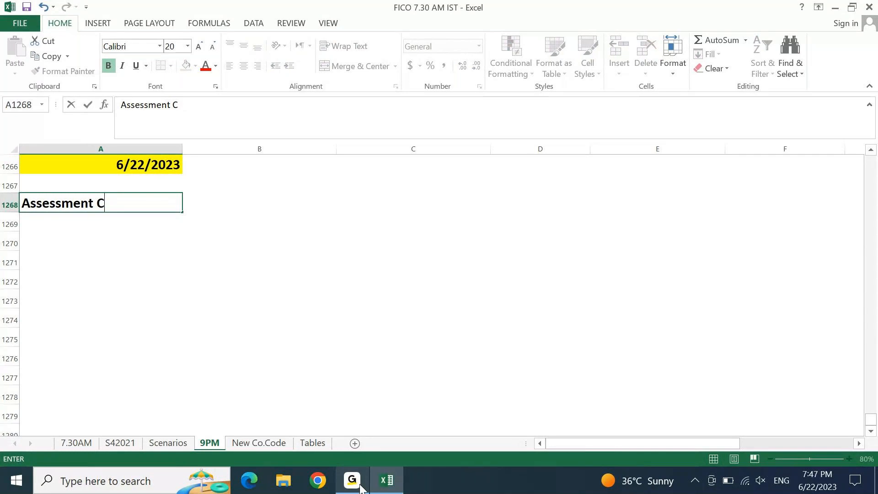
# Enter the Assessment Cycle and Distribution Cycle labels in A1268:A1269
pyautogui.press('Return')
pyautogui.write('Distribution ')
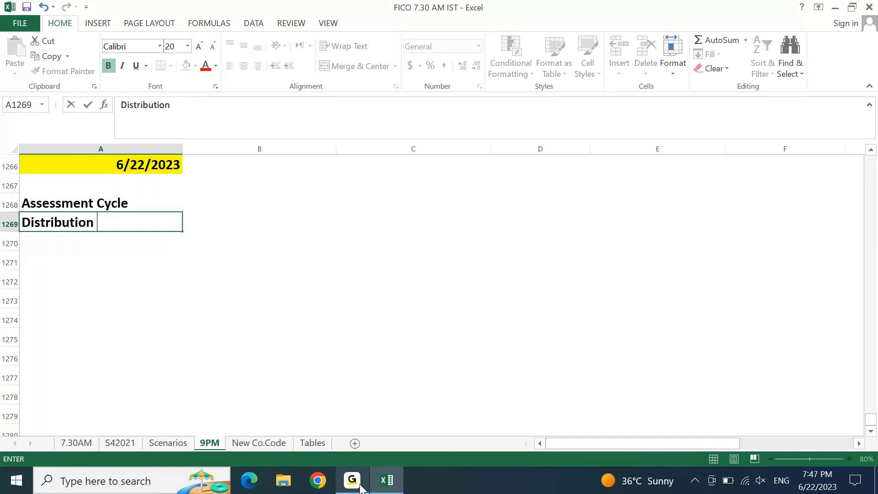
pyautogui.write('Cycle')
pyautogui.press('Return')
pyautogui.press('Up')
pyautogui.press('Up')
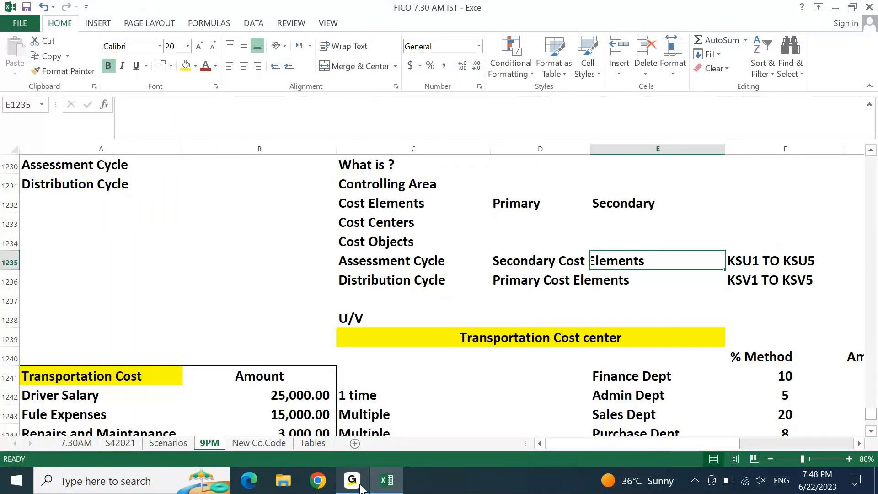
# Select the Distribution Cycle row A1269:B1269 under the 6/22/2023 date
pyautogui.press('Left')
pyautogui.press('Left')
pyautogui.press('Left')
pyautogui.press('Left')
pyautogui.press('pagedown')
pyautogui.press('pagedown')
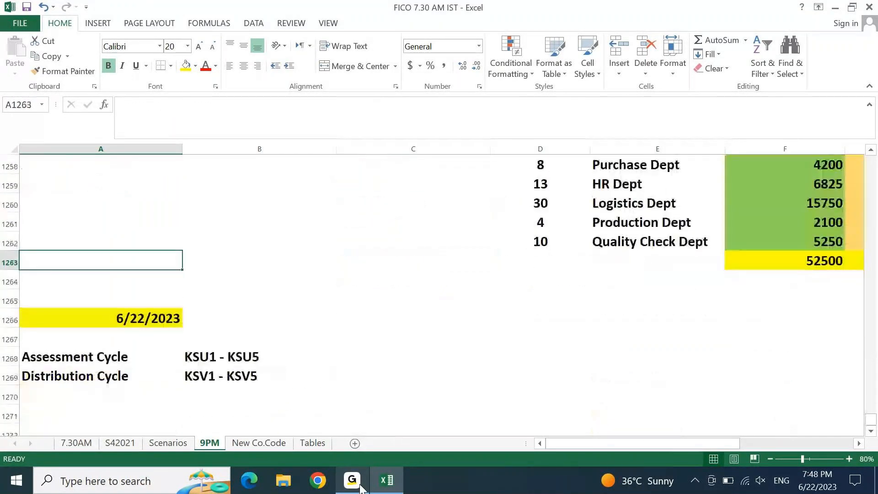
pyautogui.press('pagedown')
pyautogui.hotkey('ctrl', 'Up')
pyautogui.hotkey('ctrl', 'Up')
pyautogui.hotkey('ctrl', 'Up')
pyautogui.press('Down')
pyautogui.press('Down')
pyautogui.press('Down')
pyautogui.hotkey('shift', 'Right')
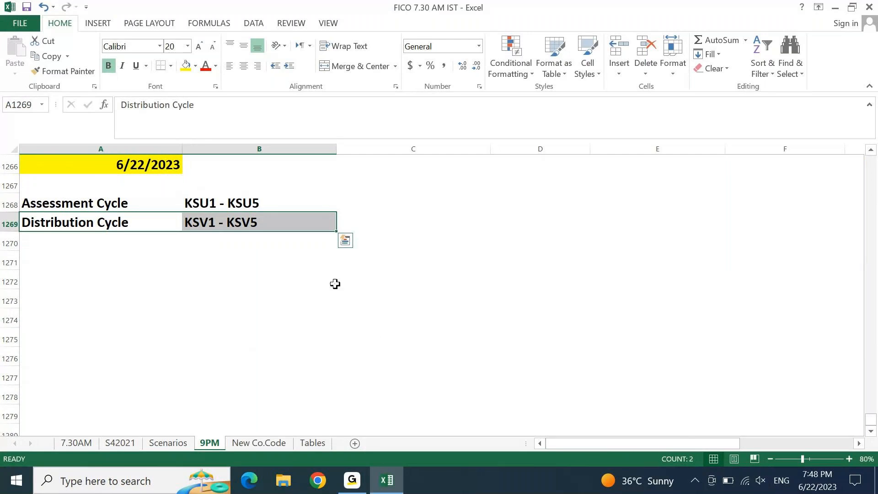
# Apply a Light Blue fill to A1269:B1269, the Distribution Cycle row with KSV1 - KSV5
pyautogui.click(195, 66)
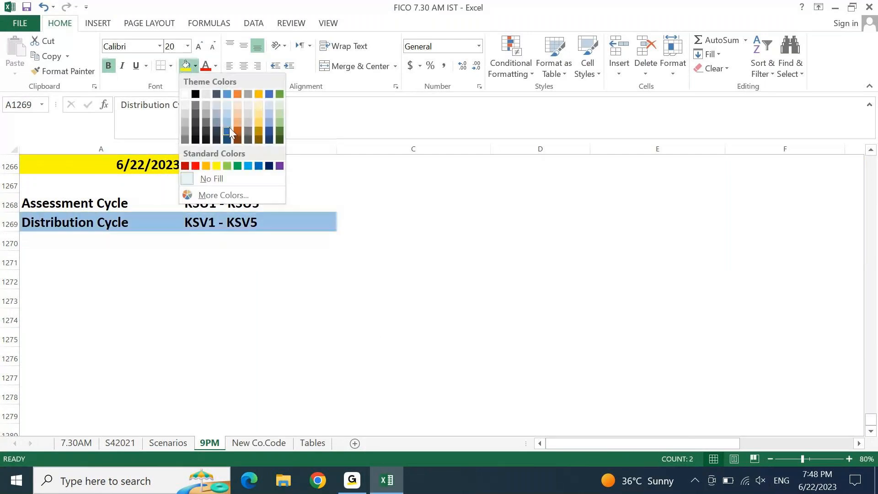
pyautogui.click(248, 166)
pyautogui.press('Down')
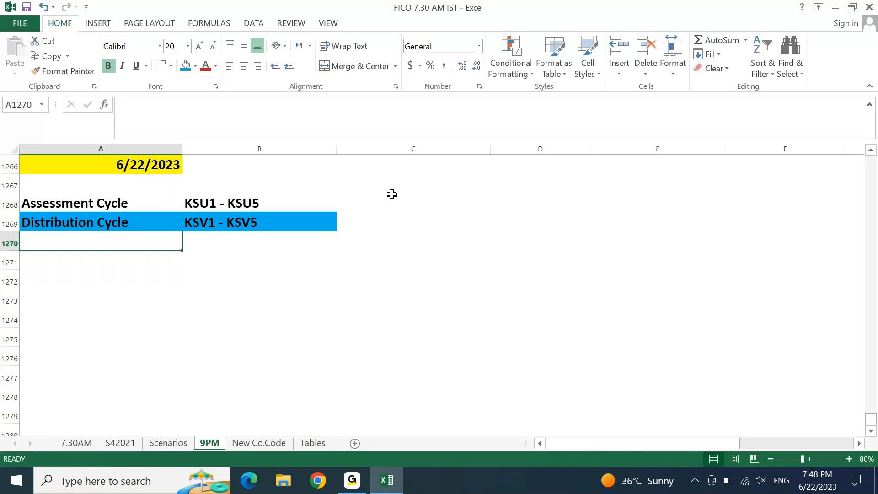
# Type the heading 'Business Requirement' in A1271
pyautogui.press('Down')
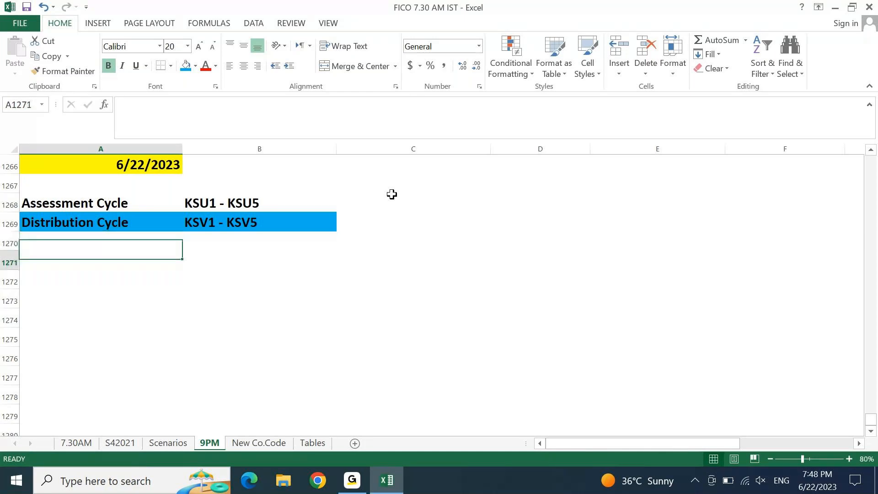
pyautogui.write('buSINESS')
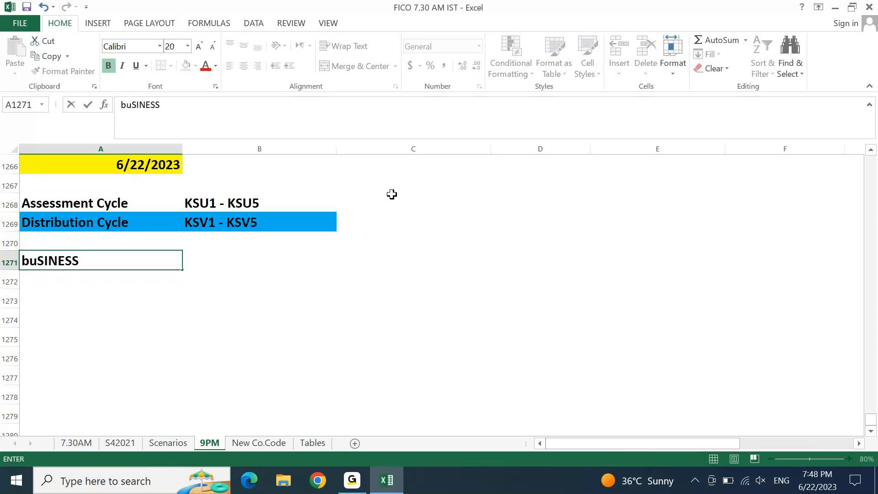
pyautogui.press('Escape')
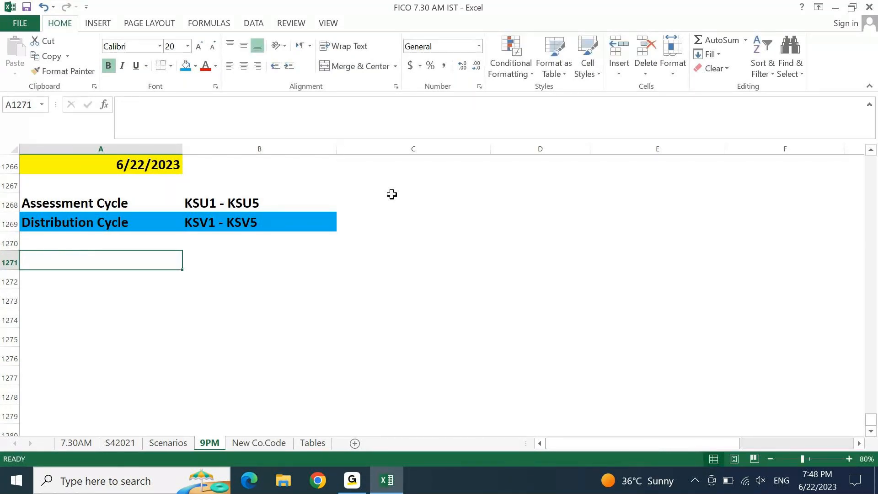
pyautogui.write('Bs')
pyautogui.press('BackSpace')
pyautogui.write('usiness Requirement')
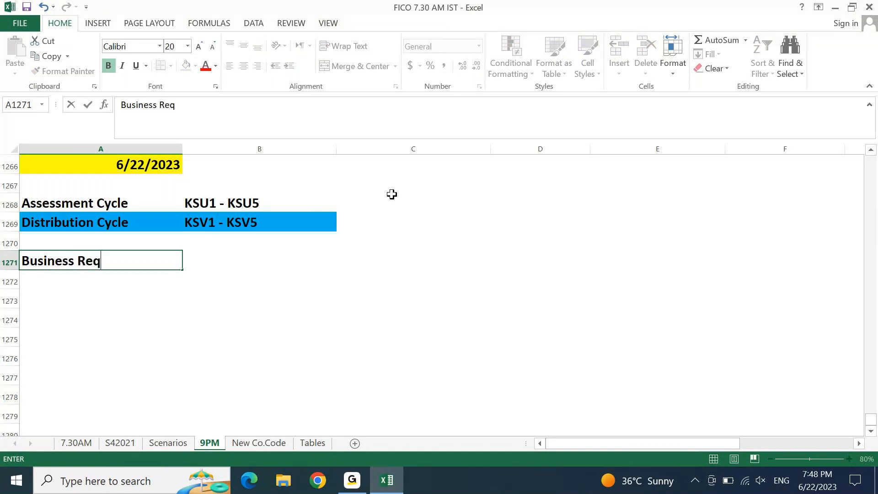
pyautogui.press('Return')
# Merge and center the heading across A1271:B1271 and fill it light green
pyautogui.press('Up')
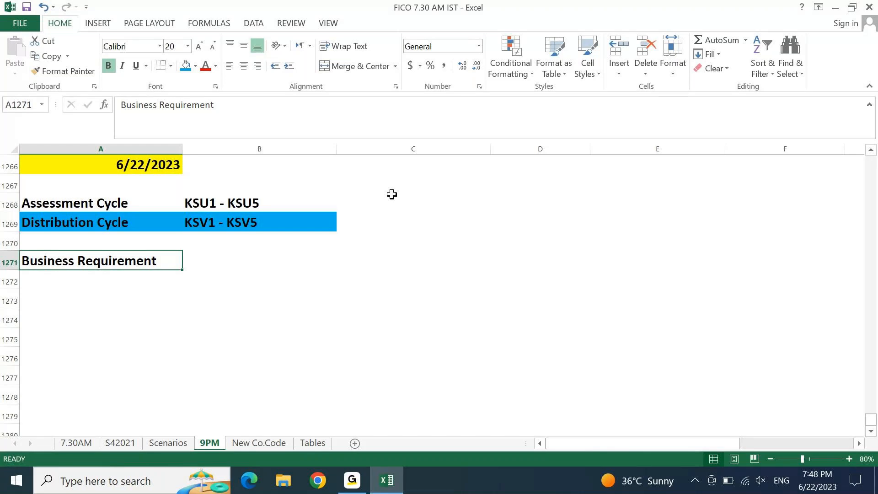
pyautogui.hotkey('shift', 'Right')
pyautogui.click(337, 69)
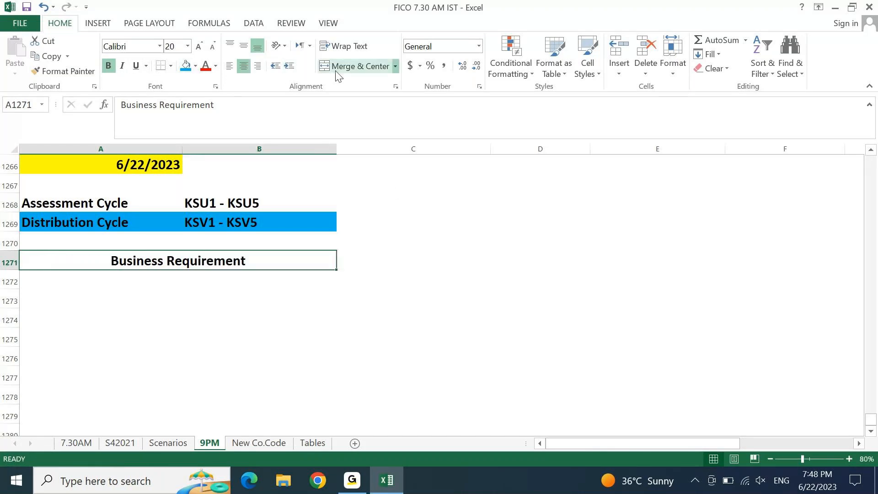
pyautogui.click(195, 65)
pyautogui.click(279, 107)
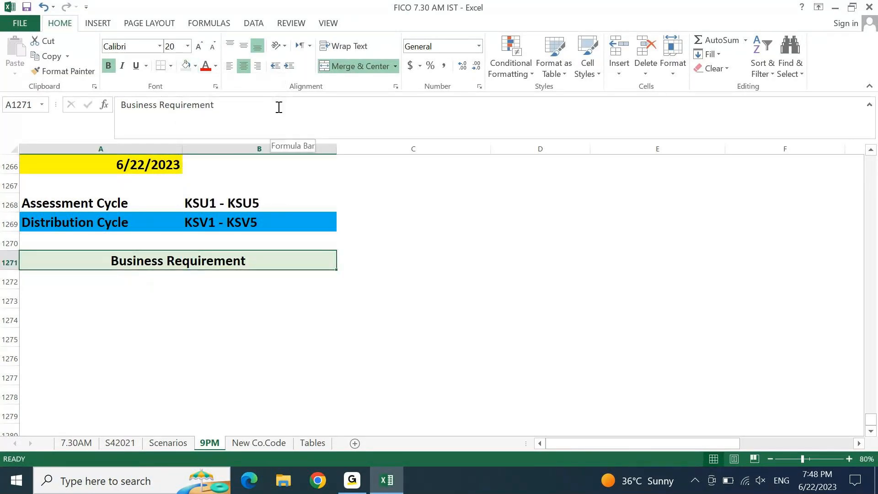
pyautogui.press('Down')
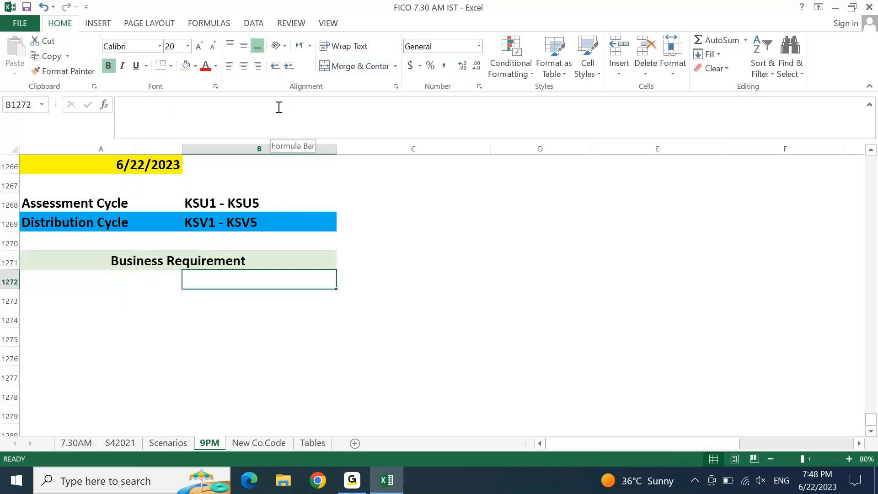
# Copy the 'Transportation Cost center' title from D1239 and paste it into A1272
pyautogui.press('Left')
pyautogui.write('T')
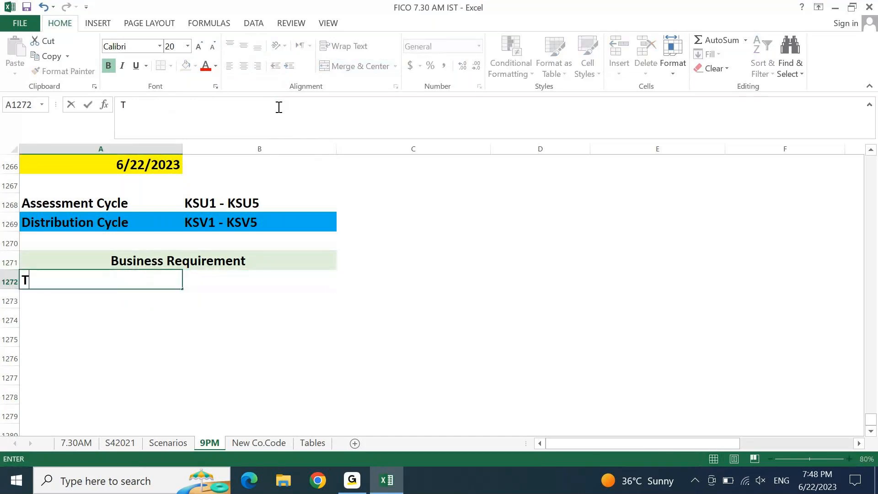
pyautogui.press('Escape')
pyautogui.press('pageup')
pyautogui.press('pageup')
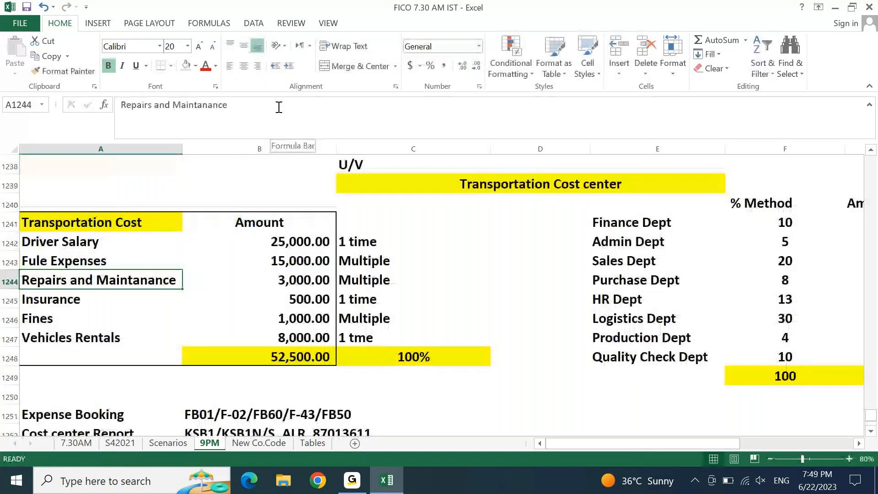
pyautogui.click(471, 180)
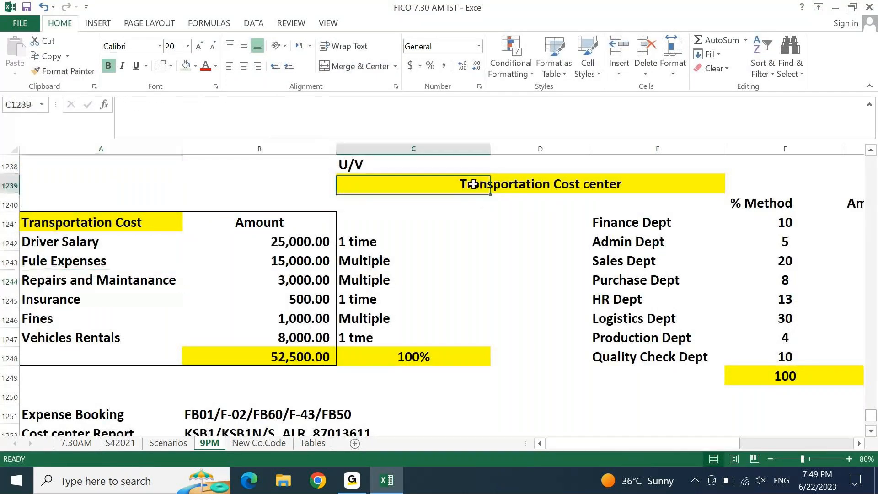
pyautogui.click(512, 197)
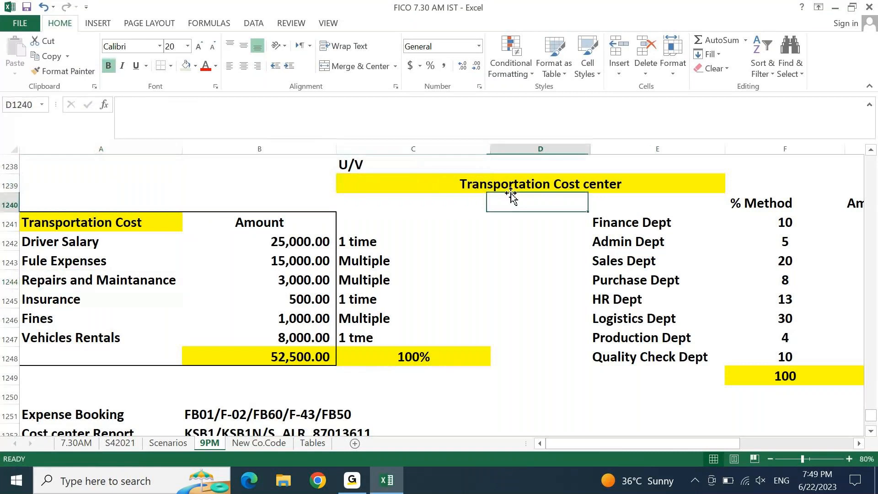
pyautogui.doubleClick(506, 183)
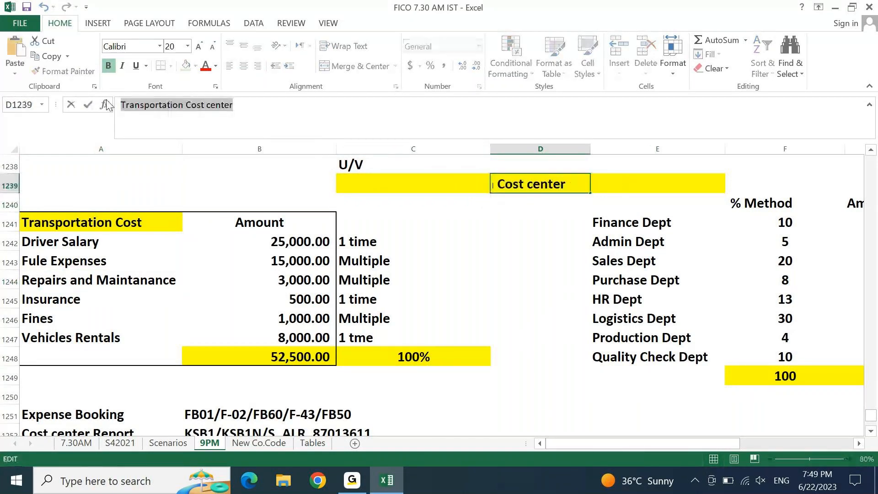
pyautogui.press('Return')
pyautogui.press('pagedown')
pyautogui.press('Home')
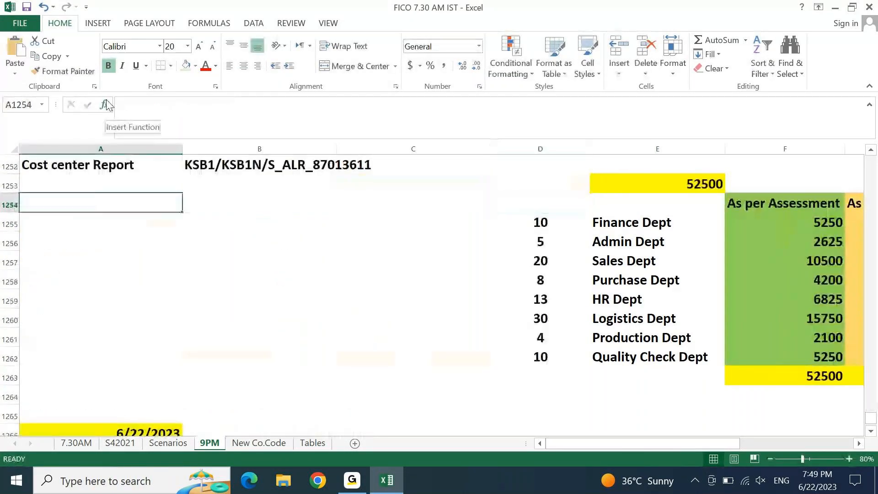
pyautogui.hotkey('ctrl', 'pagedown')
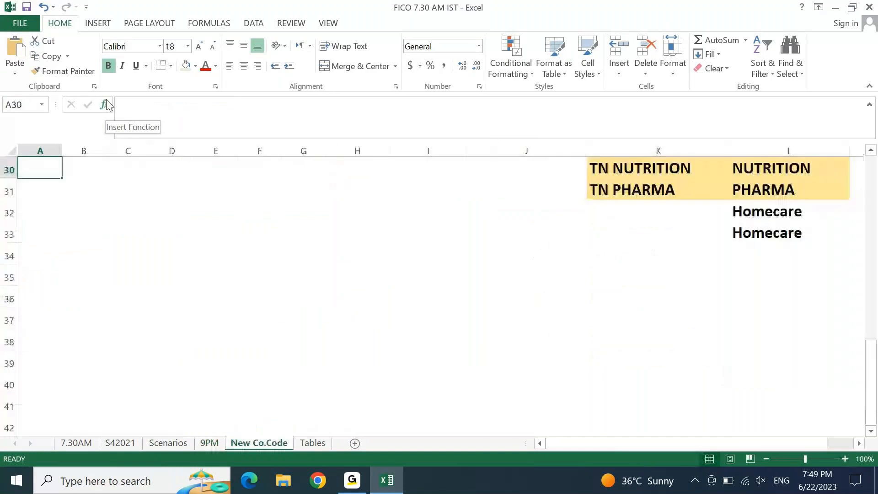
pyautogui.hotkey('ctrl', 'pageup')
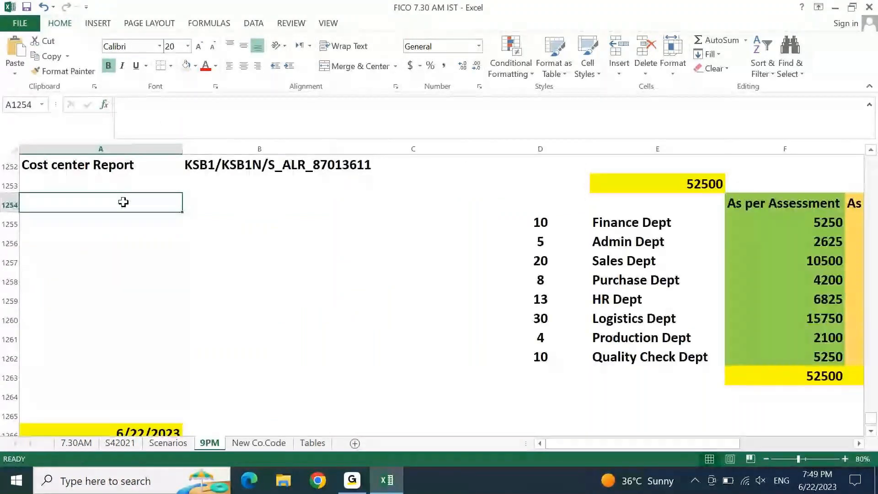
pyautogui.hotkey('ctrl', 'Down')
pyautogui.hotkey('ctrl', 'Down')
pyautogui.hotkey('ctrl', 'Down')
pyautogui.hotkey('ctrl', 'Down')
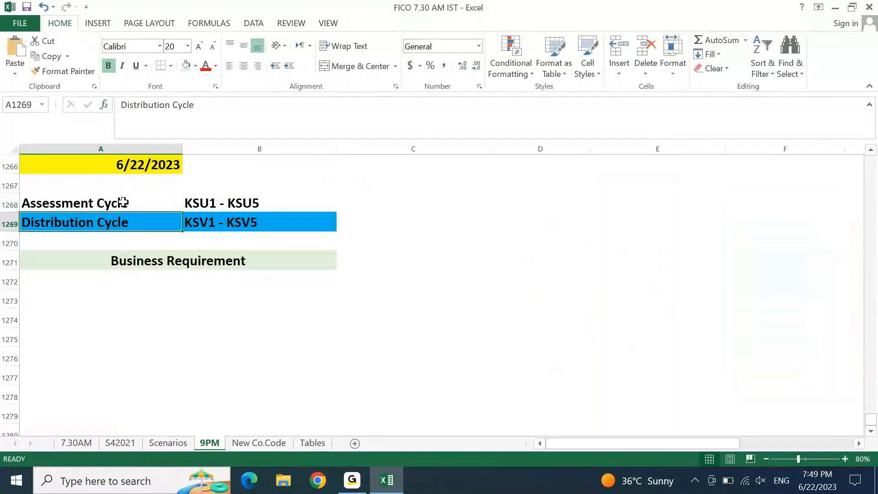
pyautogui.press('Down')
pyautogui.write('Transportation Cost center')
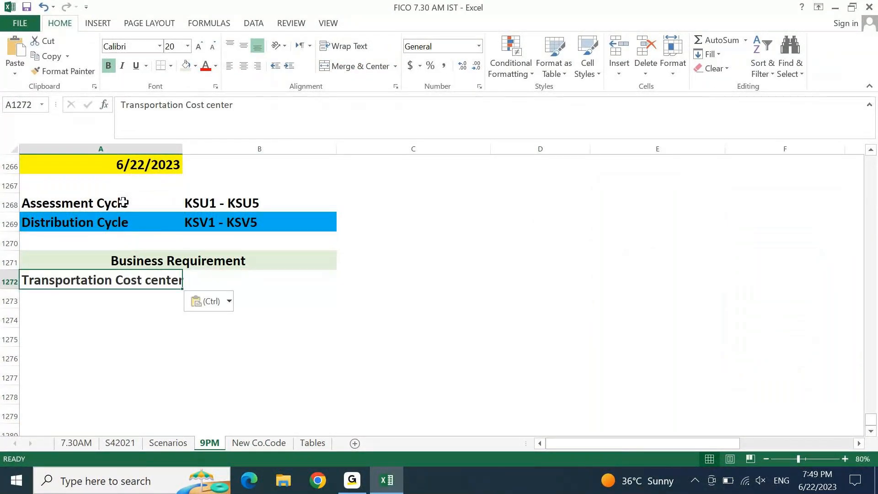
# Extend A1272 to read '... Cost to be distributed to the below Cost centers'
pyautogui.press('F2')
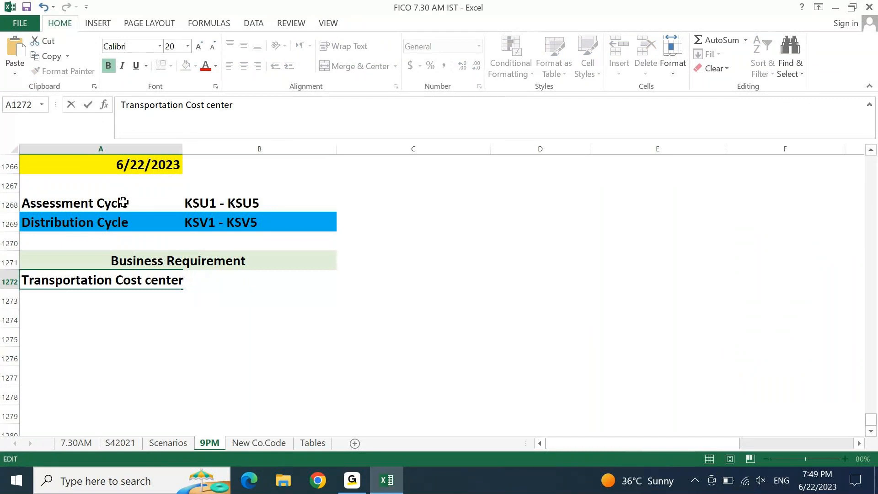
pyautogui.write('Cost to be di')
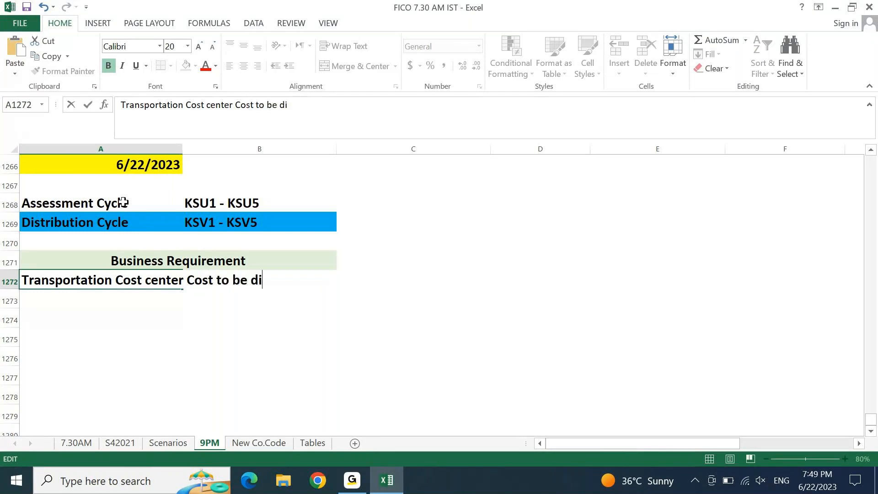
pyautogui.write('stribu')
pyautogui.press('BackSpace')
pyautogui.write('buted')
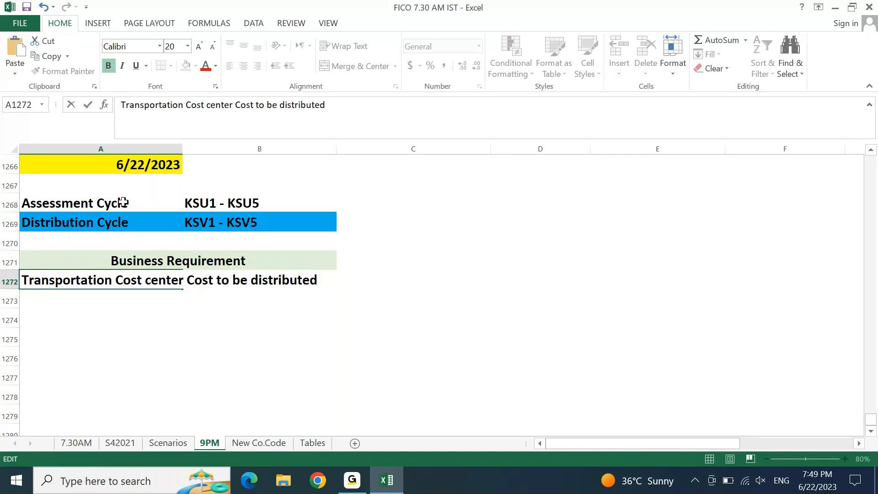
pyautogui.write(' to the below Cost ce')
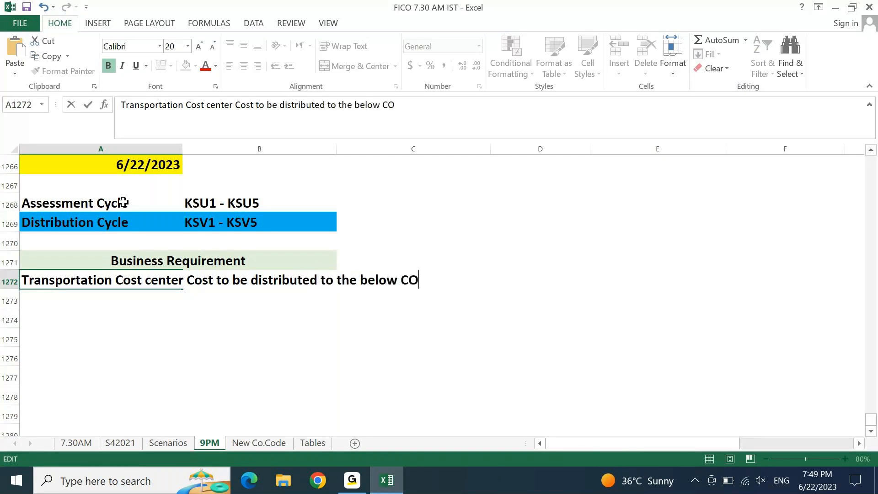
pyautogui.write('nrers')
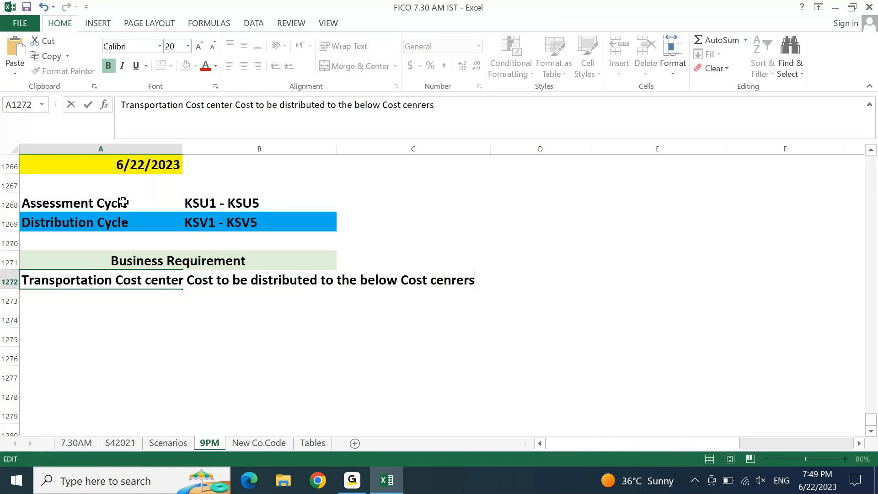
pyautogui.press('BackSpace')
pyautogui.press('BackSpace')
pyautogui.press('BackSpace')
pyautogui.press('BackSpace')
pyautogui.write('ters')
pyautogui.press('Return')
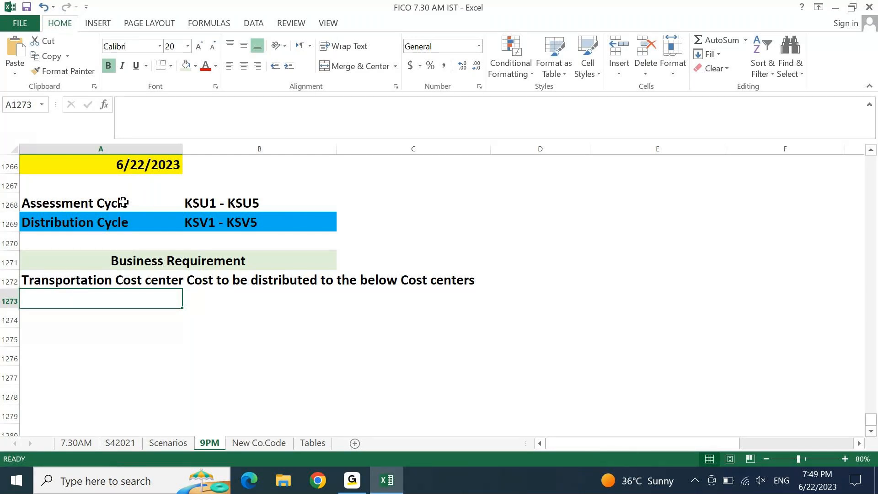
# Paste the eight department names into A1273:A1280
pyautogui.press('pageup')
pyautogui.press('Right')
pyautogui.press('Right')
pyautogui.press('Right')
pyautogui.press('Right')
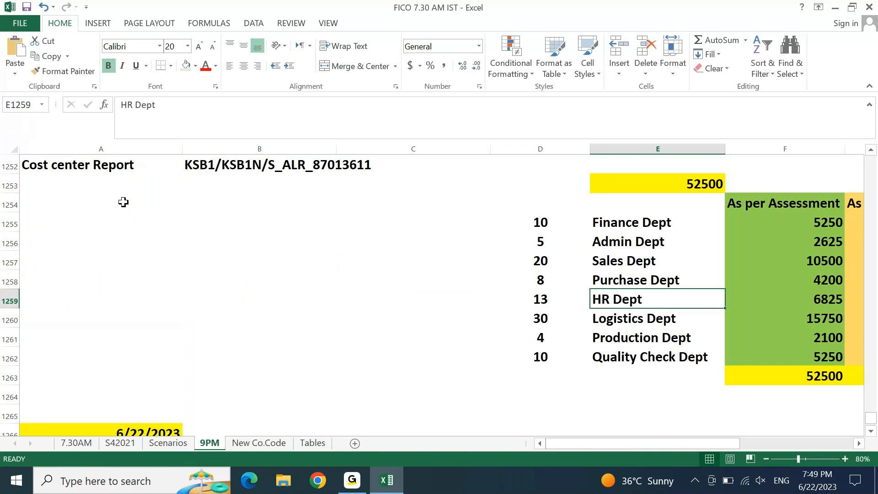
pyautogui.press('Up')
pyautogui.press('Up')
pyautogui.press('Up')
pyautogui.press('Up')
pyautogui.hotkey('ctrl', 'shift', 'Down')
pyautogui.hotkey('ctrl', 'c')
pyautogui.press('Left')
pyautogui.press('Left')
pyautogui.press('Left')
pyautogui.press('Left')
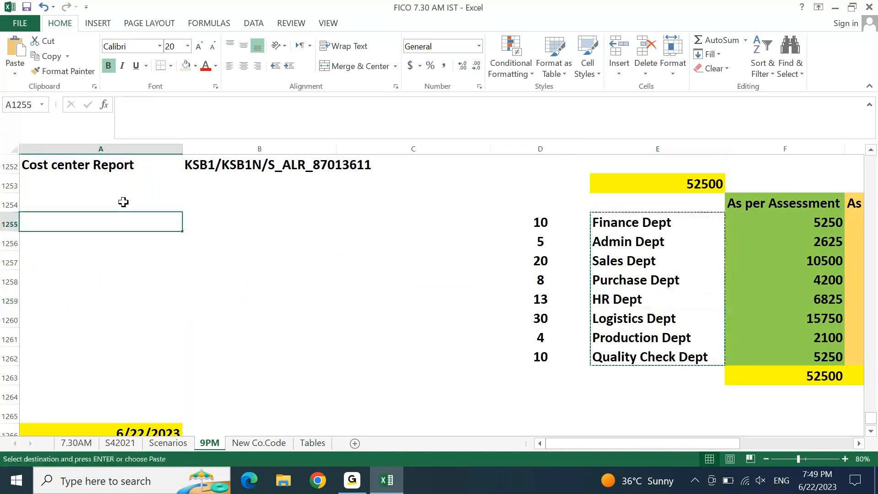
pyautogui.press('pagedown')
pyautogui.press('Down')
pyautogui.press('Down')
pyautogui.press('Down')
pyautogui.press('Down')
pyautogui.hotkey('ctrl', 'v')
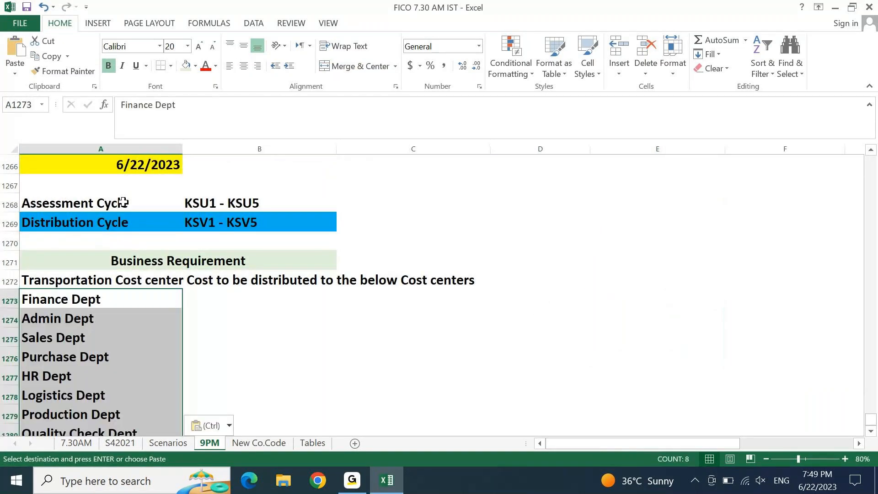
pyautogui.press('Escape')
pyautogui.press('Down')
pyautogui.press('Down')
pyautogui.press('Down')
pyautogui.press('Down')
pyautogui.press('Down')
pyautogui.press('Down')
pyautogui.press('Down')
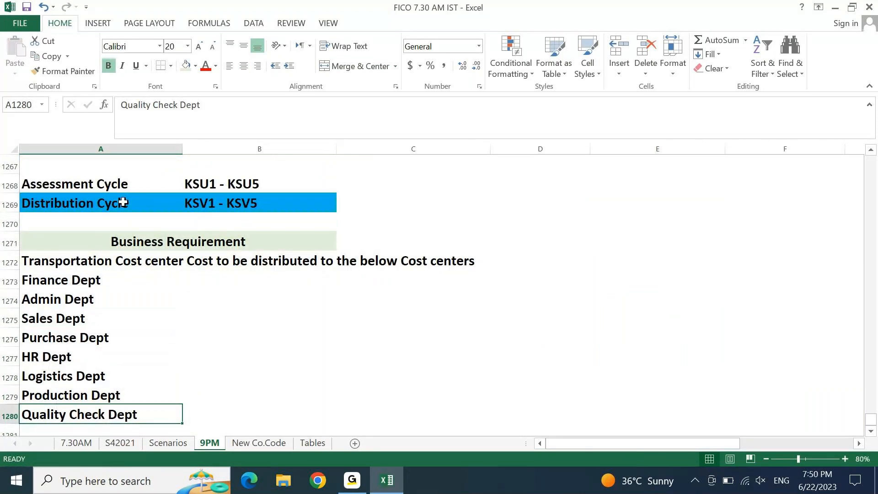
# Append 'at the respective percentages' to the requirement sentence in A1272
pyautogui.press('Up')
pyautogui.press('Up')
pyautogui.press('Up')
pyautogui.press('Up')
pyautogui.press('Up')
pyautogui.press('Up')
pyautogui.press('Up')
pyautogui.press('Up')
pyautogui.press('Up')
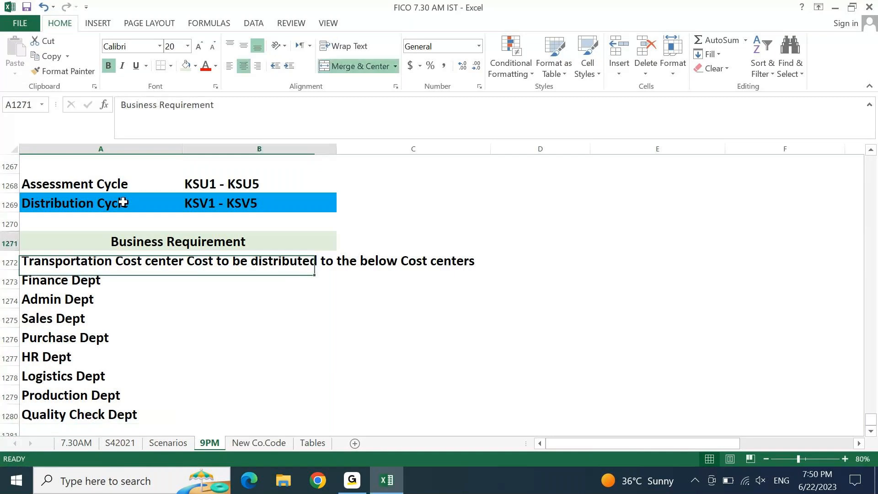
pyautogui.press('Down')
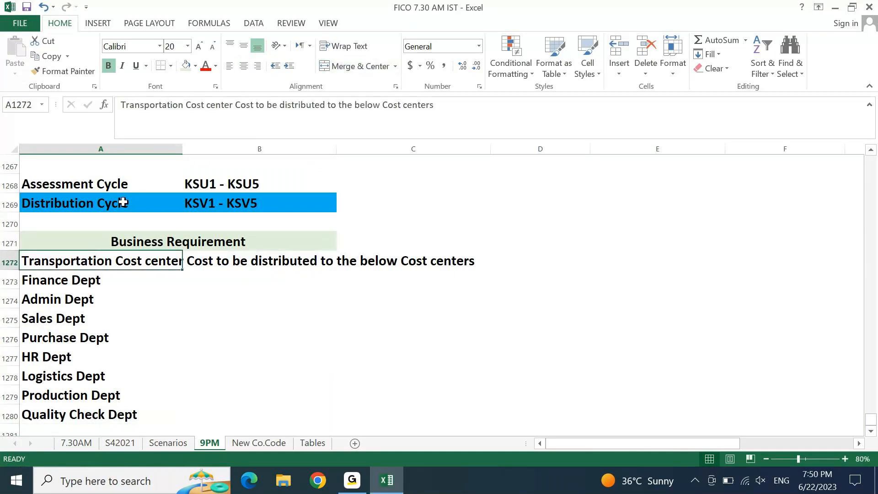
pyautogui.press('F2')
pyautogui.write('at ter')
pyautogui.press('BackSpace')
pyautogui.press('BackSpace')
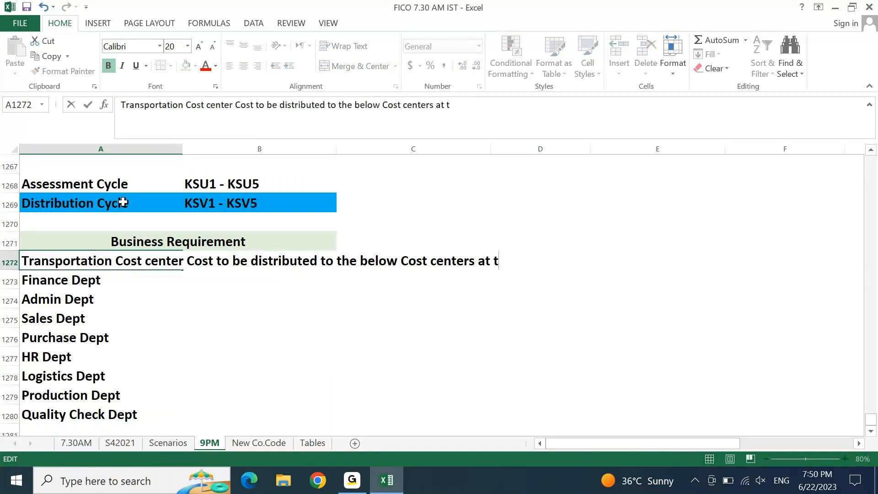
pyautogui.write('hr')
pyautogui.press('BackSpace')
pyautogui.write('e respective ')
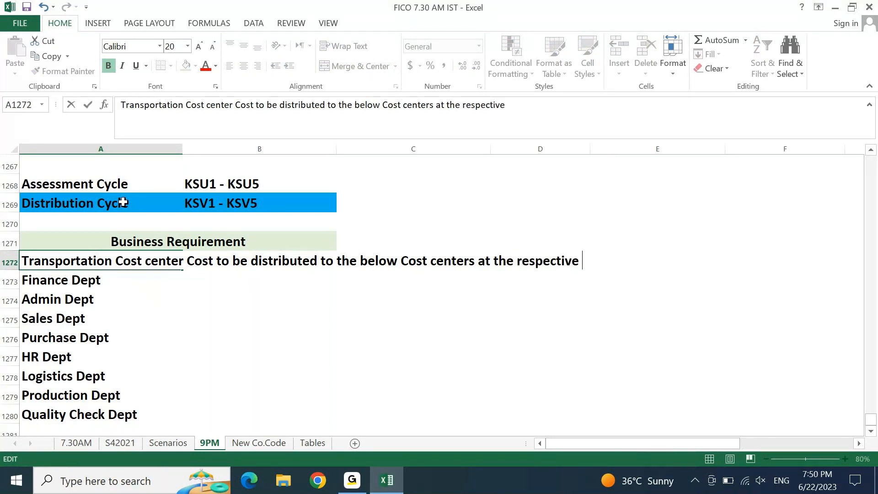
pyautogui.write('percentage')
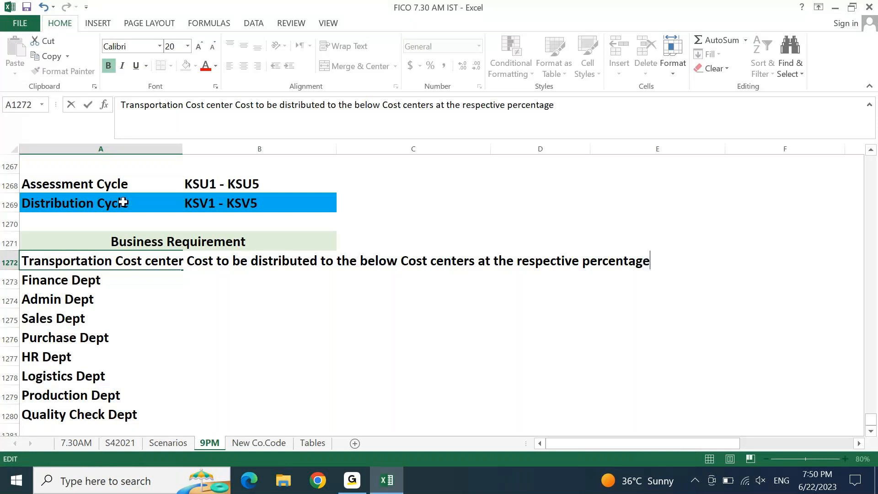
pyautogui.write('s')
pyautogui.press('Return')
# Copy the percentages from D1255:D1262 into B1273:B1280 beside the departments
pyautogui.press('Right')
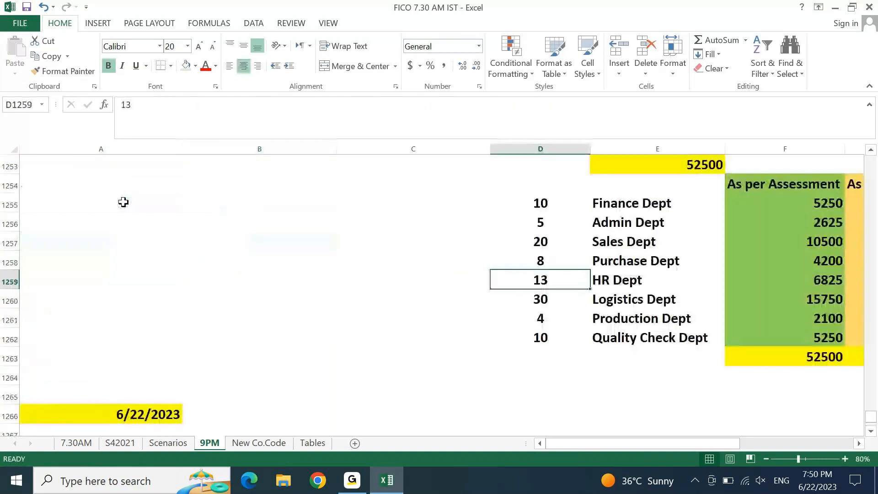
pyautogui.press('Up')
pyautogui.press('Up')
pyautogui.press('Up')
pyautogui.press('Up')
pyautogui.hotkey('ctrl', 'shift', 'Down')
pyautogui.hotkey('ctrl', 'c')
pyautogui.click(124, 202)
pyautogui.press('pagedown')
pyautogui.press('Down')
pyautogui.press('Down')
pyautogui.press('Down')
pyautogui.press('Down')
pyautogui.press('Right')
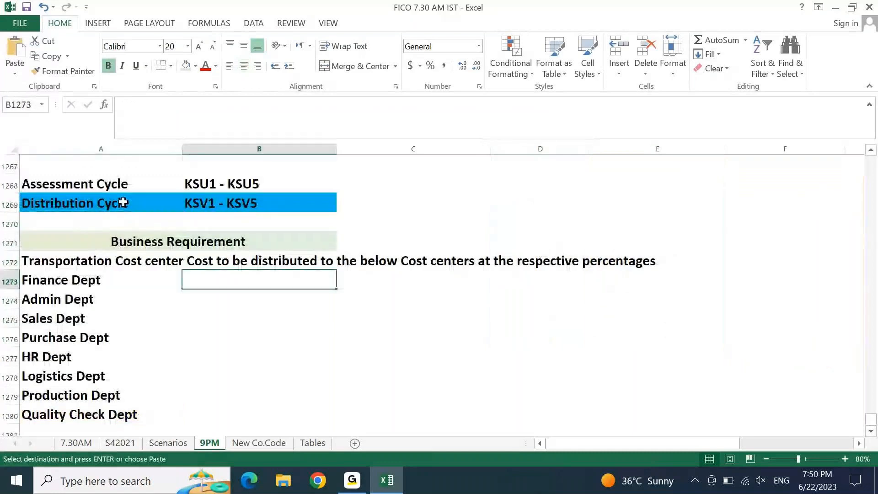
pyautogui.hotkey('ctrl', 'v')
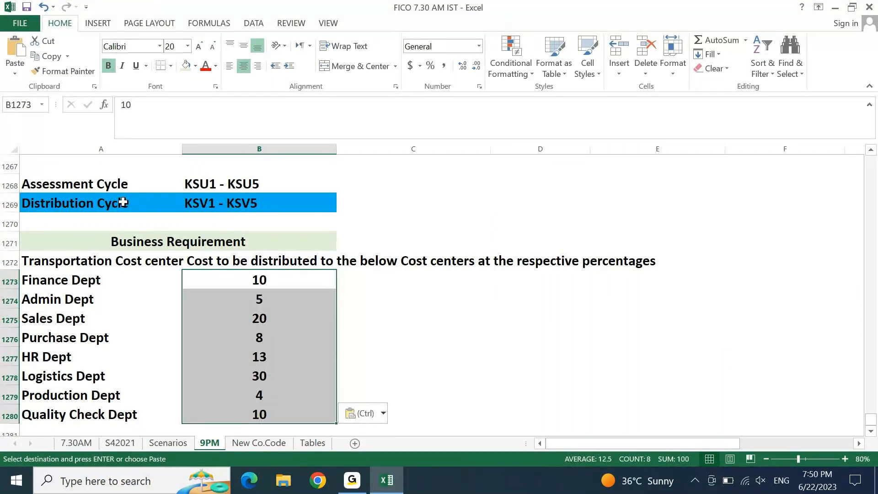
pyautogui.press('Left')
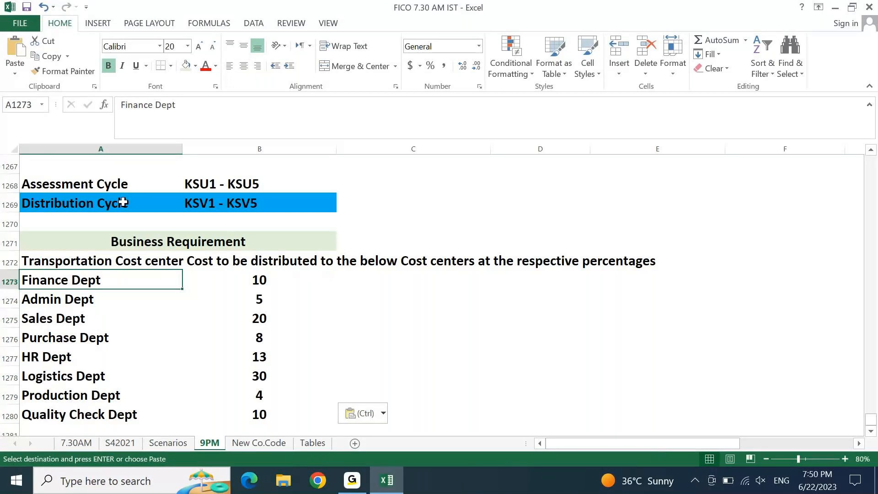
pyautogui.press('Escape')
pyautogui.hotkey('ctrl', 'Down')
pyautogui.press('Down')
pyautogui.press('Up')
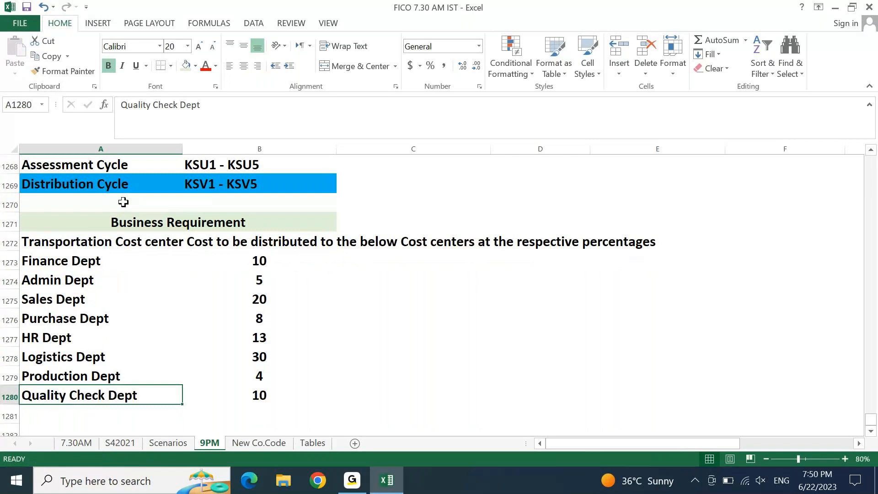
# Copy the six expense names A1242:A1247, starting with Driver Salary
pyautogui.press('pageup')
pyautogui.press('pageup')
pyautogui.press('Down')
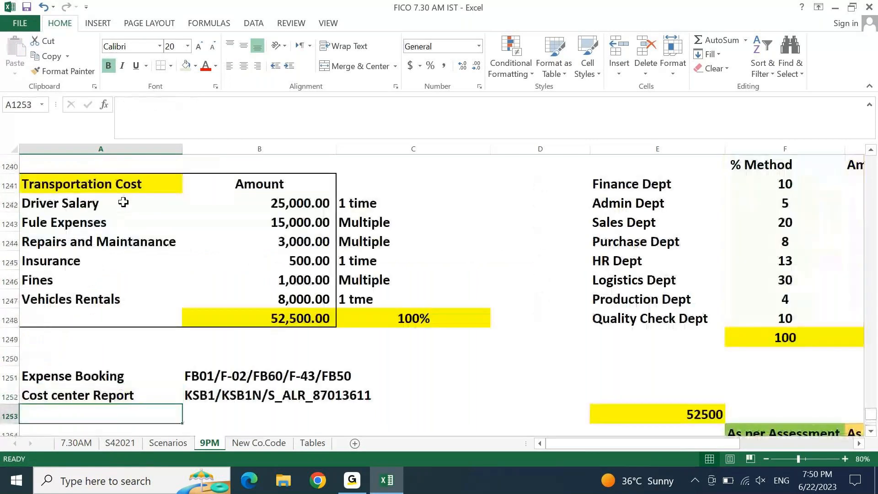
pyautogui.press('Up')
pyautogui.press('Up')
pyautogui.hotkey('ctrl', 'Up')
pyautogui.click(124, 202)
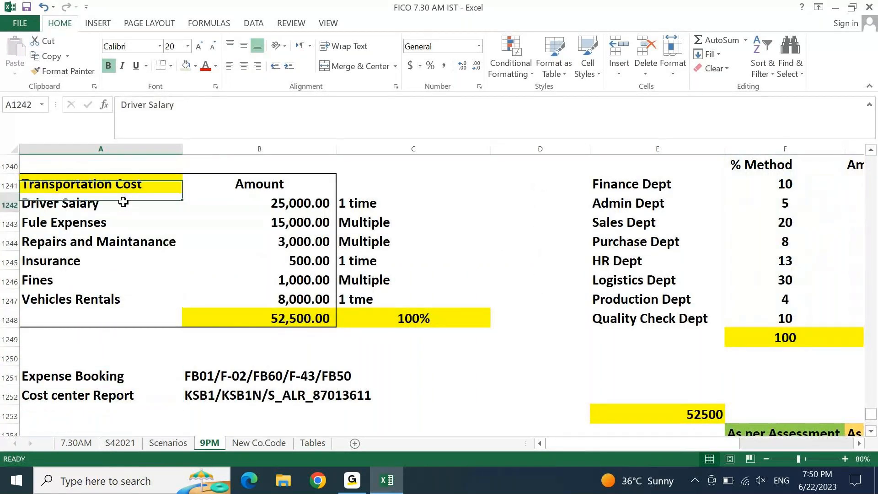
pyautogui.hotkey('ctrl', 'shift', 'Down')
pyautogui.hotkey('ctrl', 'c')
pyautogui.press('pagedown')
pyautogui.press('pagedown')
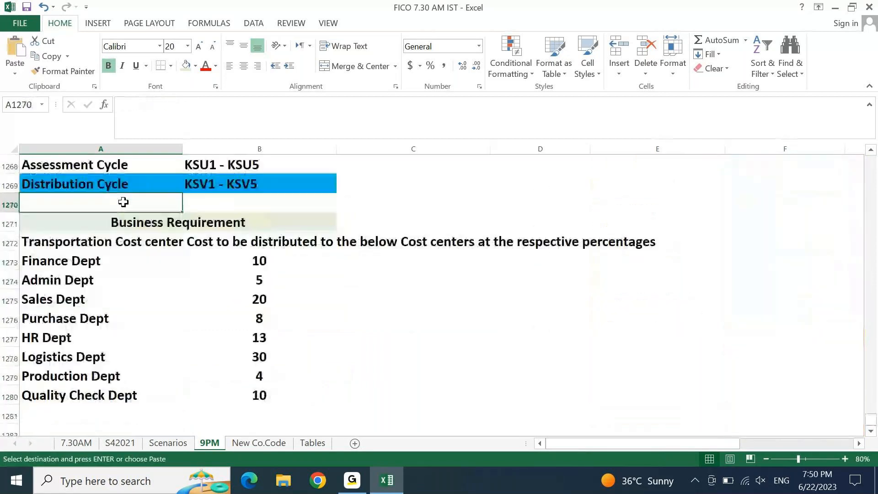
pyautogui.press('Down')
pyautogui.press('Down')
pyautogui.press('Down')
pyautogui.press('Right')
pyautogui.press('Right')
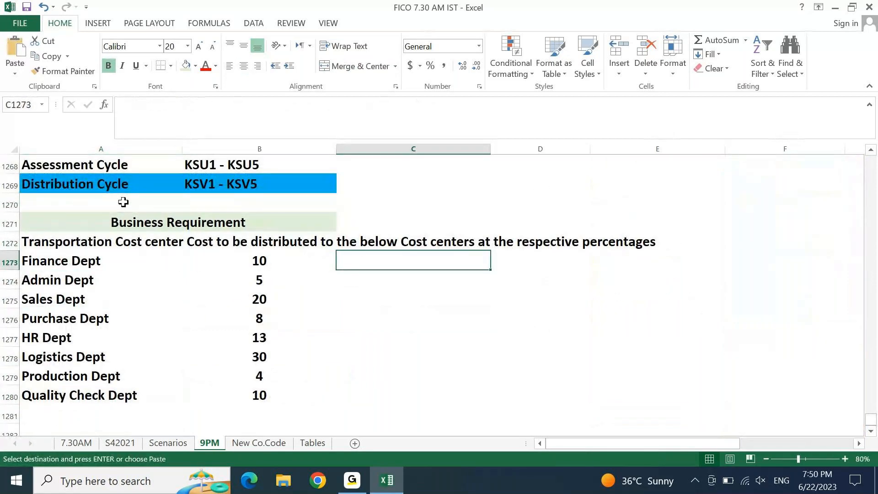
pyautogui.press('Left')
pyautogui.press('Left')
pyautogui.press('Down')
pyautogui.press('Down')
pyautogui.press('Down')
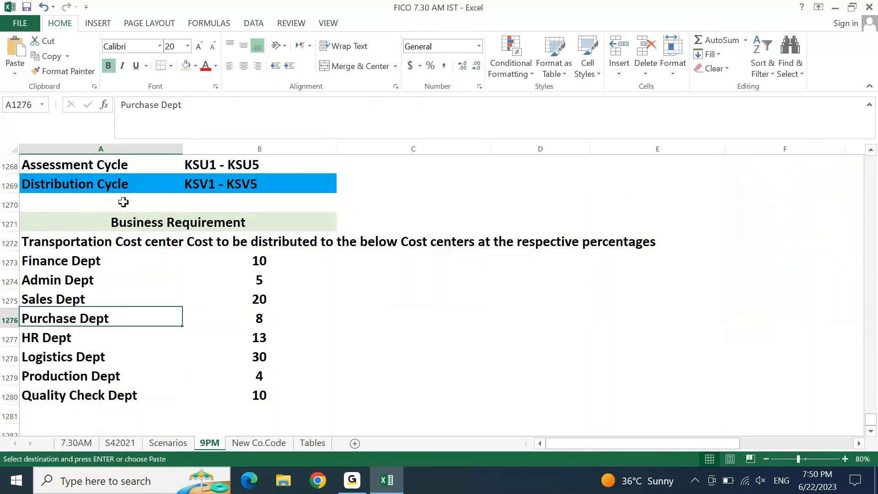
pyautogui.press('Down')
pyautogui.press('Down')
pyautogui.press('Down')
pyautogui.press('Down')
pyautogui.press('Down')
pyautogui.press('Down')
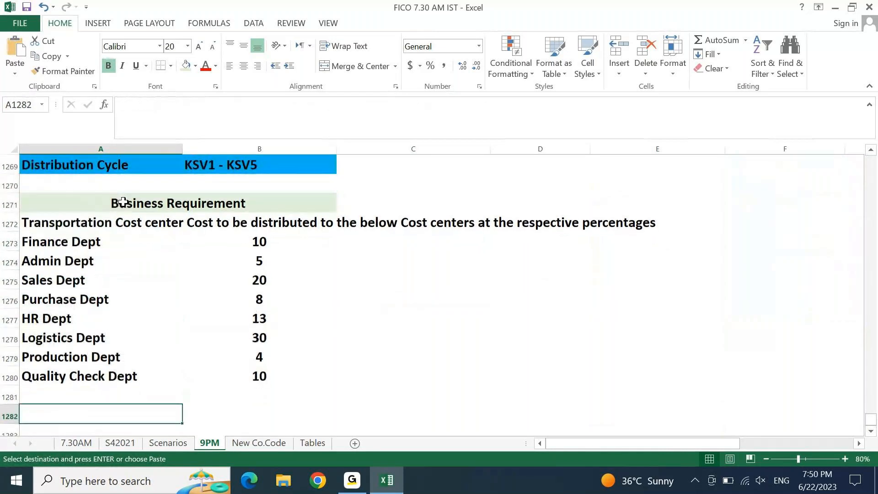
# Type 'Below Expenses are part of Transportation Cost' in A1282
pyautogui.write('Be')
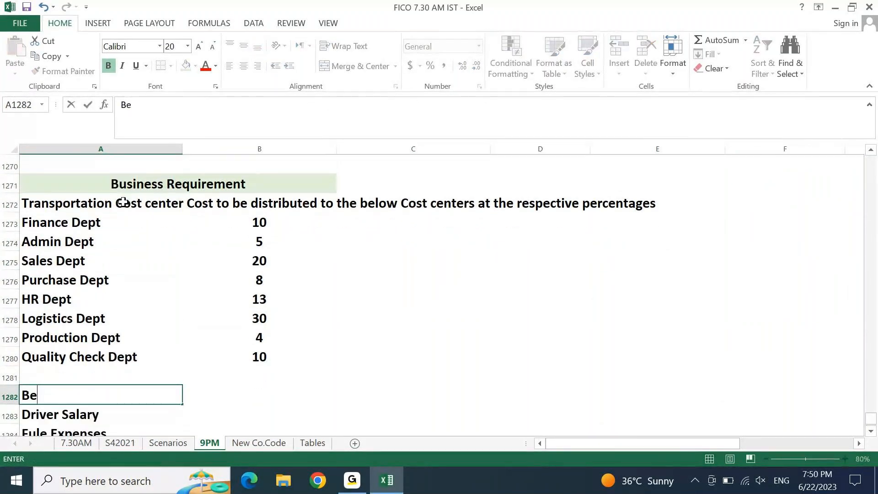
pyautogui.write('low Exp')
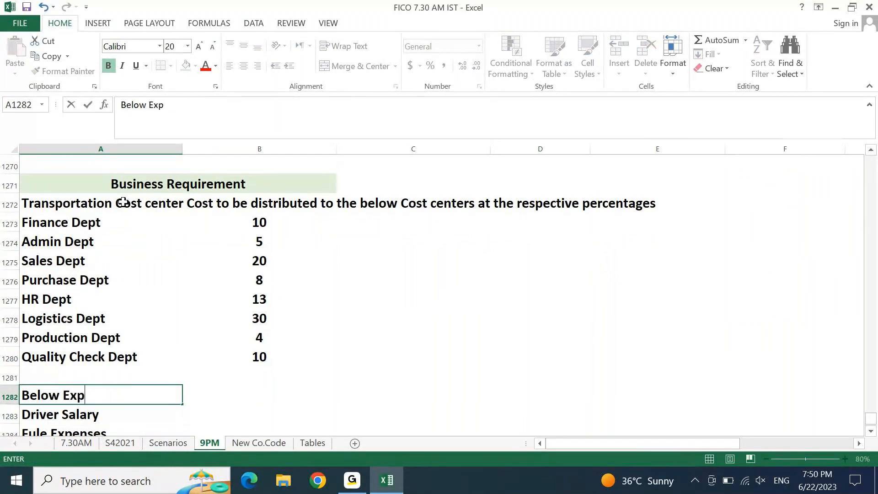
pyautogui.write('enses are par')
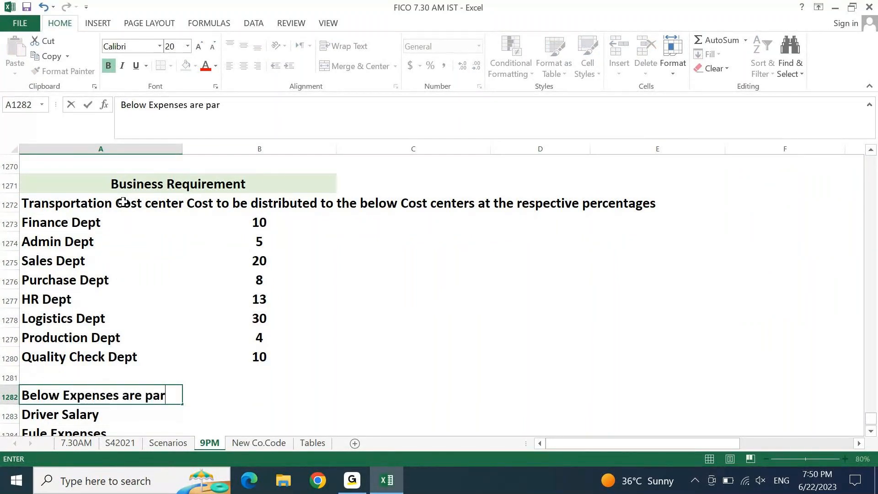
pyautogui.write('t of Tran')
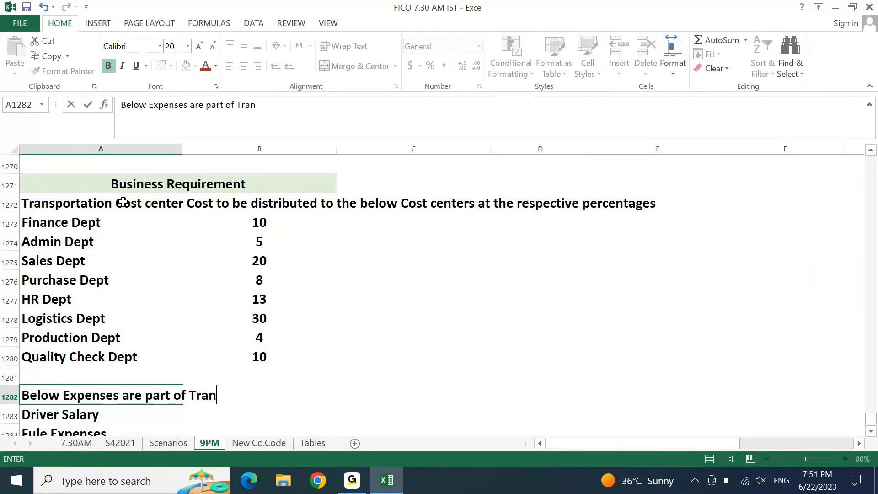
pyautogui.write('sportatio')
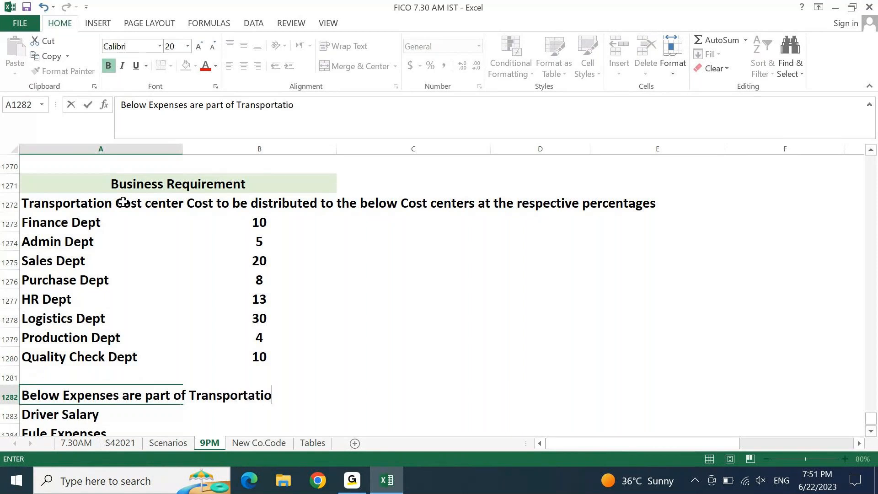
pyautogui.write('n Cosr')
pyautogui.press('BackSpace')
pyautogui.write('t')
pyautogui.press('Return')
# Review the department percentages and select the department names A1273:A1280
pyautogui.press('Up')
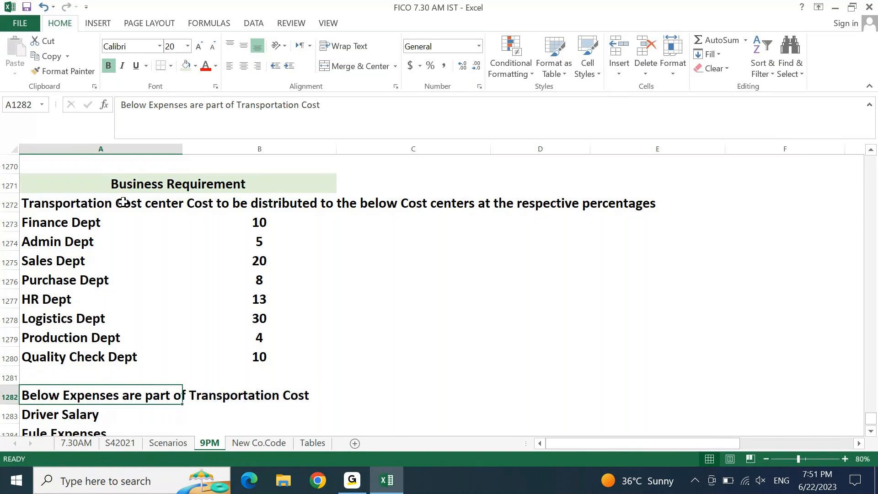
pyautogui.press('Up')
pyautogui.press('Up')
pyautogui.press('Up')
pyautogui.press('Up')
pyautogui.press('Up')
pyautogui.press('Up')
pyautogui.press('Up')
pyautogui.press('Up')
pyautogui.press('Up')
pyautogui.press('Up')
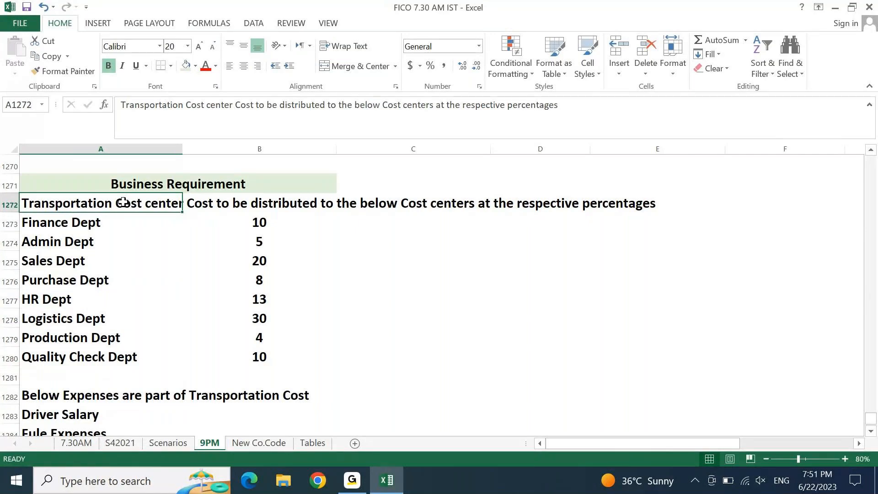
pyautogui.scroll(1, 124, 201)
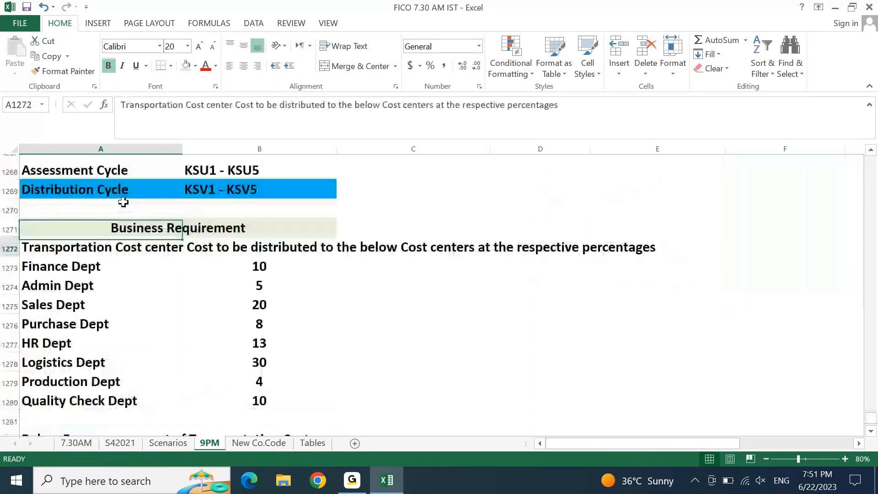
pyautogui.scroll(-1, 124, 202)
pyautogui.press('Down')
pyautogui.click(297, 286)
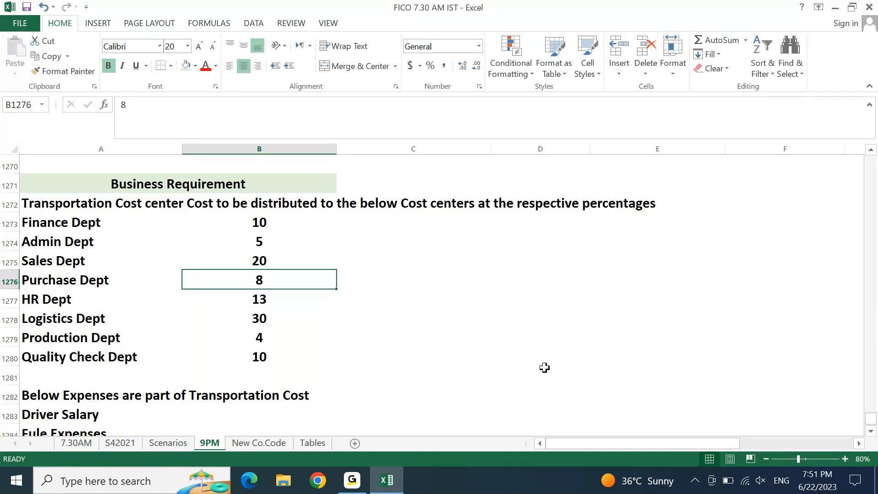
pyautogui.moveTo(63, 224); pyautogui.dragTo(68, 352)
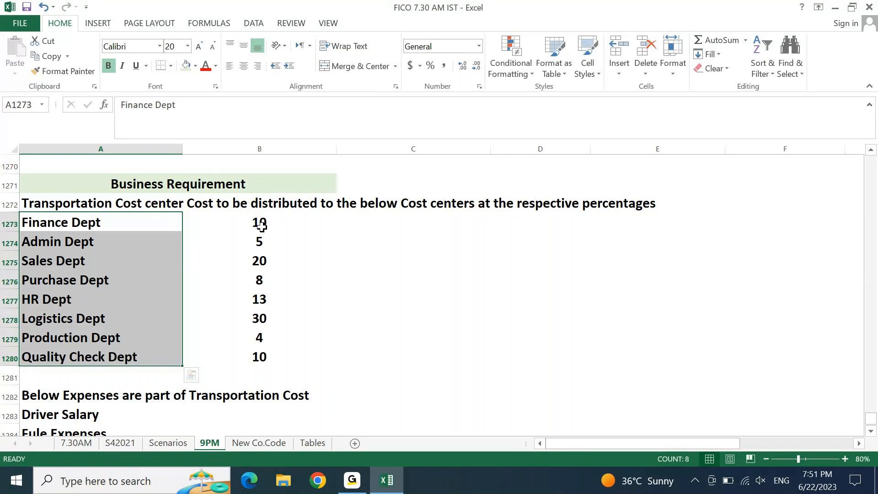
# Type the heading 'Configuration Pre-requisites' in D1274 beside the Admin Dept row
pyautogui.click(616, 255)
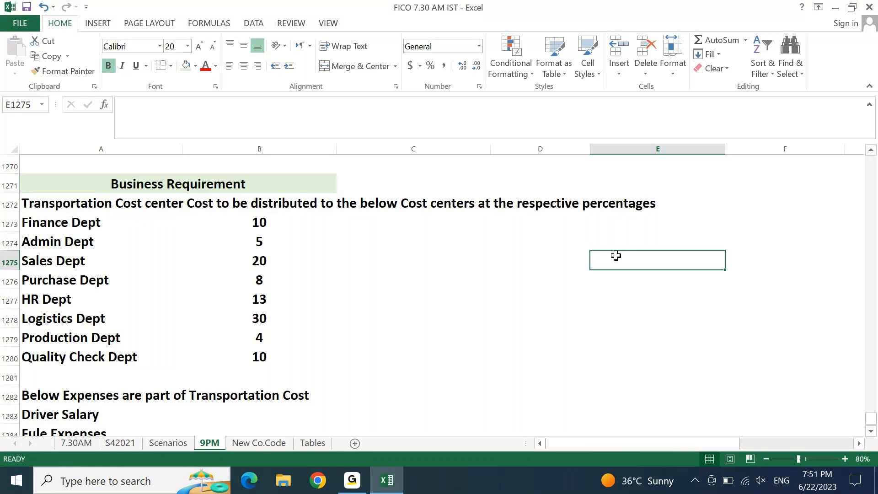
pyautogui.press('Up')
pyautogui.press('Left')
pyautogui.write('COnfi')
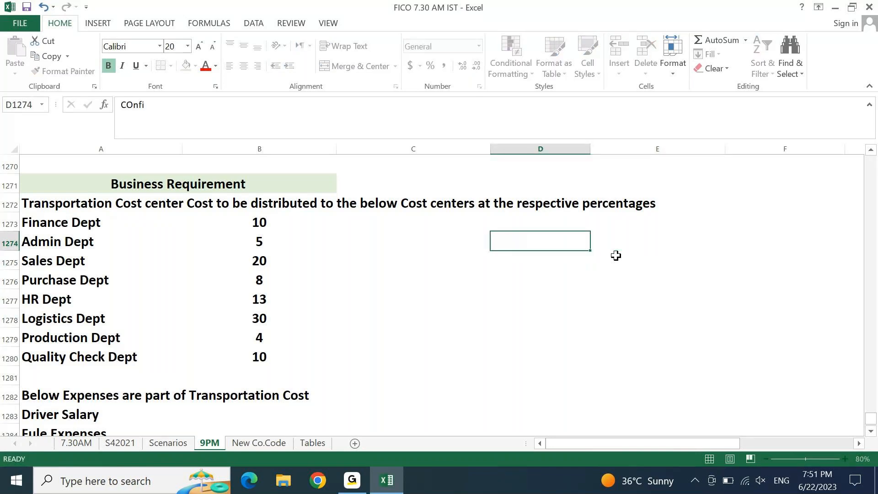
pyautogui.press('Escape')
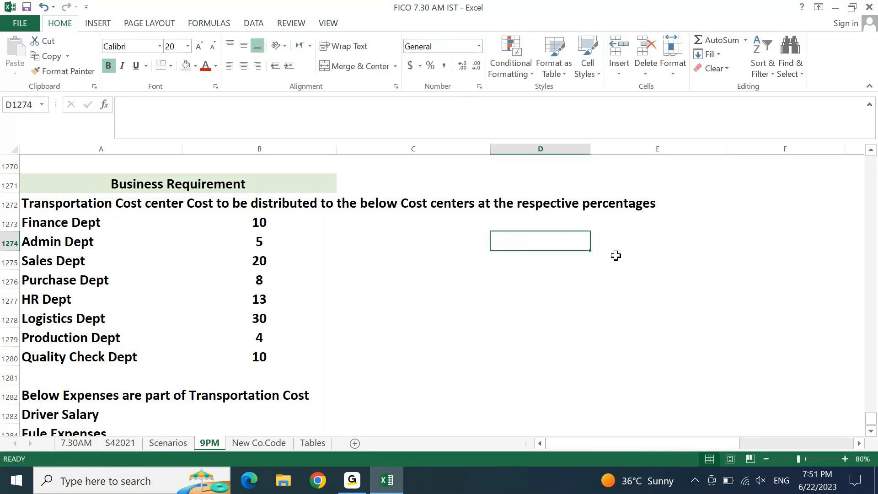
pyautogui.write('Sy')
pyautogui.press('Escape')
pyautogui.write('COnfiguration Pe')
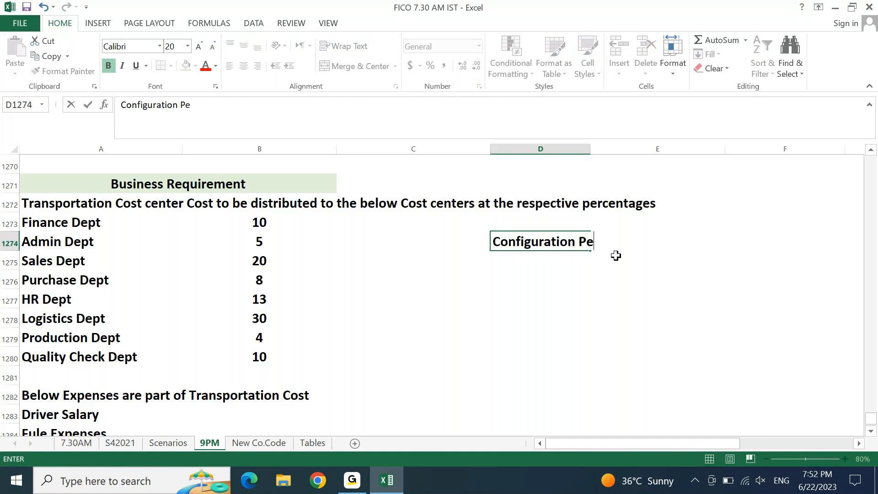
pyautogui.press('BackSpace')
pyautogui.write('re-requis')
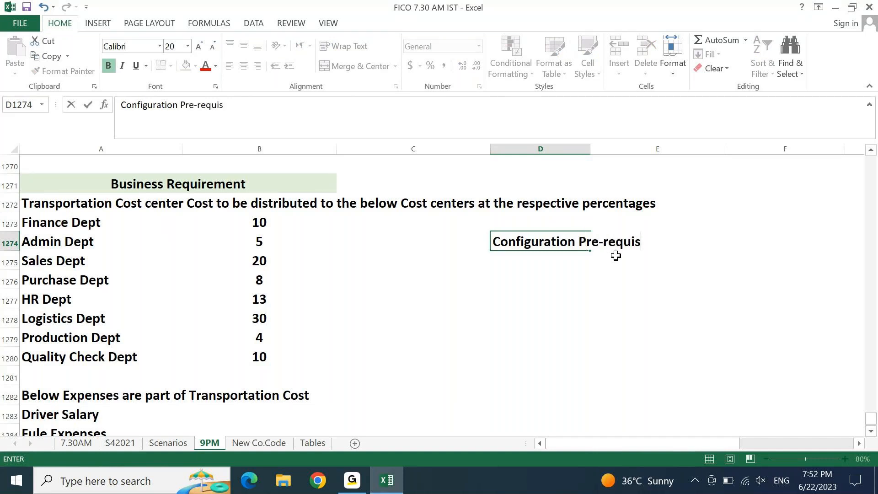
pyautogui.write('ites')
pyautogui.press('Return')
# Fill D1274:E1274 with light green
pyautogui.press('Up')
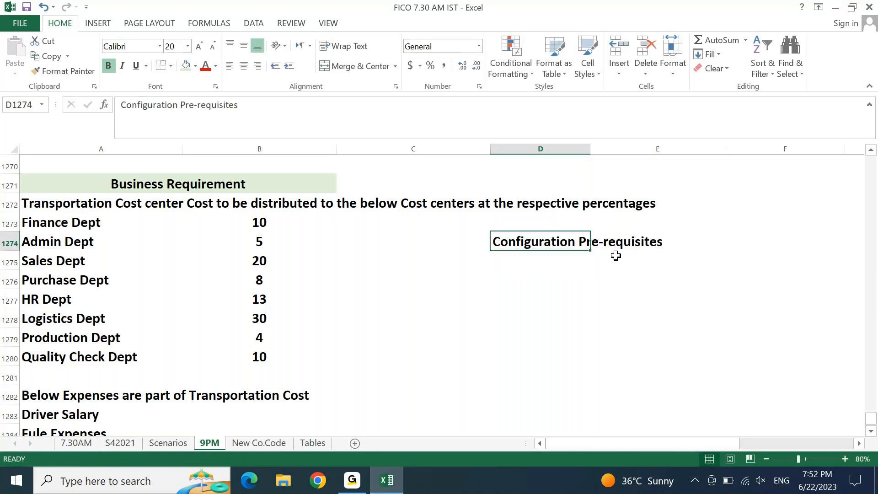
pyautogui.hotkey('shift', 'Right')
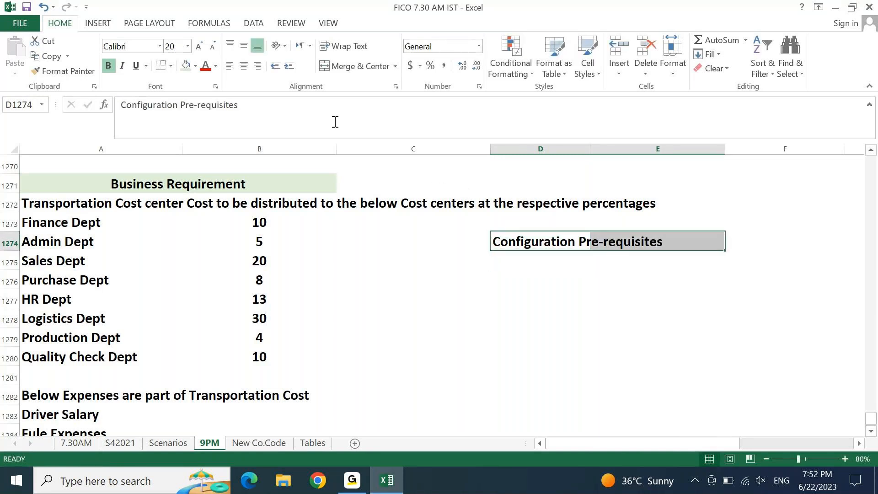
pyautogui.click(195, 65)
pyautogui.click(279, 114)
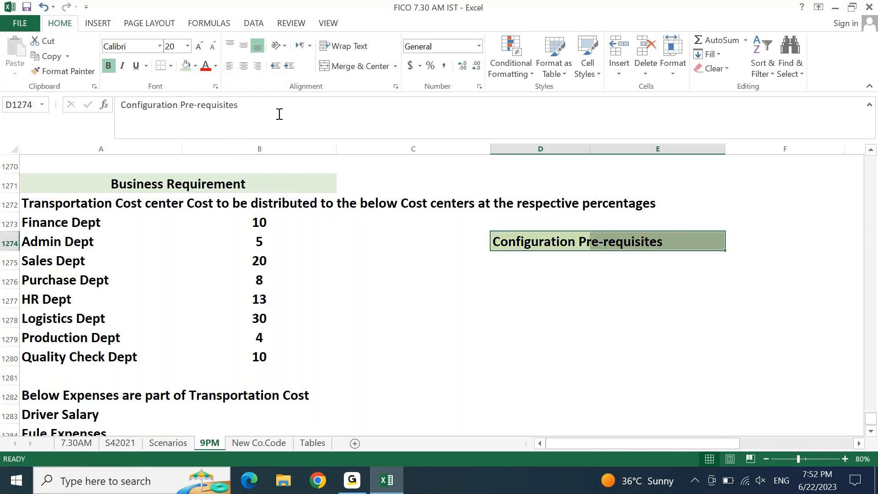
pyautogui.press('Down')
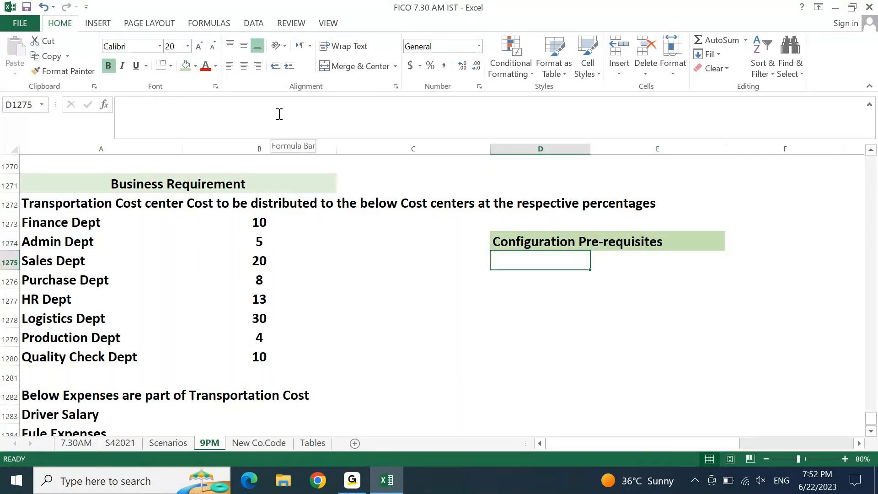
# Enter prerequisite items '1. Cost center Master', '2. GL Master' and '3. Cost Elements'
pyautogui.write('1. Cost cent')
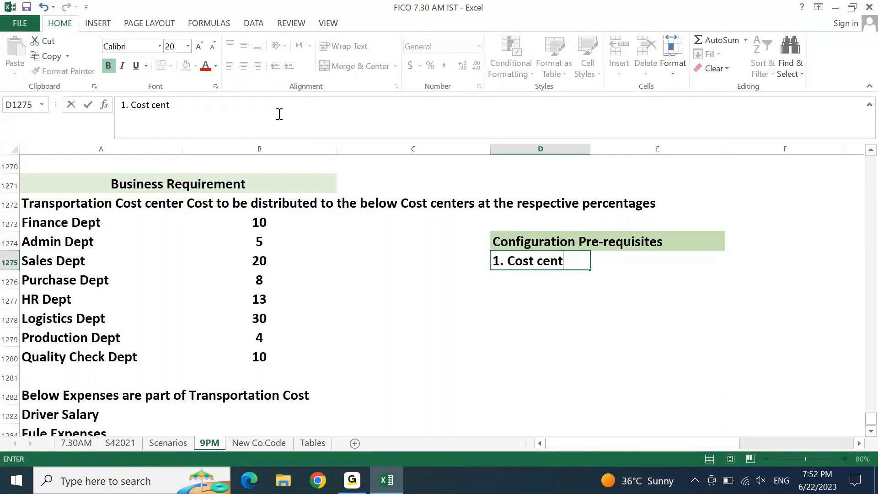
pyautogui.write('er Master')
pyautogui.press('Return')
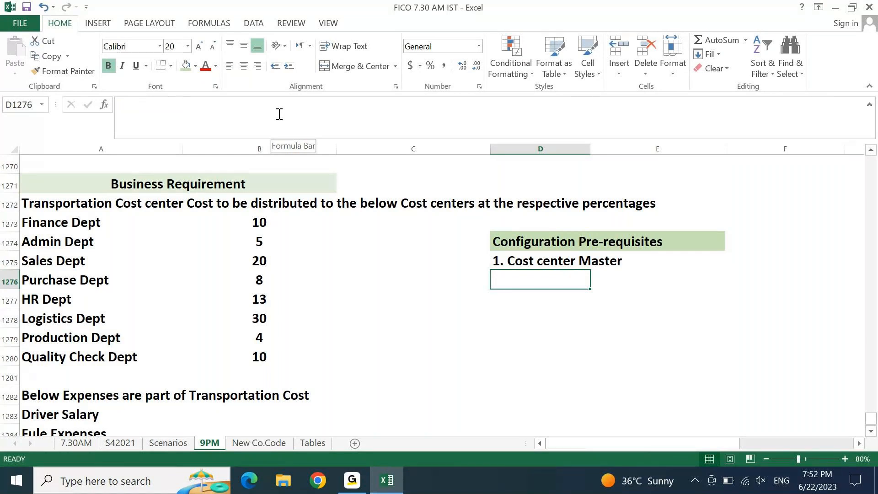
pyautogui.write('2. Cost E')
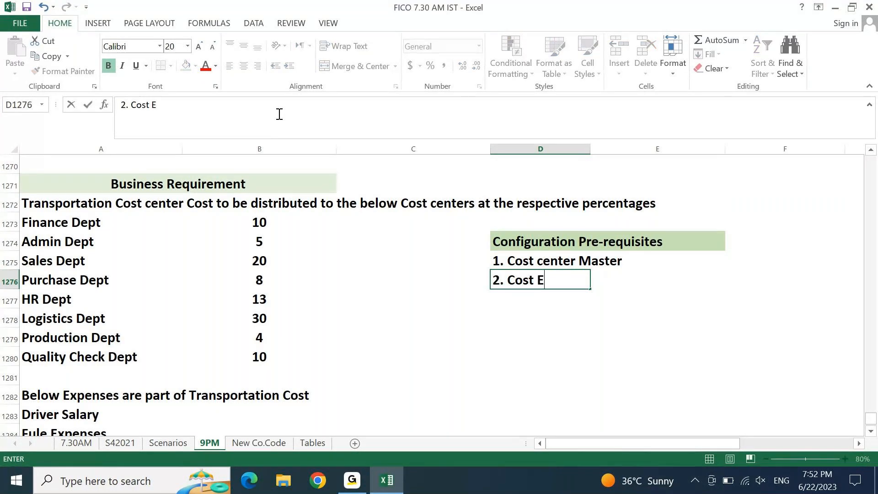
pyautogui.press('BackSpace')
pyautogui.press('BackSpace')
pyautogui.press('BackSpace')
pyautogui.press('BackSpace')
pyautogui.press('BackSpace')
pyautogui.press('BackSpace')
pyautogui.write('GL Master')
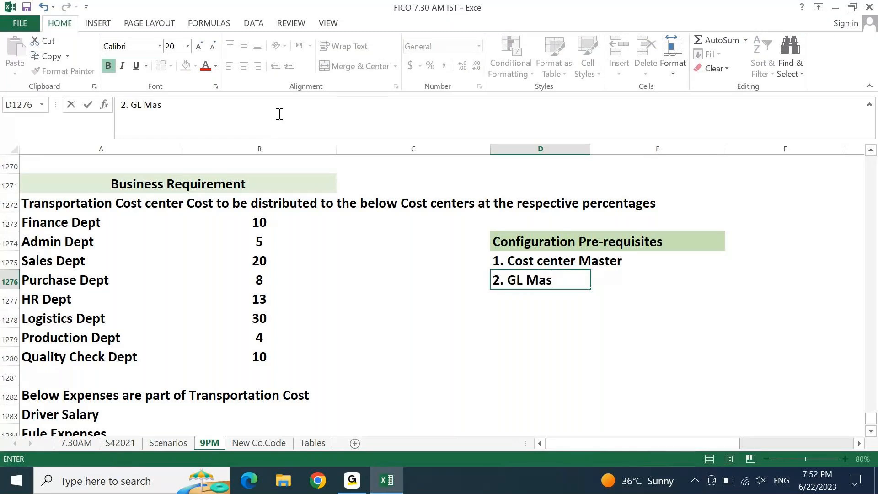
pyautogui.press('Return')
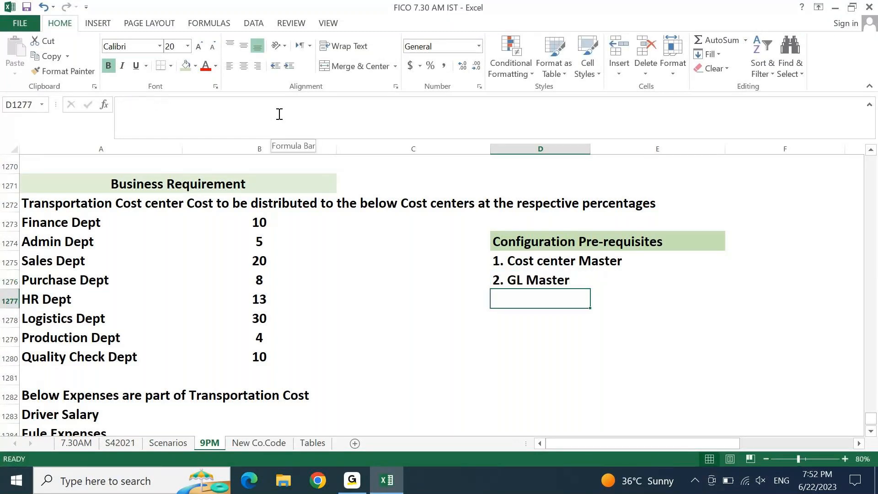
pyautogui.write('3. Cost Eleme')
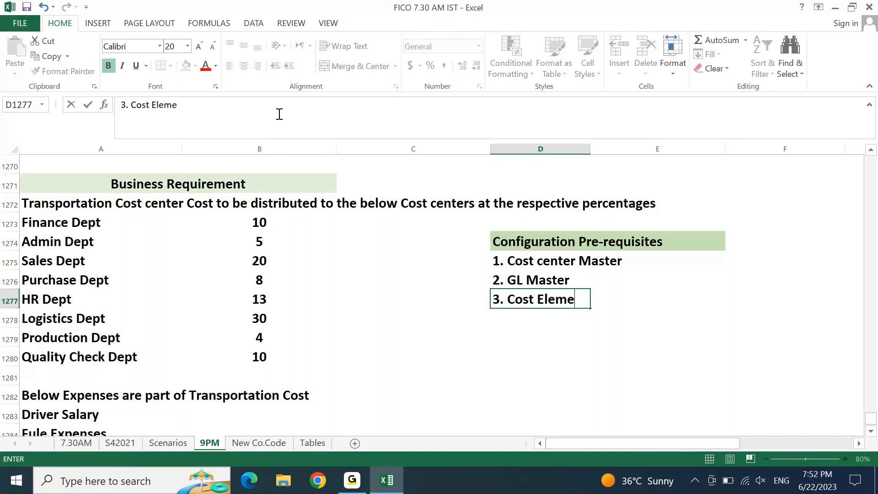
pyautogui.write('nts')
pyautogui.press('Return')
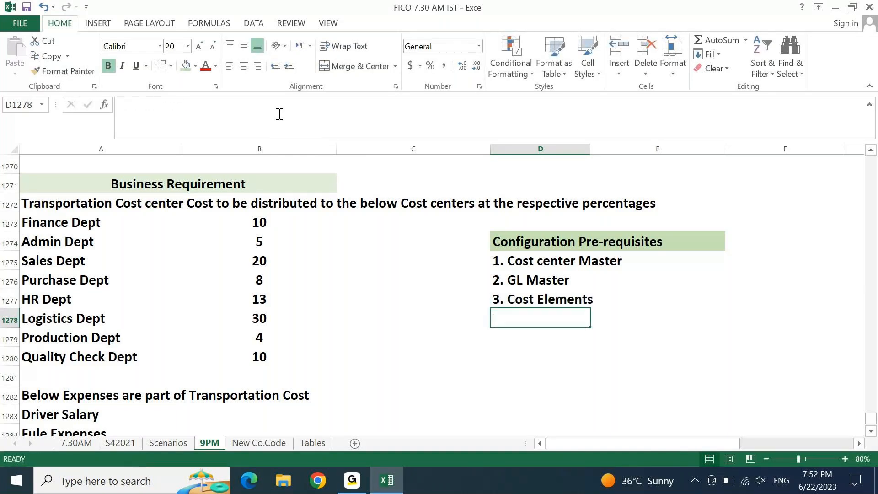
# Add '4. Cost center Groups' and '5. Cost element Group' below them
pyautogui.write('4.')
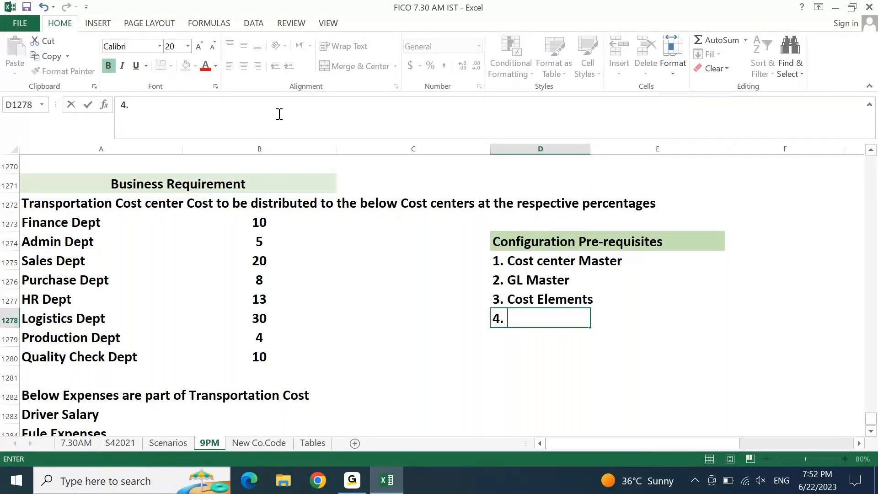
pyautogui.write(' Cost center Groups')
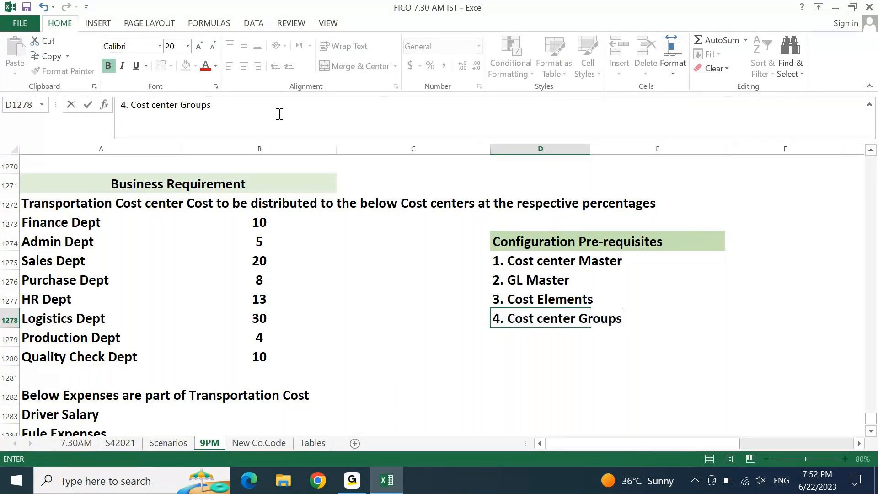
pyautogui.press('Return')
pyautogui.write('5. C')
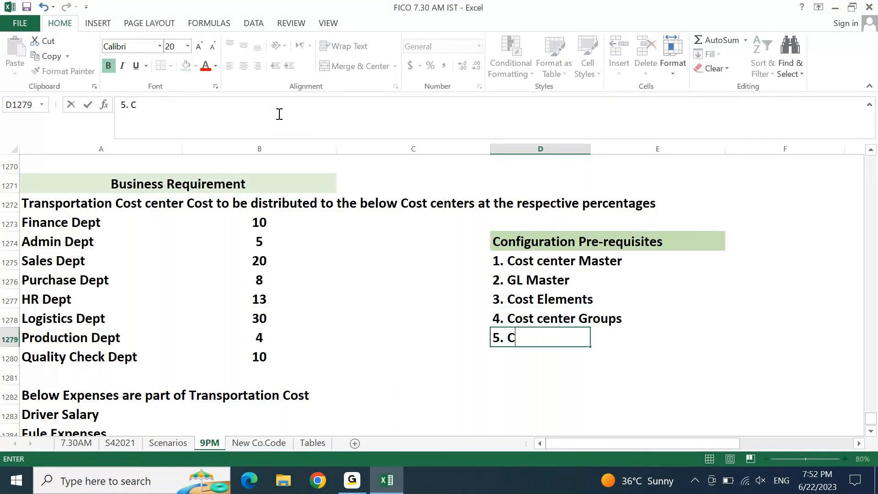
pyautogui.write('ost elemen')
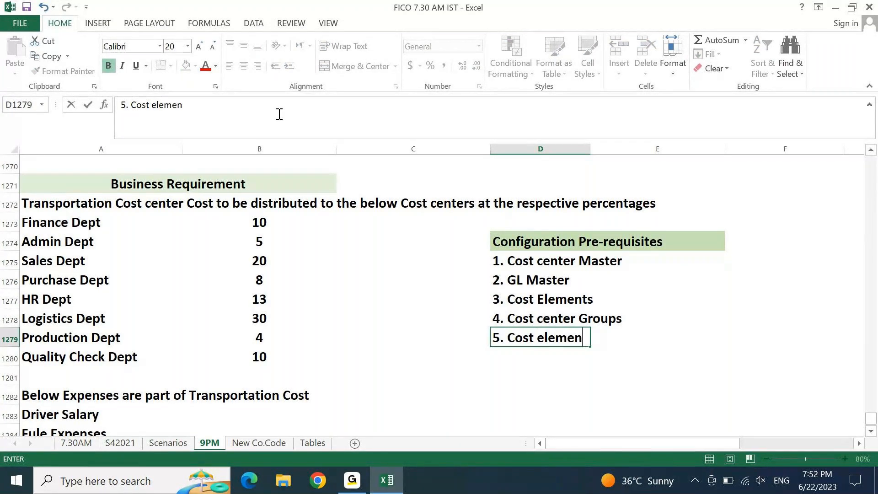
pyautogui.write('t Group')
pyautogui.press('Return')
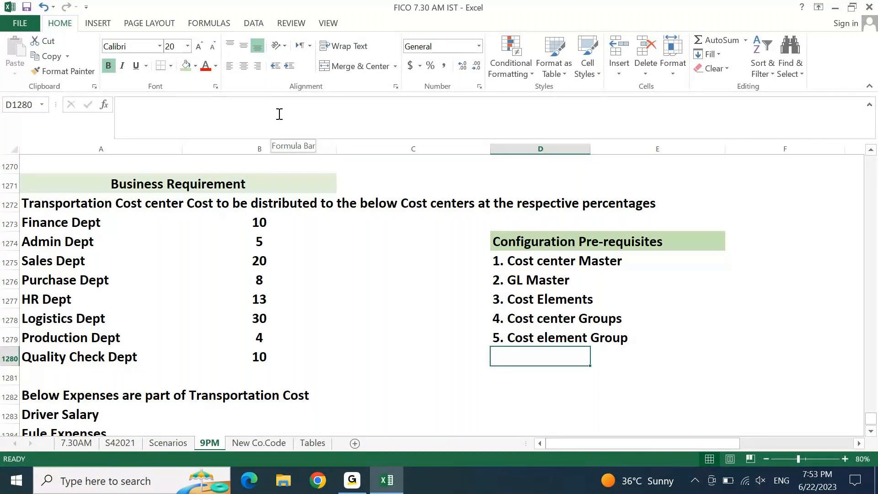
pyautogui.press('Up')
pyautogui.press('Up')
pyautogui.press('Up')
pyautogui.press('Up')
pyautogui.press('Up')
pyautogui.press('Right')
pyautogui.press('Right')
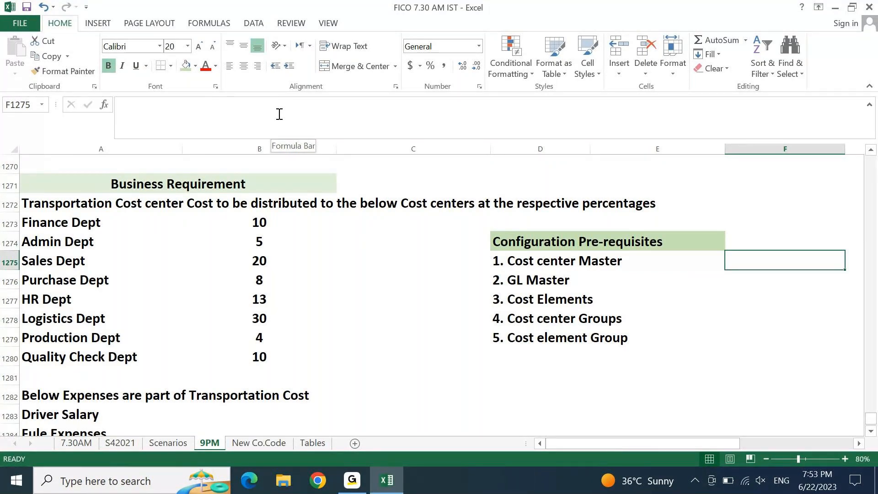
# Note transaction KS01 beside Cost center Master and FS00 beside GL Master
pyautogui.press('Left')
pyautogui.press('Right')
pyautogui.press('Right')
pyautogui.press('Right')
pyautogui.press('Left')
pyautogui.press('Left')
pyautogui.press('Left')
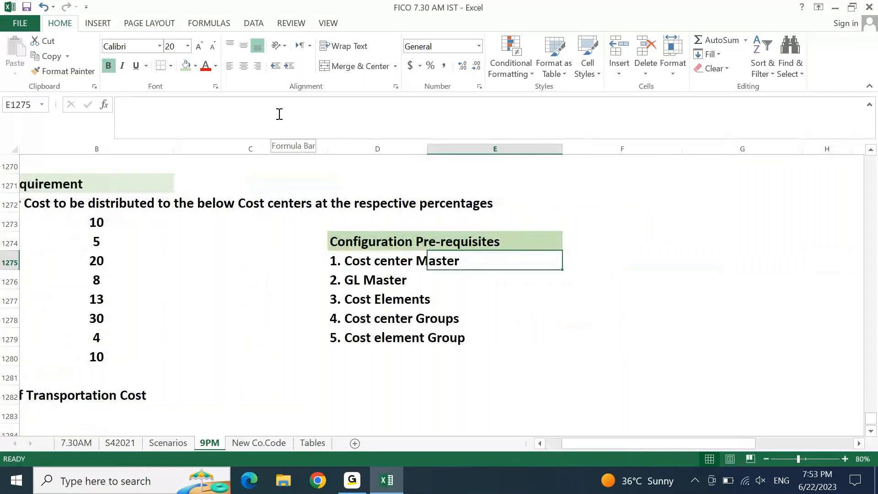
pyautogui.press('Left')
pyautogui.press('F2')
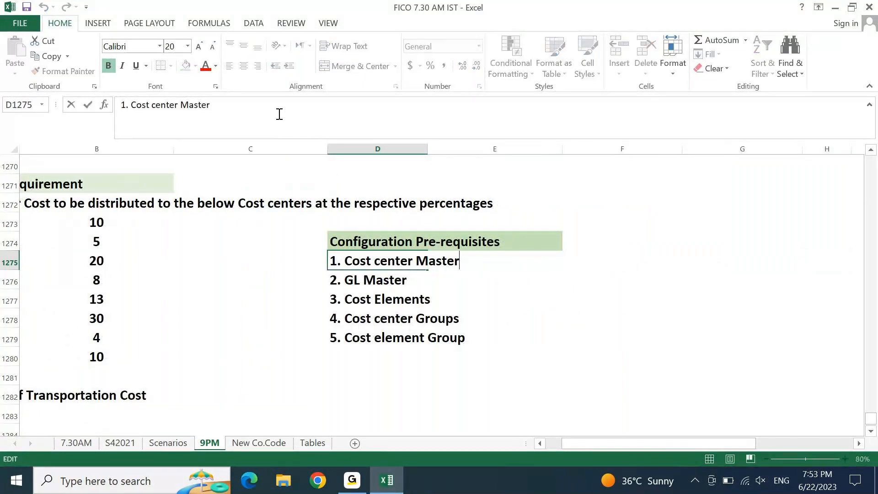
pyautogui.write('KS01')
pyautogui.press('Return')
pyautogui.press('F2')
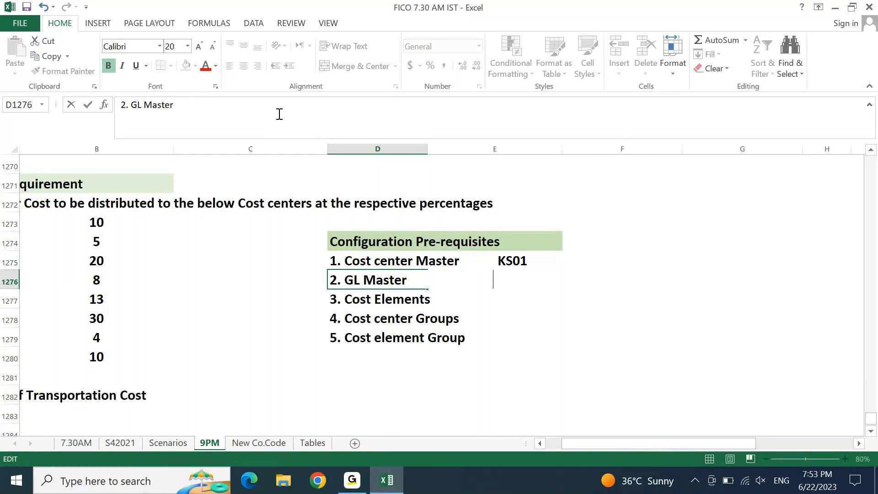
pyautogui.write('FS00')
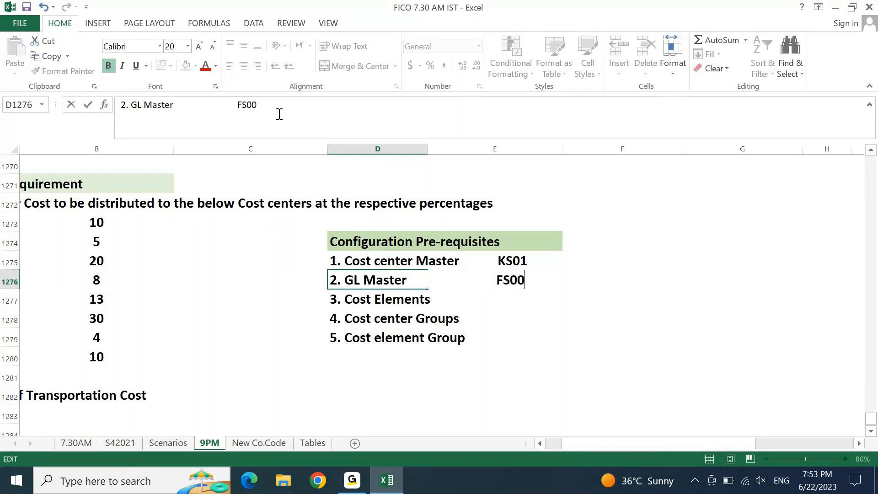
pyautogui.press('Return')
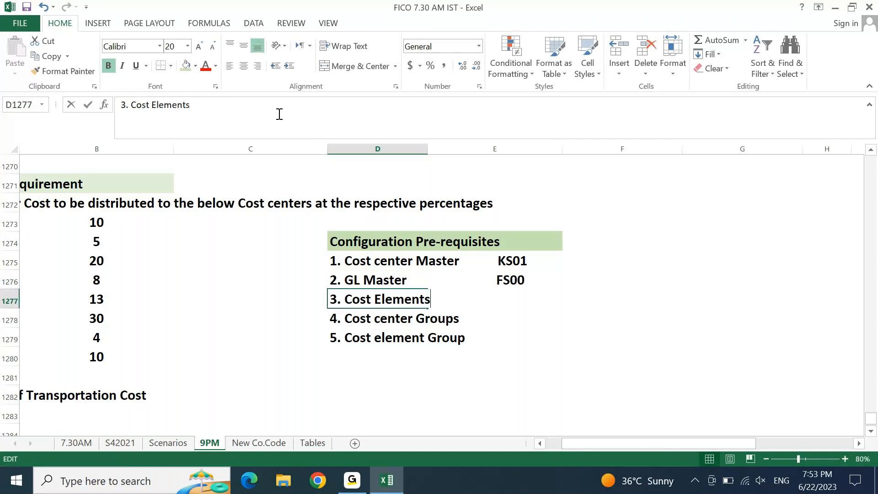
# Note FS00 for Cost Elements, KSH1 for Cost center Groups, KAH1 for Cost element Group
pyautogui.press('F2')
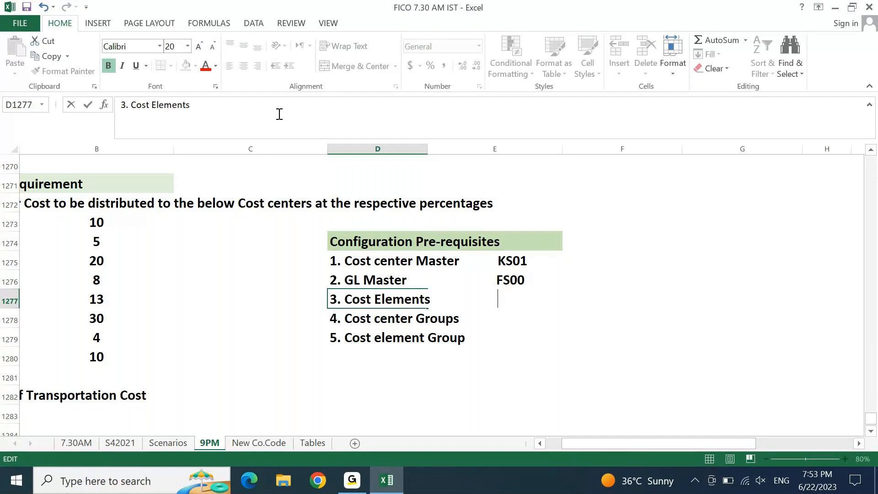
pyautogui.write('FS00')
pyautogui.press('Return')
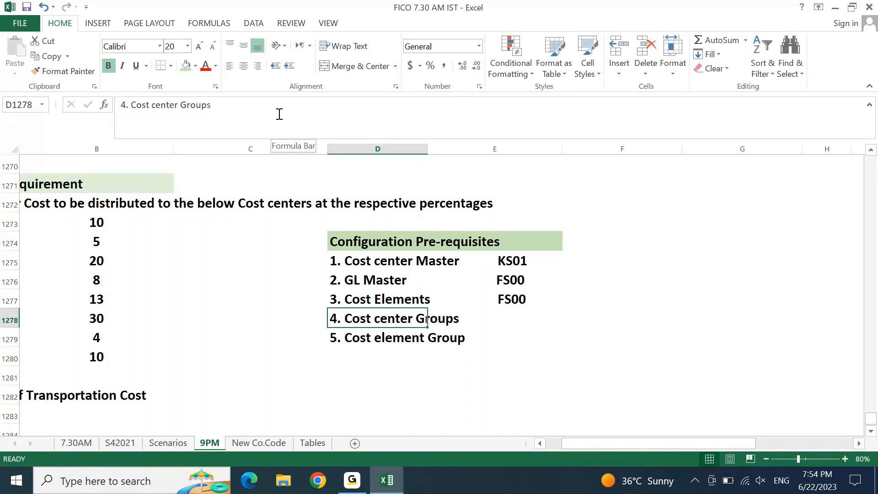
pyautogui.press('Right')
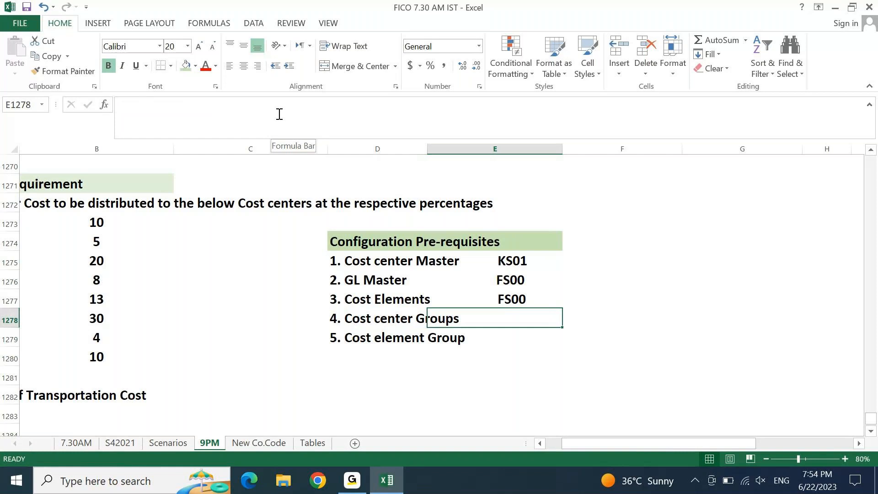
pyautogui.press('Left')
pyautogui.press('F2')
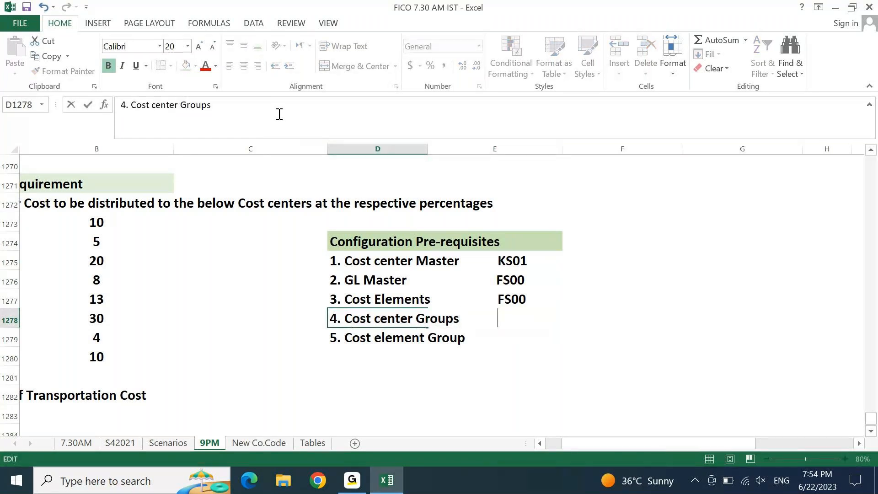
pyautogui.write('KSH1')
pyautogui.press('Return')
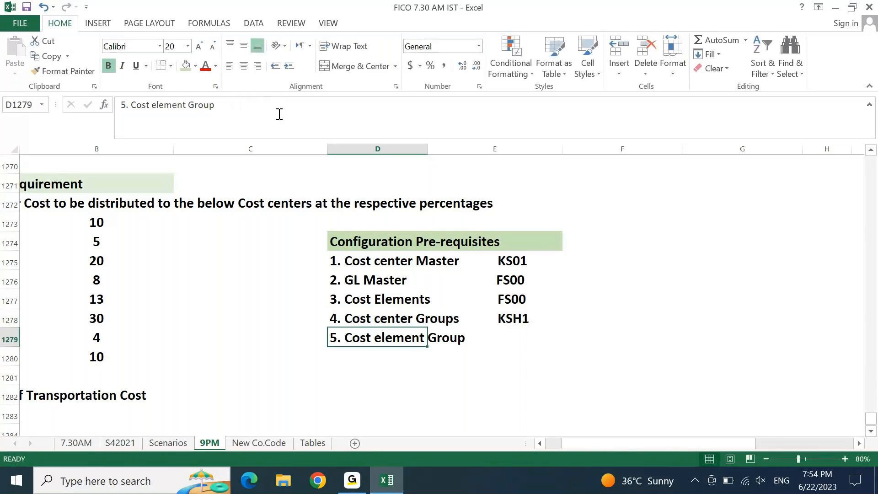
pyautogui.press('F2')
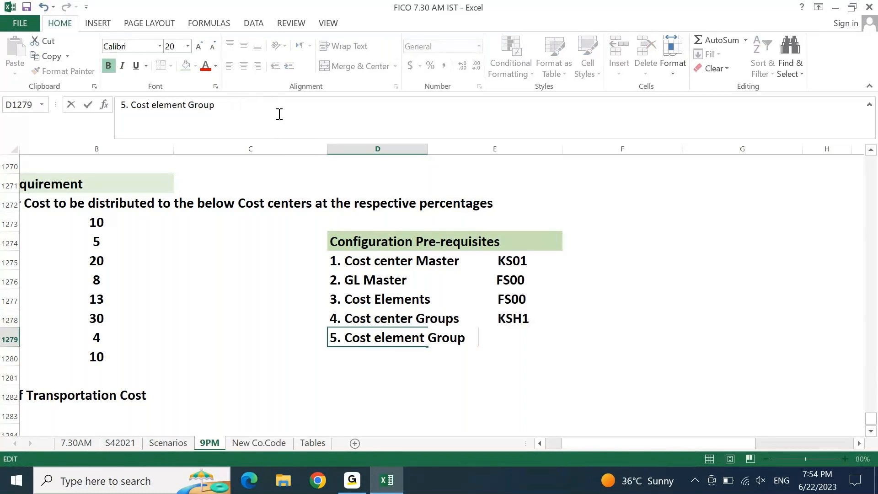
pyautogui.write('KAH1')
pyautogui.press('Return')
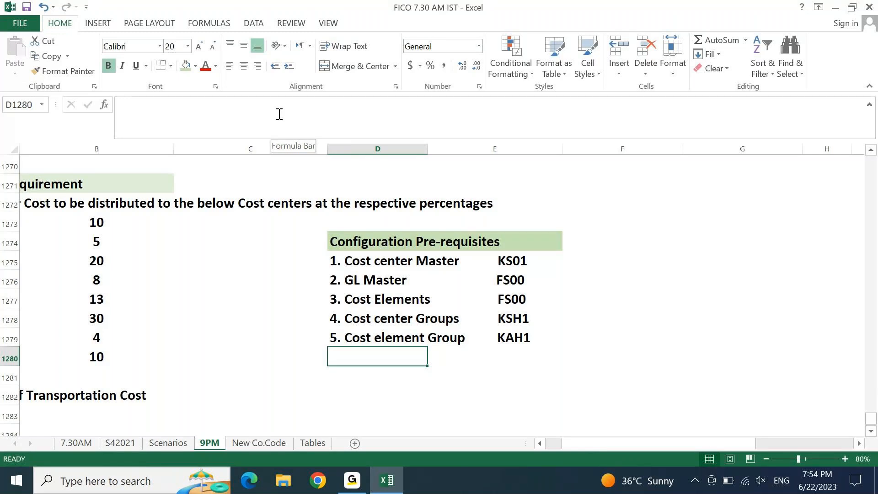
# Select the eight department names under Business Requirement, then show the Windows desktop
pyautogui.press('Left')
pyautogui.press('Left')
pyautogui.press('Left')
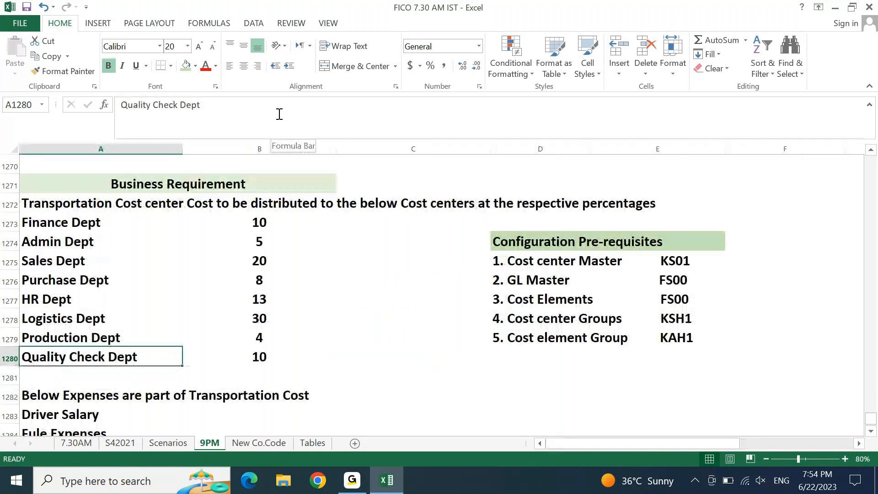
pyautogui.hotkey('ctrl', 'Up')
pyautogui.press('Down')
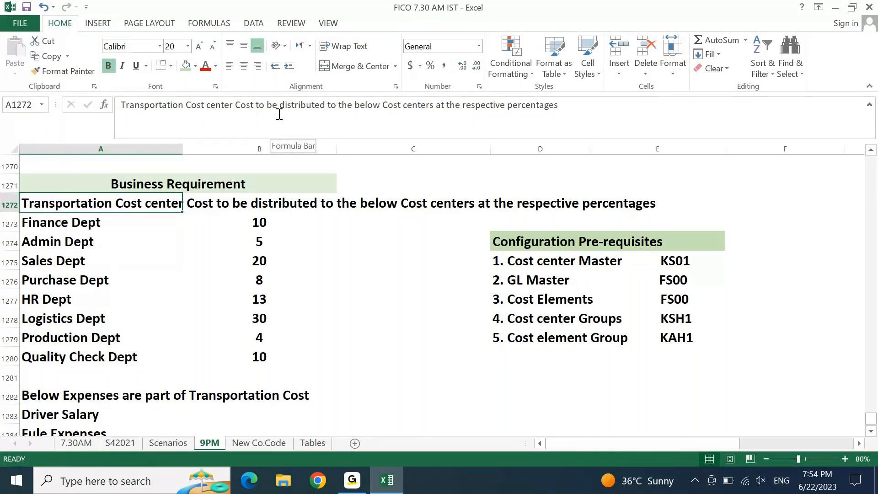
pyautogui.press('Down')
pyautogui.hotkey('ctrl', 'shift', 'Down')
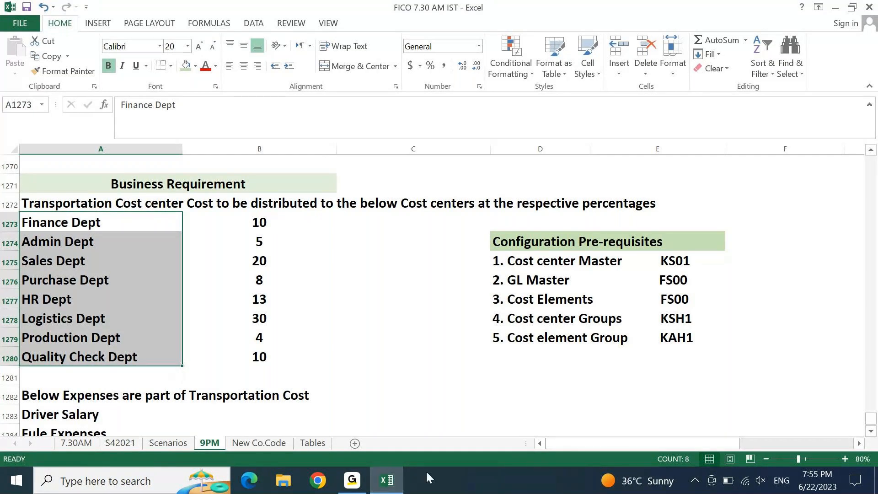
pyautogui.press('super+d')
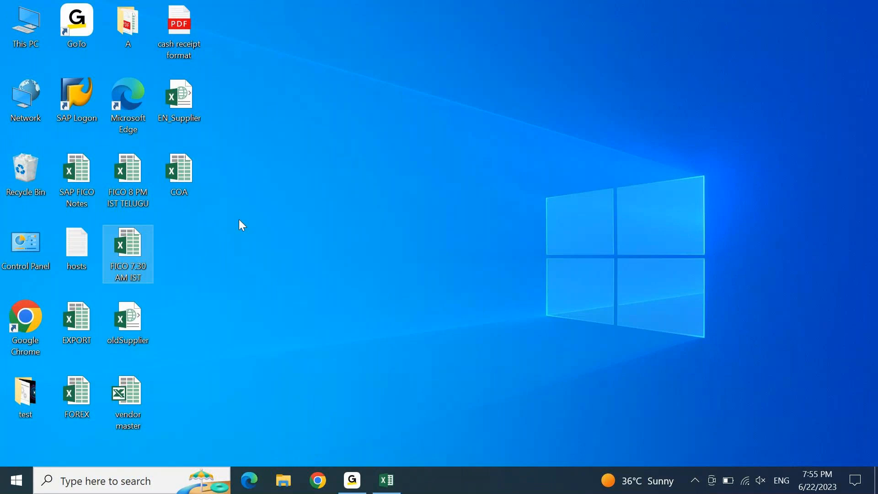
# Log on to S4 1909 from SAP Logon with the saved user and run transaction KSV5
pyautogui.doubleClick(89, 98)
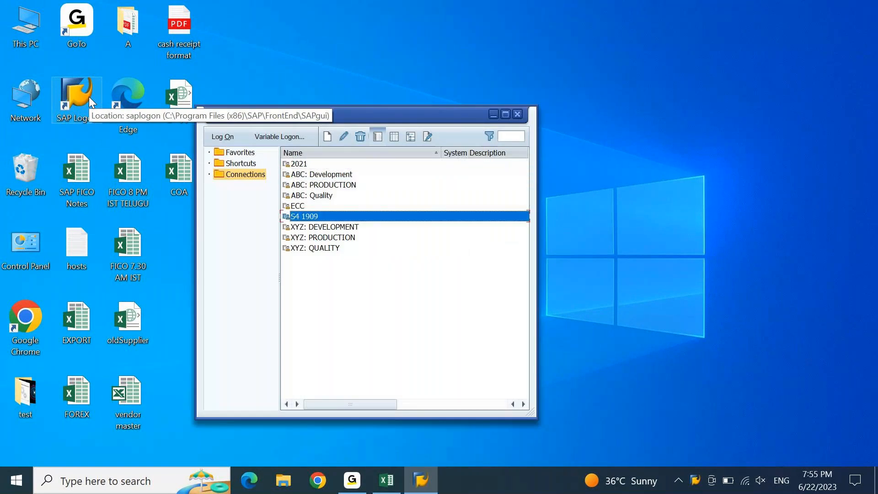
pyautogui.press('Return')
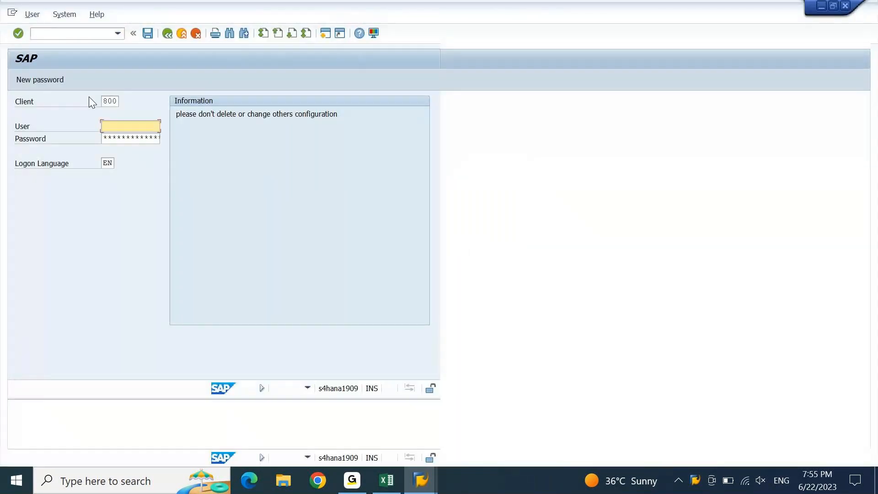
pyautogui.write('AJAY')
pyautogui.press('Down')
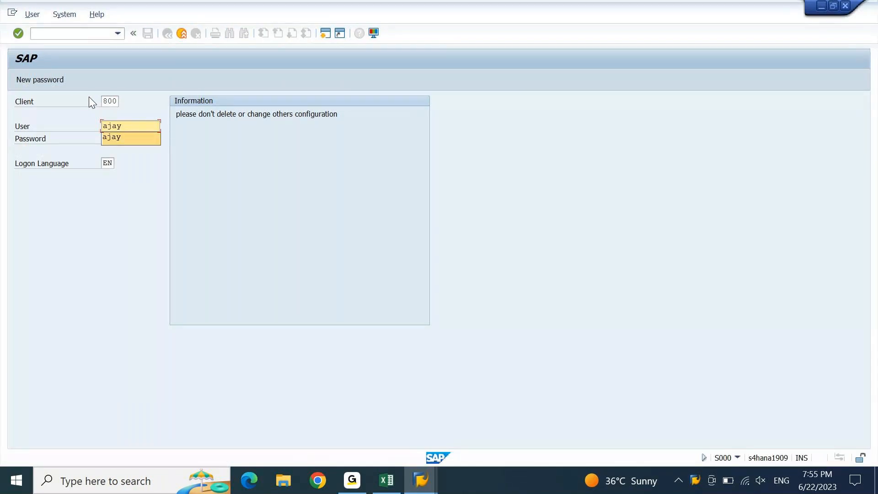
pyautogui.press('Tab')
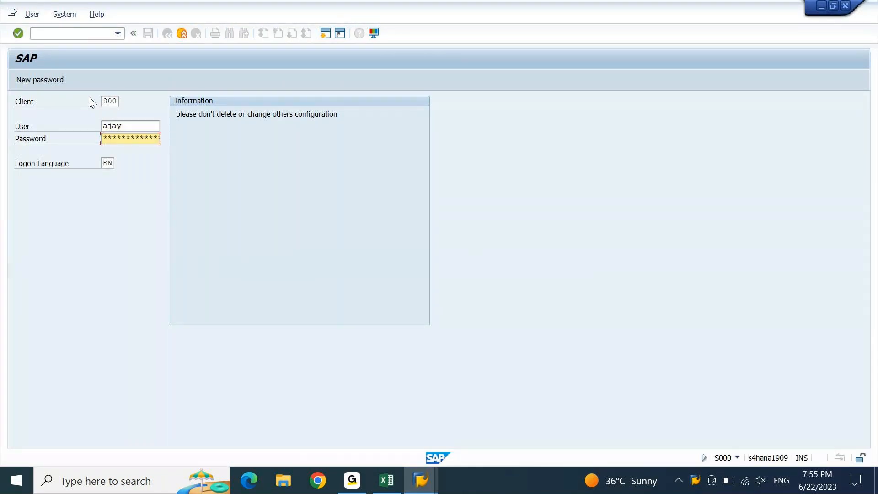
pyautogui.press('Return')
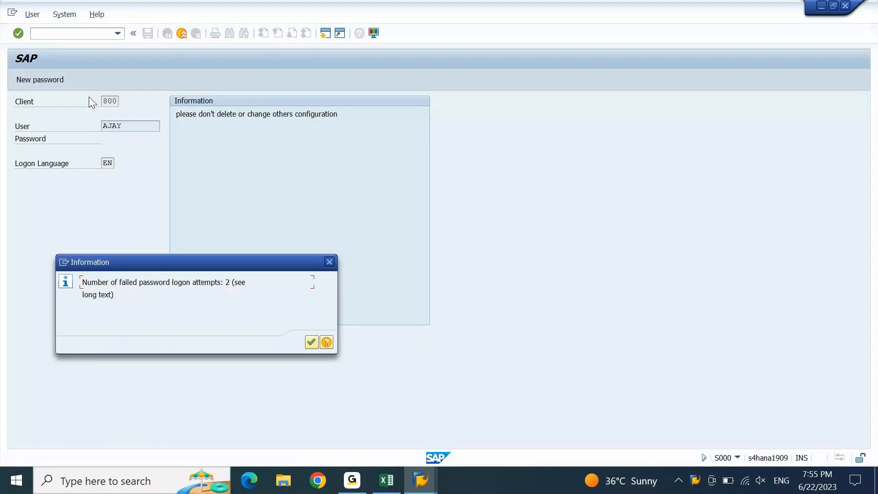
pyautogui.press('Return')
pyautogui.write('KSV5')
pyautogui.press('Return')
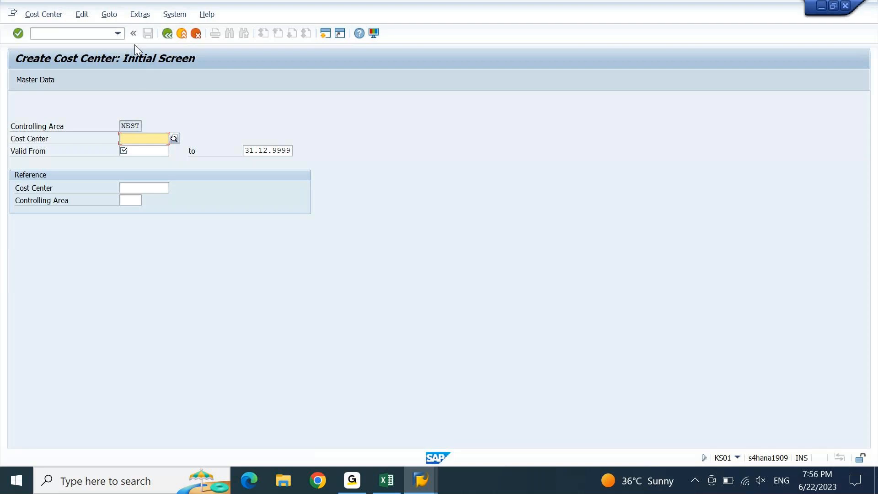
# Review the current controlling area under Extras > Set Controlling Area, then close it
pyautogui.click(141, 17)
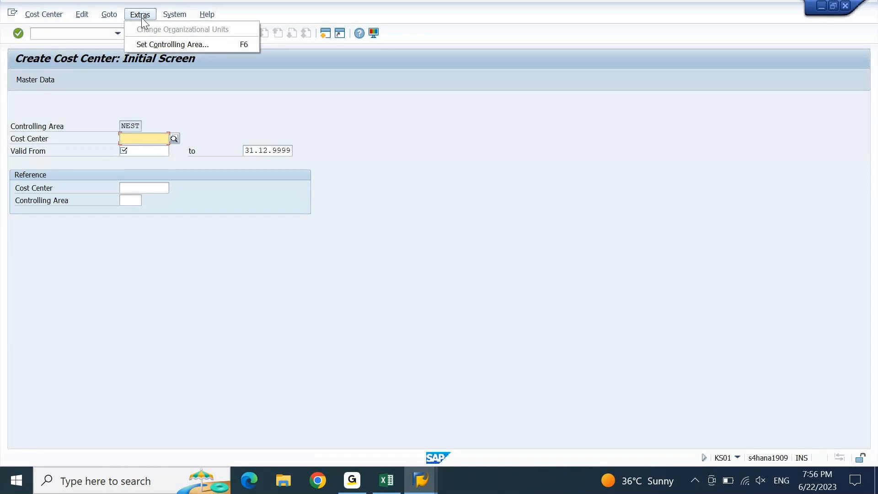
pyautogui.click(169, 46)
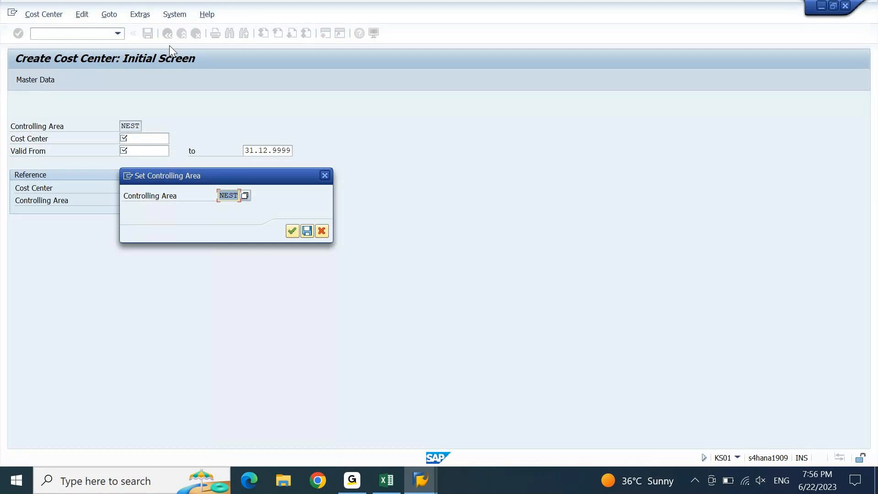
pyautogui.moveTo(244, 172); pyautogui.dragTo(300, 157)
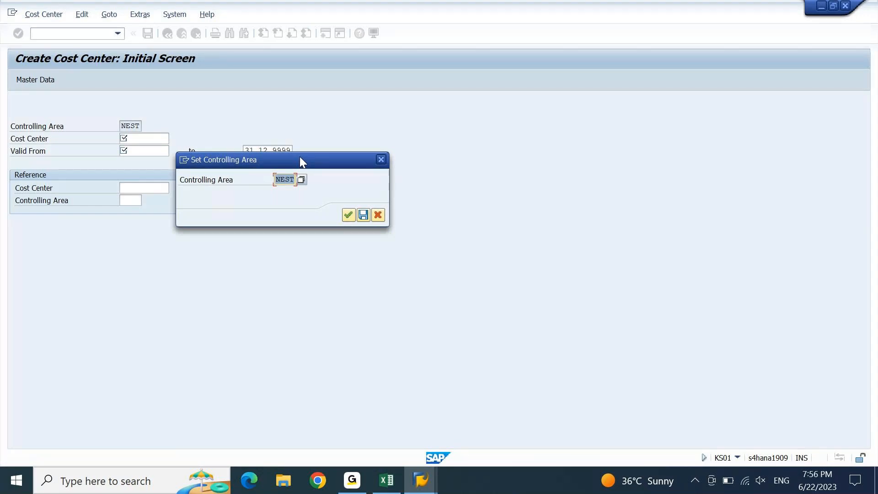
pyautogui.click(362, 218)
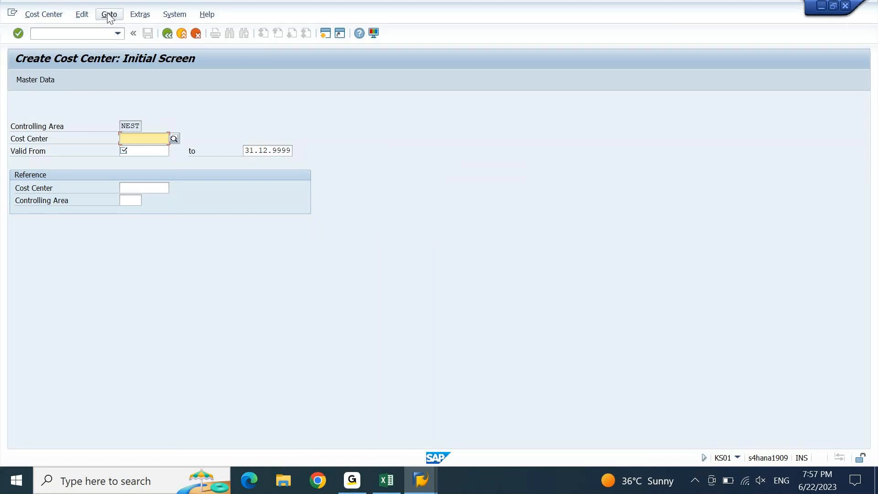
# Return to the Easy Access menu with /n and enter OKKS in the command field
pyautogui.click(101, 37)
pyautogui.write('/n')
pyautogui.press('Return')
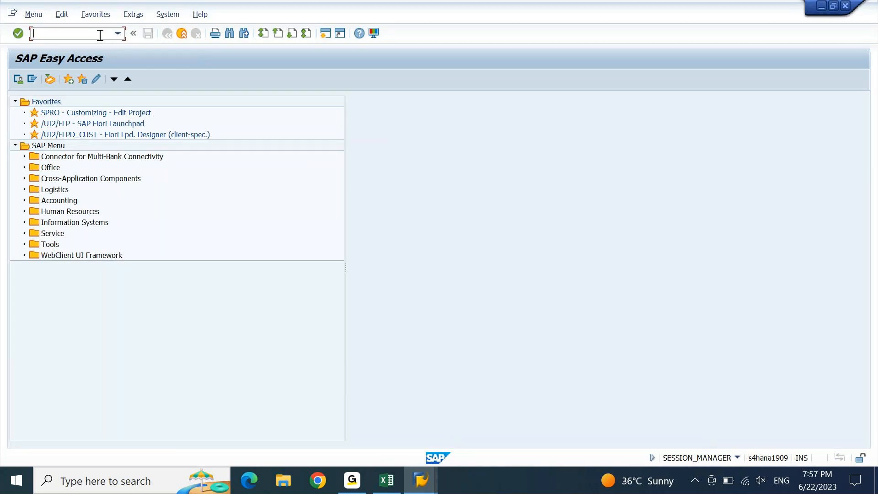
pyautogui.write('OKKS')
# In Excel, write the note 'SET CO AREA = OKKS' in cell D1282
pyautogui.click(385, 483)
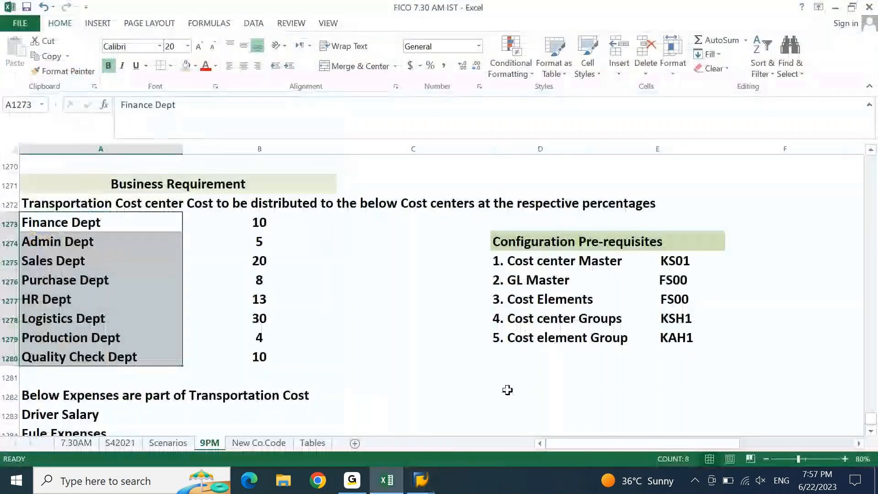
pyautogui.click(507, 390)
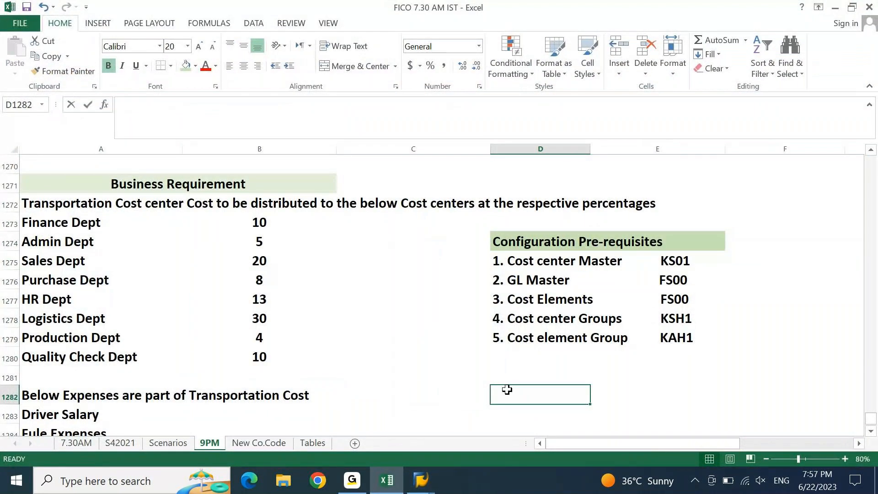
pyautogui.write('SET CO ARES')
pyautogui.press('BackSpace')
pyautogui.write('A =')
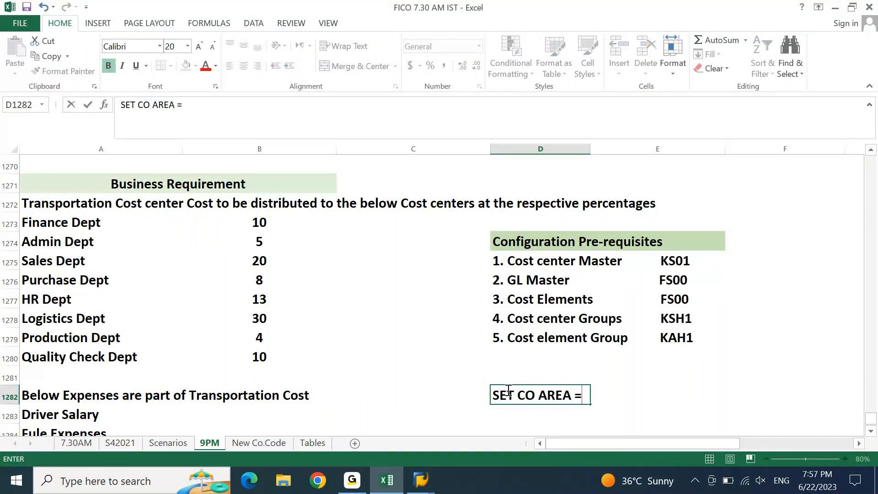
pyautogui.write(' OKKS')
pyautogui.press('Return')
# Highlight D1282:E1282 with yellow fill and minimise Excel
pyautogui.click(508, 391)
pyautogui.hotkey('shift', 'Right')
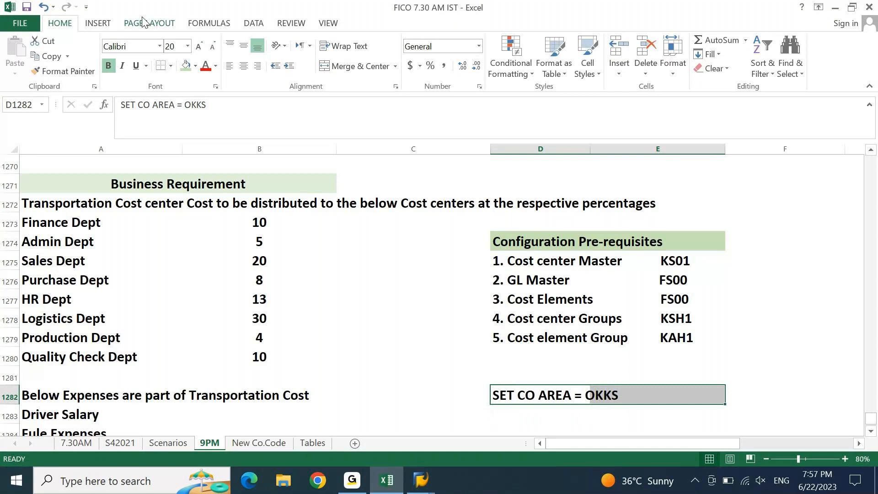
pyautogui.click(195, 65)
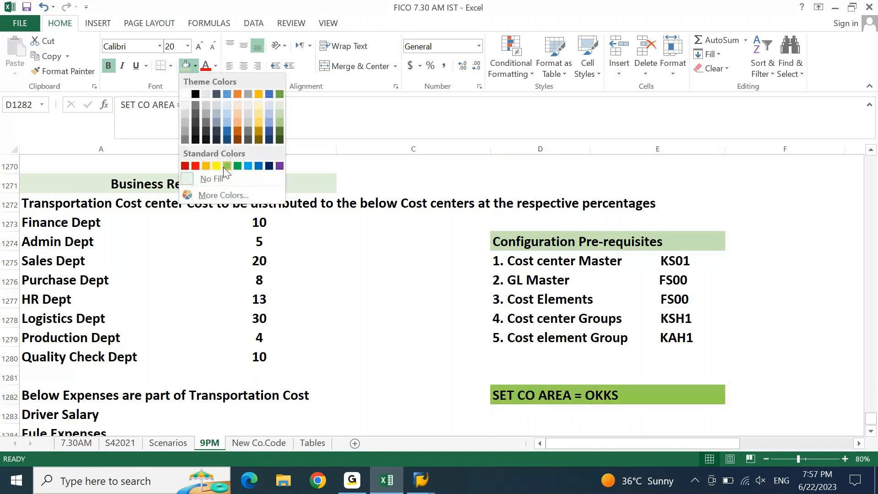
pyautogui.click(215, 167)
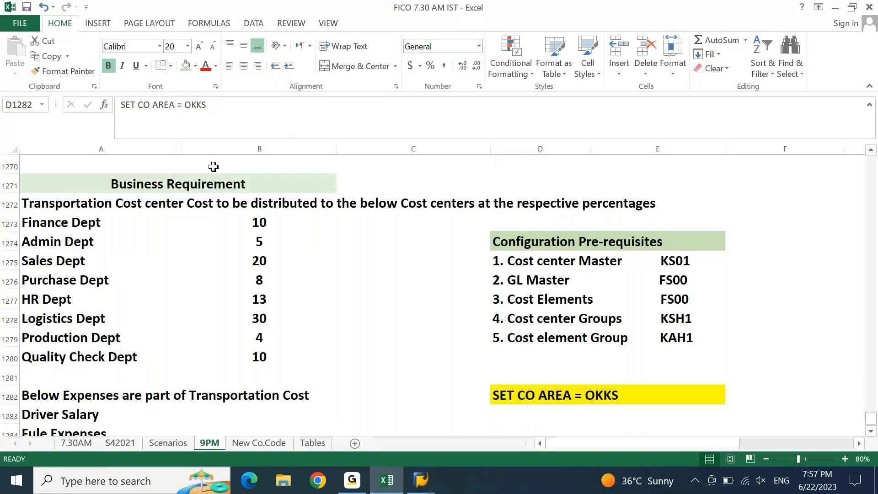
pyautogui.click(413, 357)
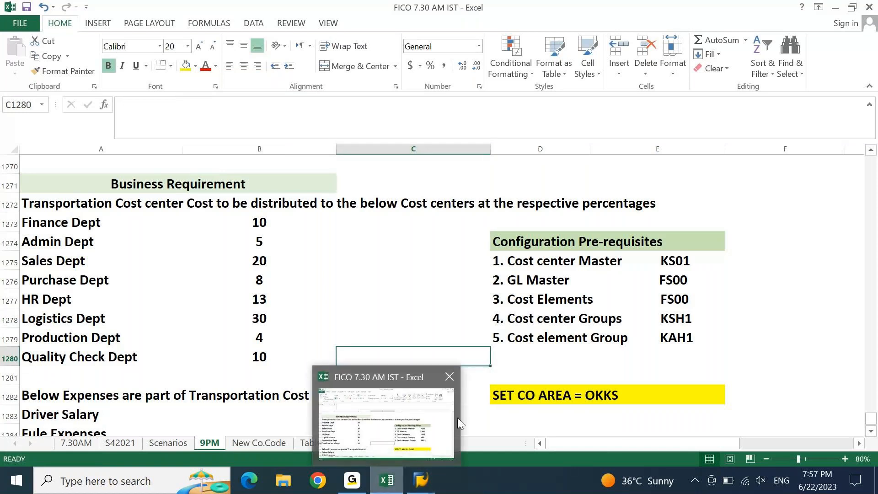
pyautogui.click(399, 486)
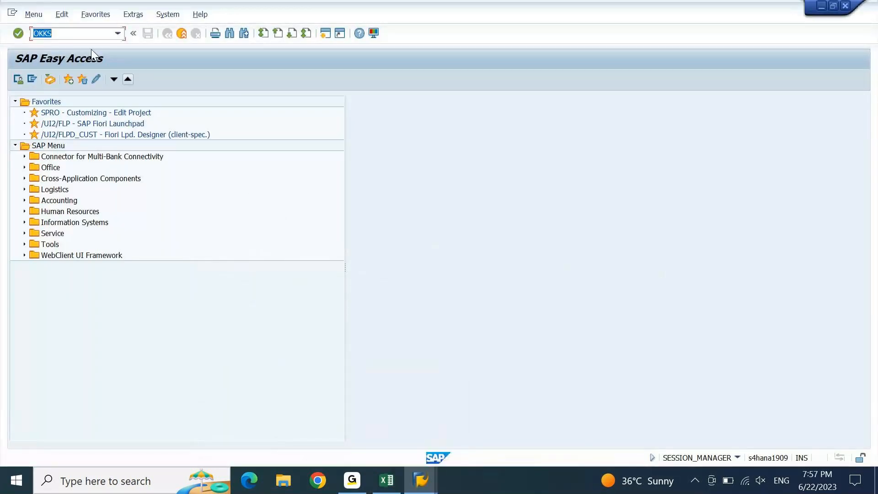
# Change the controlling area from NEST to DEGR with OKKS, then start transaction KS01
pyautogui.press('Return')
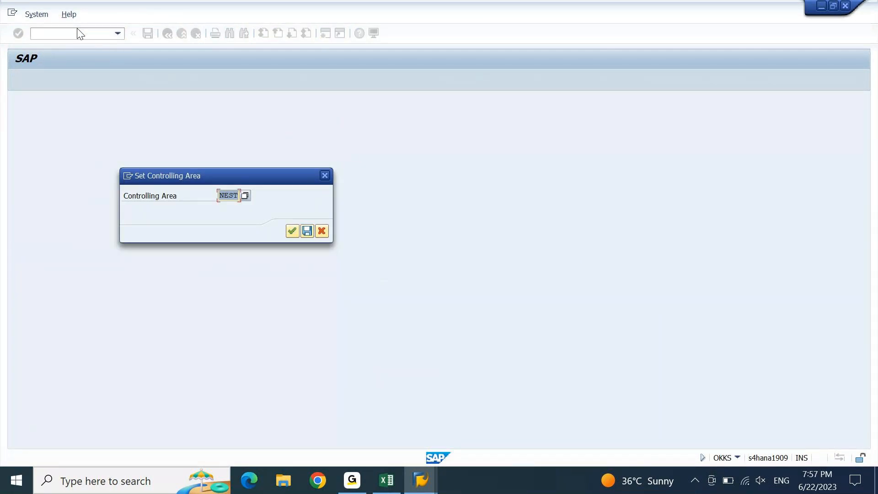
pyautogui.press('BackSpace')
pyautogui.write('DEGR')
pyautogui.press('Return')
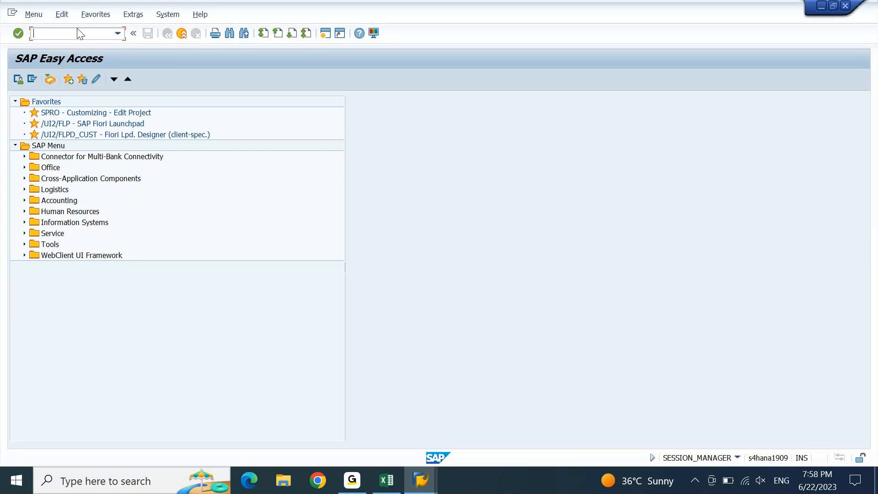
pyautogui.write('KS01')
pyautogui.press('Return')
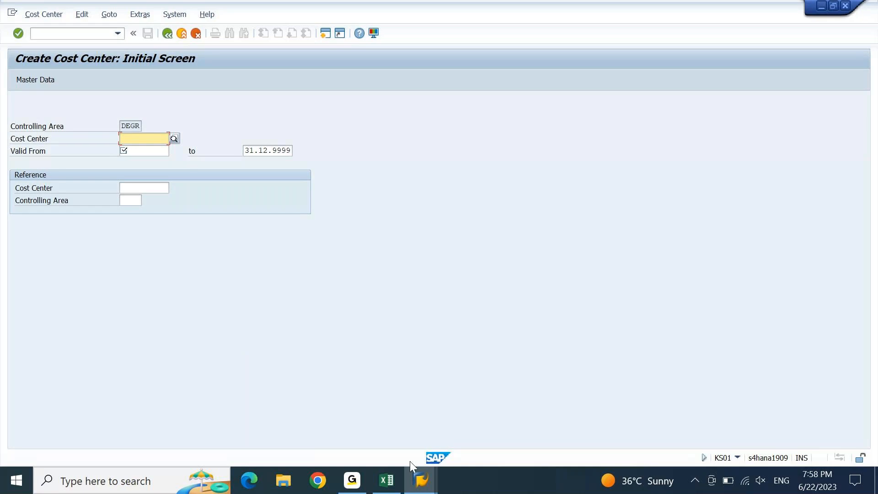
pyautogui.click(387, 481)
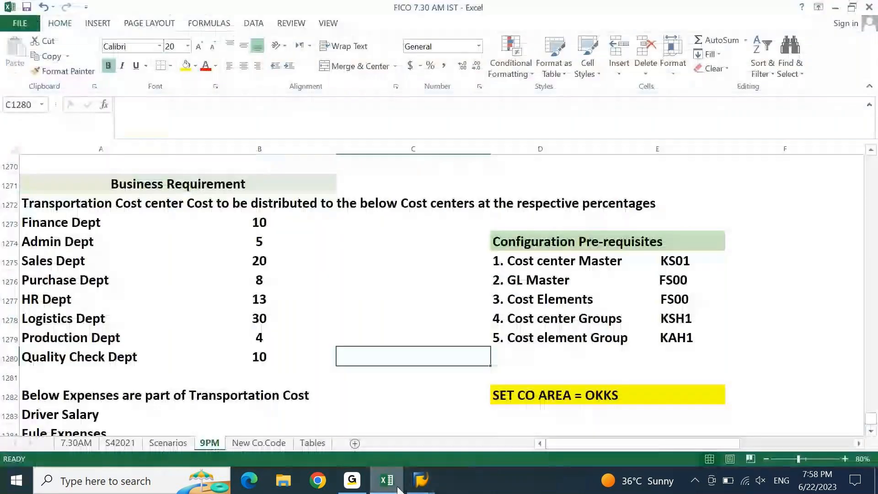
pyautogui.click(72, 204)
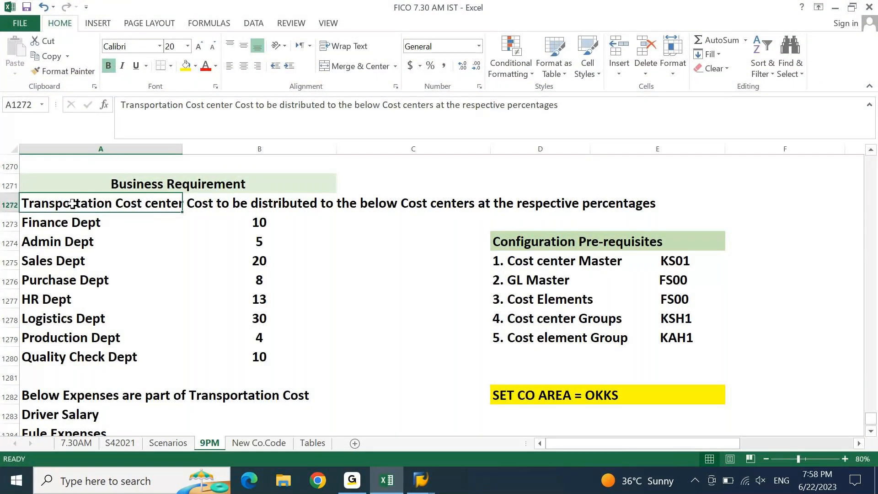
pyautogui.press('Down')
pyautogui.hotkey('ctrl', 'shift', 'Down')
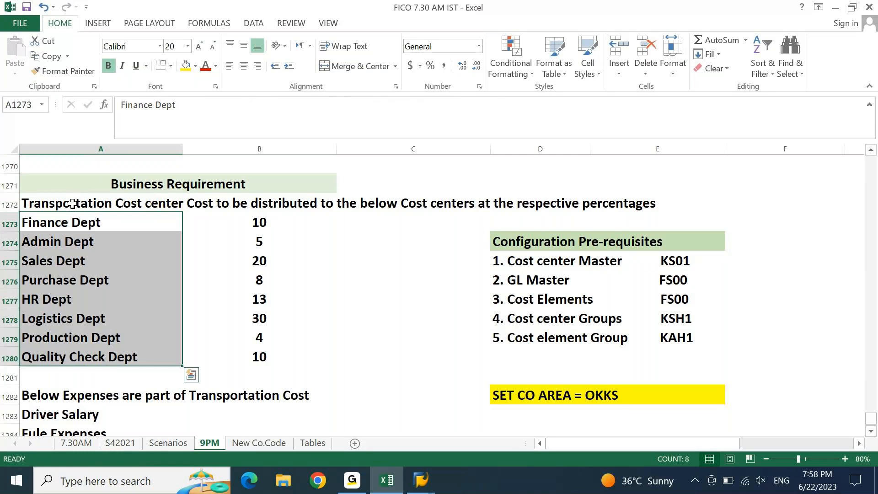
pyautogui.click(387, 481)
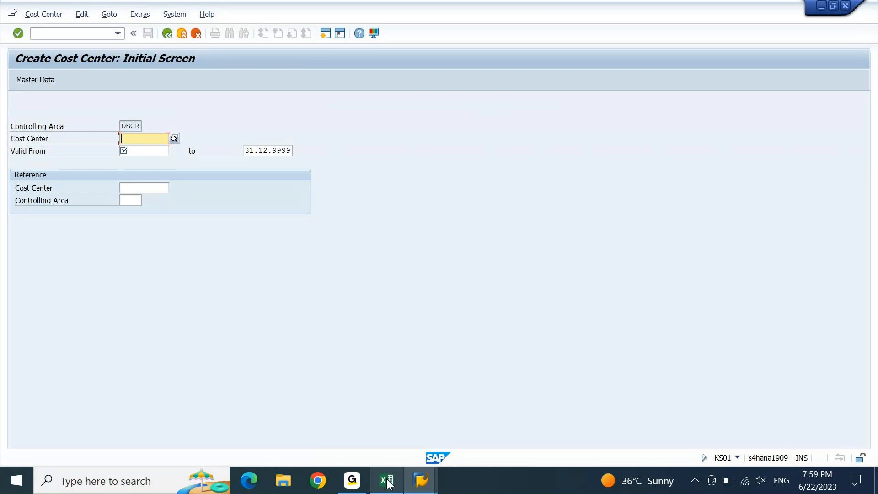
# Enter the cost center code DCSENDERCC in the KS01 Cost Center field
pyautogui.write('d')
pyautogui.press('BackSpace')
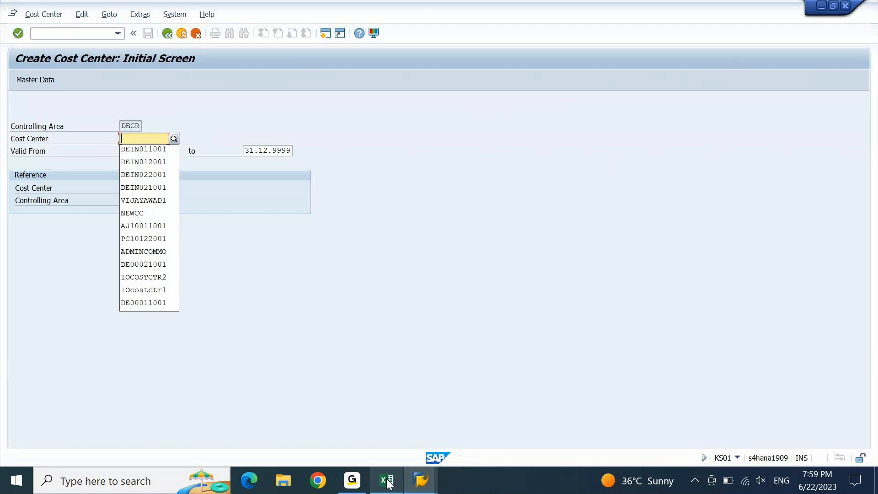
pyautogui.write('DC')
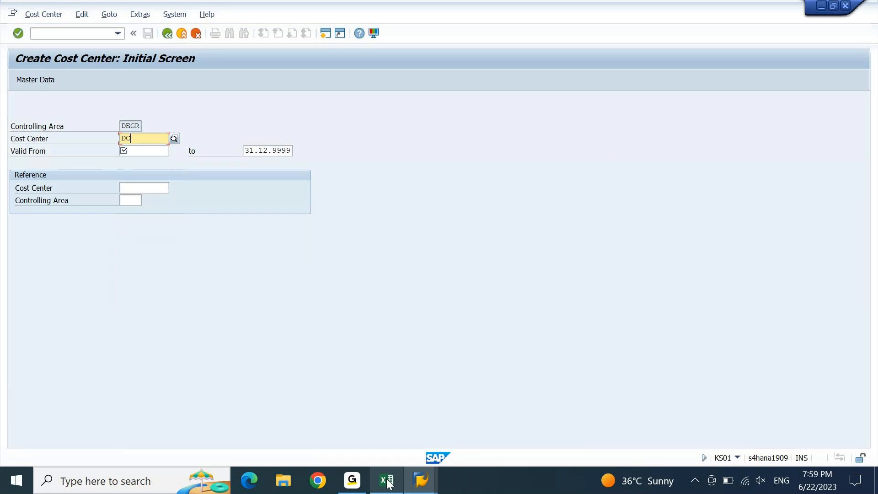
pyautogui.write('SE')
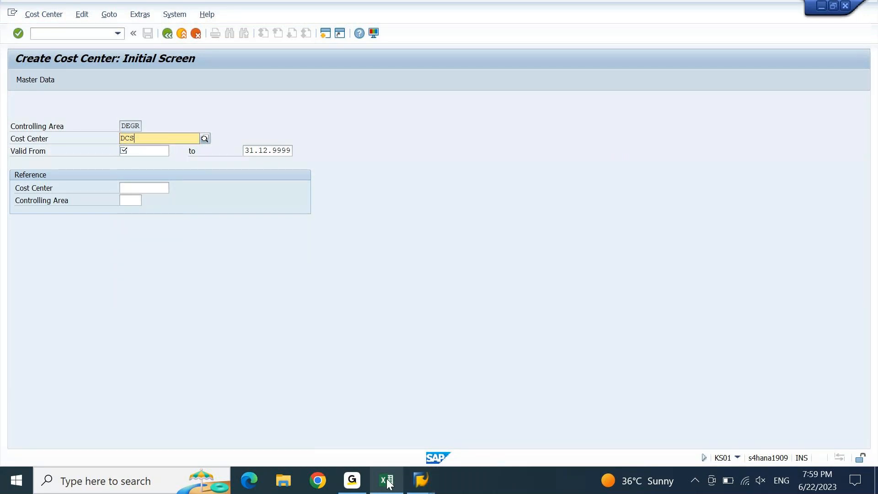
pyautogui.press('BackSpace')
pyautogui.press('BackSpace')
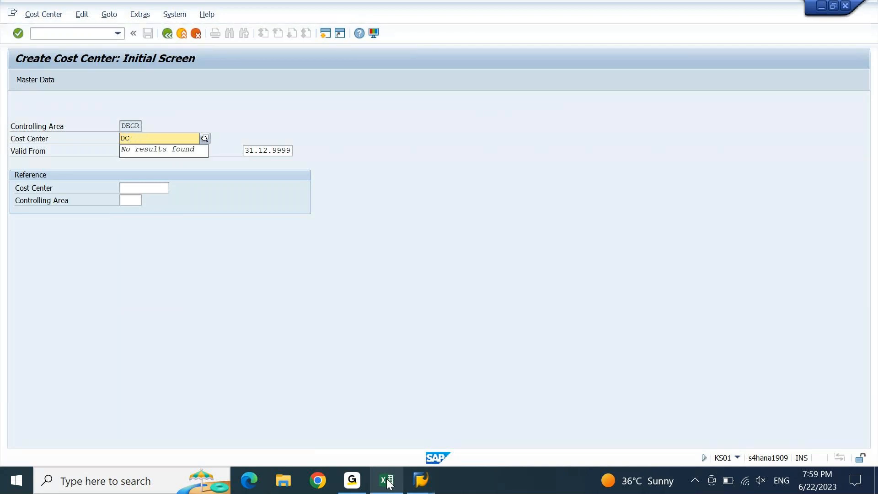
pyautogui.write('1')
pyautogui.press('BackSpace')
pyautogui.write('SE')
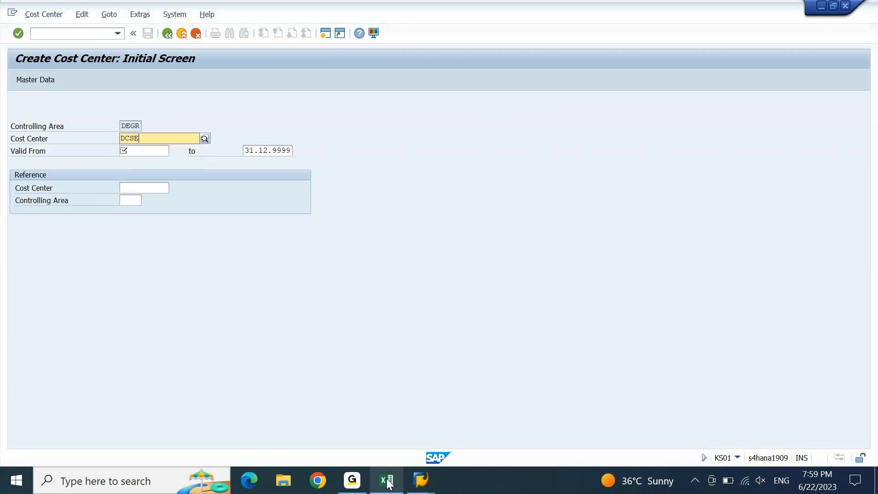
pyautogui.write('NDER')
pyautogui.press('Tab')
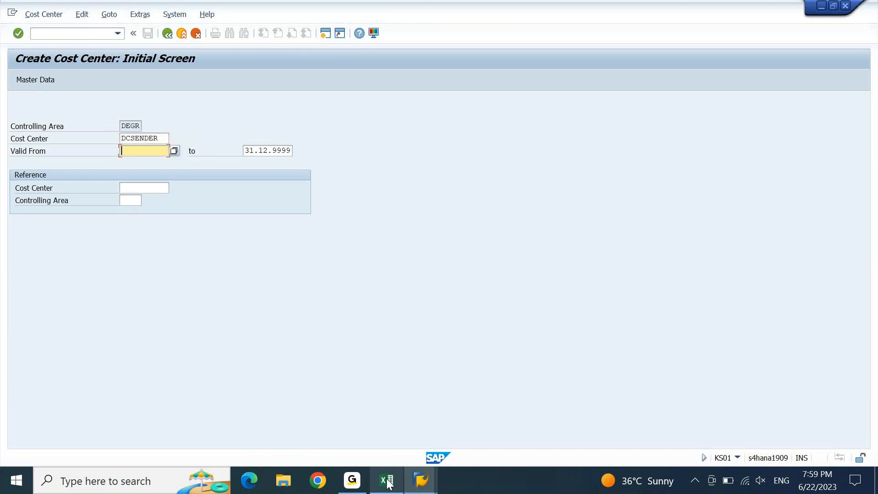
pyautogui.hotkey('shift', 'Tab')
pyautogui.press('End')
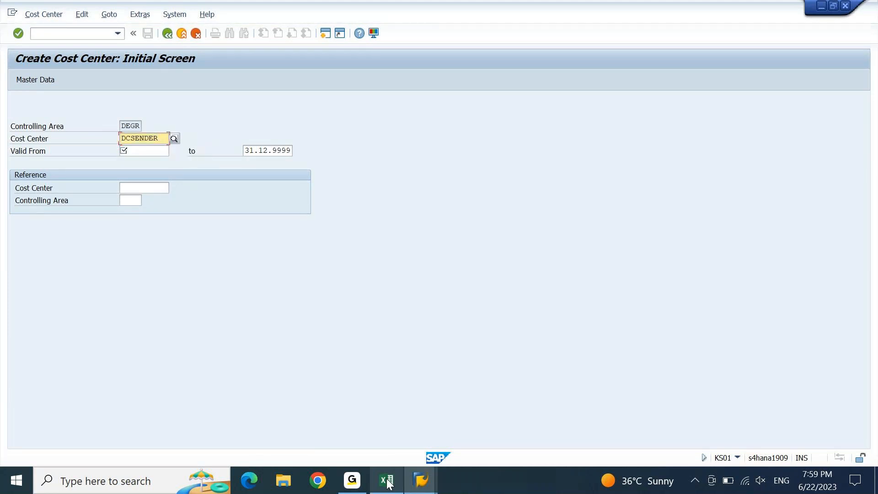
pyautogui.write('CC')
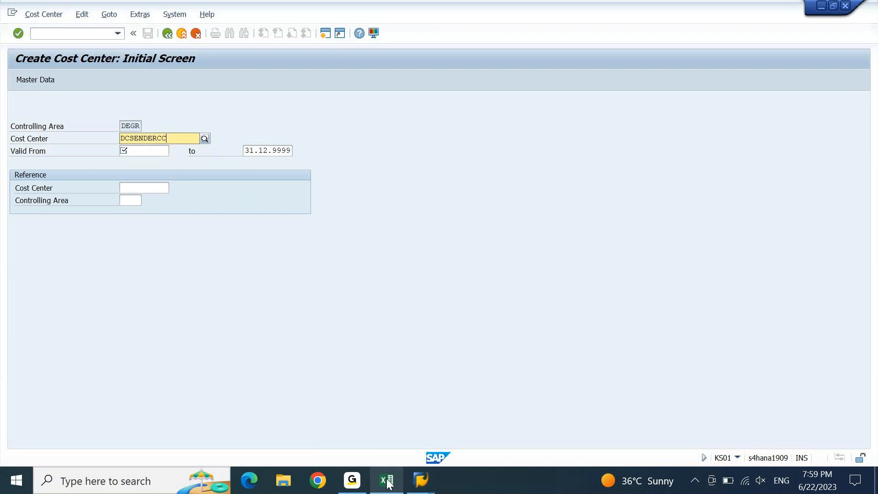
pyautogui.press('Tab')
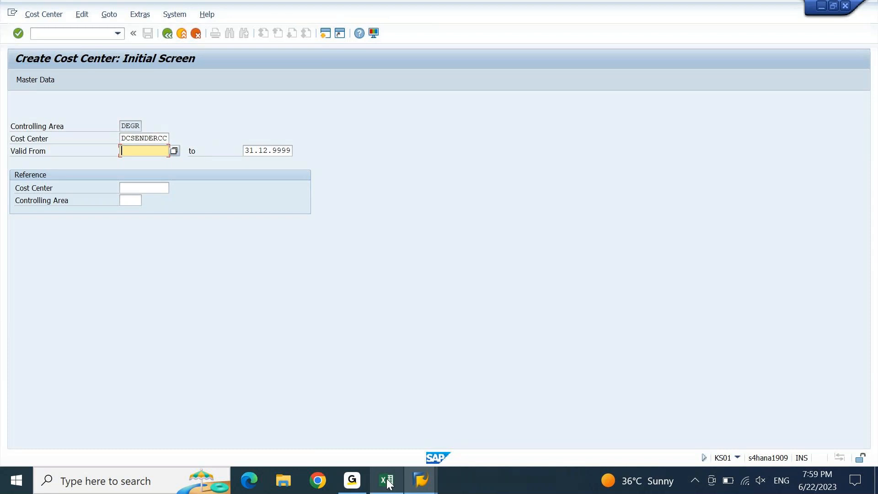
# Shorten the code to DCSENCC and set Valid From to 01.01.2023
pyautogui.hotkey('shift', 'Tab')
pyautogui.press('Right')
pyautogui.press('Right')
pyautogui.press('Right')
pyautogui.press('Right')
pyautogui.press('Right')
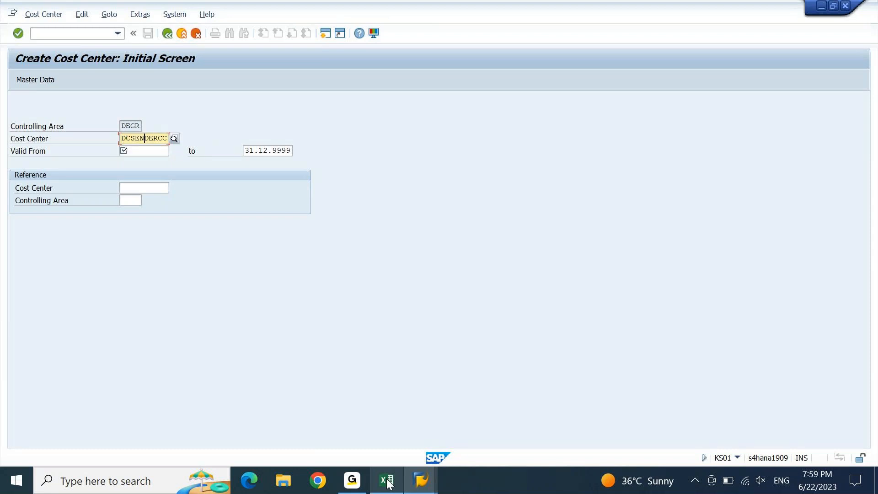
pyautogui.hotkey('shift', 'Right')
pyautogui.hotkey('shift', 'Right')
pyautogui.hotkey('shift', 'Right')
pyautogui.press('Delete')
pyautogui.press('Left')
pyautogui.press('Left')
pyautogui.press('Right')
pyautogui.press('Tab')
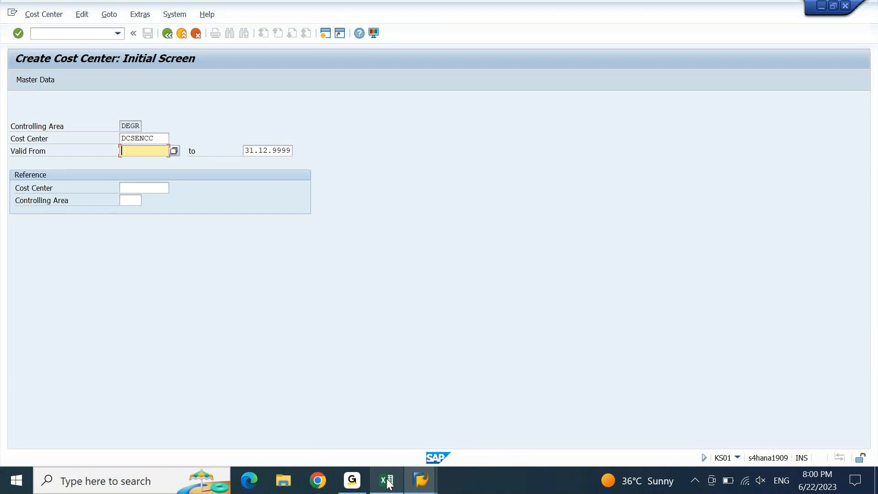
pyautogui.write('01')
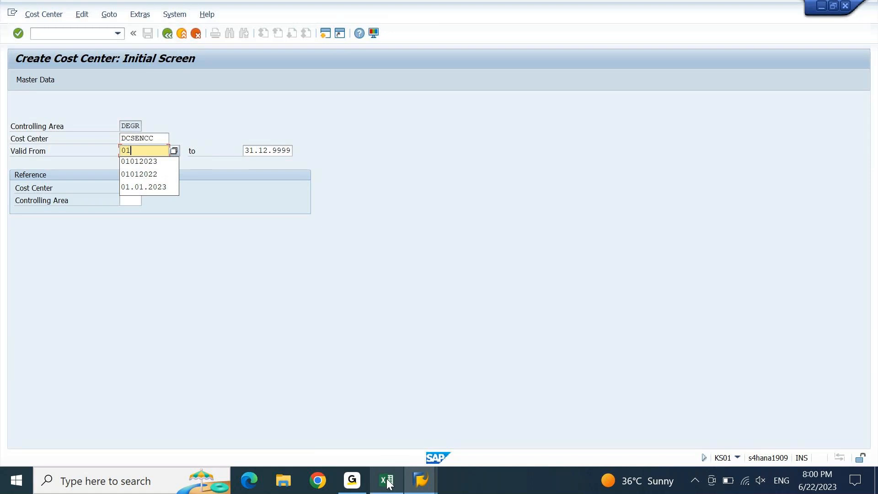
pyautogui.write('.01.20')
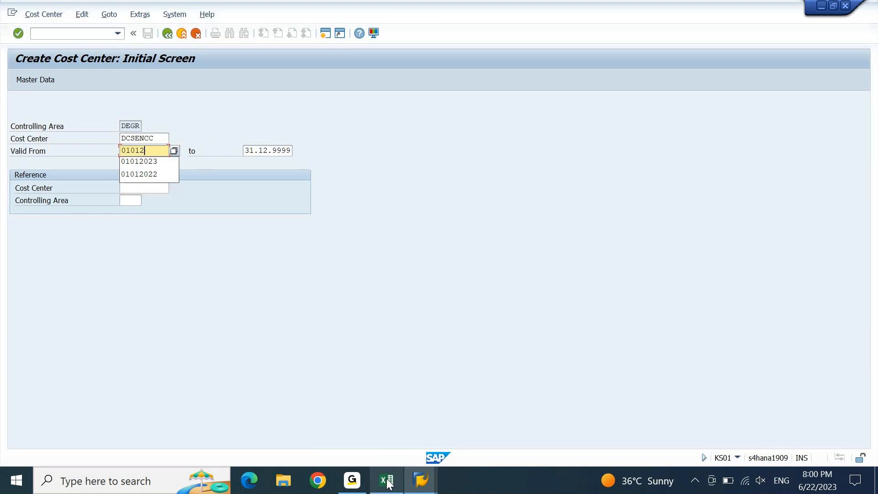
pyautogui.write('23')
pyautogui.press('Return')
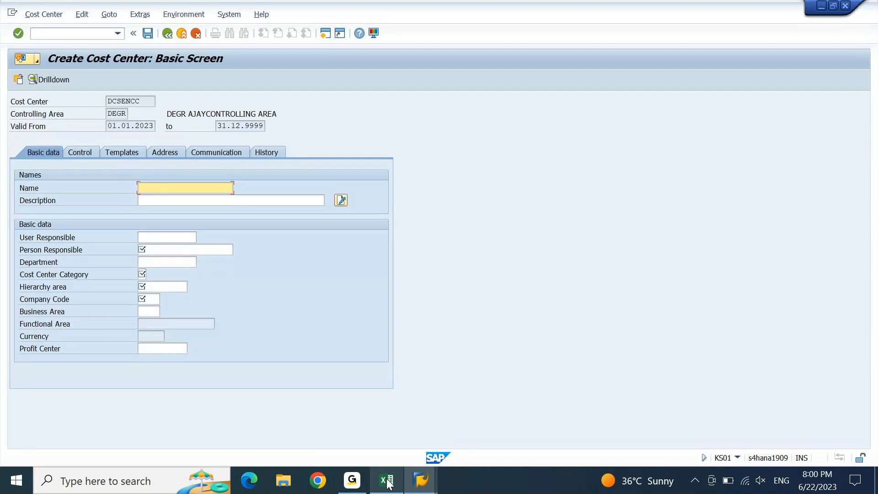
# Name the cost center 'DC: SENDER CC' and copy that text into the description
pyautogui.write('DIST')
pyautogui.press('BackSpace')
pyautogui.press('BackSpace')
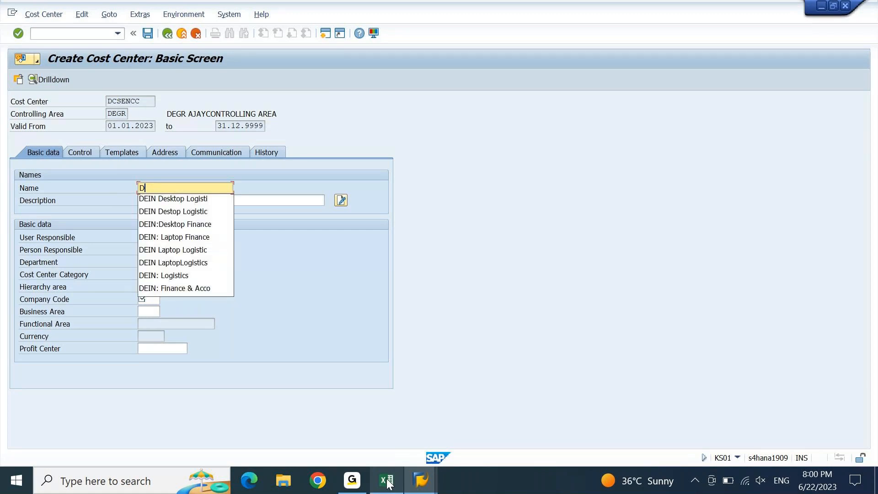
pyautogui.write('C: S')
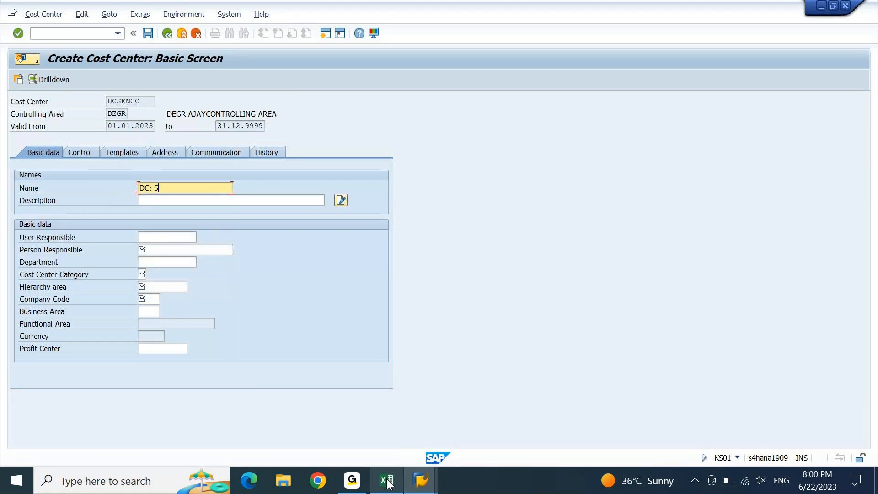
pyautogui.write('ENDER CC')
pyautogui.press('Tab')
pyautogui.hotkey('shift', 'Tab')
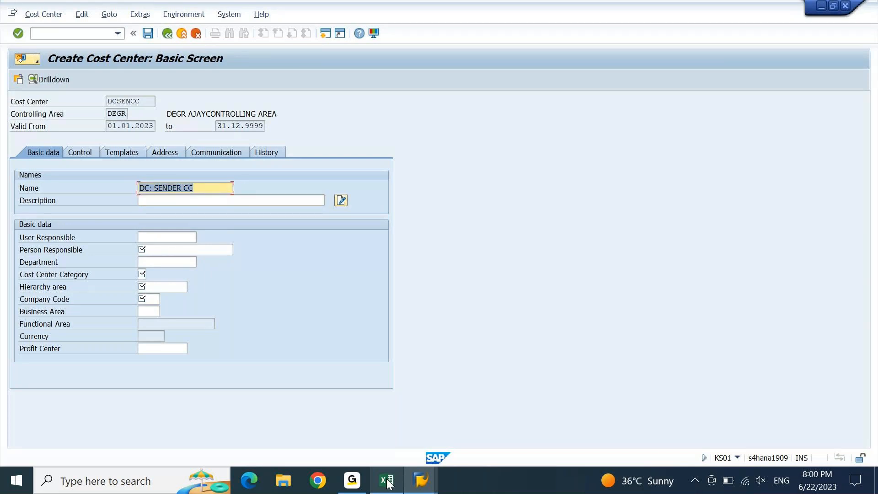
pyautogui.press('Left')
pyautogui.hotkey('ctrl', 'a')
pyautogui.hotkey('ctrl', 'c')
pyautogui.press('Tab')
pyautogui.hotkey('ctrl', 'v')
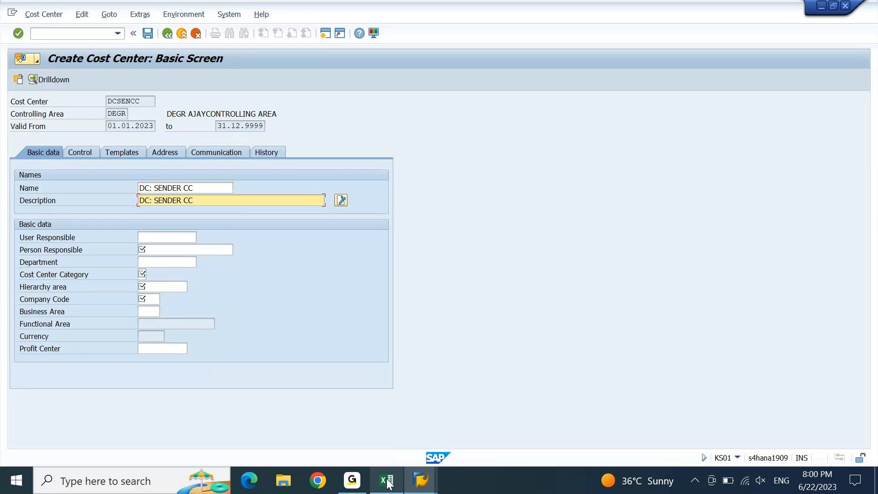
# Change the name to 'DC: SENDER TRANSAPOR' and description to 'DC: SENDER TRANSAPORTAION DEPT'
pyautogui.hotkey('shift', 'Tab')
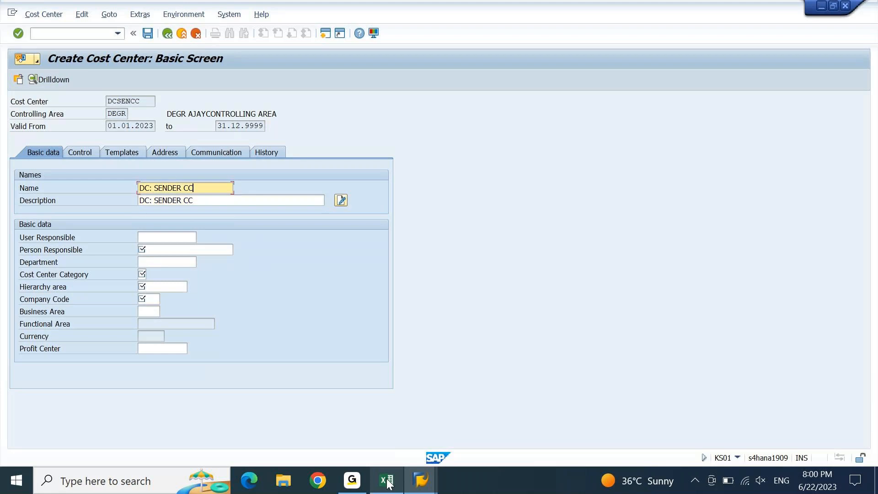
pyautogui.hotkey('ctrl', 'shift', 'Left')
pyautogui.hotkey('ctrl', 'shift', 'Left')
pyautogui.hotkey('ctrl', 'shift', 'Right')
pyautogui.write('TRANSAPOR')
pyautogui.press('Tab')
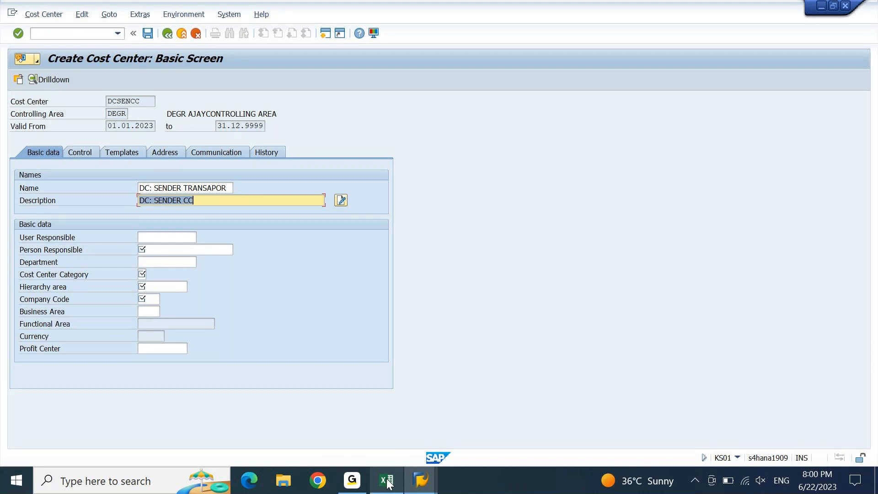
pyautogui.hotkey('shift', 'Tab')
pyautogui.hotkey('ctrl', 'Left')
pyautogui.press('Down')
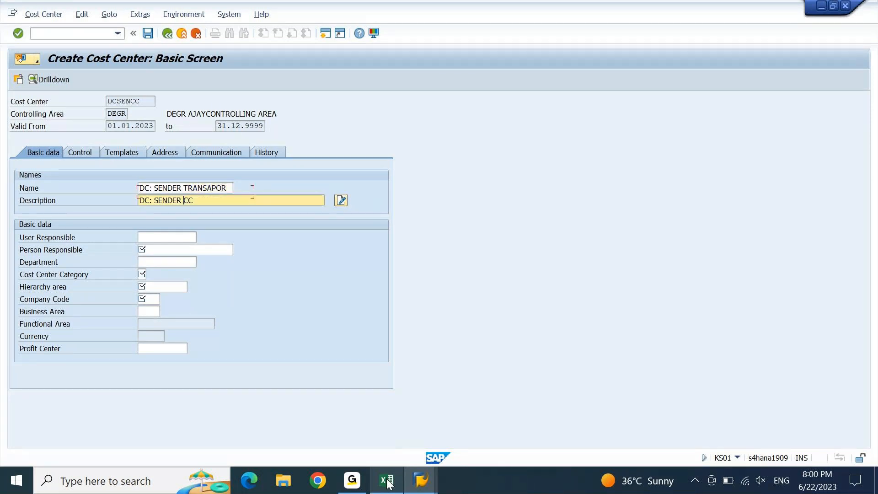
pyautogui.hotkey('shift', 'End')
pyautogui.hotkey('ctrl', 'v')
pyautogui.write('TAION DEPT')
pyautogui.press('Tab')
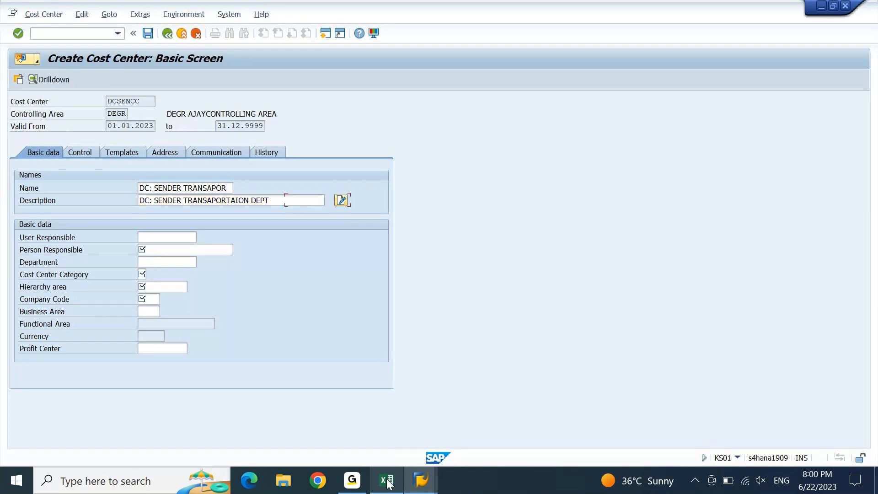
# Set person responsible DC1, category G (Logistics) and hierarchy area LOGISTICS
pyautogui.press('Tab')
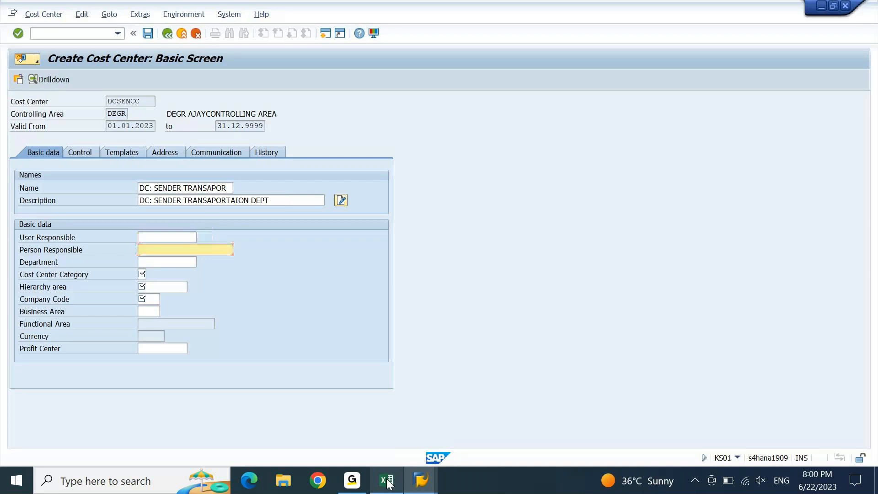
pyautogui.write('DC1')
pyautogui.press('Tab')
pyautogui.press('Tab')
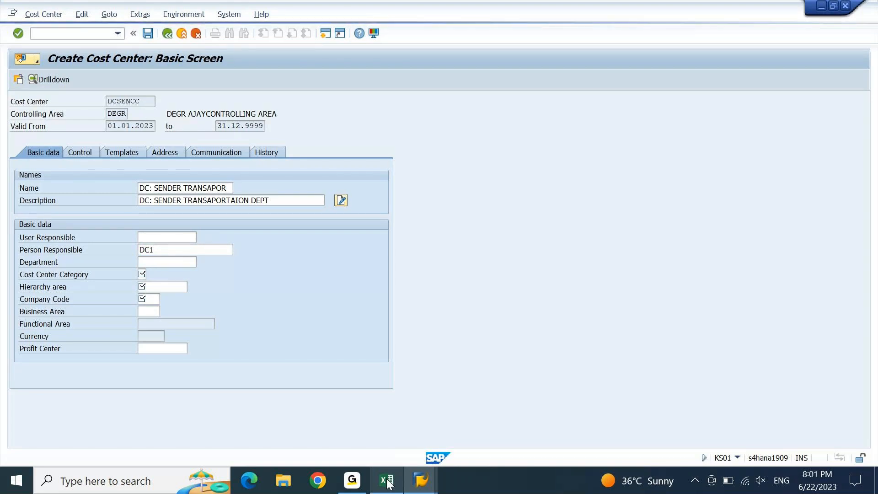
pyautogui.press('F4')
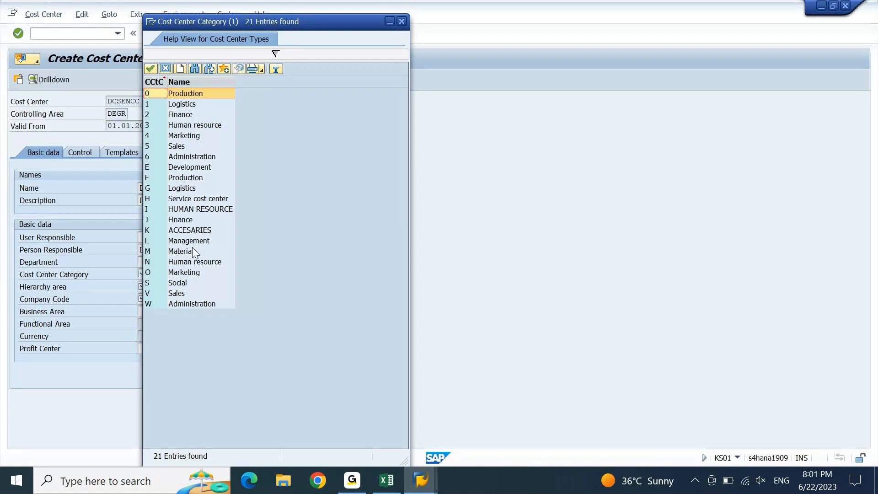
pyautogui.doubleClick(183, 188)
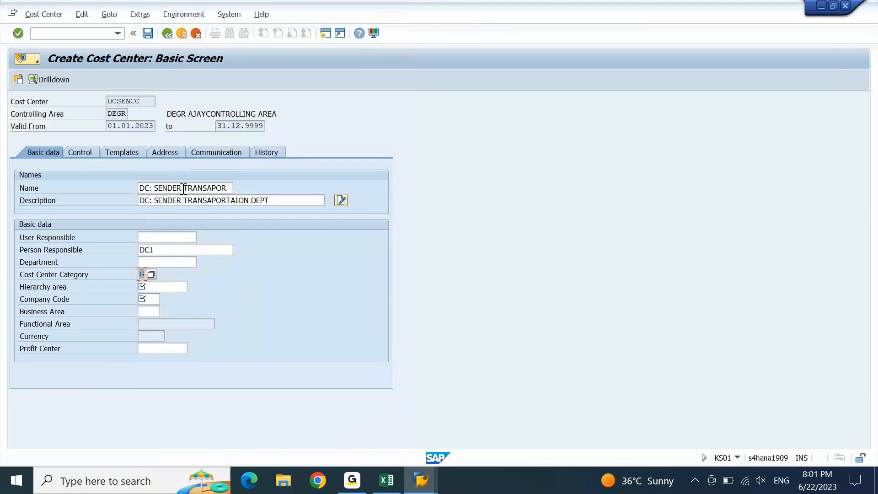
pyautogui.click(169, 287)
pyautogui.press('F4')
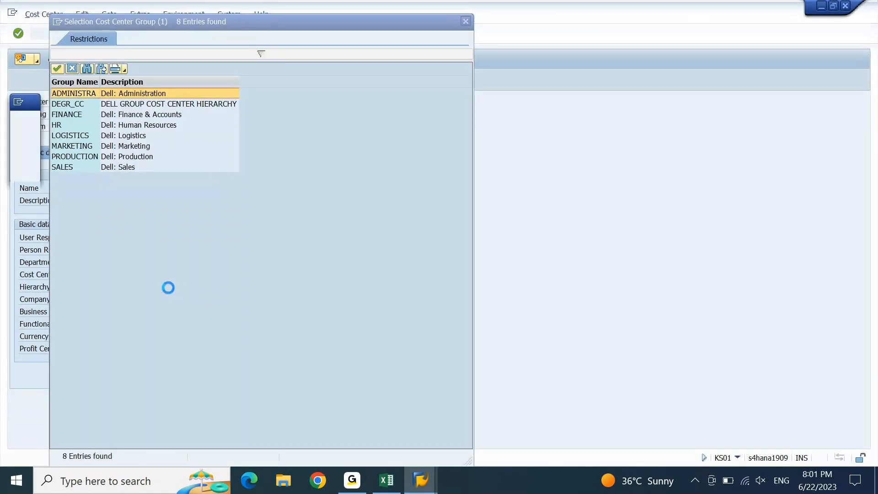
pyautogui.click(126, 136)
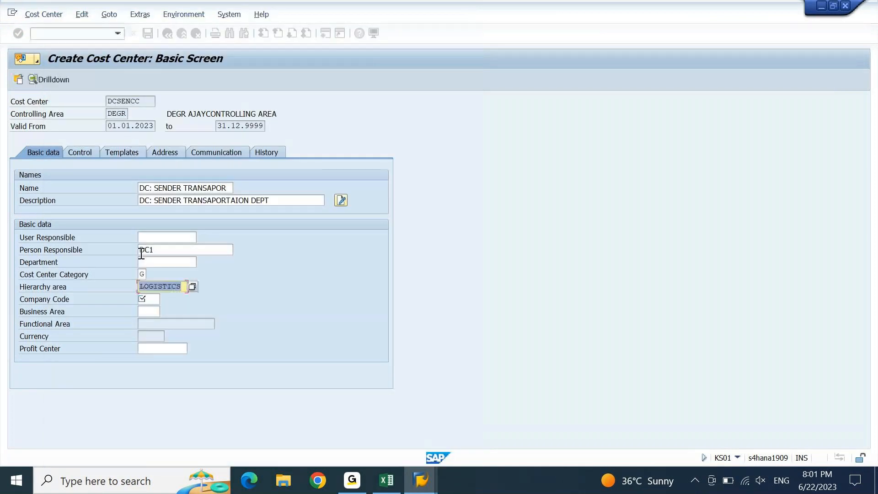
pyautogui.click(144, 298)
# Enter company code DEIN and profit center DEIN01, then save the cost center
pyautogui.write('DEIN')
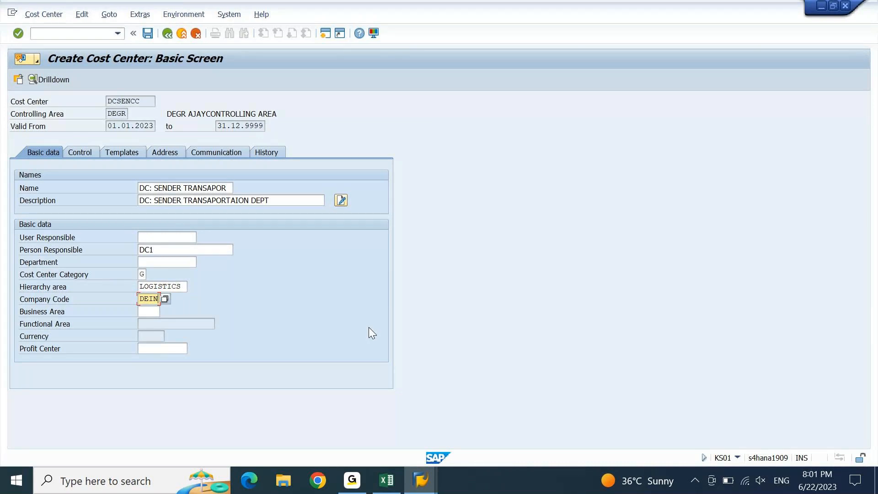
pyautogui.press('Tab')
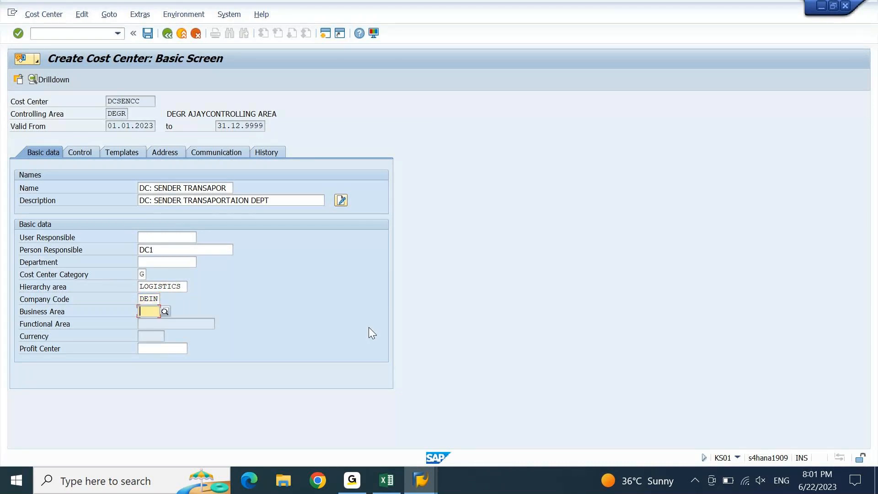
pyautogui.press('Tab')
pyautogui.write('DEIN')
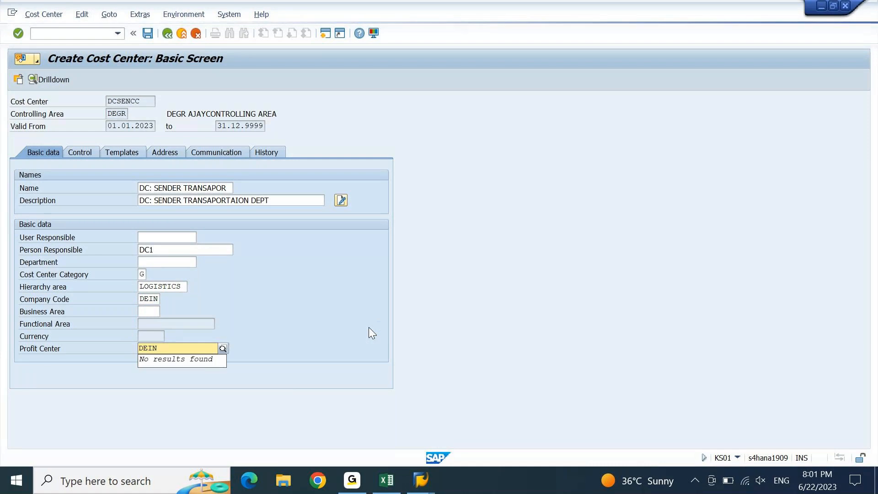
pyautogui.write('01')
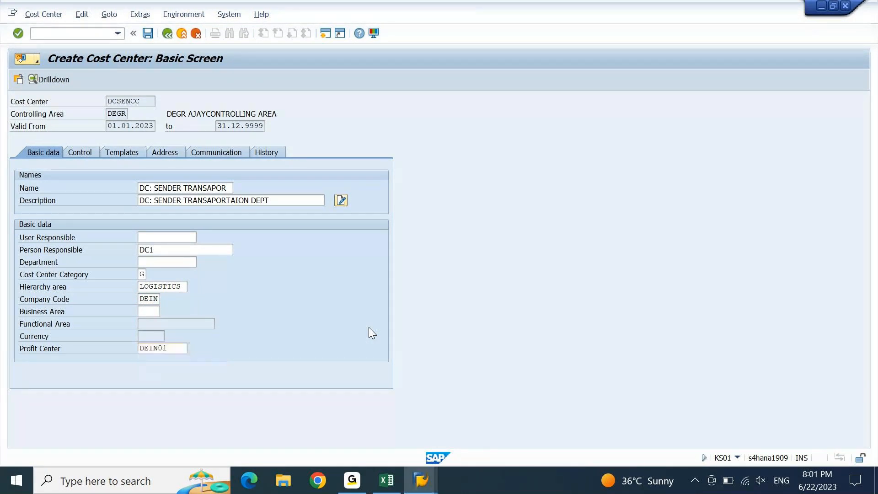
pyautogui.press('Return')
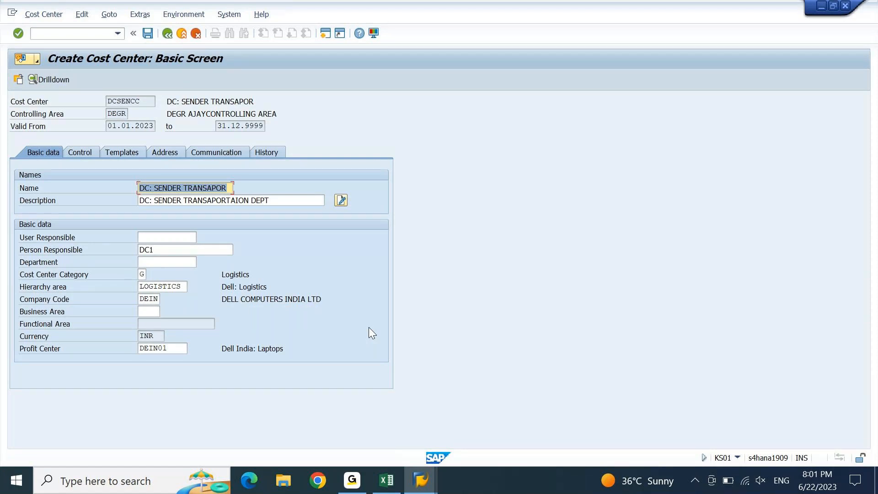
pyautogui.hotkey('ctrl', 's')
pyautogui.click(148, 32)
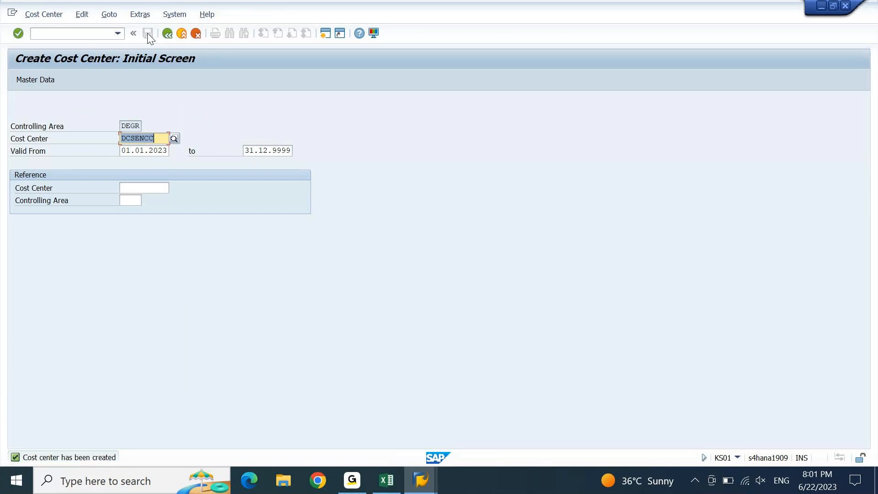
pyautogui.click(387, 484)
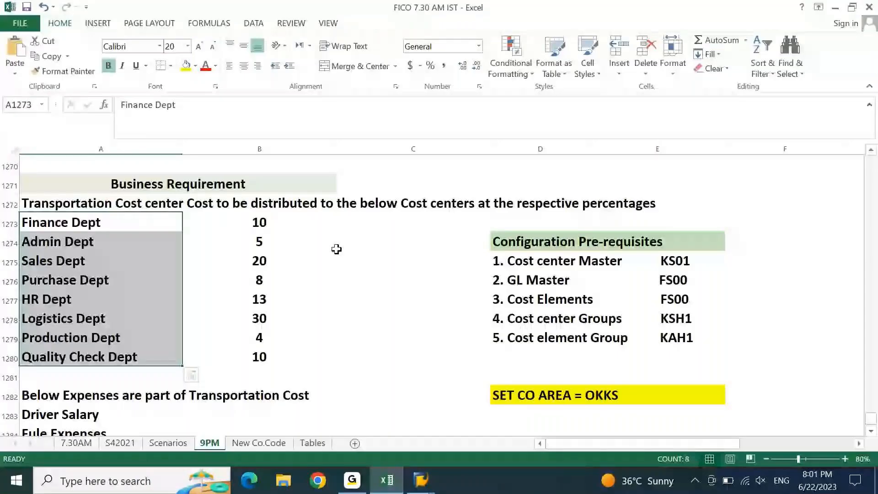
# Paste the DCSENCC code into cell F1272 beside the heading
pyautogui.press('Up')
pyautogui.press('Right')
pyautogui.press('Right')
pyautogui.press('Down')
pyautogui.press('Up')
pyautogui.press('Right')
pyautogui.press('Right')
pyautogui.press('Right')
pyautogui.write('DCSENCC')
pyautogui.press('Down')
# Insert a blank row above Finance Dept, enter 'Receiver Cost Centers', and select A1275:C1283
pyautogui.hotkey('shift', 'space')
pyautogui.hotkey('ctrl', '+')
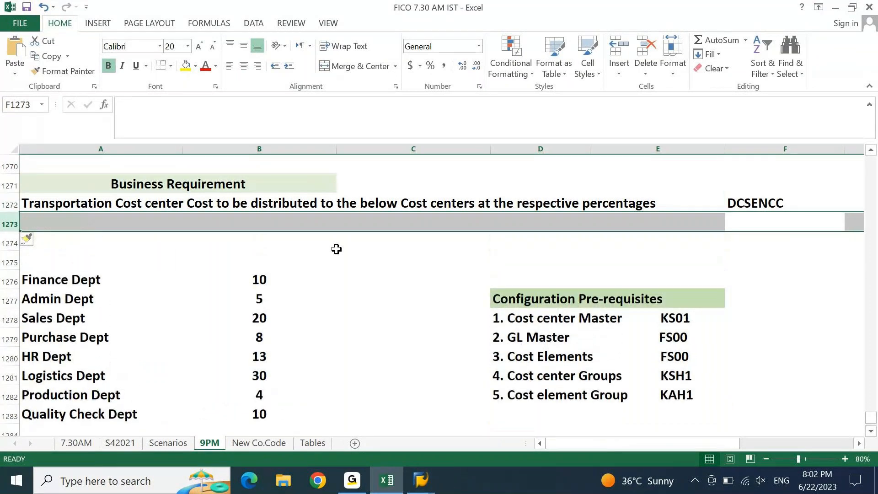
pyautogui.press('Home')
pyautogui.press('Down')
pyautogui.press('Down')
pyautogui.write('r')
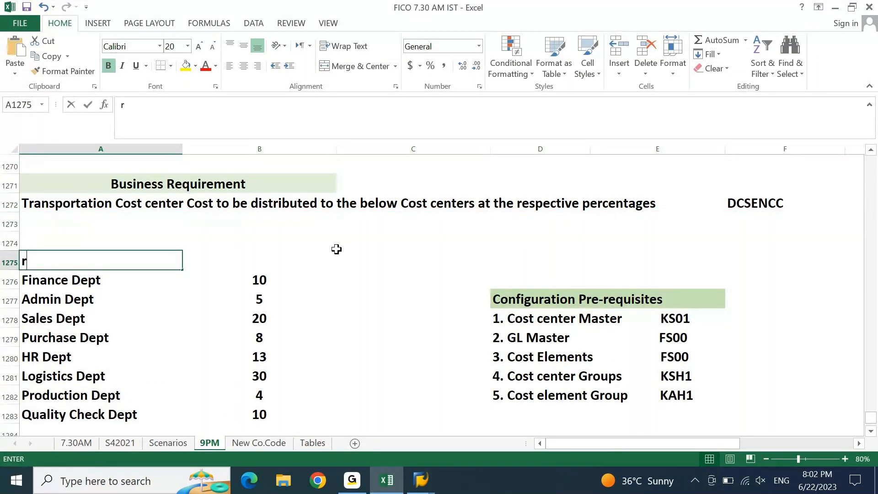
pyautogui.write('ECEI')
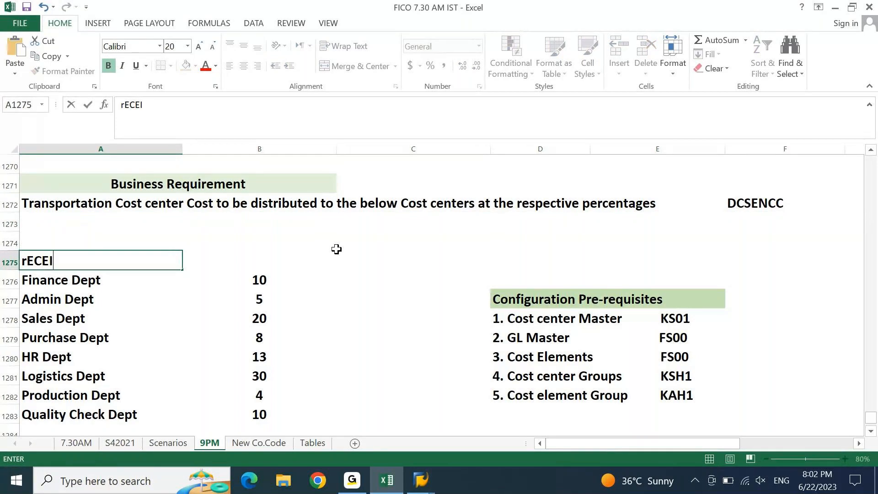
pyautogui.write('VER Cost Cen')
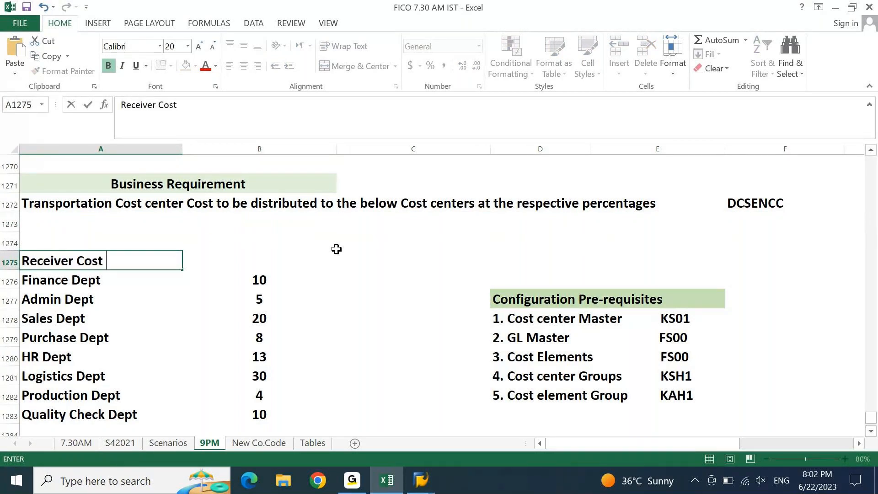
pyautogui.write('ters')
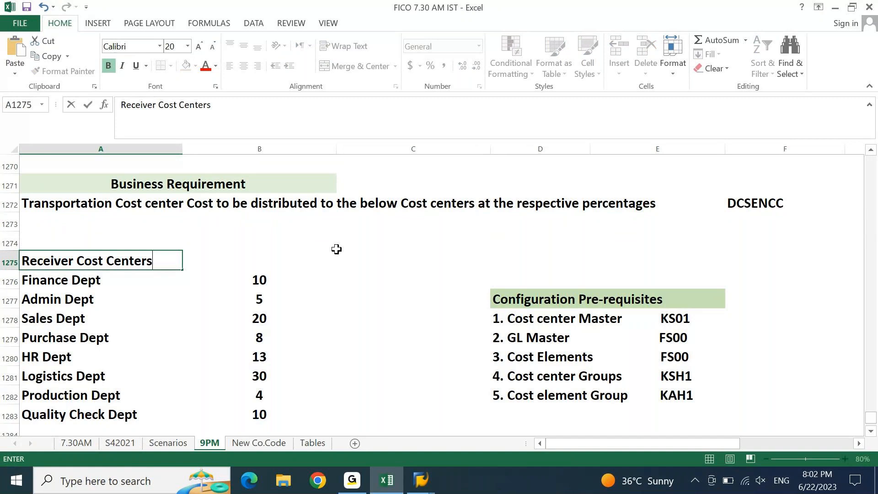
pyautogui.hotkey('ctrl', 'Return')
pyautogui.hotkey('shift', 'Right')
pyautogui.hotkey('shift', 'Right')
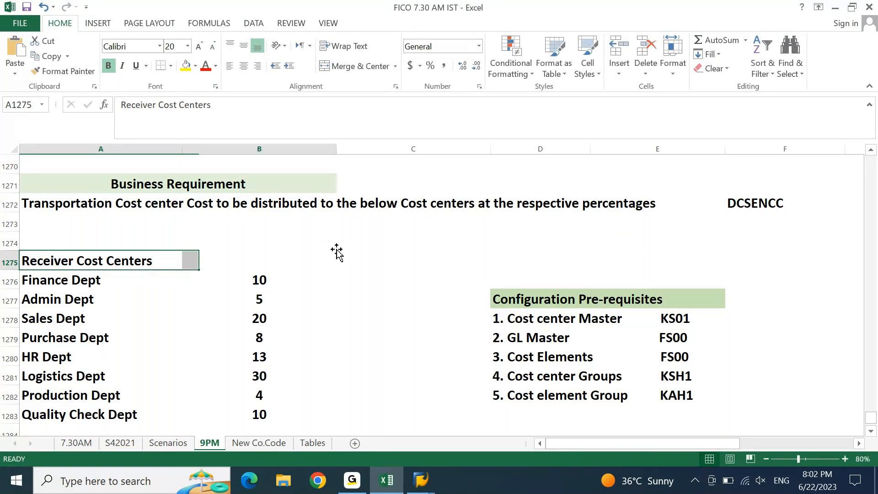
pyautogui.hotkey('shift', 'Down')
pyautogui.hotkey('shift', 'Down')
pyautogui.hotkey('shift', 'Down')
pyautogui.hotkey('shift', 'Down')
pyautogui.hotkey('shift', 'Down')
pyautogui.hotkey('shift', 'Down')
pyautogui.hotkey('shift', 'Down')
pyautogui.hotkey('shift', 'Down')
pyautogui.hotkey('shift', 'Down')
pyautogui.hotkey('shift', 'Down')
pyautogui.hotkey('shift', 'Down')
pyautogui.hotkey('shift', 'Down')
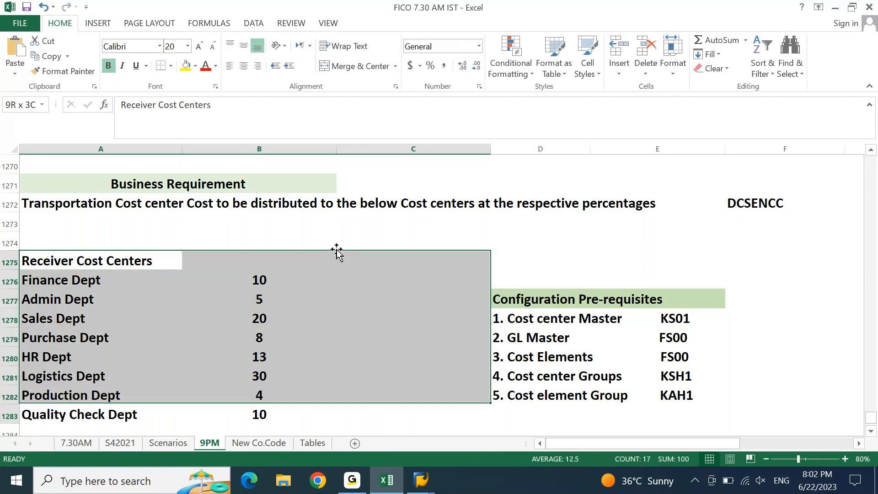
pyautogui.hotkey('shift', 'Up')
pyautogui.hotkey('shift', 'Up')
pyautogui.hotkey('shift', 'Up')
pyautogui.hotkey('shift', 'Up')
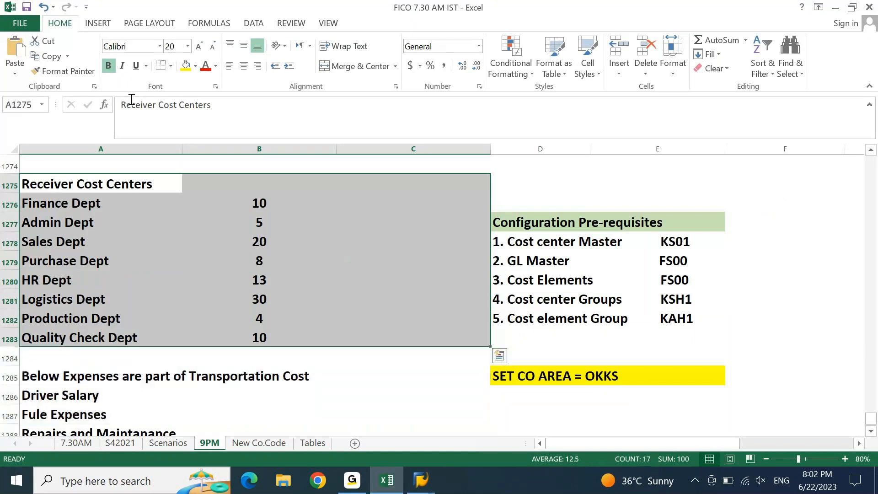
# Give the receiver table an outside border and add '%' and 'CC Code' headings
pyautogui.click(171, 66)
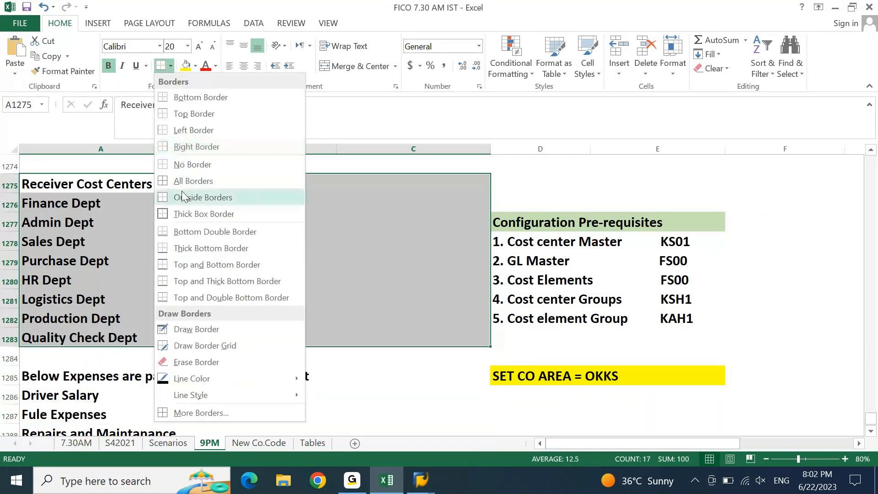
pyautogui.click(183, 197)
pyautogui.press('Right')
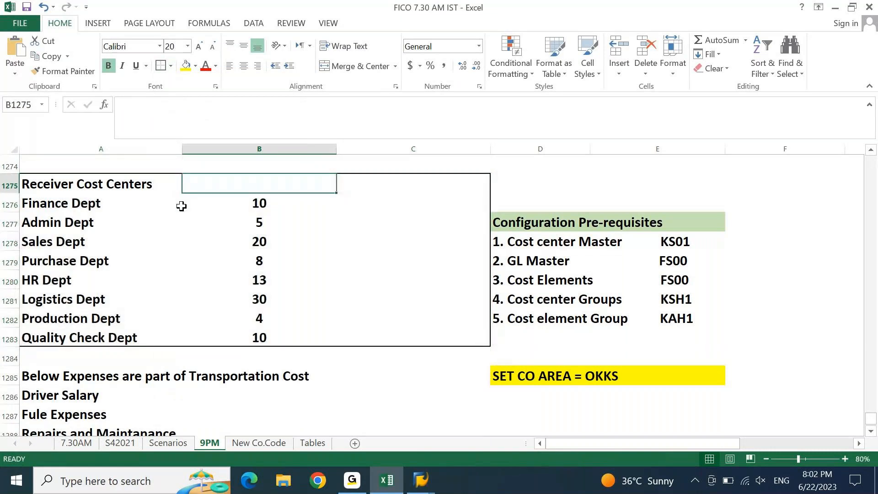
pyautogui.write('%')
pyautogui.press('Right')
pyautogui.write('C')
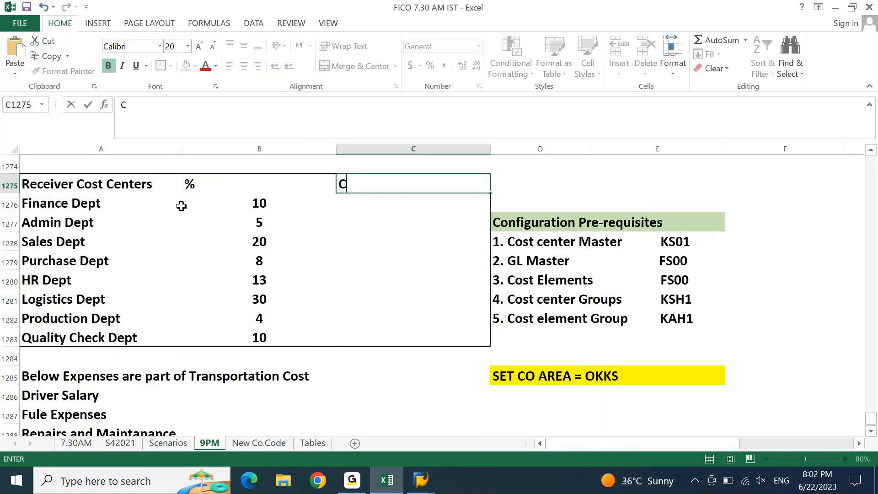
pyautogui.write('C COde')
pyautogui.click(183, 205)
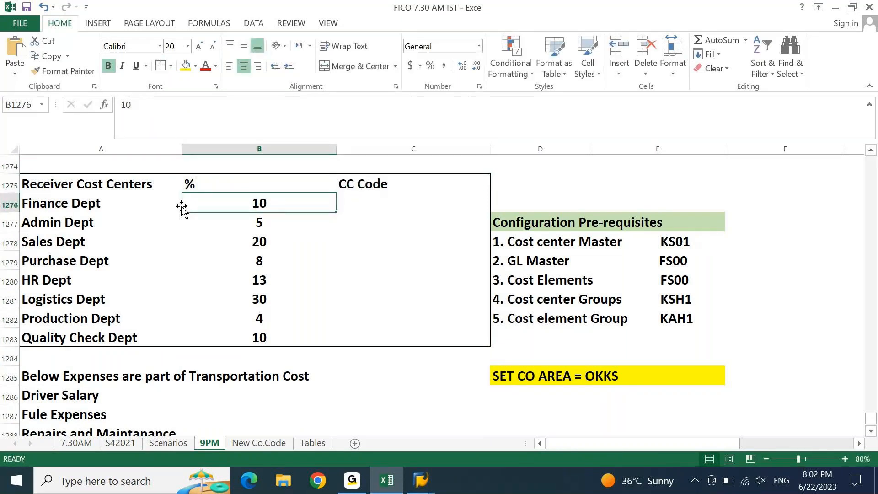
# Insert a blank row above the receiver table
pyautogui.press('Up')
pyautogui.press('Up')
pyautogui.press('Up')
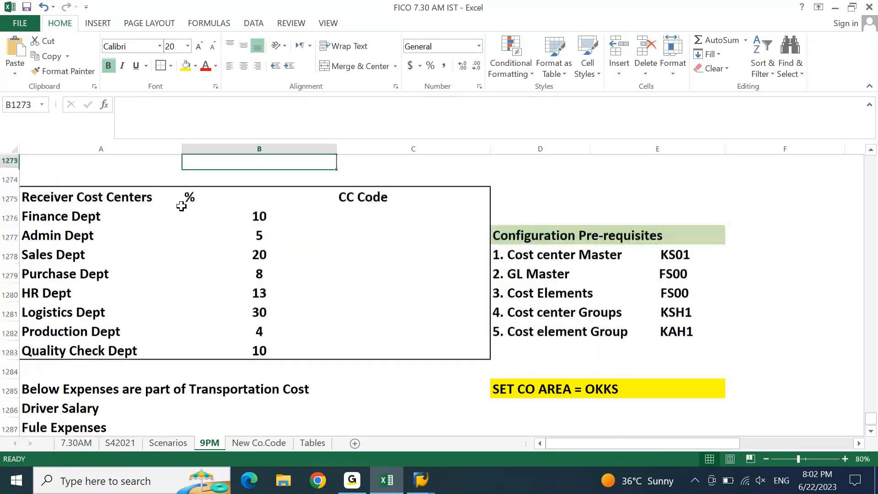
pyautogui.press('Up')
pyautogui.press('Up')
pyautogui.click(181, 206)
pyautogui.hotkey('shift', 'space')
pyautogui.hotkey('ctrl', 'shift', '+')
pyautogui.press('Down')
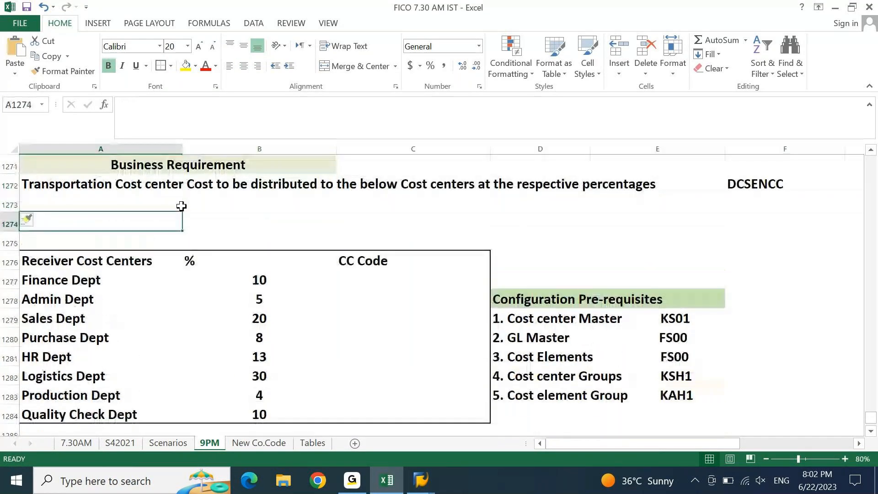
# Enter the sender headings 'Sender Cost Center', '%' and 'CC Code' in row 1273
pyautogui.click(181, 205)
pyautogui.write('Sender CO')
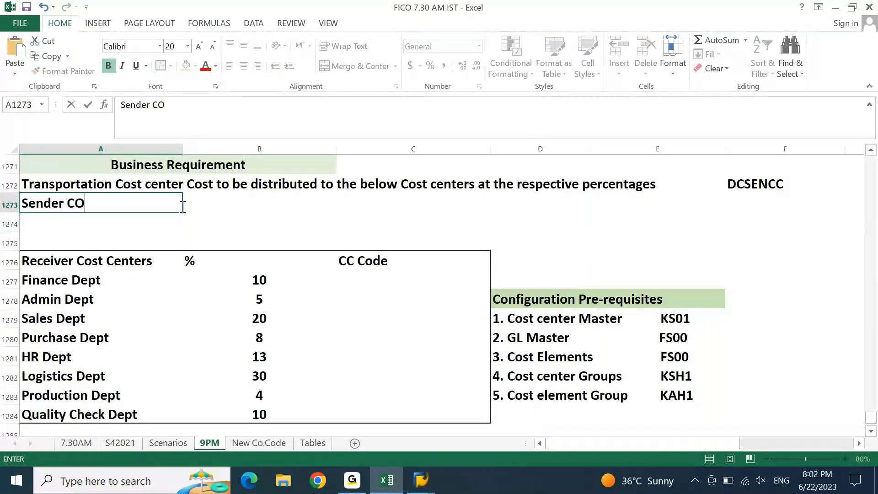
pyautogui.write('s')
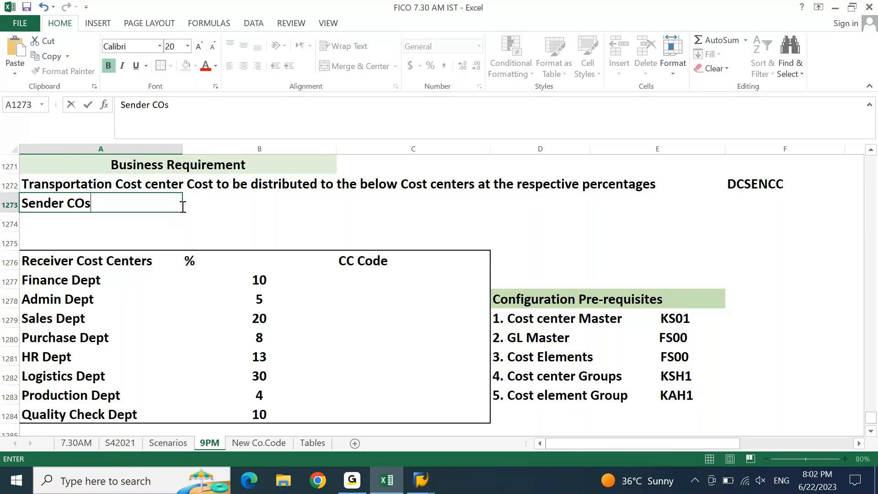
pyautogui.write('t Center')
pyautogui.press('Tab')
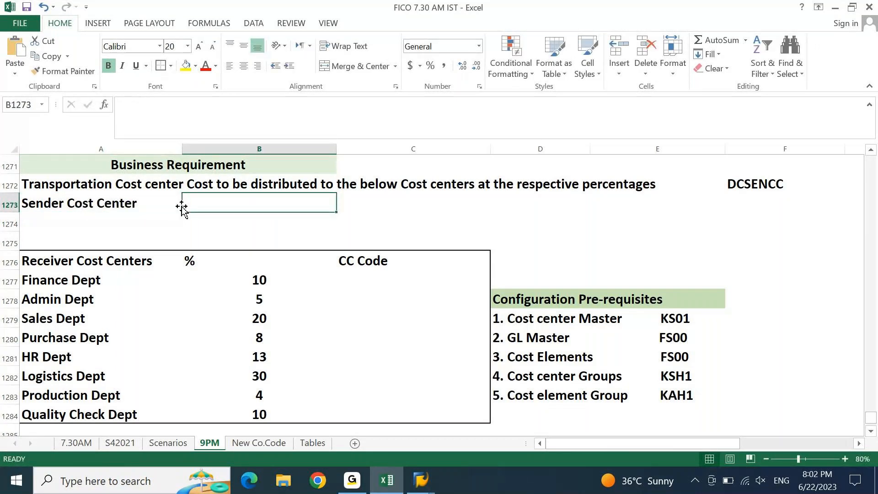
pyautogui.write('%')
pyautogui.press('Tab')
pyautogui.write('C')
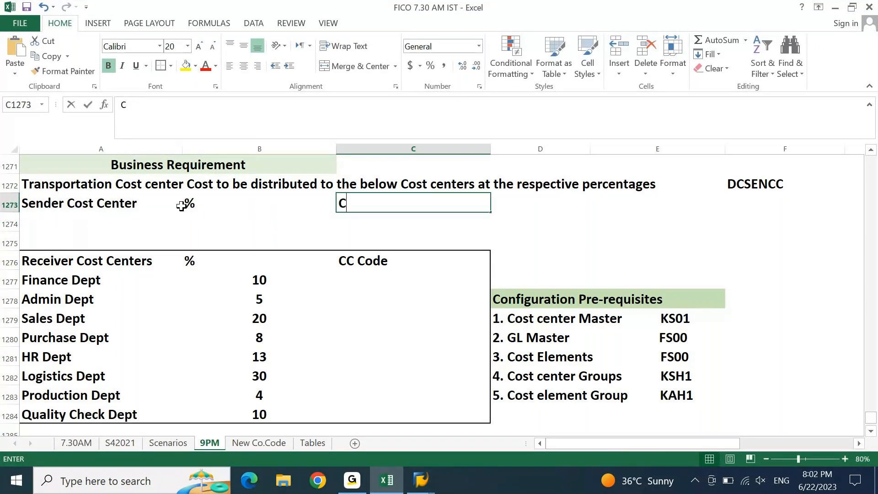
pyautogui.write('C Code')
pyautogui.press('Return')
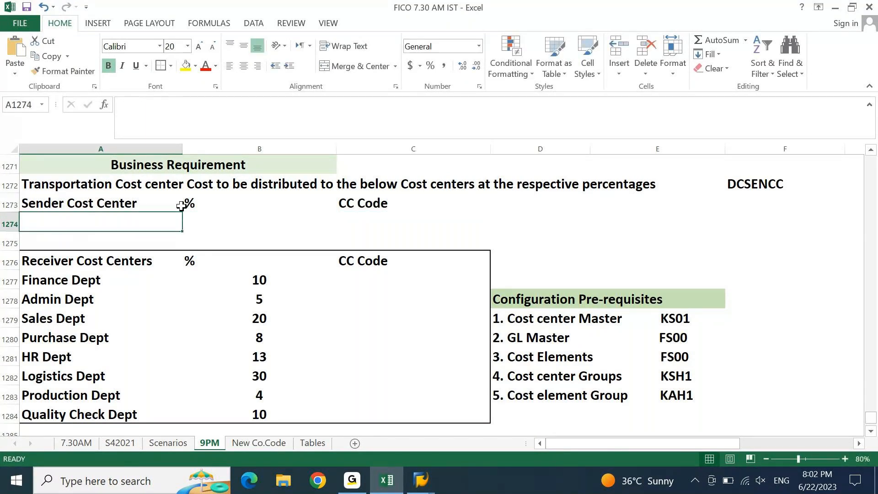
# Fill the sender row with Transportation Dept and 100 percent
pyautogui.write('Tran')
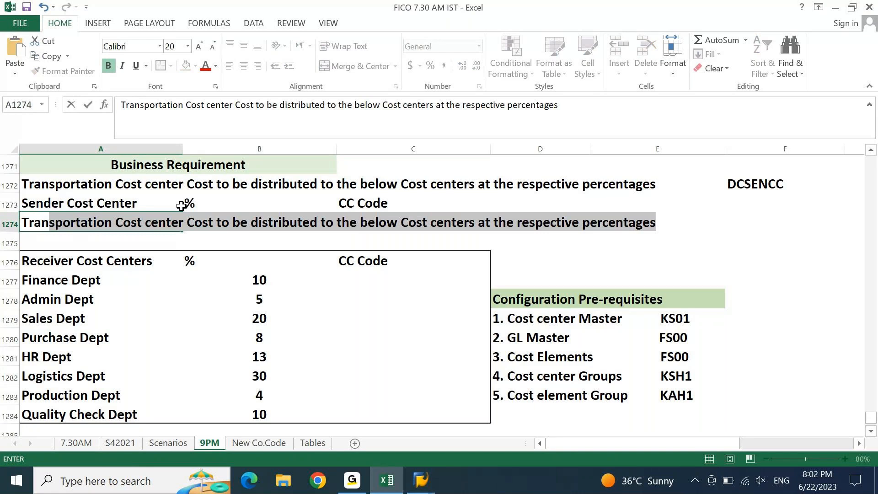
pyautogui.hotkey('ctrl', 'Return')
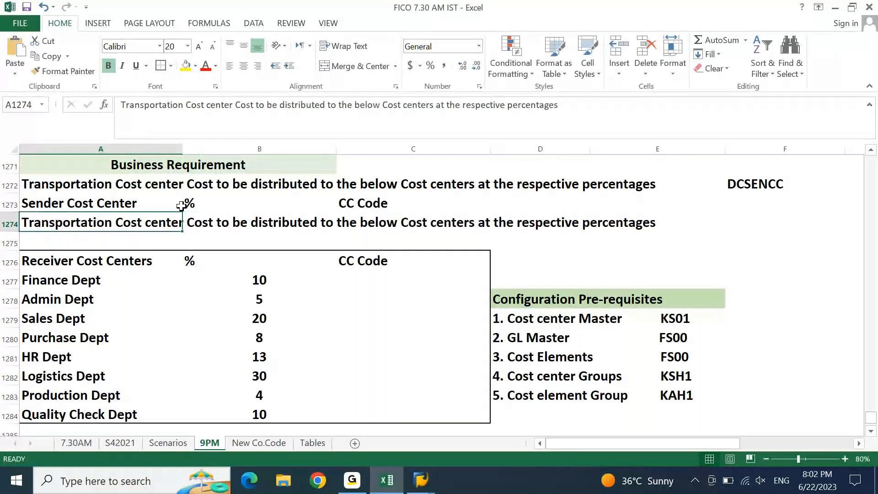
pyautogui.press('F2')
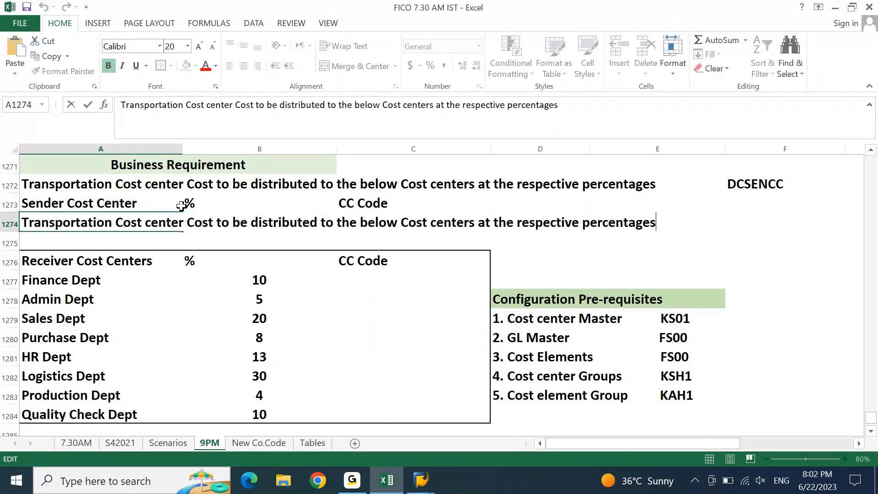
pyautogui.hotkey('ctrl', 'shift', 'Left')
pyautogui.hotkey('ctrl', 'shift', 'Left')
pyautogui.hotkey('ctrl', 'shift', 'Left')
pyautogui.hotkey('ctrl', 'shift', 'Left')
pyautogui.hotkey('ctrl', 'shift', 'Left')
pyautogui.hotkey('ctrl', 'shift', 'Left')
pyautogui.hotkey('ctrl', 'shift', 'Left')
pyautogui.hotkey('ctrl', 'shift', 'Left')
pyautogui.hotkey('ctrl', 'shift', 'Left')
pyautogui.hotkey('ctrl', 'shift', 'Left')
pyautogui.hotkey('ctrl', 'shift', 'Left')
pyautogui.hotkey('ctrl', 'shift', 'Left')
pyautogui.hotkey('ctrl', 'shift', 'Left')
pyautogui.hotkey('ctrl', 'shift', 'Left')
pyautogui.hotkey('ctrl', 'shift', 'Left')
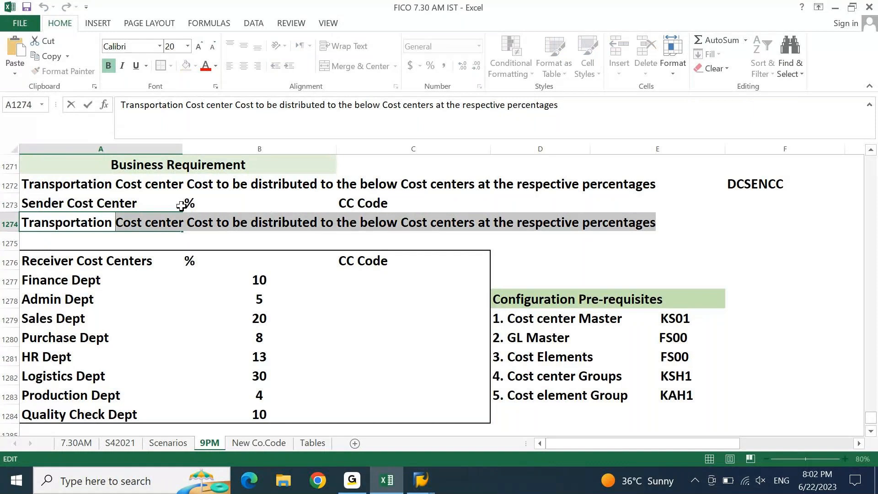
pyautogui.write('Dept')
pyautogui.press('Tab')
pyautogui.write('100')
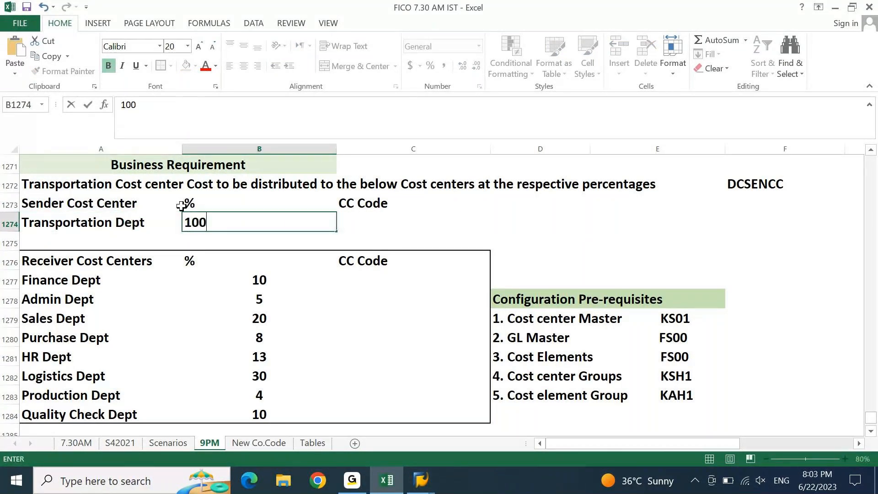
pyautogui.press('Tab')
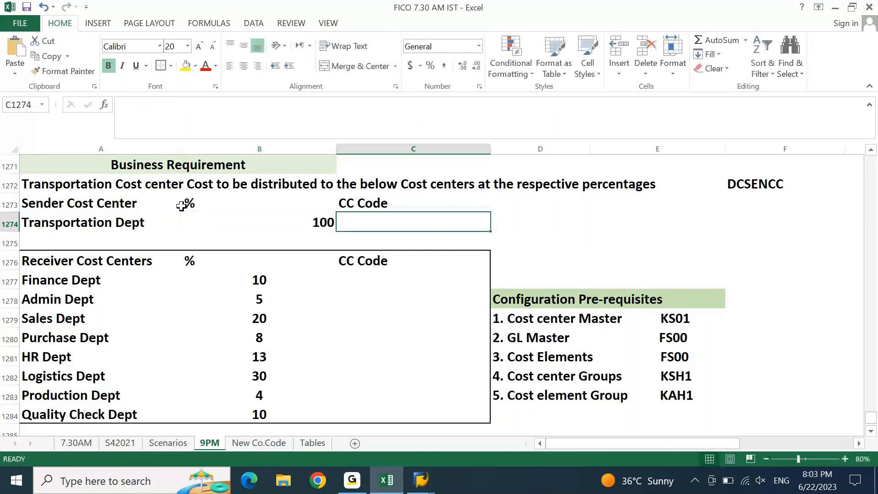
# Copy DCSENCC from F1272 into the sender CC Code cell and select A1273:C1274
pyautogui.press('Up')
pyautogui.press('Up')
pyautogui.press('Right')
pyautogui.press('Right')
pyautogui.press('Right')
pyautogui.hotkey('ctrl', 'c')
pyautogui.press('Down')
pyautogui.press('Left')
pyautogui.press('Left')
pyautogui.press('Left')
pyautogui.press('Left')
pyautogui.press('Down')
pyautogui.press('Right')
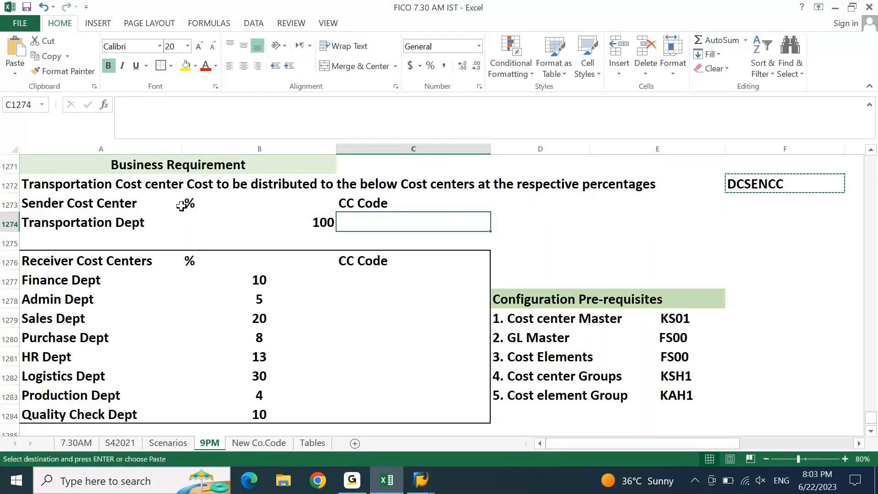
pyautogui.hotkey('ctrl', 'v')
pyautogui.hotkey('shift', 'Up')
pyautogui.hotkey('shift', 'Left')
pyautogui.hotkey('shift', 'Left')
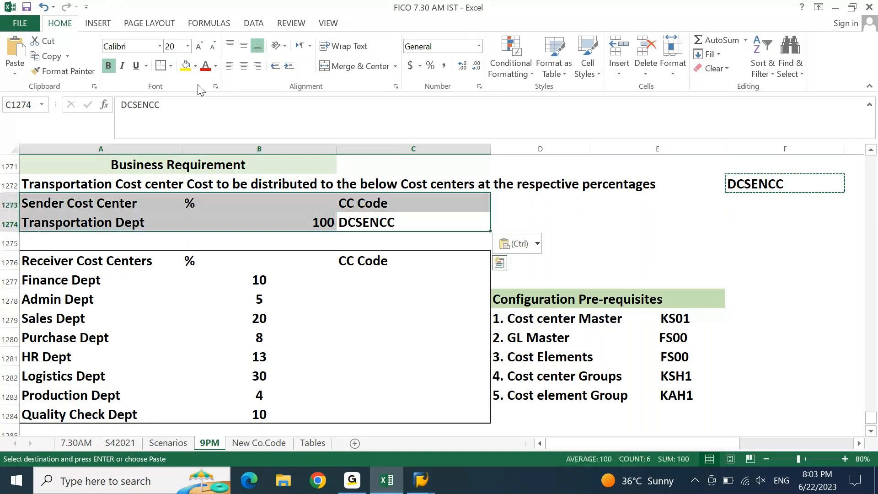
# Centre the sender block, give it a box border, and fill it light gold
pyautogui.click(244, 67)
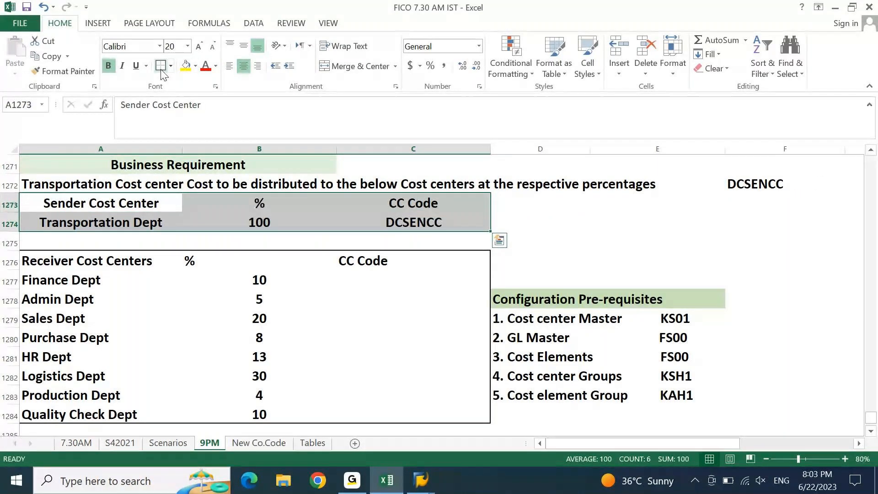
pyautogui.click(161, 66)
pyautogui.press('Down')
pyautogui.press('Right')
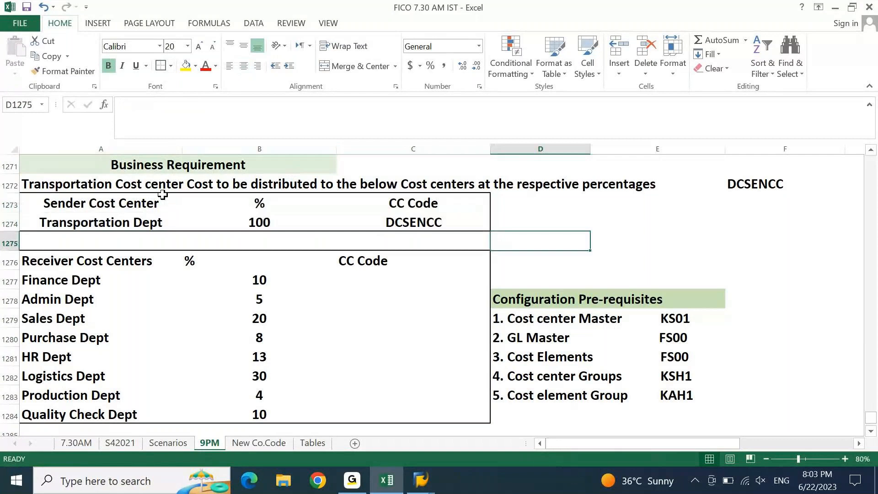
pyautogui.moveTo(53, 202); pyautogui.dragTo(395, 217)
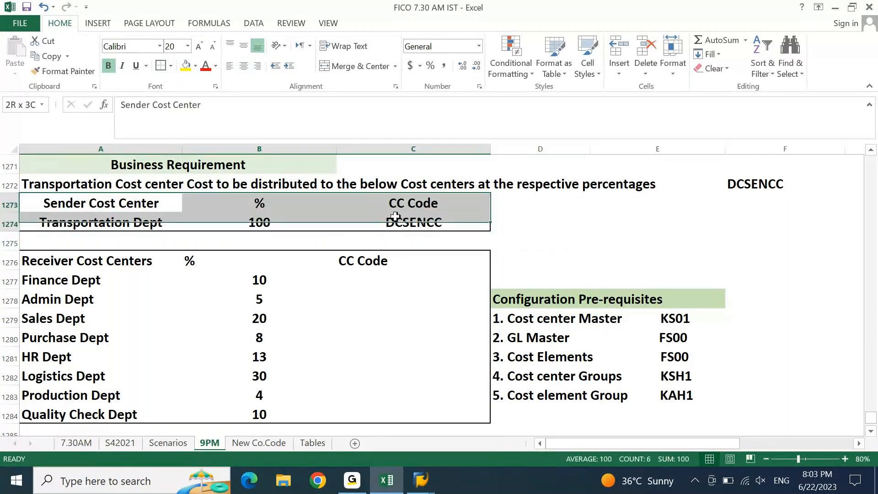
pyautogui.click(195, 65)
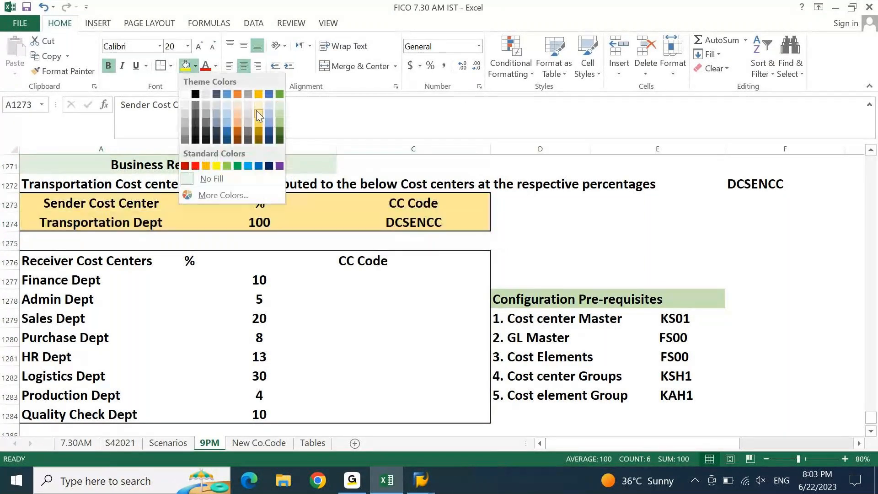
pyautogui.click(256, 111)
# Insert blank row 1275 below the sender block and set it to No Fill
pyautogui.press('Down')
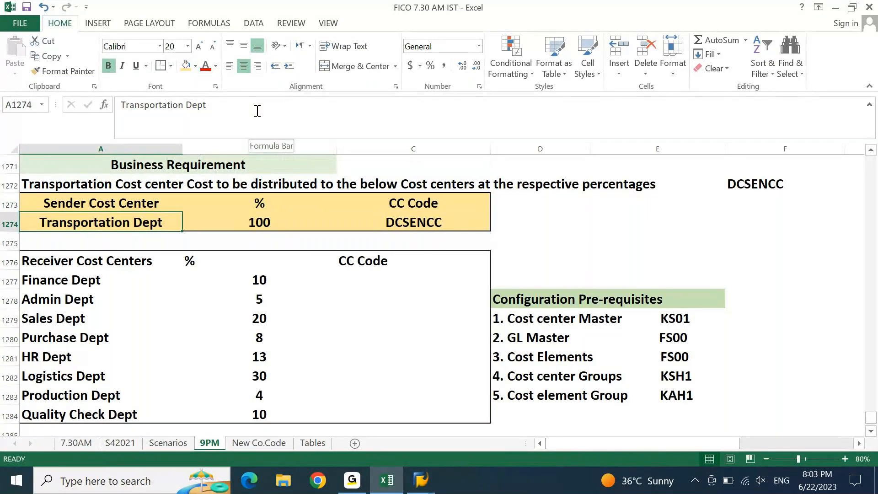
pyautogui.press('Down')
pyautogui.hotkey('shift', 'space')
pyautogui.hotkey('ctrl', 'shift', '+')
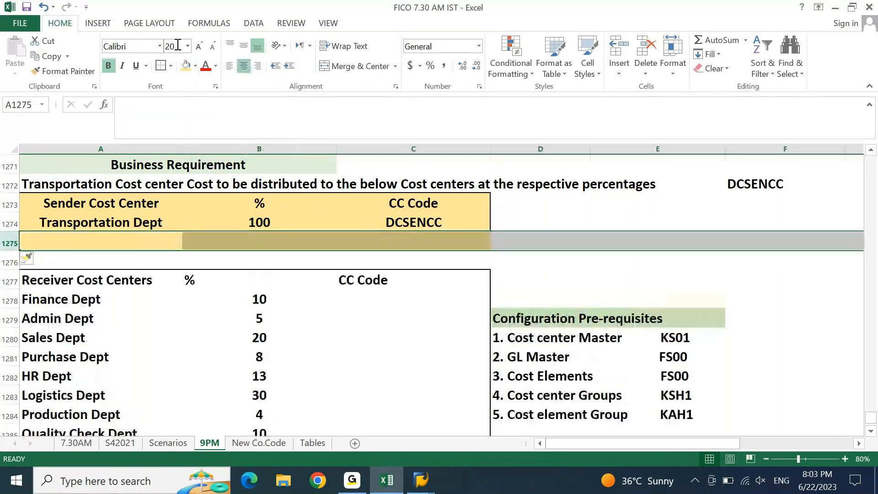
pyautogui.click(196, 66)
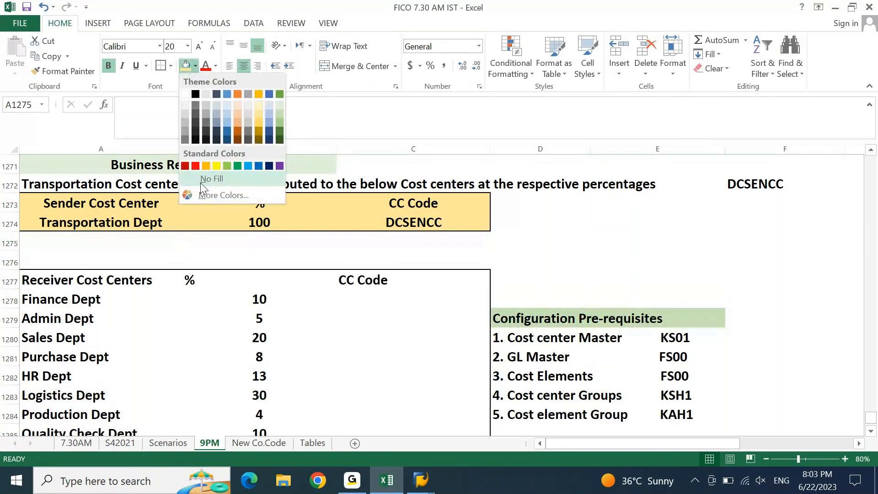
pyautogui.click(201, 180)
pyautogui.click(159, 257)
# Select the receiver table A1277:C1285 and centre its contents
pyautogui.press('Down')
pyautogui.press('Right')
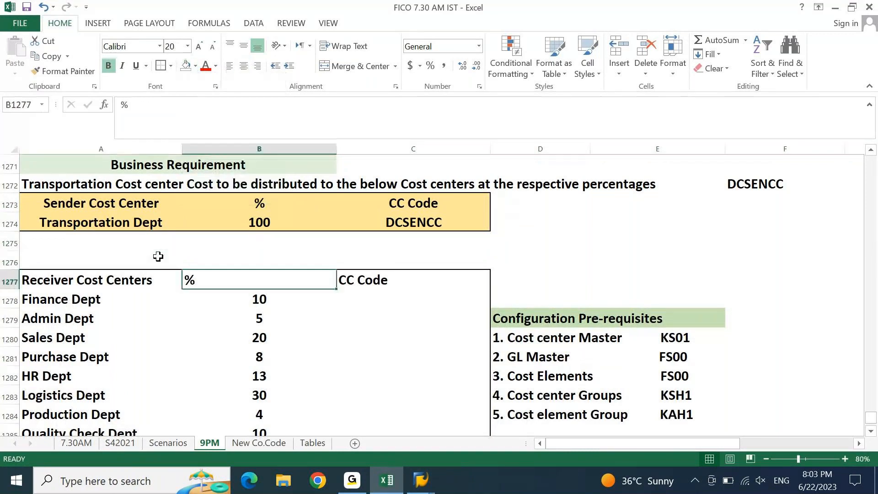
pyautogui.press('Left')
pyautogui.hotkey('shift', 'Right')
pyautogui.hotkey('shift', 'Right')
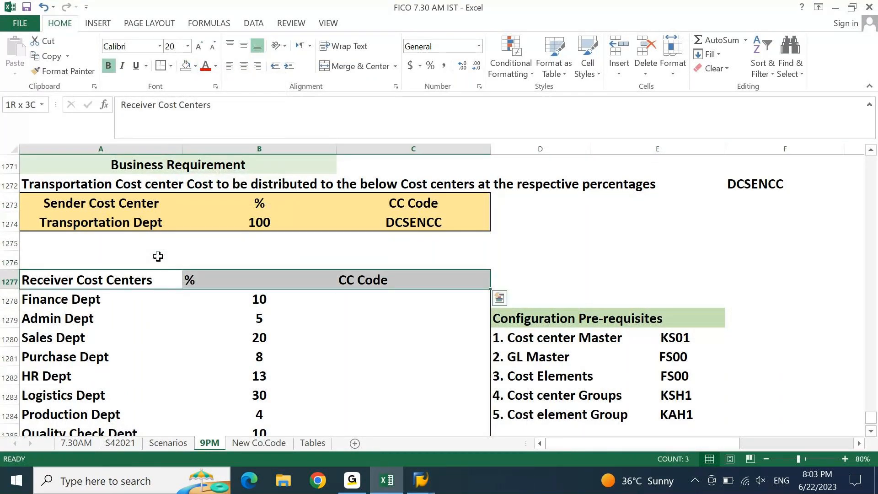
pyautogui.hotkey('shift', 'Down')
pyautogui.hotkey('shift', 'Down')
pyautogui.hotkey('shift', 'Down')
pyautogui.hotkey('shift', 'Down')
pyautogui.hotkey('shift', 'Down')
pyautogui.hotkey('shift', 'Down')
pyautogui.hotkey('shift', 'Down')
pyautogui.hotkey('shift', 'Down')
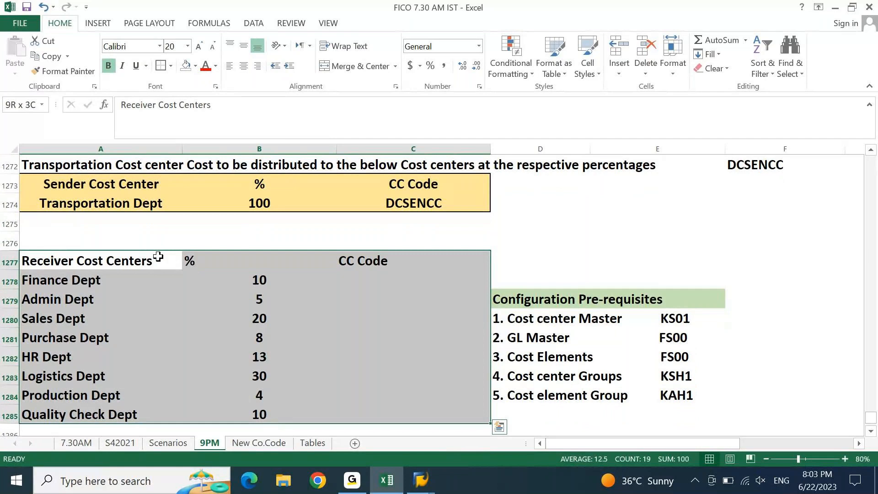
pyautogui.click(244, 66)
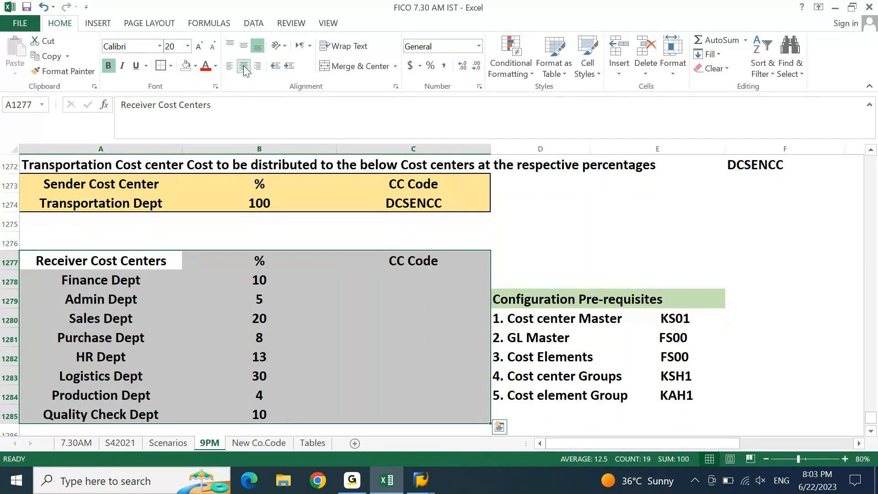
pyautogui.press('Down')
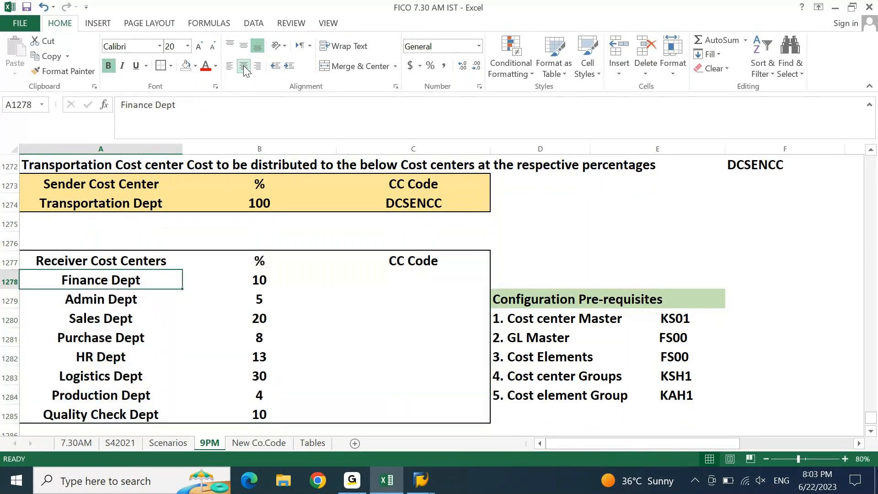
pyautogui.press('Up')
pyautogui.press('Up')
pyautogui.press('Up')
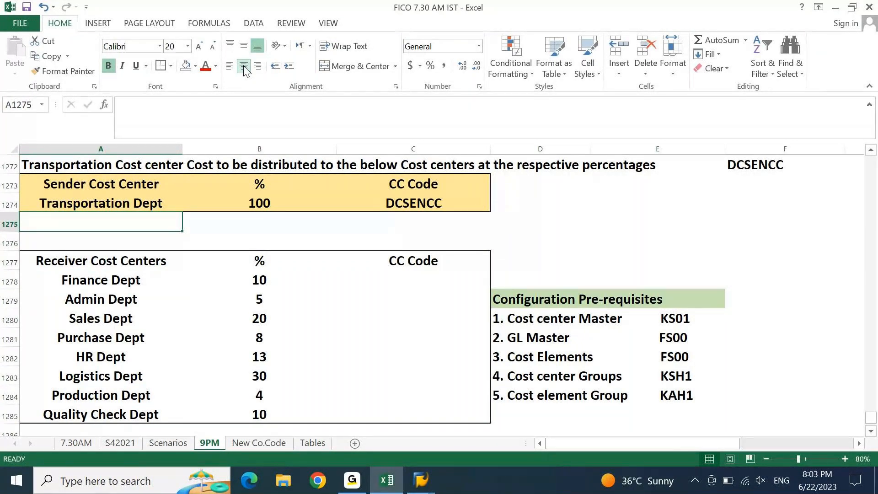
# In KS01, change the cost center code from DCSENCC to DCRECCC1
pyautogui.press('Down')
pyautogui.press('Down')
pyautogui.press('Down')
pyautogui.hotkey('alt', 'Tab')
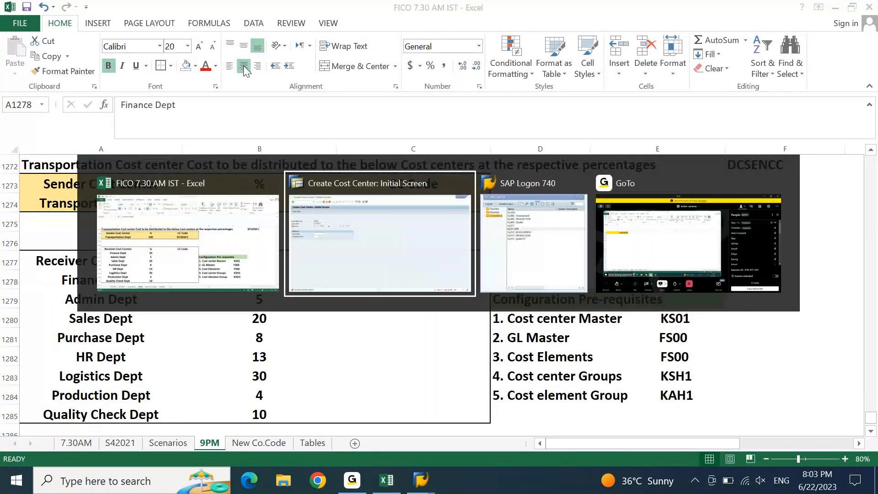
pyautogui.press('Left')
pyautogui.press('Left')
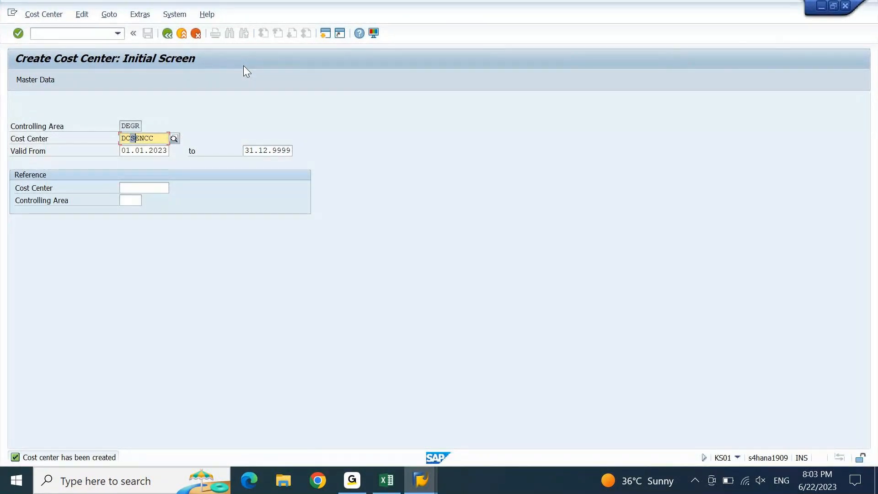
pyautogui.hotkey('shift', 'Right')
pyautogui.hotkey('shift', 'Right')
pyautogui.hotkey('shift', 'Left')
pyautogui.write('REC')
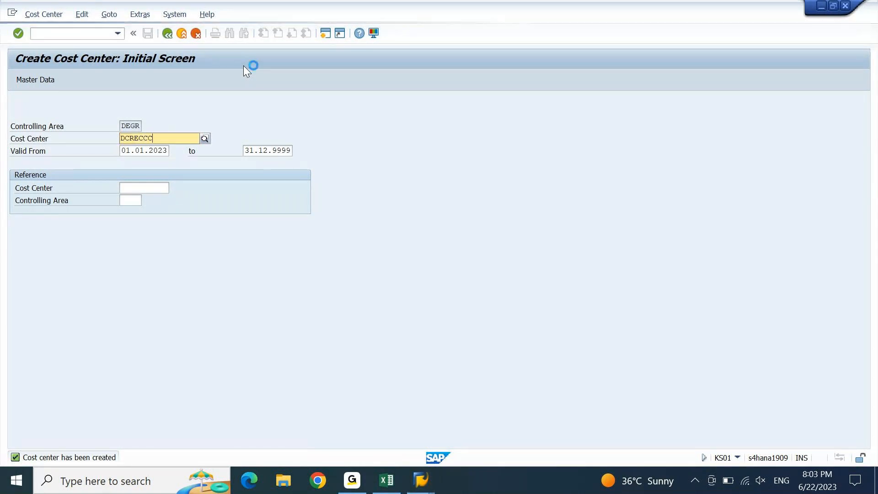
pyautogui.press('End')
pyautogui.write('1')
pyautogui.press('Tab')
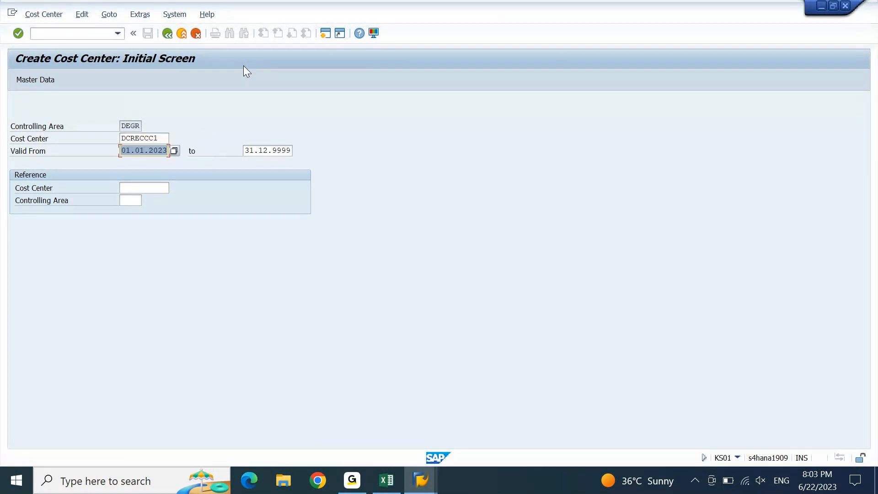
pyautogui.press('Tab')
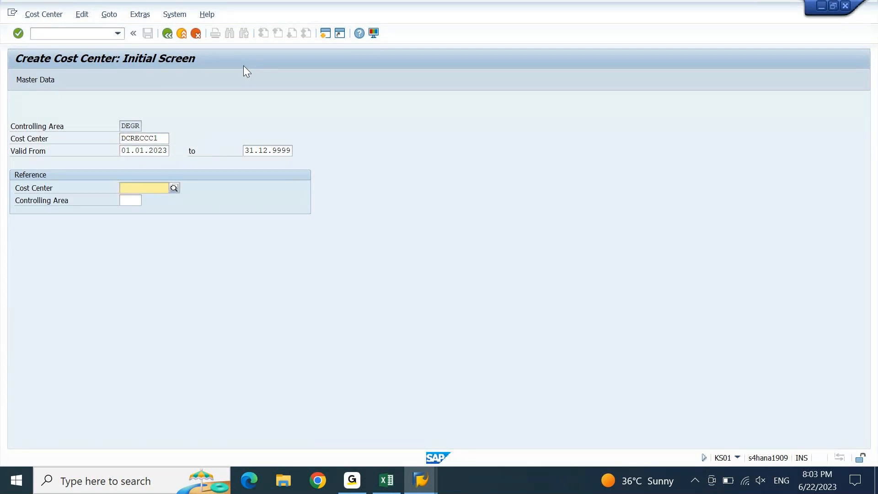
# Take DCSENCC from the Excel notes as the reference cost center and continue
pyautogui.hotkey('alt', 'Tab')
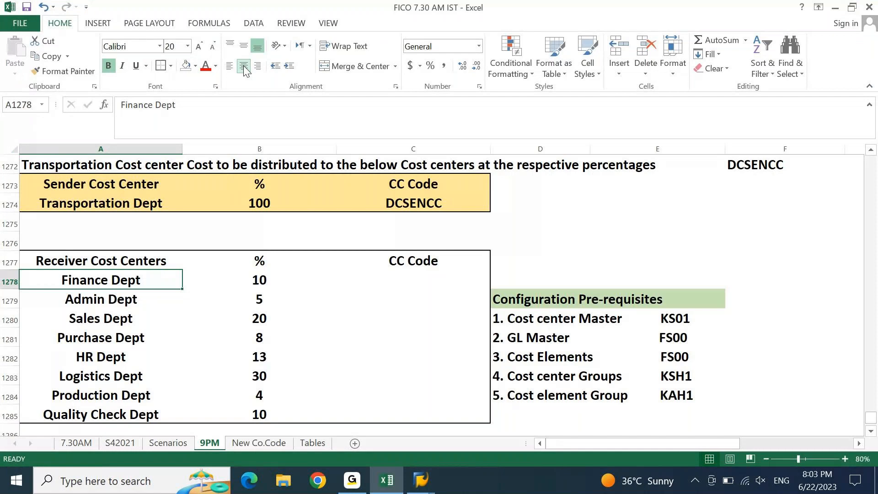
pyautogui.press('Up')
pyautogui.press('Up')
pyautogui.press('Right')
pyautogui.hotkey('alt', 'Tab')
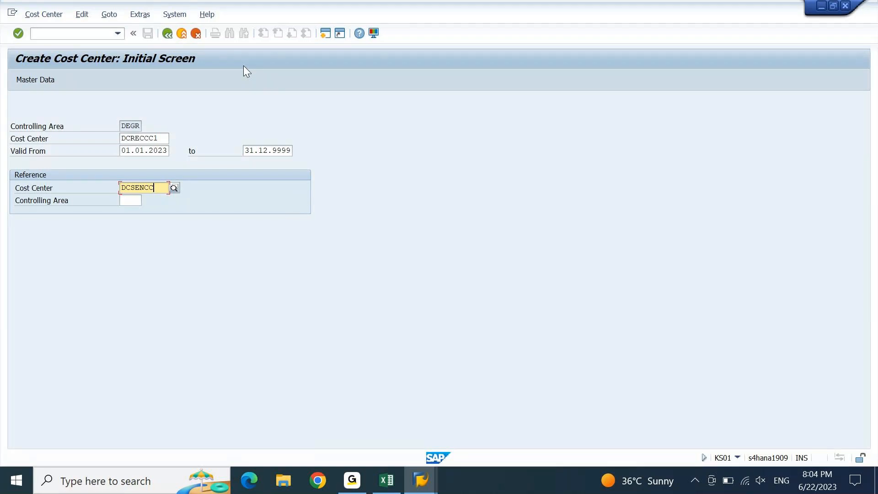
pyautogui.press('Return')
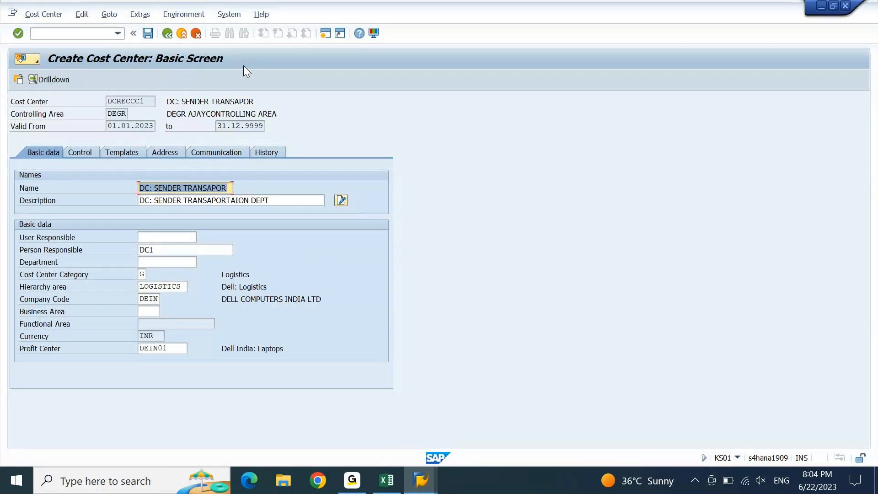
# Rename the cost center to 'DC: Receiver 1: Fina'
pyautogui.press('Right')
pyautogui.hotkey('ctrl', 'shift', 'Left')
pyautogui.hotkey('ctrl', 'shift', 'Left')
pyautogui.write('rECE')
pyautogui.press('BackSpace')
pyautogui.press('BackSpace')
pyautogui.press('BackSpace')
pyautogui.press('BackSpace')
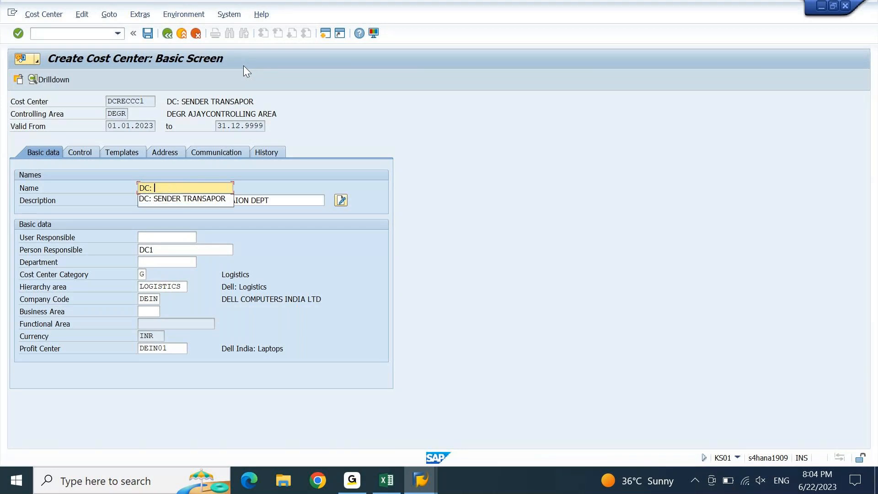
pyautogui.write('Recei')
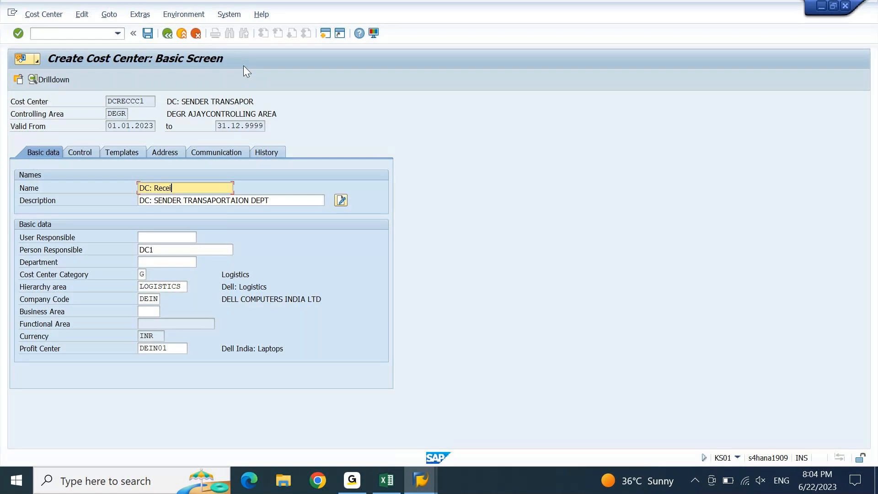
pyautogui.write('ver 1:')
pyautogui.hotkey('alt', 'Tab')
pyautogui.press('Down')
pyautogui.press('Down')
pyautogui.press('Left')
pyautogui.press('Left')
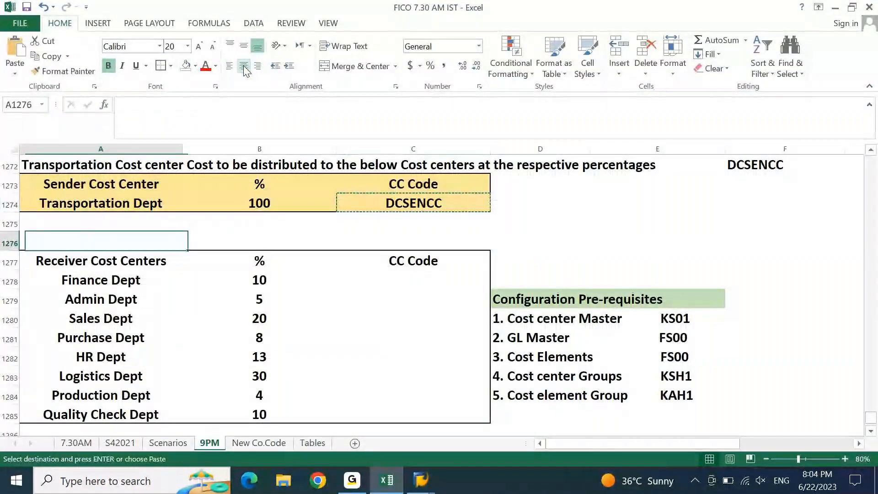
pyautogui.press('Down')
pyautogui.hotkey('alt', 'Tab')
pyautogui.write('Fina')
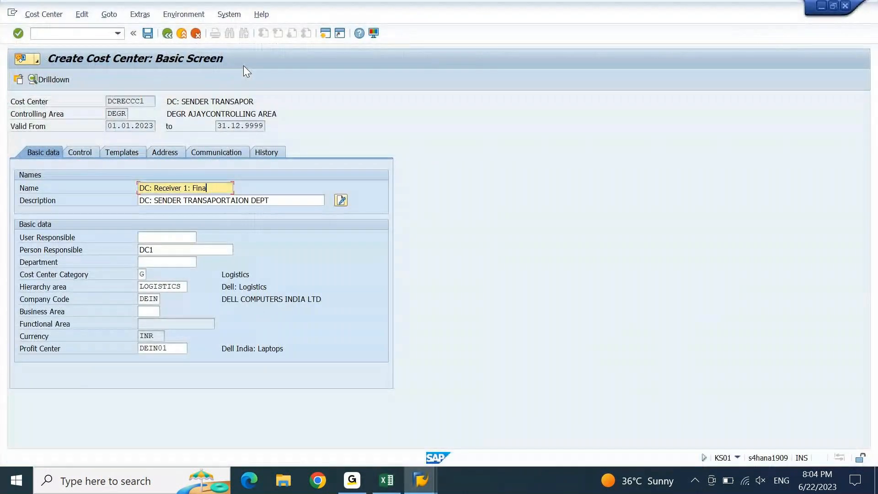
# Set the description to 'DC: Receiver 1: Finance Dept' using Finance Dept from Excel
pyautogui.hotkey('ctrl', 'a')
pyautogui.hotkey('ctrl', 'c')
pyautogui.press('Tab')
pyautogui.hotkey('ctrl', 'v')
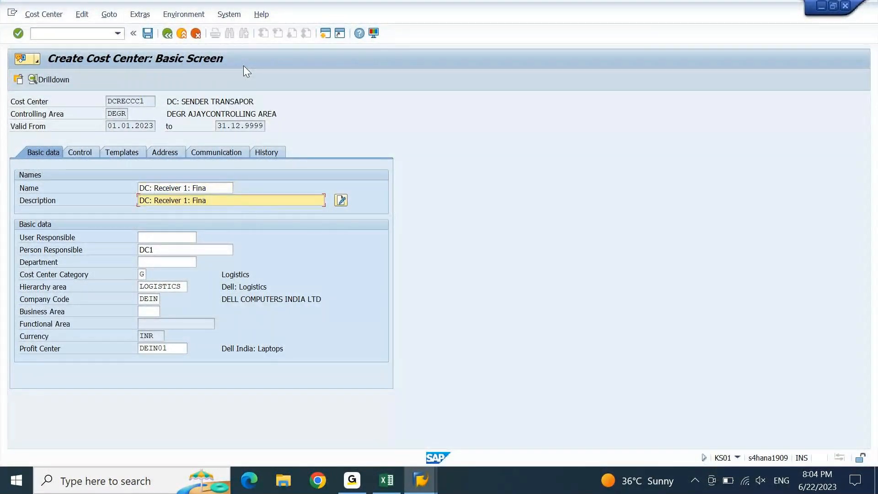
pyautogui.hotkey('alt', 'Tab')
pyautogui.press('Down')
pyautogui.hotkey('ctrl', 'c')
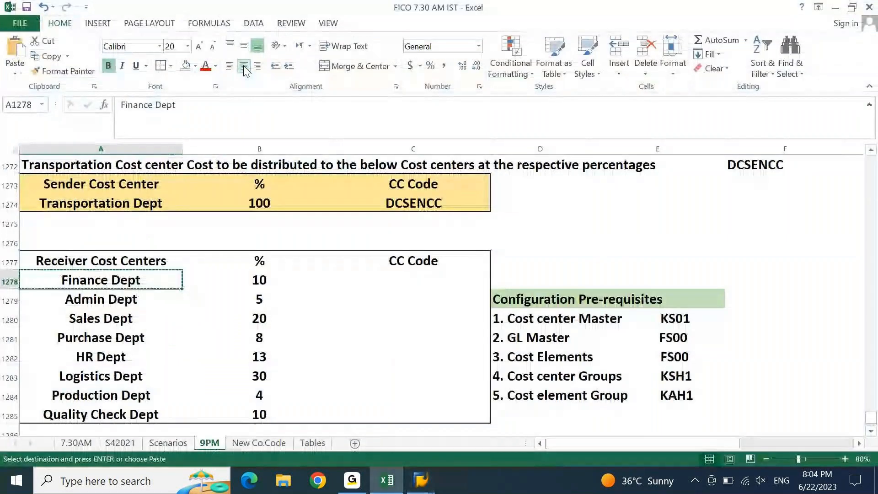
pyautogui.hotkey('alt', 'Tab')
pyautogui.hotkey('ctrl', 'v')
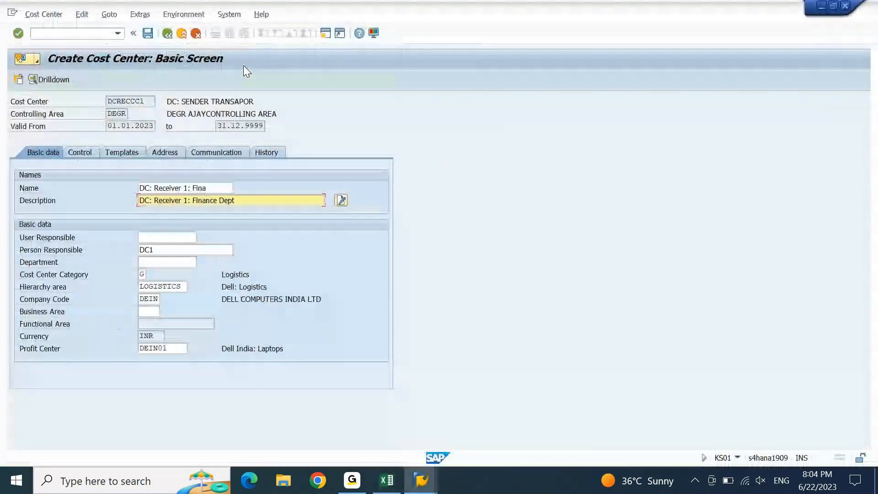
# Confirm the name and description entries and select the code DCRECCC1
pyautogui.press('Return')
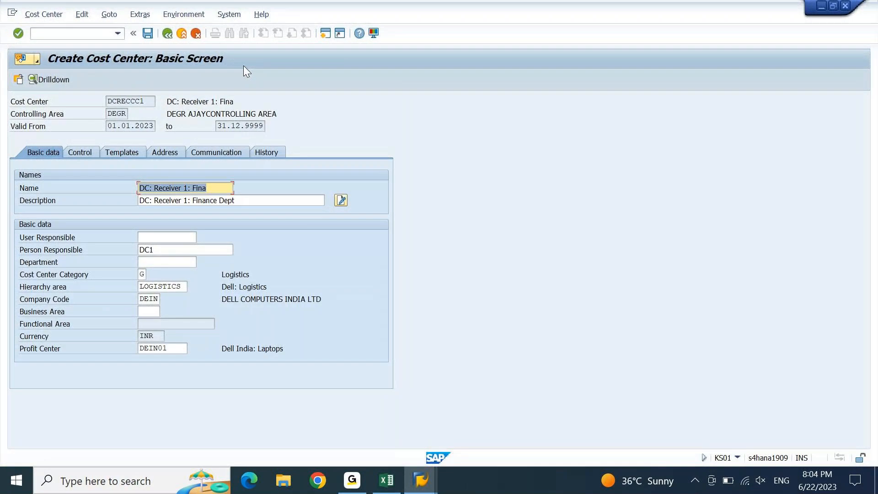
pyautogui.press('Tab')
pyautogui.press('Tab')
pyautogui.press('Tab')
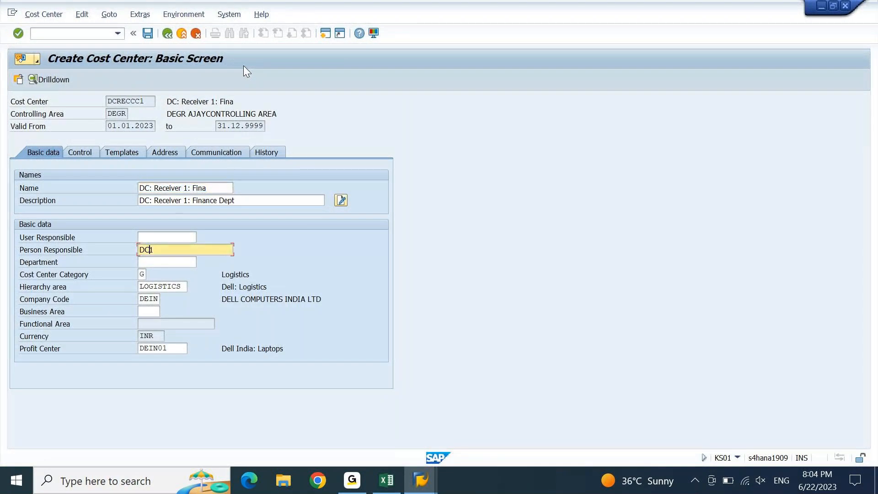
pyautogui.press('Return')
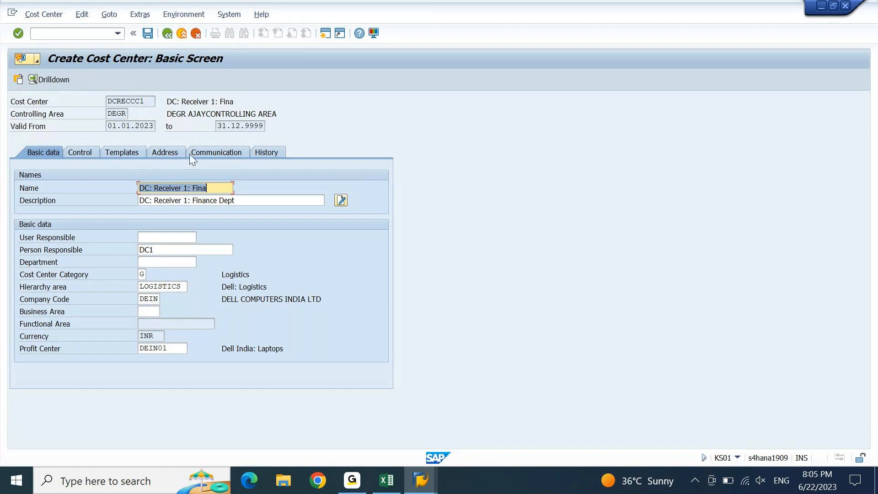
pyautogui.moveTo(147, 103); pyautogui.dragTo(87, 109)
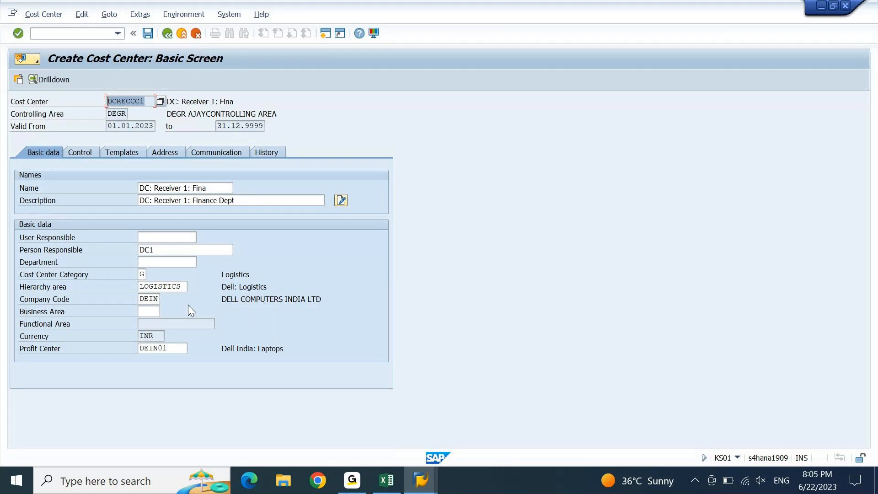
# Save cost center DCRECCC1 (DC: Receiver 1: Finance Dept) in controlling area DEGR
pyautogui.hotkey('ctrl', 's')
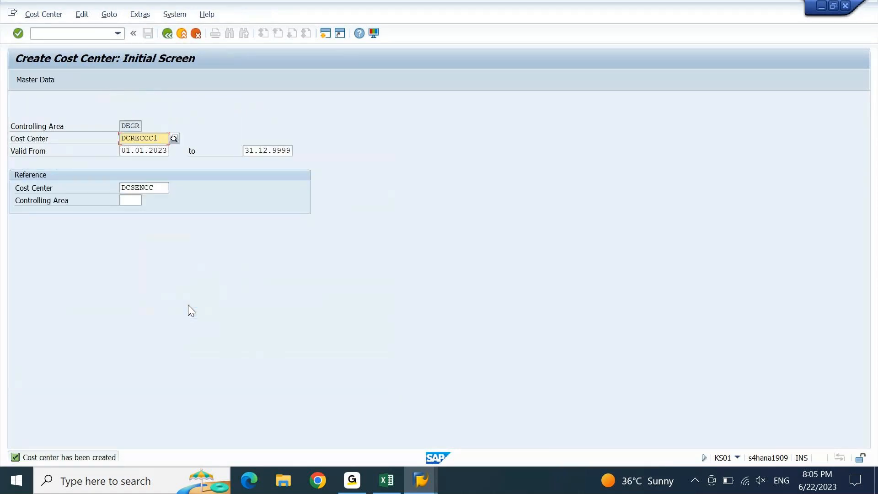
# Enter DCRECCC1 as Finance Dept's CC Code in Excel cell C1278 and copy it
pyautogui.hotkey('alt', 'Tab')
pyautogui.press('Right')
pyautogui.press('Right')
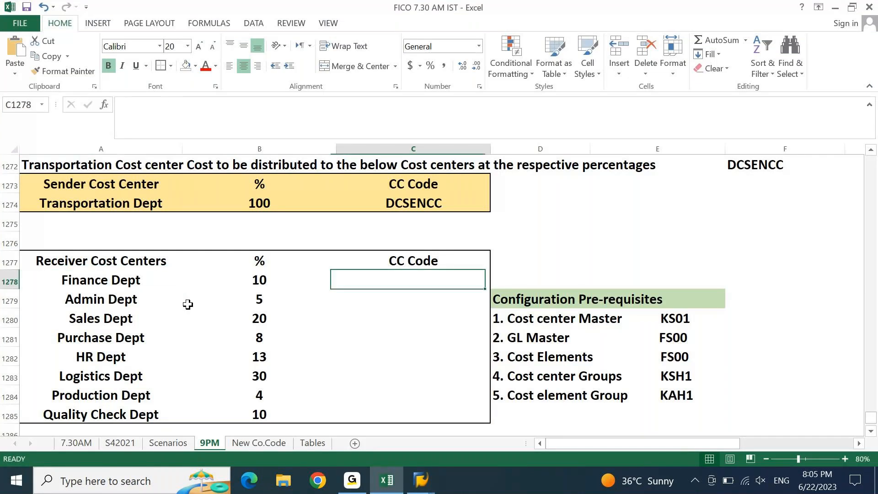
pyautogui.write('DCRECCC1')
pyautogui.press('Down')
pyautogui.press('Up')
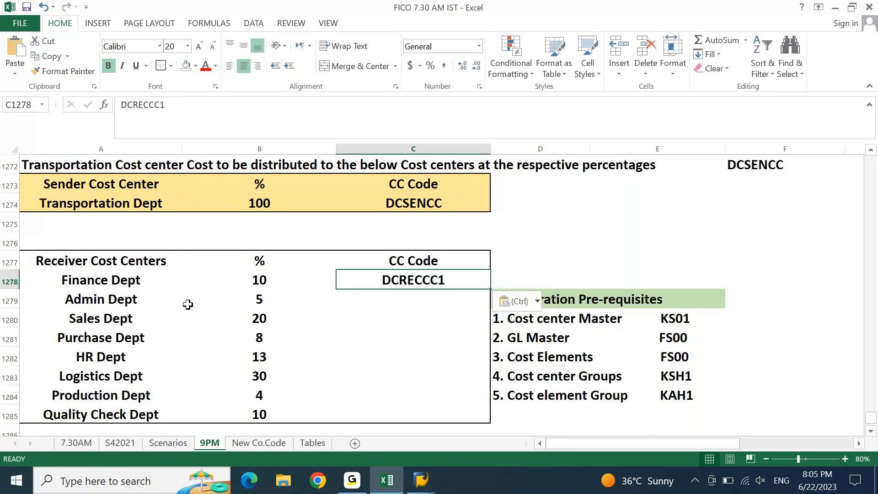
pyautogui.hotkey('ctrl', 'c')
pyautogui.hotkey('alt', 'Tab')
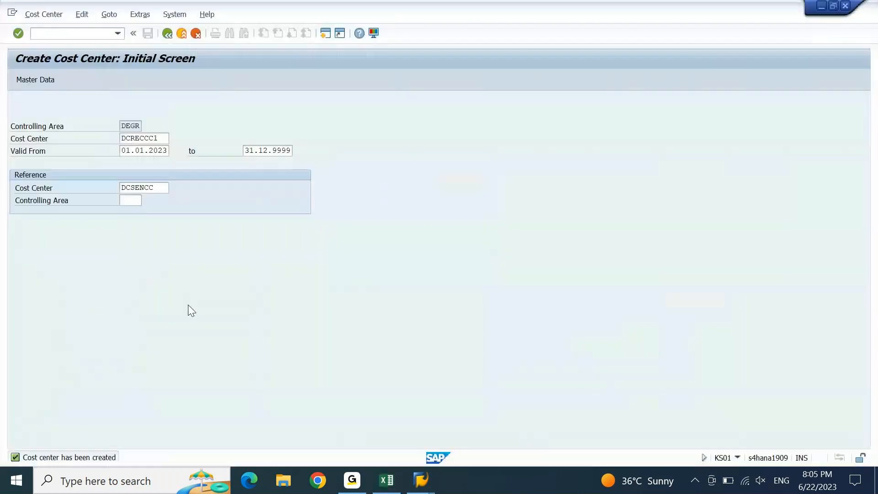
# Start new cost center DCRECCC2 with reference cost center DCRECCC1
pyautogui.press('BackSpace')
pyautogui.write('2')
pyautogui.press('Tab')
pyautogui.press('Tab')
pyautogui.press('Tab')
pyautogui.hotkey('ctrl', 'v')
pyautogui.press('Return')
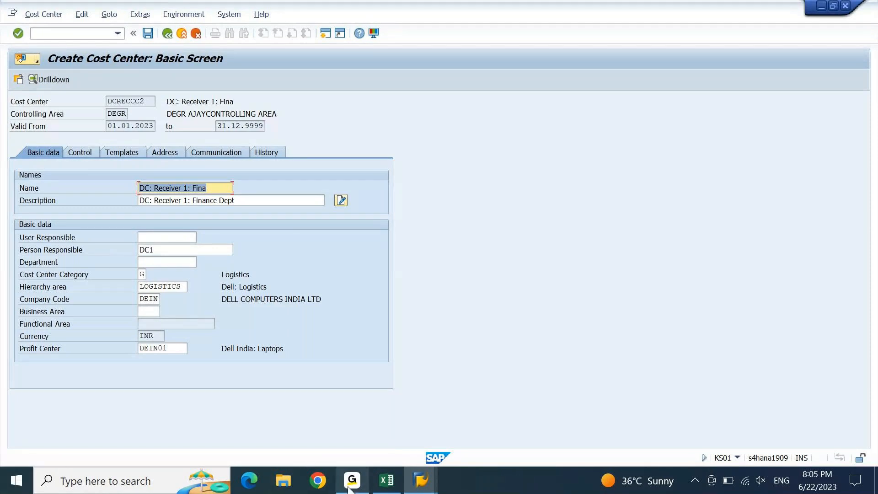
# Replace Finance Dept with Admin Dept from Excel in the name and description
pyautogui.moveTo(349, 489)
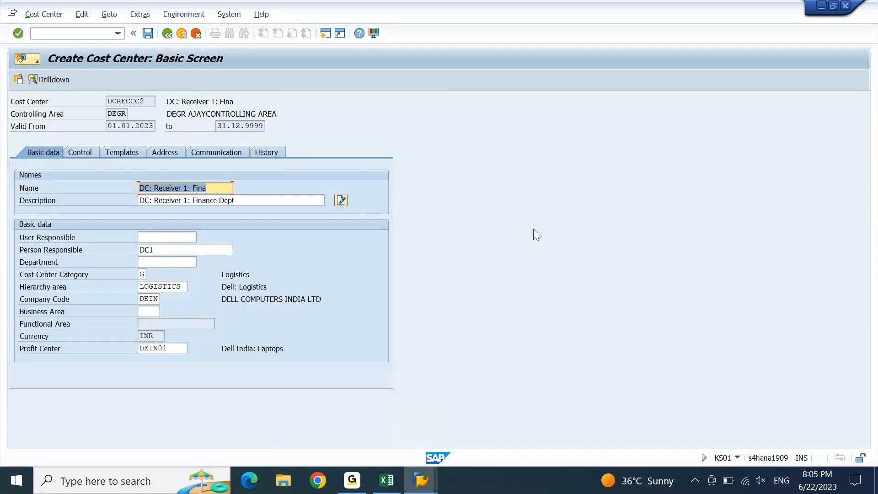
pyautogui.click(387, 486)
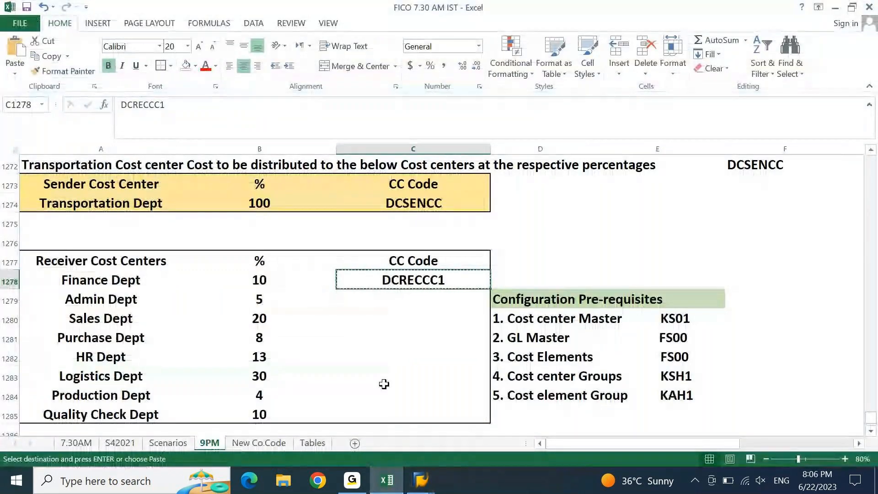
pyautogui.press('Left')
pyautogui.press('Left')
pyautogui.press('Down')
pyautogui.hotkey('ctrl', 'c')
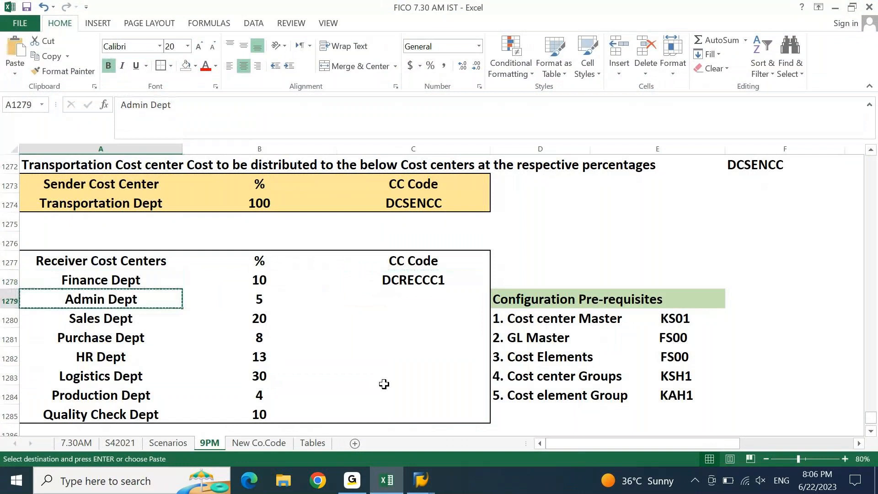
pyautogui.hotkey('alt', 'Tab')
pyautogui.press('End')
pyautogui.hotkey('ctrl', 'shift', 'Left')
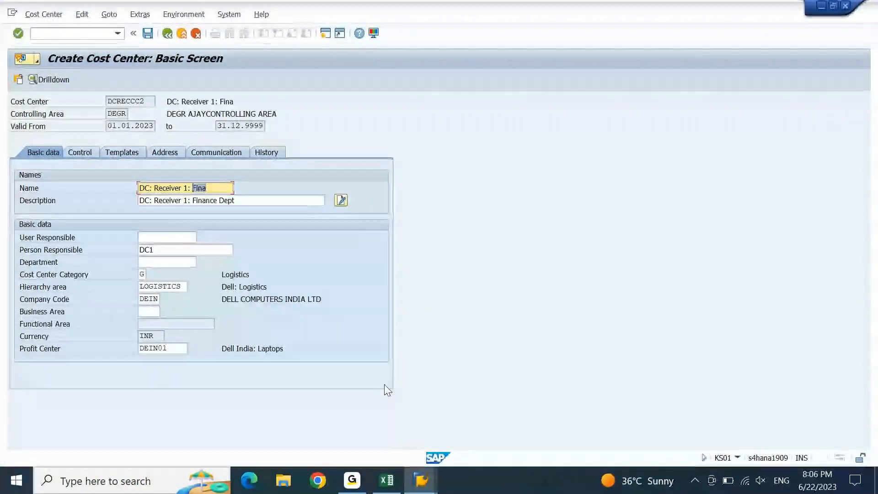
pyautogui.hotkey('ctrl', 'v')
pyautogui.hotkey('ctrl', 'Right')
pyautogui.hotkey('ctrl', 'Right')
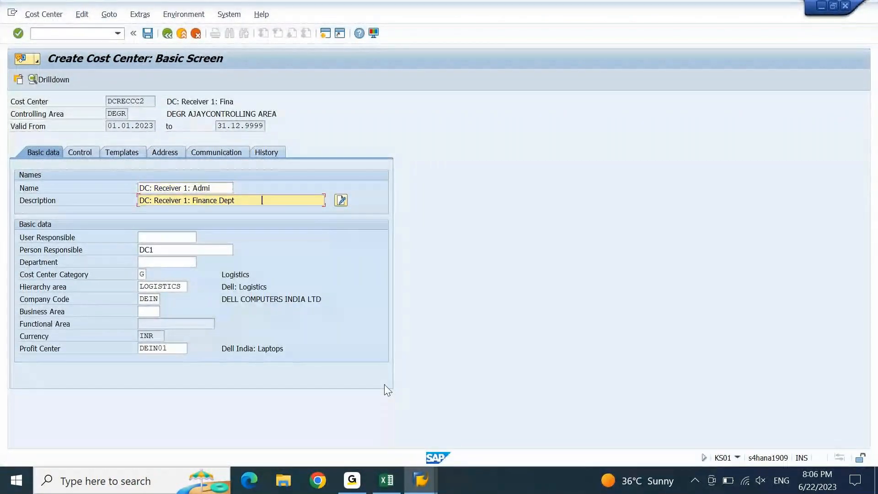
pyautogui.hotkey('ctrl', 'shift', 'Left')
pyautogui.hotkey('ctrl', 'shift', 'Left')
pyautogui.hotkey('ctrl', 'v')
pyautogui.press('Return')
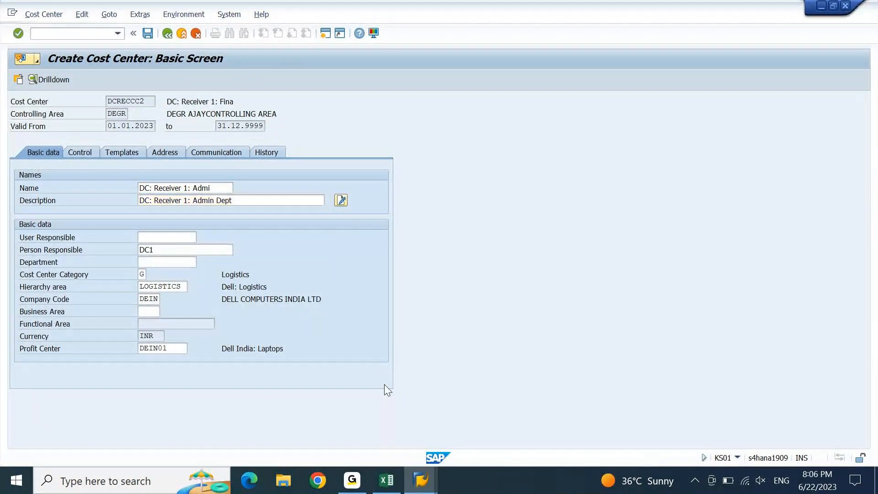
# Change the receiver number to 2 in name and description, then save DCRECCC2
pyautogui.hotkey('shift', 'Tab')
pyautogui.hotkey('ctrl', 'Left')
pyautogui.hotkey('shift', 'Left')
pyautogui.hotkey('shift', 'Left')
pyautogui.hotkey('shift', 'Left')
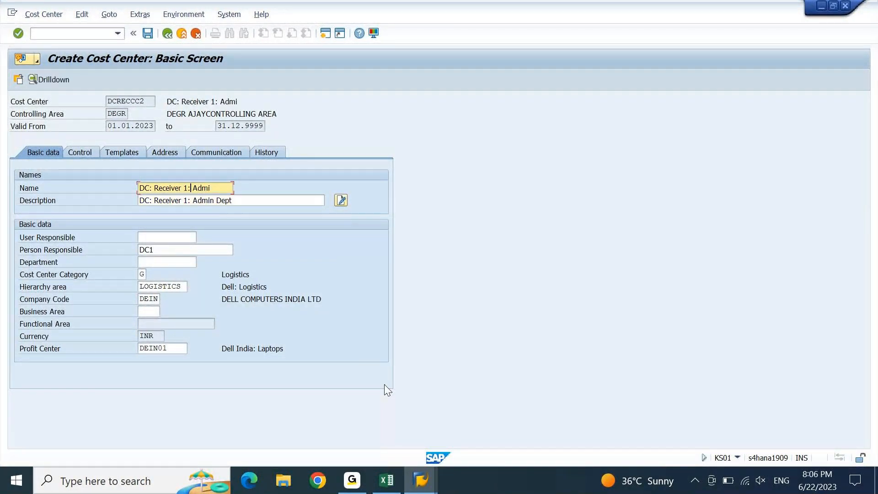
pyautogui.write('2')
pyautogui.press('Down')
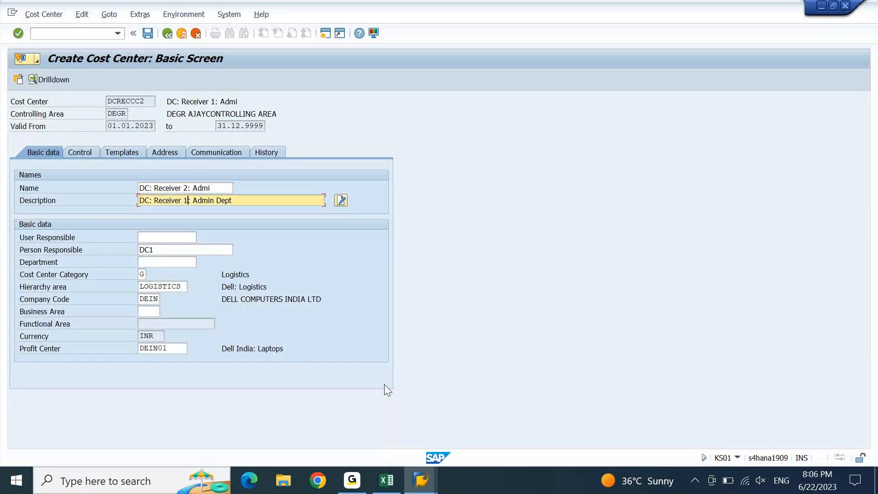
pyautogui.hotkey('shift', 'Left')
pyautogui.write('2')
pyautogui.press('Return')
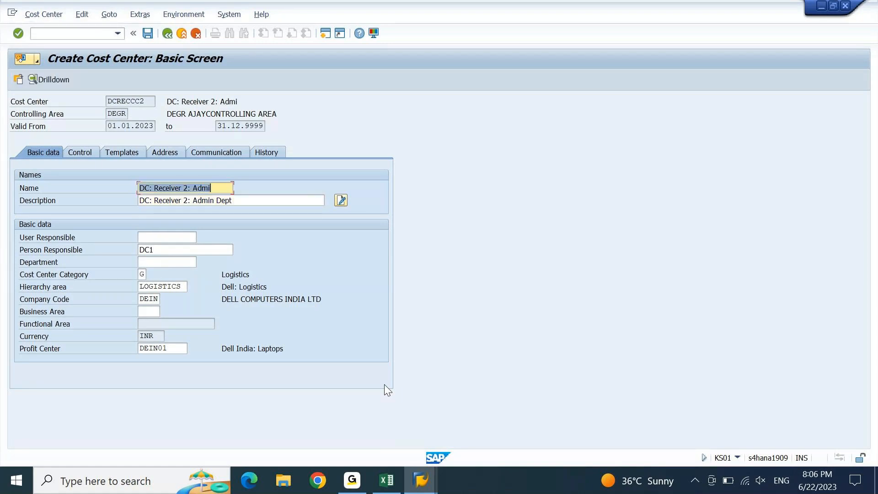
pyautogui.hotkey('ctrl', 's')
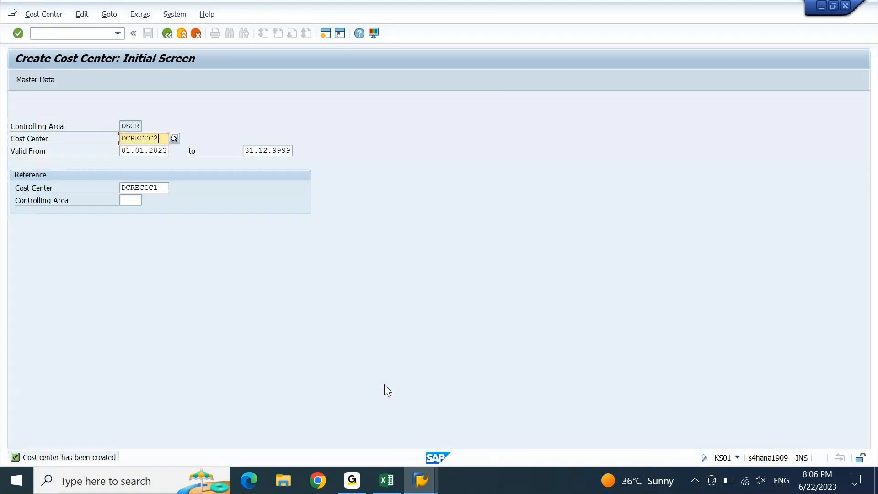
# Paste DCRECCC2 as Admin Dept's CC Code in Excel cell C1279
pyautogui.hotkey('alt', 'Tab')
pyautogui.press('Down')
pyautogui.press('Up')
pyautogui.press('Right')
pyautogui.press('Right')
pyautogui.hotkey('ctrl', 'v')
pyautogui.press('Return')
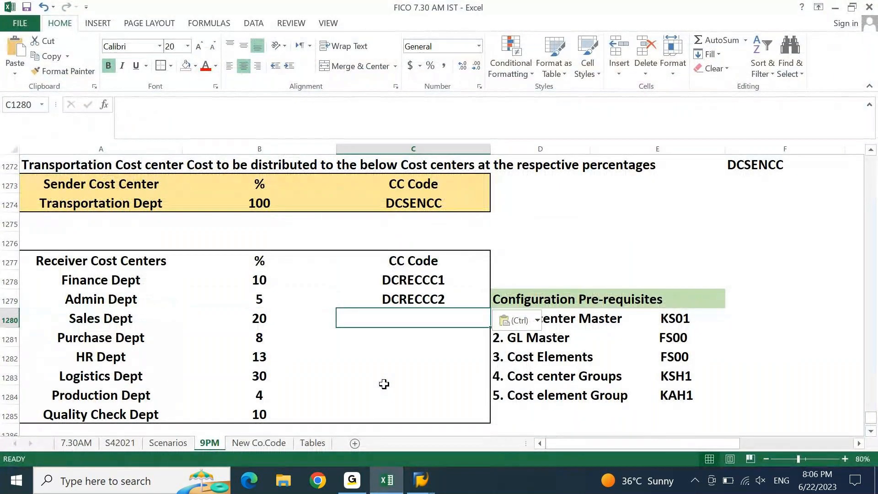
# Enter DCRECCC3 as the next cost center and continue to its basic data
pyautogui.hotkey('alt', 'Tab')
pyautogui.press('BackSpace')
pyautogui.write('3')
pyautogui.press('Return')
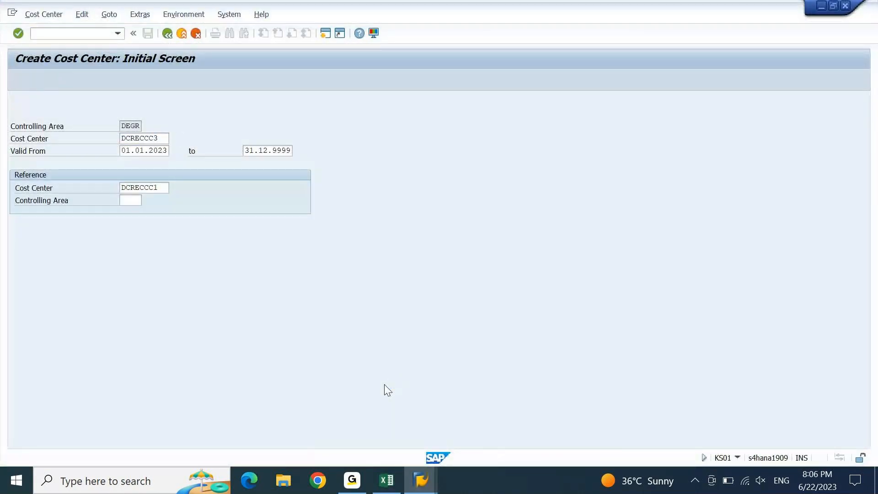
# Change the receiver number to 3 in the name and description
pyautogui.press('Left')
pyautogui.press('Left')
pyautogui.press('Left')
pyautogui.press('Left')
pyautogui.press('Left')
pyautogui.press('Left')
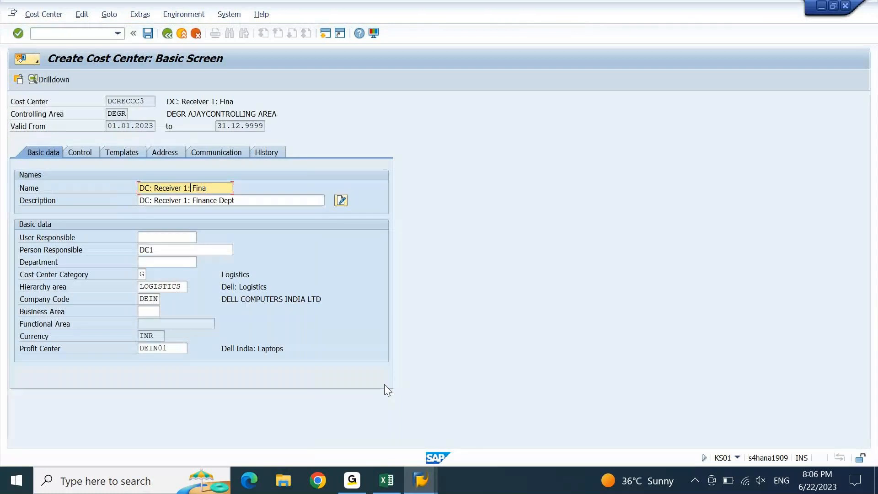
pyautogui.hotkey('shift', 'Left')
pyautogui.write('3')
pyautogui.press('Down')
pyautogui.hotkey('shift', 'Left')
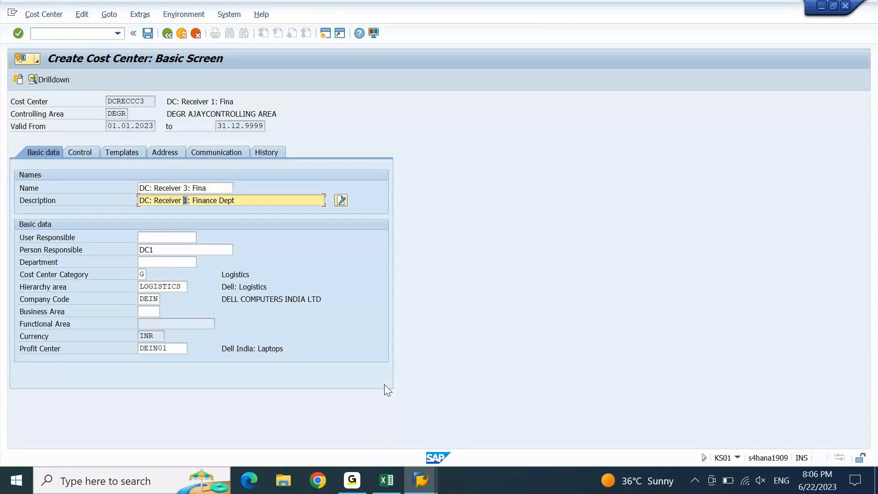
pyautogui.write('3')
# Set the department to 'Sale' in the name and 'Sales Dept' in the description
pyautogui.hotkey('alt', 'Tab')
pyautogui.press('Right')
pyautogui.press('Left')
pyautogui.press('Left')
pyautogui.press('Left')
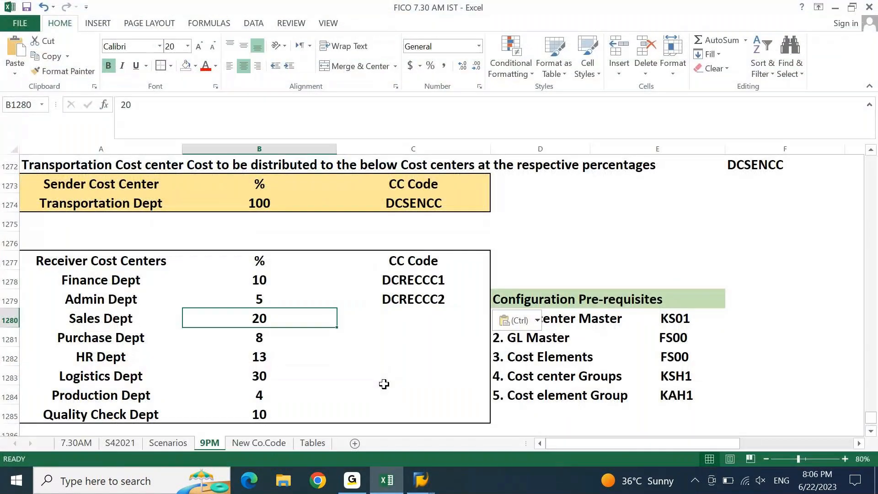
pyautogui.hotkey('alt', 'Tab')
pyautogui.press('Up')
pyautogui.press('Right')
pyautogui.press('Right')
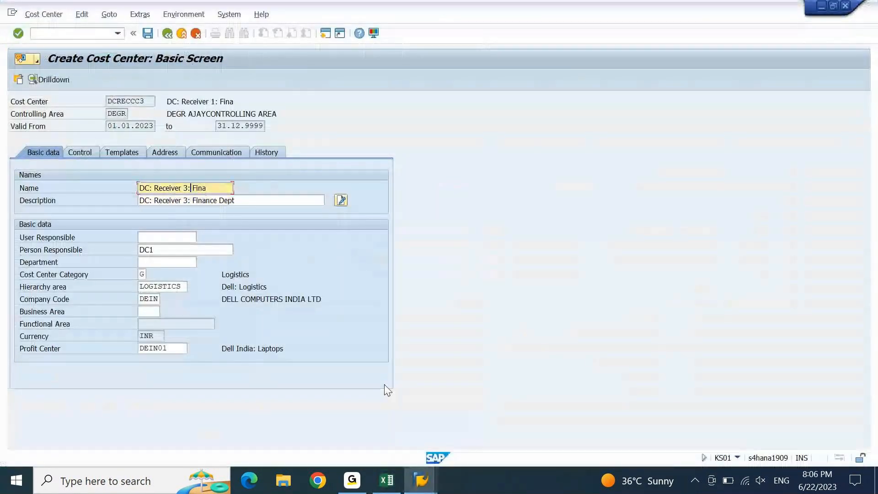
pyautogui.hotkey('shift', 'End')
pyautogui.write('Sale')
pyautogui.press('Down')
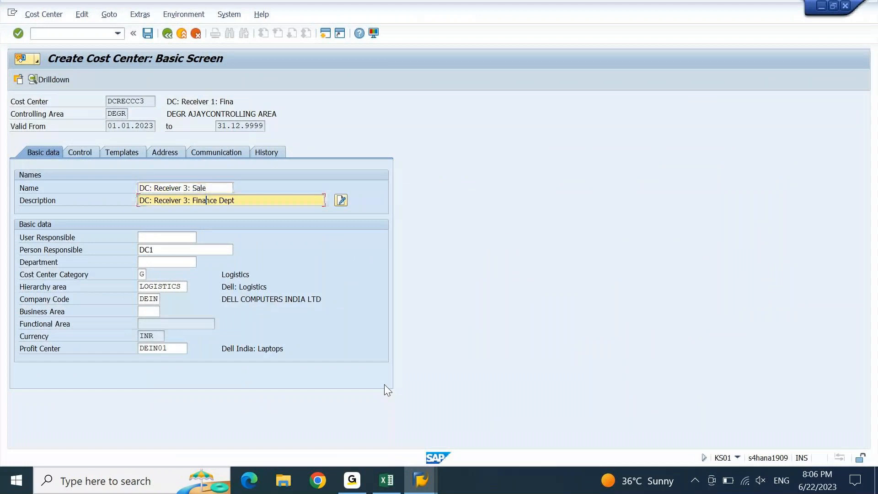
pyautogui.hotkey('shift', 'End')
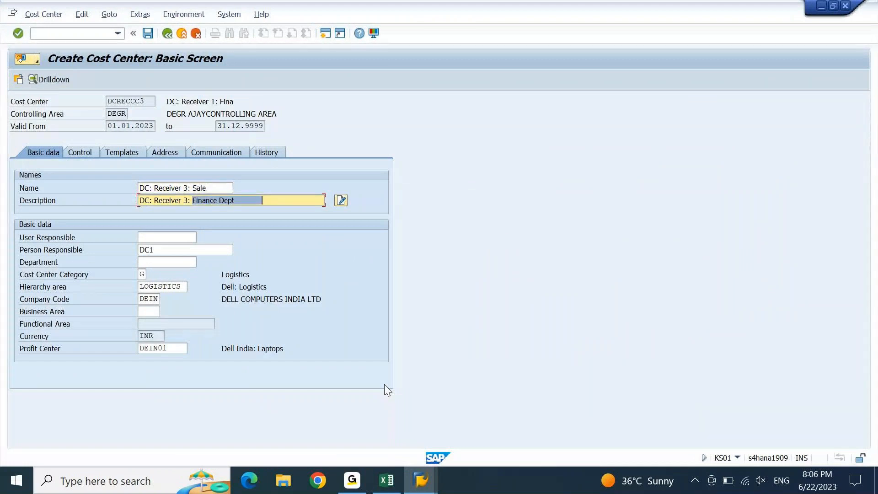
pyautogui.write('Sales Dept')
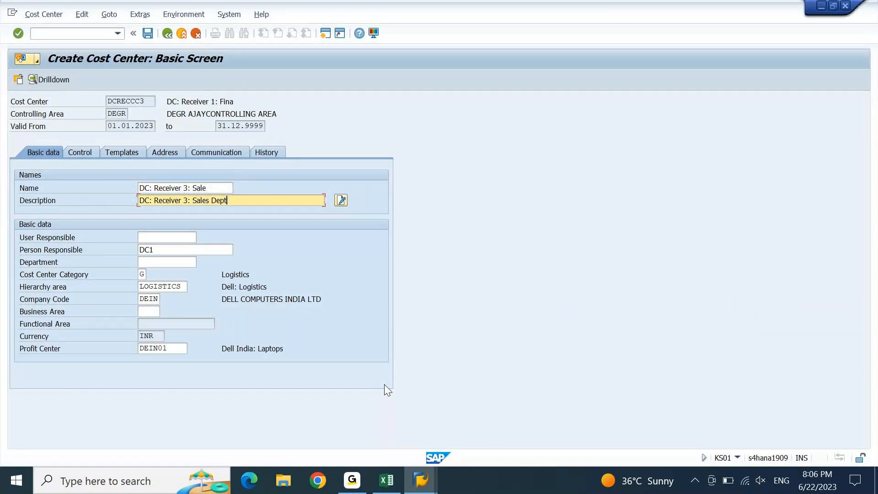
# Save DCRECCC3 and record it as Sales Dept's CC Code in Excel
pyautogui.hotkey('ctrl', 's')
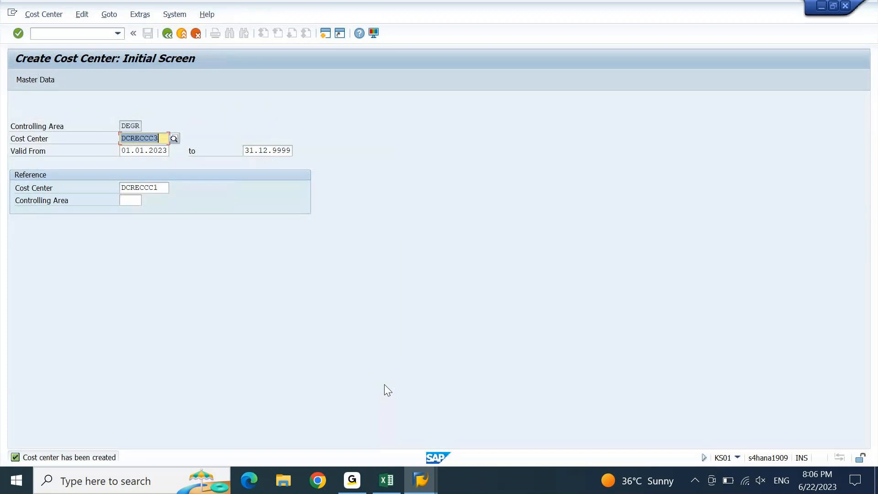
pyautogui.hotkey('alt', 'Tab')
pyautogui.hotkey('alt', 'Tab')
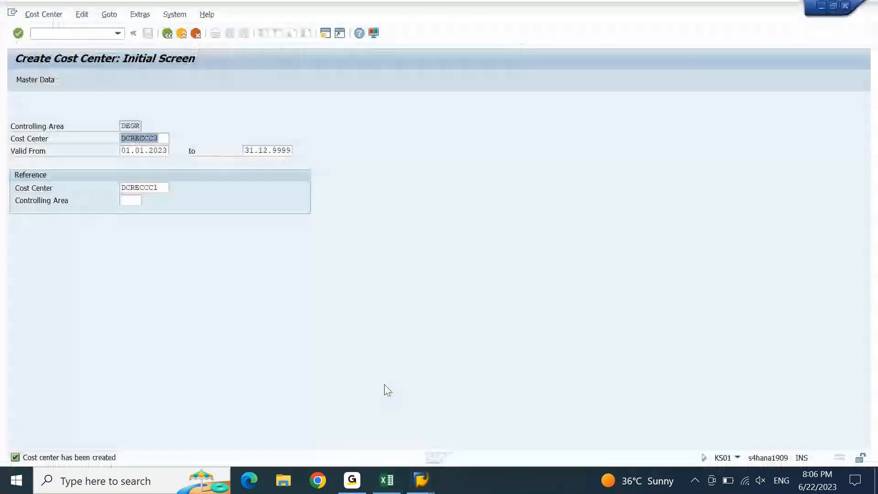
pyautogui.press('End')
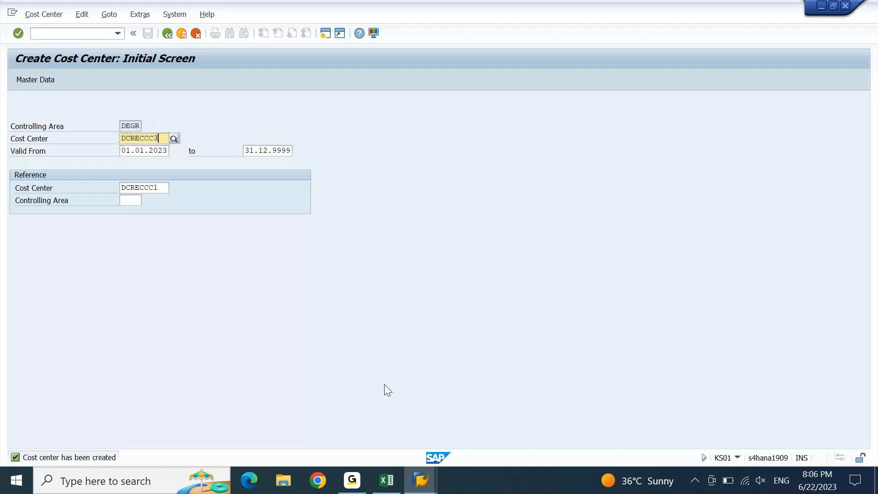
pyautogui.hotkey('alt', 'Tab')
pyautogui.press('Right')
pyautogui.press('Right')
pyautogui.write('DCRECCC3')
pyautogui.press('Down')
pyautogui.press('Left')
pyautogui.press('Left')
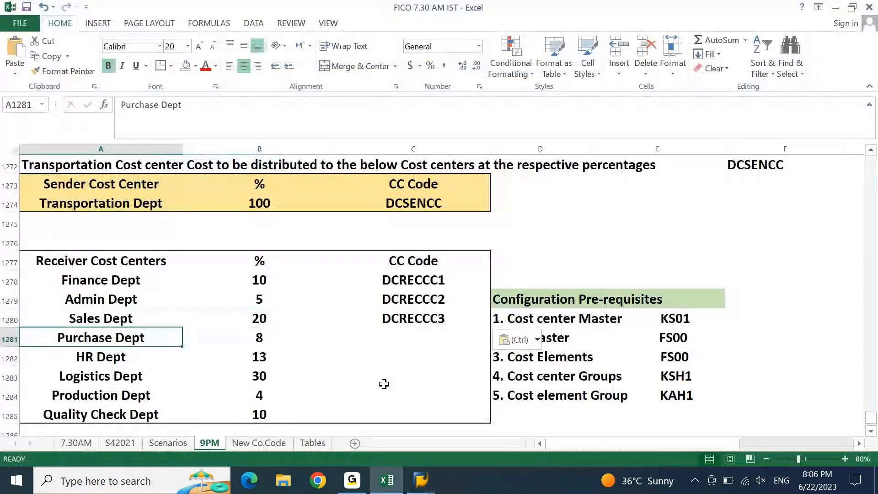
pyautogui.hotkey('alt', 'Tab')
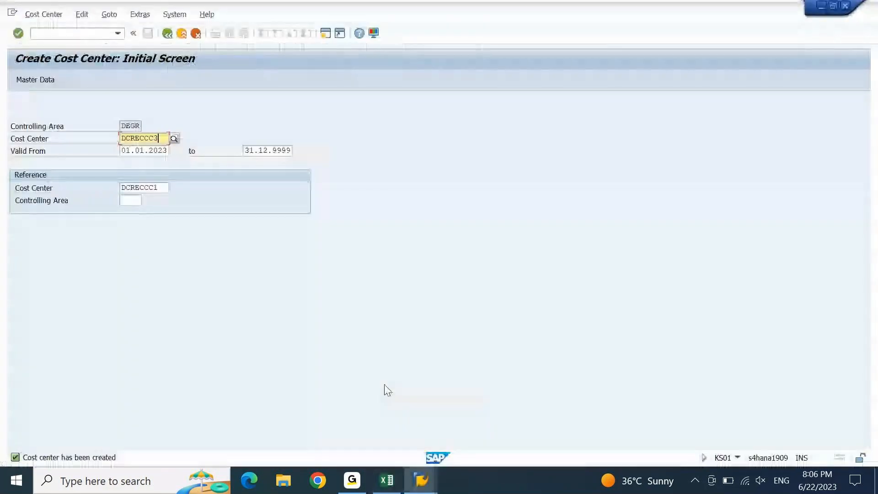
# Start cost center DCRECCC4 and change its receiver number to 4
pyautogui.write('4')
pyautogui.hotkey('ctrl', 'a')
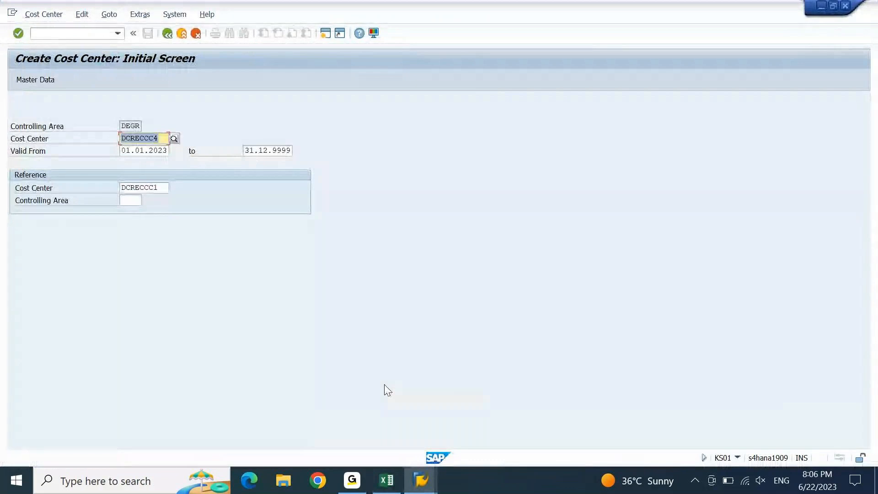
pyautogui.press('Return')
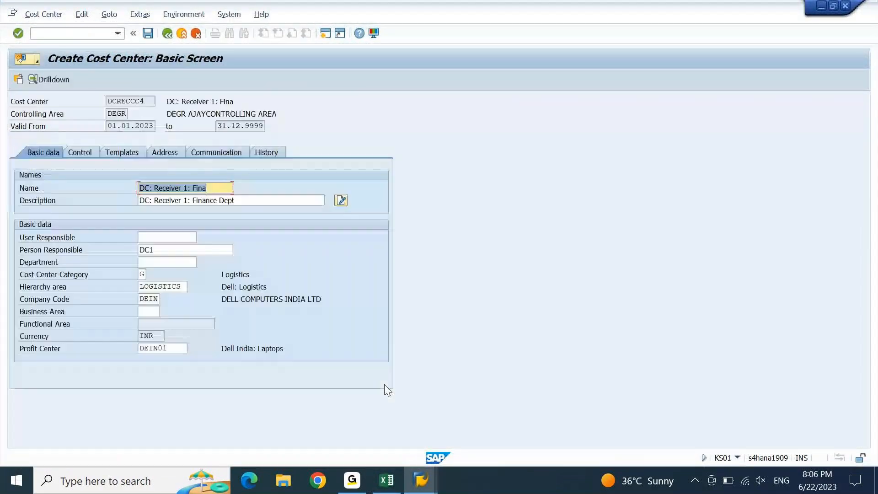
pyautogui.press('Left')
pyautogui.press('Left')
pyautogui.press('Left')
pyautogui.press('Left')
pyautogui.press('Left')
pyautogui.press('Left')
pyautogui.press('Left')
pyautogui.hotkey('shift', 'Right')
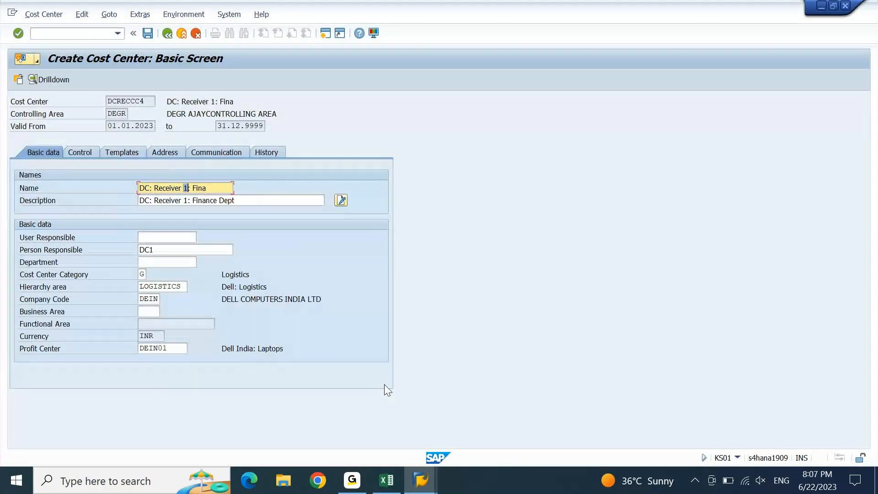
pyautogui.write('4')
pyautogui.press('Down')
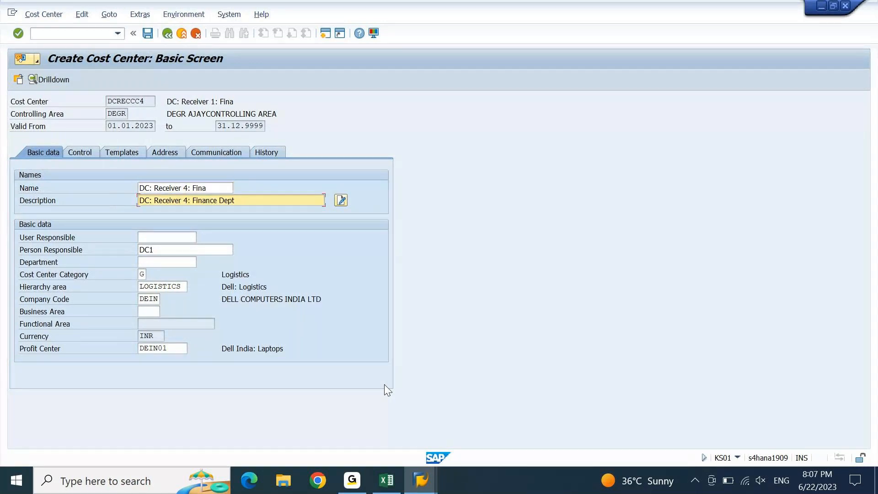
# Put Purchase Dept from Excel into the name and description, then save DCRECCC4
pyautogui.hotkey('alt', 'Tab')
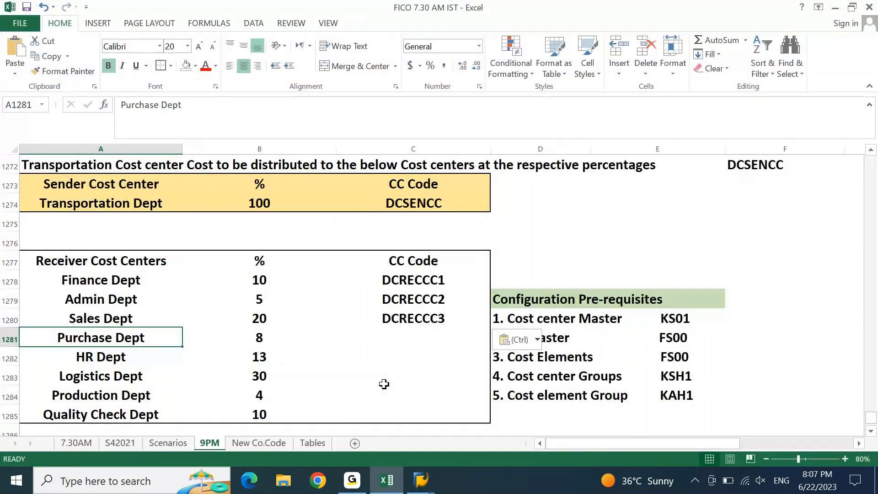
pyautogui.hotkey('ctrl', 'c')
pyautogui.hotkey('alt', 'Tab')
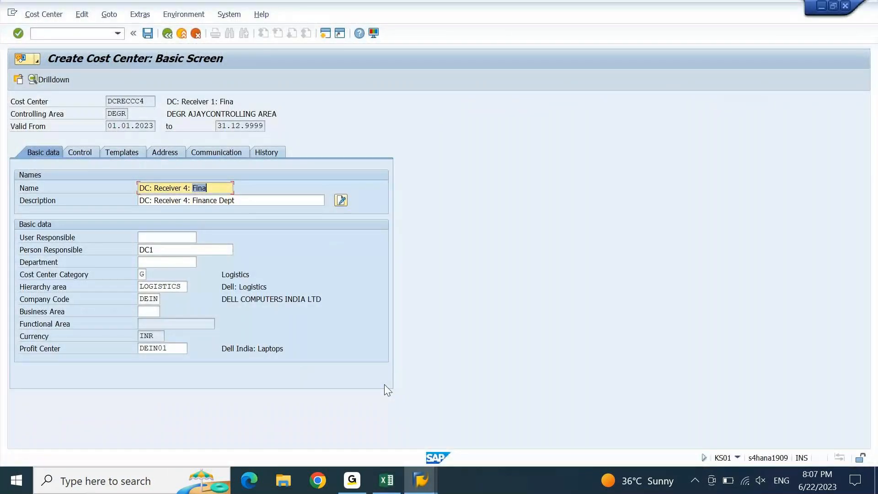
pyautogui.hotkey('ctrl', 'v')
pyautogui.press('Tab')
pyautogui.hotkey('ctrl', 'shift', 'Right')
pyautogui.hotkey('ctrl', 'shift', 'Right')
pyautogui.hotkey('ctrl', 'v')
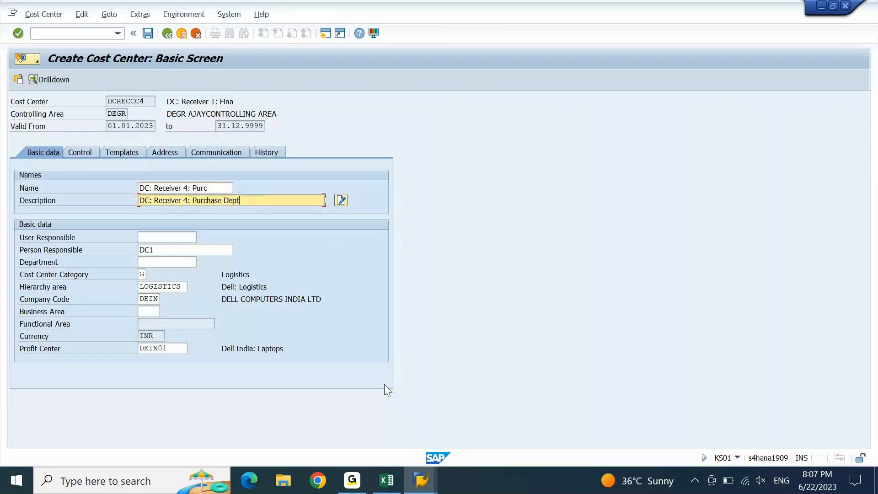
pyautogui.hotkey('ctrl', 's')
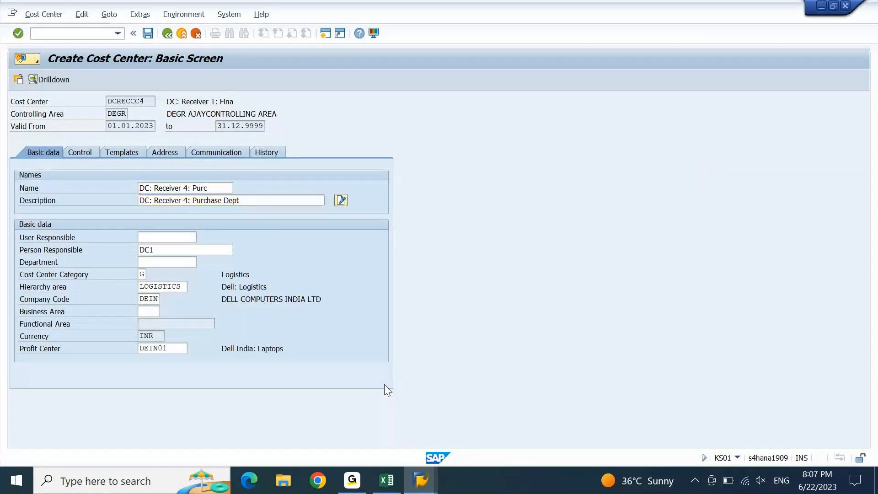
# Log DCRECCC4 beside Purchase Dept in Excel, then start cost center DCRECCC5
pyautogui.press('Right')
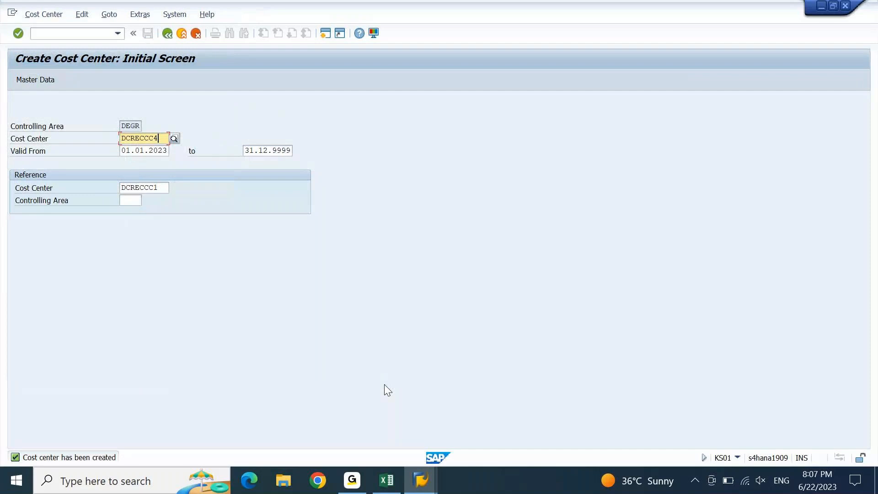
pyautogui.hotkey('alt', 'Tab')
pyautogui.press('Right')
pyautogui.press('Right')
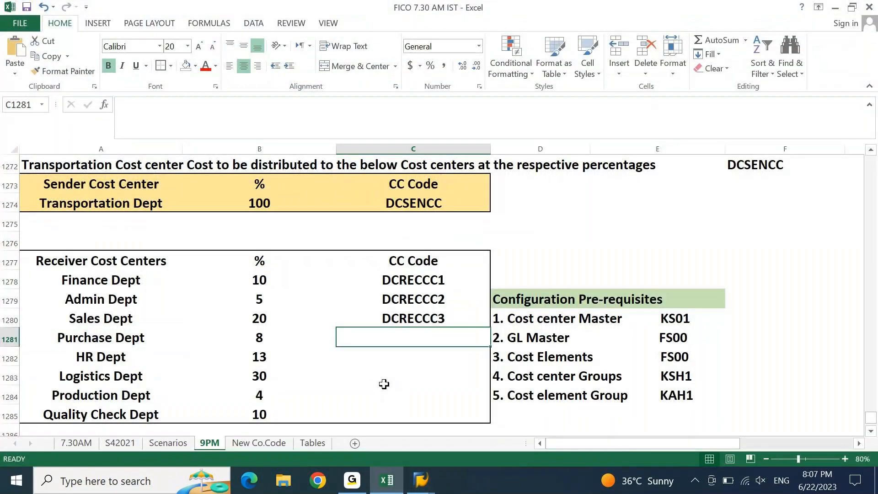
pyautogui.hotkey('alt', 'Tab')
pyautogui.hotkey('shift', 'Left')
pyautogui.write('5')
pyautogui.press('Return')
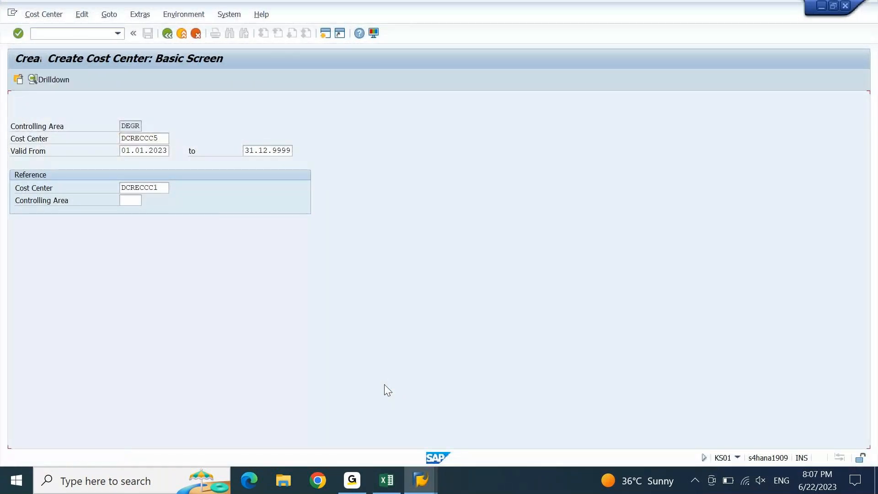
# Change the receiver number to 5 in the name and description
pyautogui.press('Down')
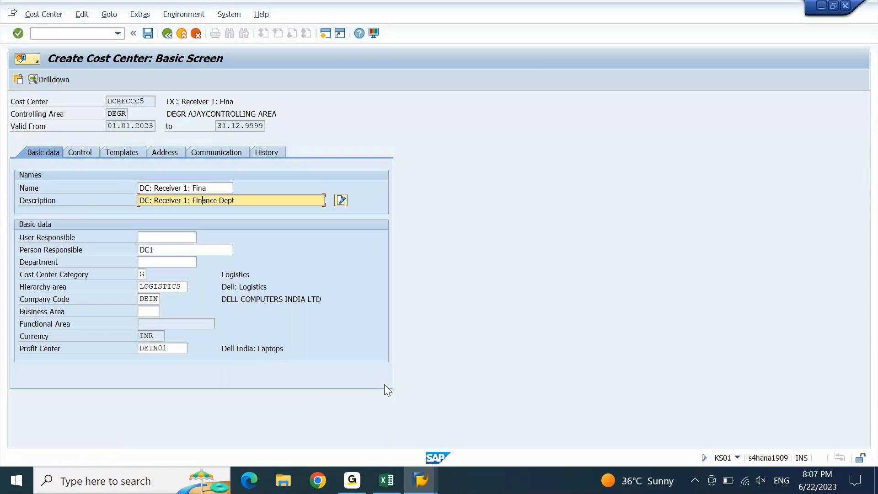
pyautogui.press('Up')
pyautogui.write('5')
pyautogui.press('Down')
pyautogui.write('5')
# Replace the Finance department with HR in name and description, then save DCRECCC5
pyautogui.press('Up')
pyautogui.press('Right')
pyautogui.press('Right')
pyautogui.hotkey('shift', 'End')
pyautogui.write('HR')
pyautogui.press('Down')
pyautogui.hotkey('ctrl', 'shift', 'Right')
pyautogui.write('HR')
pyautogui.hotkey('ctrl', 's')
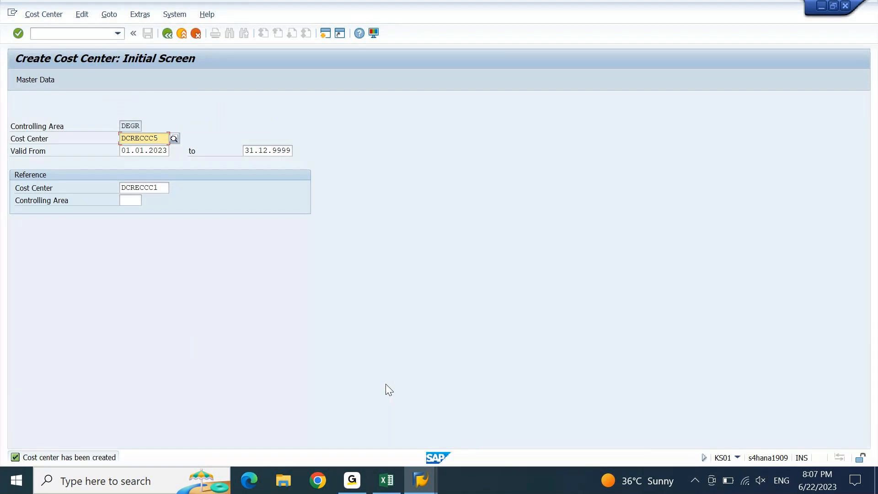
# Record DCRECCC5 beside HR Dept in the Excel receiver list
pyautogui.hotkey('alt', 'Tab')
pyautogui.hotkey('ctrl', 'v')
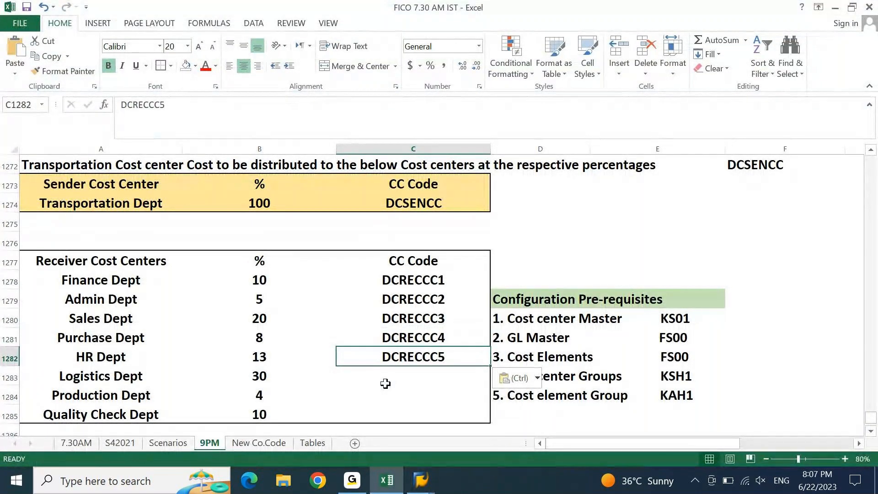
pyautogui.hotkey('alt', 'Tab')
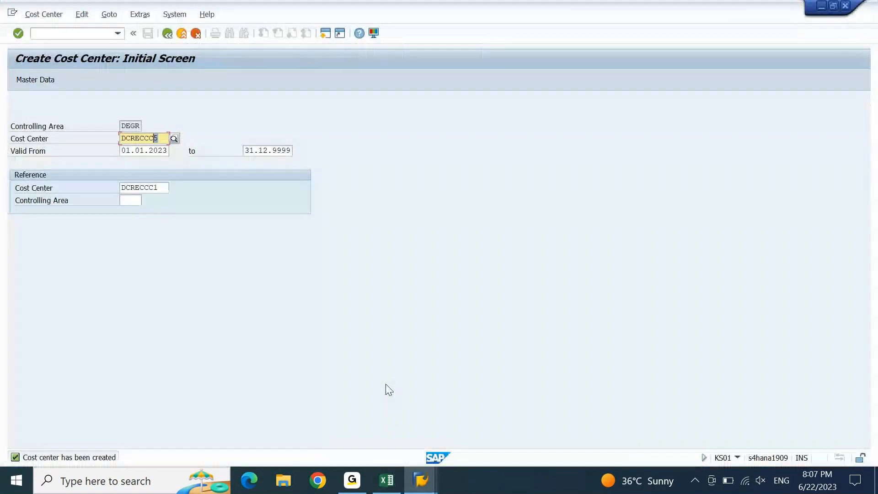
# Start cost center DCRECCC6 and change the receiver number to 6 in name and description
pyautogui.write('6')
pyautogui.press('Return')
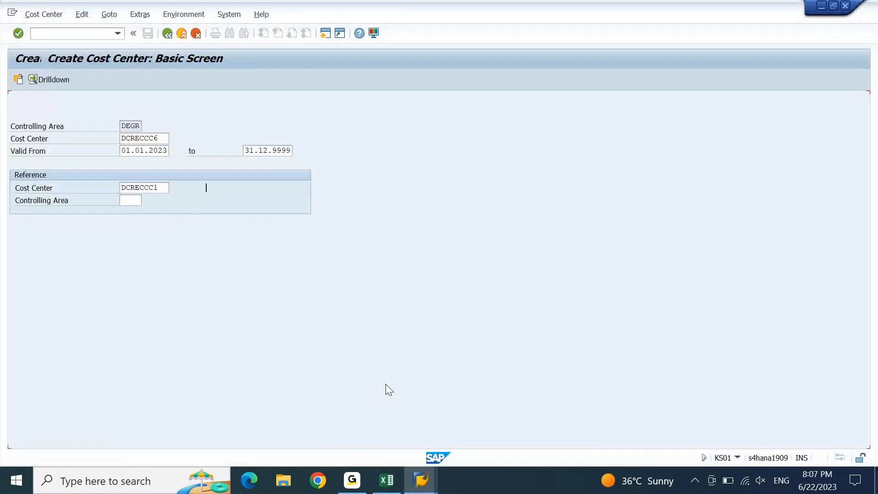
pyautogui.press('Left')
pyautogui.press('Left')
pyautogui.press('Left')
pyautogui.press('Left')
pyautogui.press('Left')
pyautogui.press('Left')
pyautogui.hotkey('shift', 'Left')
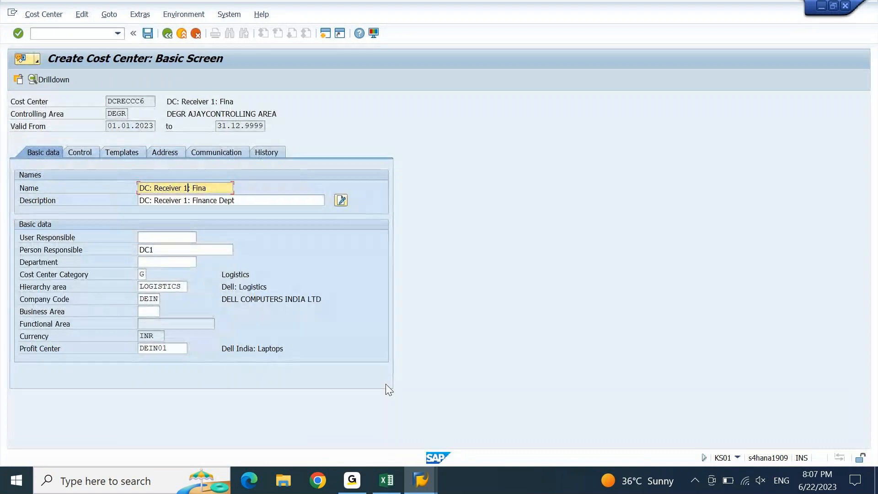
pyautogui.write('6')
pyautogui.press('Down')
pyautogui.hotkey('shift', 'Left')
pyautogui.write('6')
# Put Logistics Dept from Excel into the name and description, then save DCRECCC6
pyautogui.hotkey('alt', 'Tab')
pyautogui.press('Left')
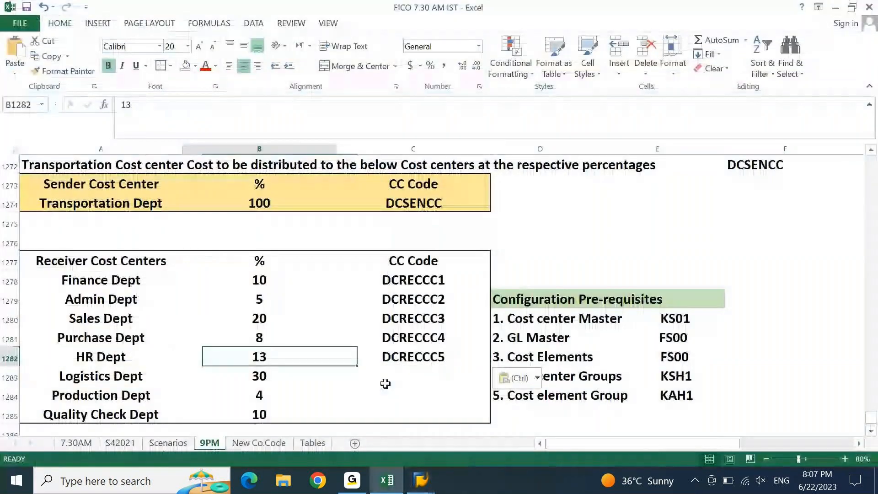
pyautogui.press('Left')
pyautogui.press('Down')
pyautogui.hotkey('ctrl', 'c')
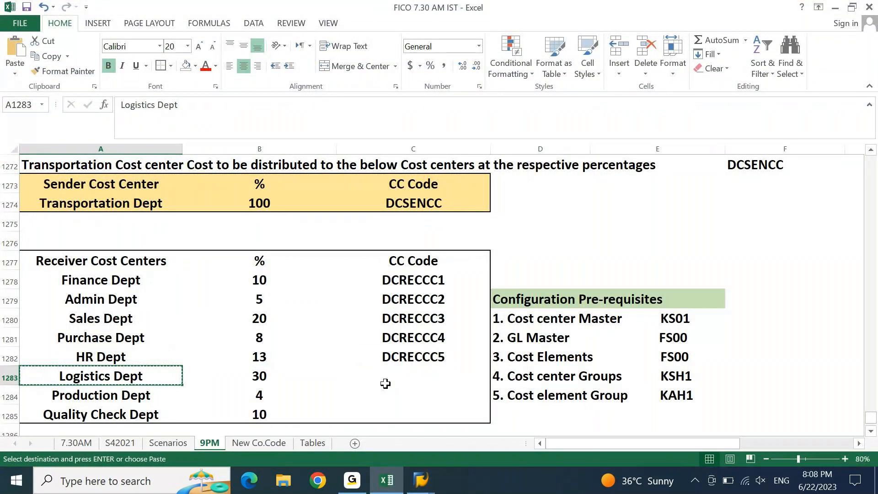
pyautogui.hotkey('alt', 'Tab')
pyautogui.hotkey('ctrl', 'v')
pyautogui.press('Down')
pyautogui.hotkey('ctrl', 'Left')
pyautogui.hotkey('ctrl', 'shift', 'Right')
pyautogui.hotkey('ctrl', 'v')
pyautogui.hotkey('ctrl', 's')
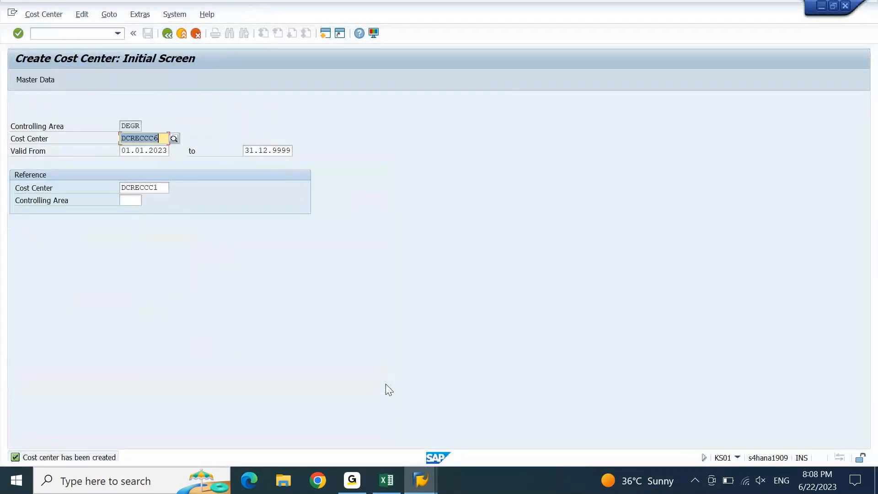
# Log DCRECCC6 in Excel C1283, copy Production Dept, and open DCRECCC7's basic data
pyautogui.hotkey('alt', 'Tab')
pyautogui.hotkey('alt', 'Tab')
pyautogui.press('Right')
pyautogui.hotkey('alt', 'Tab')
pyautogui.press('Right')
pyautogui.press('Right')
pyautogui.hotkey('ctrl', 'v')
pyautogui.press('Down')
pyautogui.press('Left')
pyautogui.press('Left')
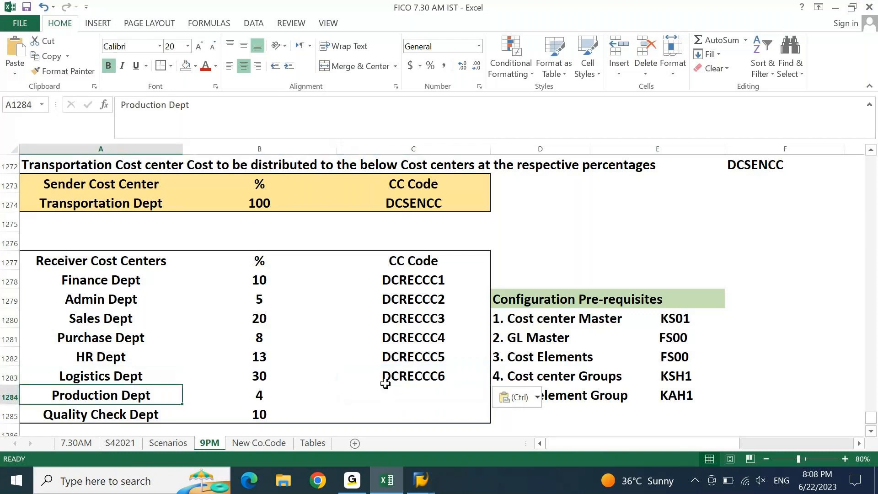
pyautogui.hotkey('ctrl', 'c')
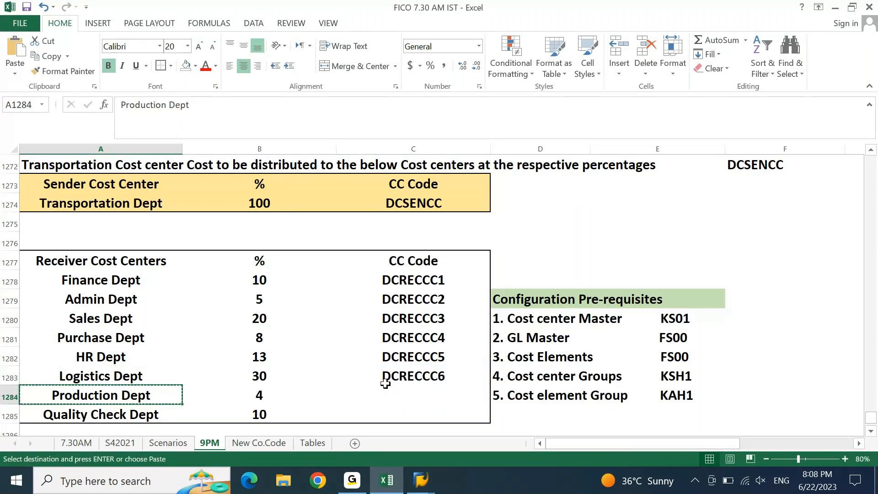
pyautogui.hotkey('alt', 'Tab')
pyautogui.press('Return')
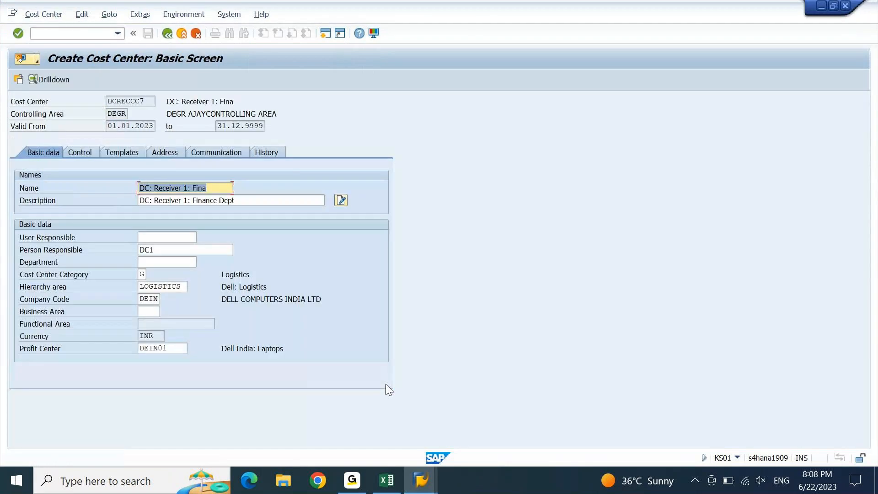
# Change the cost center name to 'DC: Receiver 7: Prod'
pyautogui.press('End')
pyautogui.hotkey('ctrl', 'shift', 'Left')
pyautogui.write('Prod')
pyautogui.hotkey('ctrl', 'Left')
pyautogui.hotkey('ctrl', 'Left')
pyautogui.hotkey('shift', 'Right')
pyautogui.write('7')
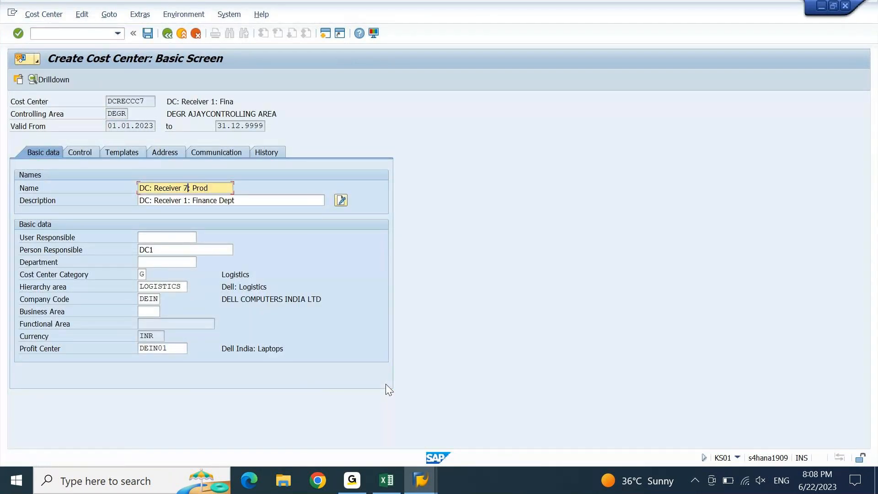
# Set the description to 'DC: Receiver 7: Production Dept' and save cost center DCRECCC7
pyautogui.press('Down')
pyautogui.hotkey('shift', 'Right')
pyautogui.press('BackSpace')
pyautogui.write('7')
pyautogui.hotkey('ctrl', 'Right')
pyautogui.hotkey('ctrl', 'shift', 'Right')
pyautogui.hotkey('ctrl', 'shift', 'Right')
pyautogui.hotkey('ctrl', 'v')
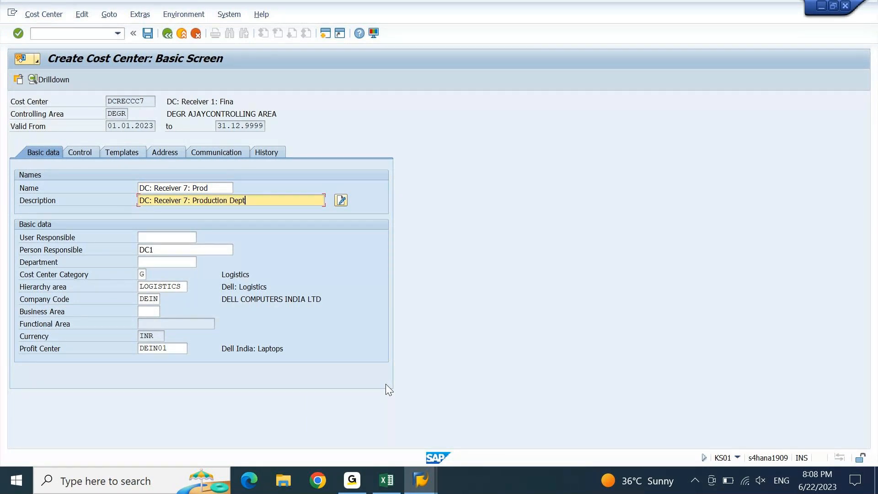
pyautogui.hotkey('ctrl', 's')
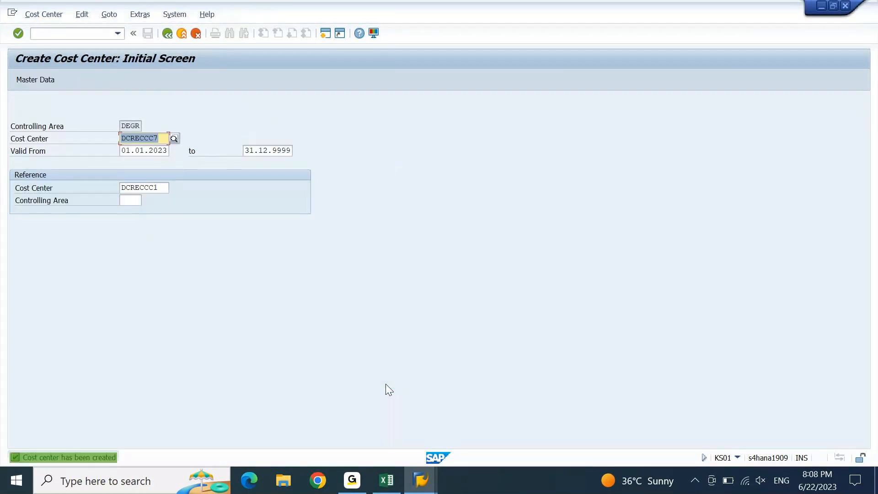
# Log DCRECCC7 beside Production Dept in Excel and copy the Quality Check Dept name
pyautogui.press('Right')
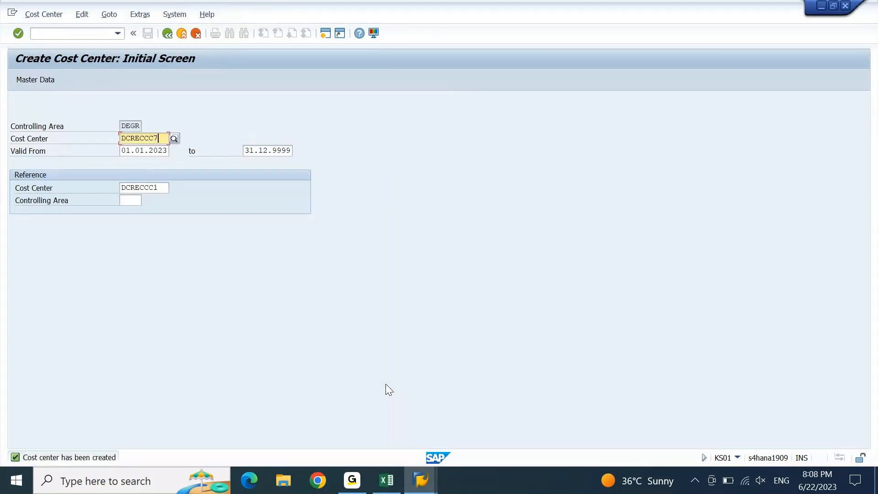
pyautogui.hotkey('alt', 'Tab')
pyautogui.click(385, 388)
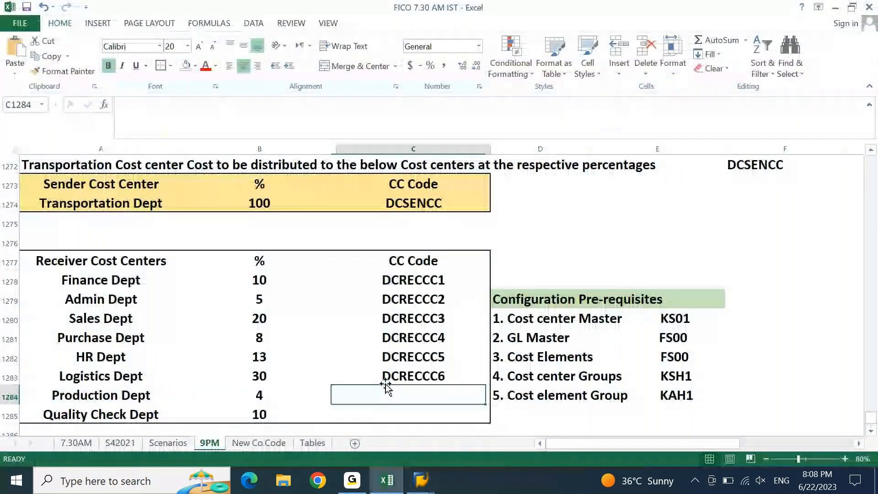
pyautogui.hotkey('ctrl', 'v')
pyautogui.press('Down')
pyautogui.press('Left')
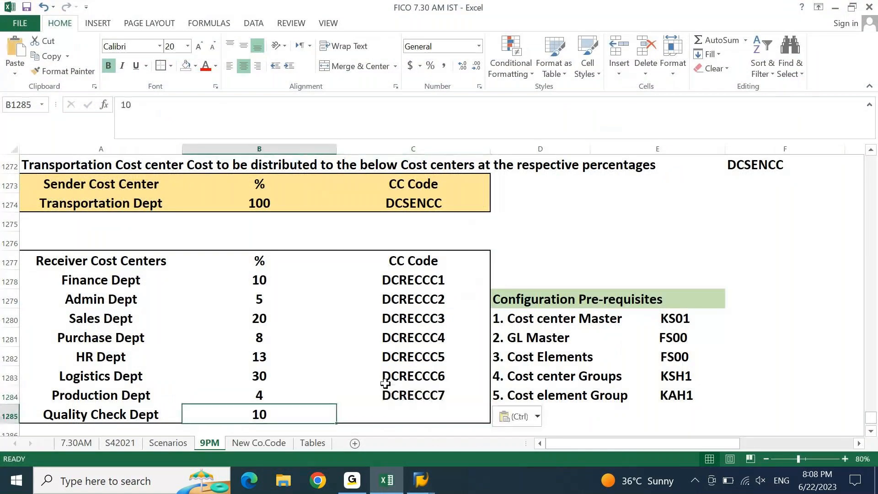
pyautogui.press('Left')
pyautogui.hotkey('ctrl', 'c')
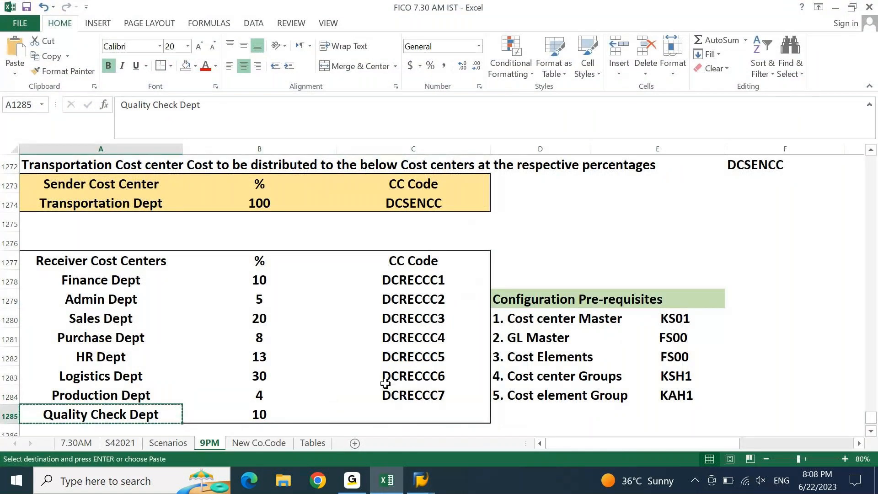
pyautogui.hotkey('alt', 'Tab')
# Change the cost center code to DCRECCC8 and proceed to its basic data
pyautogui.press('BackSpace')
pyautogui.write('8')
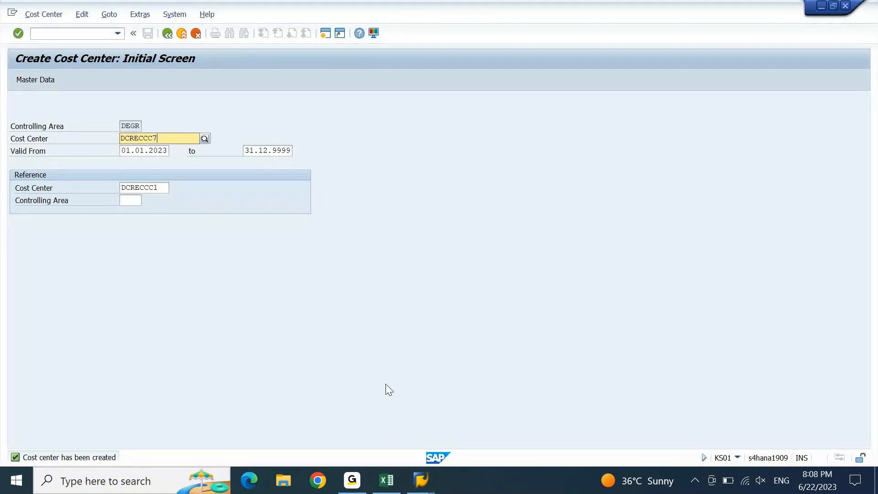
pyautogui.press('Return')
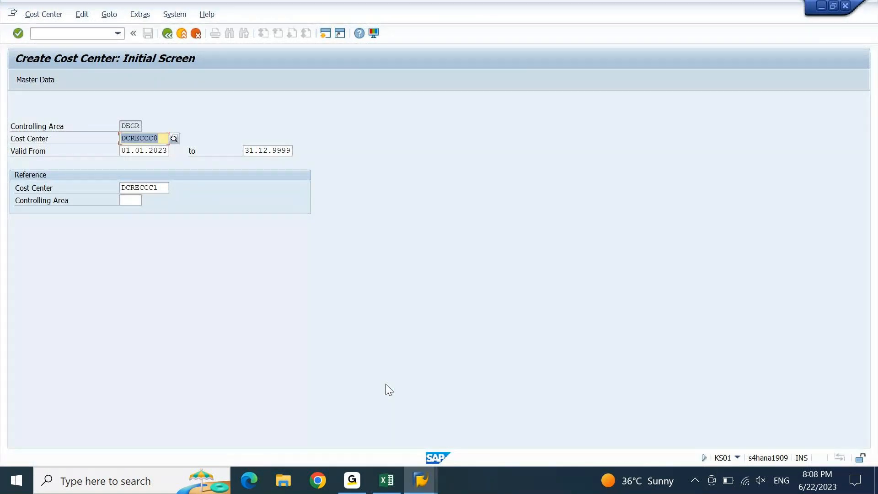
pyautogui.press('Return')
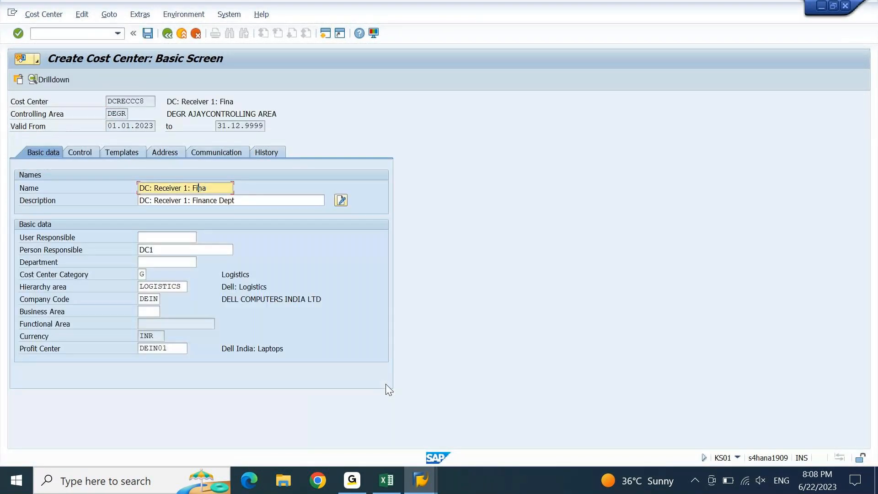
# Set name 'DC: Receiver 8: Qual' and description 'DC: Receiver 8: Quality Check Dept', then save
pyautogui.write('8')
pyautogui.press('Right')
pyautogui.press('Right')
pyautogui.hotkey('shift', 'End')
pyautogui.write('Qual')
pyautogui.press('Tab')
pyautogui.hotkey('ctrl', 'Right')
pyautogui.hotkey('ctrl', 'Right')
pyautogui.hotkey('shift', 'Right')
pyautogui.write('8')
pyautogui.press('Right')
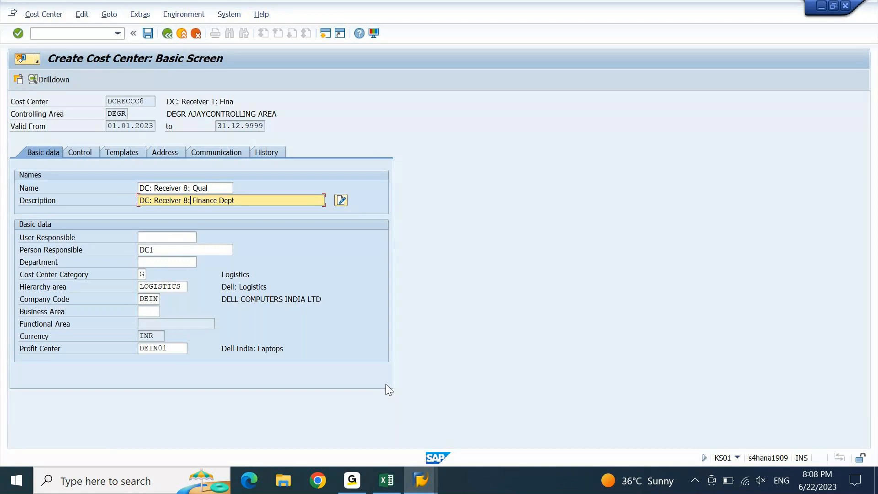
pyautogui.hotkey('shift', 'End')
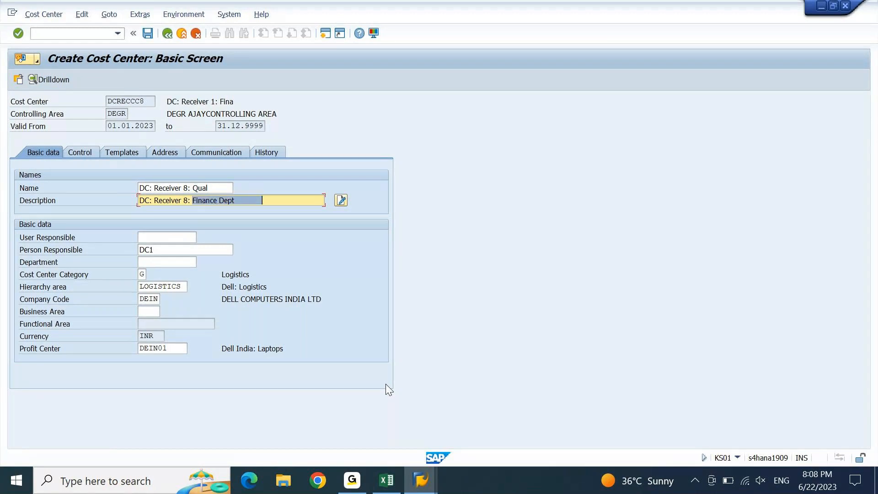
pyautogui.hotkey('ctrl', 'v')
pyautogui.hotkey('ctrl', 's')
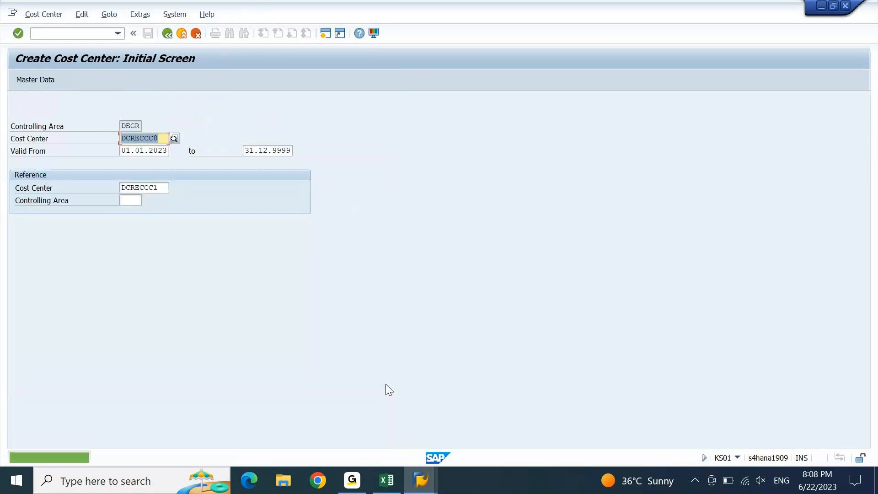
# Paste code DCRECCC8 beside Quality Check Dept in the Excel list
pyautogui.press('Right')
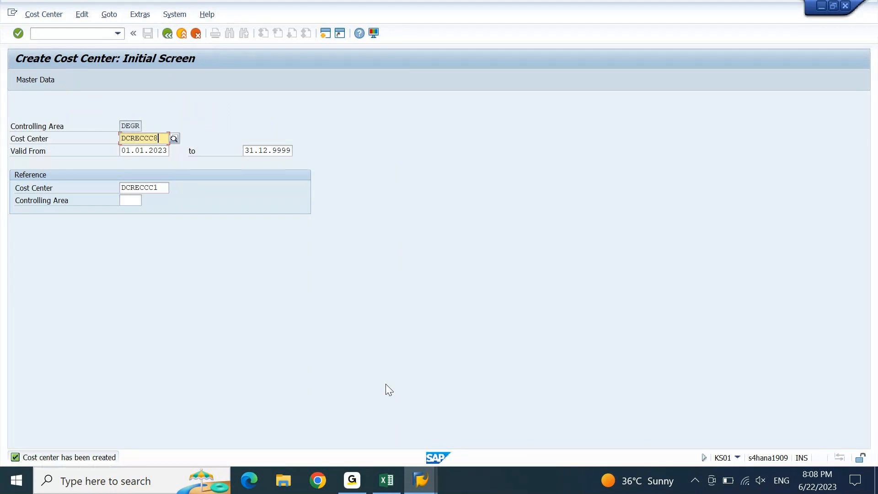
pyautogui.hotkey('alt', 'Tab')
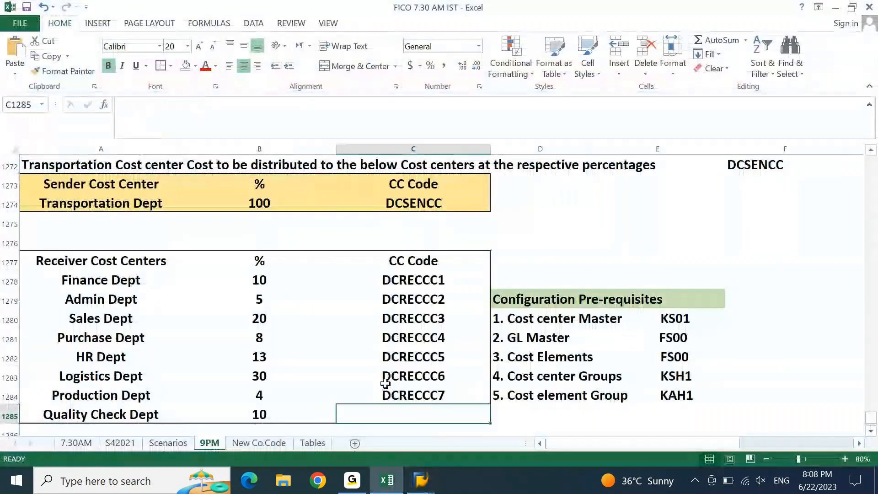
pyautogui.hotkey('ctrl', 'v')
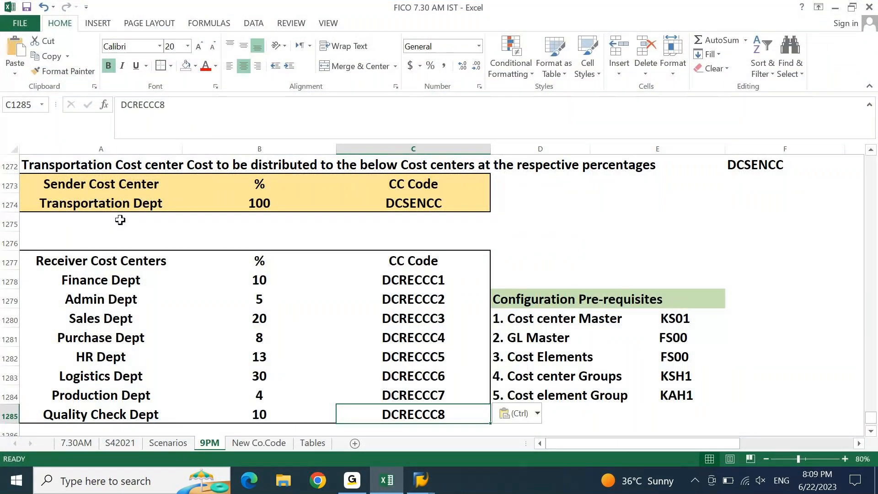
# Fill the A1277:C1285 receiver table with Green, Accent 6, Lighter 60%
pyautogui.moveTo(43, 268); pyautogui.dragTo(391, 412)
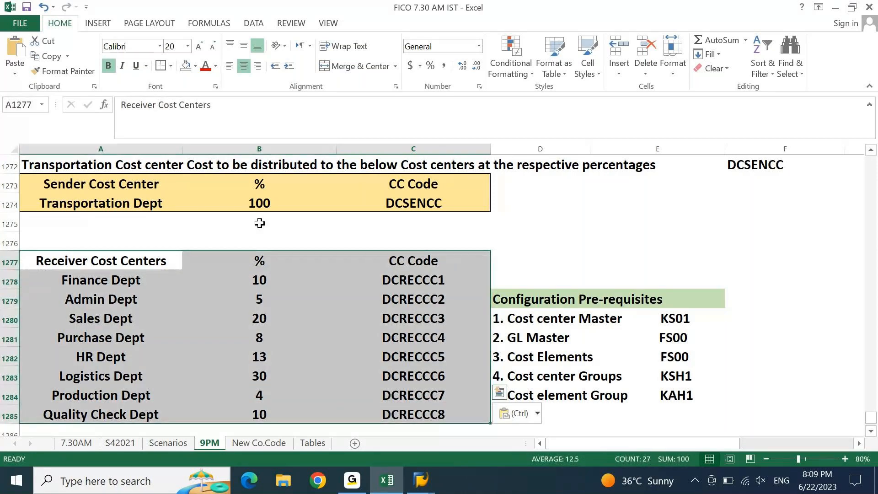
pyautogui.click(196, 65)
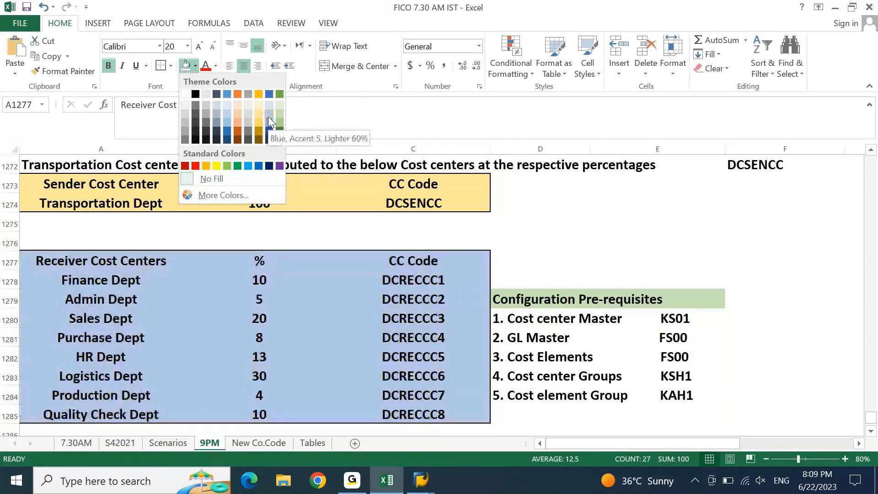
pyautogui.click(279, 114)
pyautogui.click(486, 231)
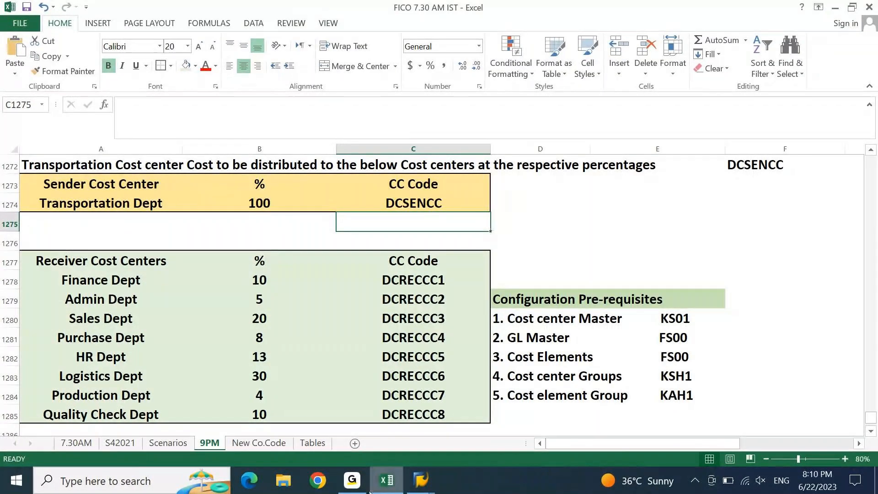
# Return to the workbook and move down to the prerequisites list
pyautogui.click(350, 491)
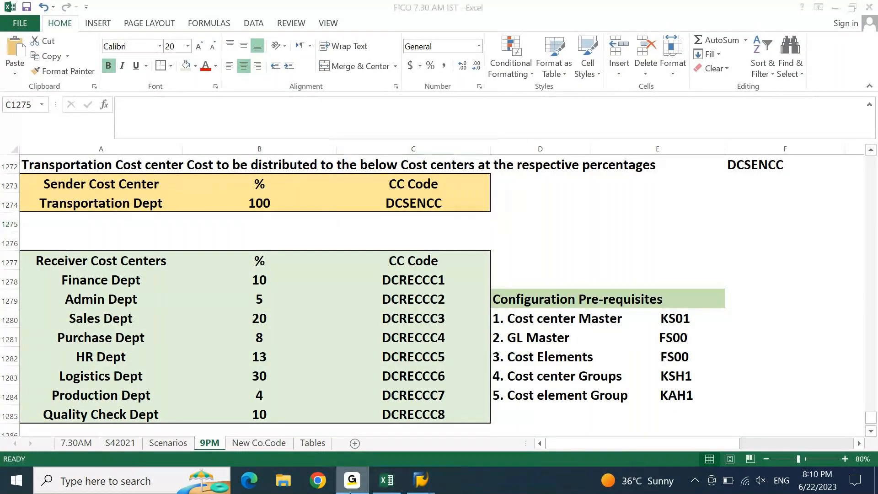
pyautogui.click(351, 490)
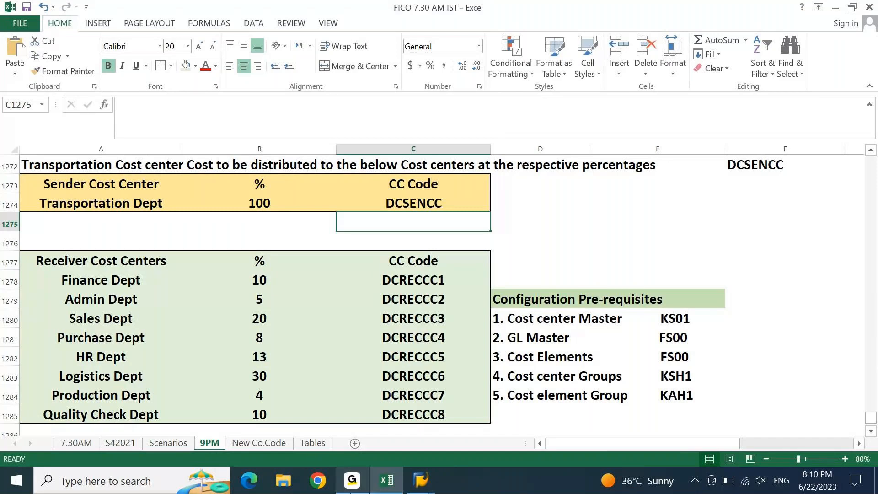
pyautogui.press('Down')
pyautogui.press('Down')
pyautogui.press('Down')
pyautogui.press('Down')
pyautogui.press('Right')
pyautogui.press('Right')
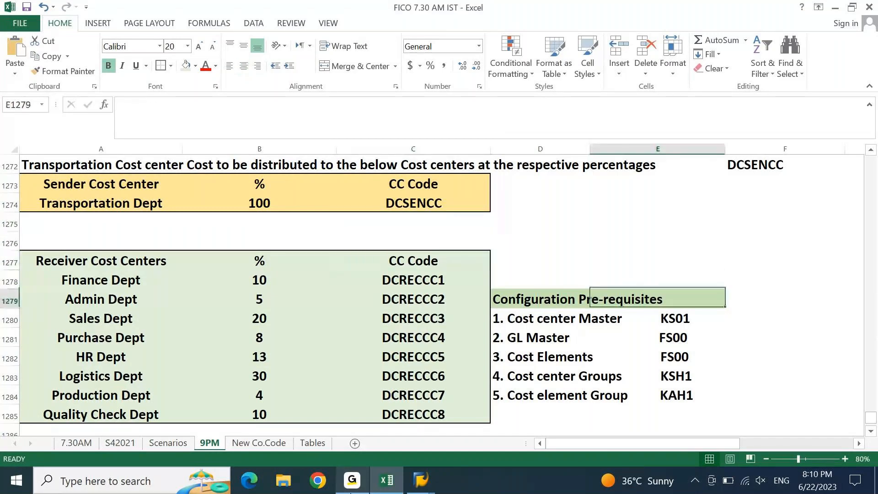
pyautogui.press('Down')
# Mark the Cost center Master prerequisite as OK
pyautogui.press('Right')
pyautogui.write('X')
pyautogui.press('Return')
pyautogui.press('Up')
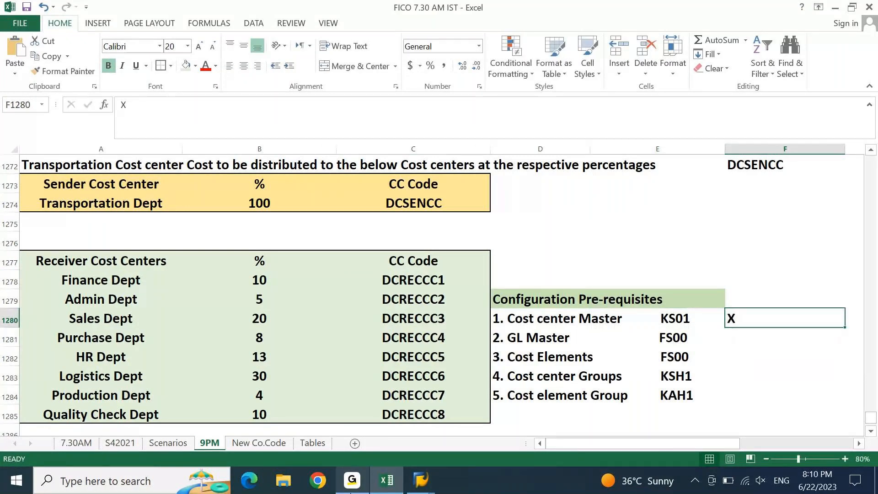
pyautogui.press('Delete')
pyautogui.write('OK')
pyautogui.press('Return')
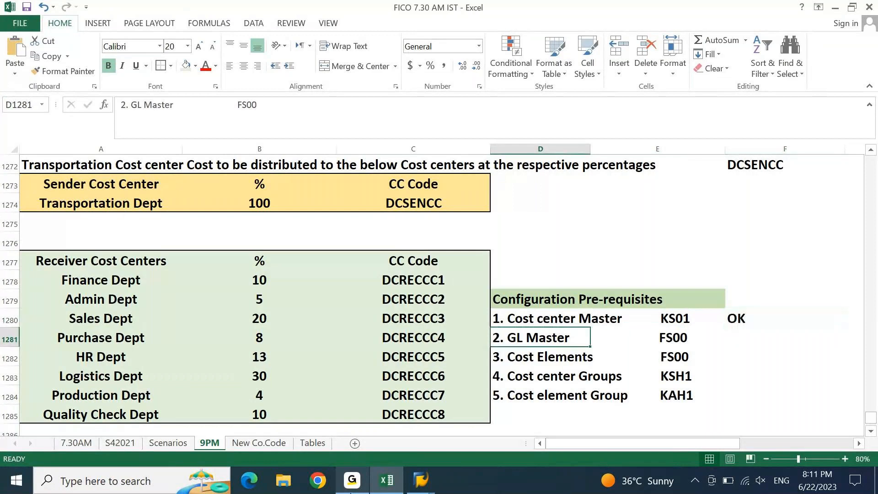
# Insert a blank row above Driver Salary in the expenses list
pyautogui.press('Down')
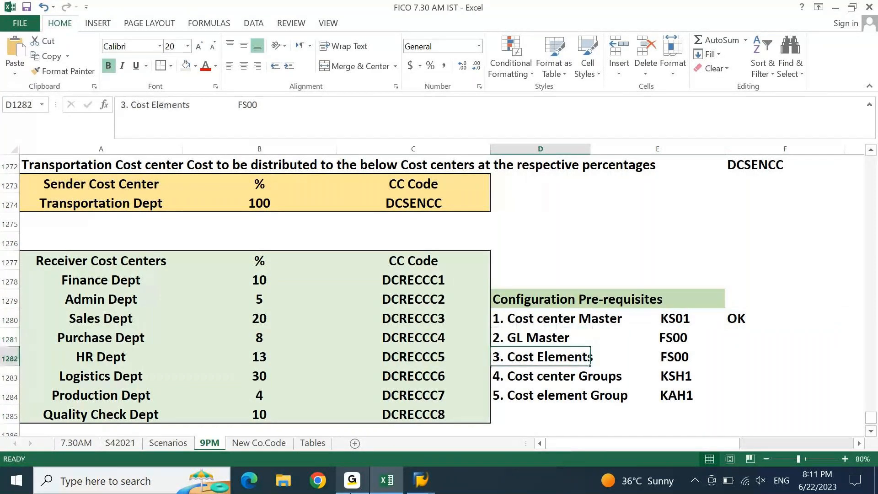
pyautogui.press('Down')
pyautogui.press('Down')
pyautogui.press('Down')
pyautogui.press('Down')
pyautogui.press('Down')
pyautogui.press('Down')
pyautogui.press('Down')
pyautogui.press('Down')
pyautogui.press('Down')
pyautogui.press('Down')
pyautogui.press('Left')
pyautogui.press('Left')
pyautogui.press('Left')
pyautogui.press('Up')
pyautogui.press('Up')
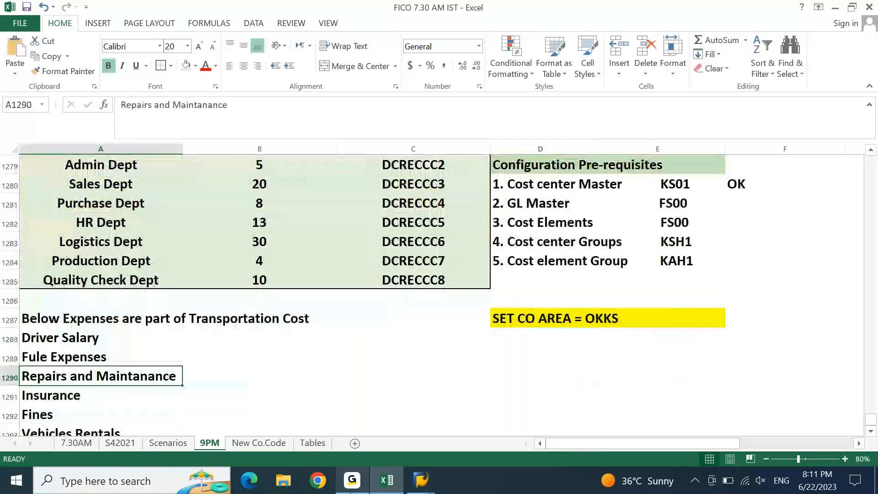
pyautogui.press('Up')
pyautogui.press('Up')
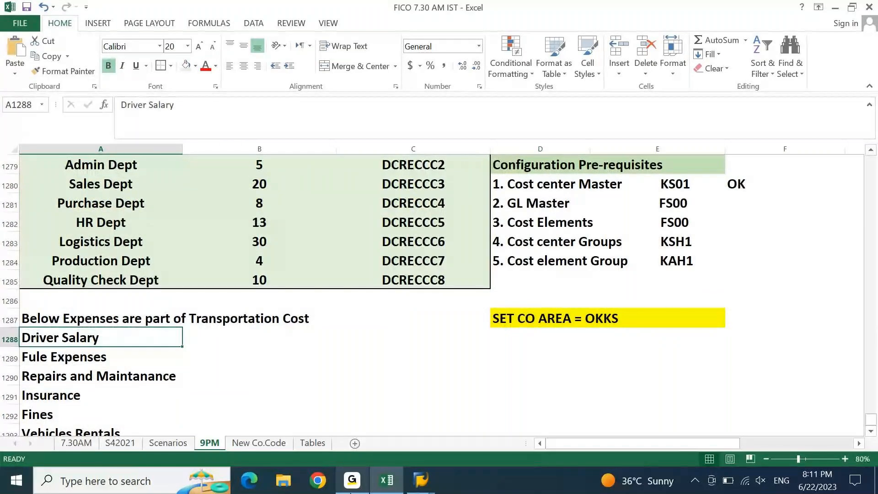
pyautogui.press('Down')
pyautogui.press('Down')
pyautogui.press('Down')
pyautogui.press('Down')
pyautogui.press('Down')
pyautogui.press('Down')
pyautogui.press('Down')
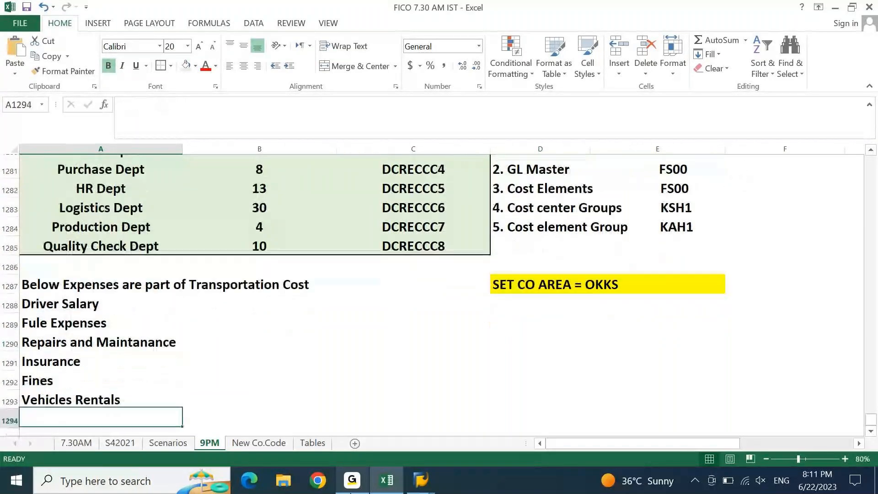
pyautogui.press('Down')
pyautogui.press('Up')
pyautogui.press('Up')
pyautogui.press('Up')
pyautogui.press('Up')
pyautogui.press('Up')
pyautogui.press('Up')
pyautogui.press('Up')
pyautogui.press('Up')
pyautogui.hotkey('shift', 'space')
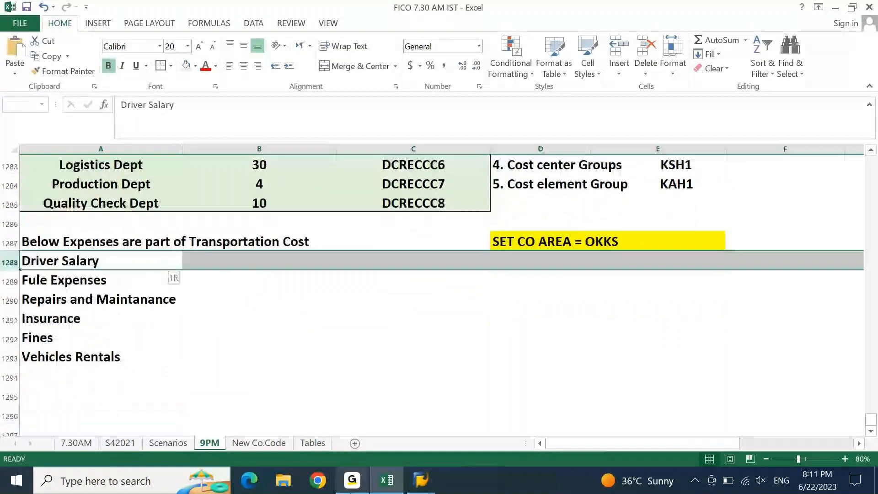
pyautogui.hotkey('ctrl', 'shift', '+')
# Enter the headings 'GL/Cost Elements Master' and 'GL/CE Code' in the new row
pyautogui.write('G')
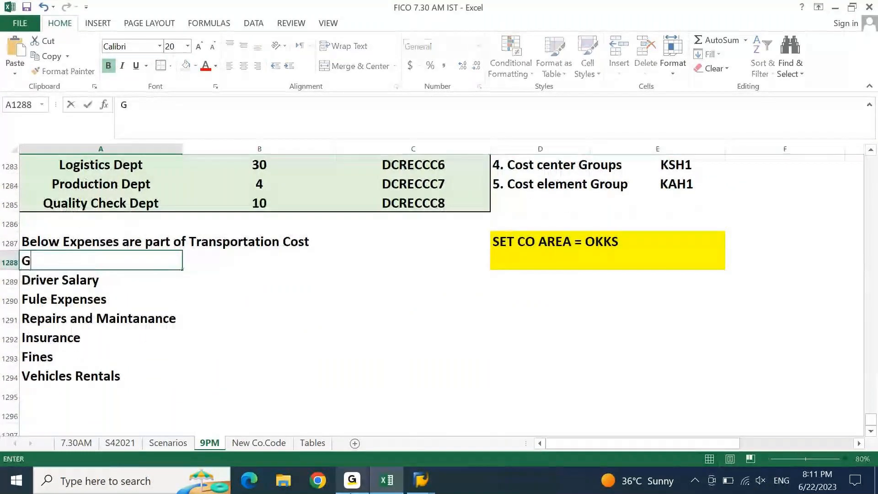
pyautogui.write('L/Cost ELee')
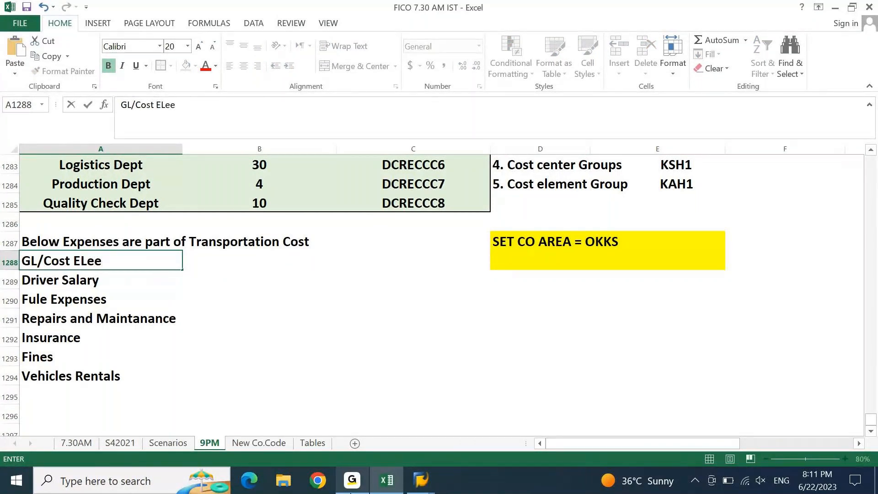
pyautogui.press('BackSpace')
pyautogui.write('ments Master')
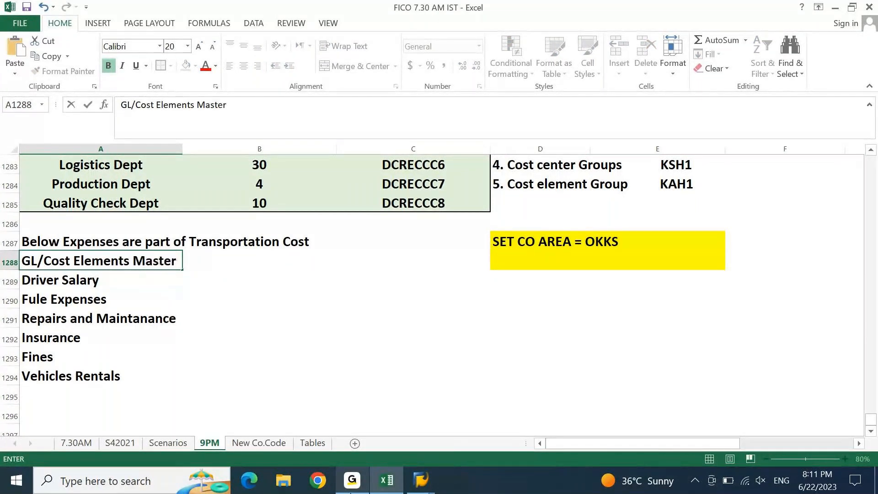
pyautogui.press('Tab')
pyautogui.write('GL')
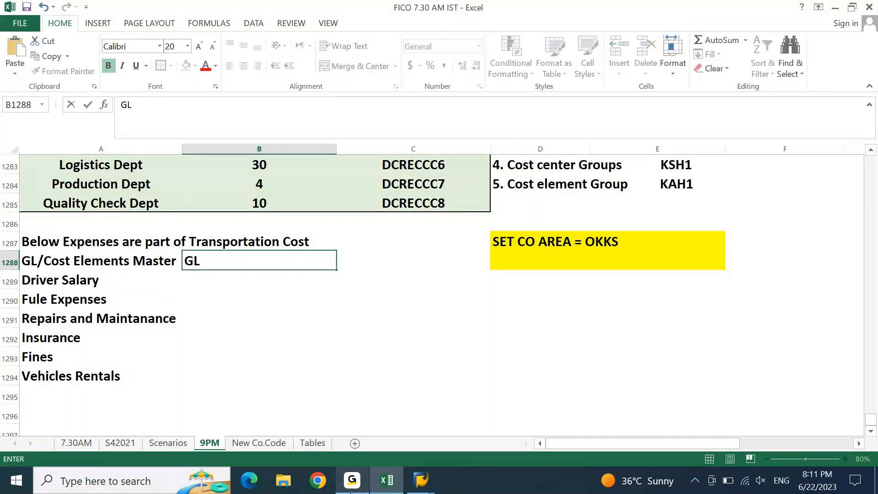
pyautogui.write('/CE Code')
pyautogui.press('Tab')
# Select the transportation expenses heading rows, then deselect by clicking the GL/CE Code cell
pyautogui.press('Left')
pyautogui.press('Left')
pyautogui.press('Up')
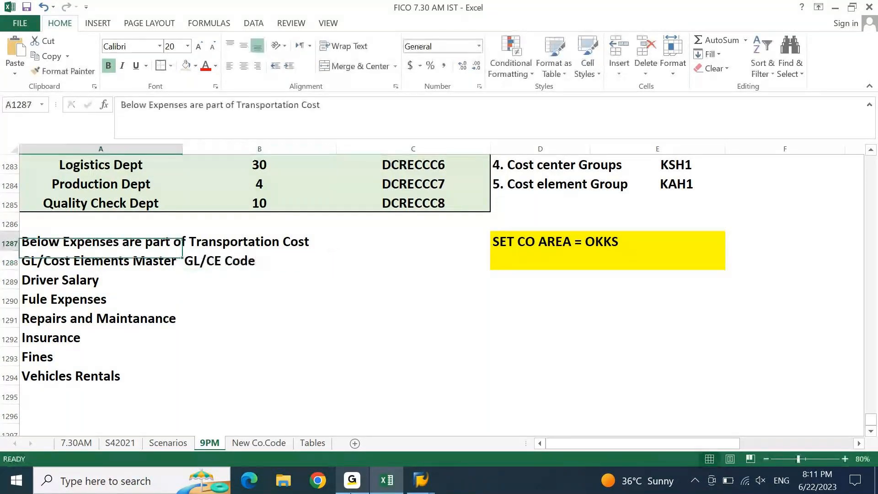
pyautogui.hotkey('shift', 'Right')
pyautogui.hotkey('shift', 'Right')
pyautogui.hotkey('shift', 'Down')
pyautogui.hotkey('shift', 'Down')
pyautogui.hotkey('shift', 'Down')
pyautogui.hotkey('shift', 'Down')
pyautogui.hotkey('shift', 'Down')
pyautogui.hotkey('shift', 'Down')
pyautogui.hotkey('shift', 'Down')
pyautogui.hotkey('shift', 'Down')
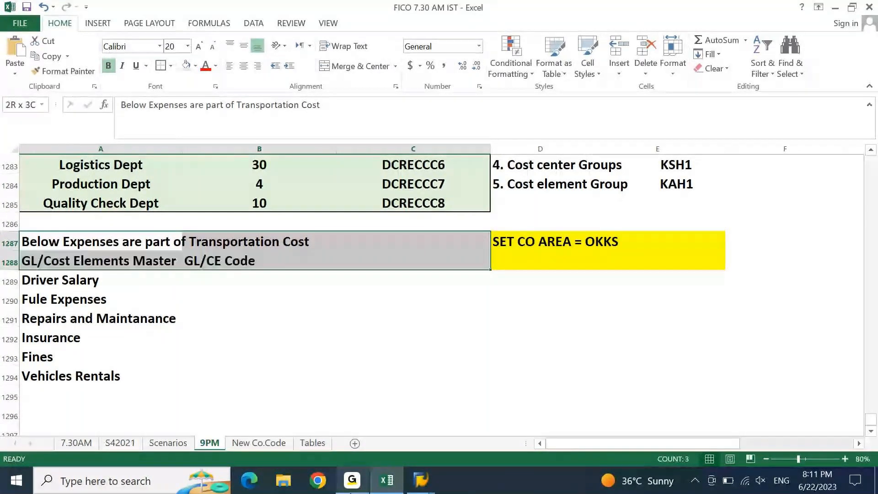
pyautogui.click(211, 270)
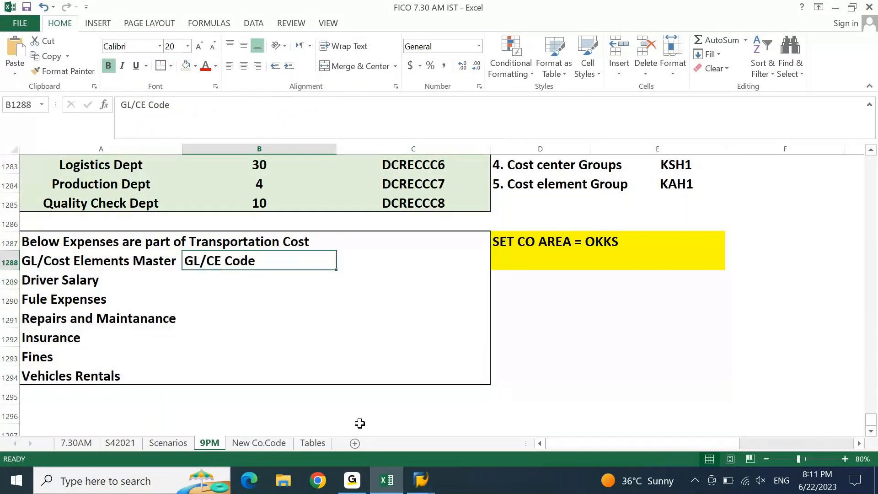
pyautogui.moveTo(420, 482)
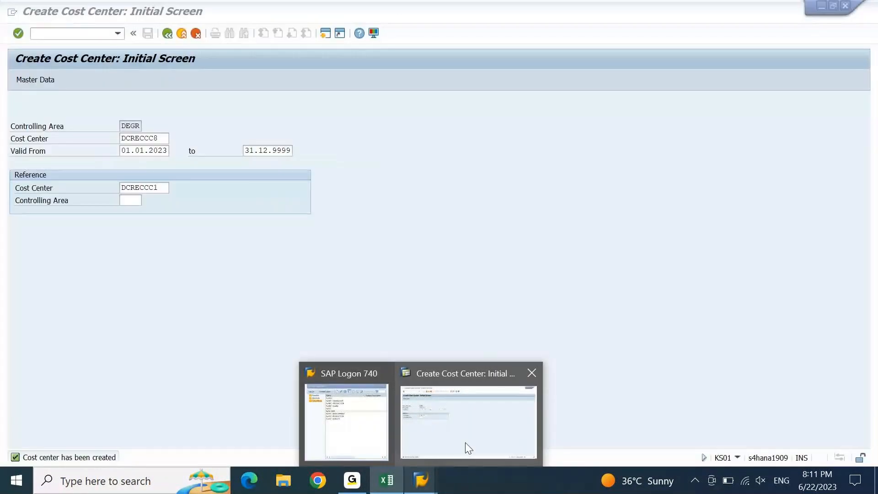
# Run transaction /nFS00 for central G/L account editing
pyautogui.click(466, 446)
pyautogui.click(59, 35)
pyautogui.write('/nfs00')
pyautogui.press('Return')
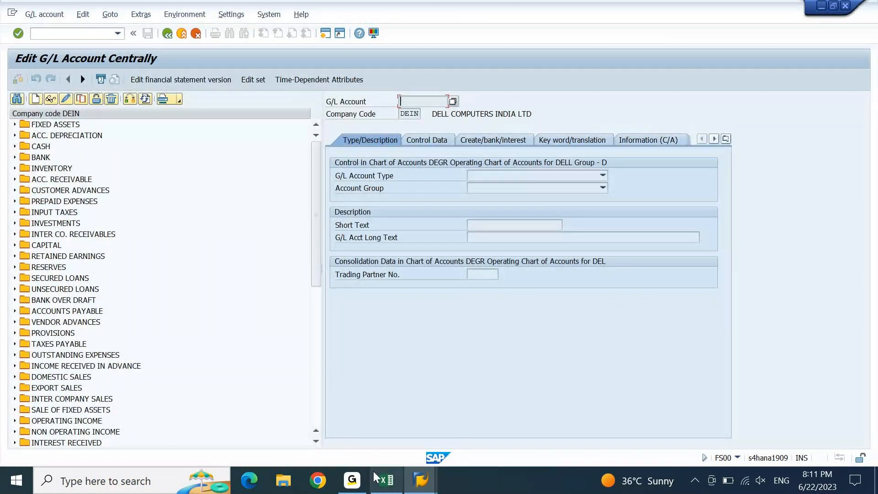
# Expand MISC EXPENSES, select account 44800000 and start copying it
pyautogui.click(381, 484)
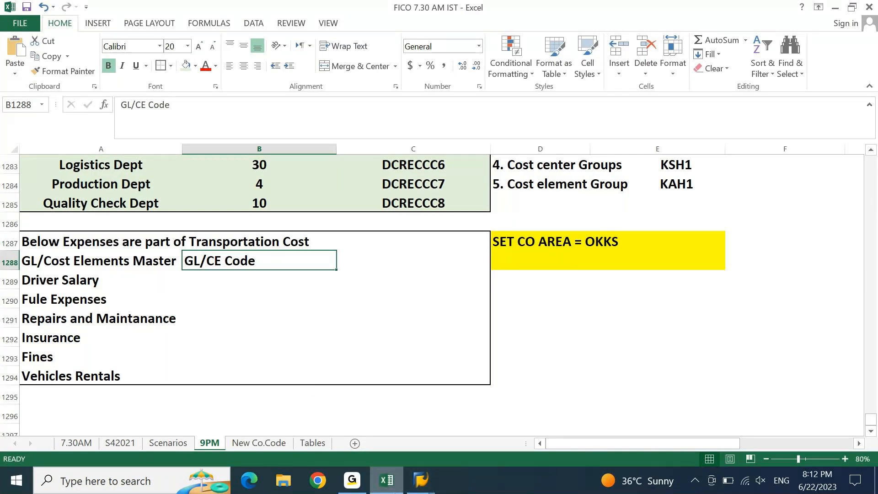
pyautogui.click(388, 489)
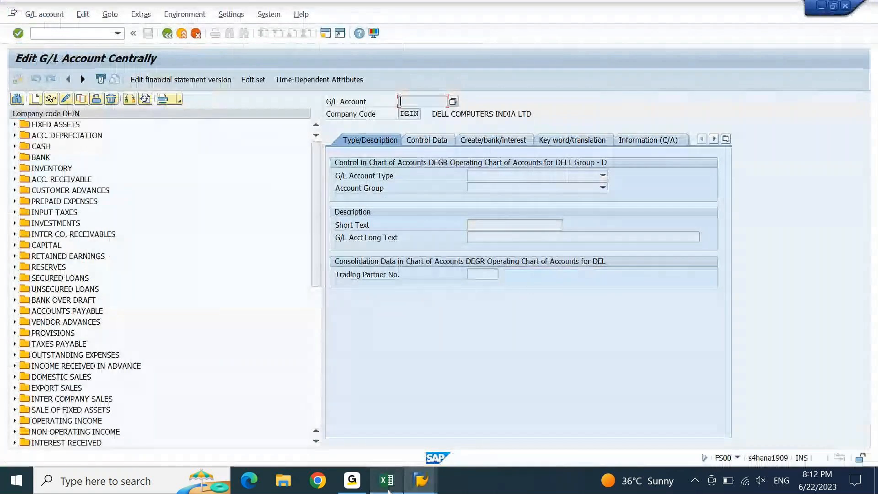
pyautogui.click(317, 392)
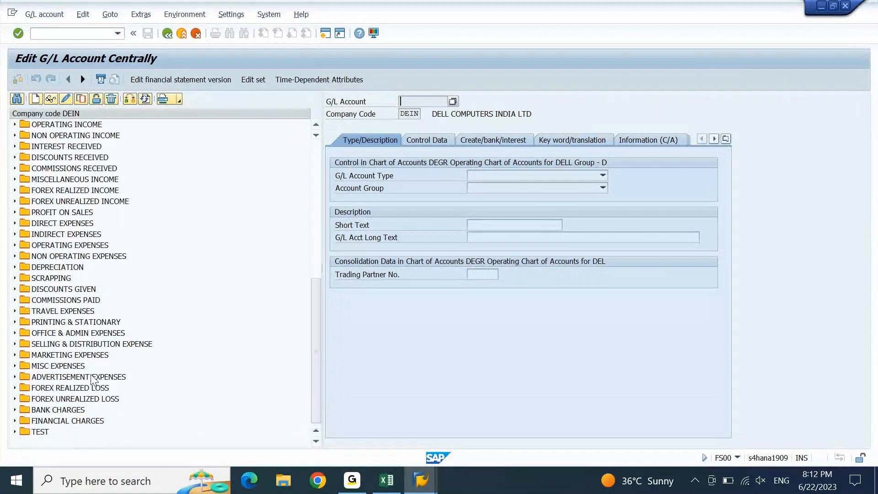
pyautogui.click(15, 366)
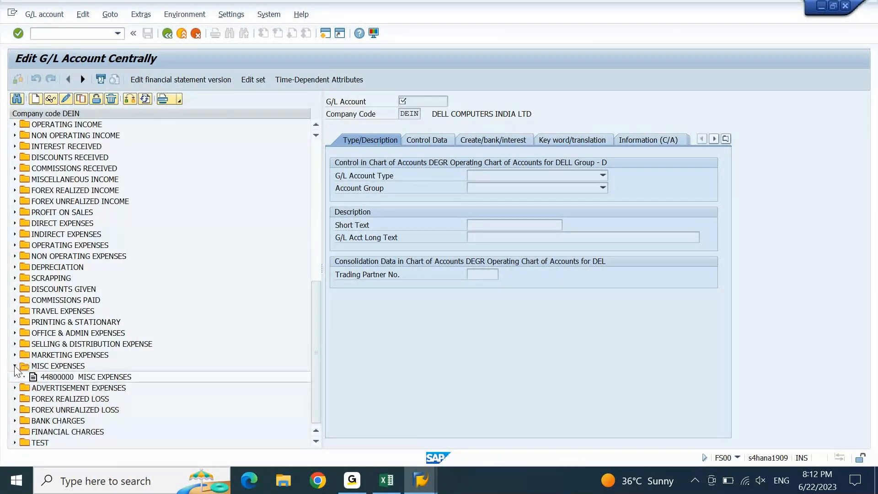
pyautogui.click(62, 378)
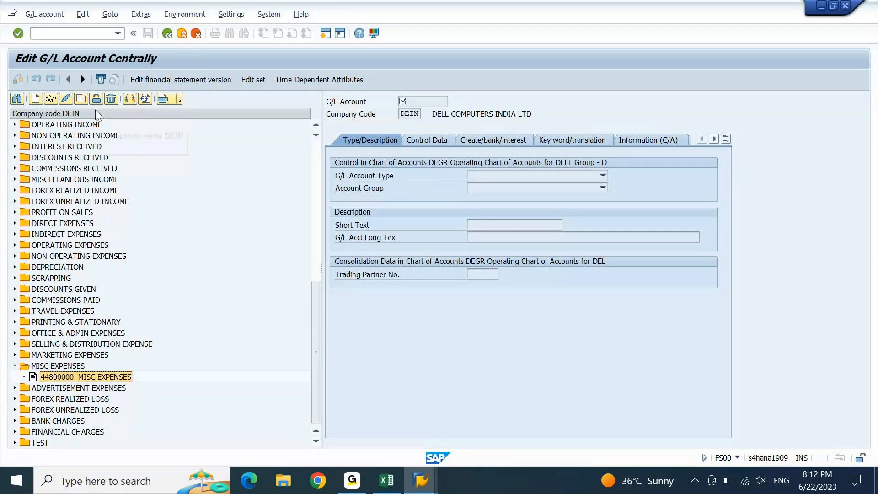
pyautogui.click(82, 101)
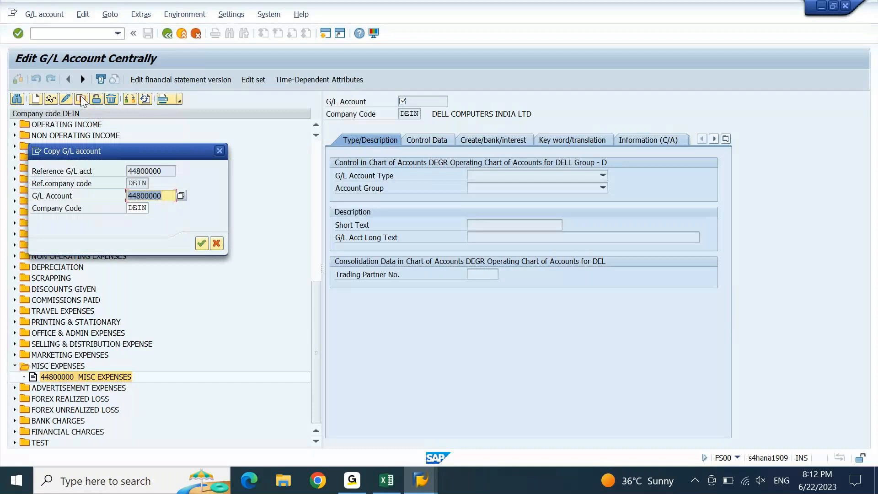
# Set the copy target account number to 44800001
pyautogui.click(172, 192)
pyautogui.press('BackSpace')
pyautogui.write('1')
pyautogui.press('Return')
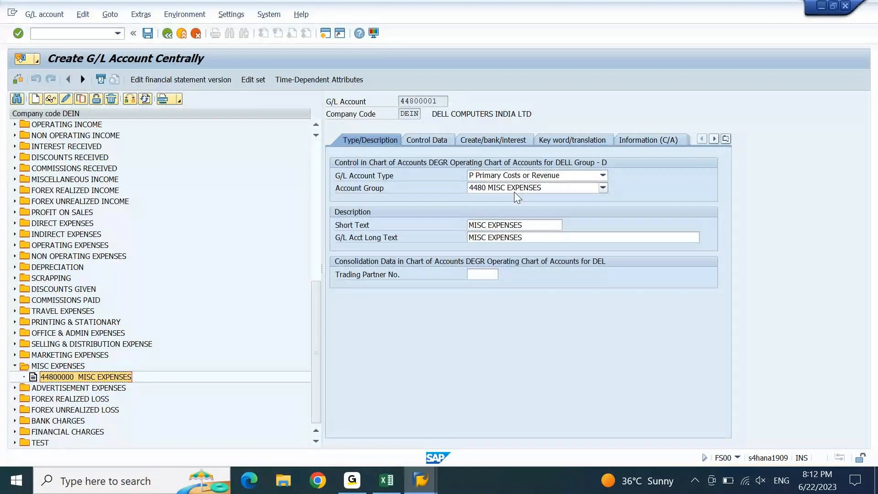
# Copy the Driver Salary label from the Excel expense list
pyautogui.hotkey('alt', 'Tab')
pyautogui.click(41, 279)
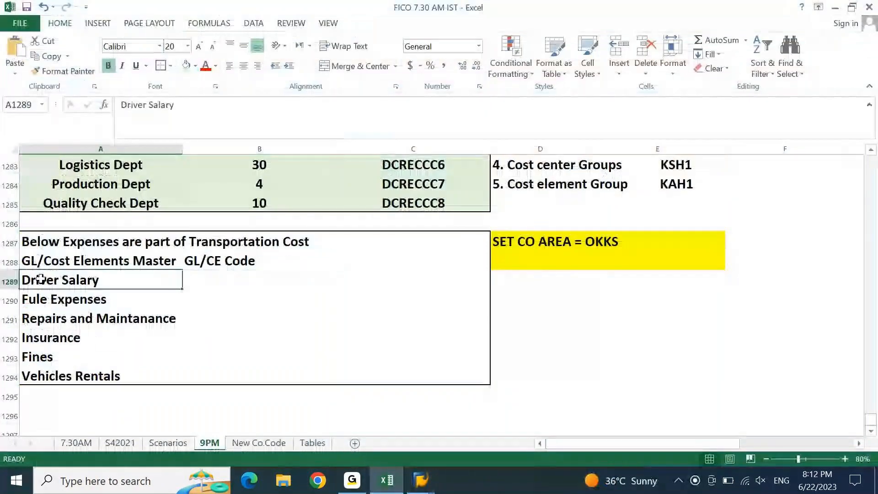
pyautogui.hotkey('ctrl', 'c')
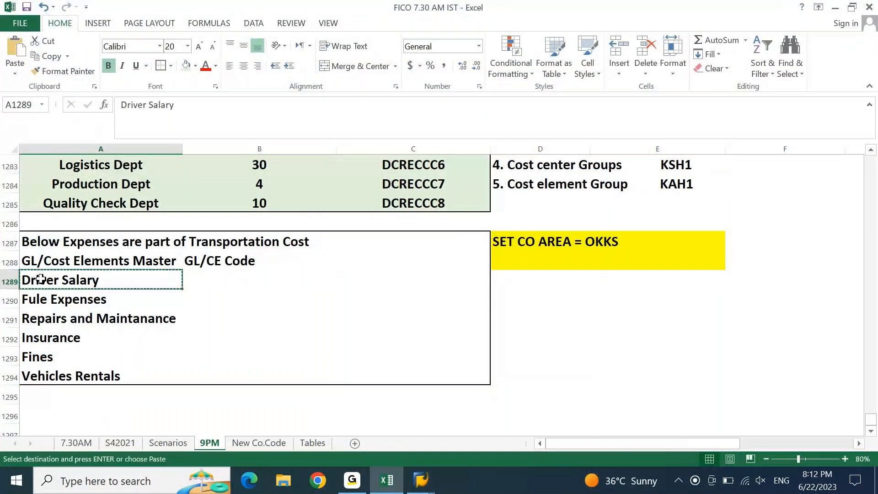
pyautogui.hotkey('alt', 'Tab')
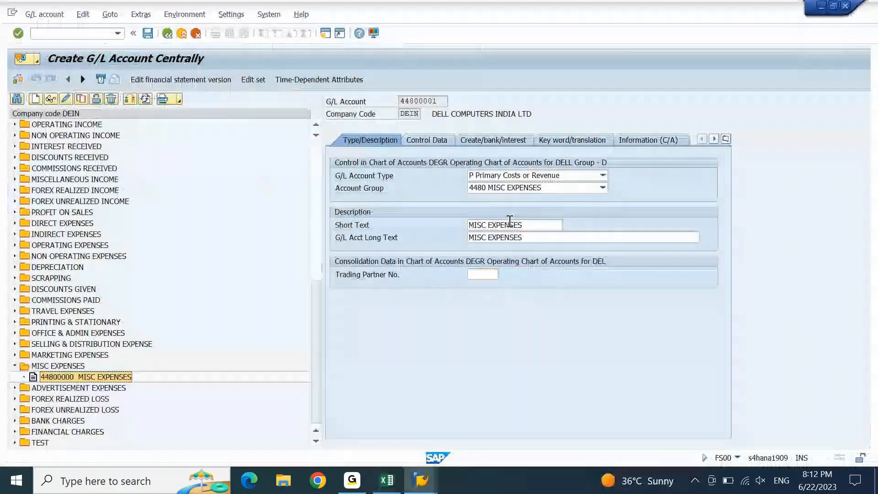
# Enter 'DC: Driver Salary' as the account's Short Text and Long Text
pyautogui.moveTo(524, 225); pyautogui.dragTo(437, 246)
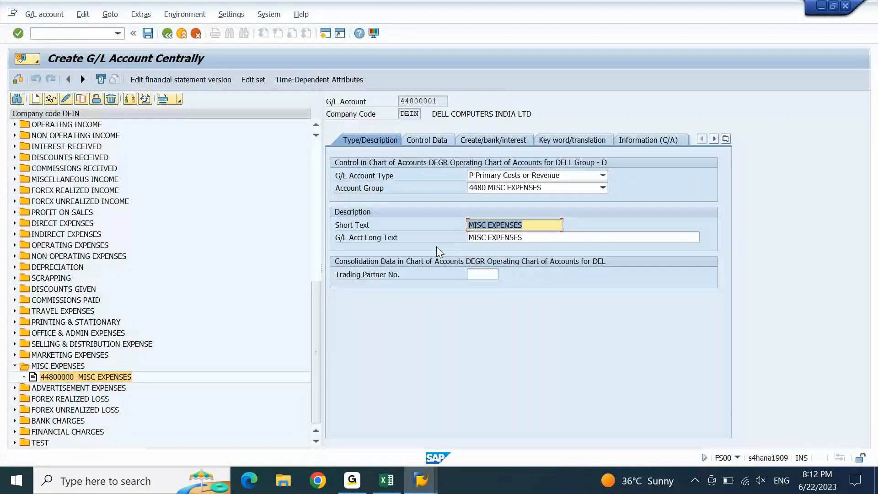
pyautogui.write('DC:')
pyautogui.hotkey('ctrl', 'v')
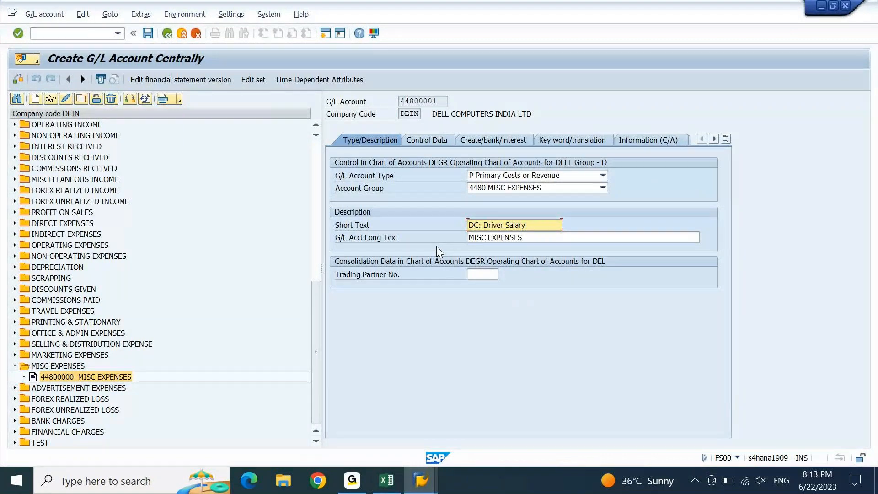
pyautogui.press('Tab')
pyautogui.write('dc')
pyautogui.press('BackSpace')
pyautogui.press('BackSpace')
pyautogui.write('DC')
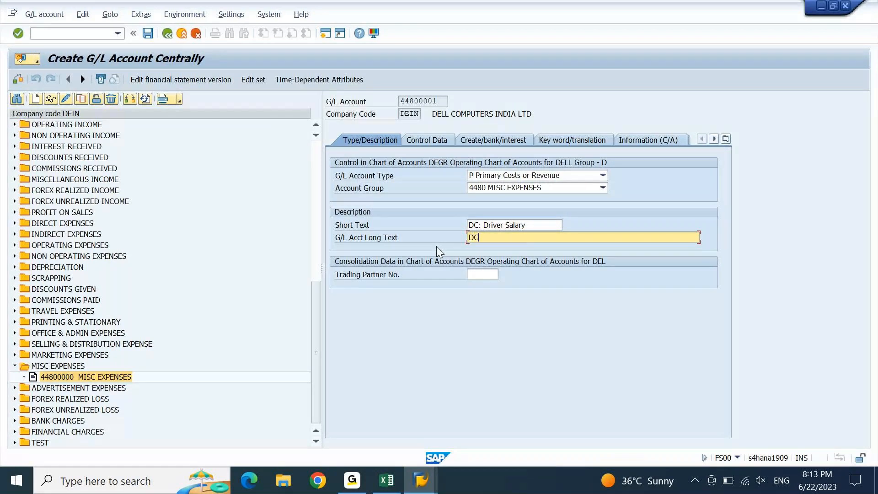
pyautogui.hotkey('ctrl', 'v')
# Review the Control Data and creation tabs, then save account 44800001
pyautogui.click(426, 140)
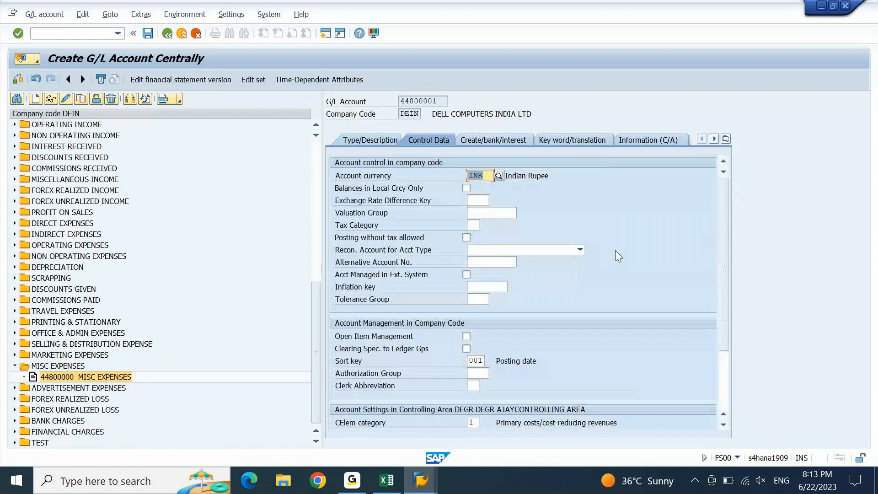
pyautogui.moveTo(722, 237); pyautogui.dragTo(723, 340)
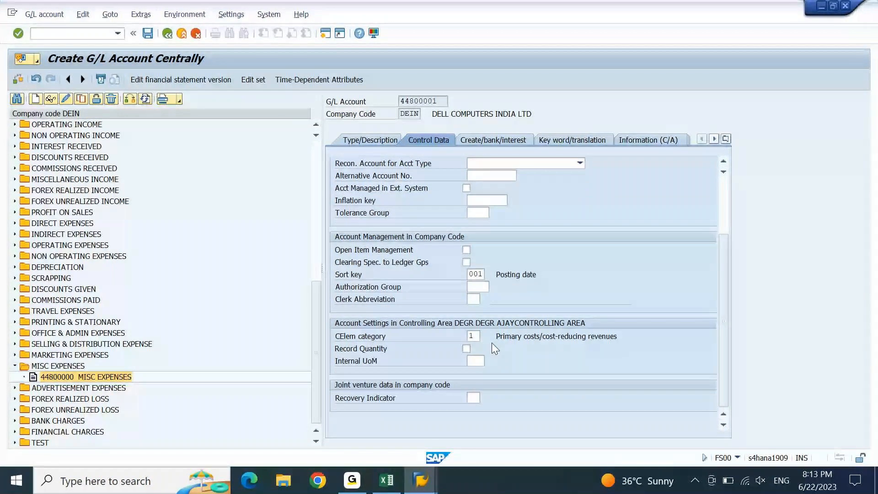
pyautogui.click(481, 140)
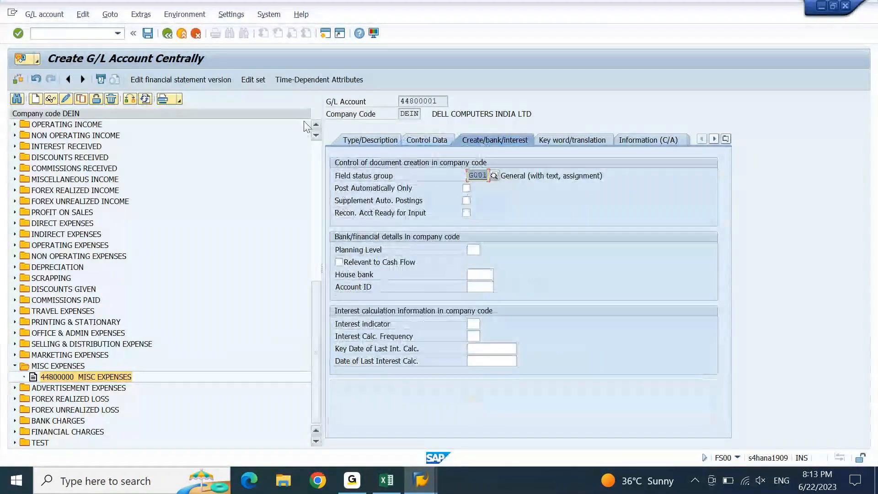
pyautogui.click(151, 37)
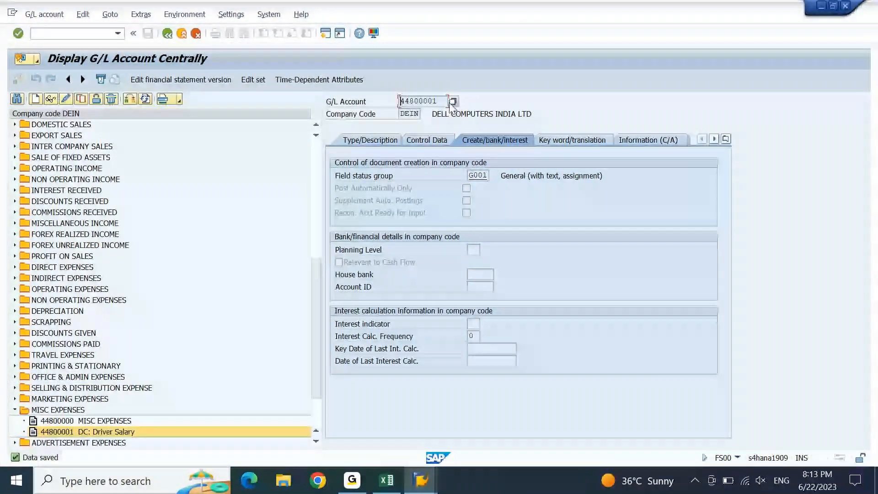
pyautogui.moveTo(444, 103); pyautogui.dragTo(373, 111)
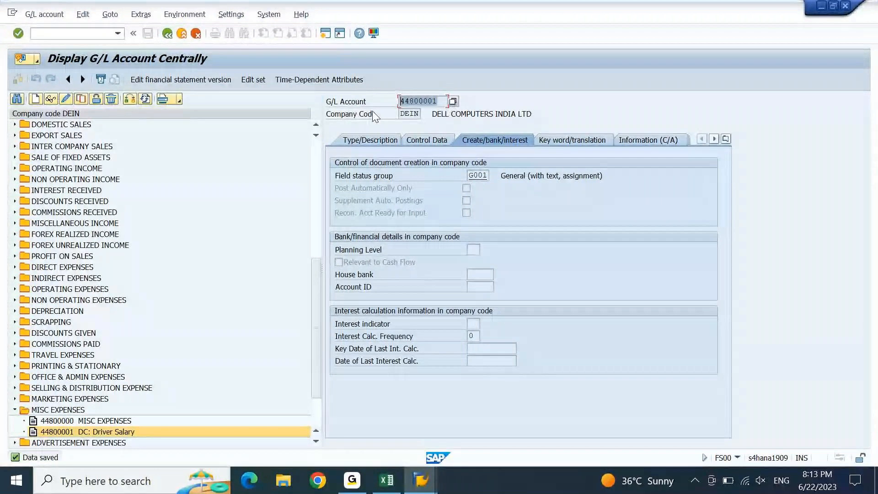
# Paste 44800001 into B1289 beside Driver Salary and copy the Fule Expenses label
pyautogui.hotkey('ctrl', 'c')
pyautogui.click(390, 481)
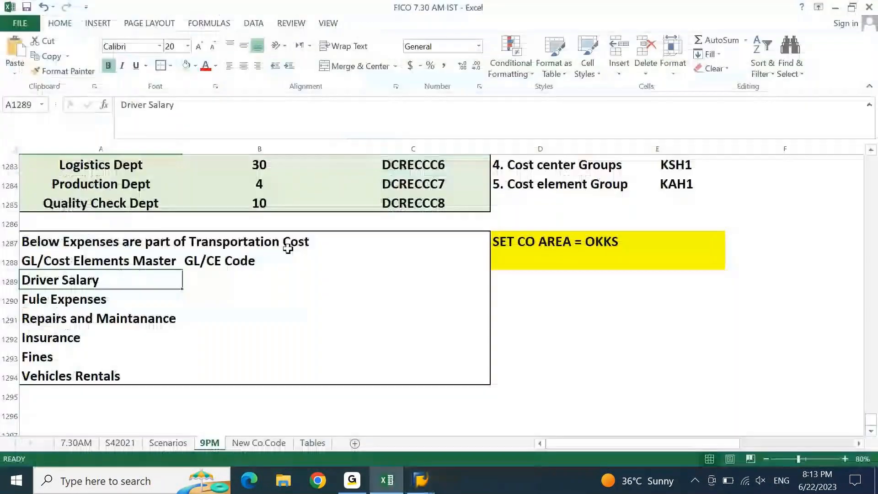
pyautogui.click(215, 283)
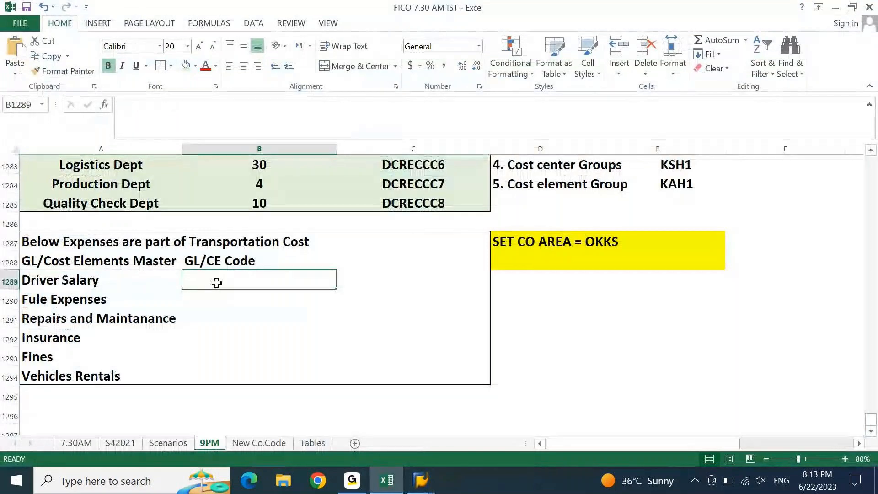
pyautogui.hotkey('ctrl', 'v')
pyautogui.press('Down')
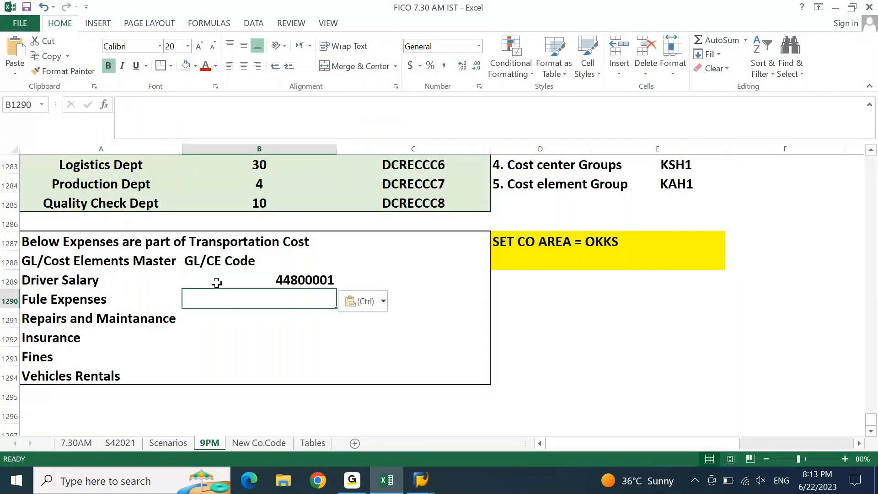
pyautogui.press('Left')
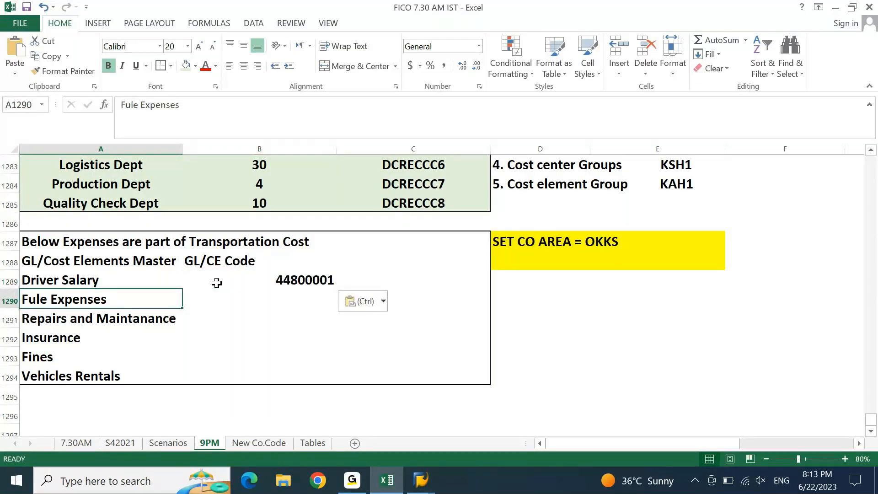
pyautogui.hotkey('ctrl', 'c')
pyautogui.moveTo(421, 481)
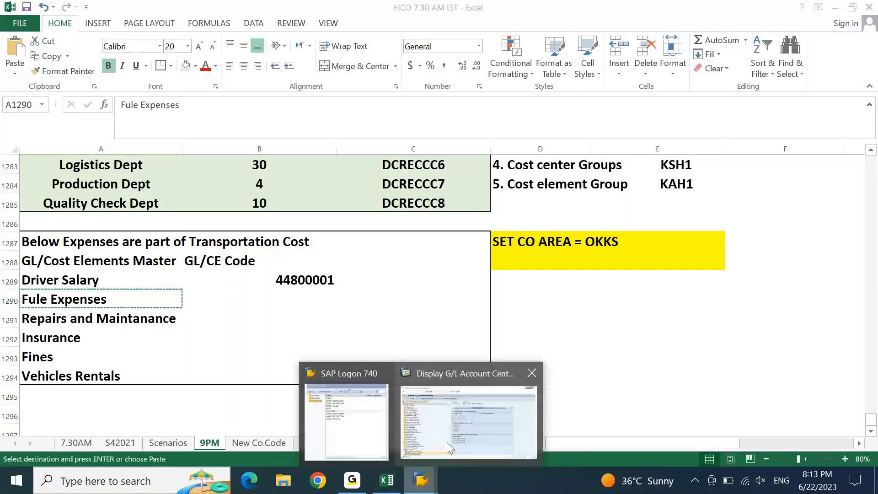
pyautogui.click(448, 446)
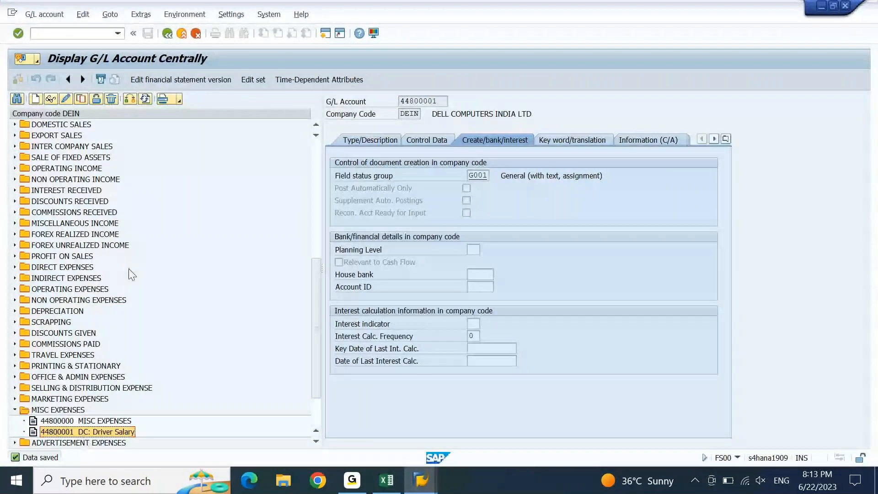
# Copy account 44800001 to new account 44800002
pyautogui.click(83, 101)
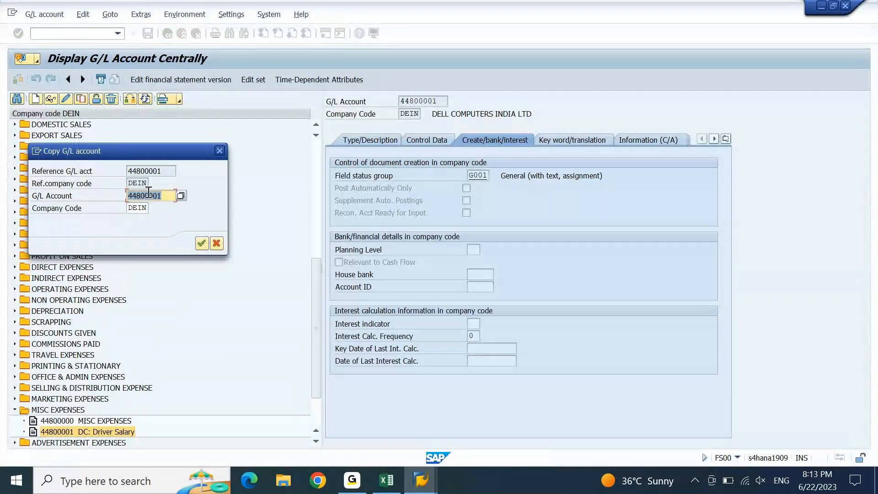
pyautogui.click(173, 198)
pyautogui.press('BackSpace')
pyautogui.write('2')
pyautogui.press('Return')
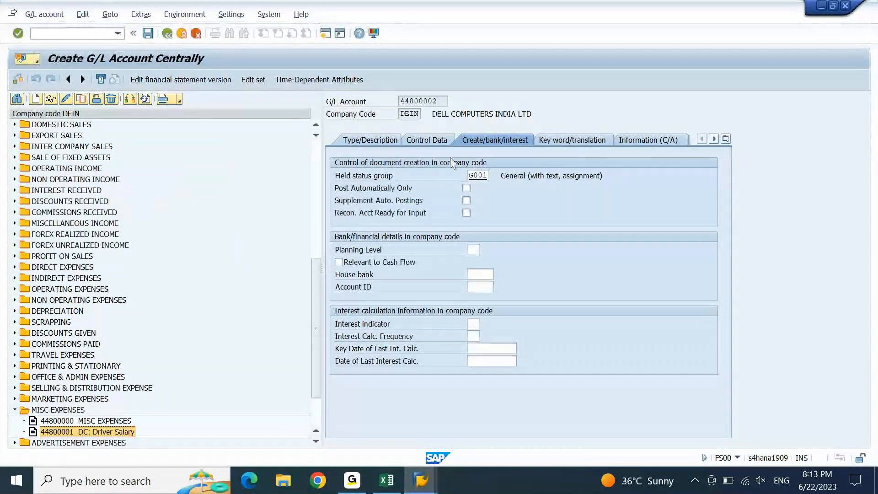
# Set Short and Long Text to 'DC: Fule Expenses', save 44800002, and start copying it
pyautogui.click(388, 144)
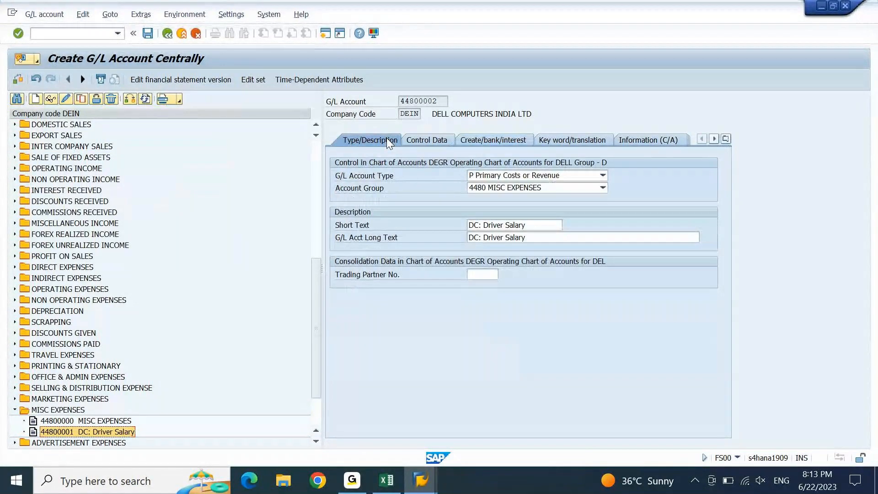
pyautogui.click(530, 225)
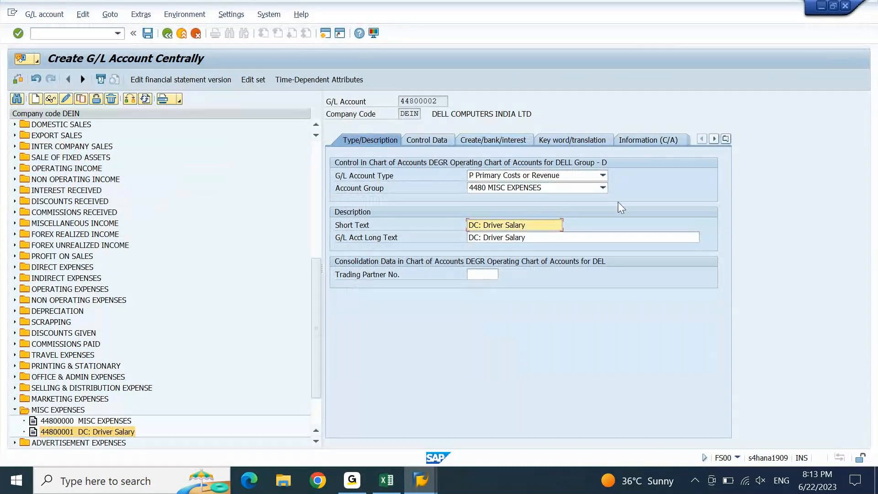
pyautogui.hotkey('ctrl', 'shift', 'Left')
pyautogui.hotkey('ctrl', 'shift', 'Left')
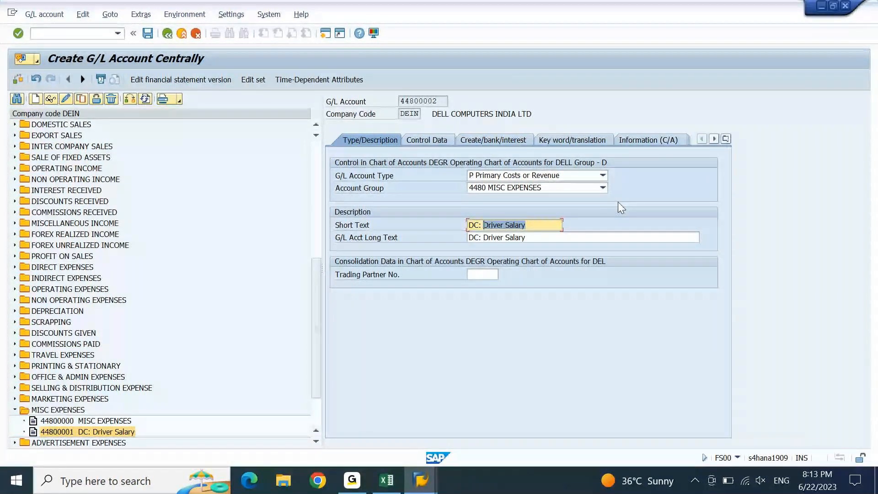
pyautogui.write('Fule Expenses')
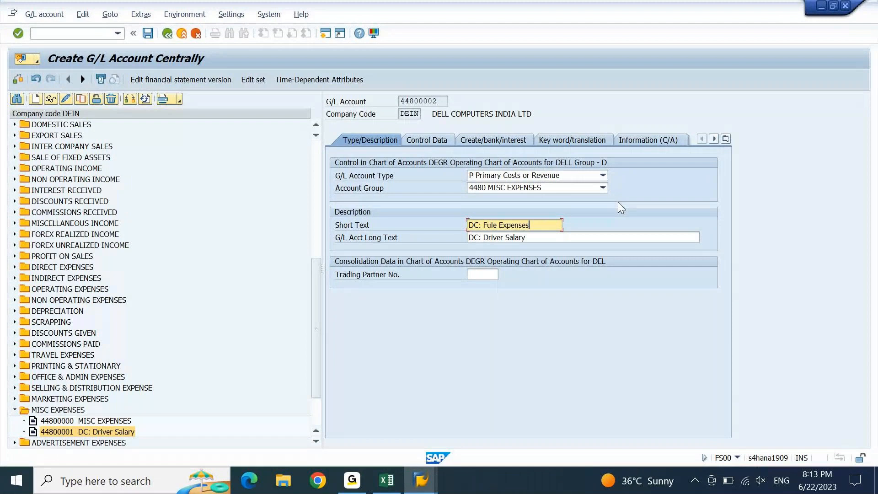
pyautogui.hotkey('ctrl', 'c')
pyautogui.press('Tab')
pyautogui.hotkey('ctrl', 'v')
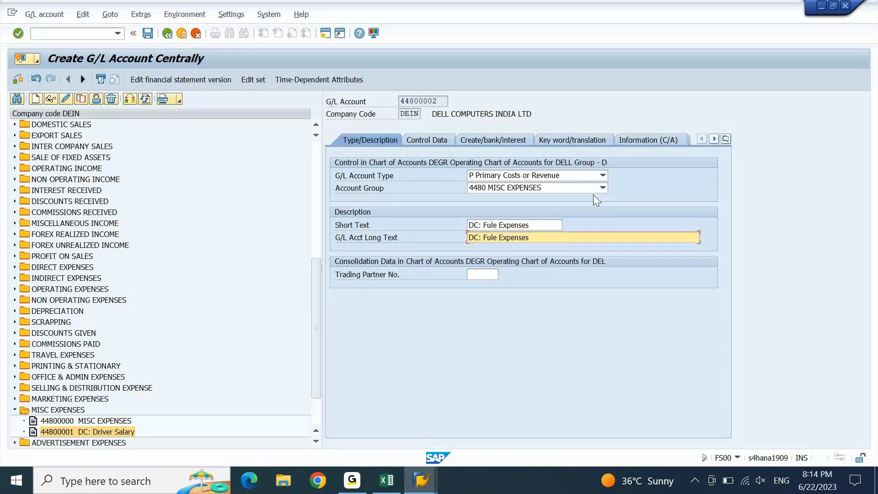
pyautogui.click(425, 141)
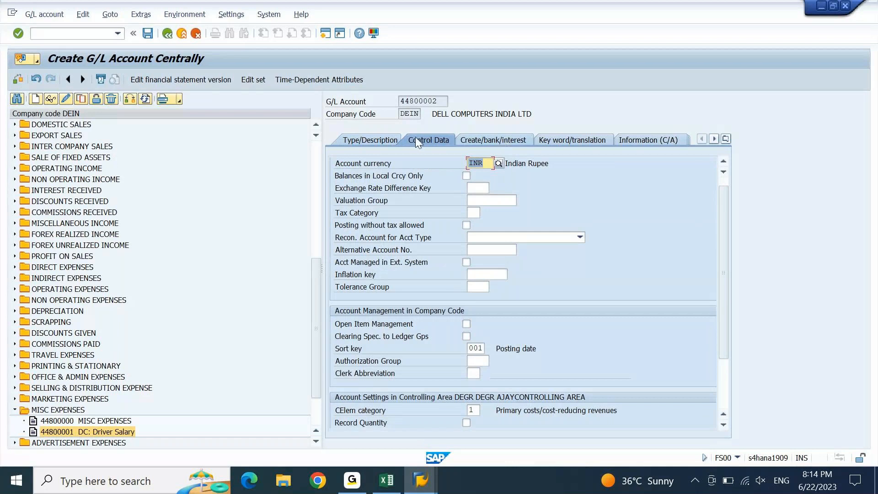
pyautogui.click(374, 142)
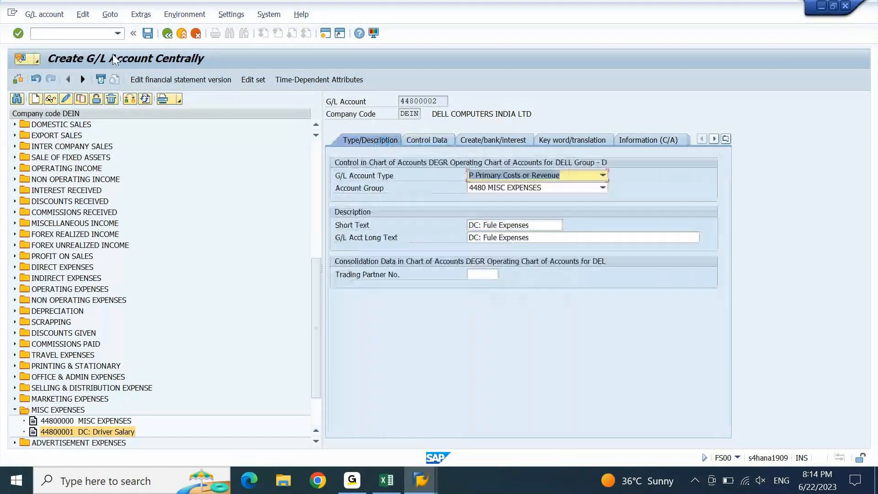
pyautogui.click(148, 34)
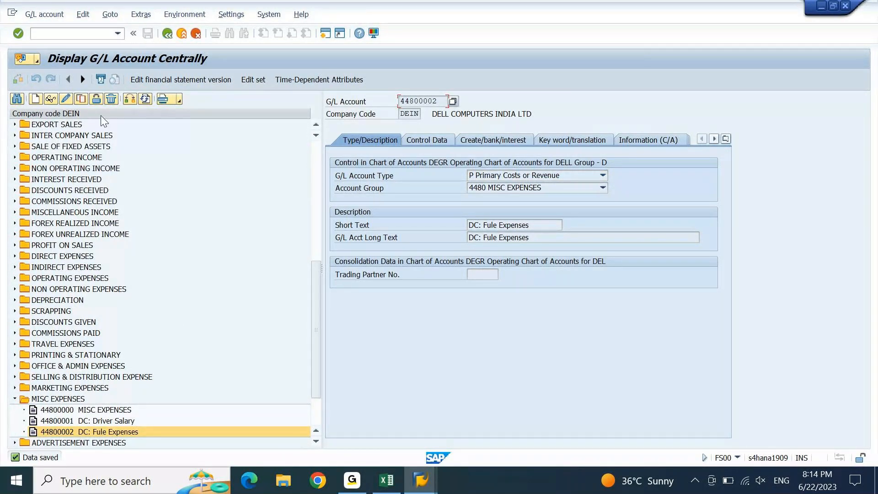
pyautogui.click(81, 99)
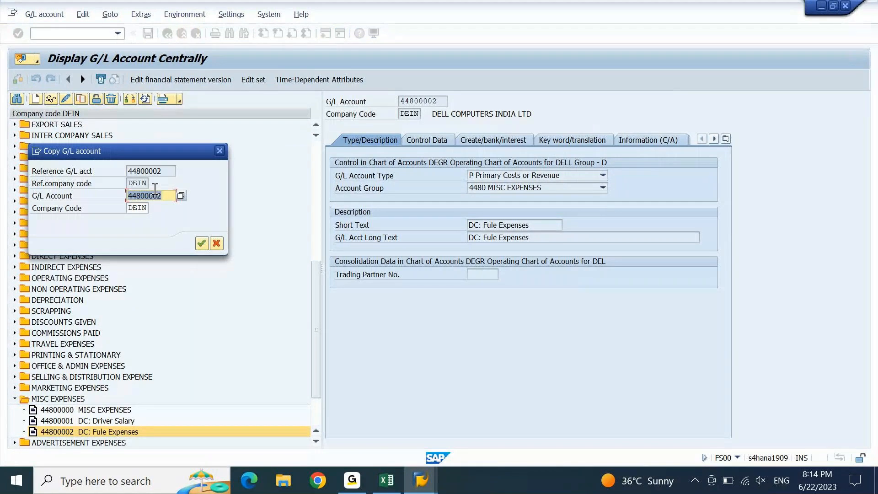
# Copy to new account 44800003 and copy the 'Repairs and Maintanance' wording from Excel cell A1291
pyautogui.write('44800003')
pyautogui.press('Return')
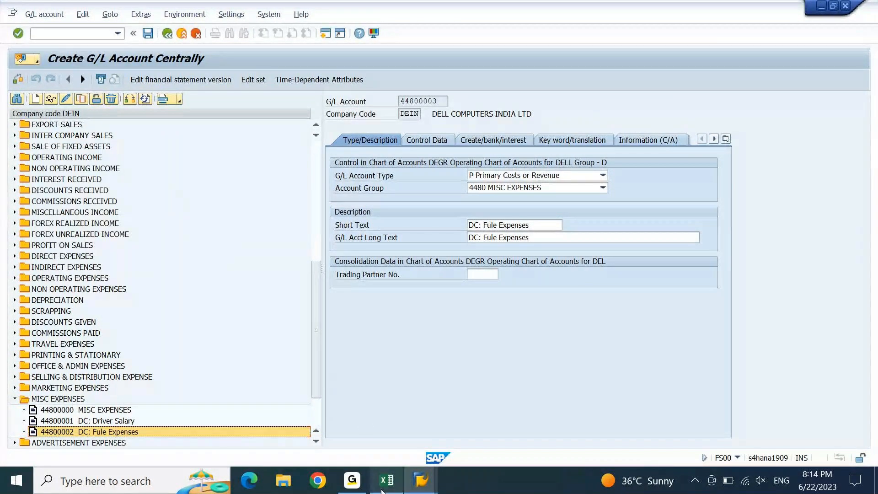
pyautogui.click(386, 481)
pyautogui.click(108, 316)
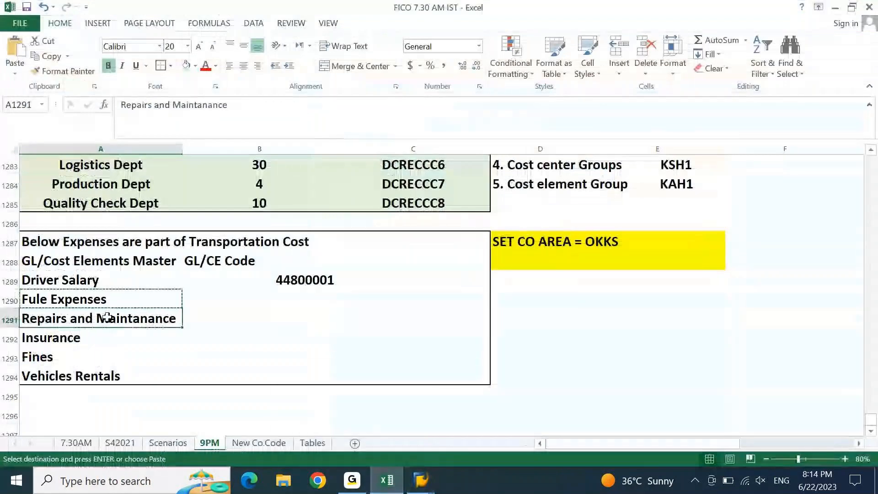
pyautogui.hotkey('ctrl', 'c')
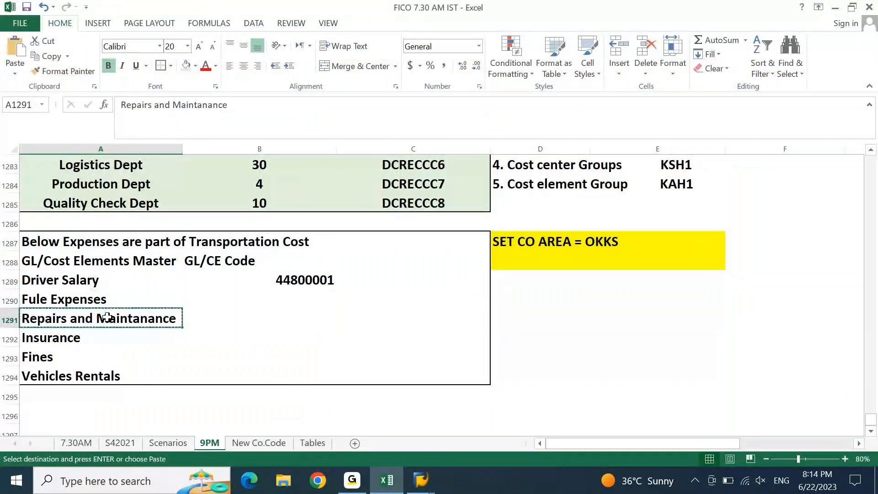
pyautogui.click(421, 480)
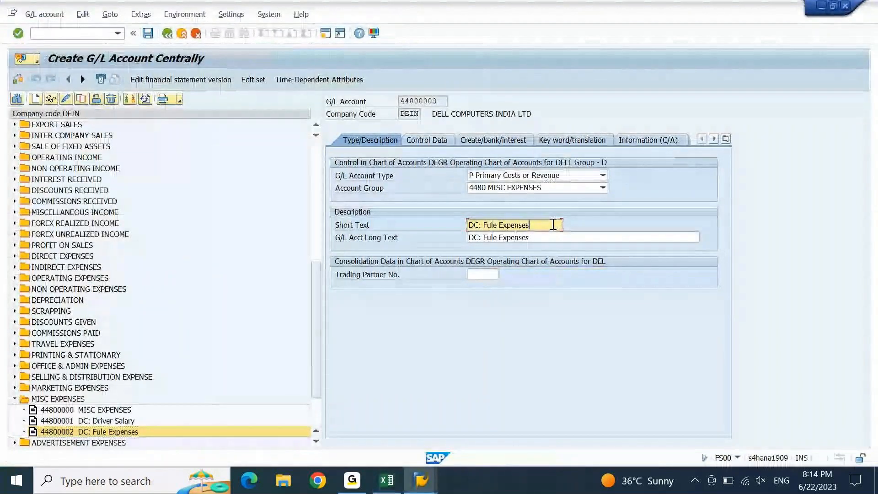
# Paste 'Repairs and Maintanance' into the short and long texts and save account 44800003
pyautogui.hotkey('ctrl', 'shift', 'Left')
pyautogui.hotkey('ctrl', 'shift', 'Left')
pyautogui.hotkey('ctrl', 'v')
pyautogui.press('Tab')
pyautogui.hotkey('ctrl', 'shift', 'Left')
pyautogui.hotkey('ctrl', 'shift', 'Left')
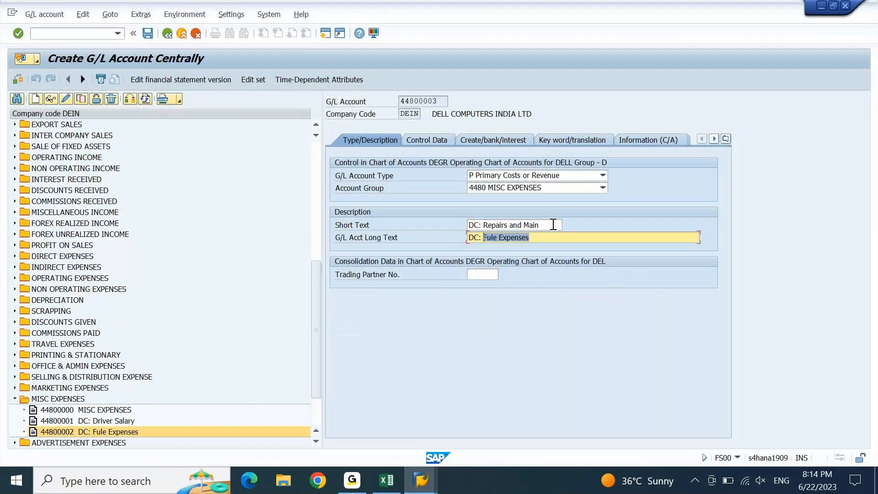
pyautogui.hotkey('ctrl', 'v')
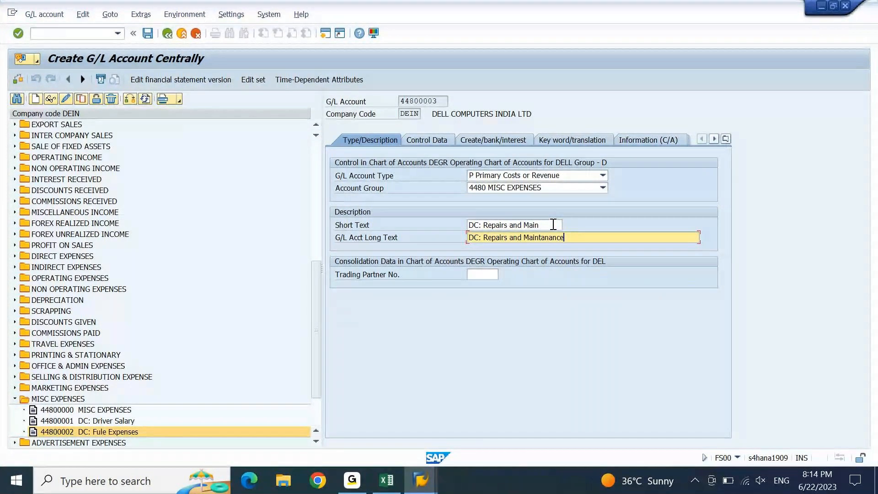
pyautogui.hotkey('ctrl', 's')
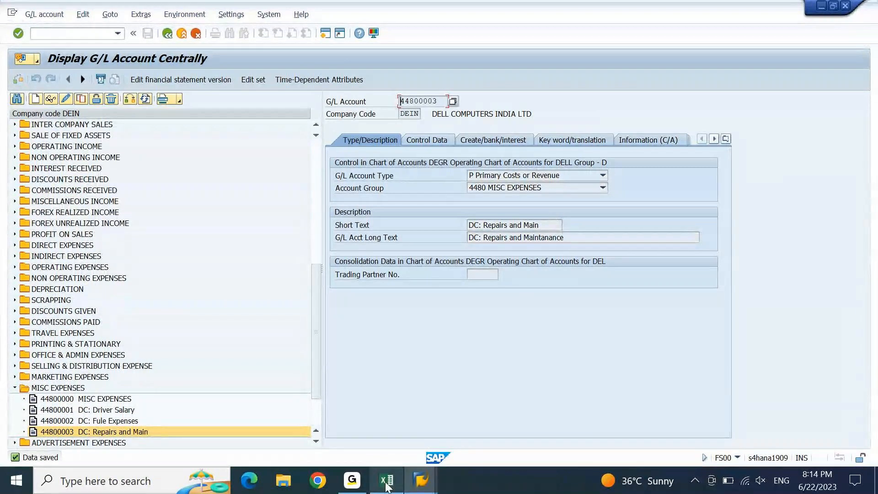
pyautogui.moveTo(387, 480)
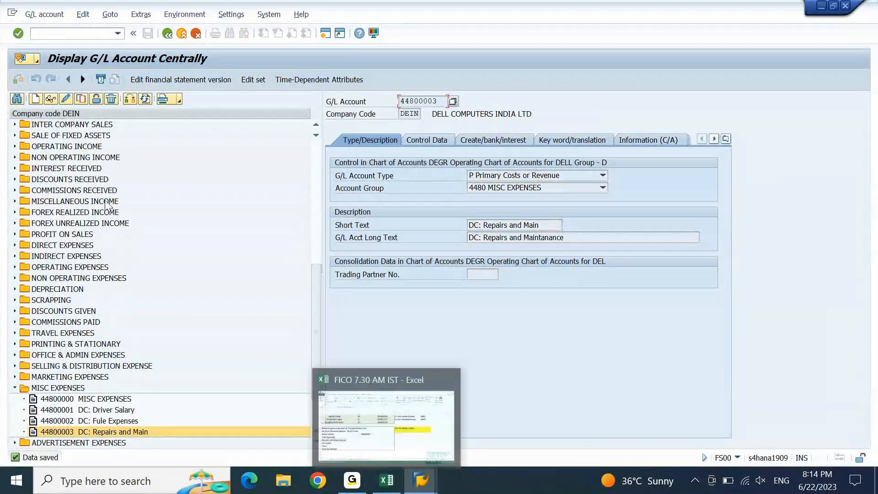
# Copy the saved account as a template to new account number 44800004
pyautogui.click(82, 100)
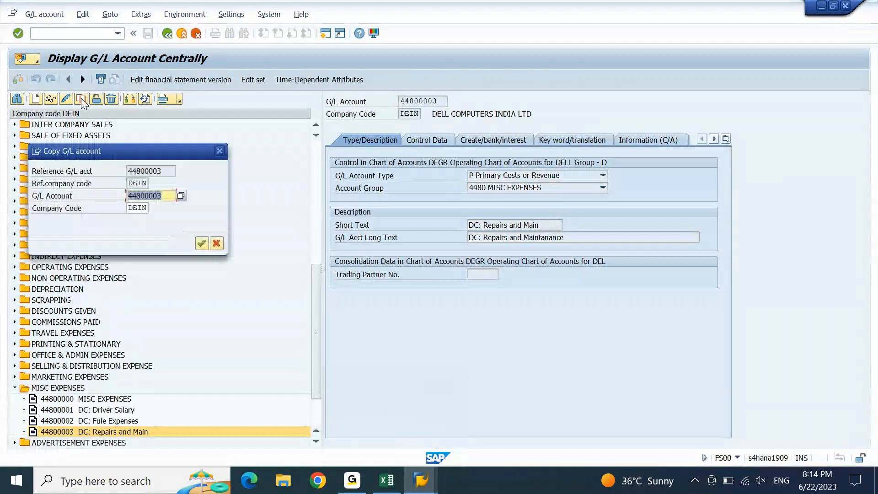
pyautogui.click(170, 196)
pyautogui.press('BackSpace')
pyautogui.write('4')
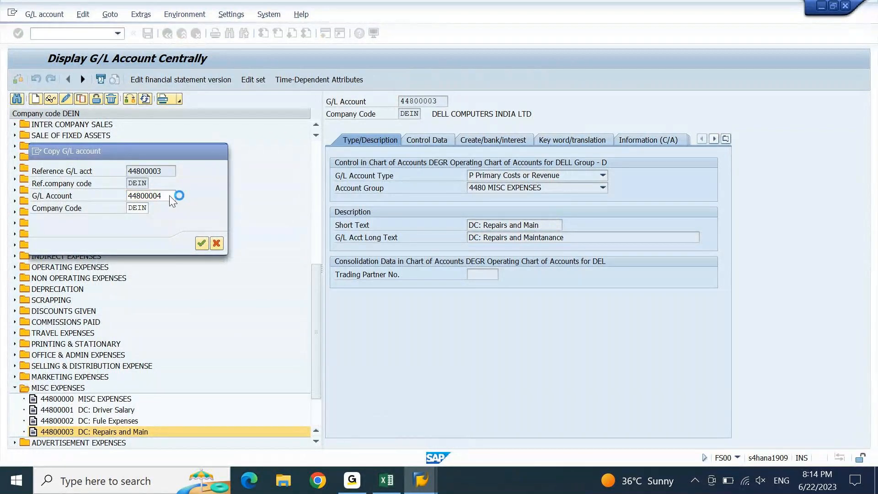
pyautogui.press('Return')
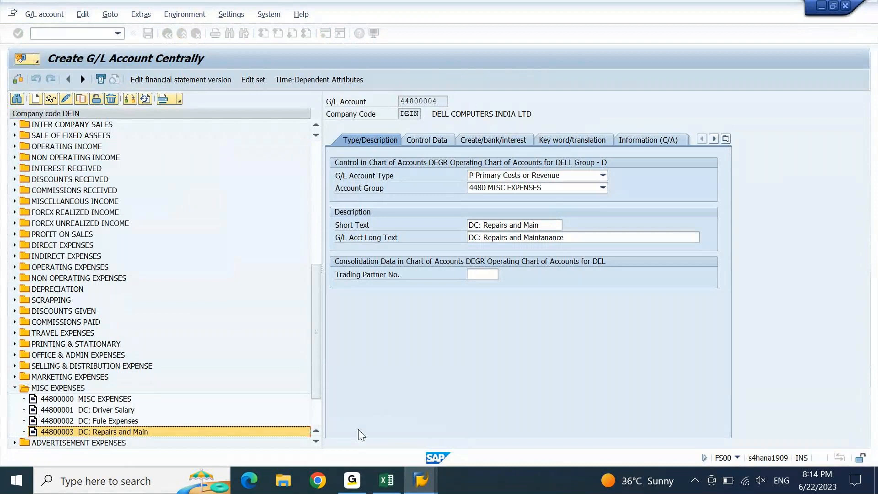
# Copy 'Insurance' from Excel cell A1292 into the account's short text
pyautogui.click(387, 480)
pyautogui.click(73, 339)
pyautogui.hotkey('ctrl', 'c')
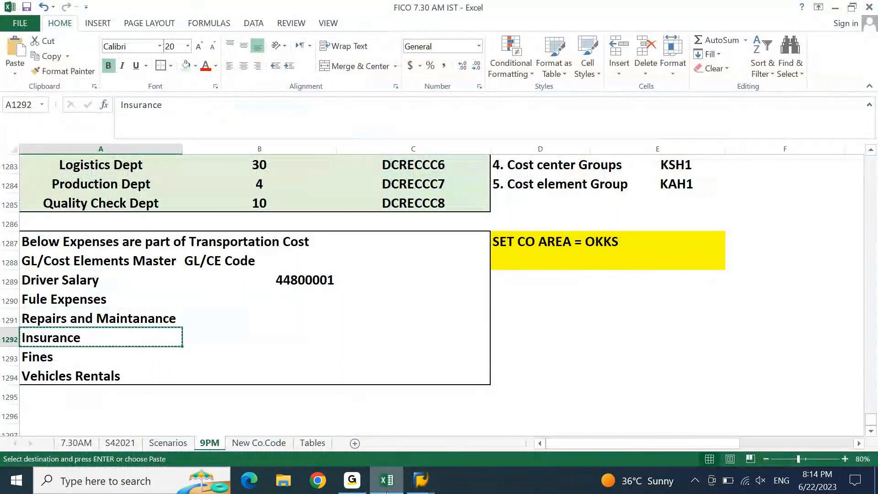
pyautogui.click(421, 480)
pyautogui.click(550, 225)
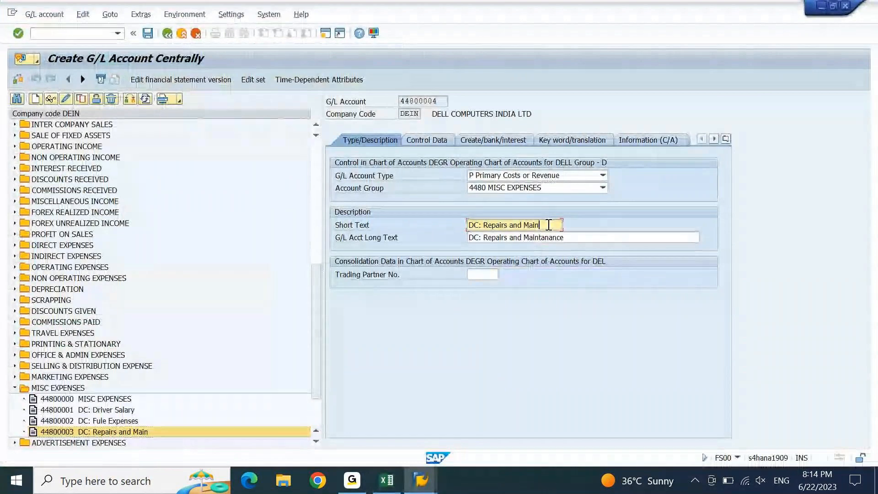
pyautogui.hotkey('ctrl', 'shift', 'Left')
pyautogui.hotkey('ctrl', 'shift', 'Left')
pyautogui.hotkey('ctrl', 'shift', 'Left')
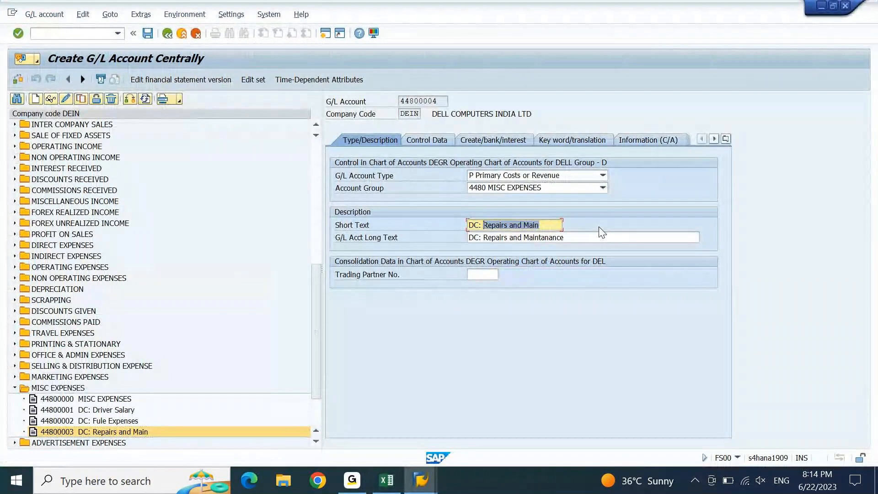
pyautogui.hotkey('ctrl', 'v')
# Put Insurance in the long text and save account 44800004 as DC: Insurance
pyautogui.press('Tab')
pyautogui.hotkey('ctrl', 'Right')
pyautogui.hotkey('ctrl', 'shift', 'Right')
pyautogui.hotkey('ctrl', 'shift', 'Right')
pyautogui.hotkey('ctrl', 'shift', 'Right')
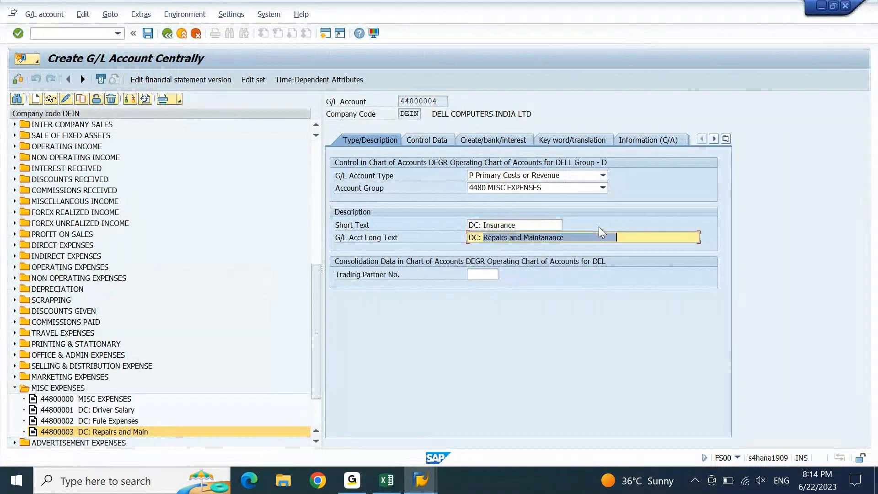
pyautogui.hotkey('ctrl', 'v')
pyautogui.hotkey('ctrl', 's')
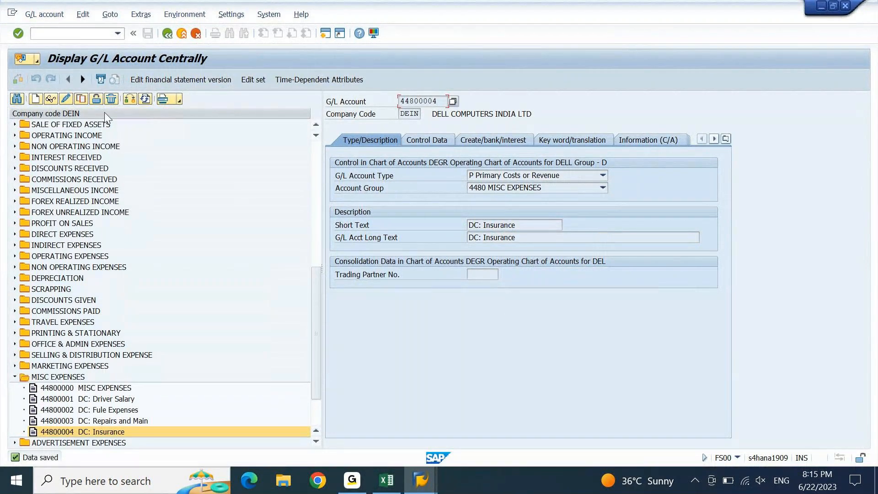
pyautogui.click(82, 99)
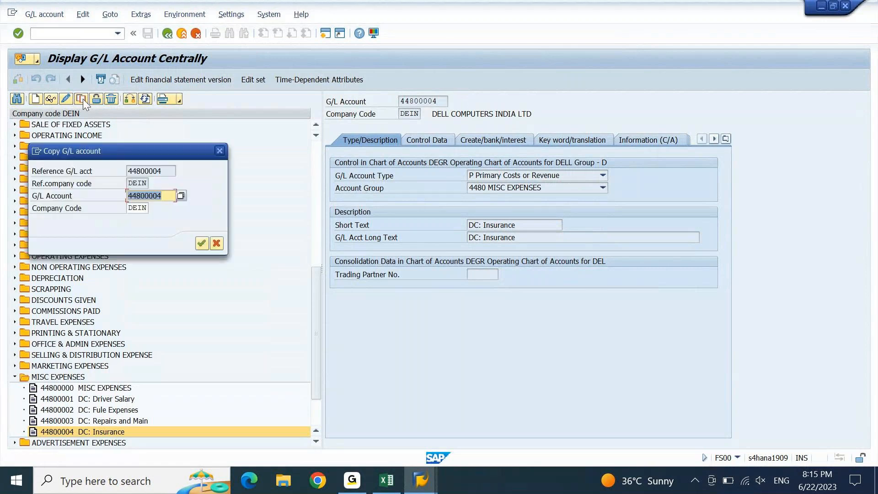
# Change the copy's new account number to 44800005
pyautogui.click(170, 192)
pyautogui.press('BackSpace')
pyautogui.write('5')
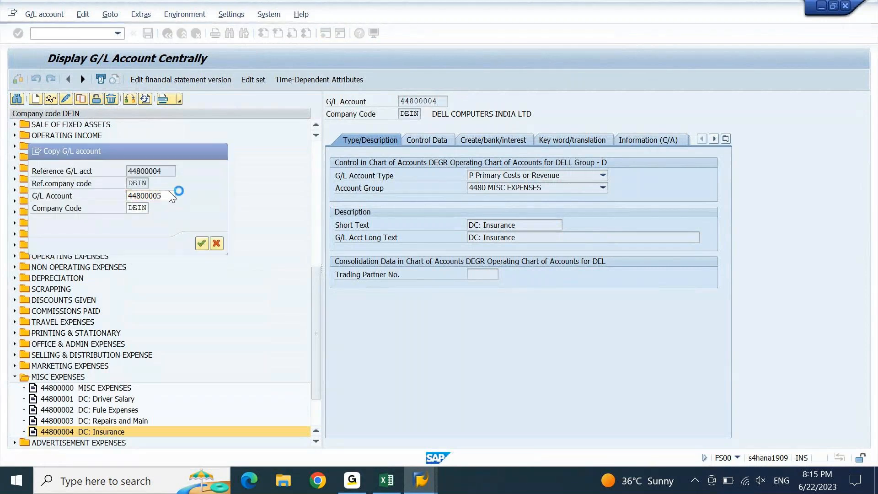
pyautogui.press('Return')
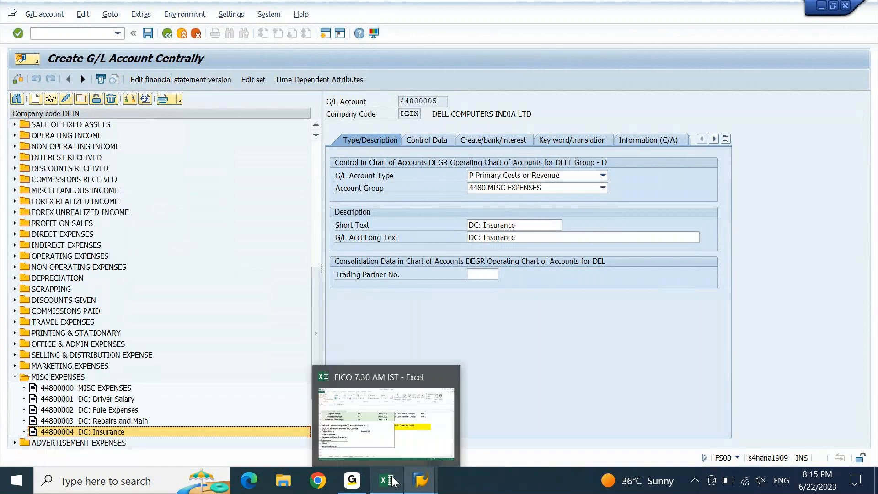
# Replace Insurance with 'Fines' in the long text and save account 44800005 as DC: Fines
pyautogui.click(393, 481)
pyautogui.click(58, 358)
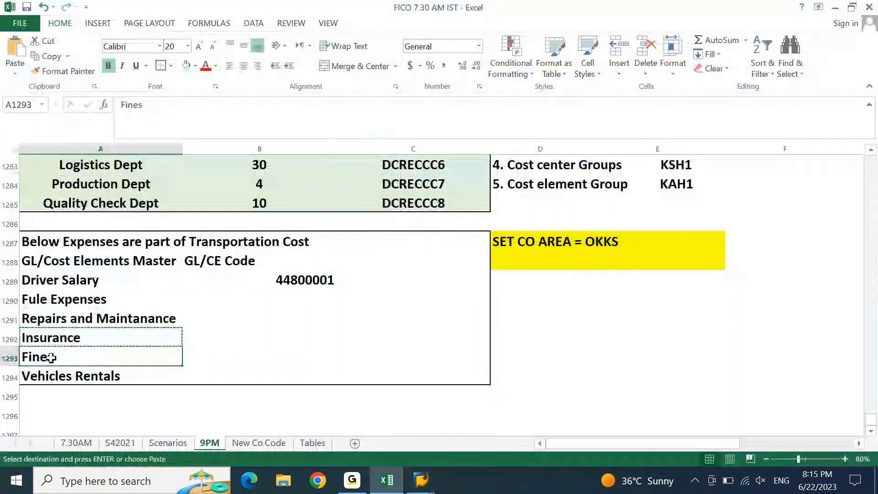
pyautogui.hotkey('ctrl', 'c')
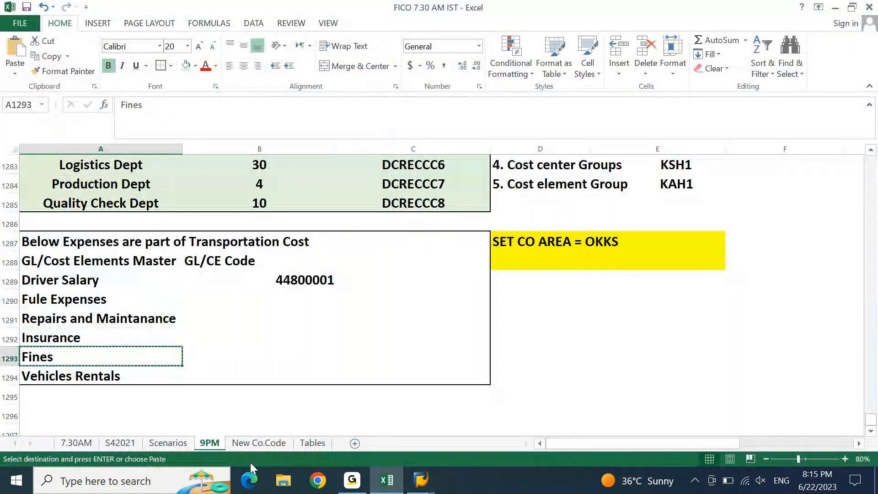
pyautogui.click(393, 486)
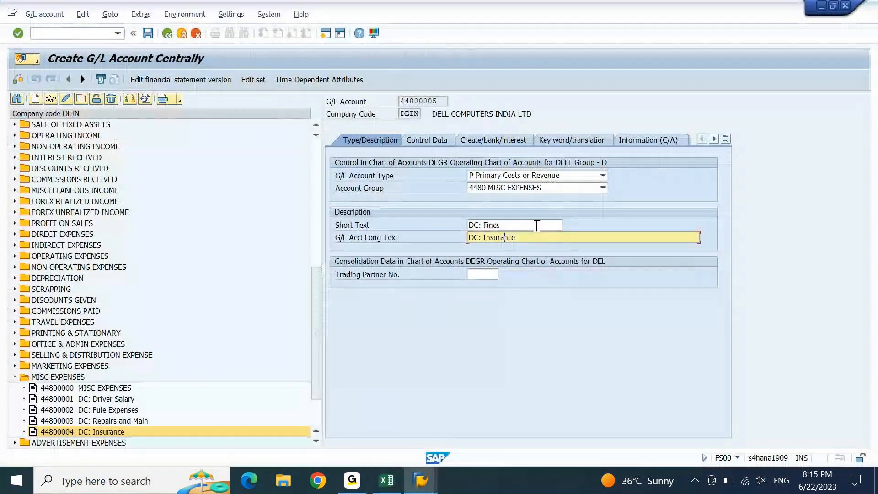
pyautogui.press('Right')
pyautogui.press('Right')
pyautogui.press('Right')
pyautogui.press('Right')
pyautogui.hotkey('ctrl', 'shift', 'Left')
pyautogui.write('Fines')
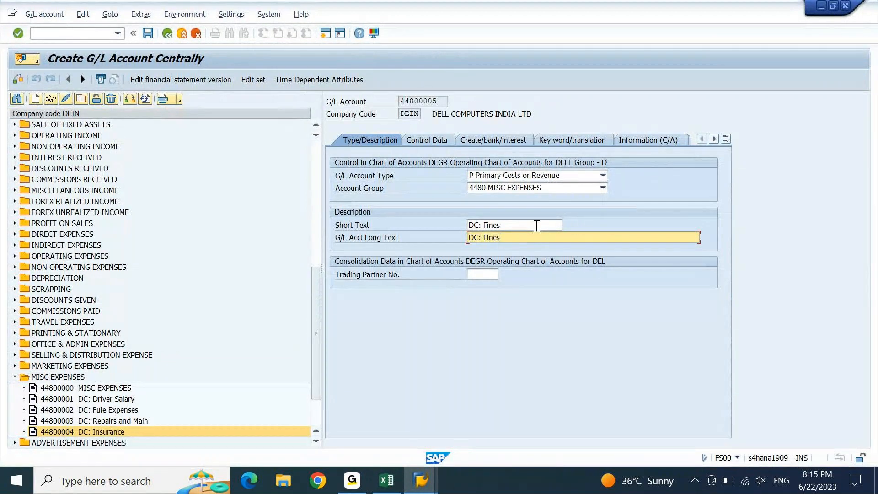
pyautogui.hotkey('ctrl', 's')
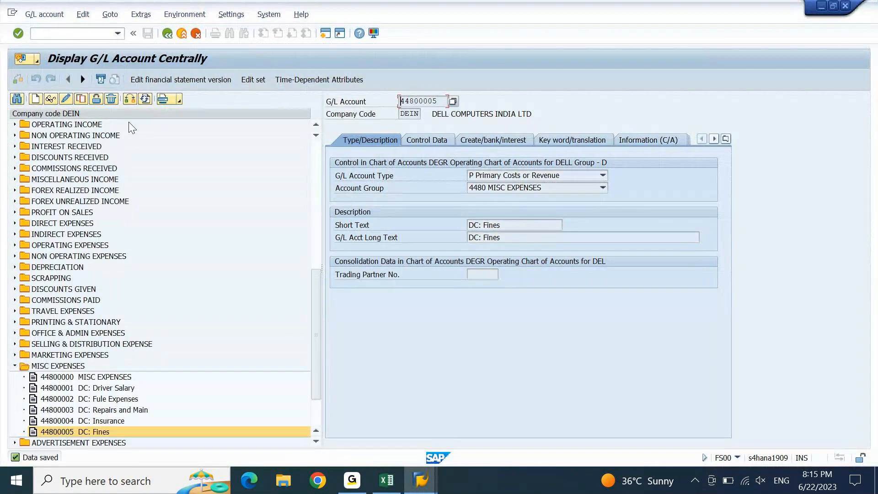
pyautogui.click(80, 99)
# Copy the account to new account number 44800006
pyautogui.click(172, 196)
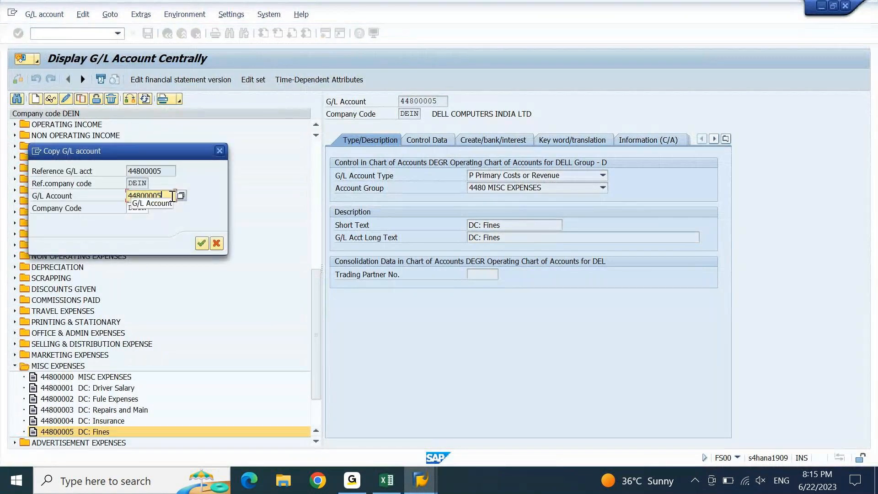
pyautogui.press('BackSpace')
pyautogui.write('6')
pyautogui.press('Return')
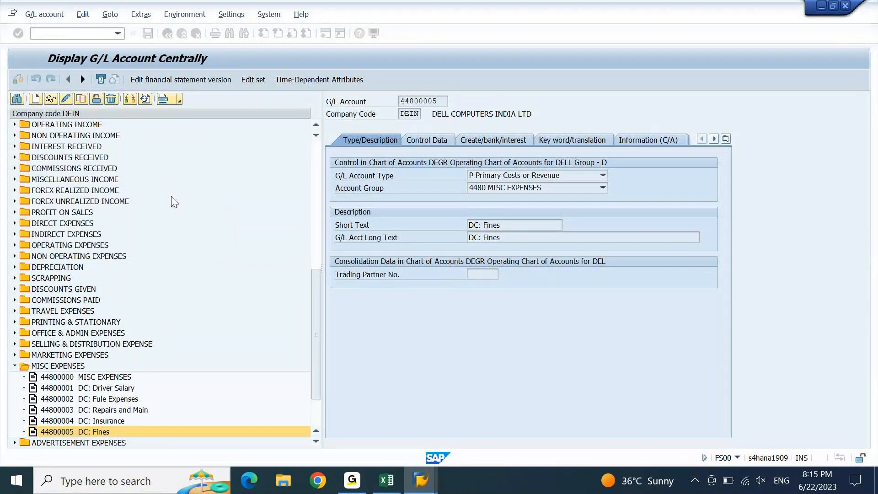
# Paste 'Vehicles Rentals' from Excel into short and long text and save account 44800006
pyautogui.click(386, 480)
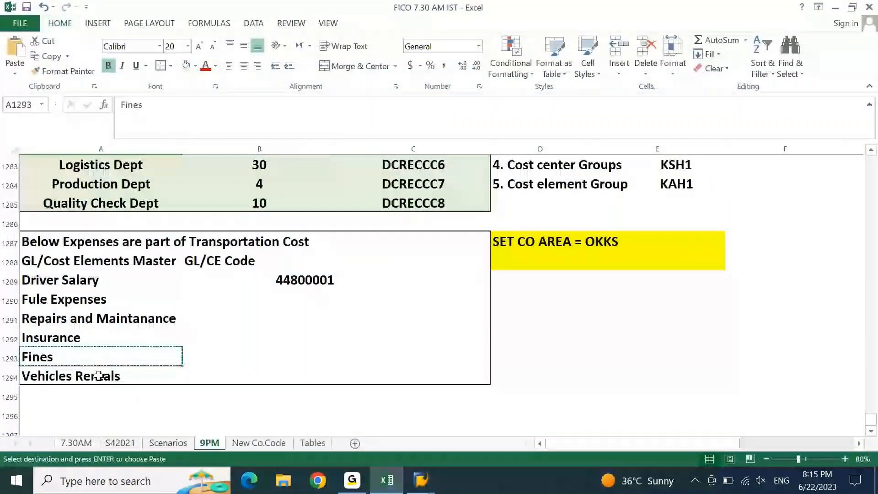
pyautogui.click(98, 376)
pyautogui.hotkey('ctrl', 'c')
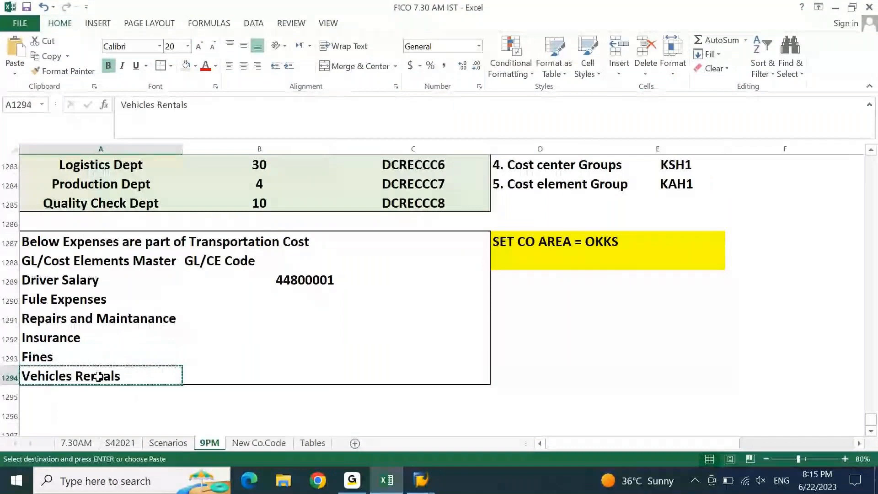
pyautogui.click(393, 480)
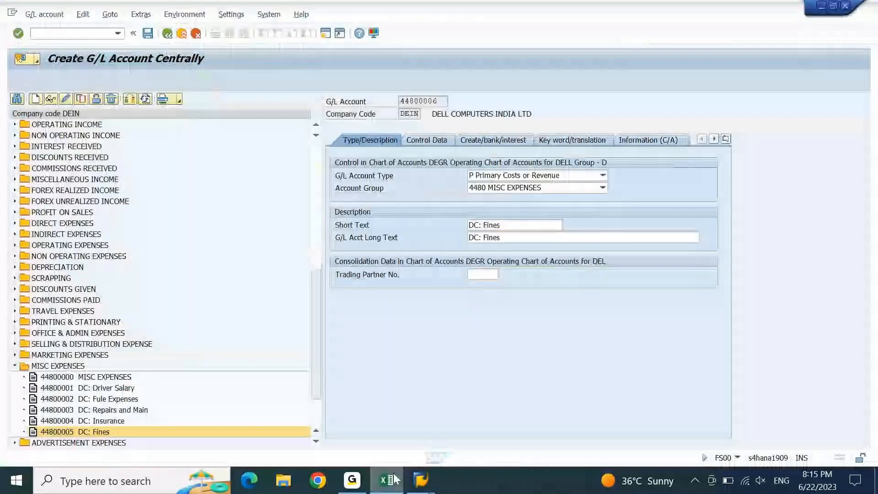
pyautogui.click(524, 226)
pyautogui.hotkey('ctrl', 'shift', 'Left')
pyautogui.hotkey('ctrl', 'v')
pyautogui.press('Down')
pyautogui.hotkey('ctrl', 'shift', 'Left')
pyautogui.hotkey('ctrl', 'v')
pyautogui.hotkey('ctrl', 's')
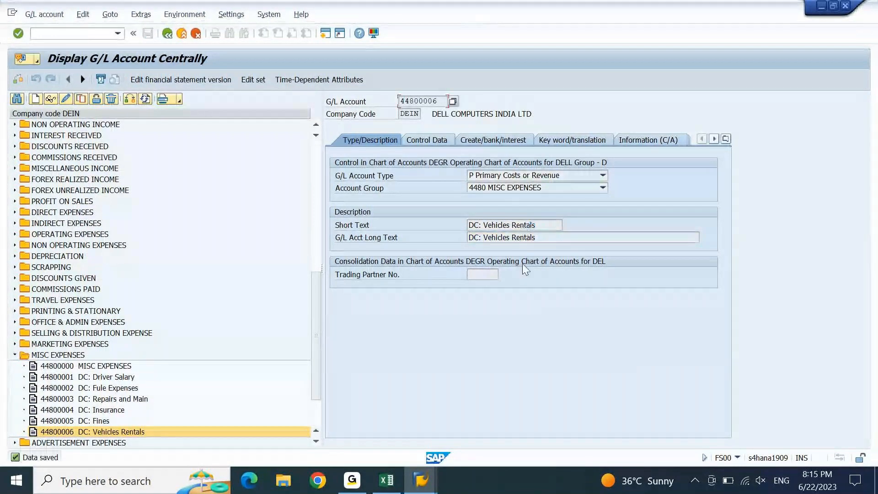
# Fill B1289:B1294 as a series so the codes run 44800001 to 44800006
pyautogui.click(386, 480)
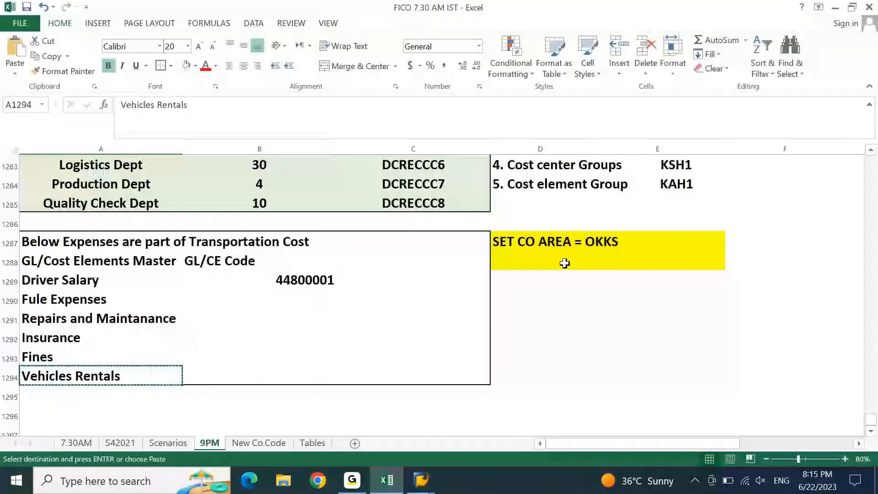
pyautogui.click(333, 283)
pyautogui.click(334, 295)
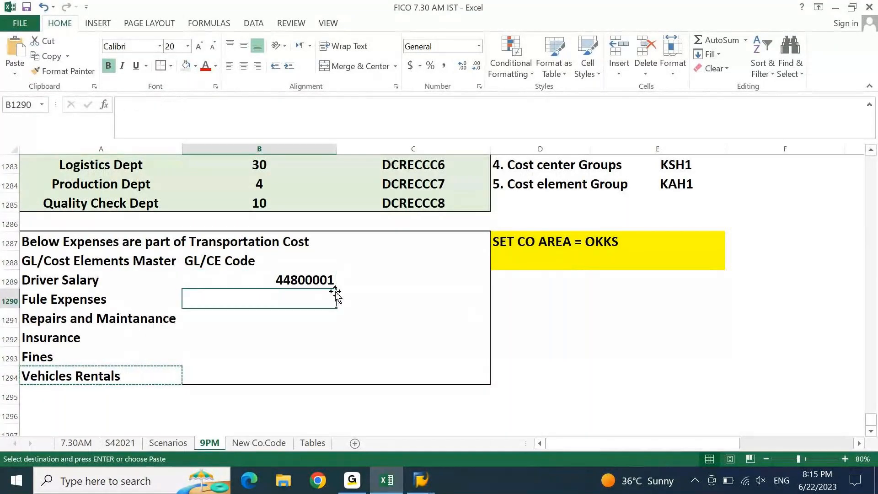
pyautogui.click(329, 281)
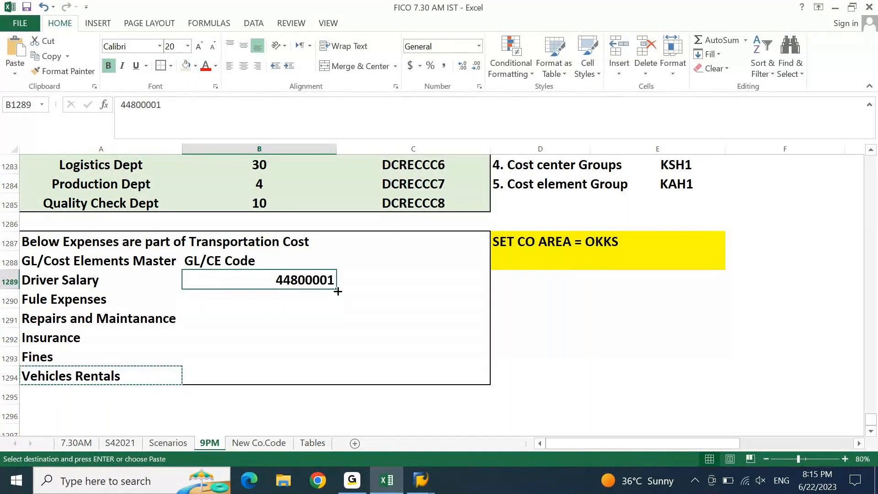
pyautogui.moveTo(337, 291); pyautogui.dragTo(316, 373)
pyautogui.click(346, 393)
pyautogui.click(368, 330)
pyautogui.click(389, 324)
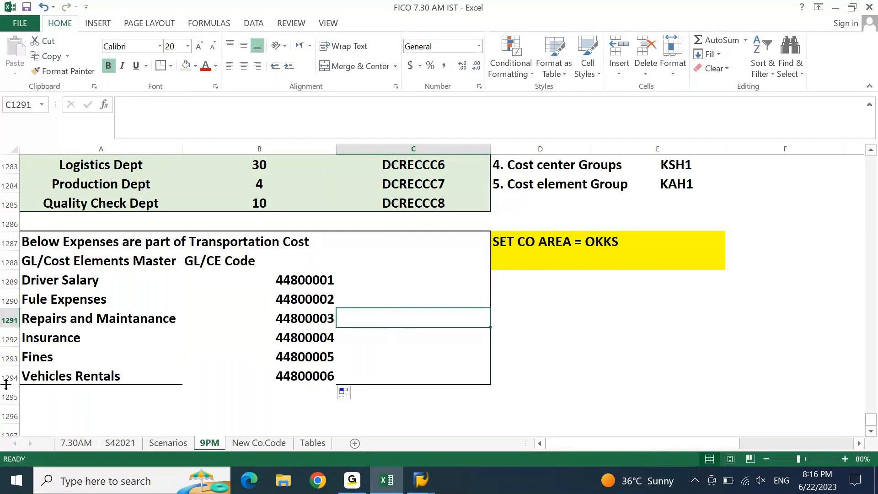
# Make the Vehicles Rentals row 1294 taller and tidy the table selection
pyautogui.moveTo(2, 385); pyautogui.dragTo(6, 388)
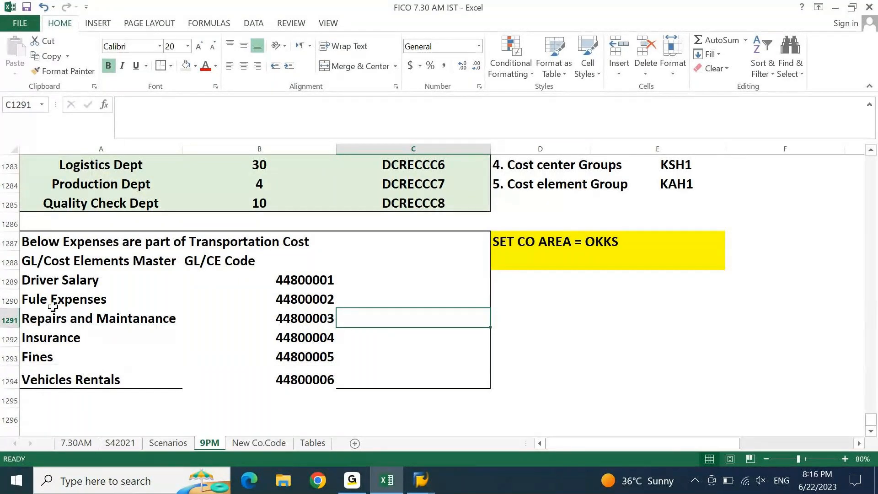
pyautogui.moveTo(44, 243)
pyautogui.mouseDown()
pyautogui.moveTo(356, 297)
pyautogui.moveTo(414, 383)
pyautogui.mouseUp()
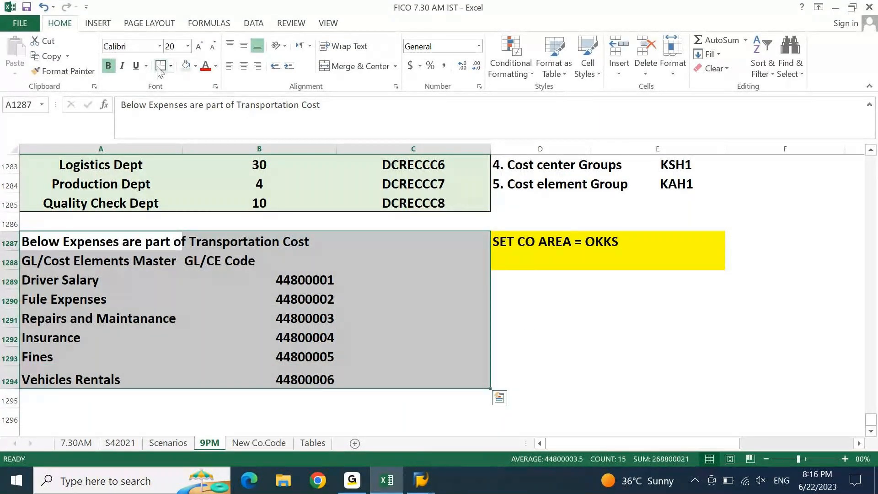
pyautogui.click(530, 332)
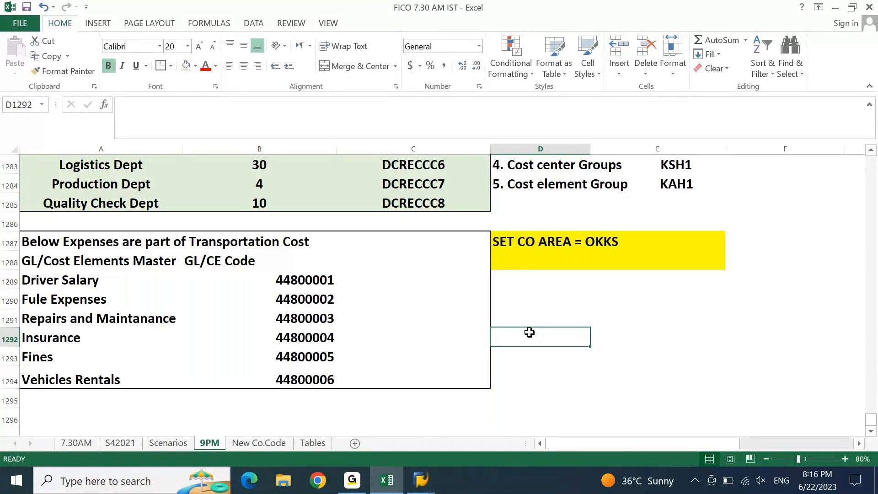
# Enter OK in F1281 for GL Master and fill it down to F1282 for Cost Elements
pyautogui.press('Up')
pyautogui.press('Up')
pyautogui.press('Up')
pyautogui.press('Up')
pyautogui.press('Up')
pyautogui.press('Up')
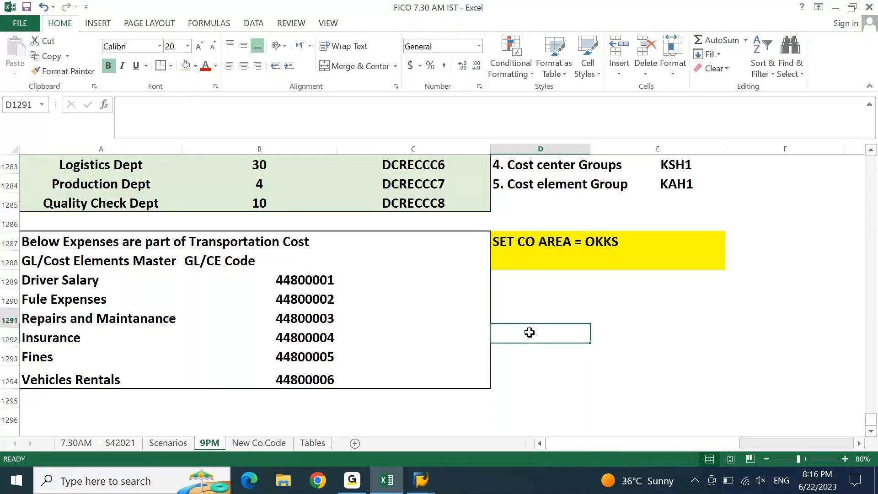
pyautogui.press('Up')
pyautogui.press('Up')
pyautogui.press('Up')
pyautogui.press('Up')
pyautogui.press('Up')
pyautogui.press('Up')
pyautogui.press('Up')
pyautogui.press('Up')
pyautogui.press('Up')
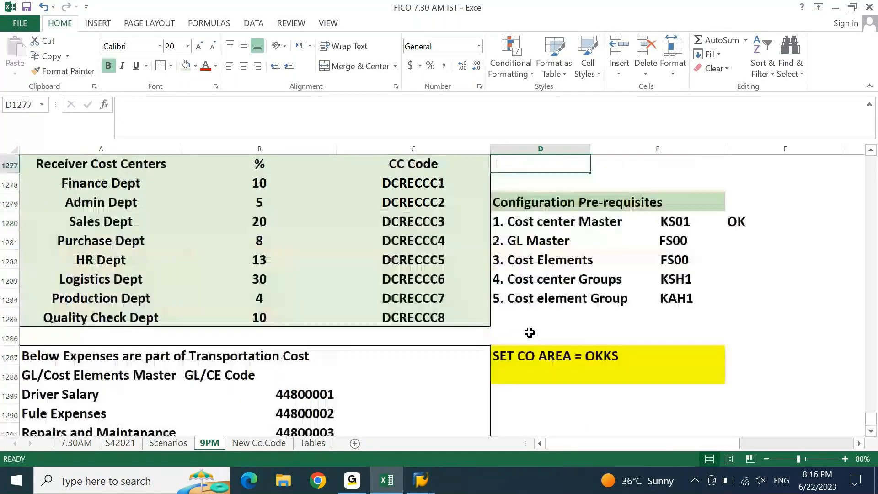
pyautogui.press('Up')
pyautogui.press('Up')
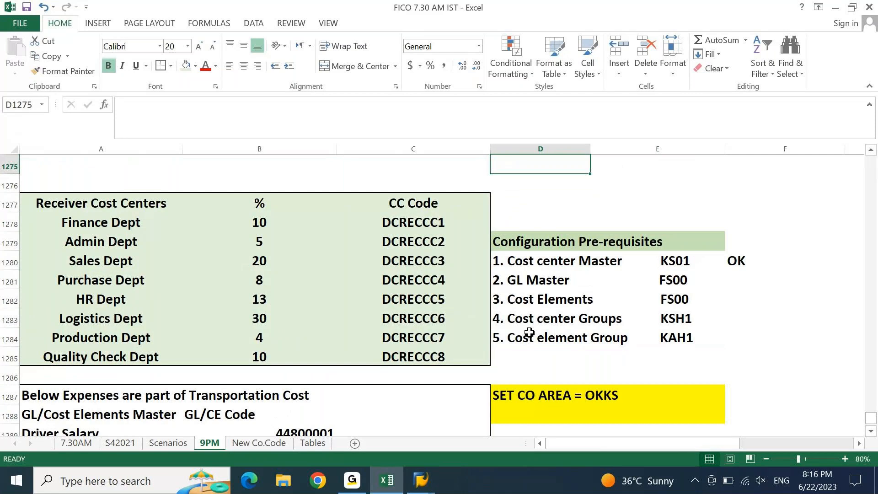
pyautogui.press('Down')
pyautogui.press('Down')
pyautogui.press('Down')
pyautogui.press('Right')
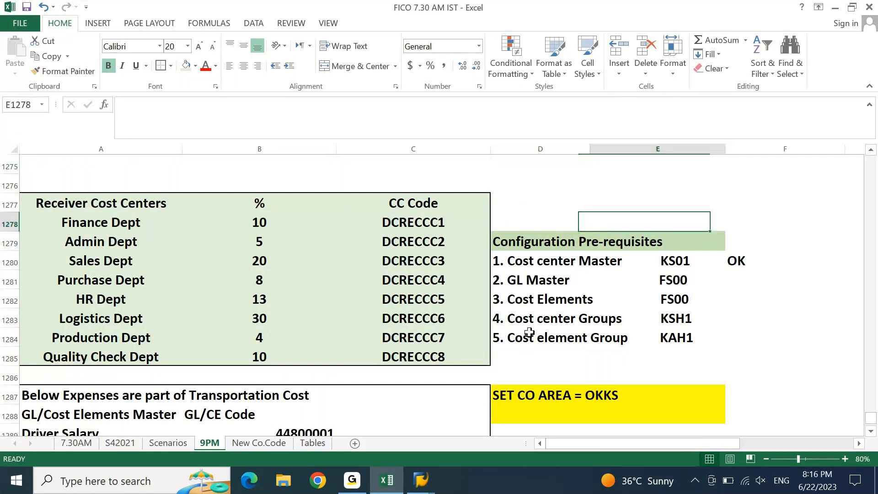
pyautogui.press('Right')
pyautogui.press('Down')
pyautogui.press('Down')
pyautogui.press('Down')
pyautogui.write('OK')
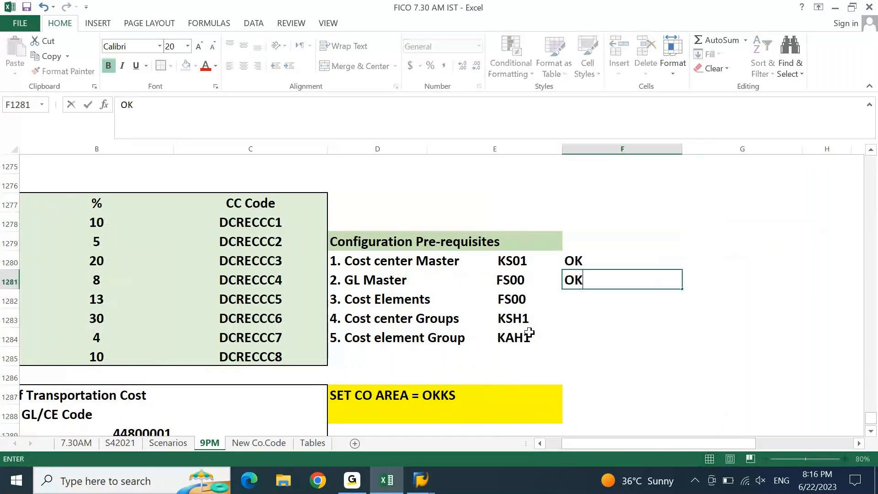
pyautogui.press('Return')
pyautogui.hotkey('ctrl', 'd')
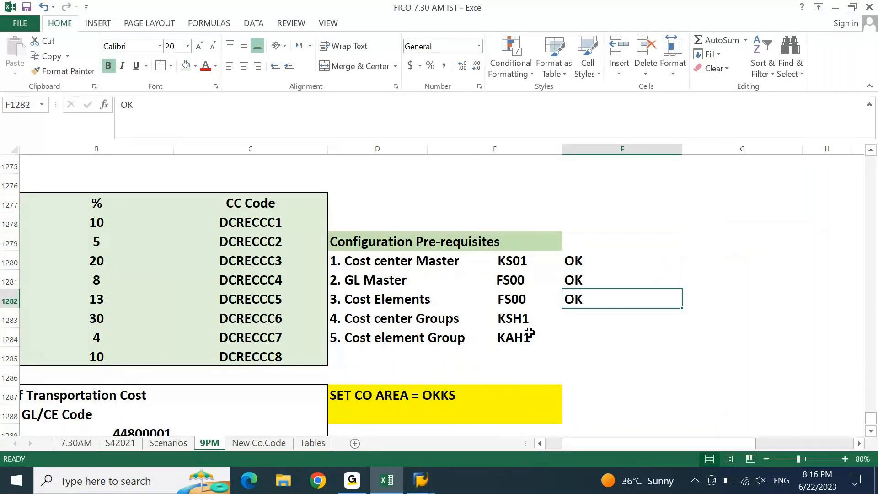
pyautogui.press('Down')
pyautogui.press('Left')
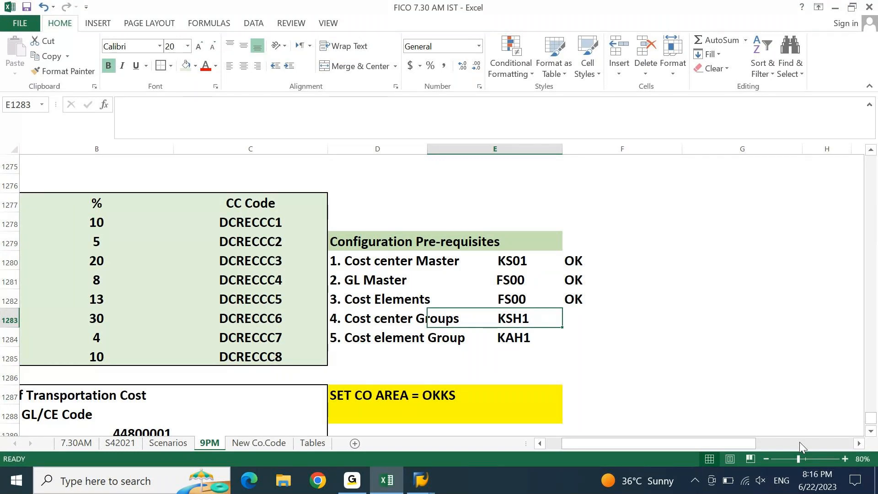
# Add the heading 'Configuration Steps' in G1279 with a light green fill
pyautogui.press('Left')
pyautogui.press('Down')
pyautogui.hotkey('ctrl', 'Up')
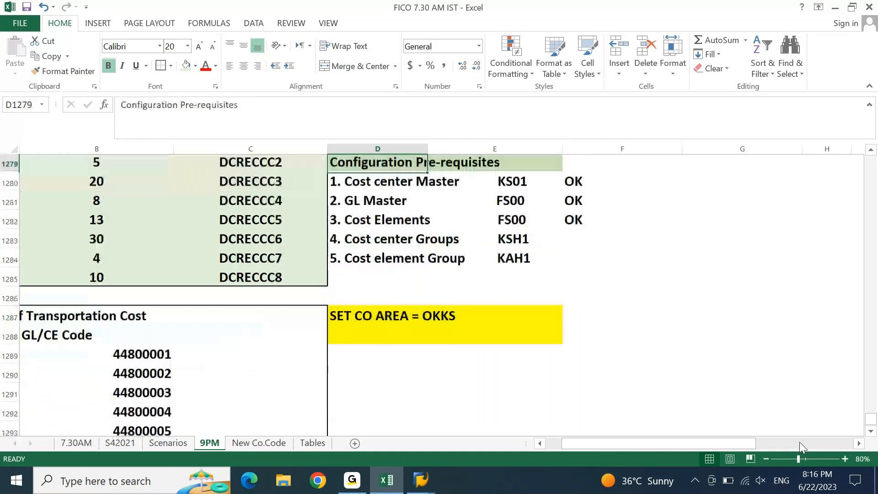
pyautogui.hotkey('ctrl', 'Up')
pyautogui.hotkey('ctrl', 'Down')
pyautogui.press('Down')
pyautogui.press('Down')
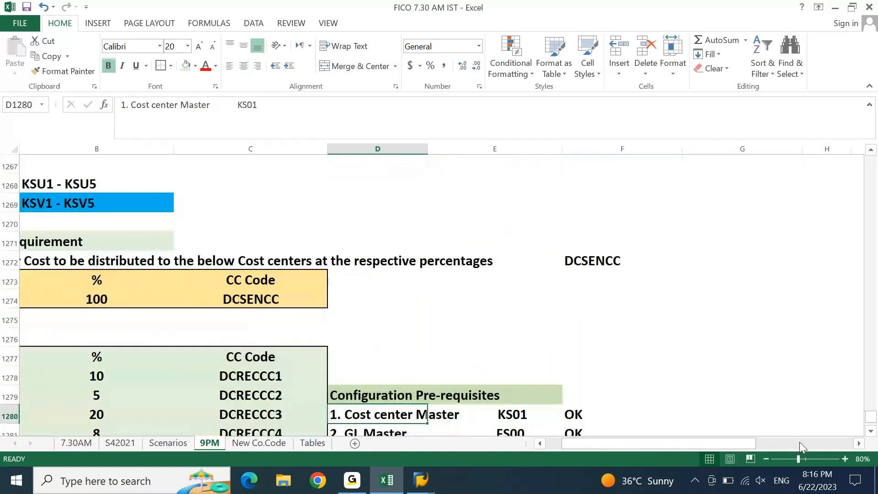
pyautogui.press('Down')
pyautogui.press('Down')
pyautogui.press('Down')
pyautogui.press('Down')
pyautogui.press('Down')
pyautogui.press('Down')
pyautogui.press('Down')
pyautogui.press('Down')
pyautogui.press('Down')
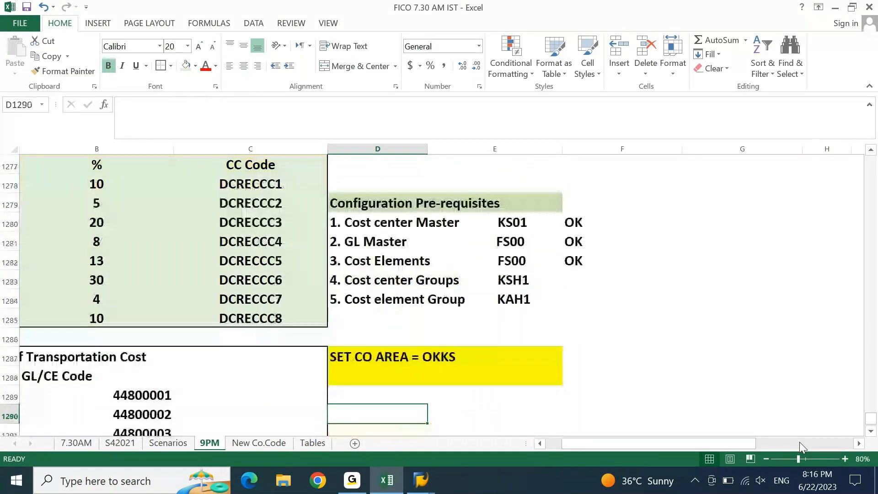
pyautogui.press('Up')
pyautogui.press('Up')
pyautogui.press('Up')
pyautogui.press('Up')
pyautogui.press('Up')
pyautogui.press('Up')
pyautogui.press('Up')
pyautogui.press('Up')
pyautogui.press('Up')
pyautogui.press('Up')
pyautogui.press('Up')
pyautogui.press('Right')
pyautogui.press('Right')
pyautogui.press('Right')
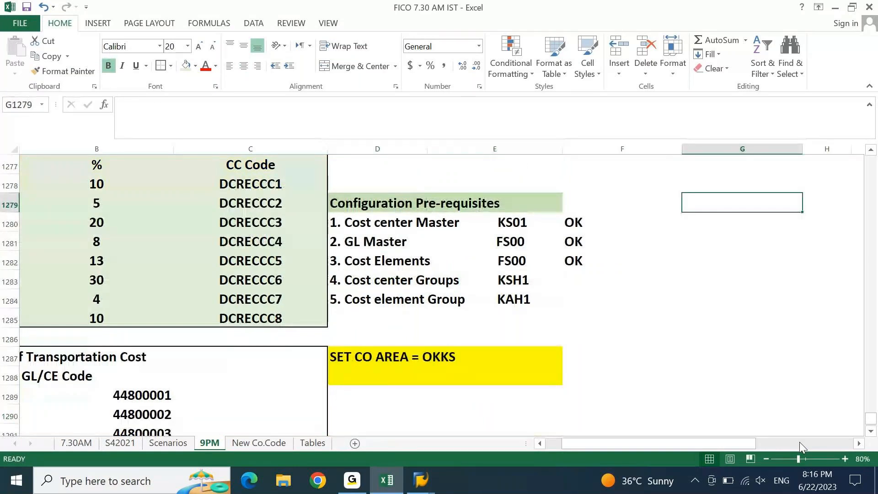
pyautogui.write('CO')
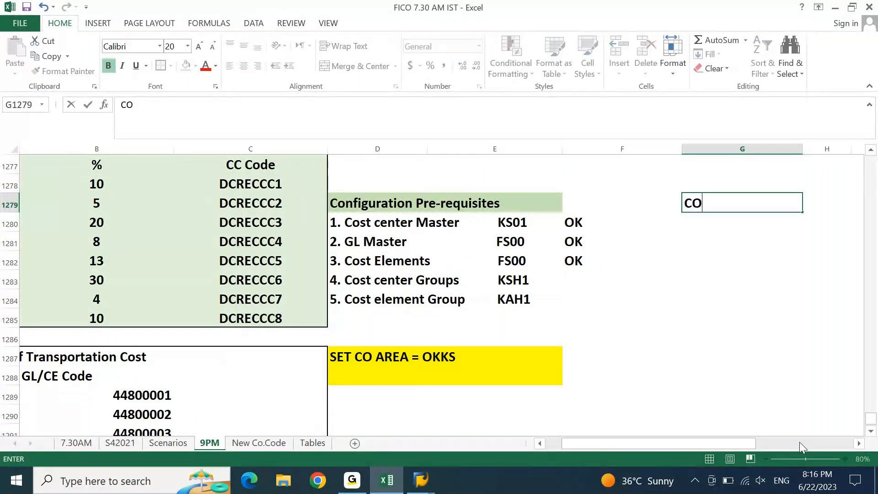
pyautogui.write('nfiguration Step')
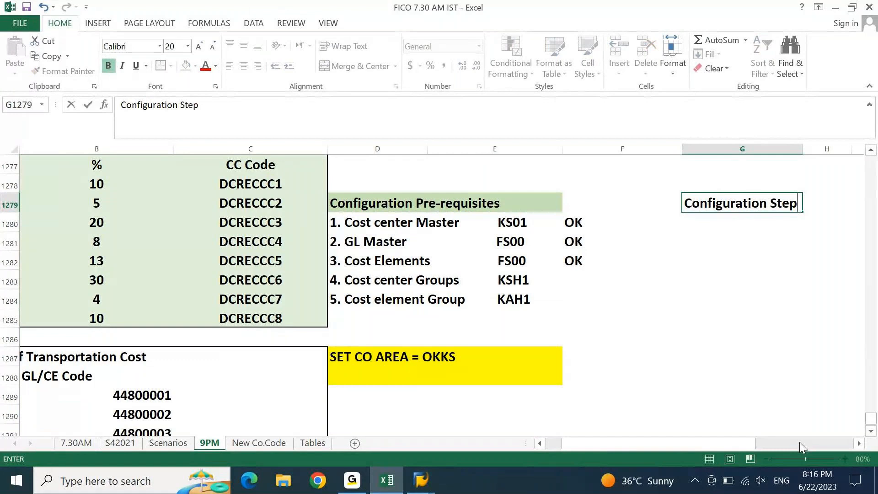
pyautogui.write('s')
pyautogui.press('Return')
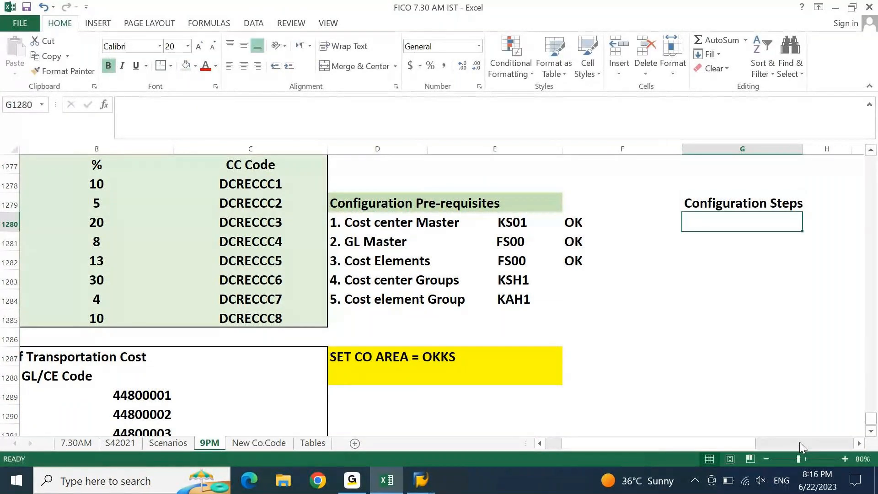
pyautogui.press('Up')
pyautogui.click(185, 65)
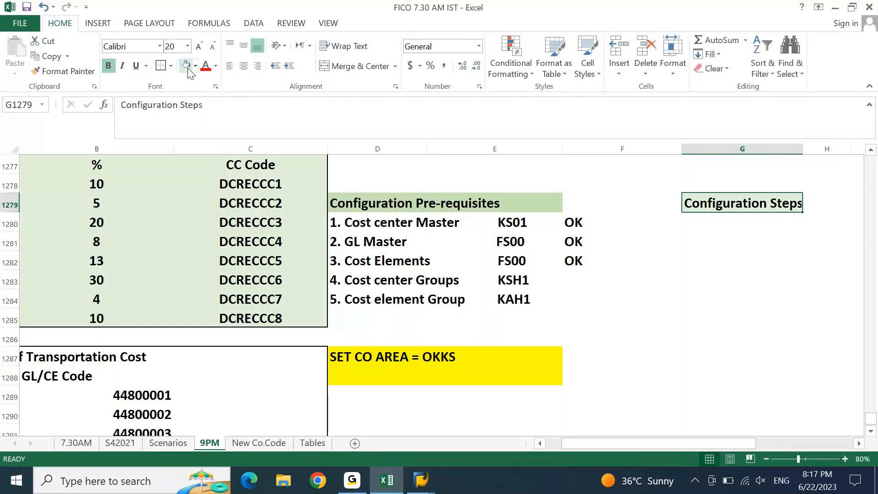
# Enter KSV1 in G1280 as the first step, then return to the SAP window
pyautogui.press('Return')
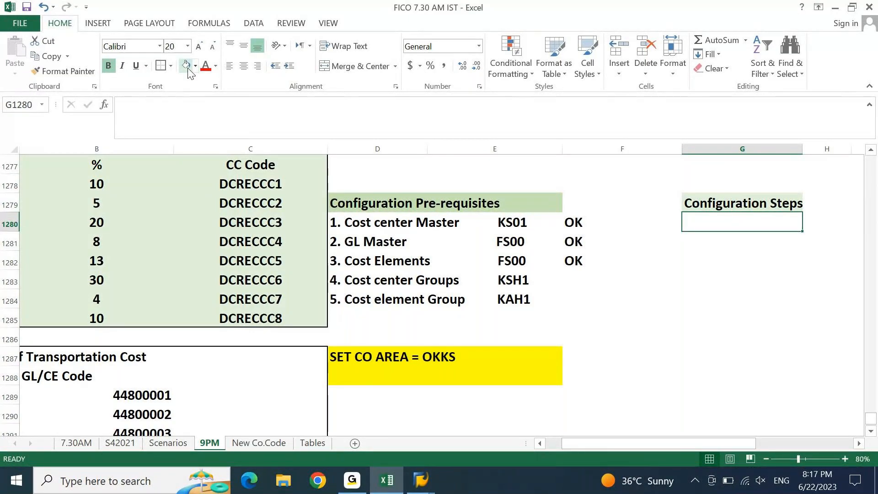
pyautogui.write('KS')
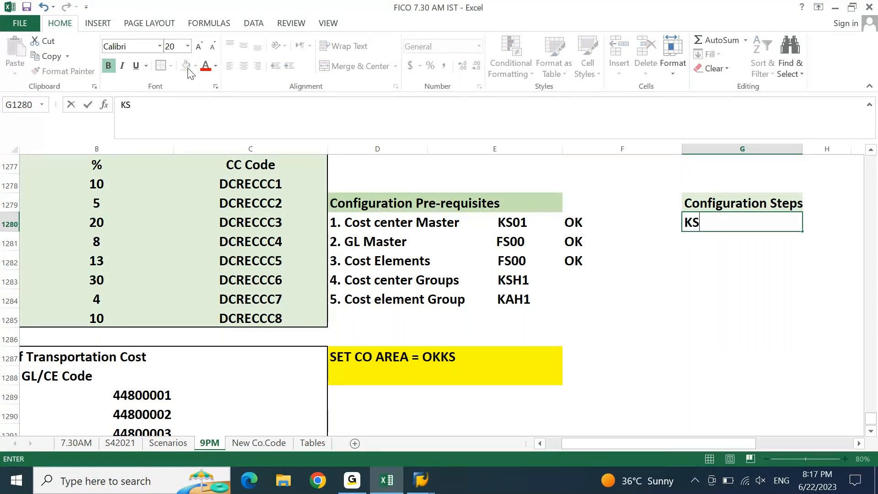
pyautogui.write('V1')
pyautogui.press('Return')
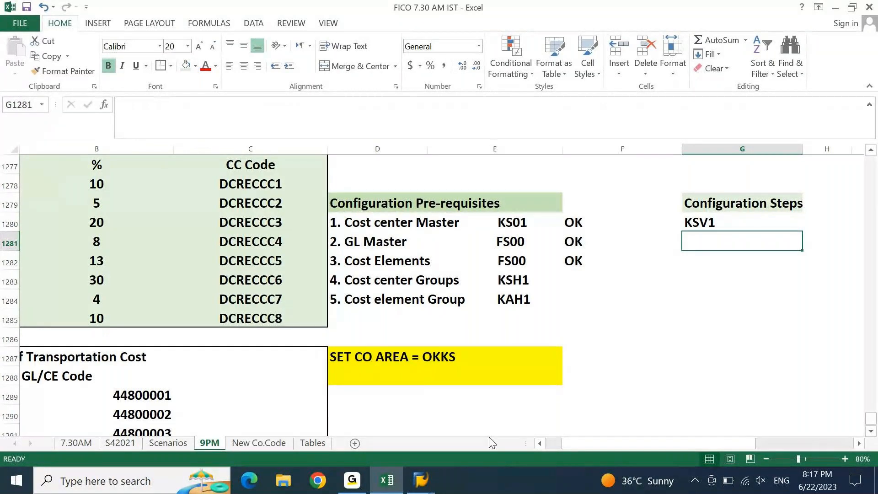
pyautogui.click(421, 480)
pyautogui.click(448, 428)
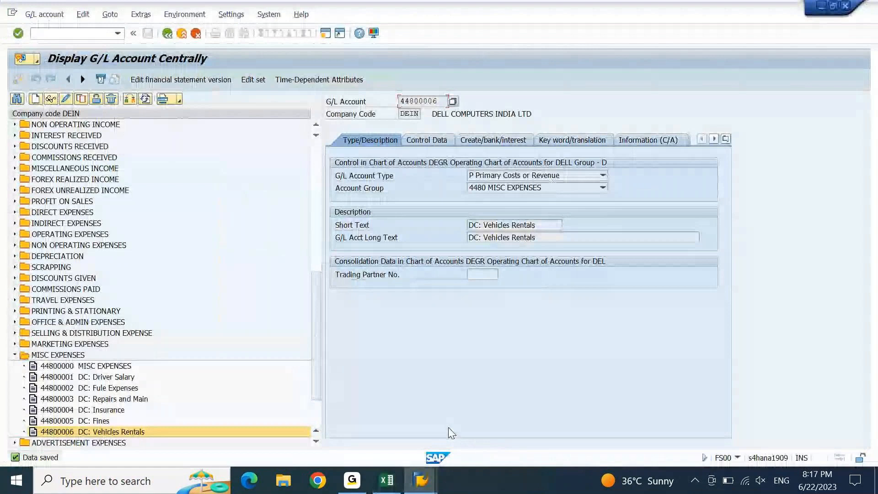
# Leave the G/L account display and run transaction KSV1
pyautogui.click(167, 33)
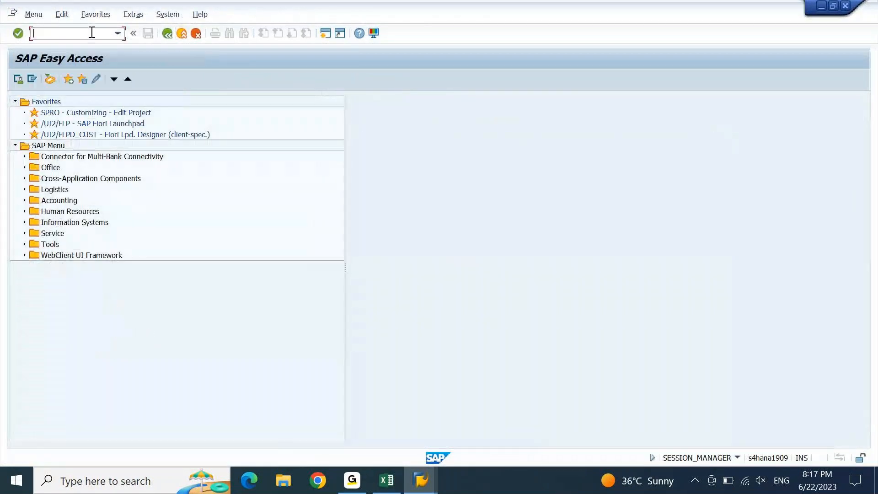
pyautogui.write('KSV1')
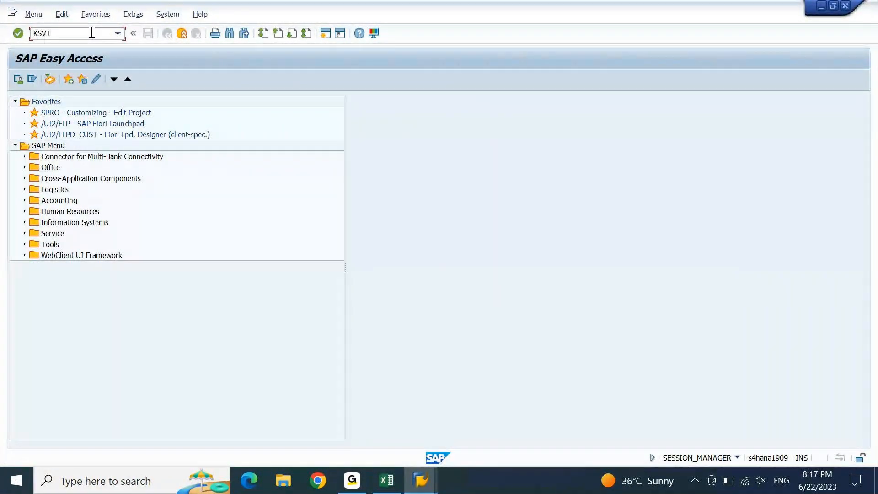
pyautogui.press('Return')
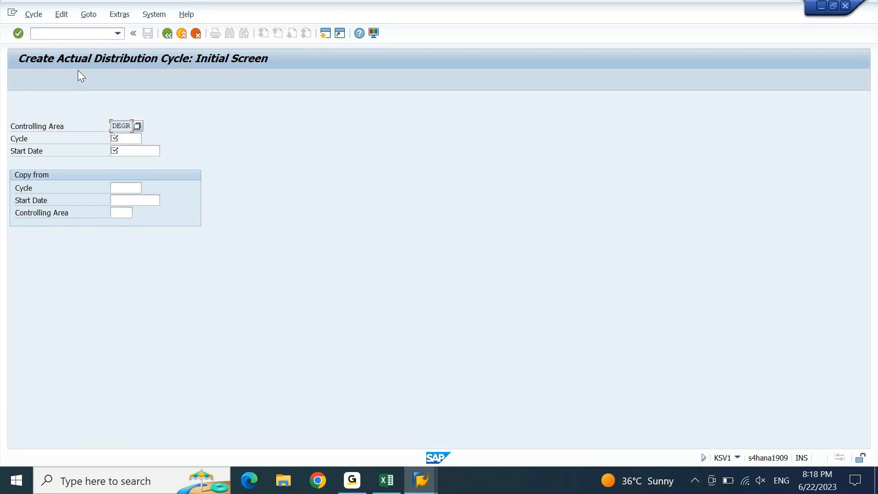
# Enter cycle DC001 with start date 01012023
pyautogui.press('Tab')
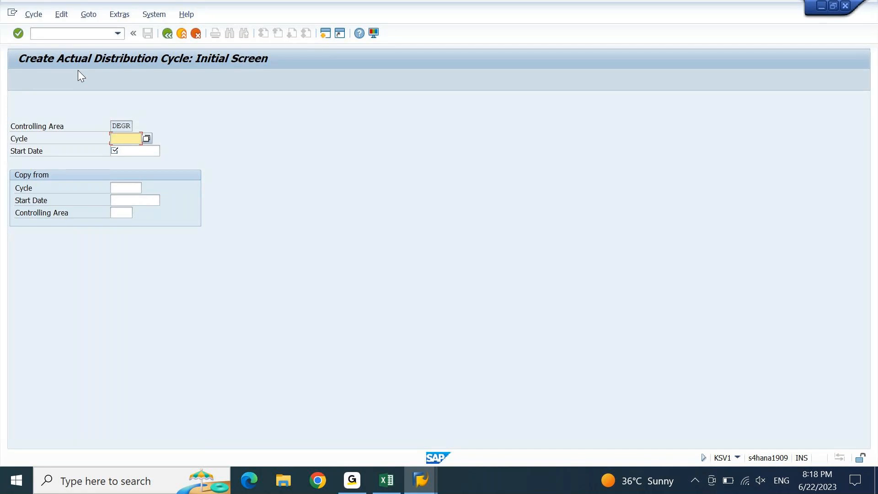
pyautogui.write('123456')
pyautogui.press('BackSpace')
pyautogui.press('BackSpace')
pyautogui.press('BackSpace')
pyautogui.press('BackSpace')
pyautogui.press('BackSpace')
pyautogui.press('BackSpace')
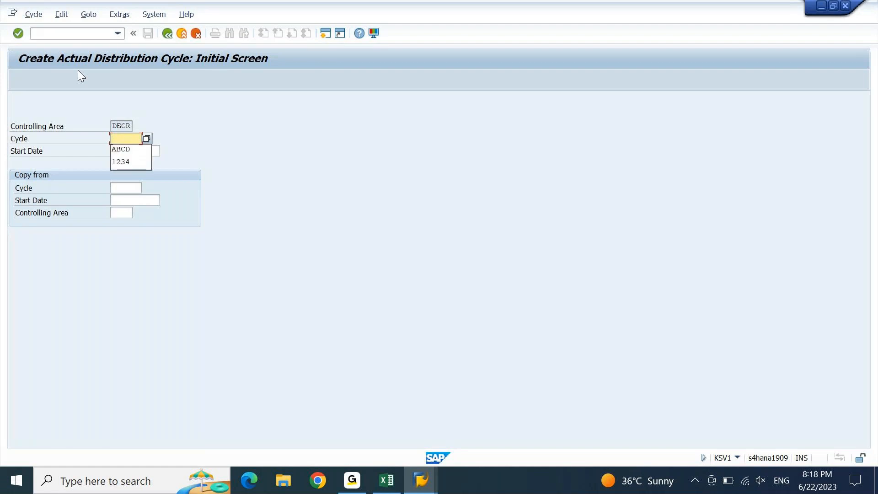
pyautogui.write('DC001')
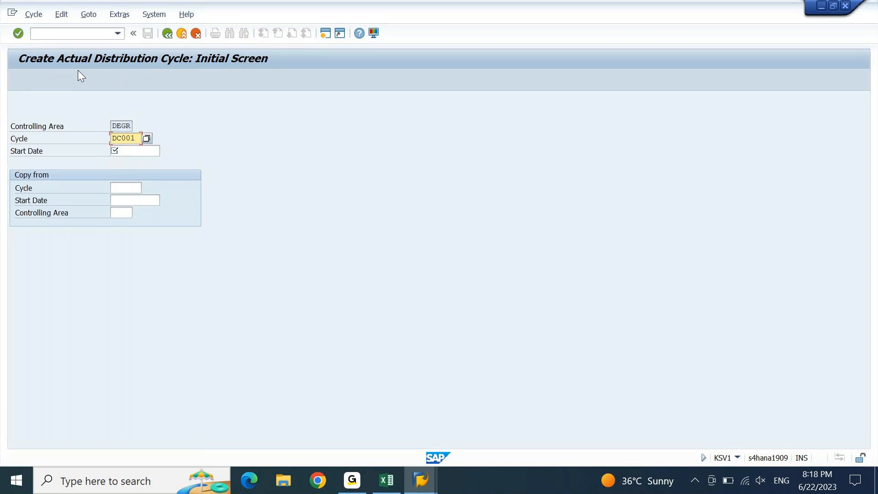
pyautogui.press('Tab')
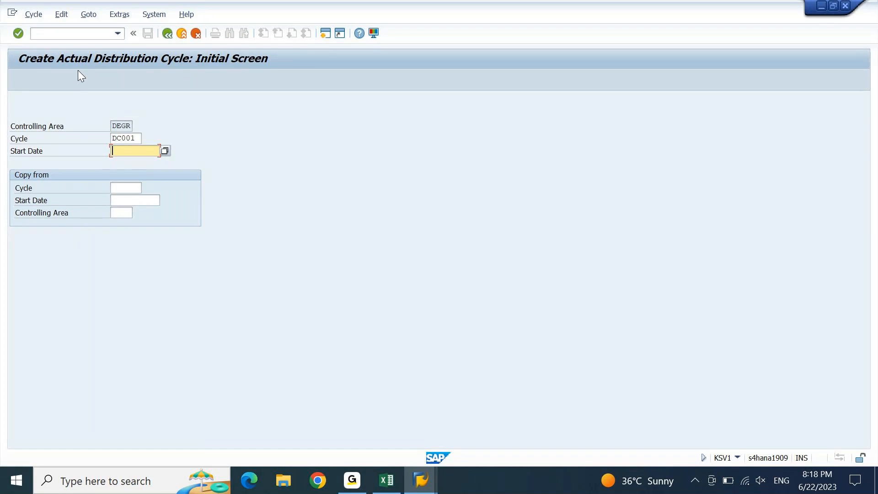
pyautogui.write('0')
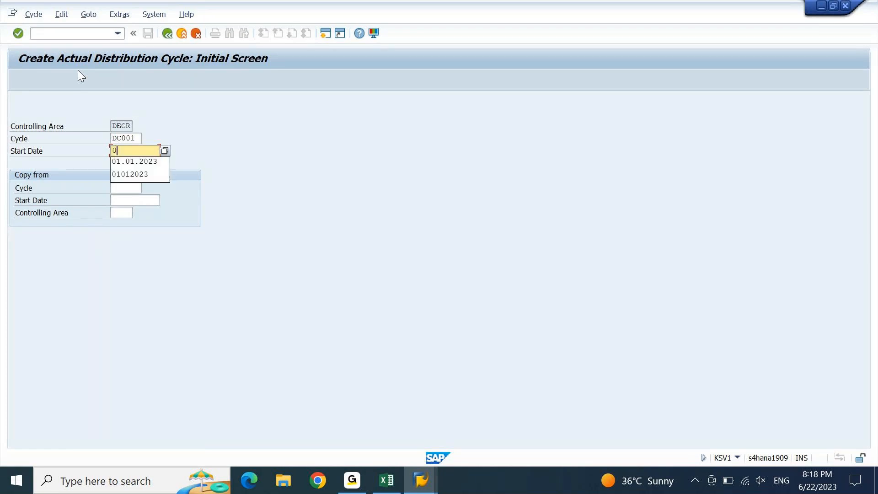
pyautogui.write('1012023')
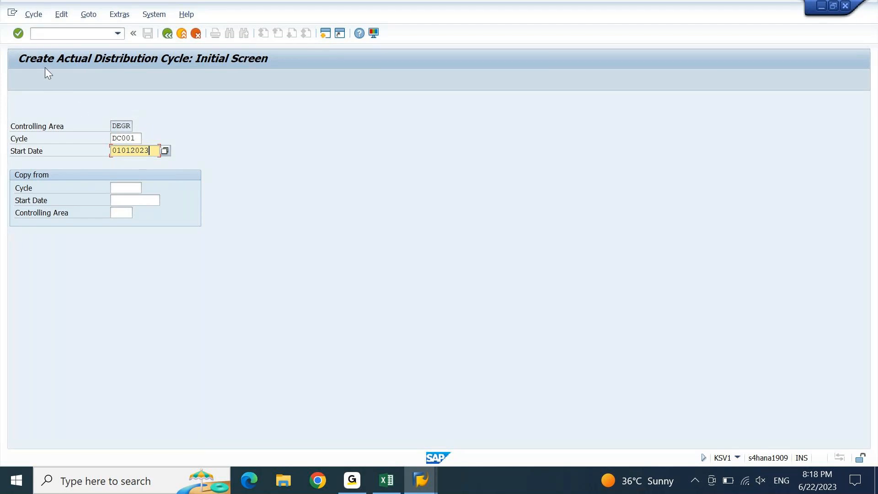
# Open the header data and extend the validity end date to 31.12.9999
pyautogui.click(19, 33)
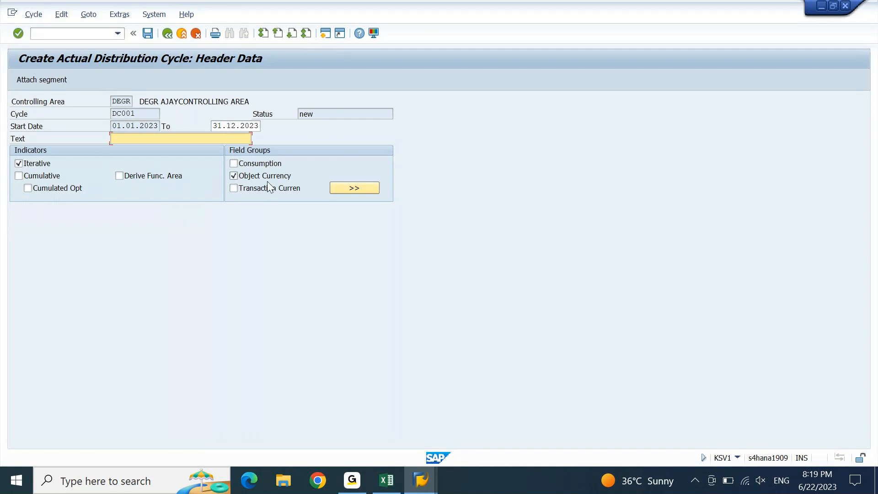
pyautogui.moveTo(114, 125); pyautogui.dragTo(155, 124)
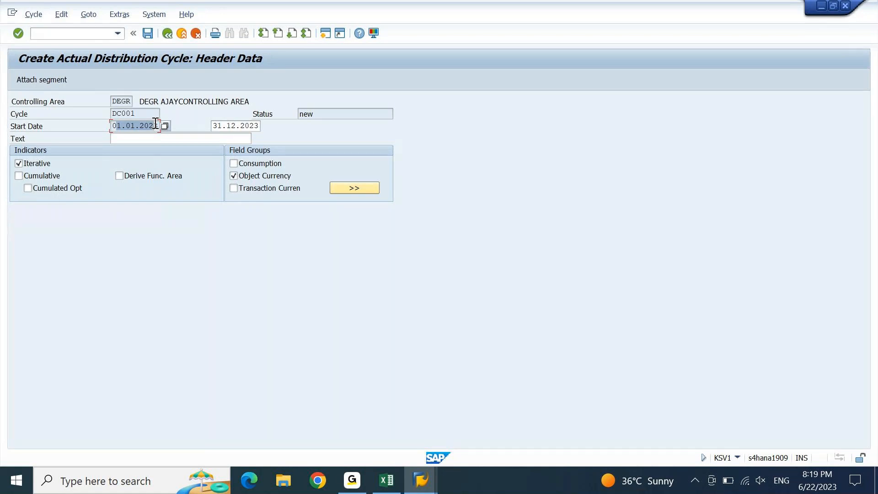
pyautogui.moveTo(212, 126); pyautogui.dragTo(263, 125)
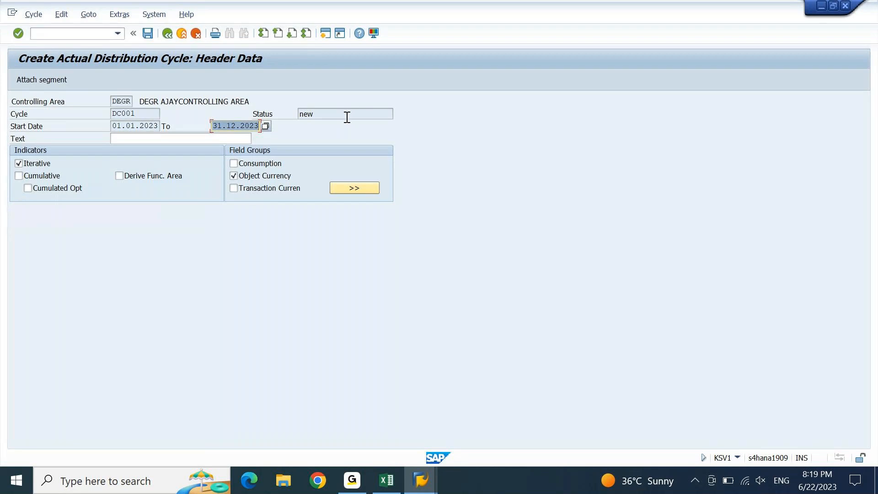
pyautogui.press('End')
pyautogui.hotkey('shift', 'Left')
pyautogui.hotkey('shift', 'Left')
pyautogui.hotkey('shift', 'Left')
pyautogui.hotkey('shift', 'Left')
pyautogui.write('9999')
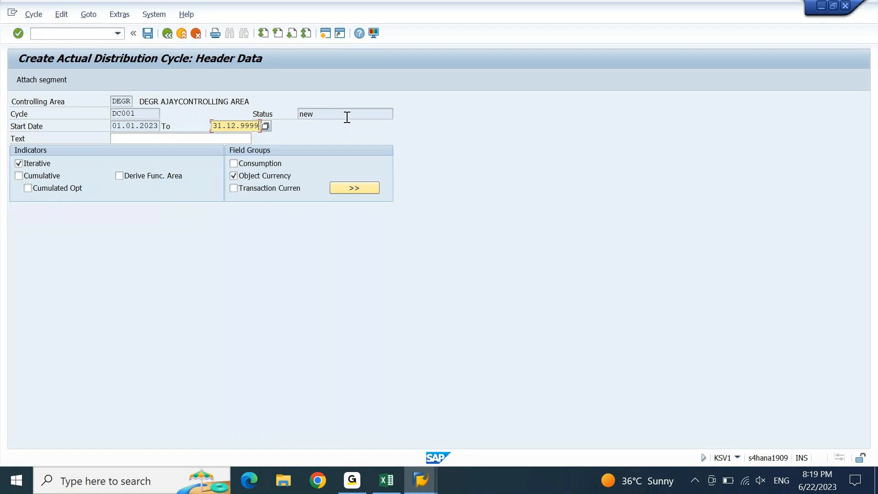
pyautogui.press('Return')
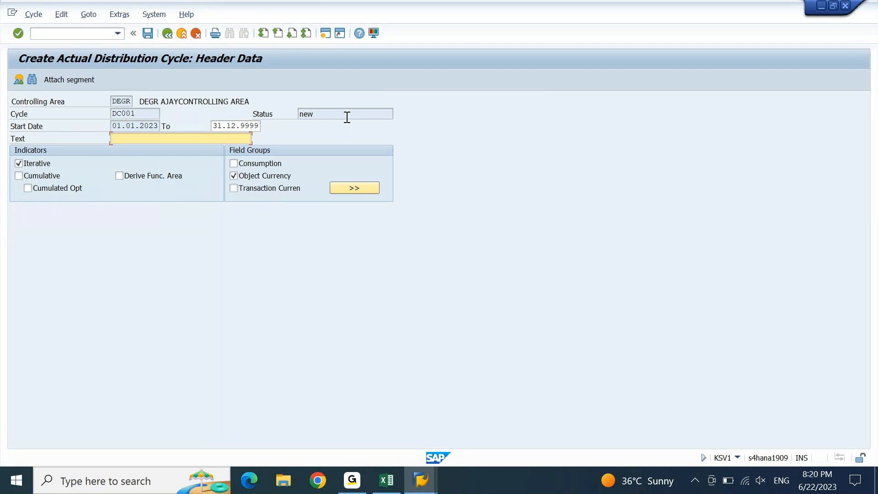
# Give the cycle the description TRANSPORTATION COST DC
pyautogui.write('TRANSPORTATION COST DC')
pyautogui.press('Return')
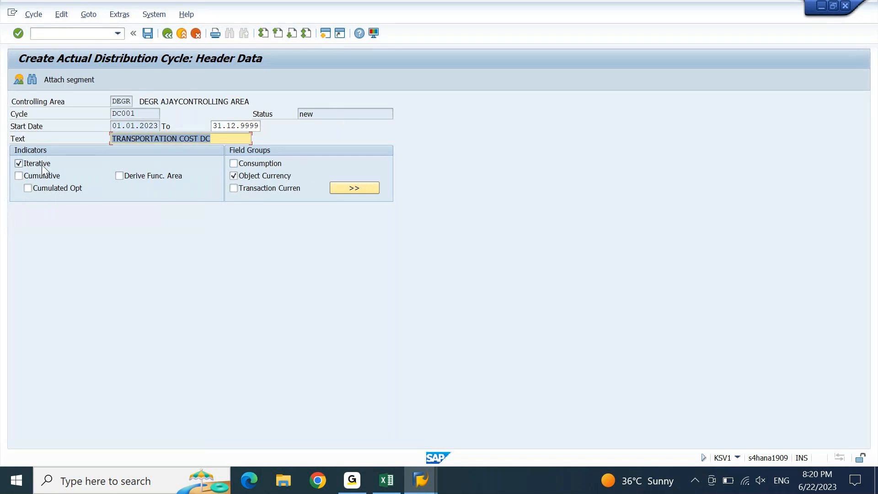
pyautogui.click(253, 176)
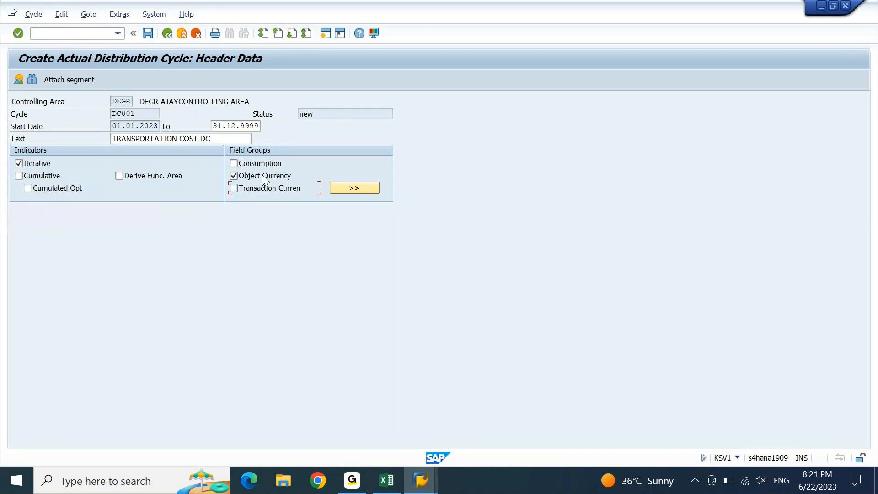
# Save cycle DC001 under the customizing request and attach a new segment
pyautogui.click(148, 33)
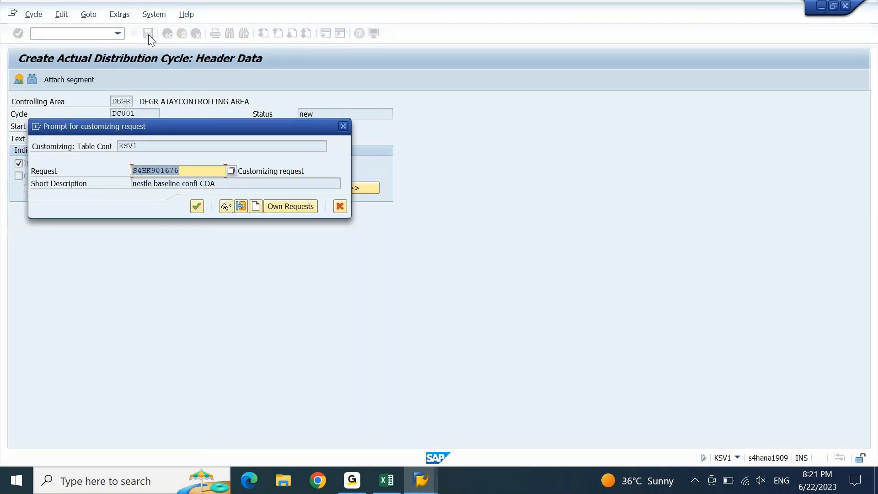
pyautogui.press('Return')
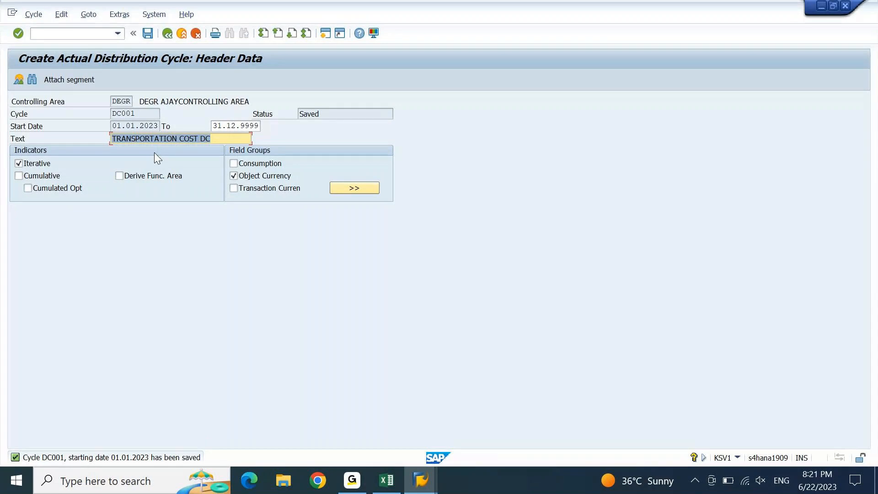
pyautogui.click(78, 82)
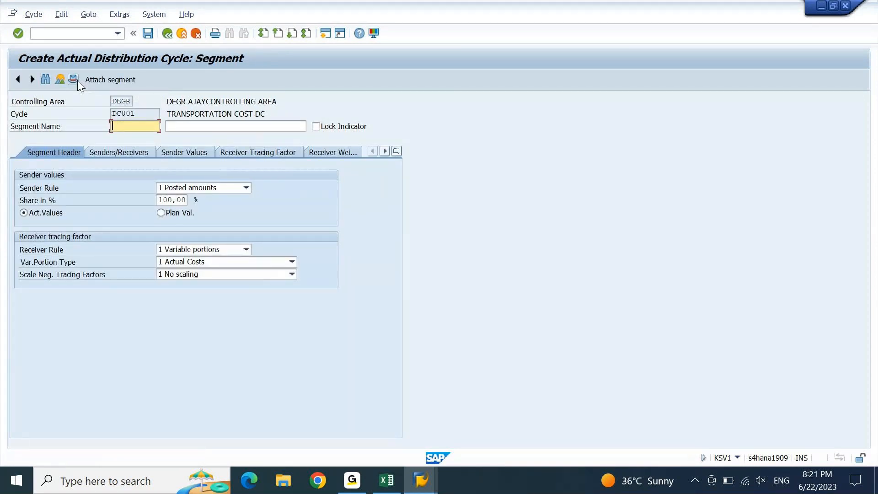
# Name the new segment DC001 and paste the cycle description TRANSPORTATION COST DC as its text
pyautogui.moveTo(143, 115); pyautogui.dragTo(111, 115)
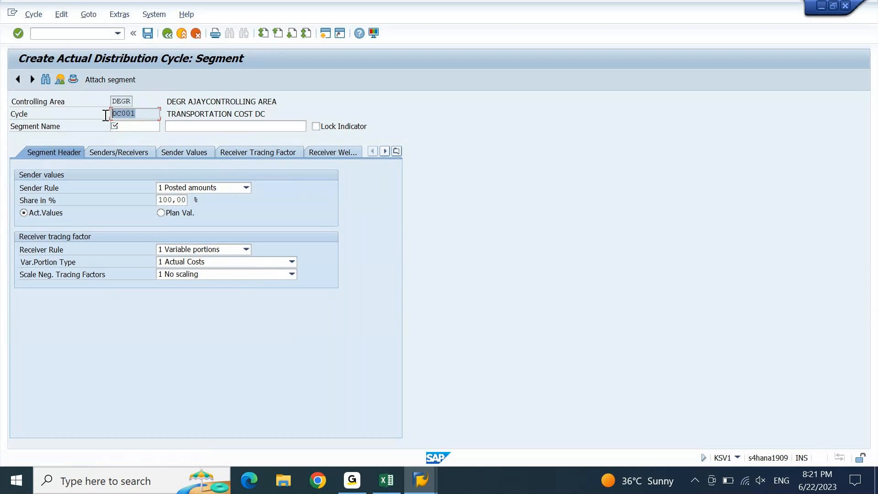
pyautogui.click(132, 123)
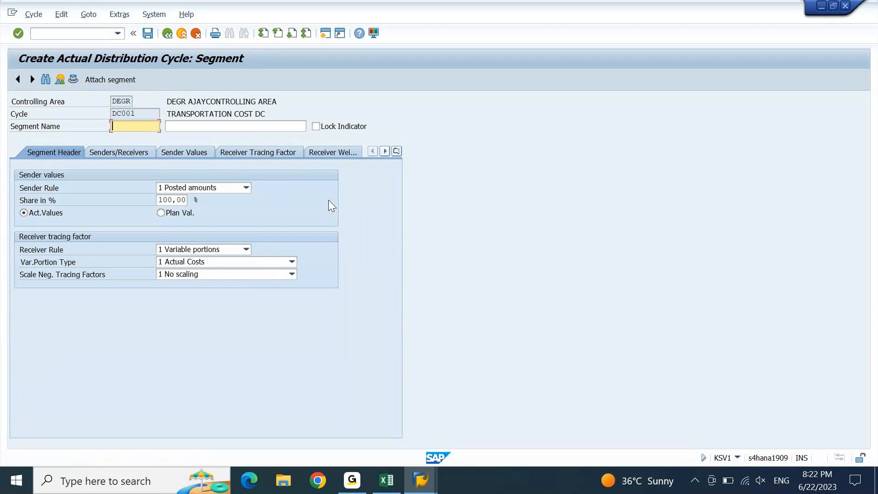
pyautogui.write('DC001')
pyautogui.press('Tab')
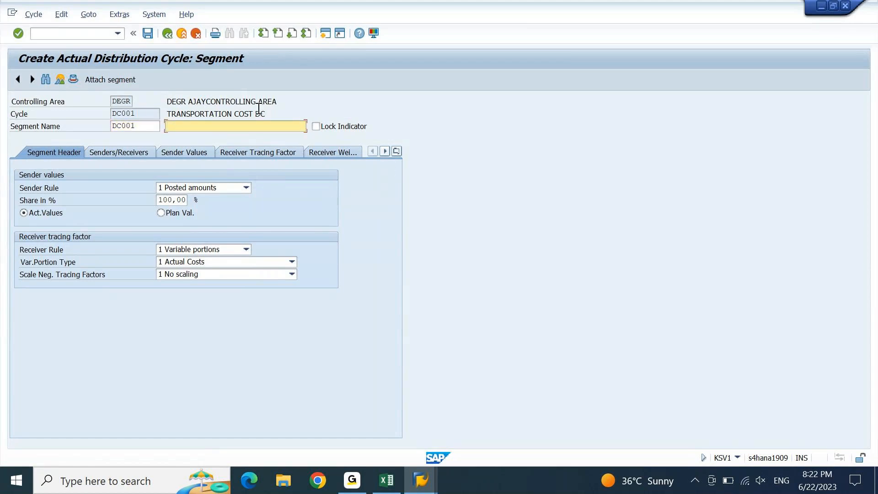
pyautogui.moveTo(269, 114); pyautogui.dragTo(167, 117)
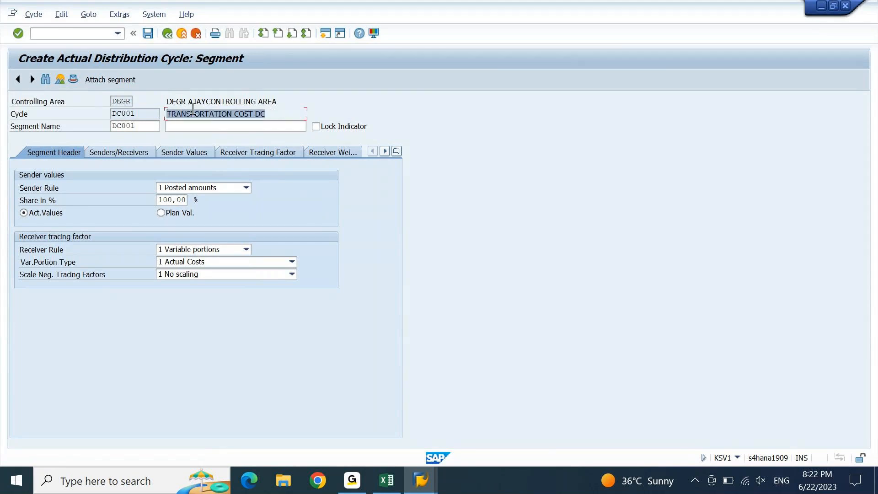
pyautogui.hotkey('ctrl', 'c')
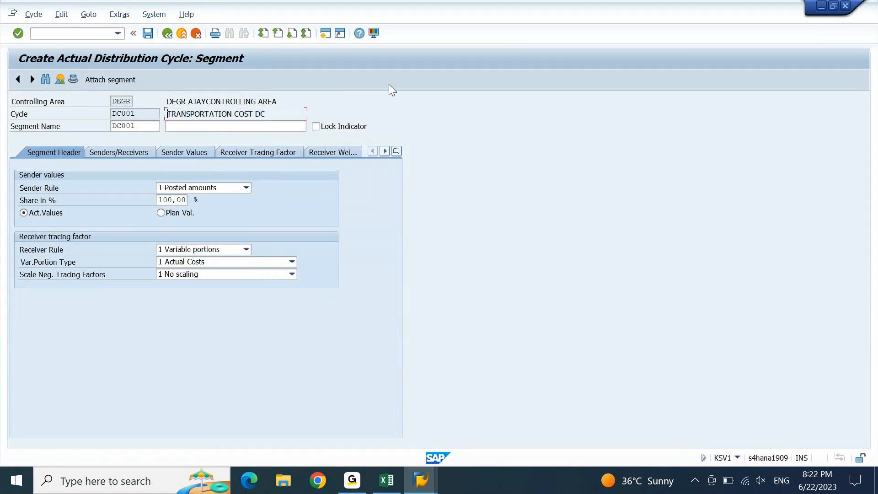
pyautogui.click(283, 128)
pyautogui.hotkey('ctrl', 'v')
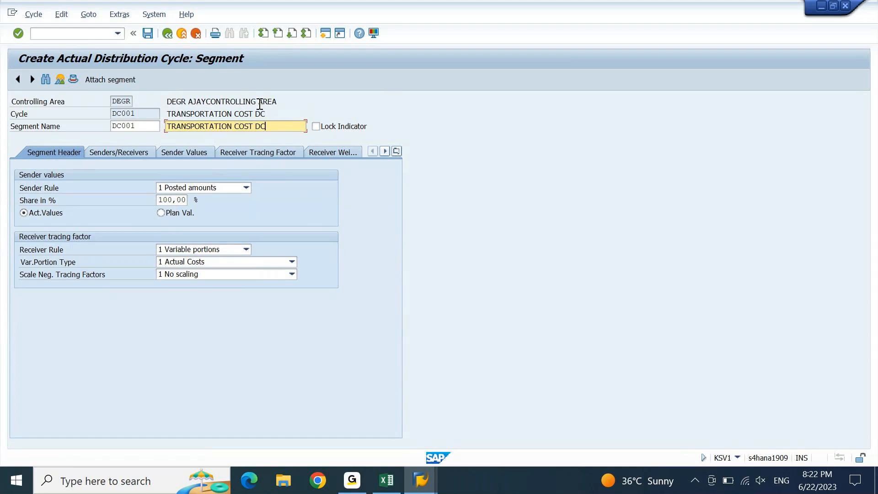
pyautogui.hotkey('shift', 'Tab')
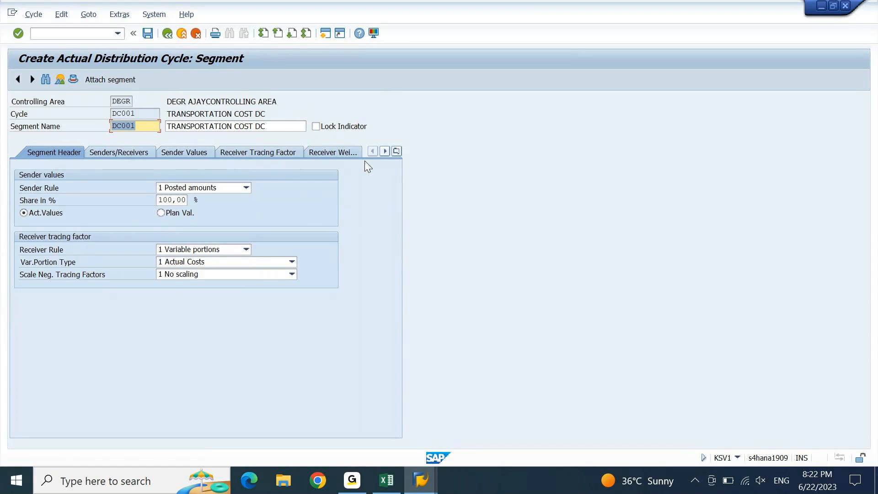
pyautogui.click(391, 490)
# In Excel's CC Code list, review sender DCSENCC and receivers DCRECCC1–8, then return to SAP
pyautogui.click(230, 245)
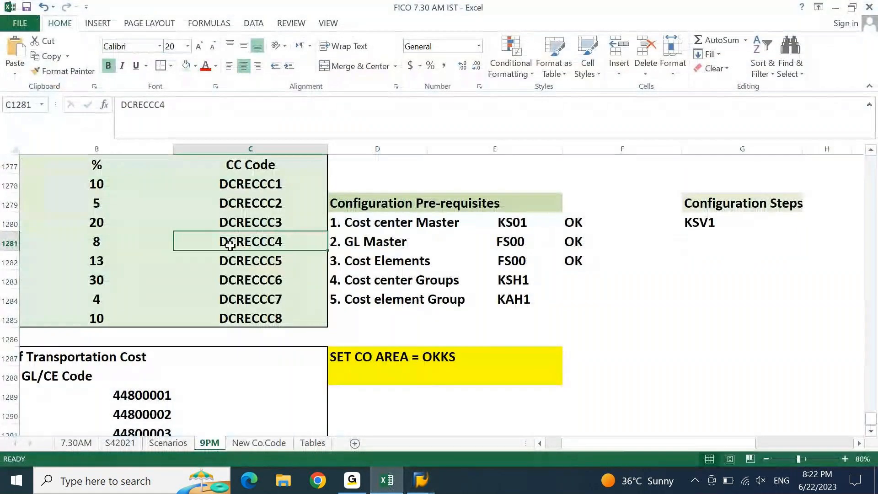
pyautogui.press('pageup')
pyautogui.press('Down')
pyautogui.press('Down')
pyautogui.press('Down')
pyautogui.press('Down')
pyautogui.press('Down')
pyautogui.press('Down')
pyautogui.press('Down')
pyautogui.press('Down')
pyautogui.press('Down')
pyautogui.press('Down')
pyautogui.press('Down')
pyautogui.press('Down')
pyautogui.press('Down')
pyautogui.press('Down')
pyautogui.press('Down')
pyautogui.press('Down')
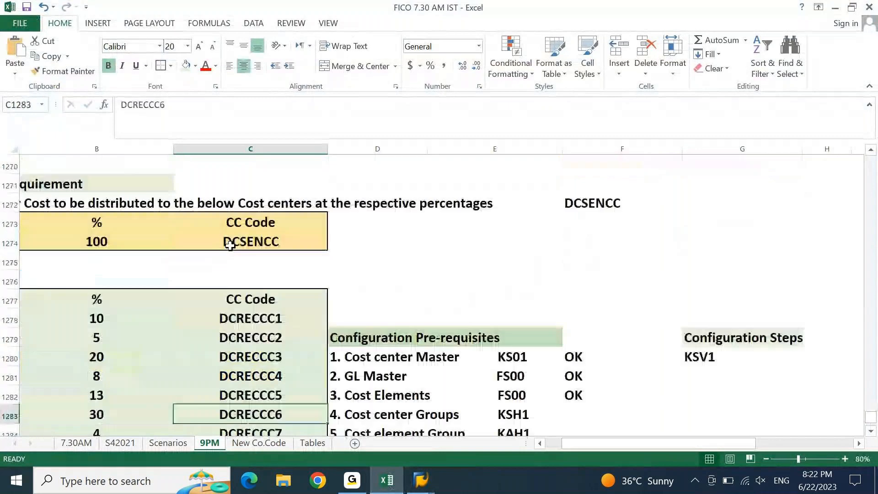
pyautogui.press('Down')
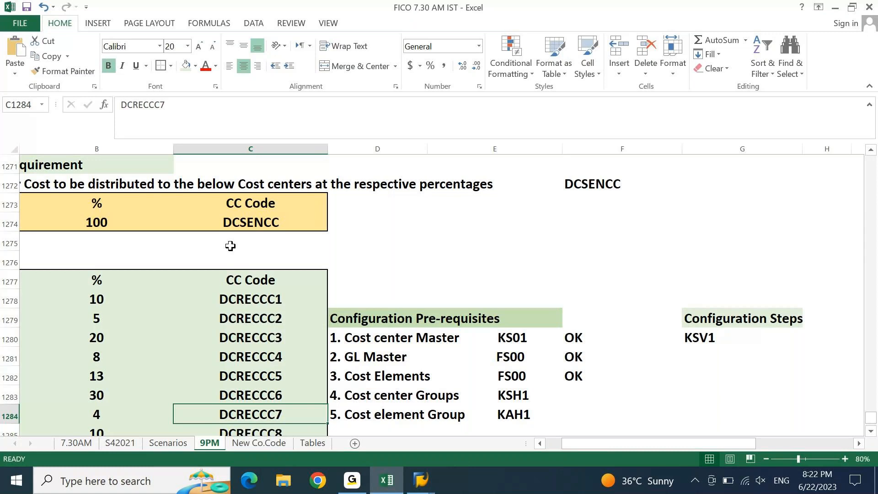
pyautogui.click(394, 482)
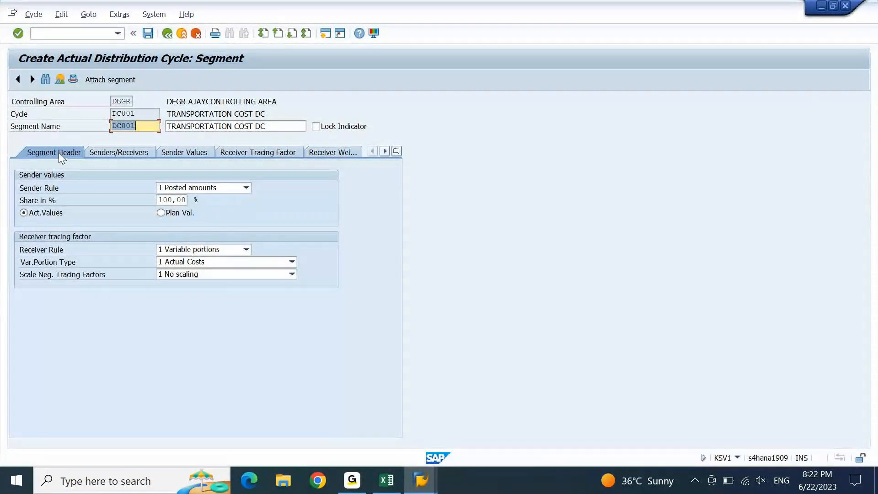
pyautogui.click(46, 131)
pyautogui.click(146, 128)
pyautogui.click(246, 189)
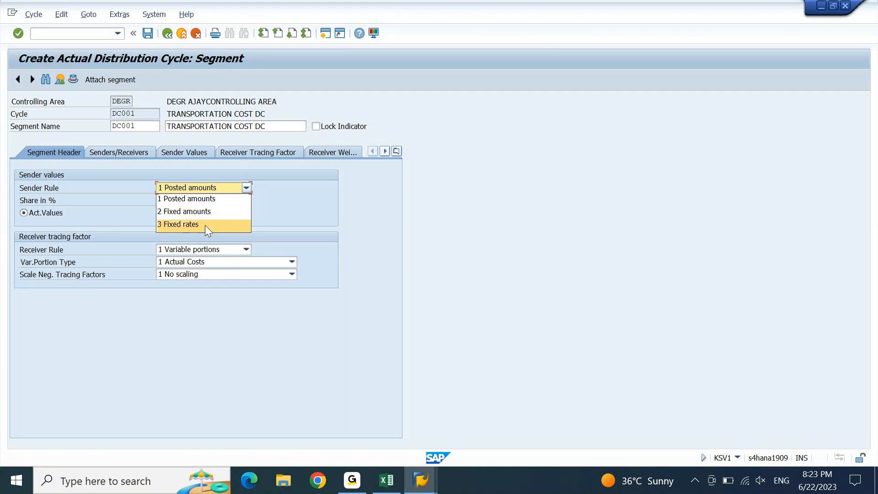
pyautogui.click(213, 200)
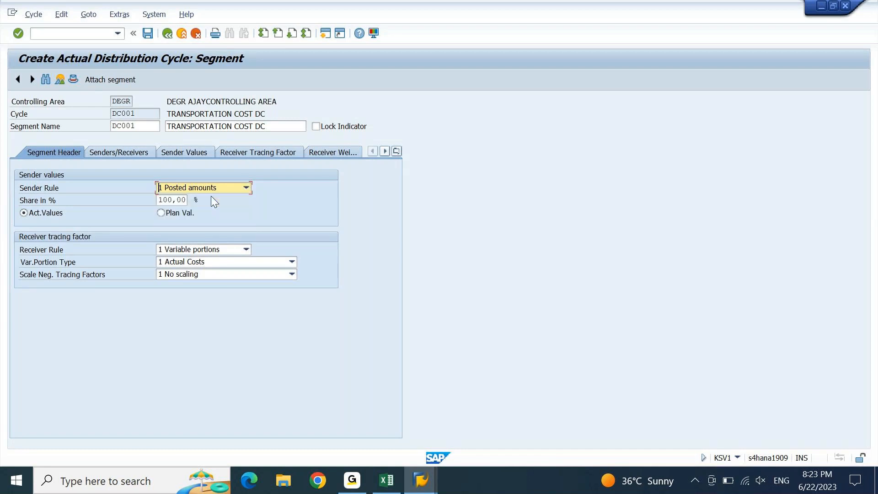
pyautogui.click(238, 185)
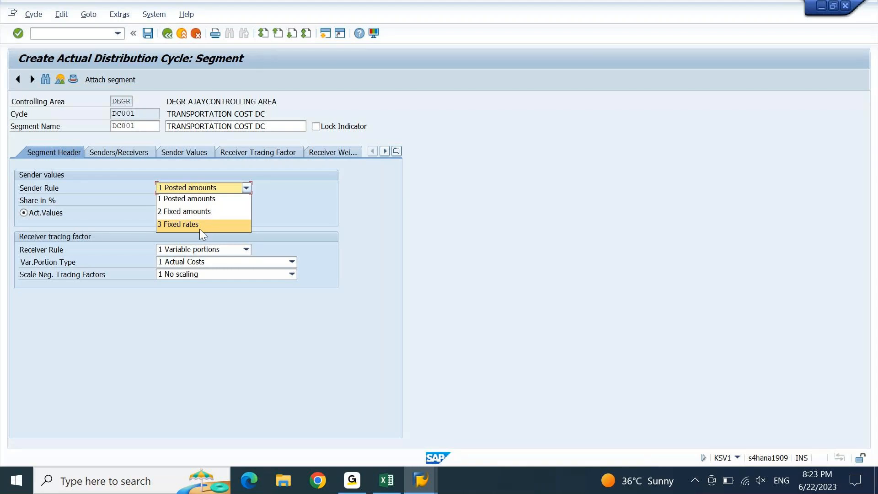
pyautogui.click(218, 201)
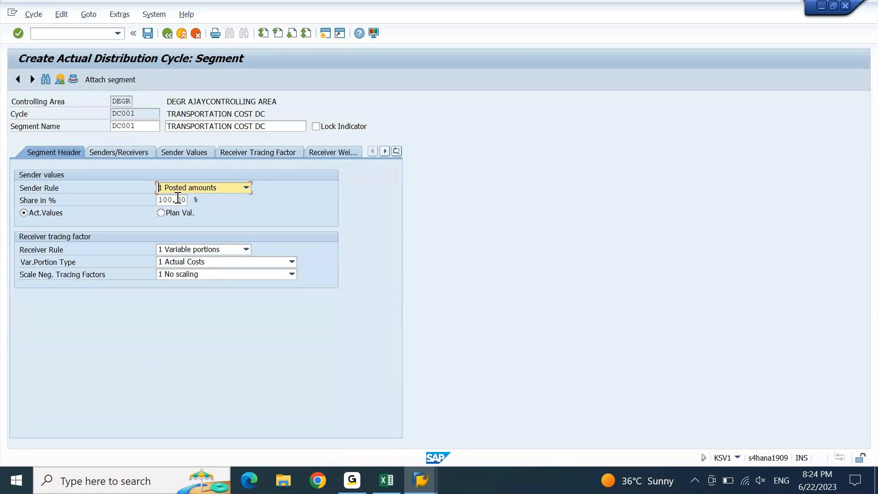
pyautogui.press('Tab')
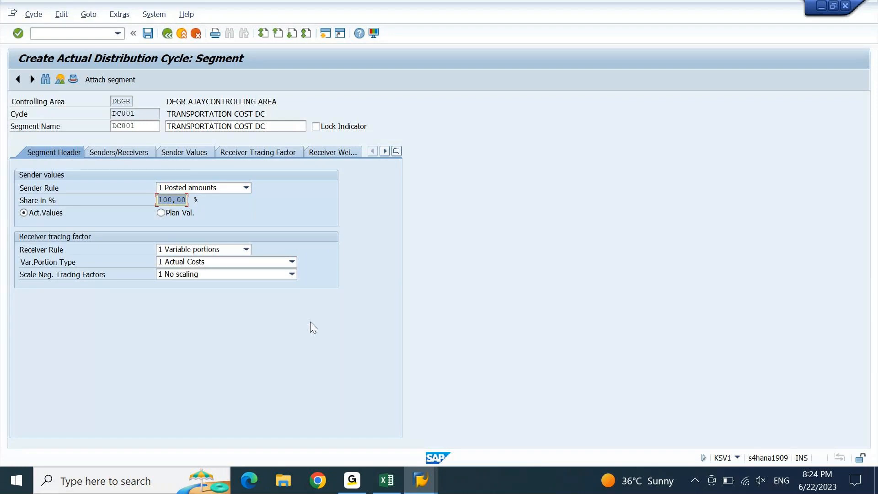
pyautogui.press('Return')
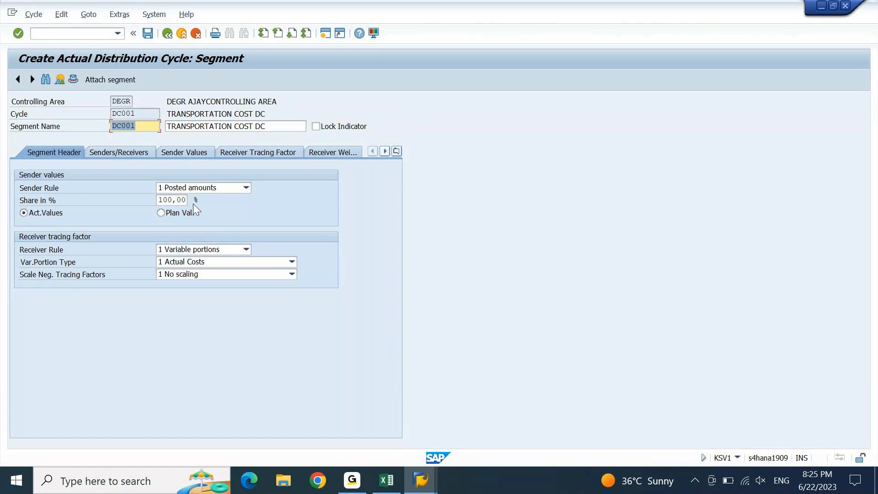
# Try sender shares of 70% and 170%, dismiss the over-100% error, and set the share to 100%
pyautogui.moveTo(166, 200); pyautogui.dragTo(125, 204)
pyautogui.write('7')
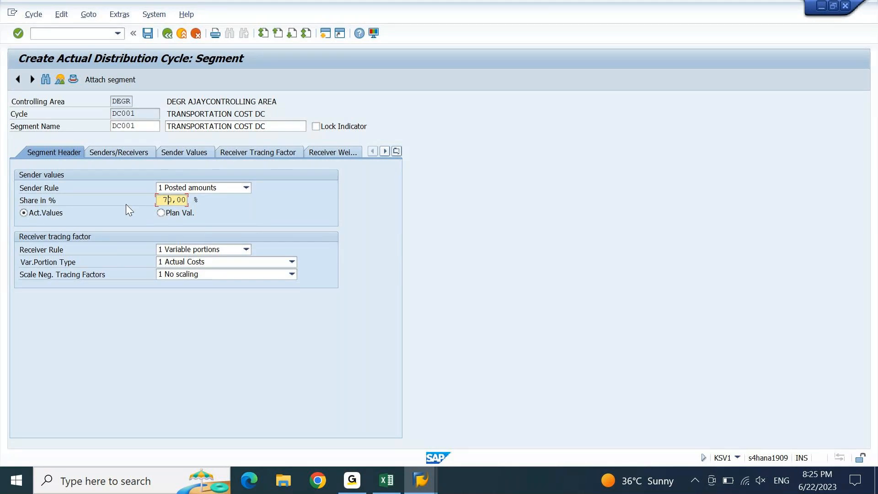
pyautogui.press('Return')
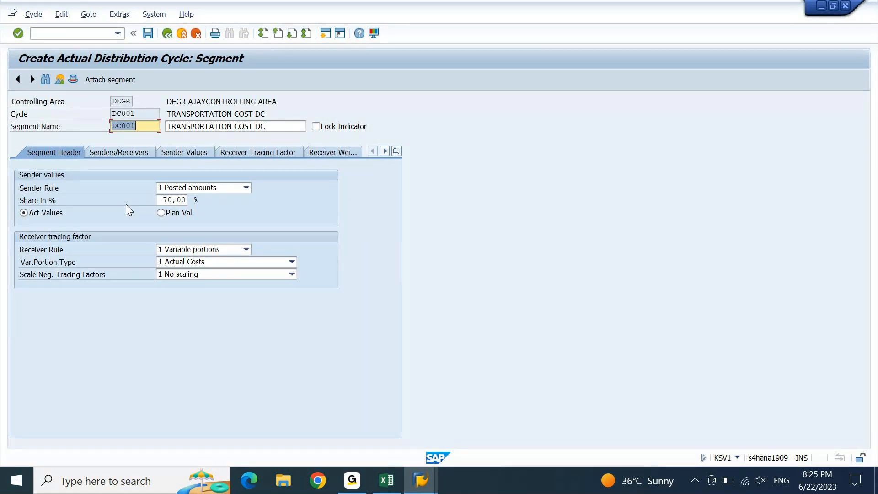
pyautogui.click(166, 200)
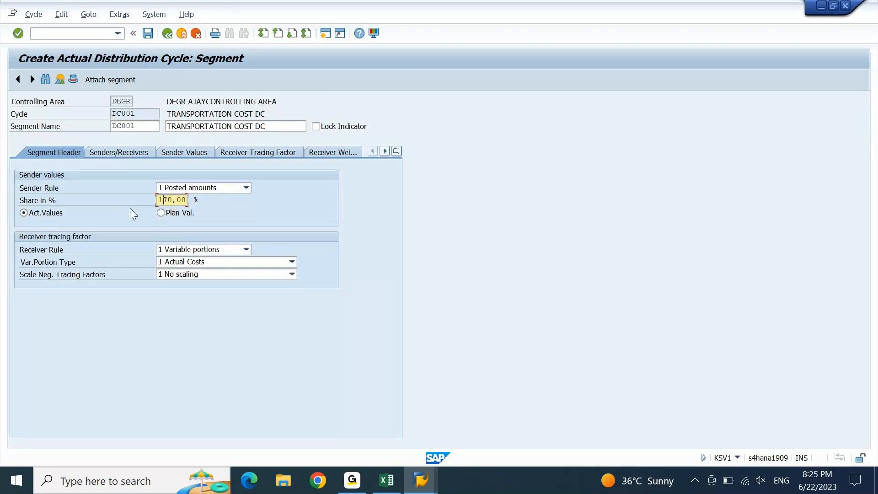
pyautogui.press('Return')
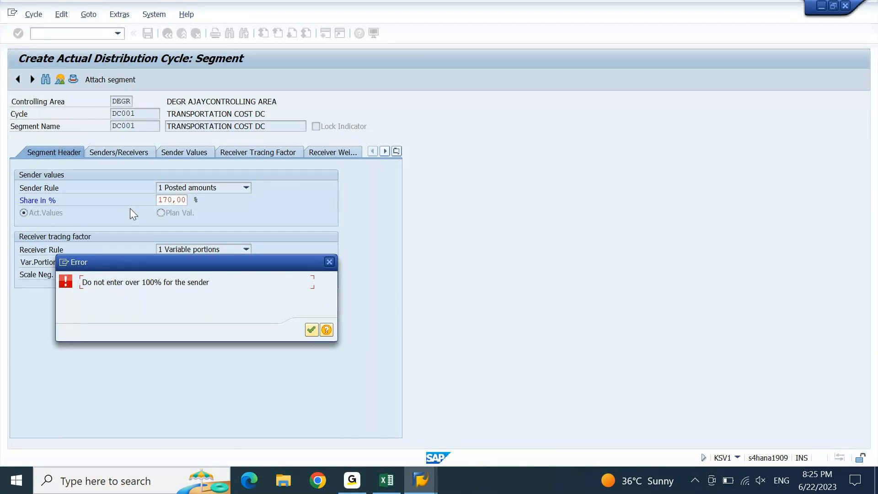
pyautogui.press('Return')
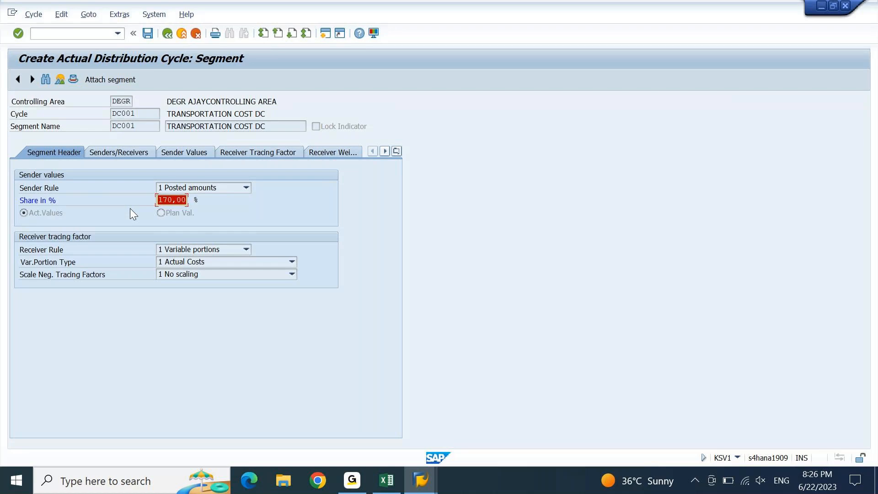
pyautogui.write('100')
pyautogui.press('Return')
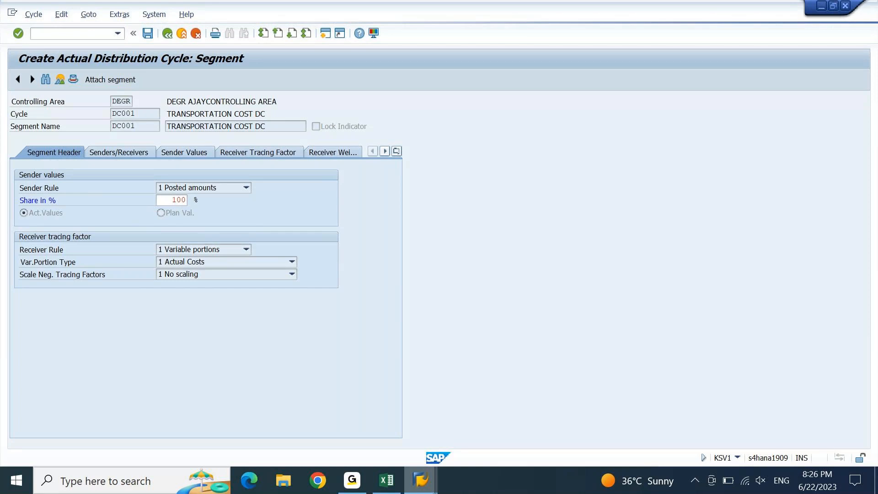
pyautogui.click(539, 423)
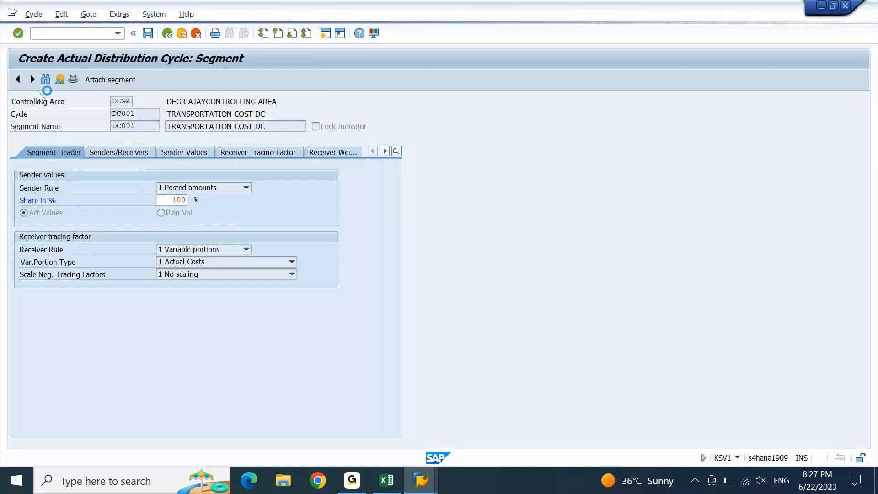
# Start a second SAP Logon session on the S4 1909 system
pyautogui.moveTo(421, 480)
pyautogui.click(364, 431)
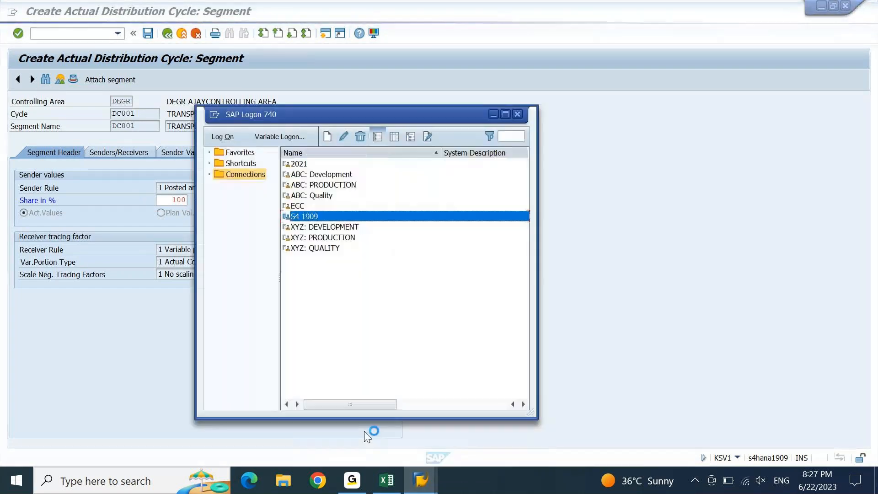
pyautogui.doubleClick(338, 221)
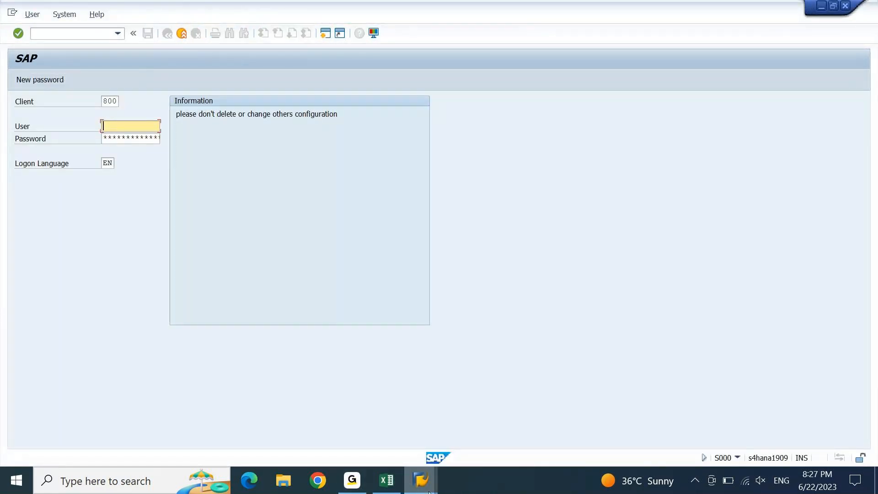
# Back in segment DC001, choose actual values for the sender and open the Receiver Rule list
pyautogui.moveTo(429, 492)
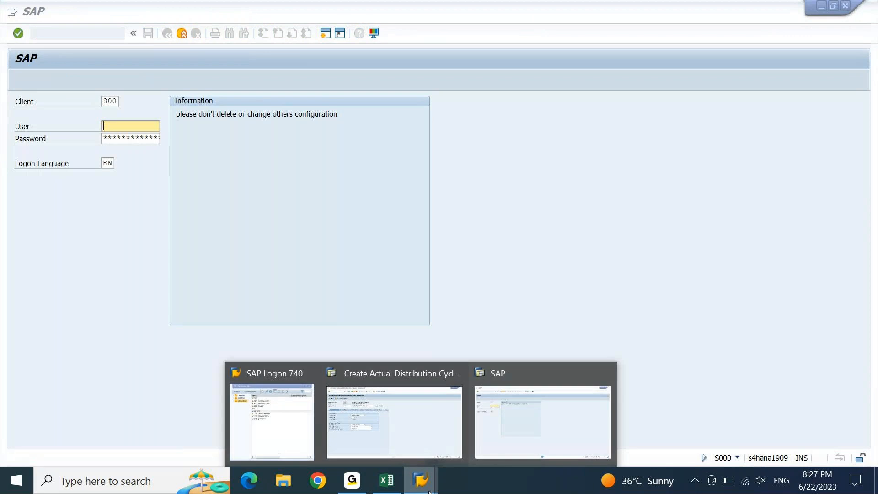
pyautogui.click(439, 437)
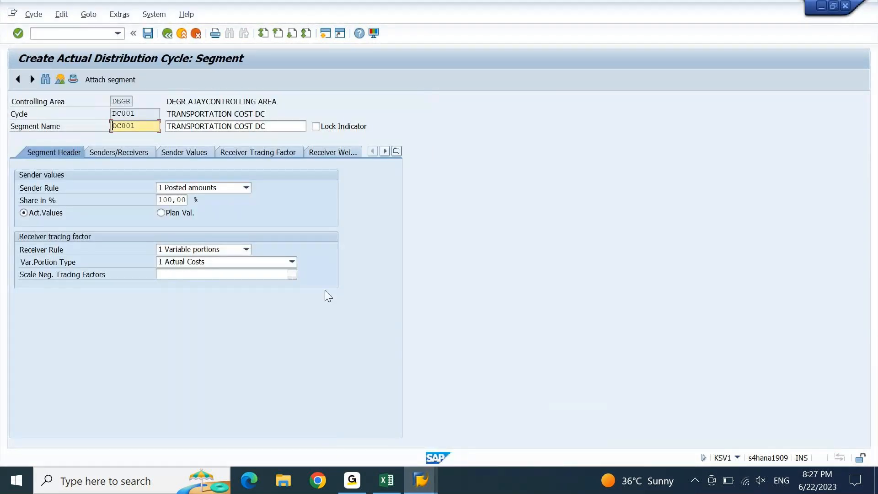
pyautogui.click(24, 213)
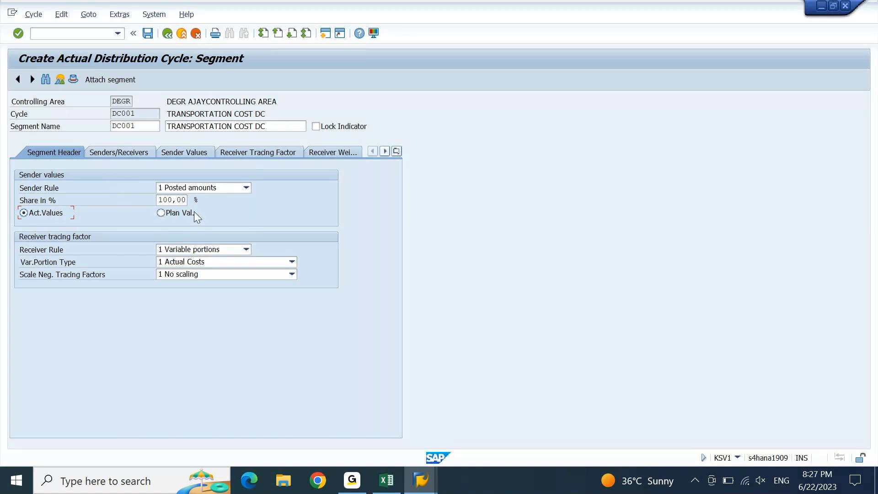
pyautogui.moveTo(163, 201); pyautogui.dragTo(200, 204)
pyautogui.click(246, 250)
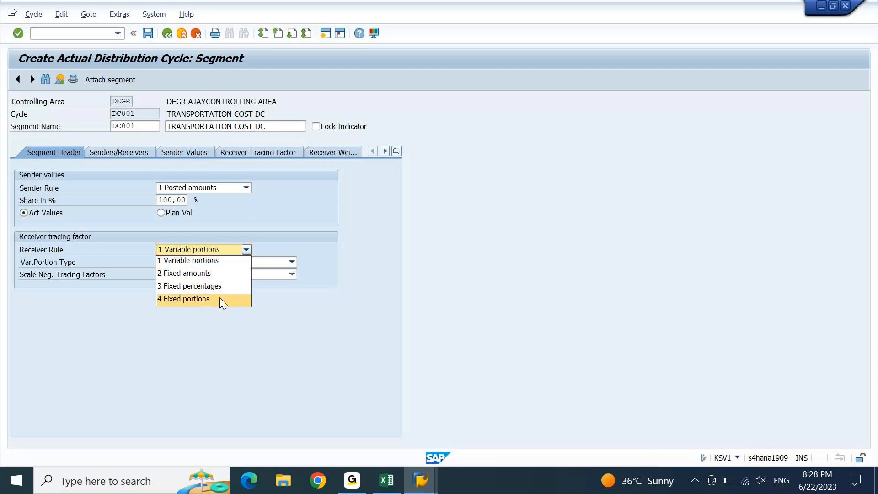
# Switch to the FICO workbook's 9PM sheet to review percentages for receivers DCRECCC1–DCRECCC7
pyautogui.click(387, 480)
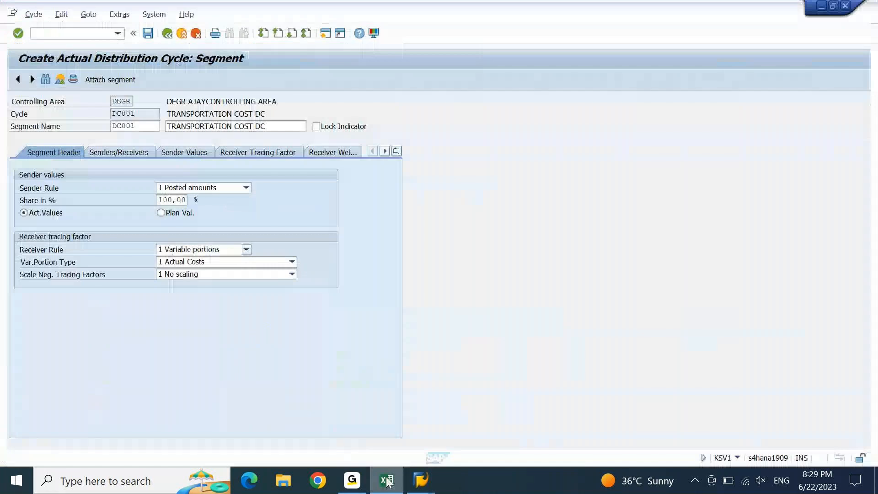
# Return to the DC001 segment header and show the Receiver Rule options
pyautogui.click(387, 480)
pyautogui.click(246, 250)
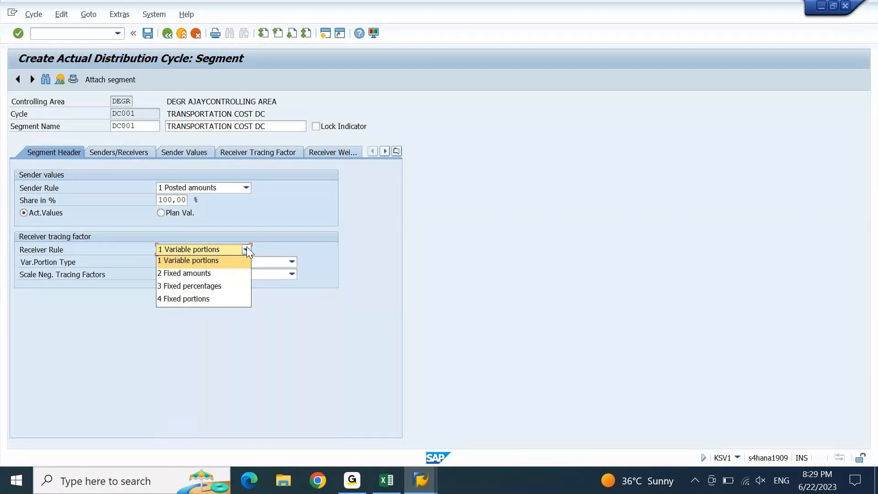
pyautogui.click(204, 287)
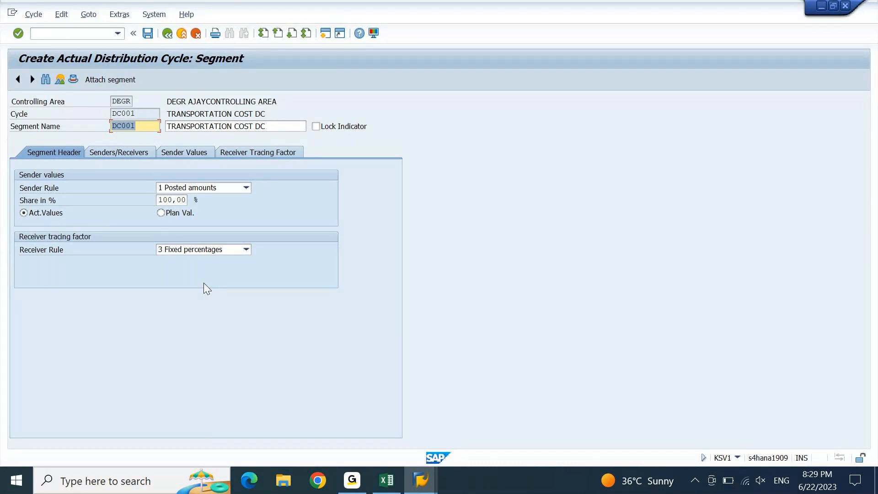
pyautogui.click(245, 251)
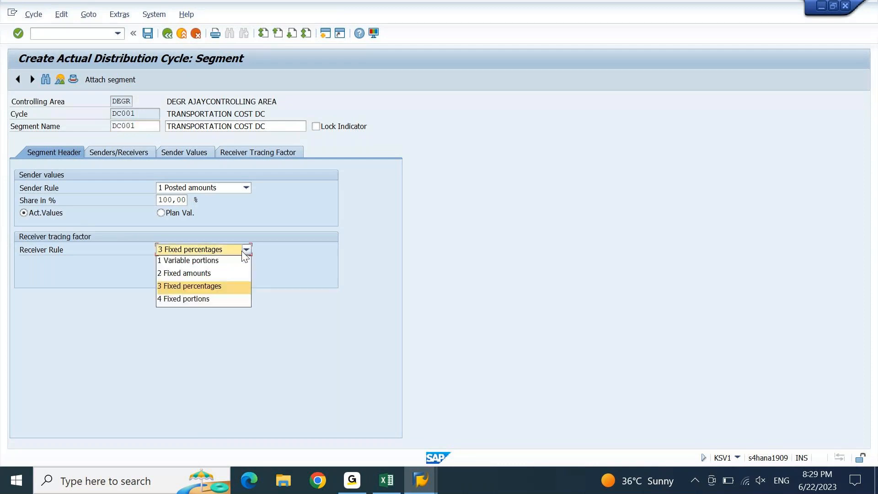
pyautogui.click(206, 288)
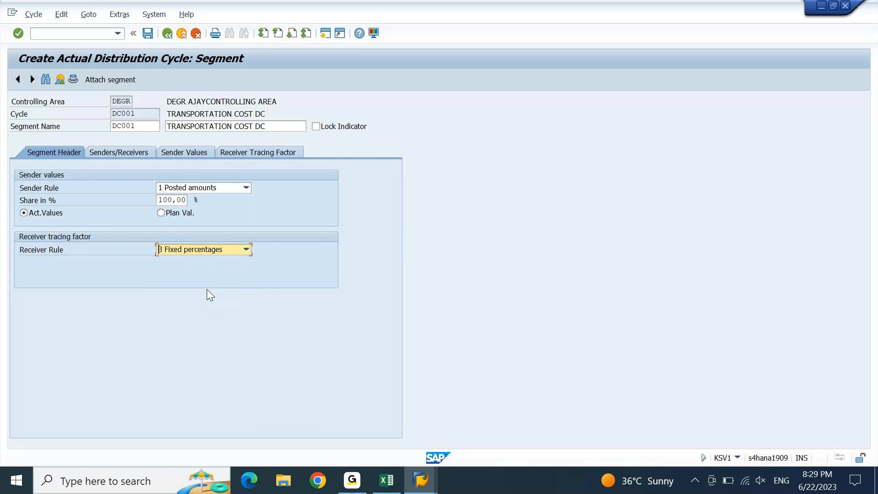
pyautogui.click(246, 249)
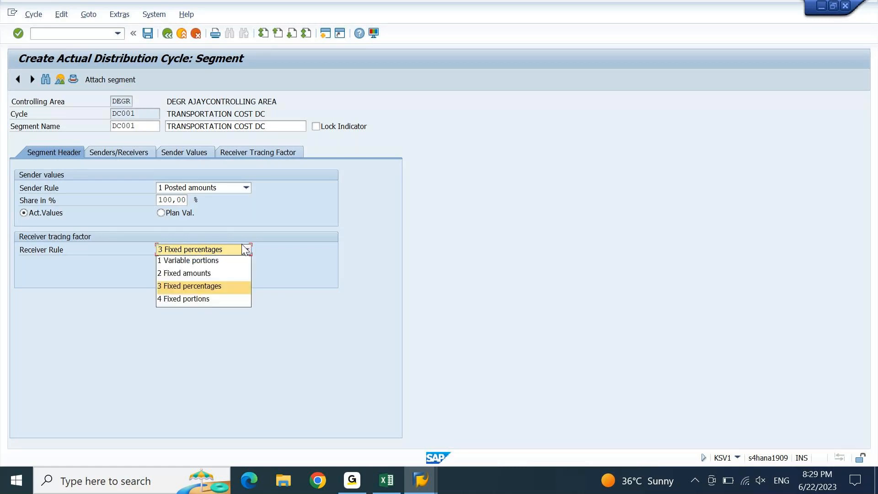
pyautogui.click(215, 274)
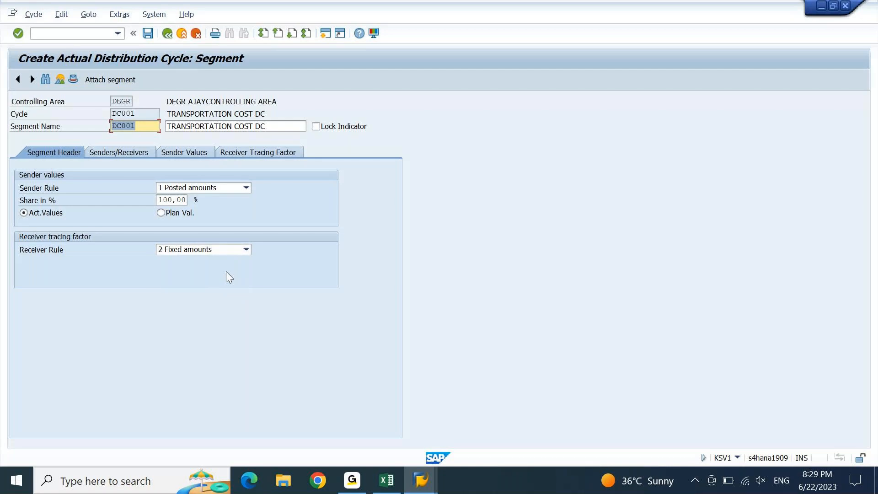
pyautogui.click(248, 251)
pyautogui.click(196, 298)
pyautogui.click(246, 252)
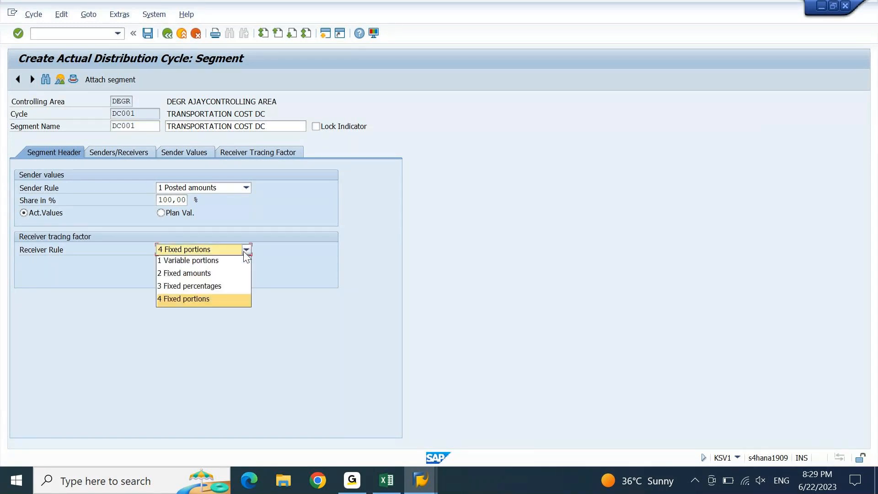
pyautogui.click(218, 262)
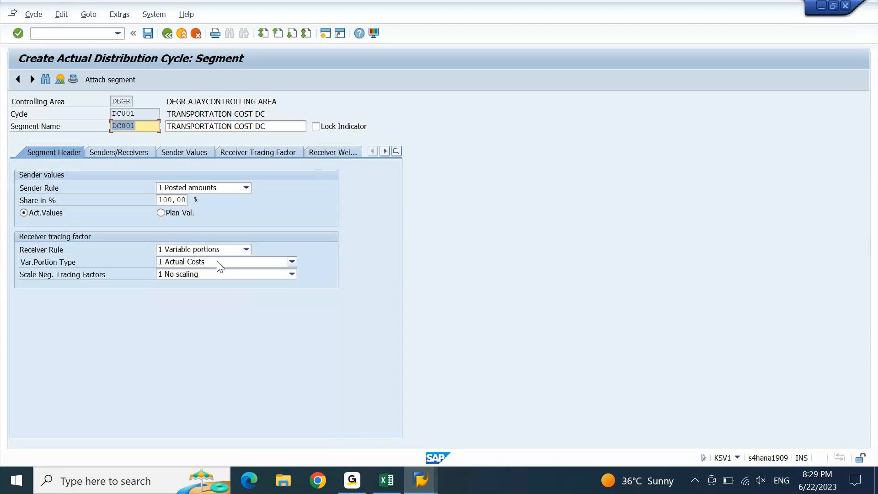
# Check the Var.Portion Type options, keep 1 Actual Costs, and reopen the Receiver Rule list
pyautogui.click(284, 266)
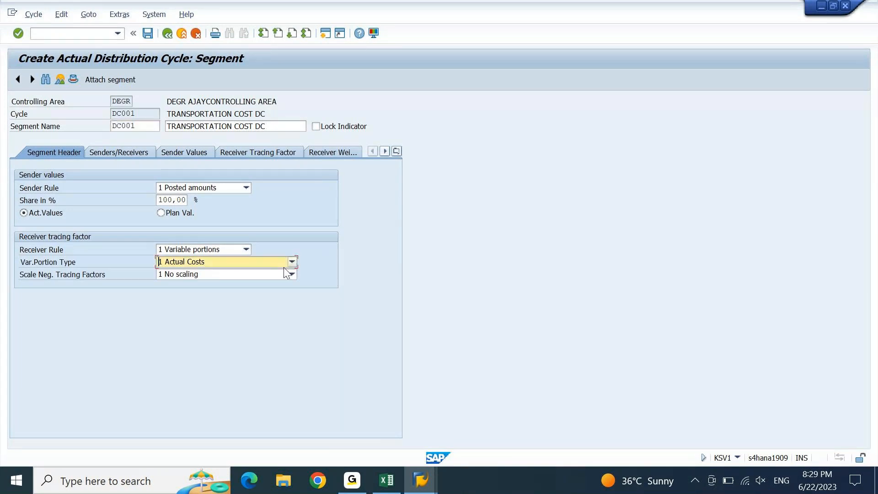
pyautogui.click(291, 262)
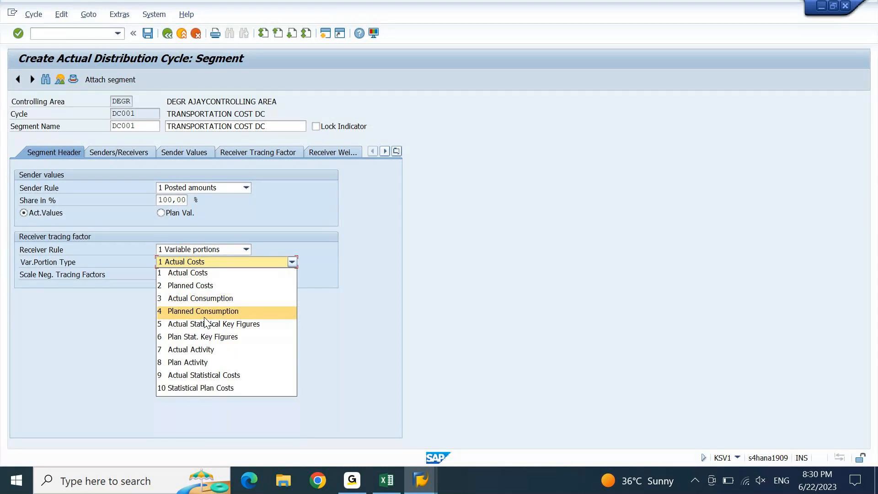
pyautogui.click(276, 273)
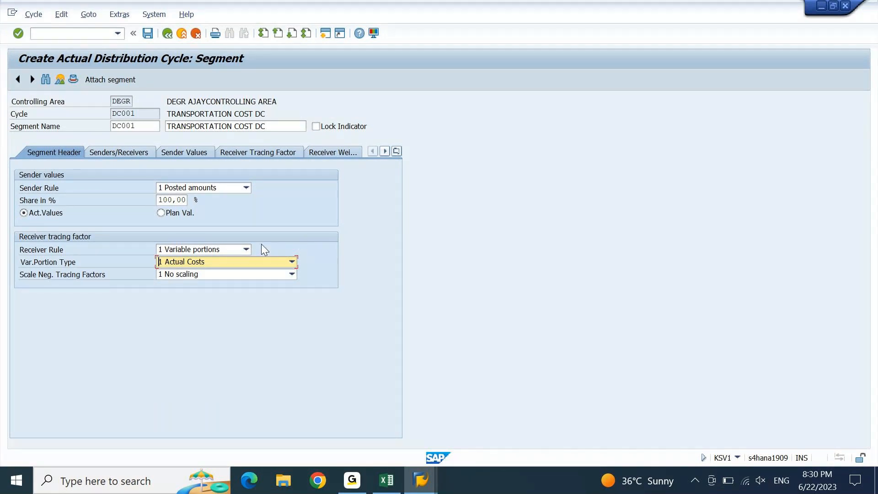
pyautogui.click(245, 250)
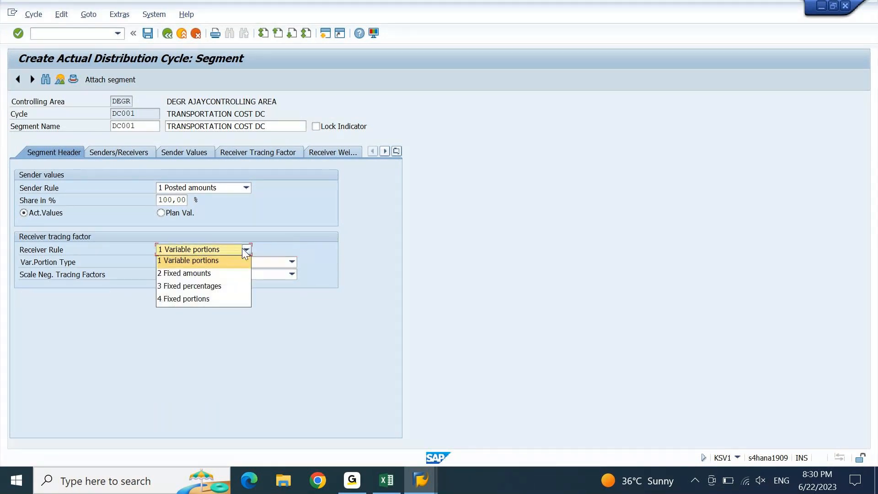
# Pick 3 Fixed percentages as receiver rule and confirm it stays selected
pyautogui.click(228, 286)
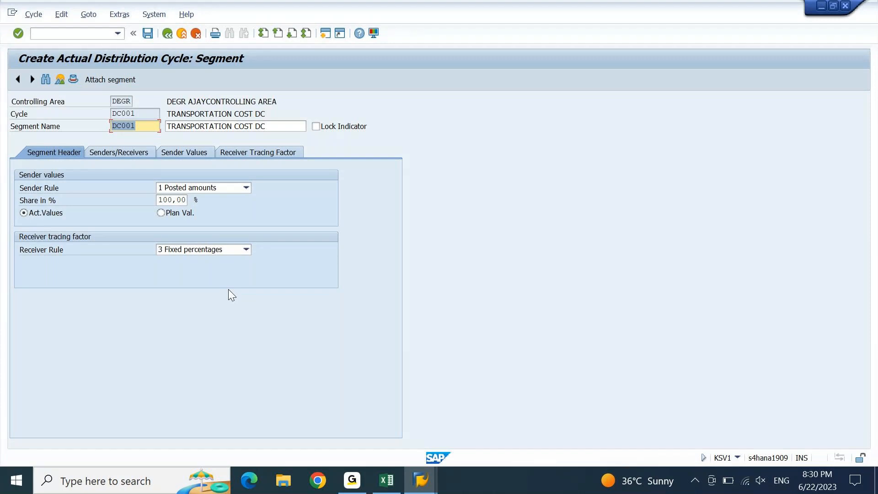
pyautogui.click(246, 250)
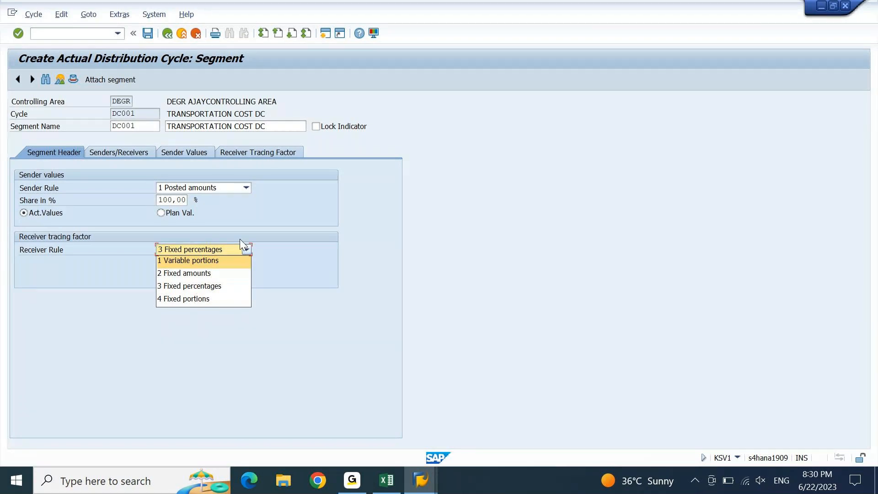
pyautogui.click(264, 235)
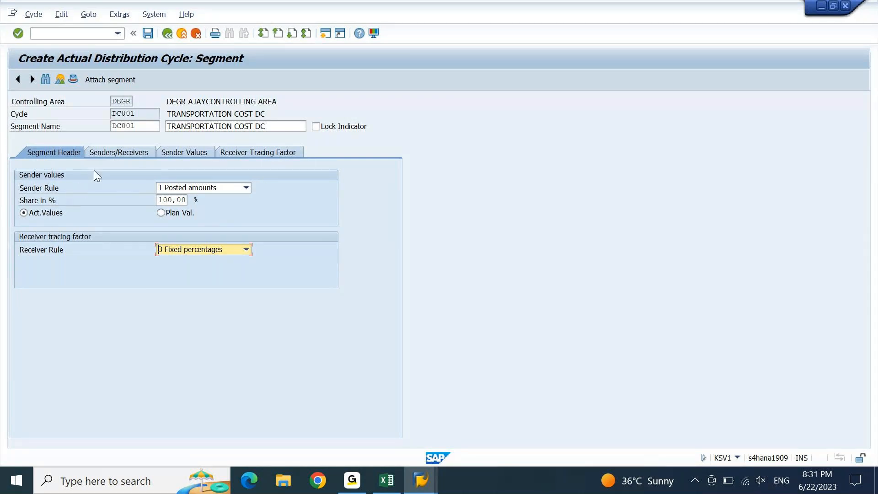
# Open the Senders/Receivers tab and point out the empty sender Cost Center and Cost Element ranges
pyautogui.click(130, 151)
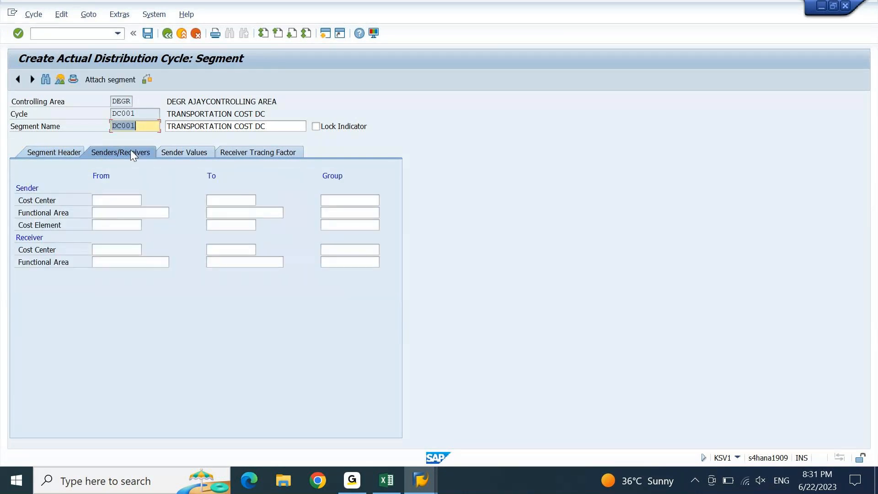
pyautogui.click(116, 200)
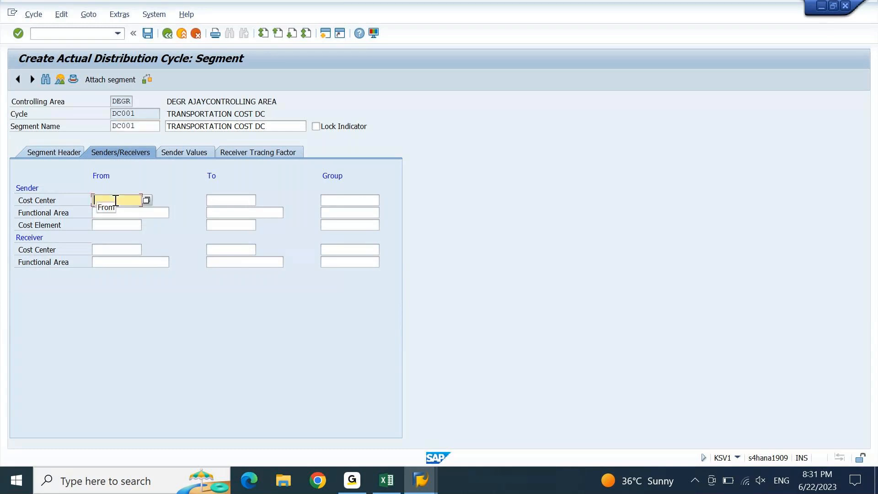
pyautogui.click(49, 201)
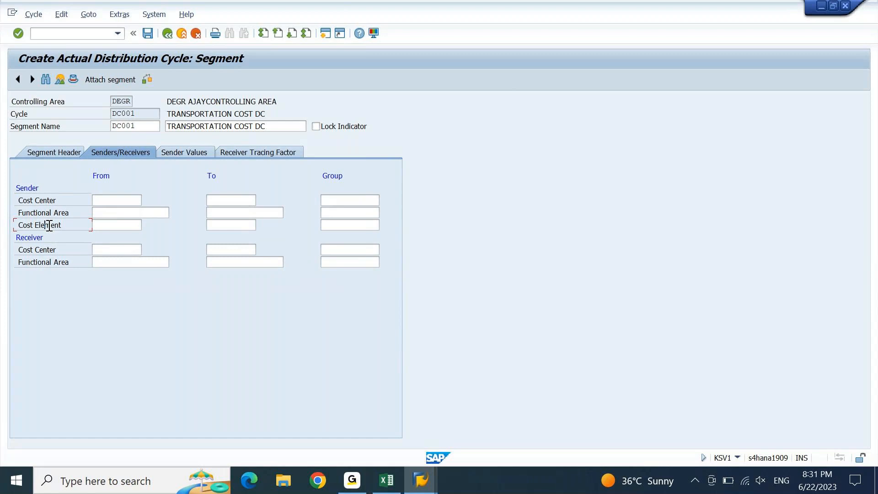
pyautogui.click(49, 200)
pyautogui.click(46, 225)
# On Excel's 9PM sheet, locate the transportation expense items and the Transportation Dept (DCSENCC) sender cell
pyautogui.click(387, 480)
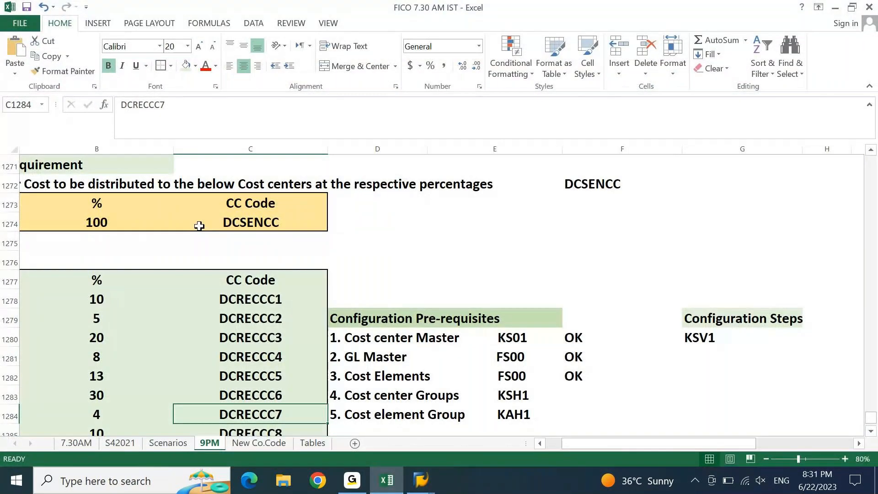
pyautogui.press('Home')
pyautogui.press('pagedown')
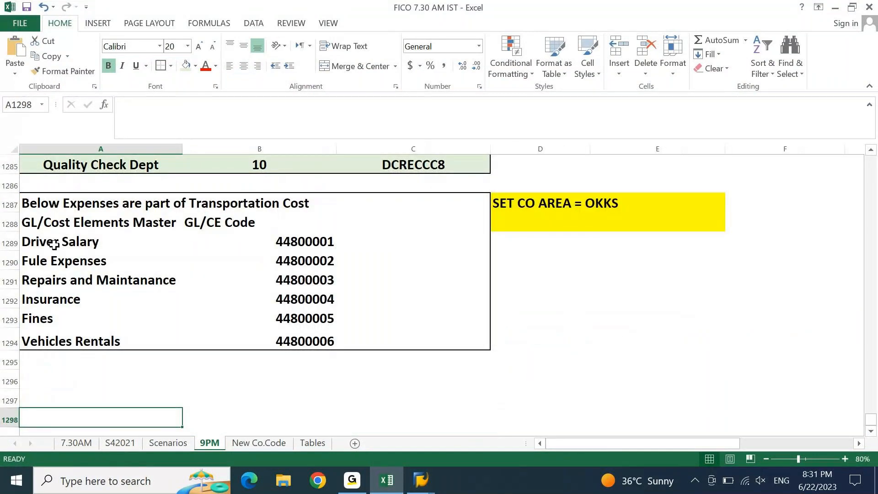
pyautogui.moveTo(54, 244); pyautogui.dragTo(63, 337)
pyautogui.press('pageup')
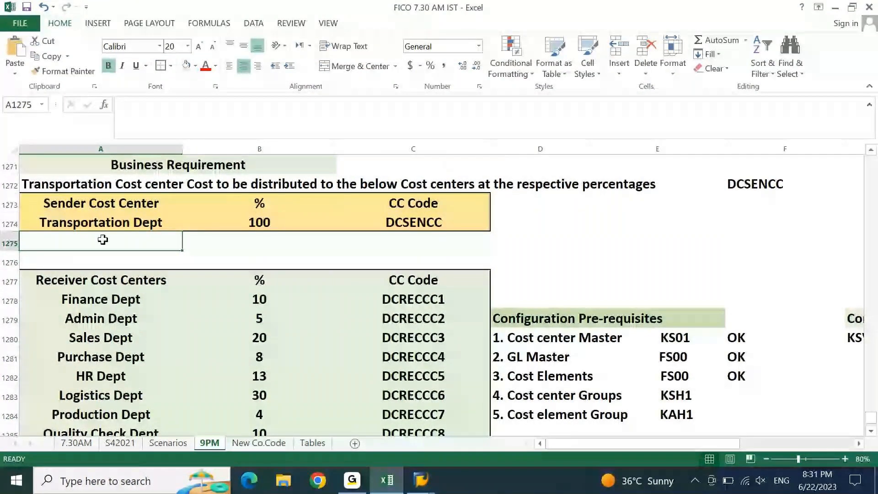
pyautogui.click(93, 225)
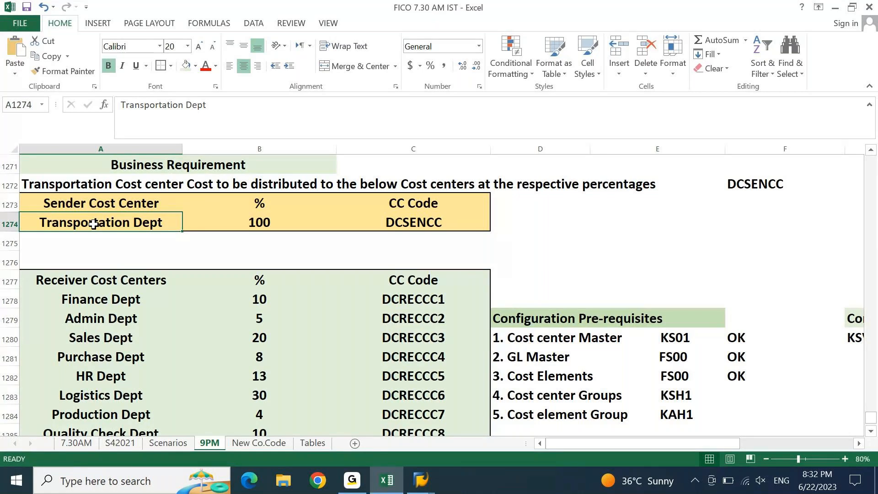
pyautogui.click(382, 488)
pyautogui.click(130, 197)
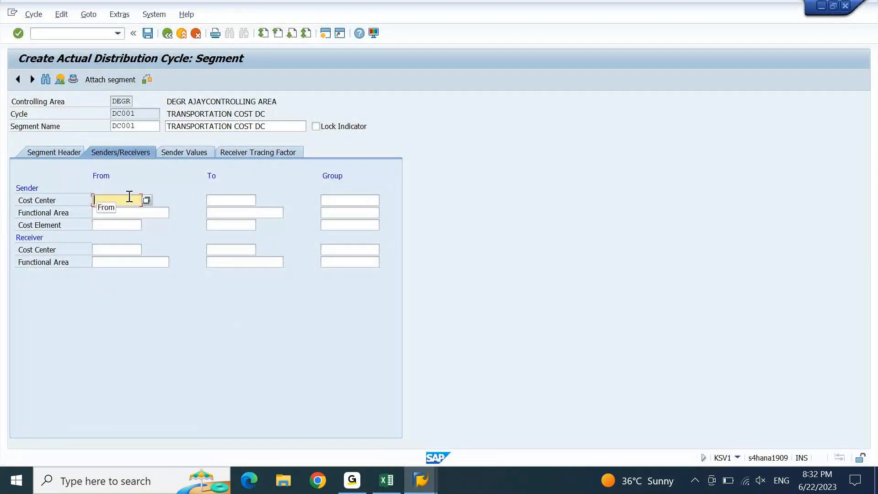
pyautogui.click(385, 488)
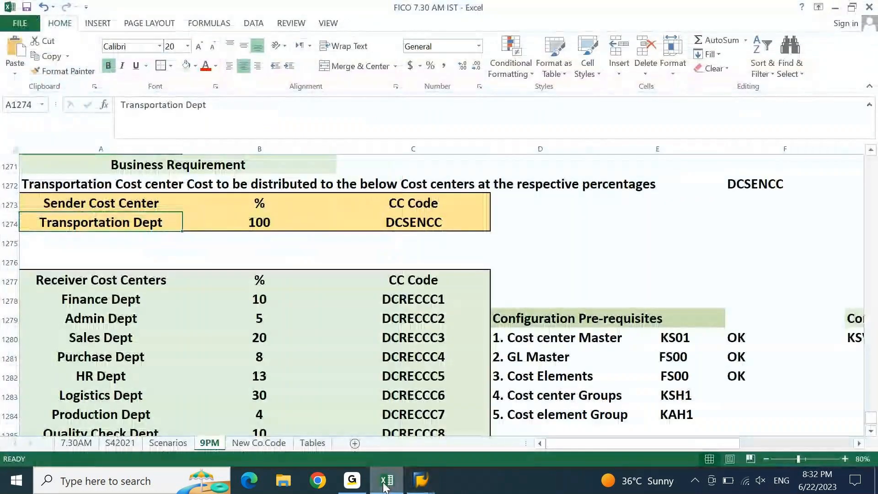
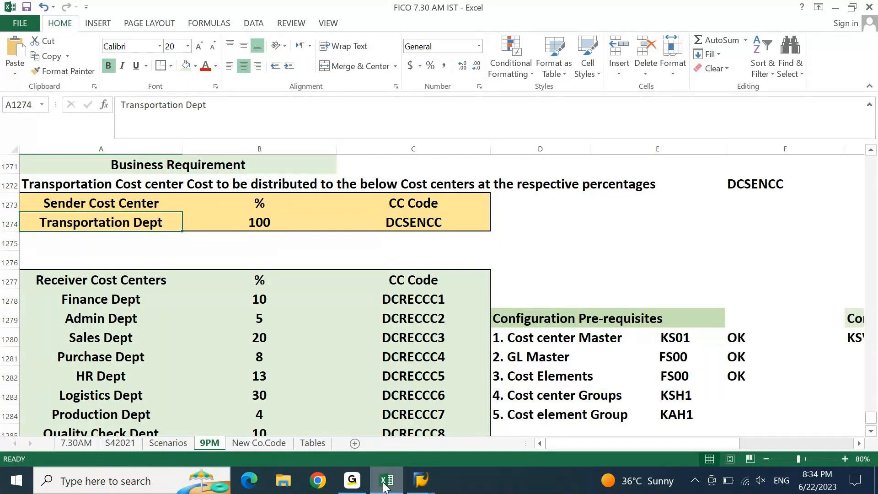
# Copy DCSENCC from Excel cell C1274 into the SAP Sender Cost Center From field and submit
pyautogui.click(383, 484)
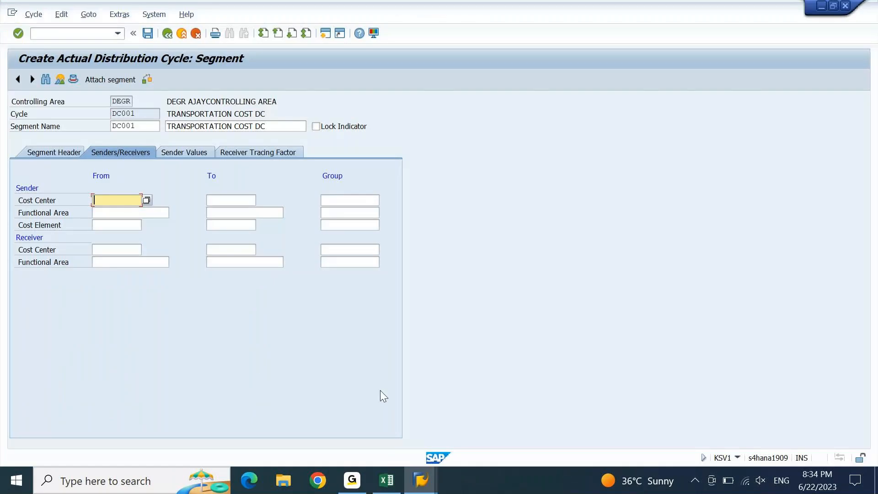
pyautogui.click(383, 481)
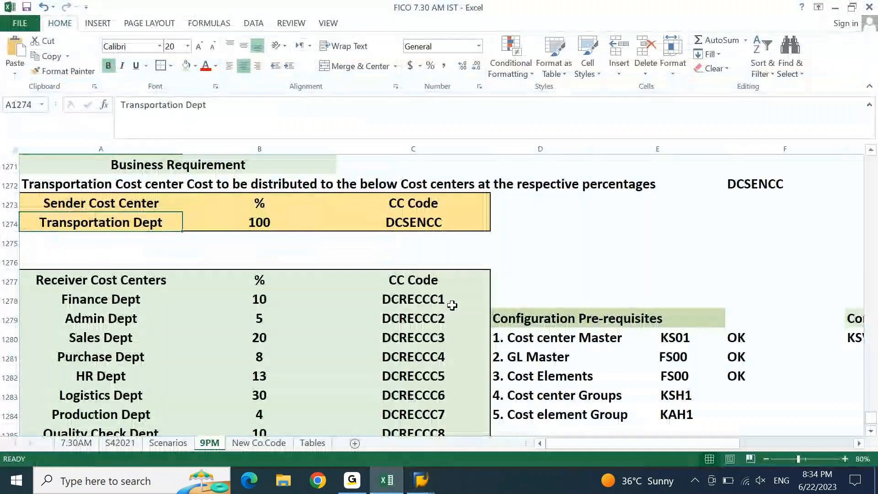
pyautogui.click(415, 223)
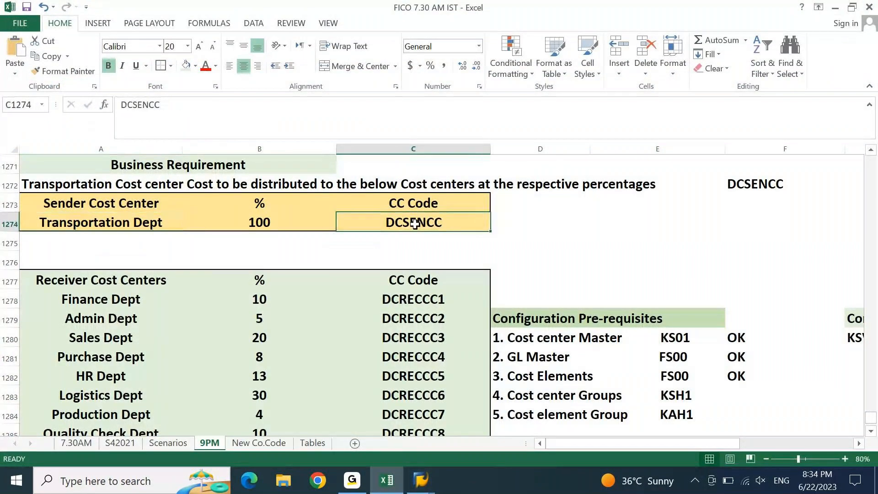
pyautogui.hotkey('ctrl', 'c')
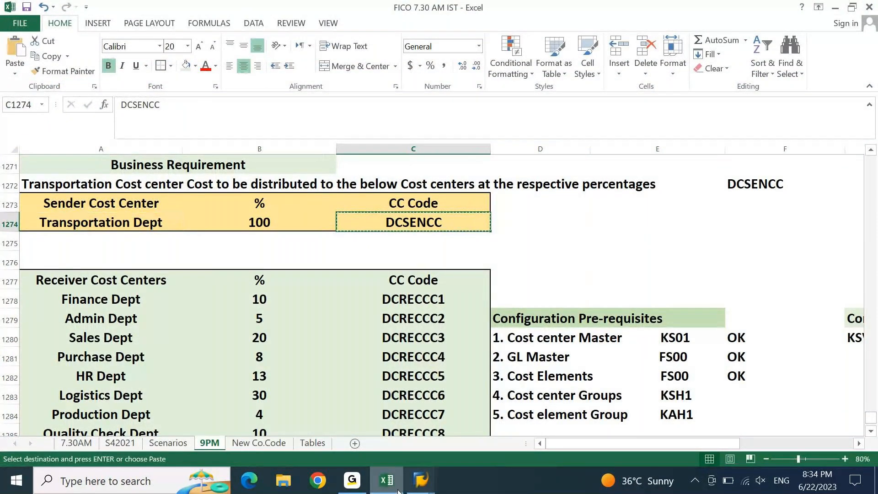
pyautogui.click(421, 481)
pyautogui.hotkey('ctrl', 'v')
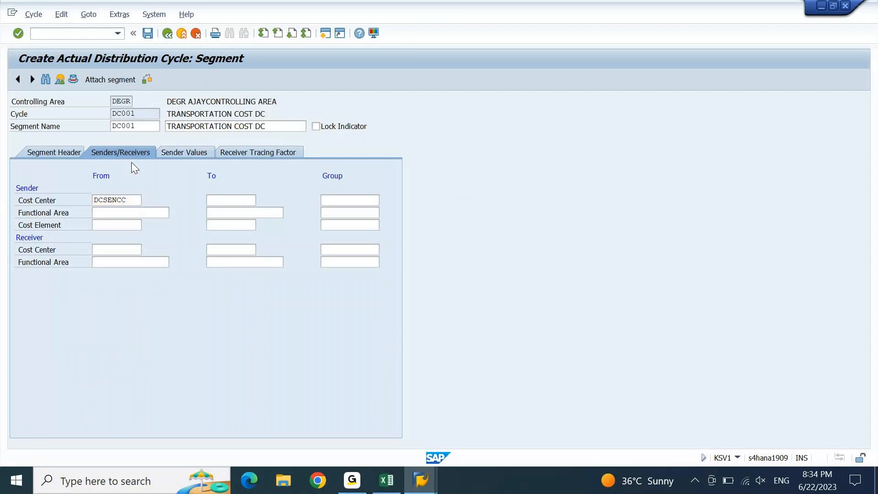
pyautogui.press('Return')
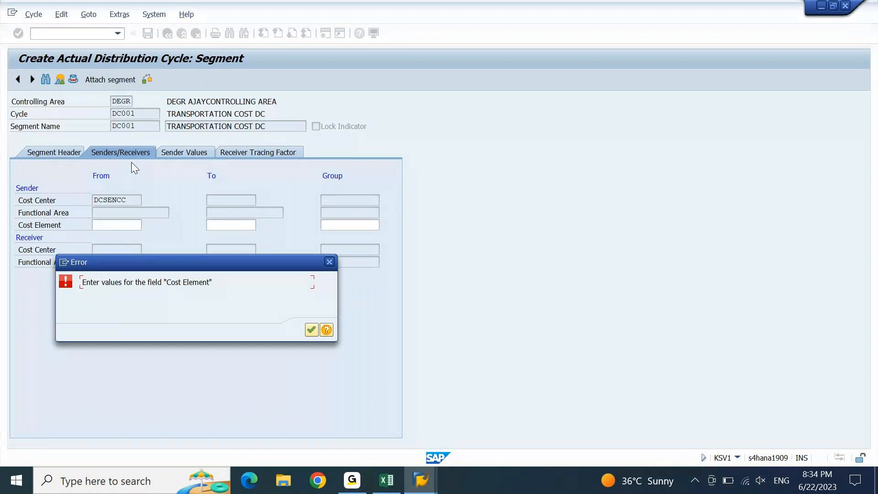
# Dismiss the missing cost element errors, checking the Cycle menu without choosing a command
pyautogui.press('Return')
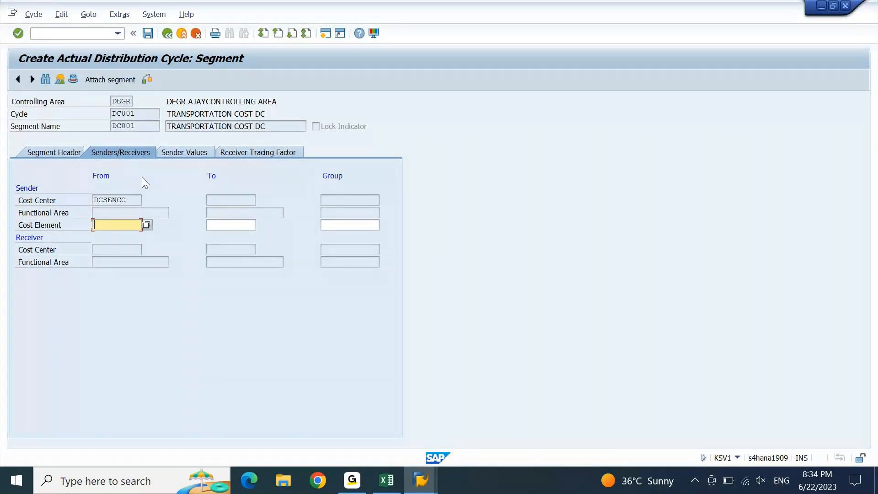
pyautogui.moveTo(127, 201); pyautogui.dragTo(33, 214)
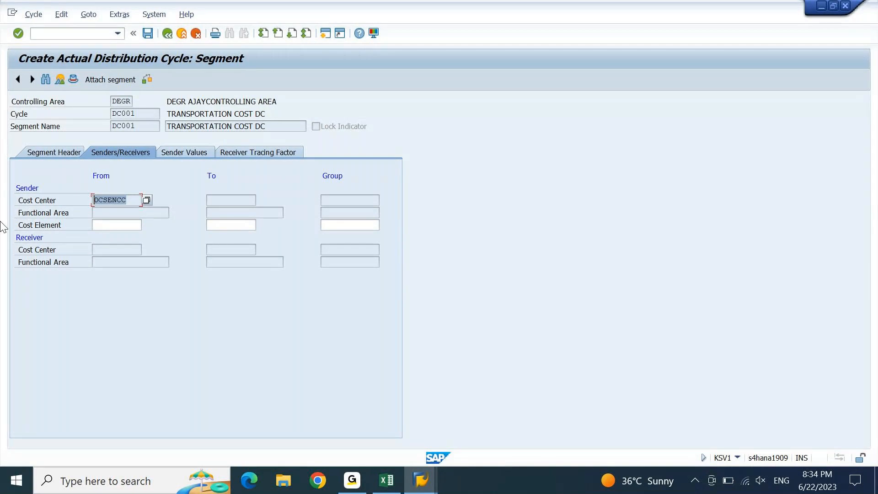
pyautogui.click(37, 15)
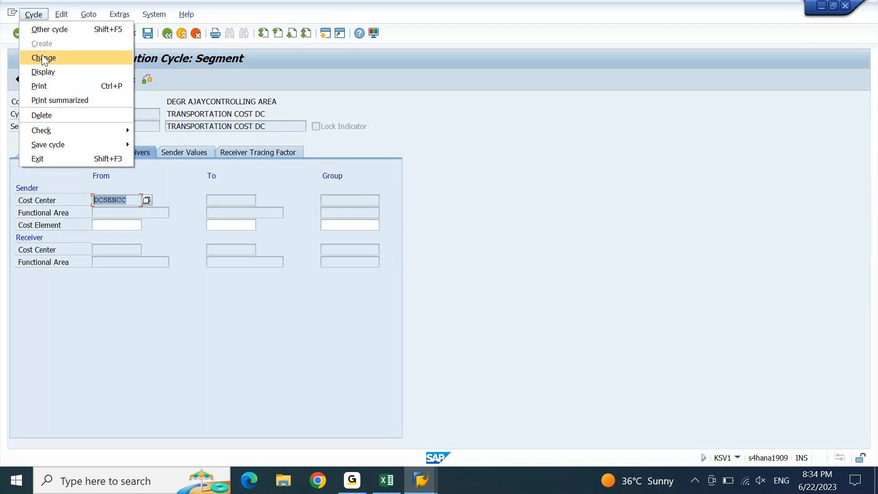
pyautogui.click(419, 280)
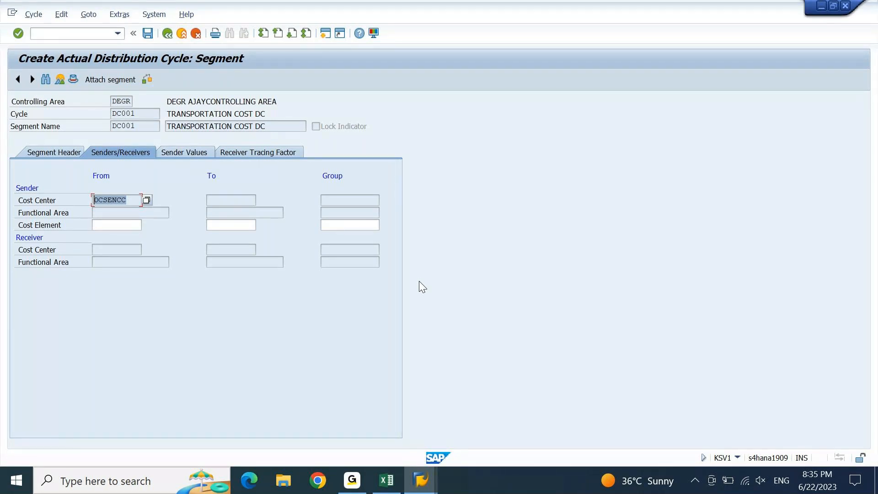
pyautogui.press('Return')
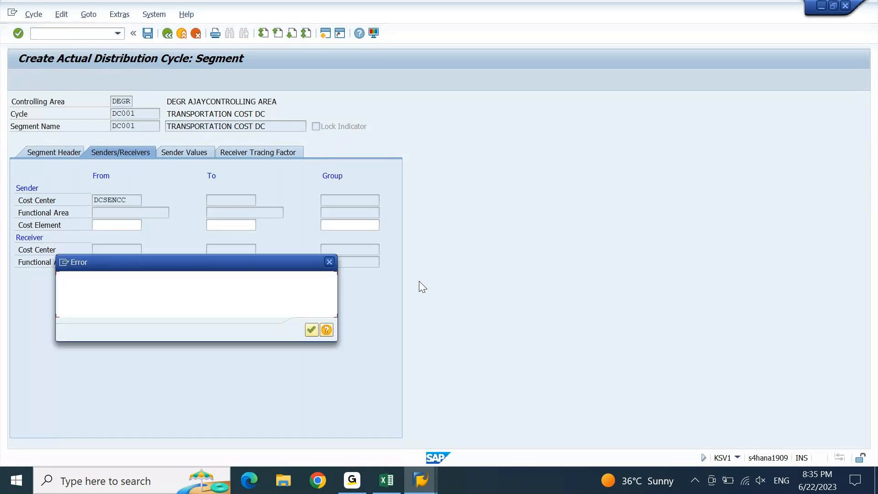
pyautogui.press('Return')
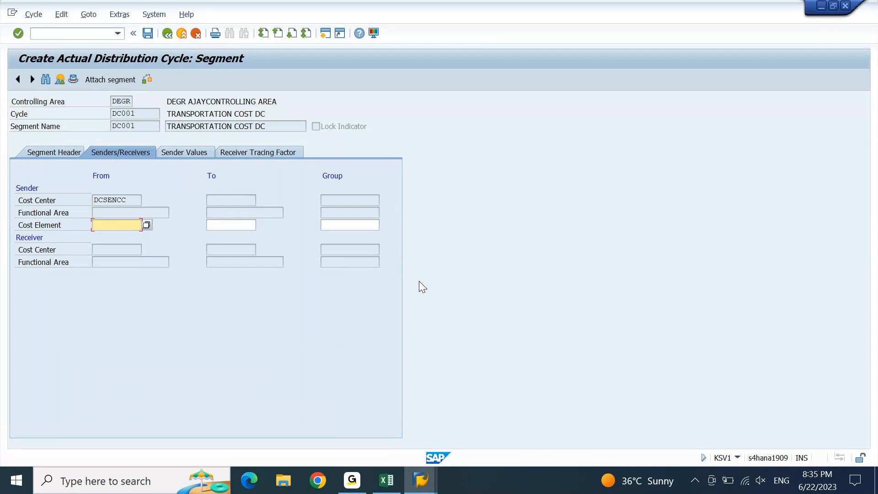
pyautogui.hotkey('alt', 'Tab')
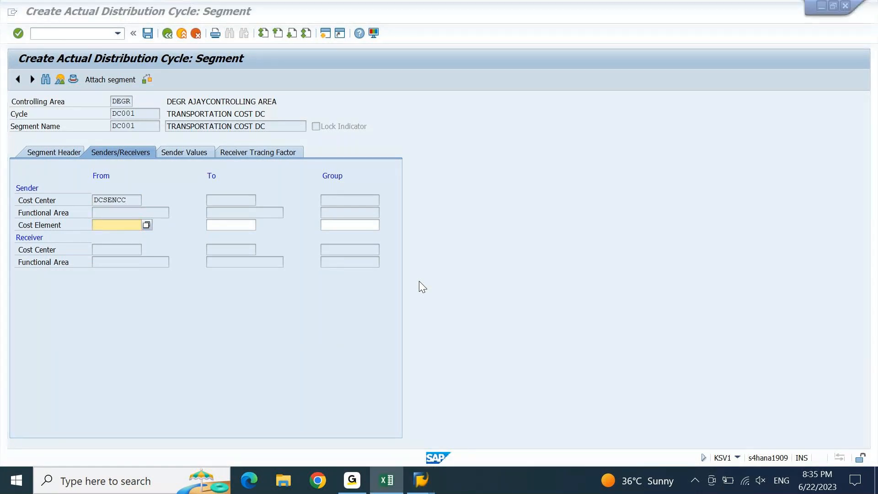
# Copy Fines cost element 44800005 from Excel cell B1293 into the SAP sender Cost Element field
pyautogui.press('Left')
pyautogui.press('Left')
pyautogui.press('Down')
pyautogui.press('Down')
pyautogui.press('Down')
pyautogui.press('Down')
pyautogui.press('Down')
pyautogui.press('Down')
pyautogui.press('Down')
pyautogui.press('Down')
pyautogui.press('Down')
pyautogui.press('Down')
pyautogui.press('Down')
pyautogui.press('Down')
pyautogui.press('Down')
pyautogui.press('Down')
pyautogui.press('Down')
pyautogui.press('Down')
pyautogui.press('Down')
pyautogui.press('Down')
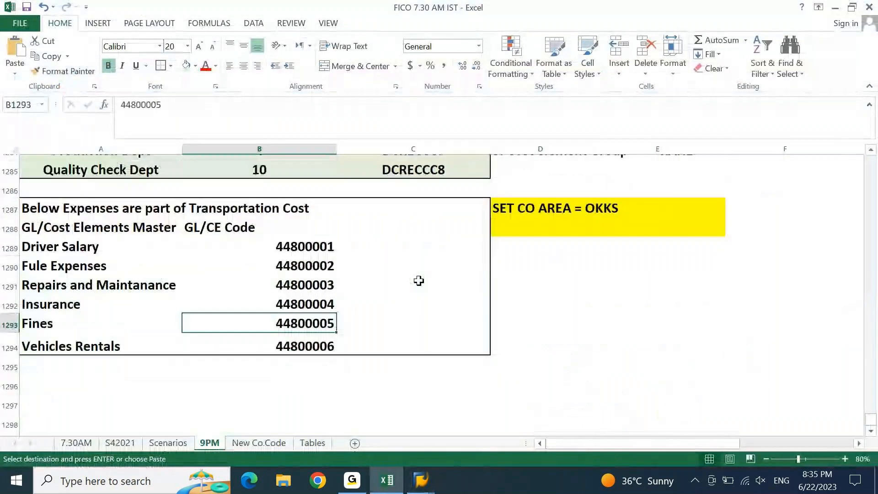
pyautogui.hotkey('alt', 'Tab')
pyautogui.hotkey('ctrl', 'v')
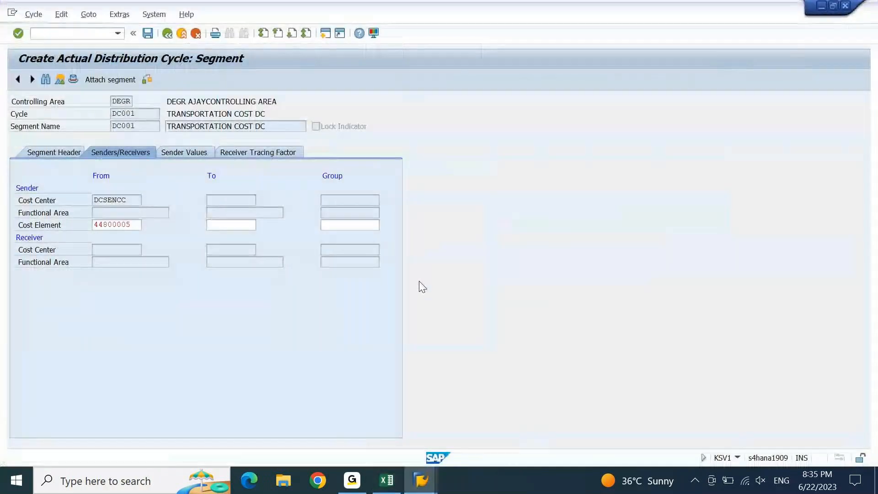
pyautogui.press('Return')
pyautogui.press('Return')
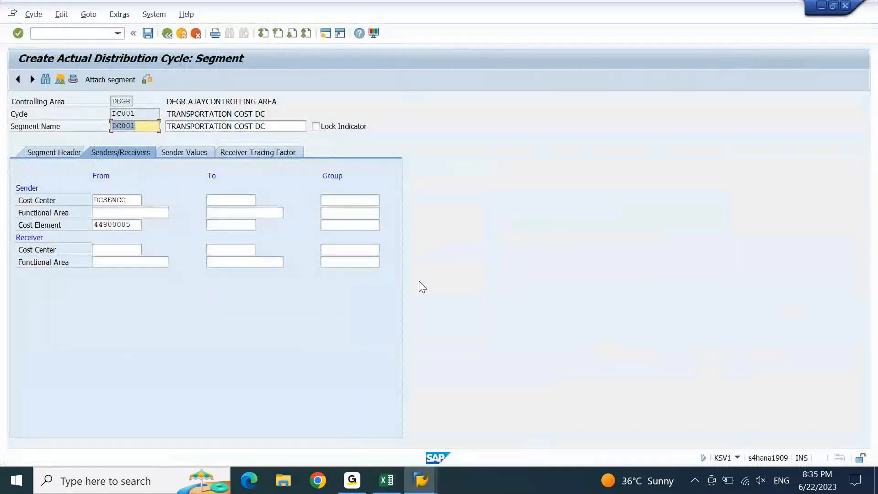
pyautogui.press('Return')
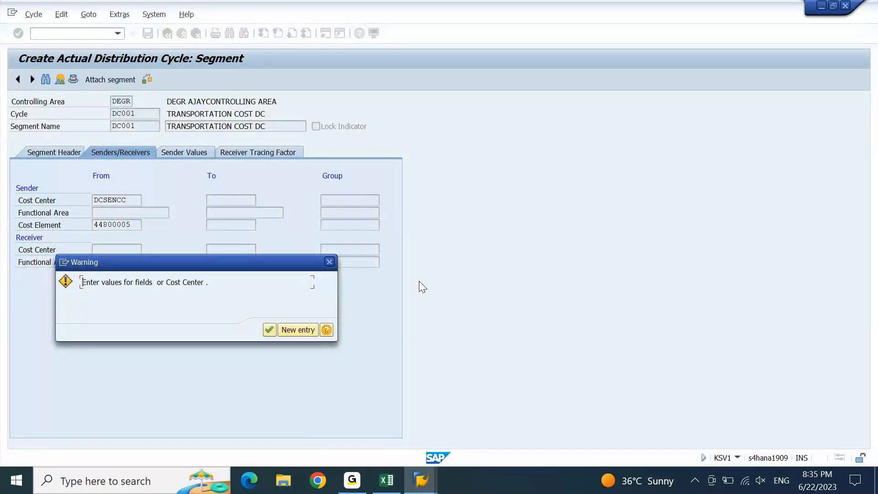
pyautogui.press('Return')
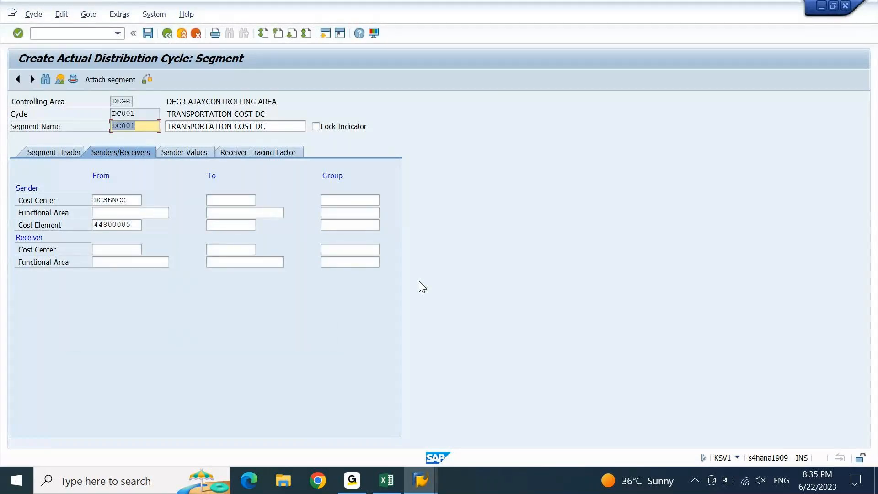
# Clear the sender cost center and cost element entries, then request cancelling segment processing
pyautogui.press('Tab')
pyautogui.press('Tab')
pyautogui.press('Tab')
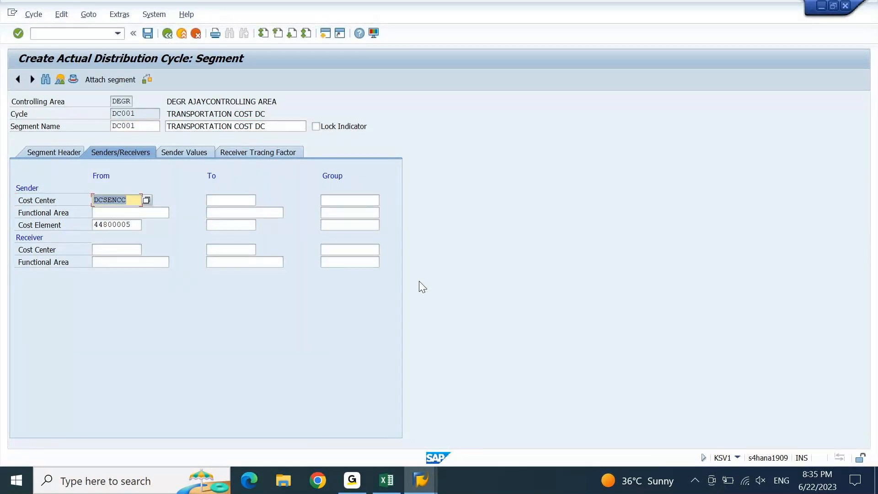
pyautogui.press('Delete')
pyautogui.press('Tab')
pyautogui.press('Tab')
pyautogui.press('Tab')
pyautogui.press('Tab')
pyautogui.press('Tab')
pyautogui.hotkey('shift', 'Tab')
pyautogui.press('Delete')
pyautogui.press('Return')
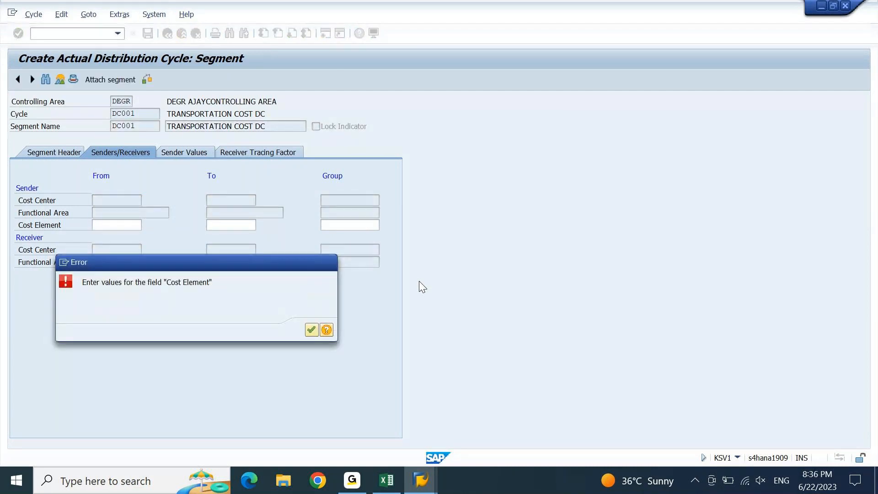
pyautogui.press('Return')
pyautogui.press('Escape')
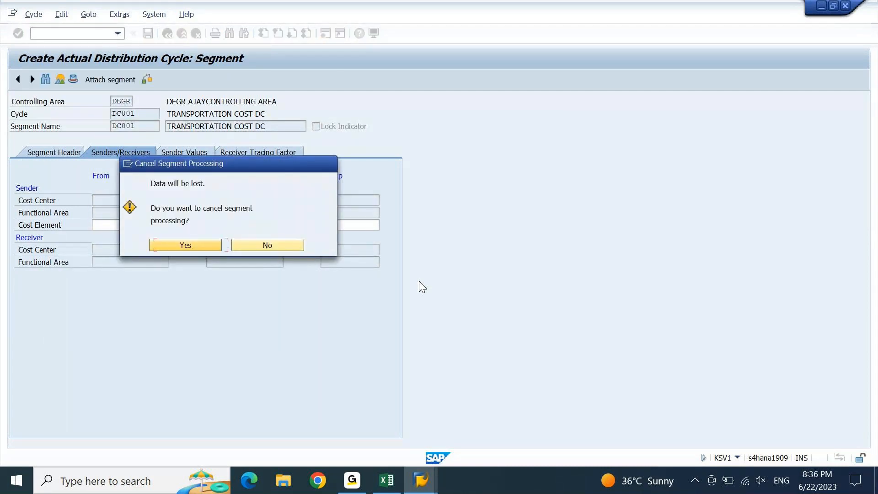
pyautogui.press('Return')
# Save cycle DC001 under the proposed customizing request and reopen its first segment
pyautogui.hotkey('ctrl', 's')
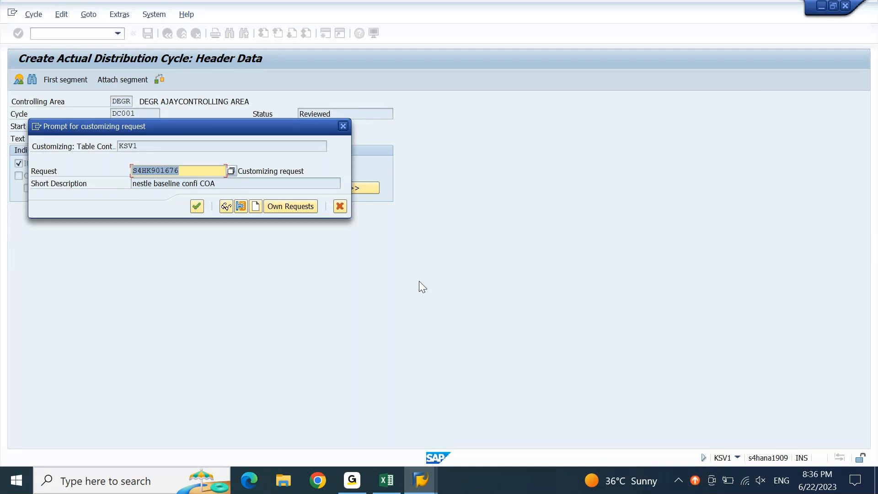
pyautogui.press('Return')
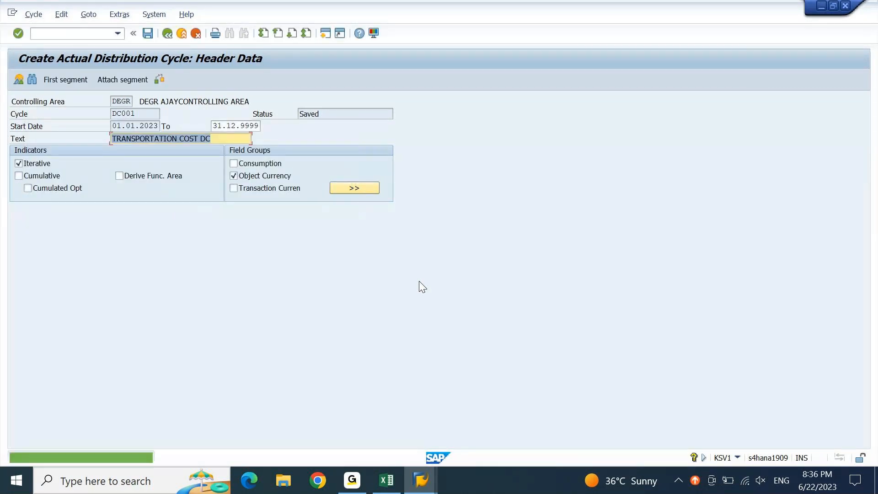
pyautogui.click(52, 81)
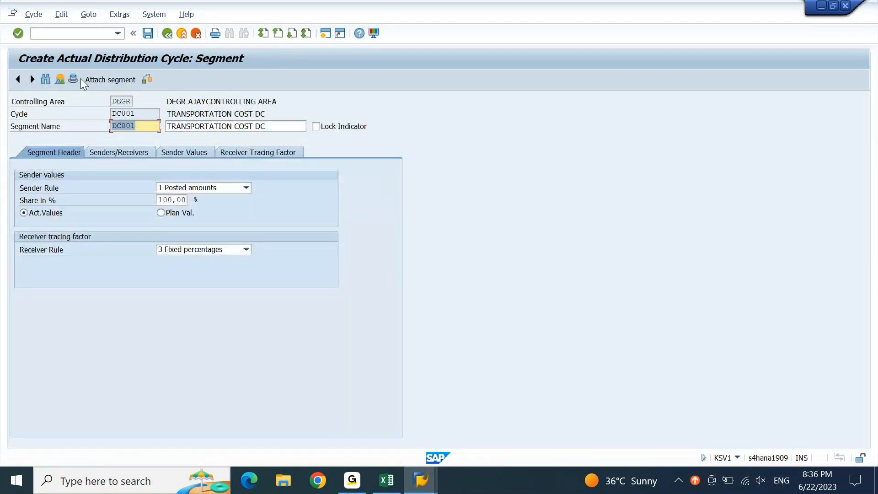
# On Senders/Receivers, pick DCSENCC for Sender Cost Center From and change it to DCSENCC1
pyautogui.click(109, 154)
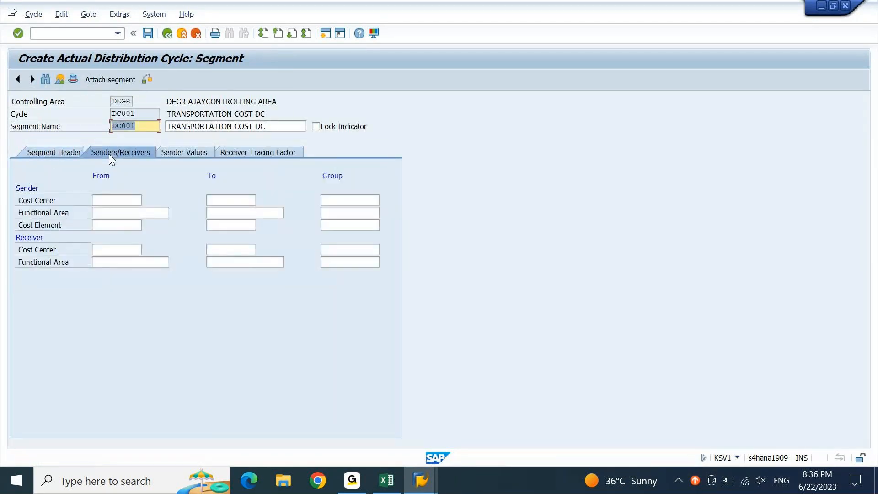
pyautogui.click(109, 201)
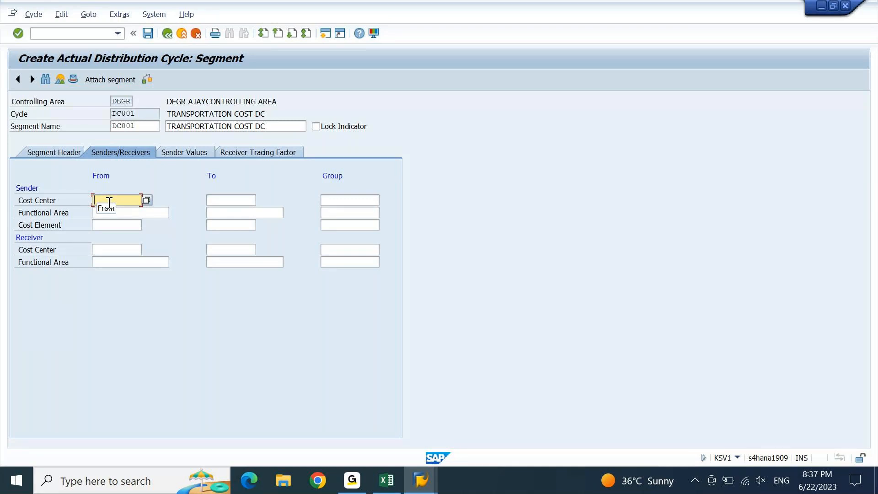
pyautogui.click(109, 203)
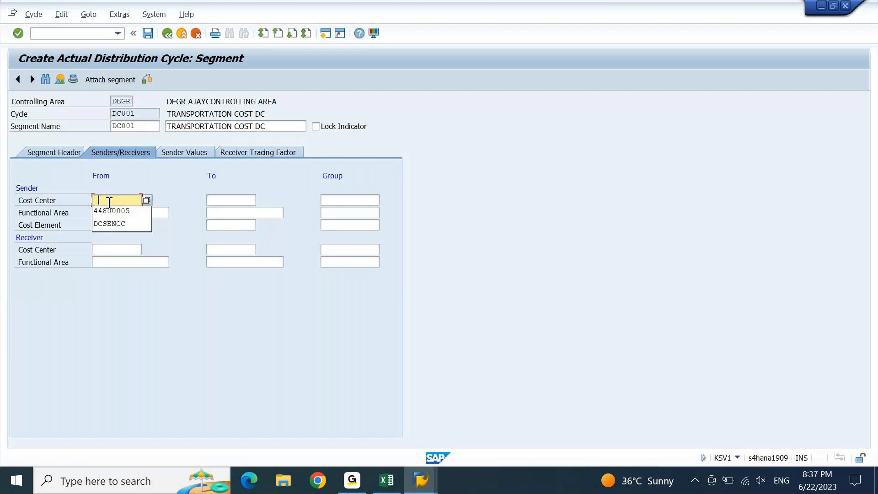
pyautogui.press('Down')
pyautogui.press('Tab')
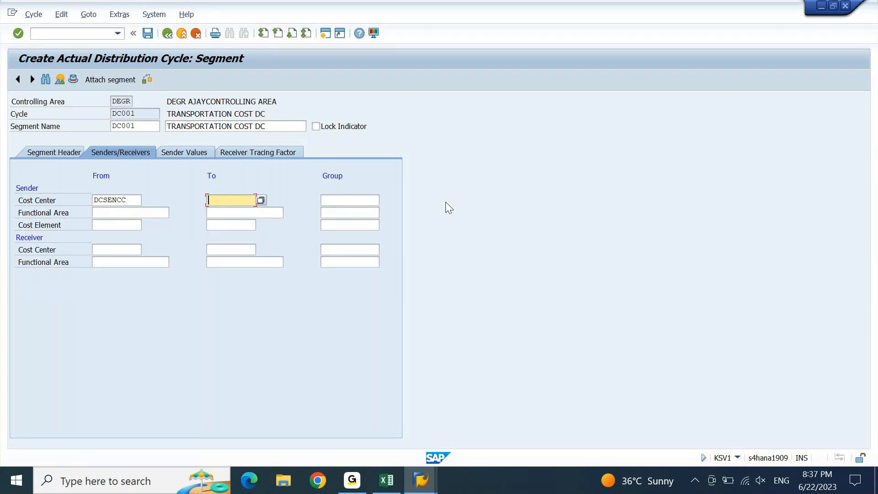
pyautogui.hotkey('shift', 'Tab')
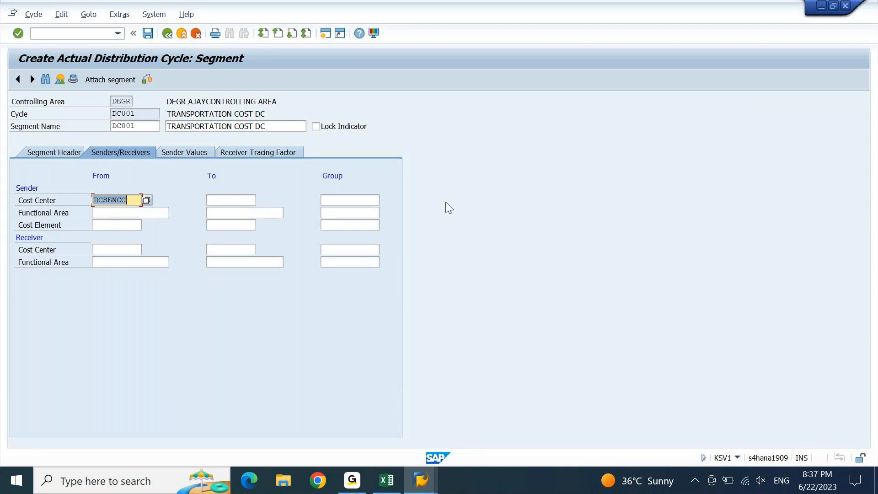
pyautogui.press('Right')
pyautogui.write('1')
pyautogui.press('Tab')
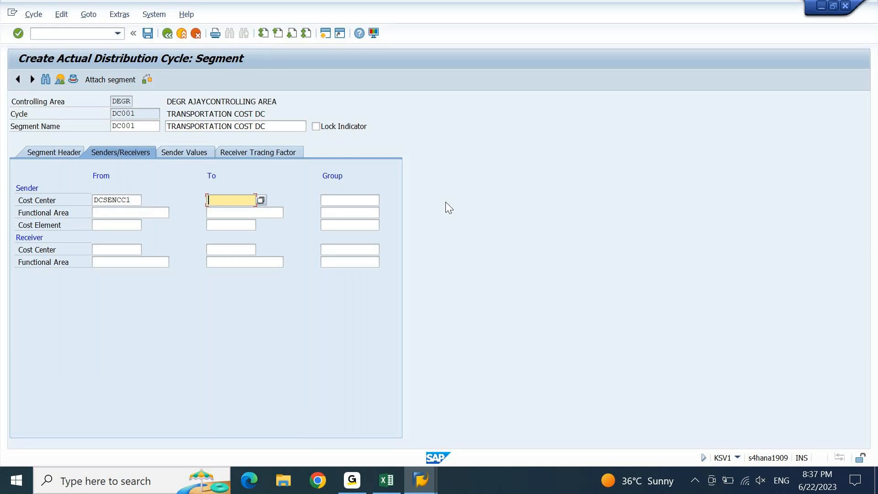
# Delete DCSENCC1 so the sender cost center field is left blank
pyautogui.hotkey('shift', 'Tab')
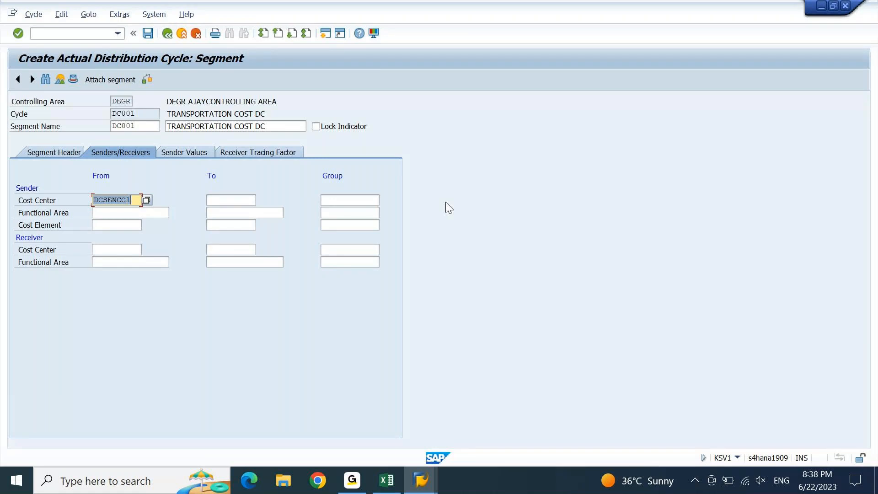
pyautogui.press('Tab')
pyautogui.hotkey('shift', 'Tab')
pyautogui.press('Delete')
pyautogui.press('Tab')
pyautogui.press('Tab')
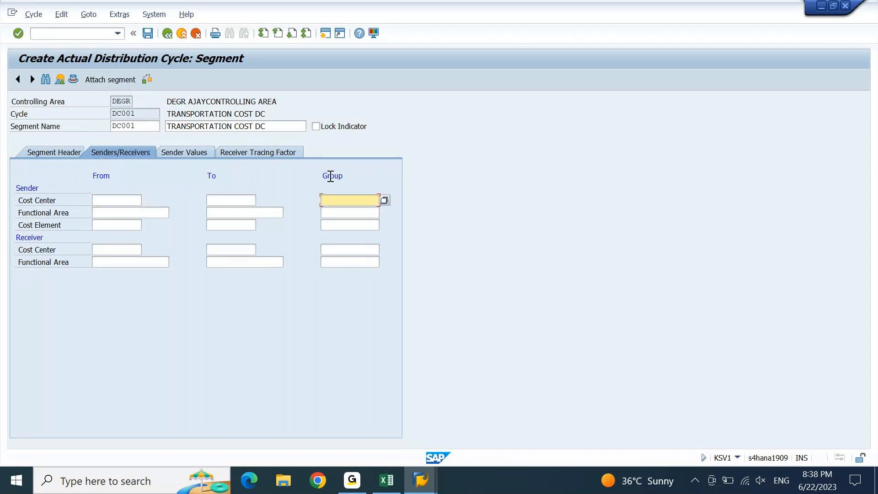
pyautogui.moveTo(323, 177); pyautogui.dragTo(350, 178)
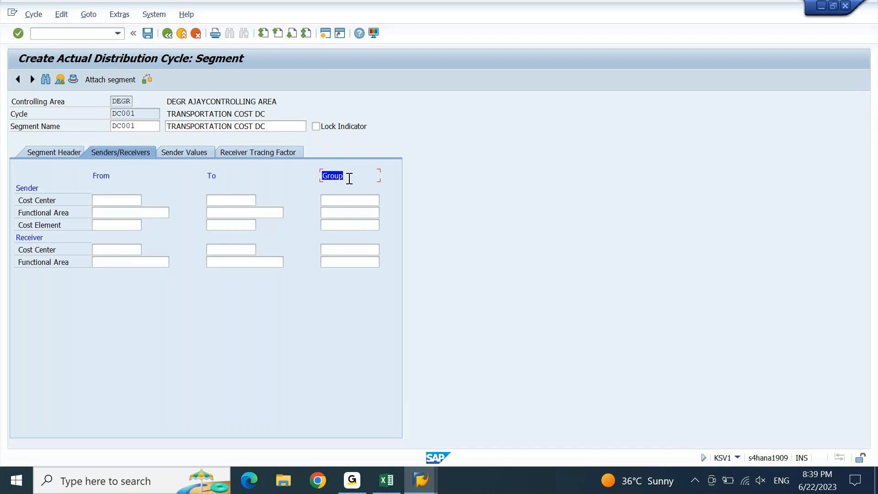
pyautogui.click(348, 200)
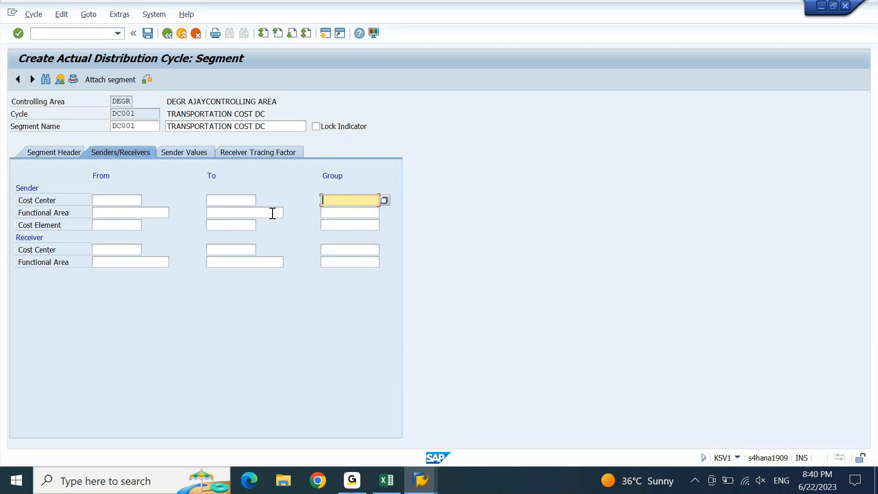
pyautogui.hotkey('shift', 'Tab')
pyautogui.hotkey('shift', 'Tab')
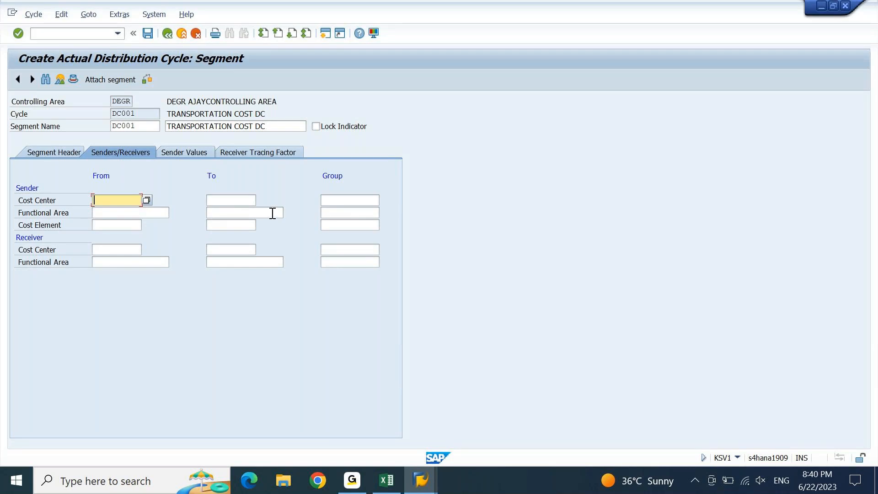
pyautogui.click(346, 202)
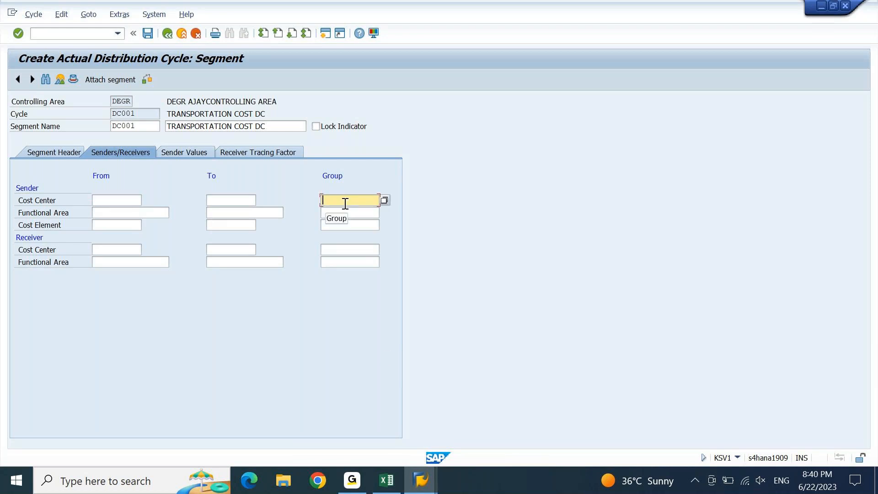
# In Excel's Configuration Pre-requisites, select the KSH1 cost center groups entry
pyautogui.click(387, 480)
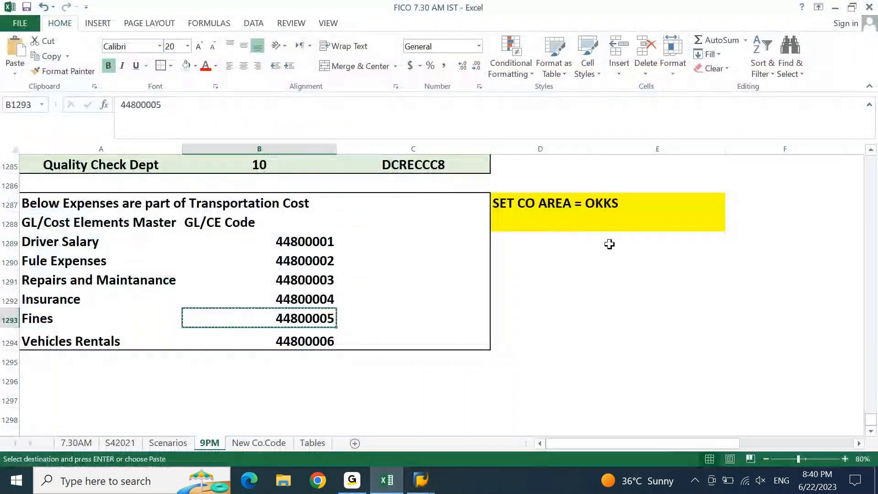
pyautogui.press('Up')
pyautogui.press('Up')
pyautogui.press('Up')
pyautogui.press('Up')
pyautogui.press('Up')
pyautogui.press('Up')
pyautogui.press('Up')
pyautogui.press('Up')
pyautogui.press('Up')
pyautogui.press('Up')
pyautogui.press('Up')
pyautogui.press('Up')
pyautogui.press('Up')
pyautogui.press('Up')
pyautogui.press('Up')
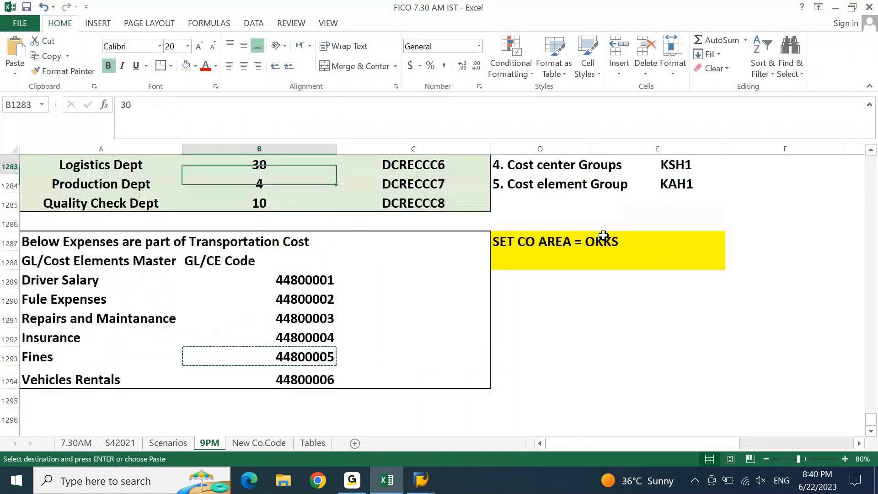
pyautogui.press('Up')
pyautogui.press('Right')
pyautogui.press('Right')
pyautogui.press('Right')
pyautogui.press('Right')
pyautogui.press('Right')
pyautogui.press('Right')
pyautogui.press('Right')
pyautogui.press('Right')
pyautogui.press('Right')
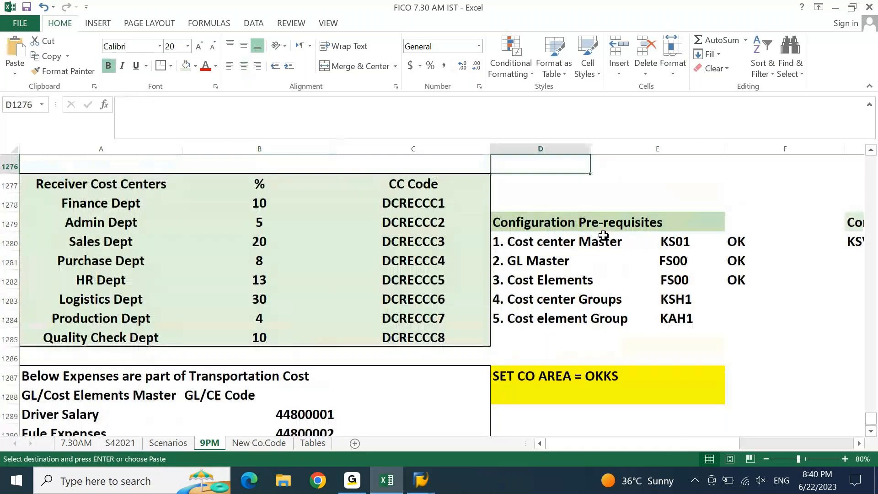
pyautogui.press('Left')
pyautogui.press('Left')
pyautogui.press('Left')
pyautogui.press('Left')
pyautogui.press('Left')
pyautogui.press('Left')
pyautogui.press('Left')
pyautogui.press('Left')
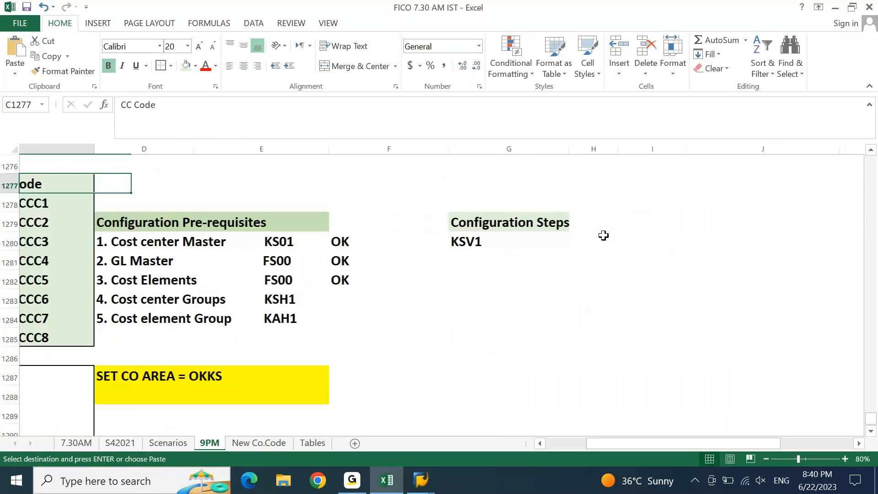
pyautogui.hscroll(-3, 604, 235)
pyautogui.click(686, 298)
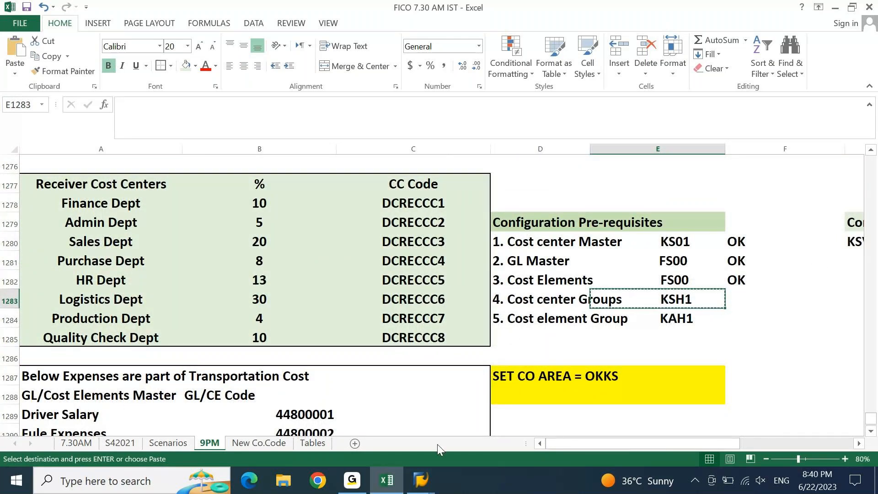
# Close the spare SAP session and bring the distribution cycle window back
pyautogui.moveTo(438, 486)
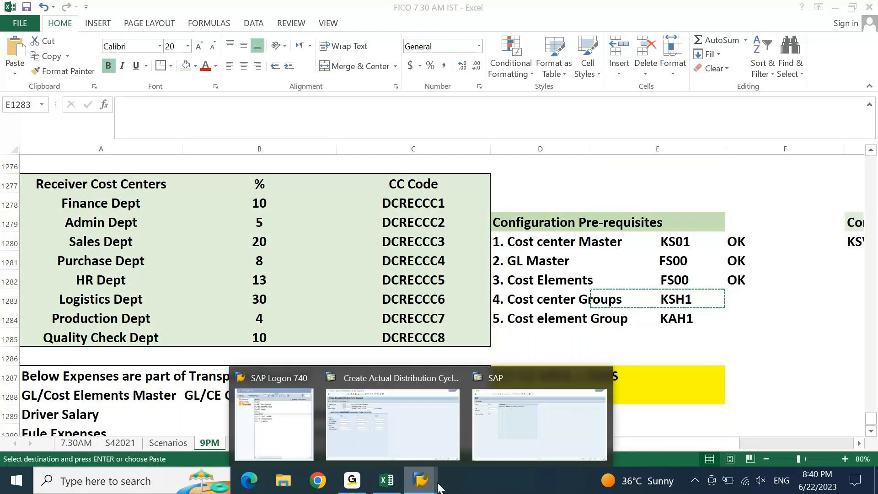
pyautogui.click(602, 379)
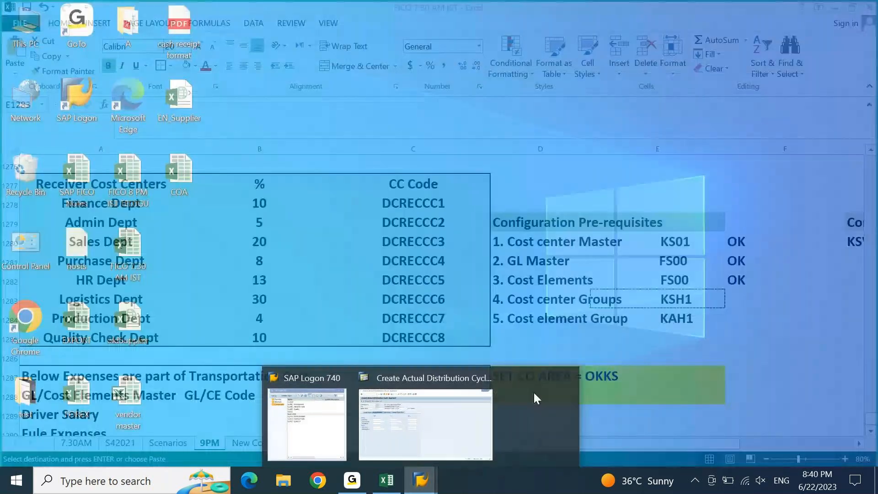
pyautogui.click(460, 418)
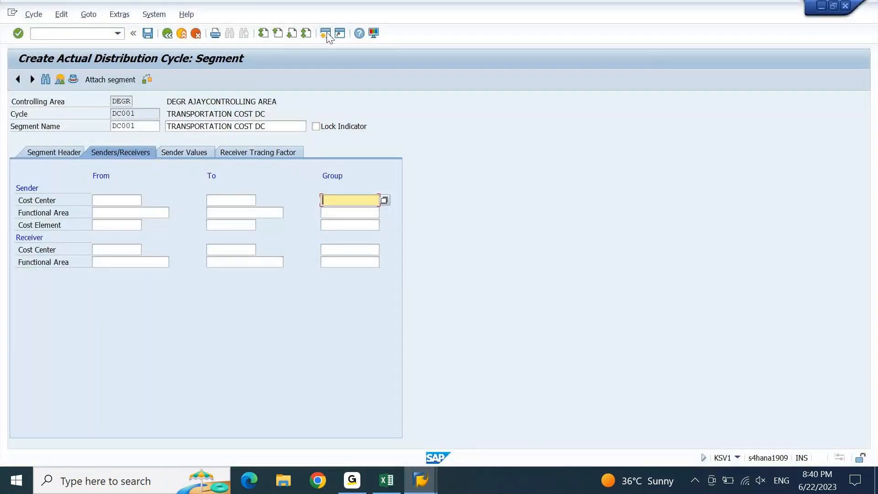
# Open a new SAP session and run transaction KSH1
pyautogui.click(326, 34)
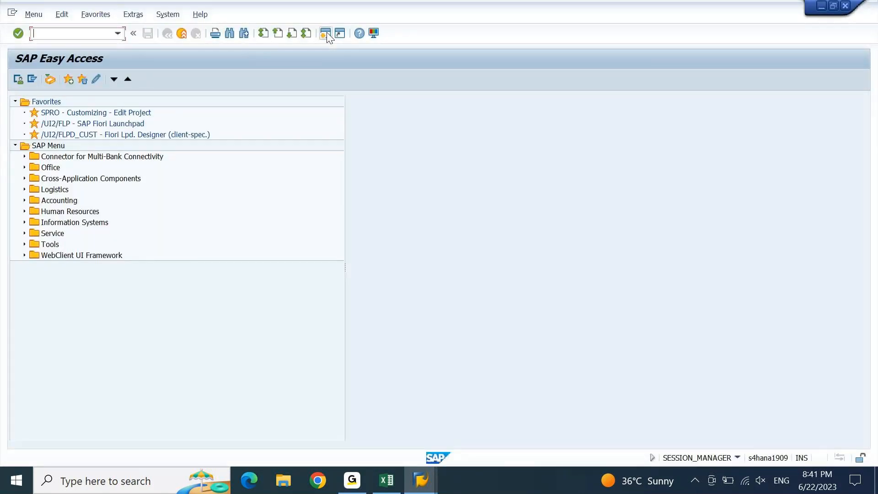
pyautogui.write('ksh1')
pyautogui.press('Return')
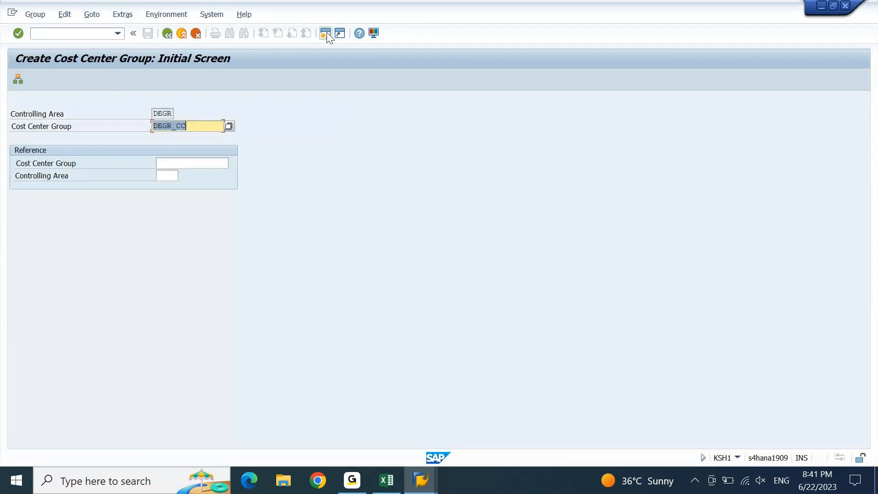
# Replace DEGR_CC with new cost center group name DCSENCC1 and confirm it
pyautogui.press('BackSpace')
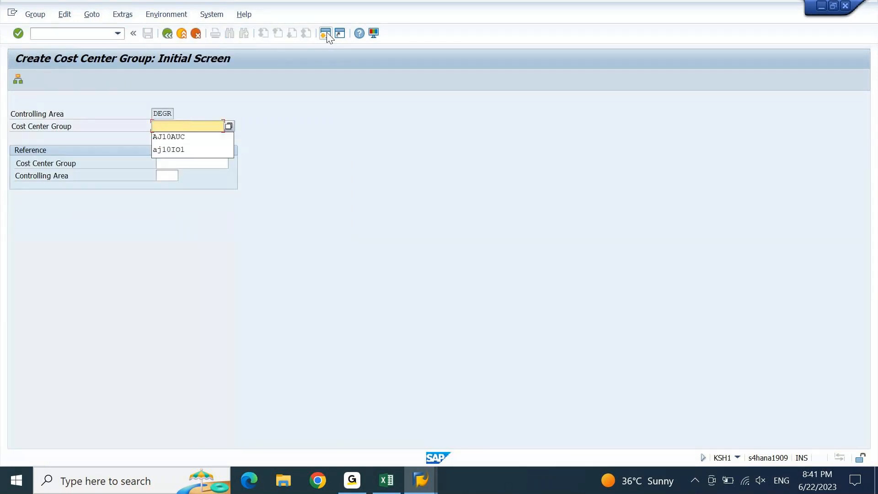
pyautogui.write('d')
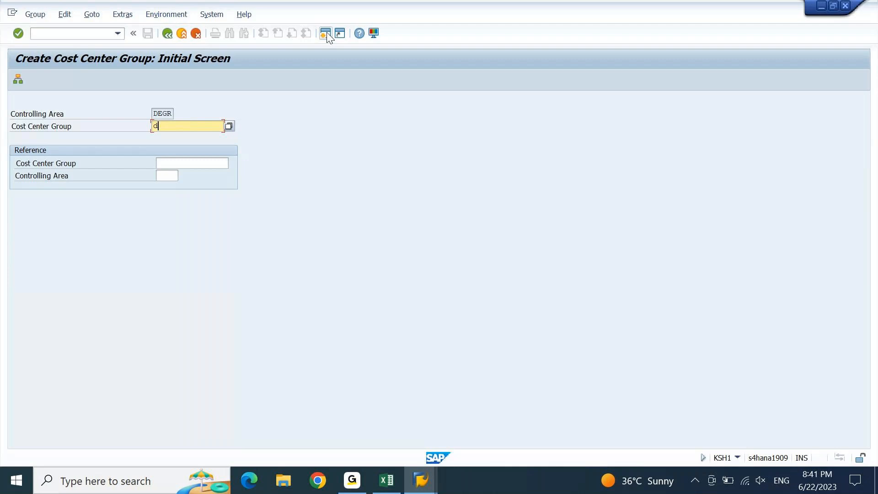
pyautogui.press('BackSpace')
pyautogui.write('DCSEC')
pyautogui.press('BackSpace')
pyautogui.write('NGR1')
pyautogui.press('BackSpace')
pyautogui.press('BackSpace')
pyautogui.press('BackSpace')
pyautogui.write('CC1')
pyautogui.press('Home')
pyautogui.hotkey('shift', 'Right')
pyautogui.hotkey('shift', 'Right')
pyautogui.press('Right')
pyautogui.hotkey('shift', 'Right')
pyautogui.hotkey('shift', 'Right')
pyautogui.hotkey('shift', 'Right')
pyautogui.press('Right')
pyautogui.press('Right')
pyautogui.hotkey('shift', 'Right')
pyautogui.hotkey('shift', 'Right')
pyautogui.press('Return')
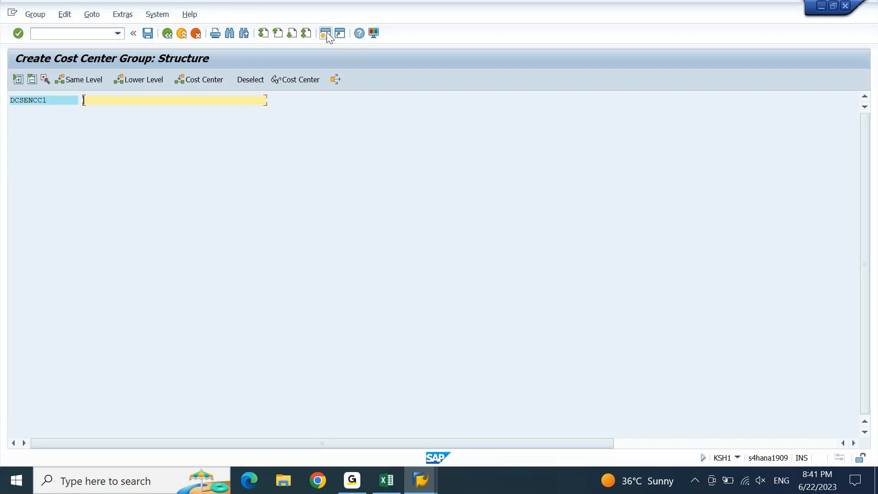
# Describe the group as 'DISTRIBUTION CYCLE SENDER CC 'S' and add cost center rows under DCSENCC1
pyautogui.write('DISTRIBUTION CYCLE SENDER CC ')
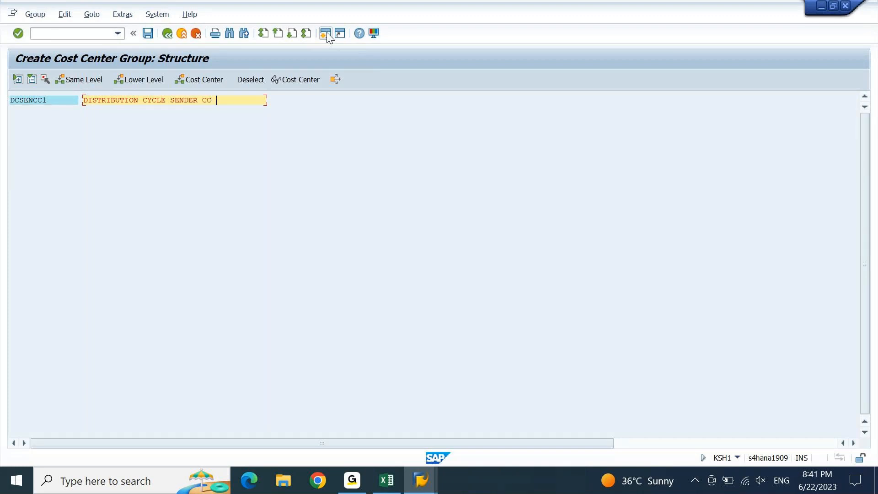
pyautogui.write("'S")
pyautogui.click(45, 100)
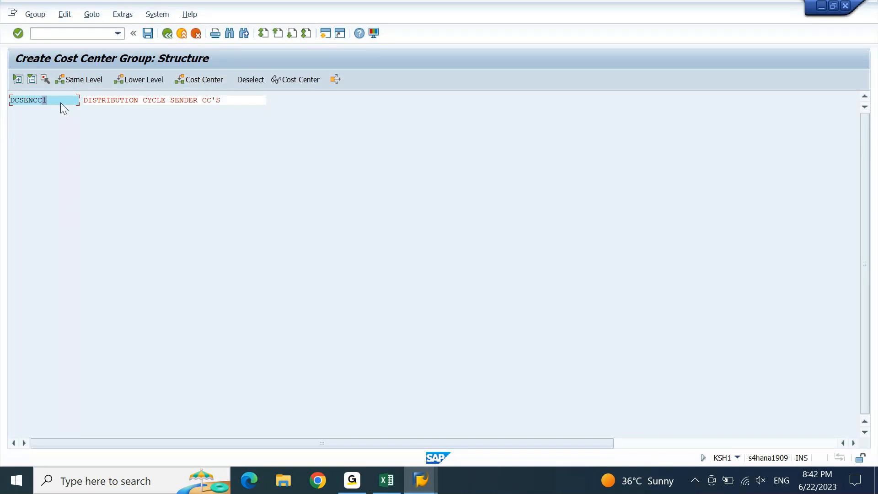
pyautogui.click(195, 84)
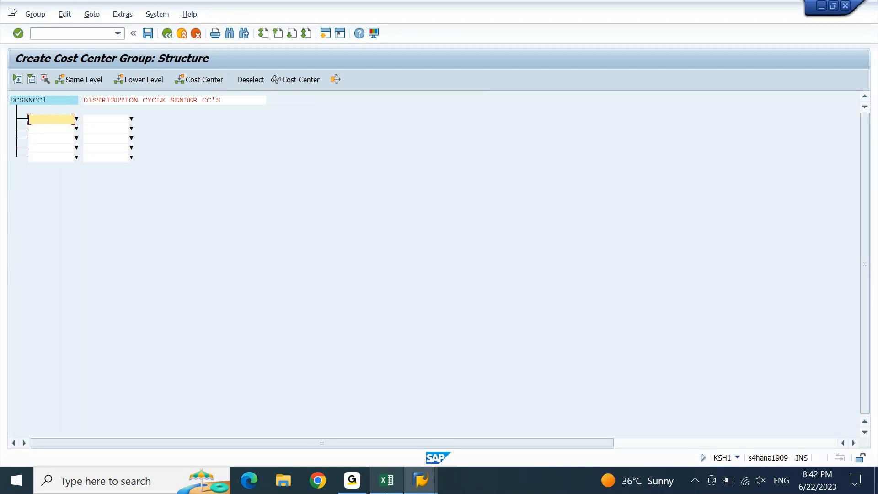
# Paste DCSENCC from Excel into the first cost center row and save the group
pyautogui.click(387, 480)
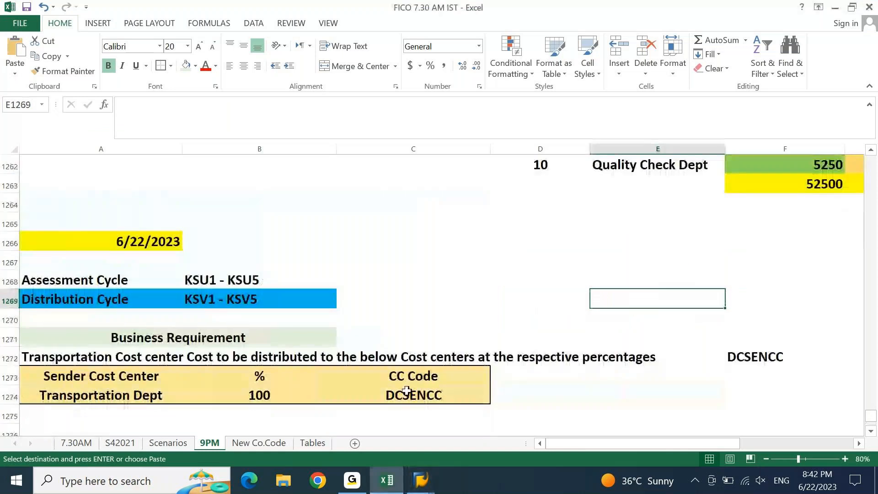
pyautogui.click(407, 391)
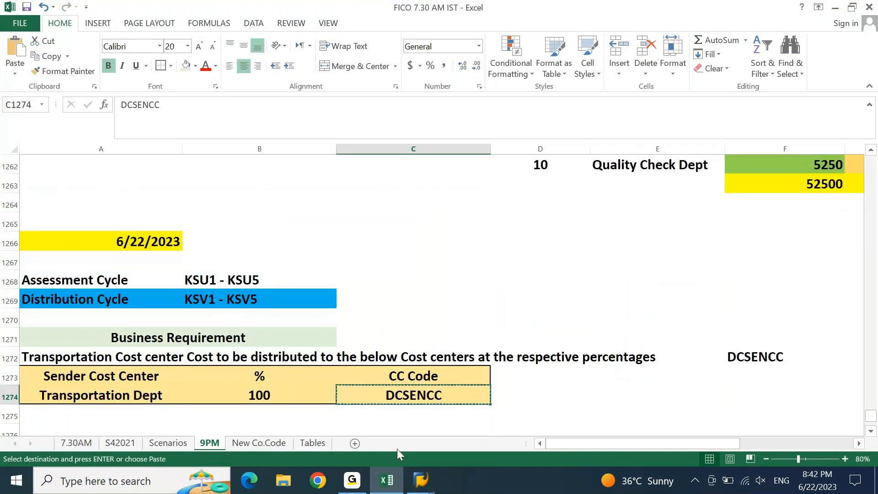
pyautogui.click(421, 480)
pyautogui.write('DCSENCC')
pyautogui.press('Return')
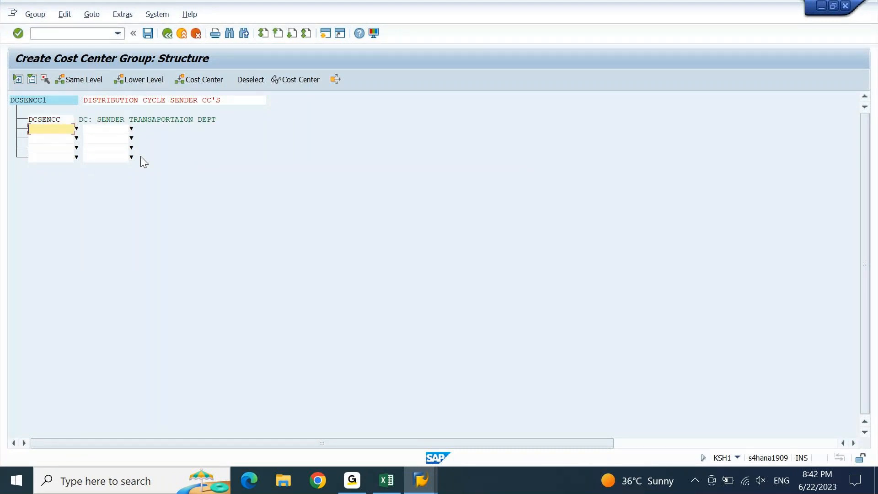
pyautogui.hotkey('ctrl', 's')
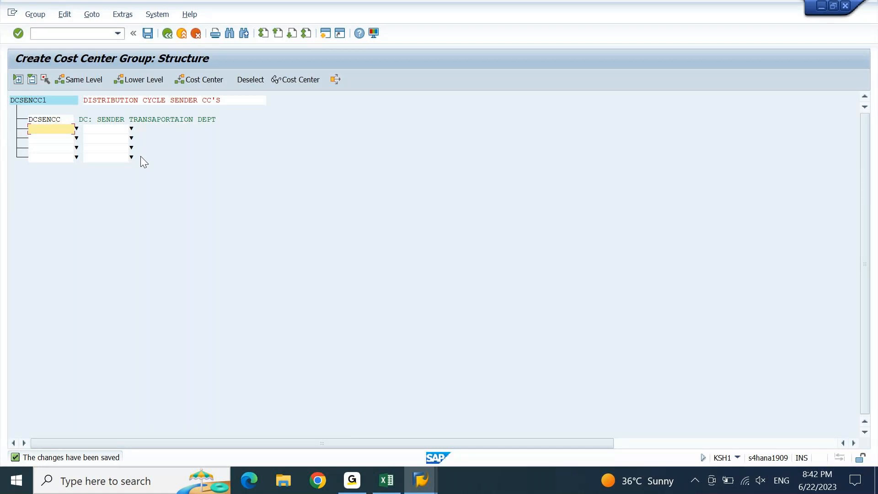
# Select and inspect the DCSENCC cost center entry in the group tree
pyautogui.click(64, 121)
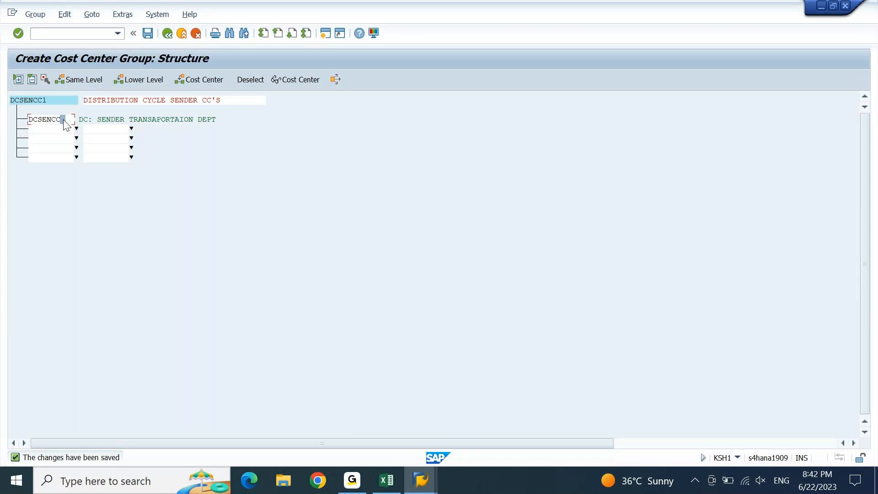
pyautogui.click(44, 120)
pyautogui.click(53, 119)
pyautogui.click(32, 123)
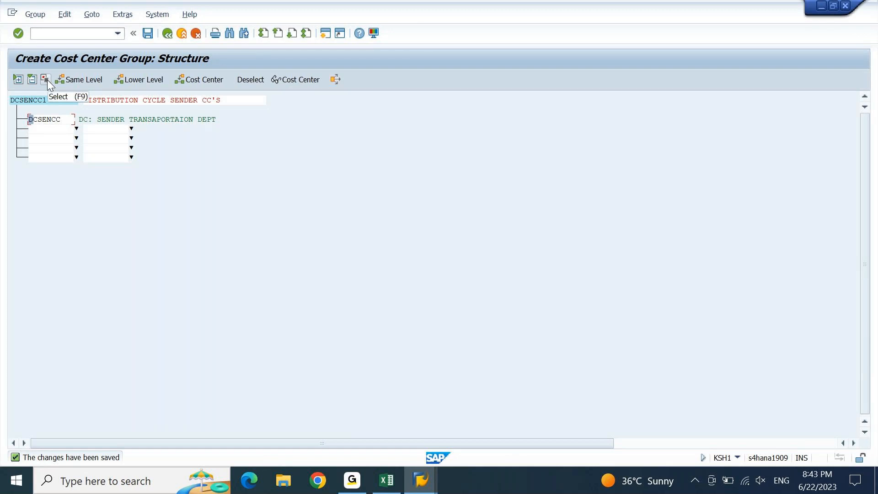
pyautogui.click(47, 80)
pyautogui.click(54, 118)
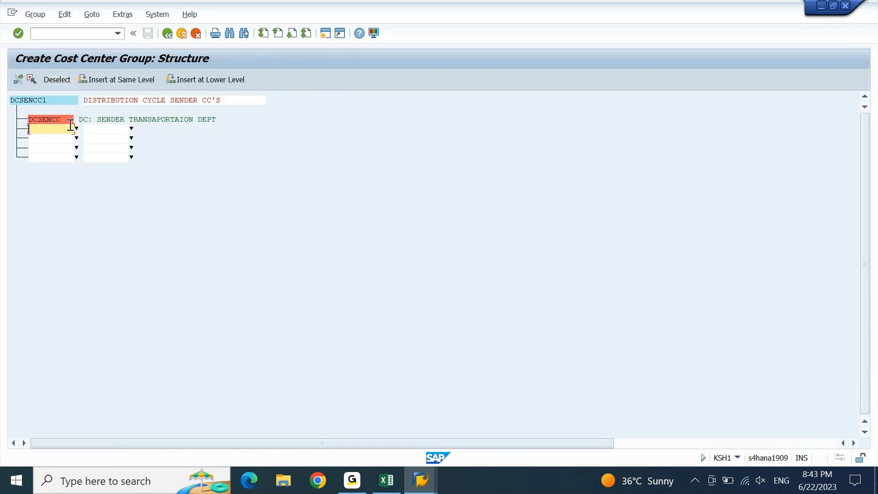
pyautogui.click(32, 118)
# Remove and re-enter DCSENCC under DCSENCC1, save the group, and copy the name DCSENCC1
pyautogui.click(16, 80)
pyautogui.click(16, 81)
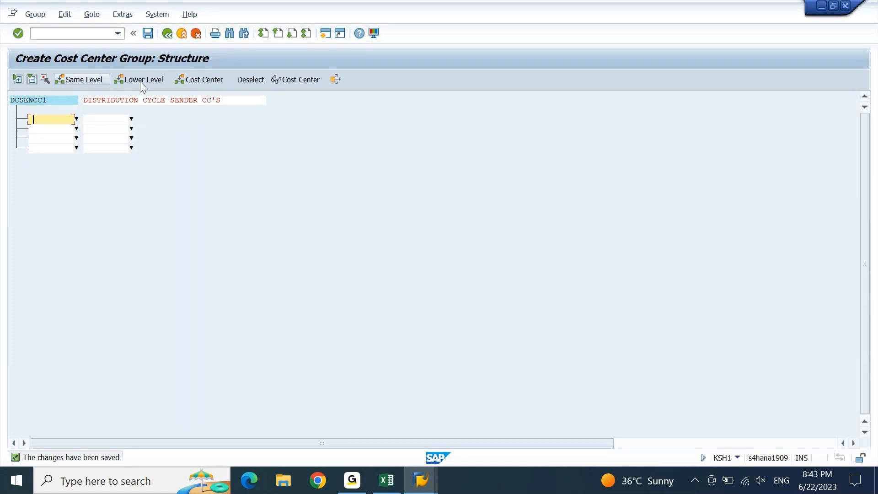
pyautogui.write('DCSENCC')
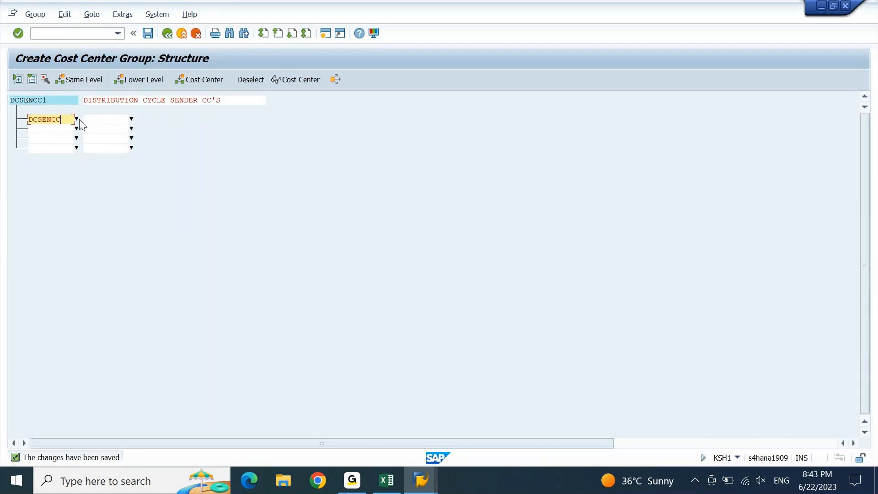
pyautogui.press('Return')
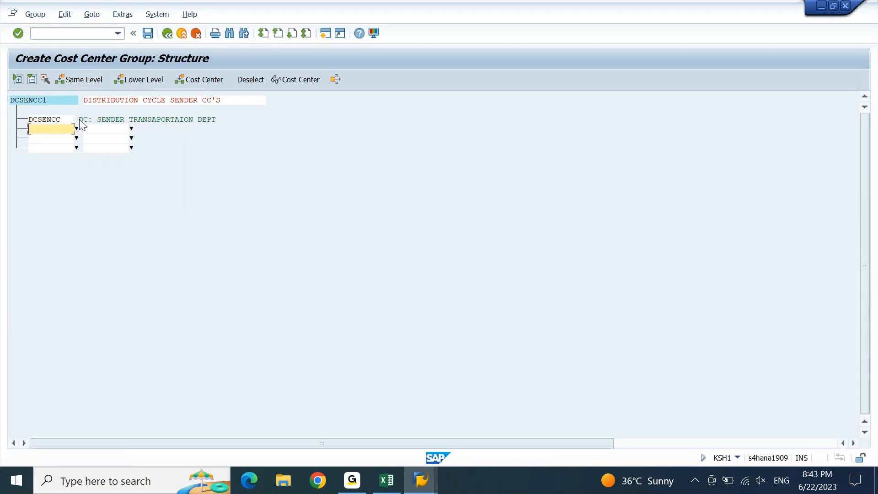
pyautogui.hotkey('ctrl', 's')
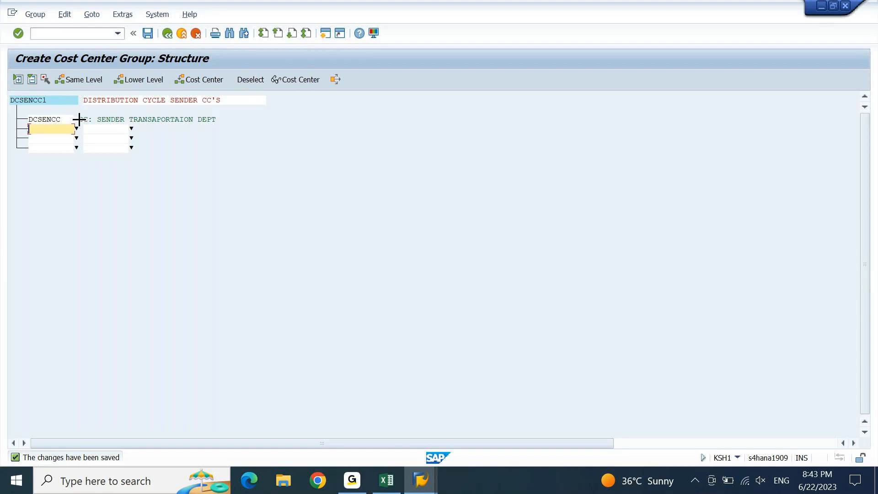
pyautogui.moveTo(49, 103); pyautogui.dragTo(9, 101)
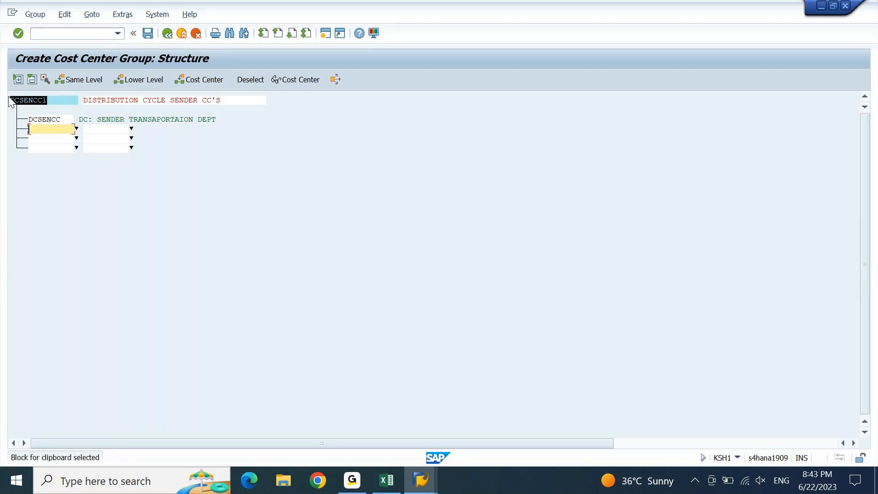
pyautogui.hotkey('ctrl', 'c')
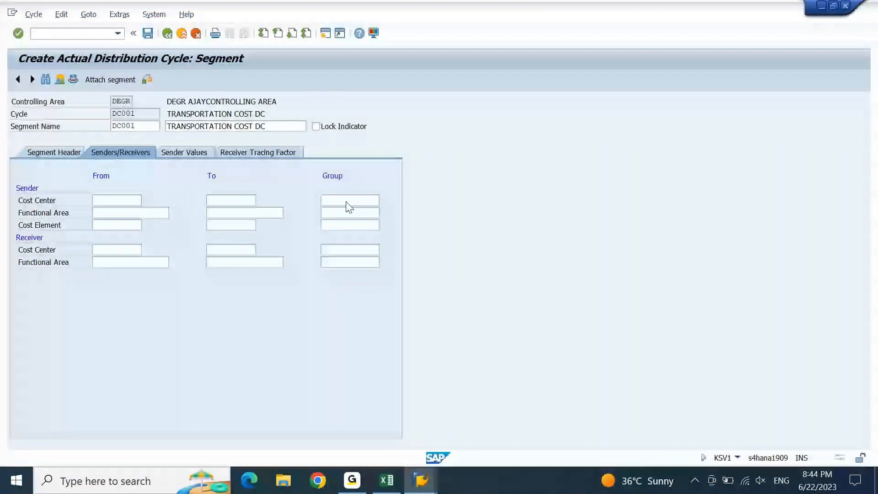
# Paste DCSENCC1 as Sender Cost Center Group, dismiss the cost element message, and return to the group window
pyautogui.click(346, 202)
pyautogui.hotkey('ctrl', 'v')
pyautogui.press('Return')
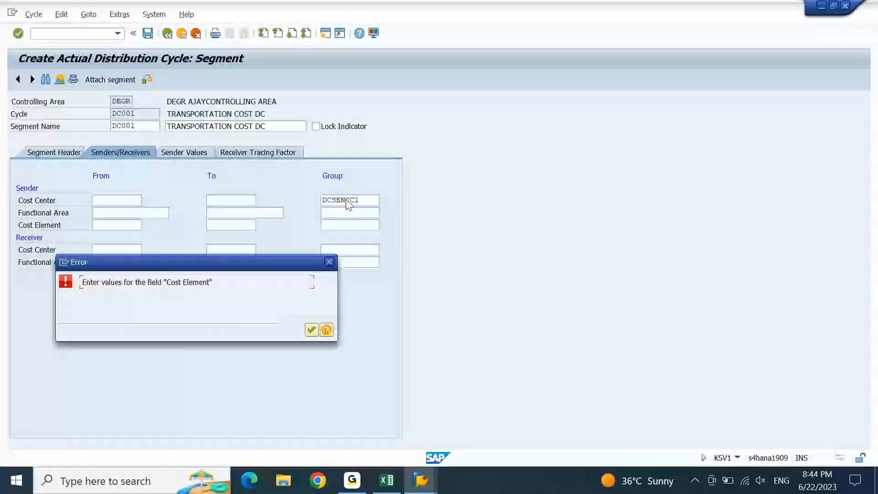
pyautogui.press('Return')
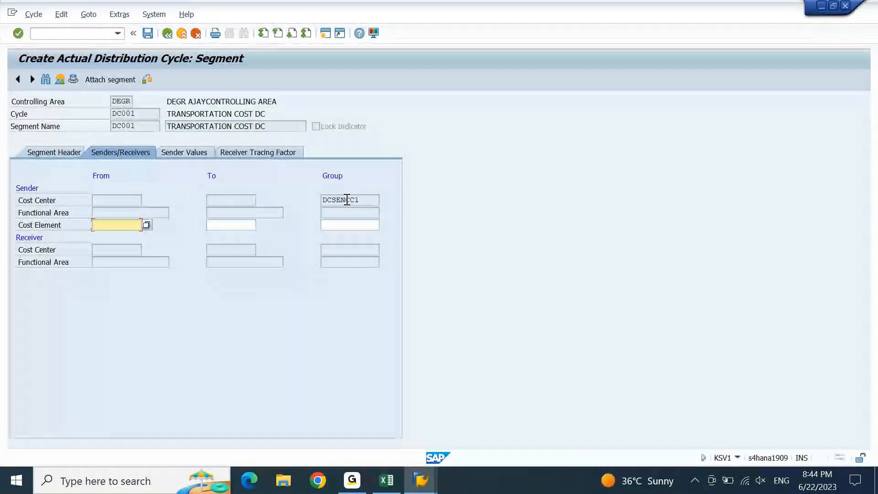
pyautogui.click(366, 199)
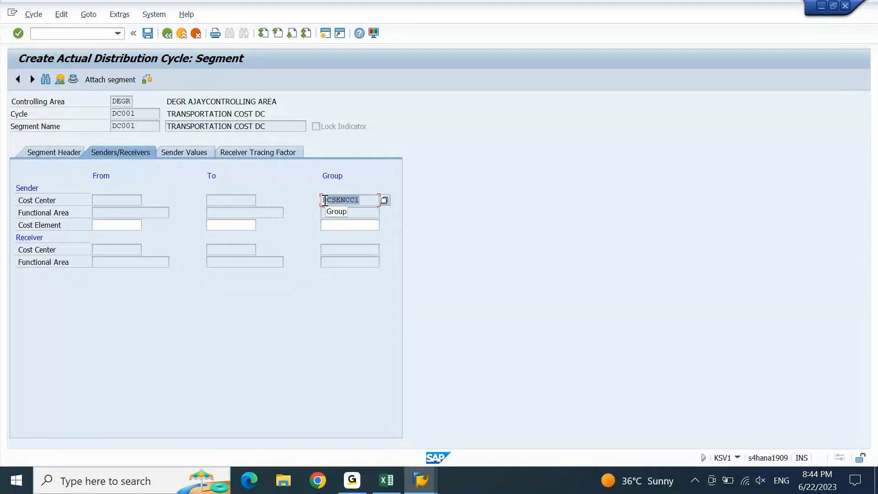
pyautogui.click(420, 480)
pyautogui.click(504, 426)
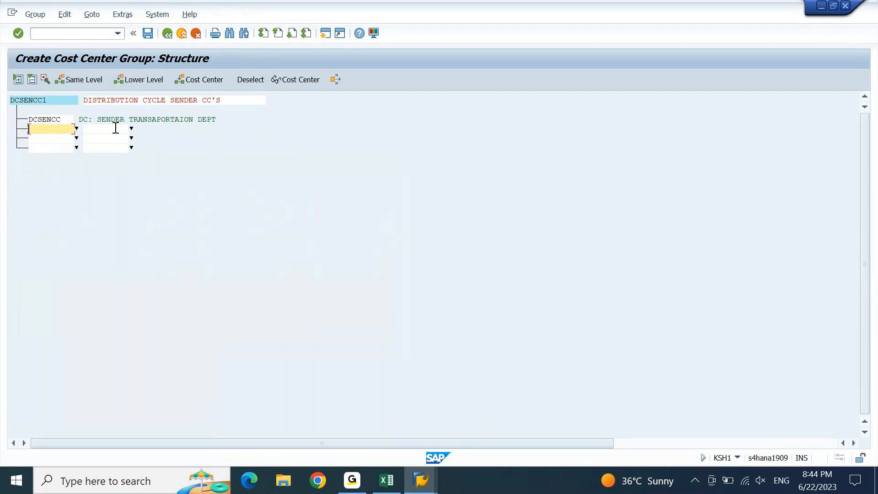
# Glance at the Excel workbook, then return to cycle DC001's segment with sender group DCSENCC1
pyautogui.click(48, 100)
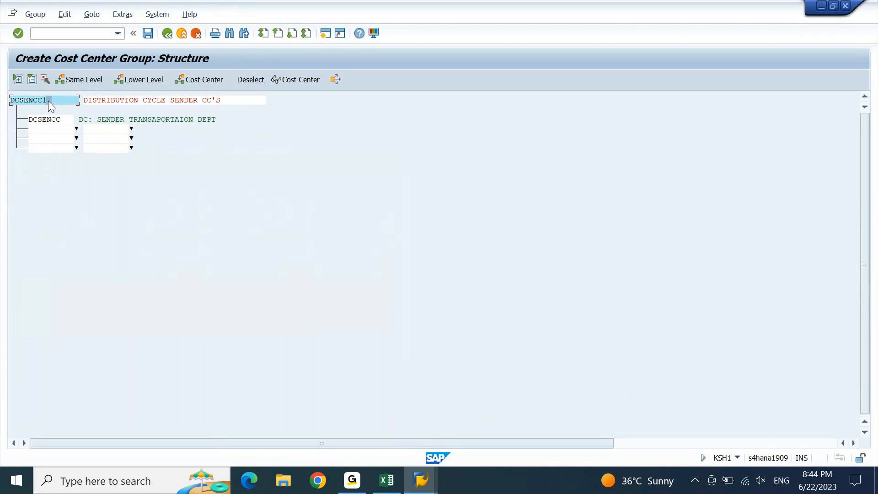
pyautogui.click(386, 480)
pyautogui.click(392, 480)
pyautogui.moveTo(418, 484)
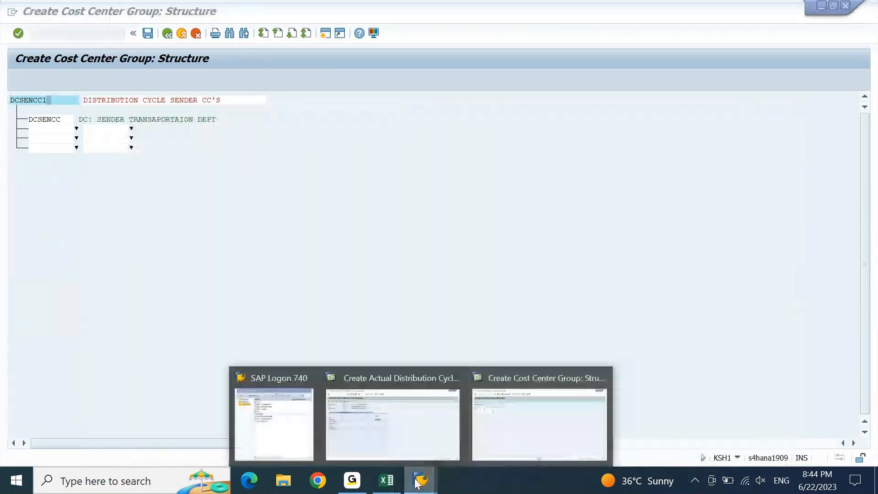
pyautogui.click(393, 403)
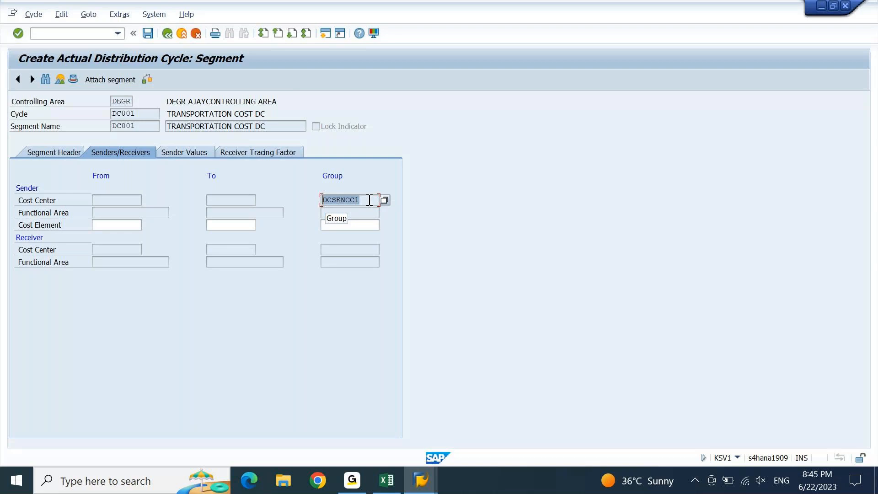
# Select the empty sender cost element From and Group fields on segment DC001
pyautogui.click(137, 226)
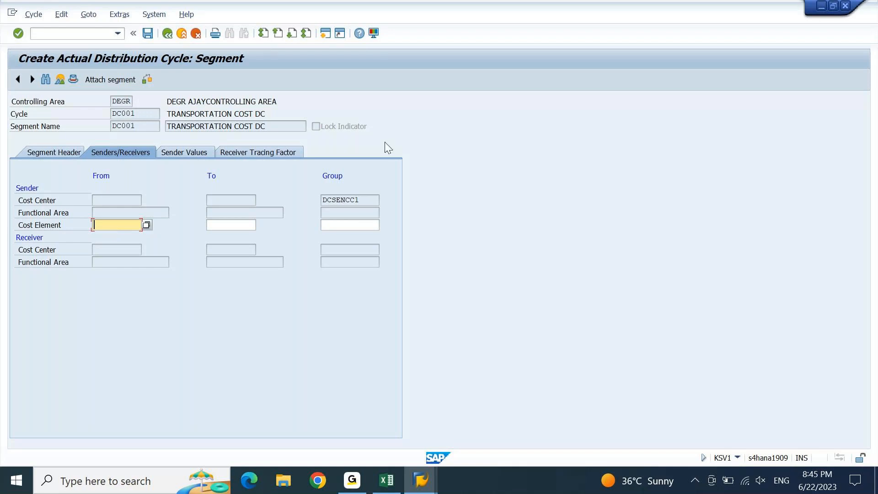
pyautogui.click(335, 178)
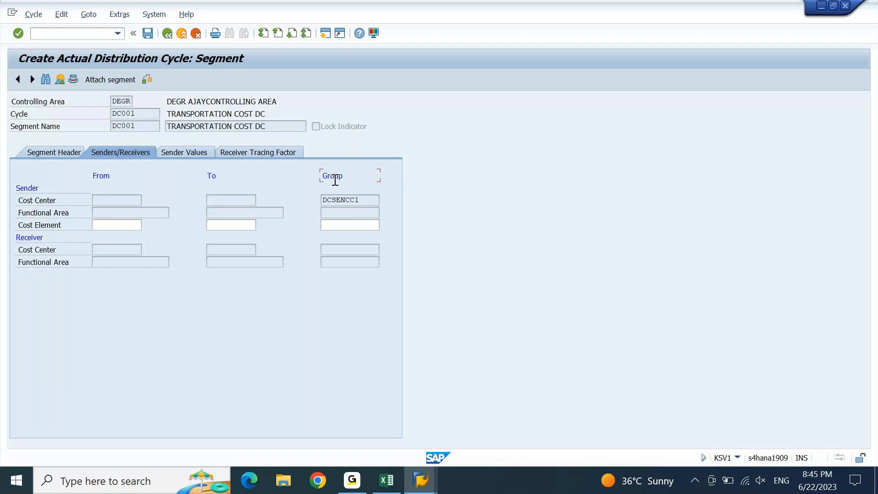
pyautogui.click(114, 226)
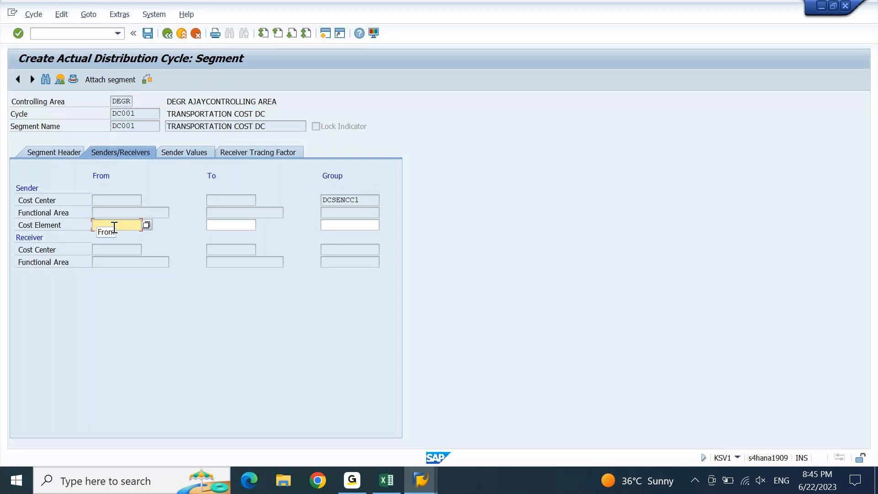
pyautogui.click(360, 223)
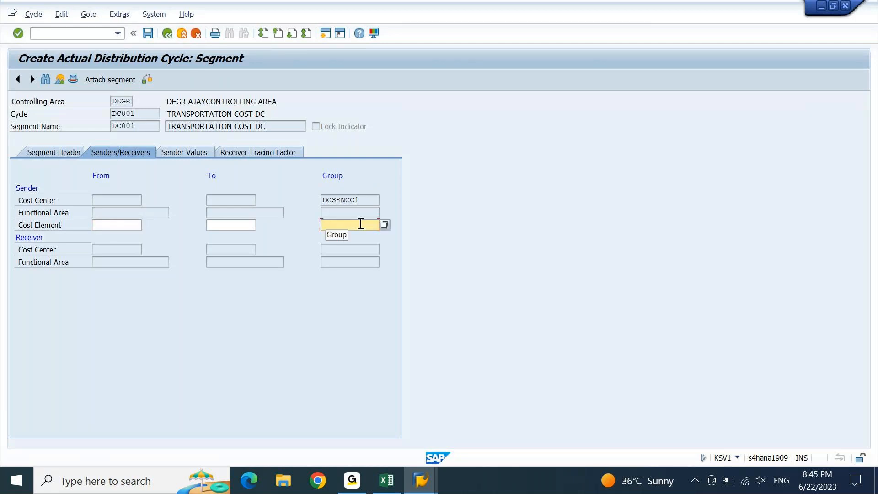
# Switch to the second SAP session and bring it back to the SAP Easy Access menu
pyautogui.click(420, 479)
pyautogui.click(553, 412)
pyautogui.click(93, 33)
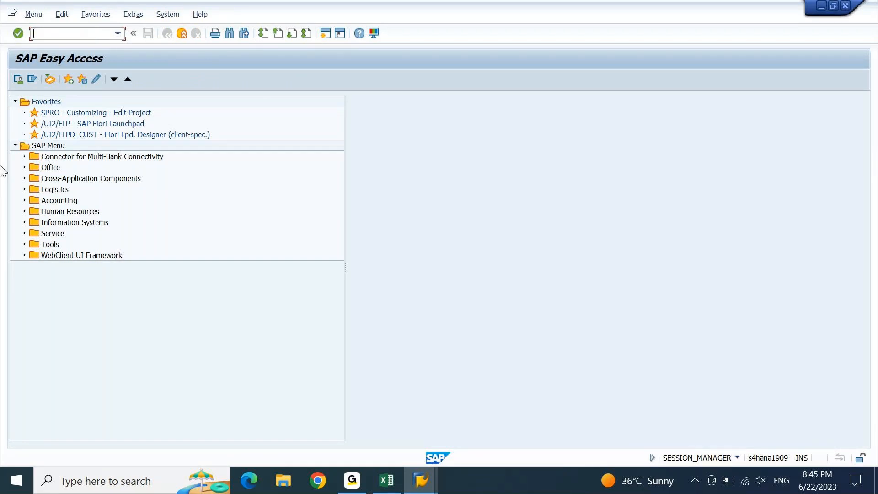
pyautogui.click(354, 483)
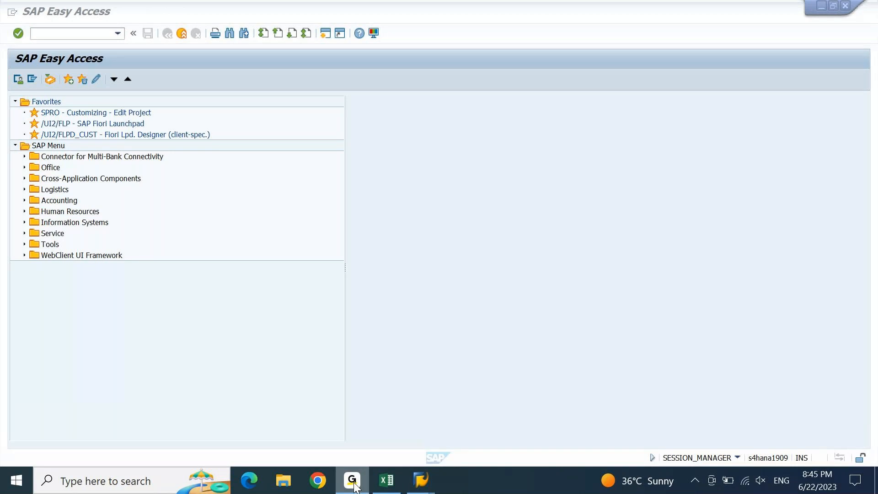
# Start transaction KAH1 to create a cost element group
pyautogui.click(354, 483)
pyautogui.write('KAH1')
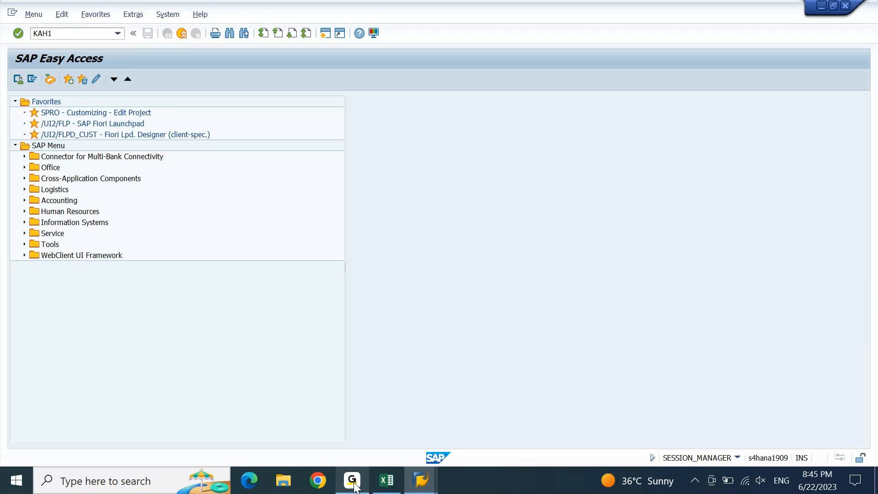
pyautogui.press('Return')
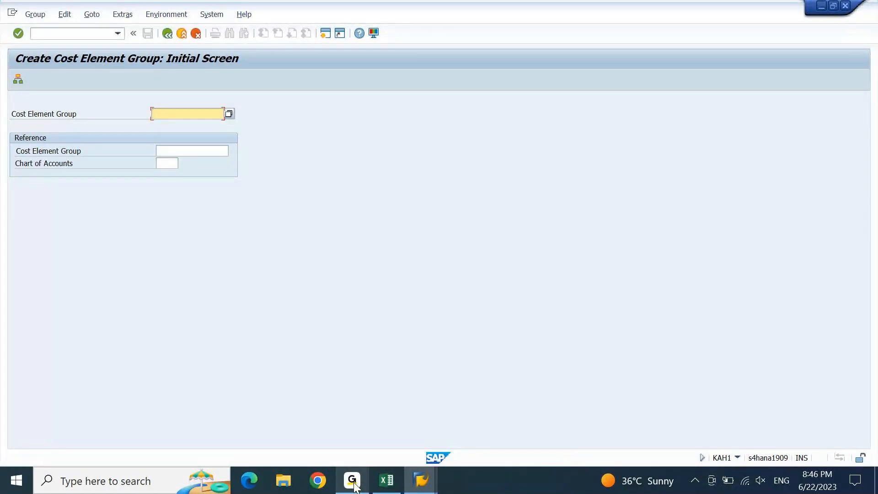
# Name the new group DCSENCE1 by editing the recalled DCSENCC1, and continue to its structure
pyautogui.press('BackSpace')
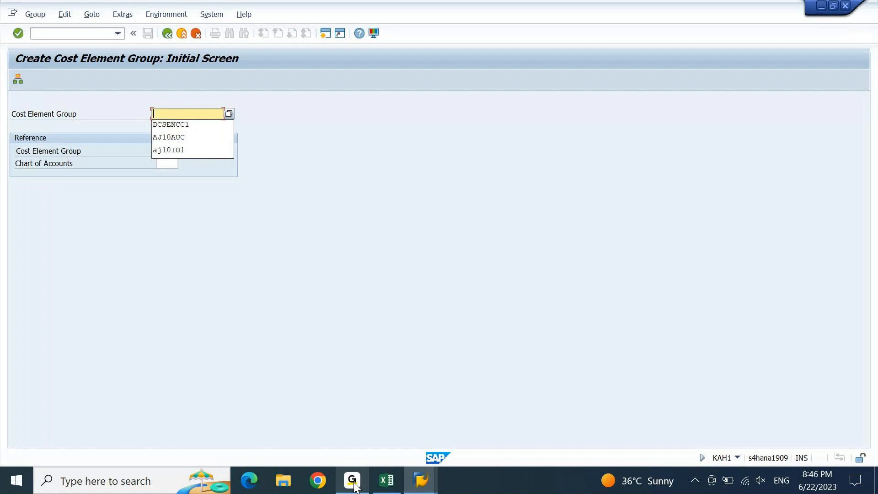
pyautogui.press('Down')
pyautogui.press('Return')
pyautogui.press('Left')
pyautogui.press('Left')
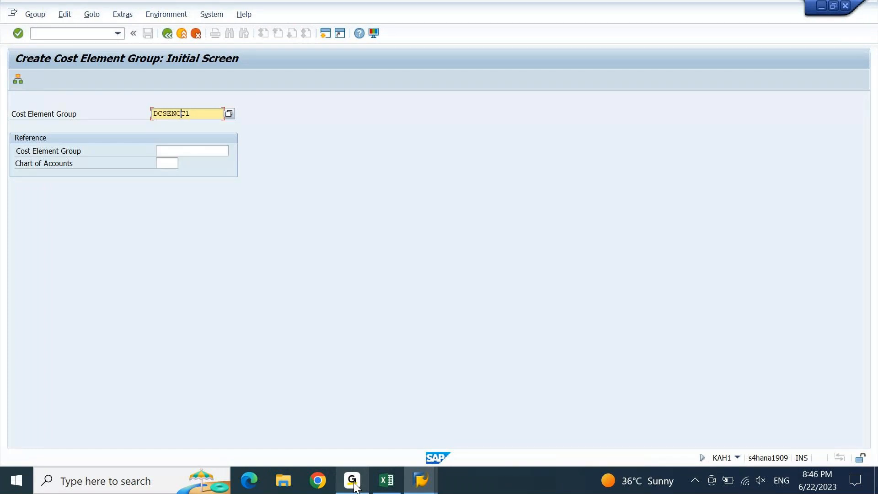
pyautogui.press('Left')
pyautogui.press('Left')
pyautogui.press('Left')
pyautogui.press('Left')
pyautogui.hotkey('shift', 'Right')
pyautogui.press('Right')
pyautogui.press('Right')
pyautogui.press('Right')
pyautogui.hotkey('shift', 'Right')
pyautogui.write('E')
pyautogui.press('Return')
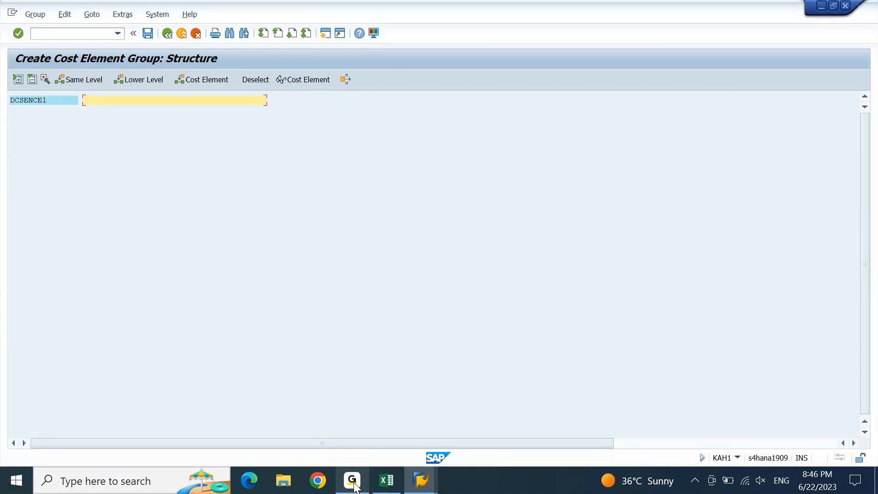
# Describe DCSENCE1 as 'DISTRIBUTION CYCLE SENDER COST ELEMENTS' and add blank cost element rows beneath it
pyautogui.write('DISTRIBUTION CYCLE SENDR')
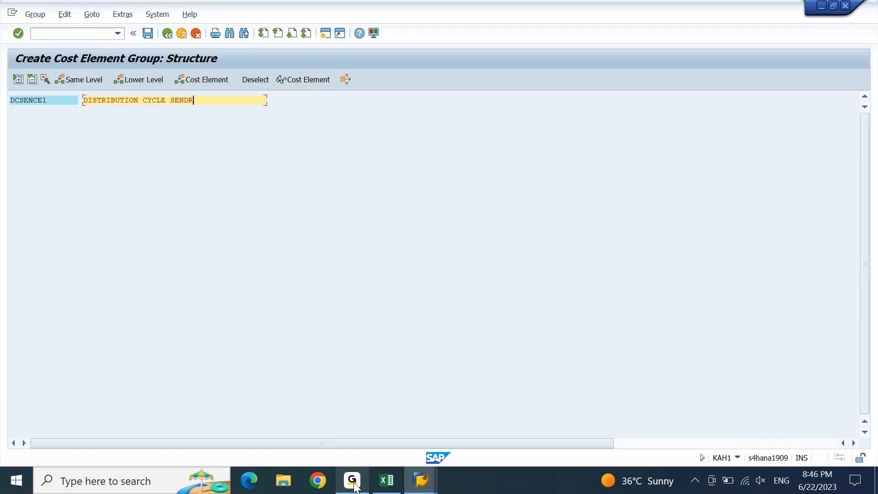
pyautogui.press('BackSpace')
pyautogui.write('ER COST ELEMENTS')
pyautogui.press('Return')
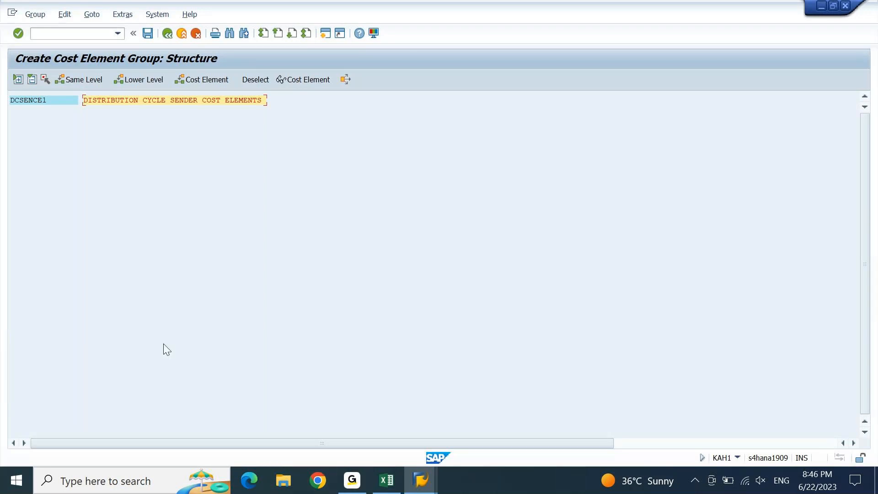
pyautogui.click(35, 101)
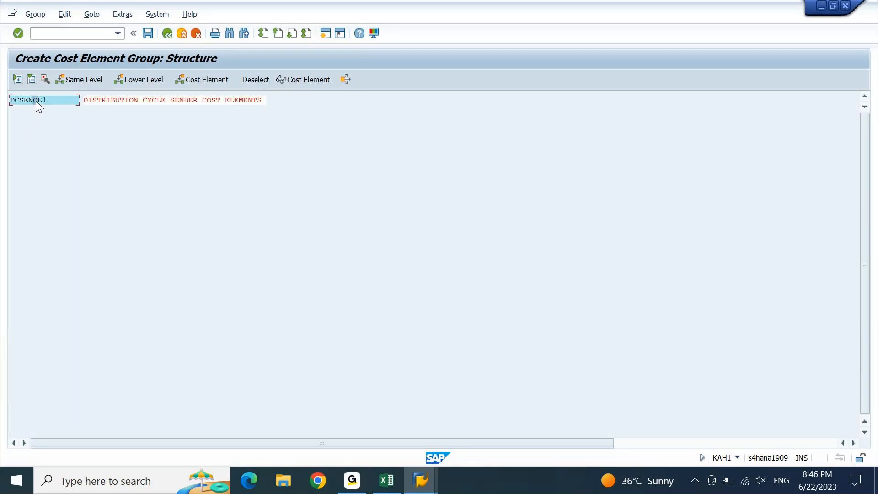
pyautogui.click(221, 82)
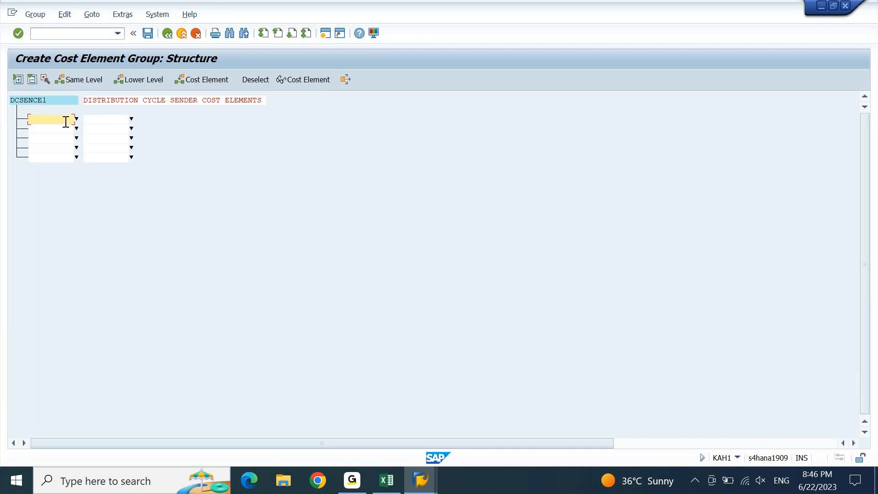
# Copy the Driver Salary code 44800001 from cell B1289 on Excel's 9PM sheet
pyautogui.click(391, 468)
pyautogui.scroll(-5, 304, 405)
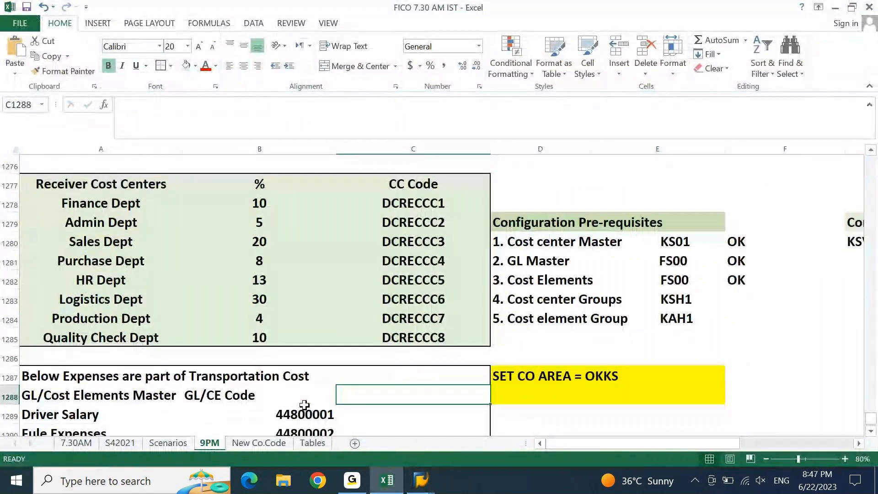
pyautogui.press('Down')
pyautogui.scroll(-2, 305, 405)
pyautogui.click(305, 405)
pyautogui.press('Up')
pyautogui.press('Up')
pyautogui.press('Up')
pyautogui.press('Up')
pyautogui.press('Up')
pyautogui.press('Up')
pyautogui.press('Up')
pyautogui.press('Down')
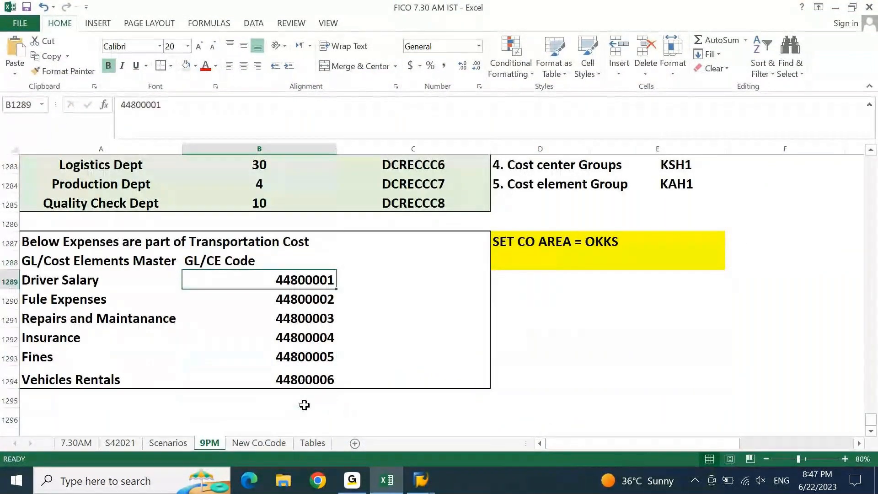
pyautogui.hotkey('ctrl', 'c')
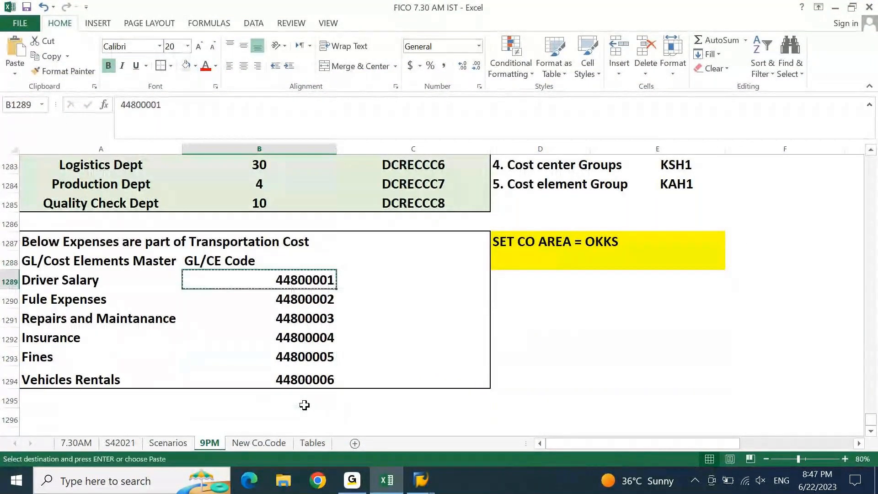
pyautogui.click(387, 481)
pyautogui.click(399, 481)
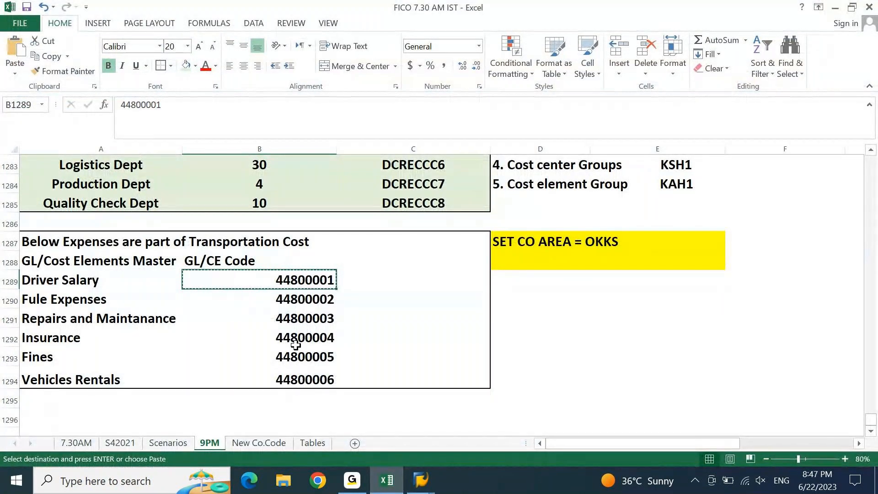
# Add cost element range 44800001 to 44800006 to DCSENCE1 and save the group
pyautogui.hotkey('alt', 'Tab')
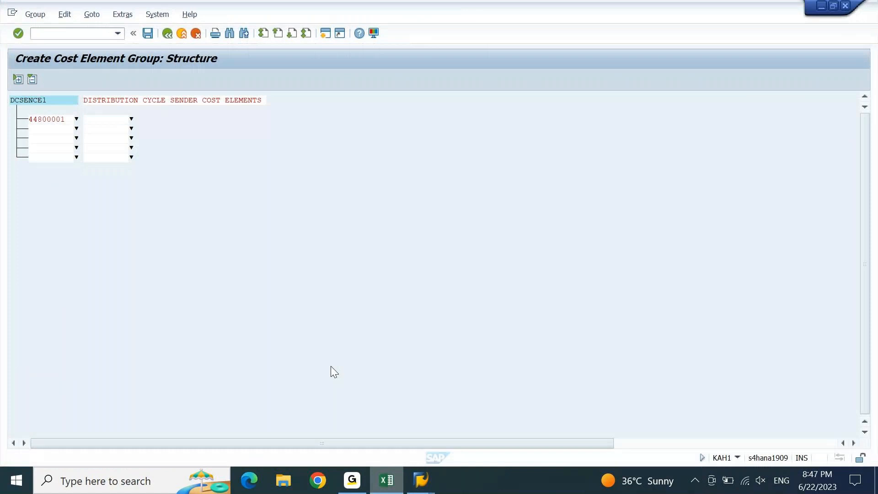
pyautogui.click(110, 120)
pyautogui.hotkey('ctrl', 'v')
pyautogui.press('Return')
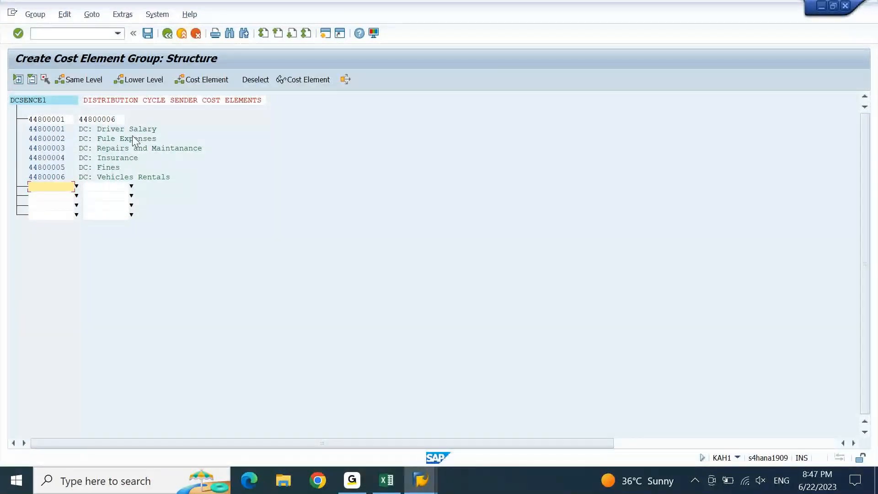
pyautogui.click(150, 38)
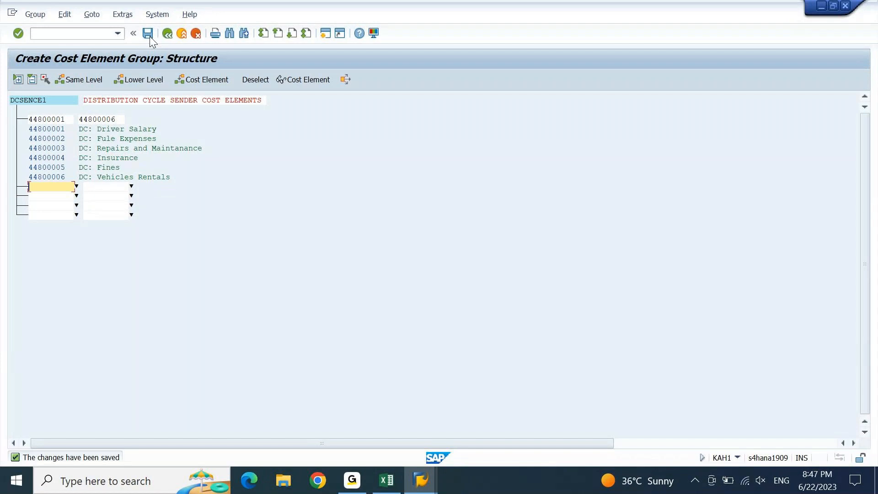
# Copy the group name DCSENCE1 using block selection
pyautogui.click(11, 102)
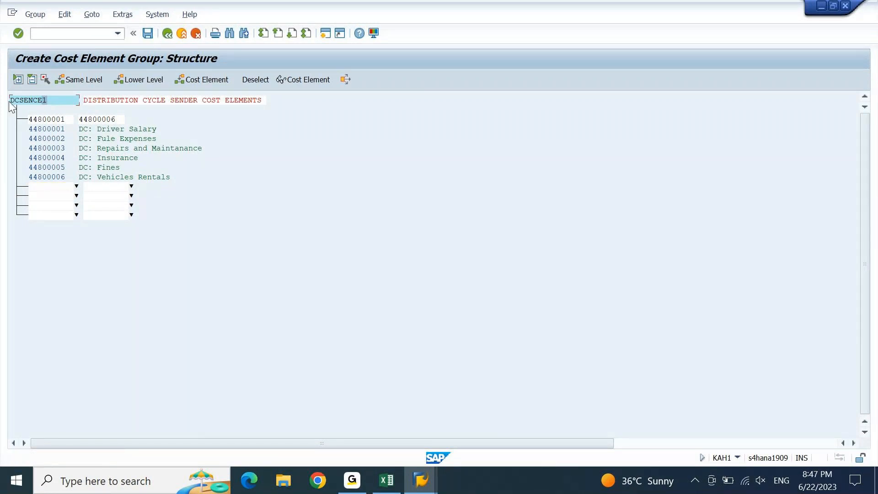
pyautogui.hotkey('ctrl', 'y')
pyautogui.moveTo(10, 103); pyautogui.dragTo(51, 100)
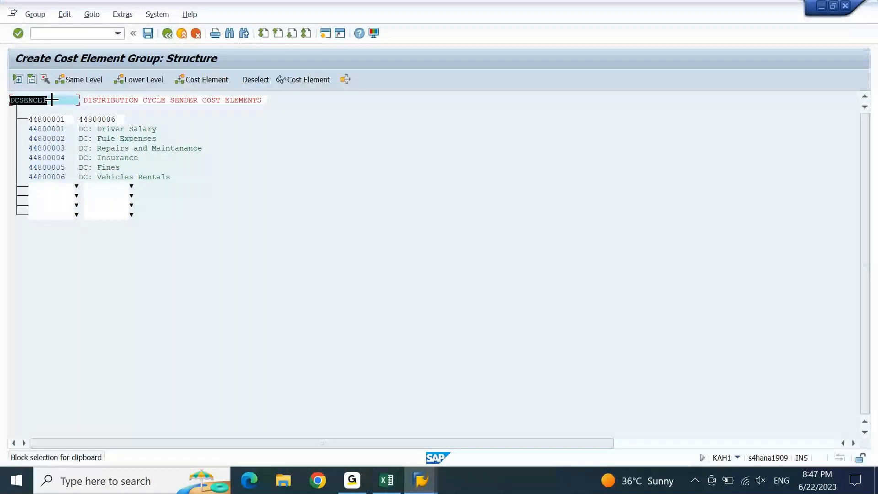
pyautogui.hotkey('ctrl', 'c')
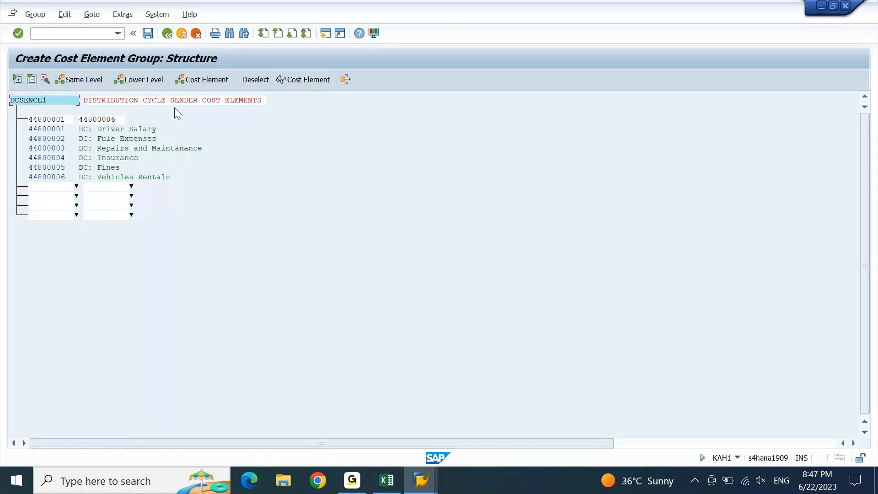
# Paste DCSENCE1 as segment DC001's sender cost element group and dismiss the missing cost center warning
pyautogui.hotkey('alt', 'Tab')
pyautogui.click(339, 223)
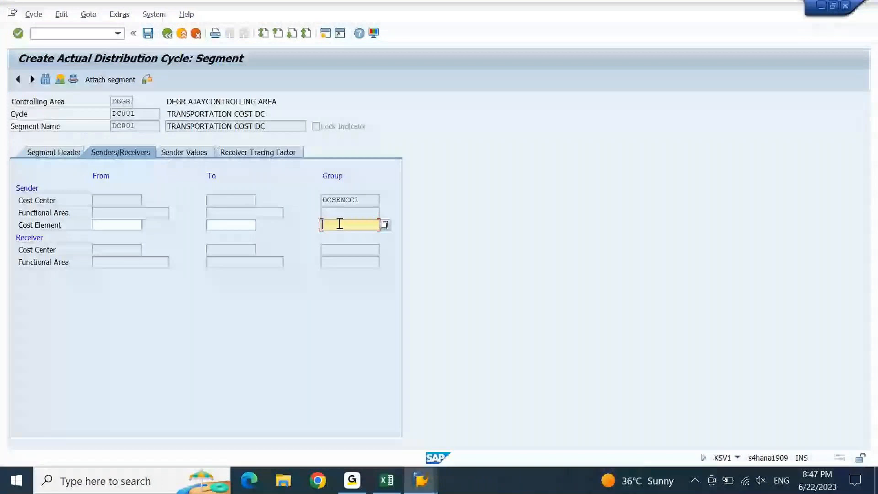
pyautogui.hotkey('ctrl', 'v')
pyautogui.press('Return')
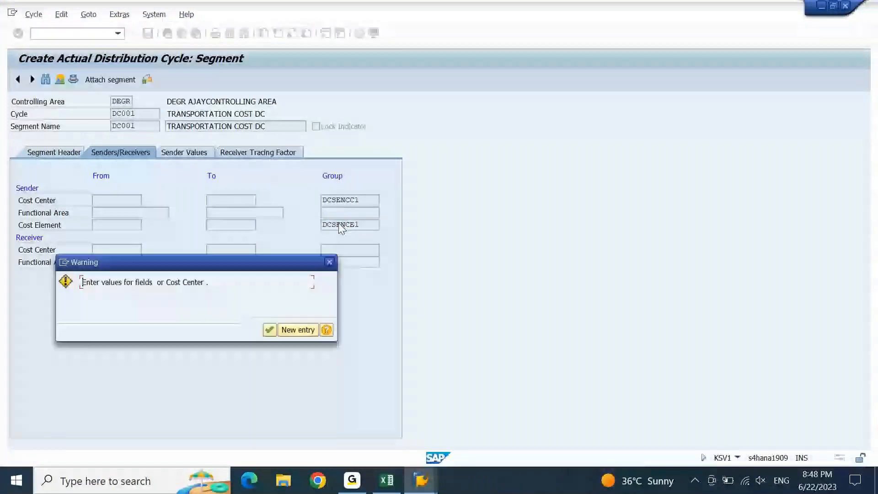
pyautogui.press('Return')
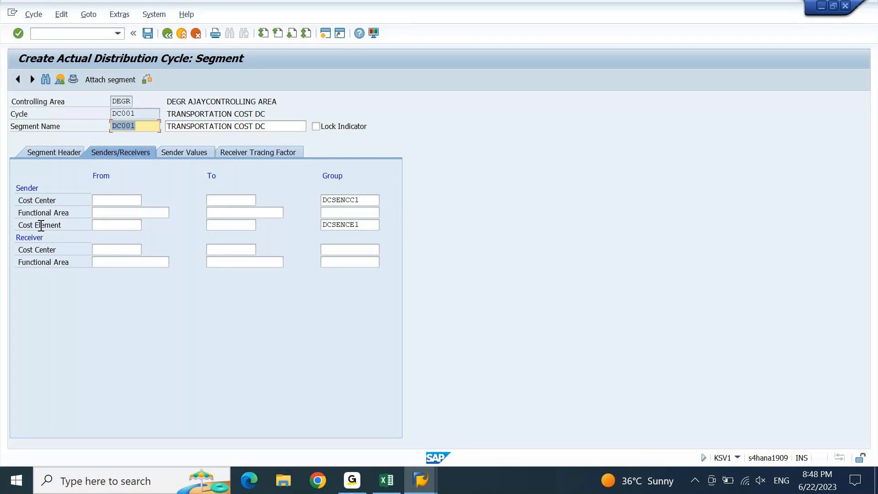
pyautogui.click(120, 251)
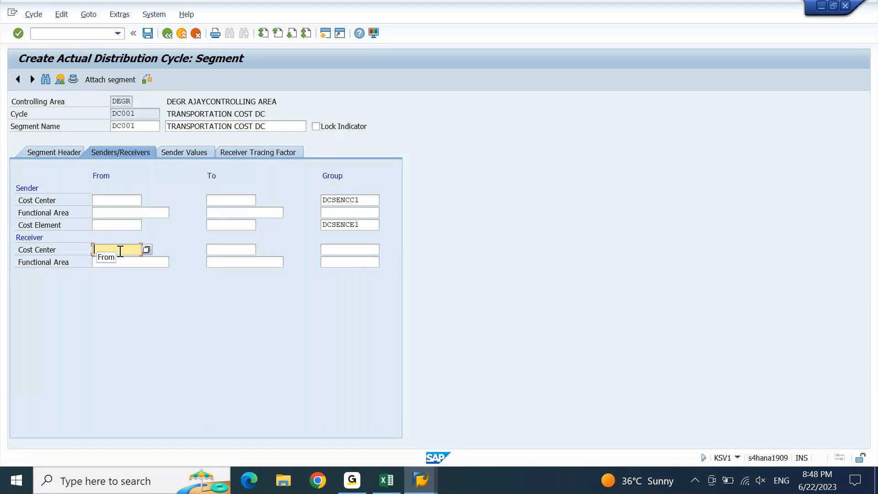
# Bring up Excel's 9PM sheet showing receiver cost centers DCRECCC1 to DCRECCC8 with percentages
pyautogui.click(386, 481)
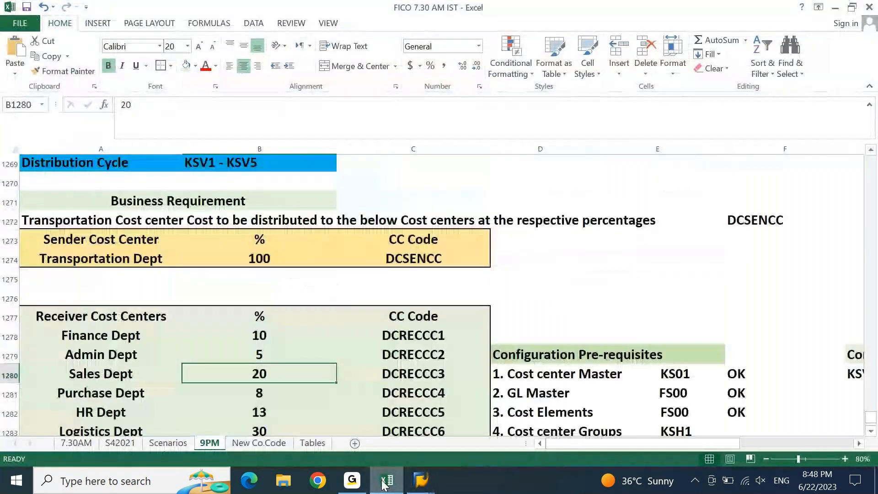
pyautogui.press('Down')
pyautogui.press('Down')
pyautogui.press('Down')
pyautogui.press('Down')
pyautogui.press('Down')
pyautogui.press('Down')
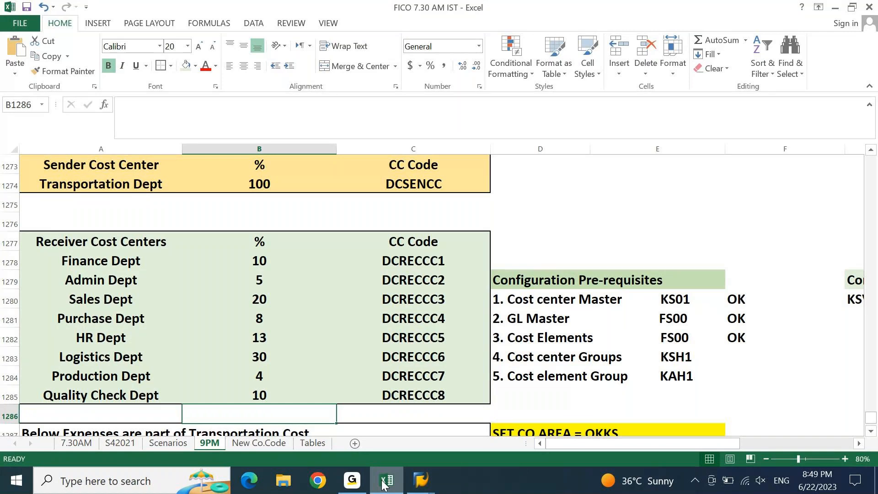
# Switch from Excel back to the SAP cost element group structure window
pyautogui.click(384, 482)
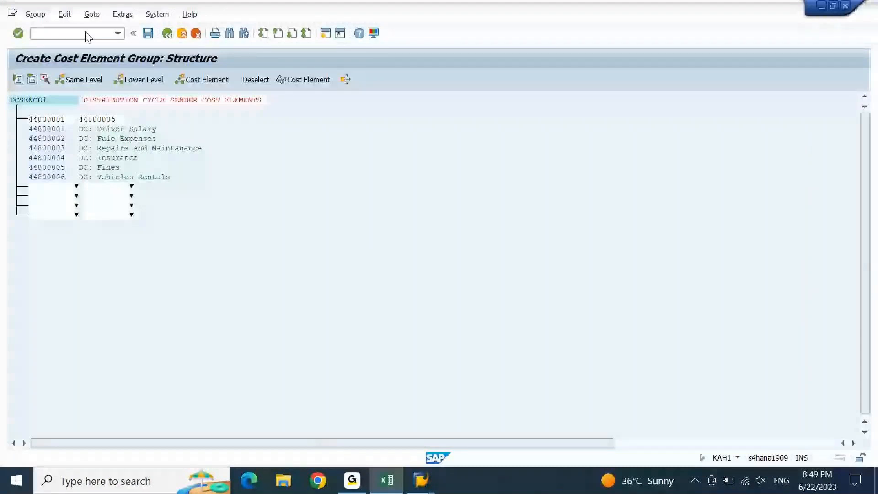
pyautogui.click(388, 481)
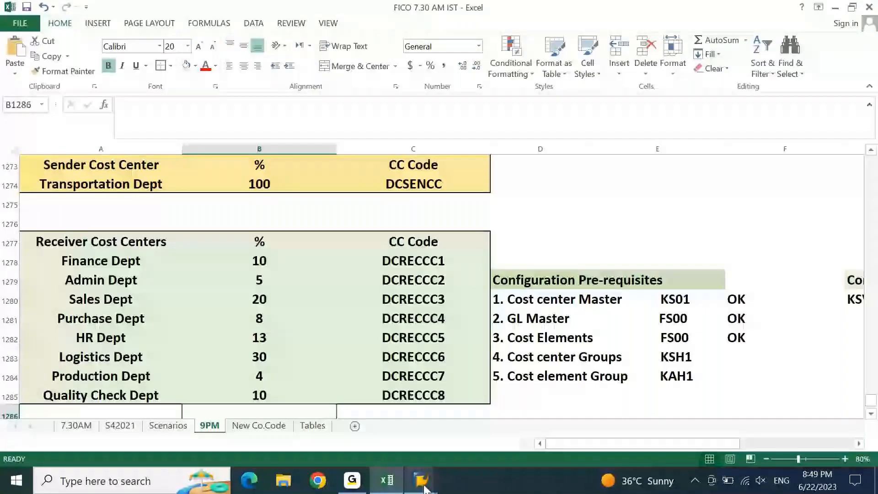
pyautogui.click(422, 481)
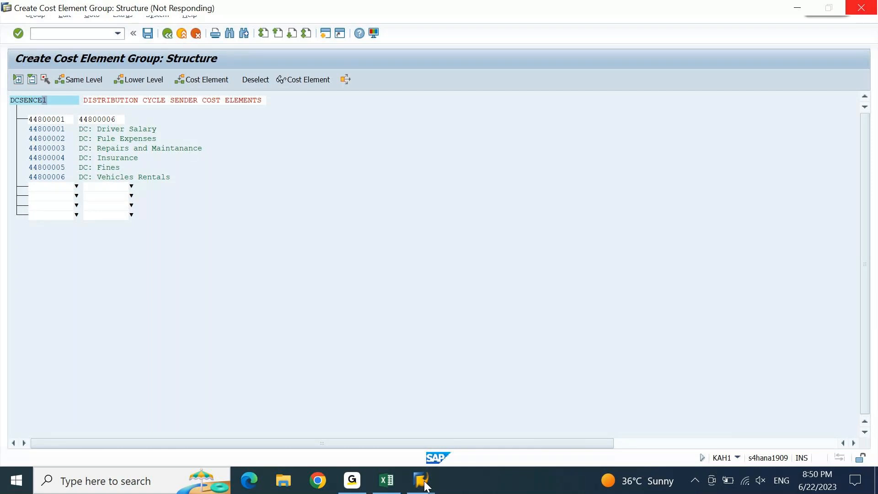
pyautogui.moveTo(424, 486)
pyautogui.click(566, 419)
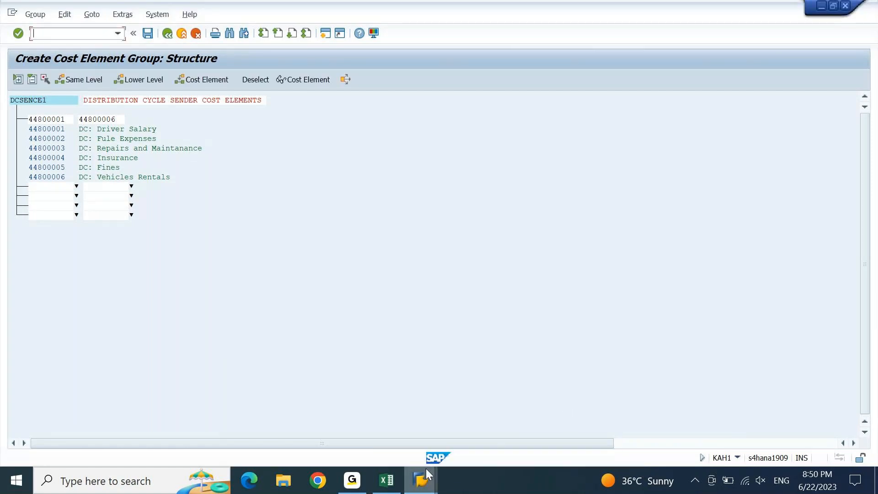
pyautogui.moveTo(427, 471)
pyautogui.click(538, 429)
# Leave with /n, start KSH1, and name the new cost center group DCRECCC1
pyautogui.write('/n')
pyautogui.press('Return')
pyautogui.write('KSH1')
pyautogui.press('Return')
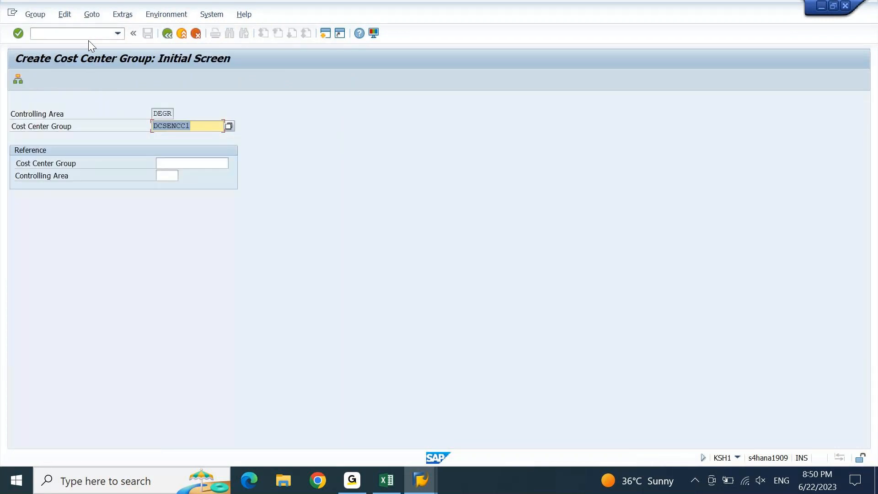
pyautogui.press('Left')
pyautogui.press('Left')
pyautogui.press('Left')
pyautogui.press('Left')
pyautogui.press('Left')
pyautogui.hotkey('shift', 'Left')
pyautogui.hotkey('shift', 'Left')
pyautogui.hotkey('shift', 'Left')
pyautogui.write('rec')
pyautogui.press('Return')
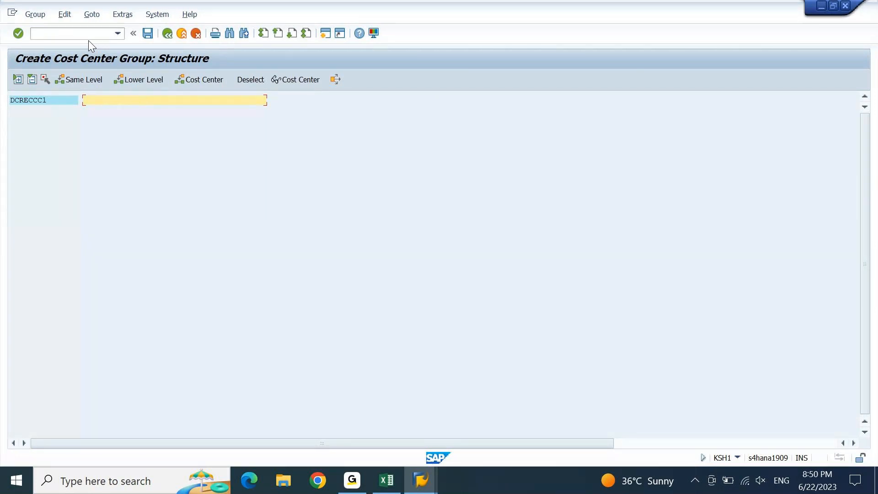
# Describe DCRECCC1 as 'DISTRIBUTION CYCLE RECEIVER cc's' and add blank cost center rows beneath it
pyautogui.write("DISTRIBUTION CYCLE RECEIVER cc's")
pyautogui.press('Return')
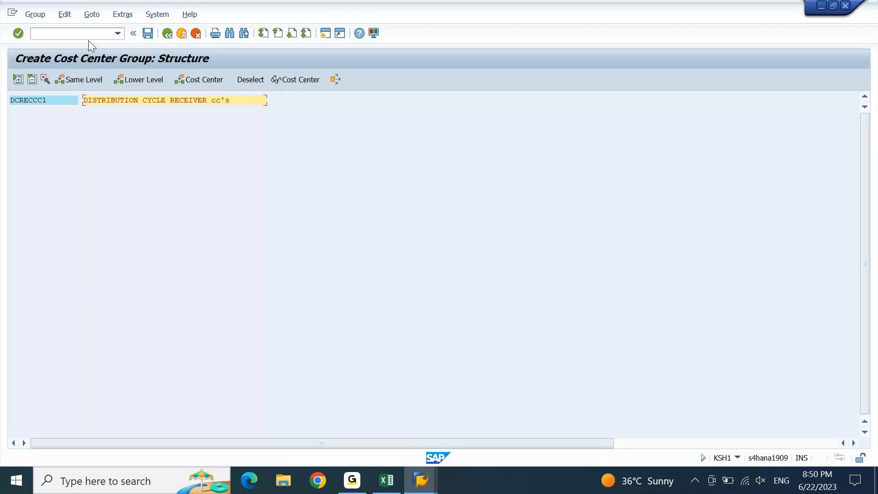
pyautogui.click(58, 100)
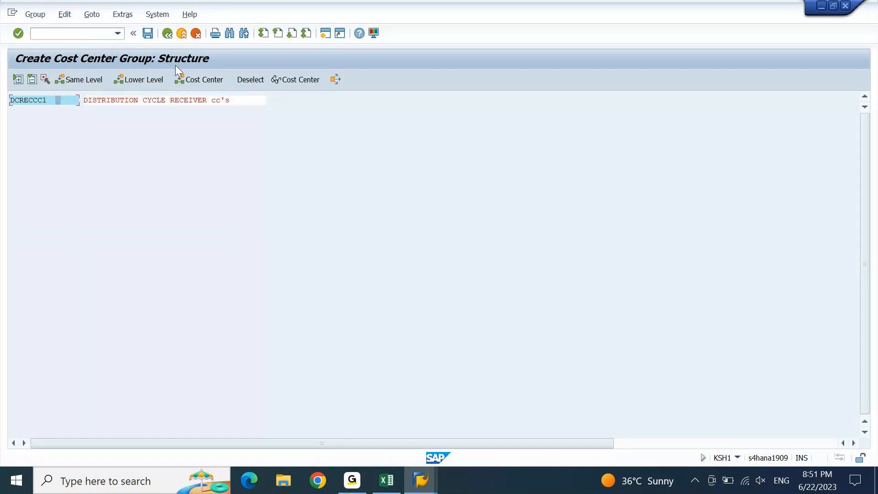
pyautogui.click(204, 82)
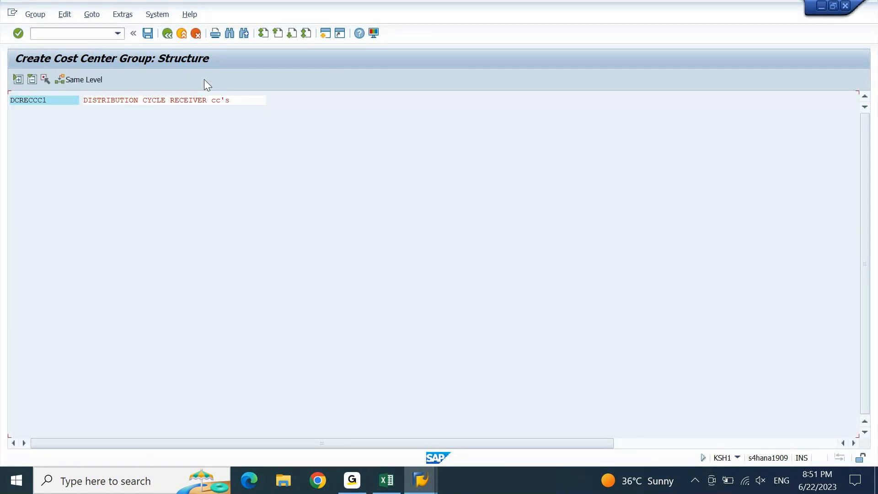
pyautogui.click(387, 480)
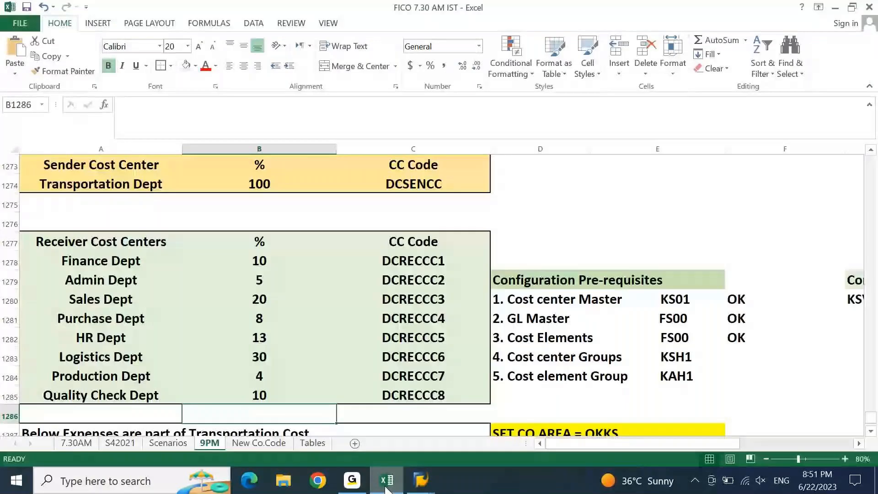
# Copy receiver code DCRECCC1 from Excel cell C1278 and minimize the workbook
pyautogui.click(414, 261)
pyautogui.hotkey('ctrl', 'c')
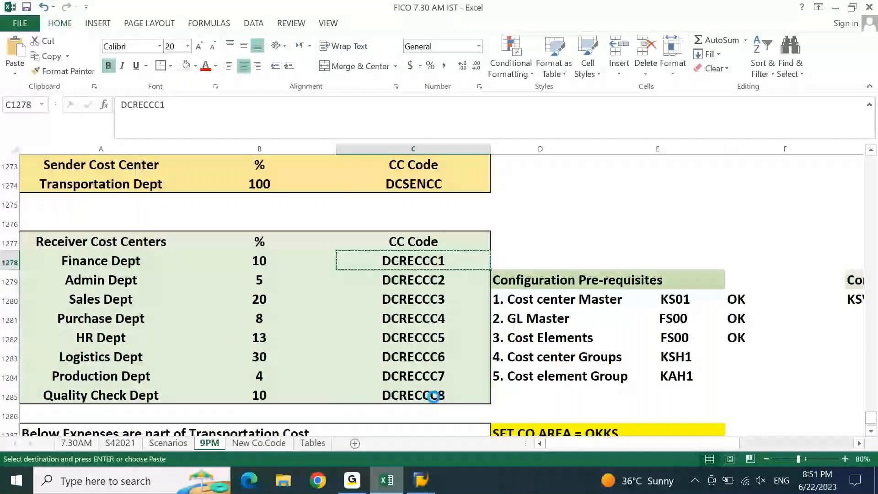
pyautogui.click(387, 480)
# Add the cost center interval DCRECCC1 to DCRECCC8 to the group and save it
pyautogui.click(49, 120)
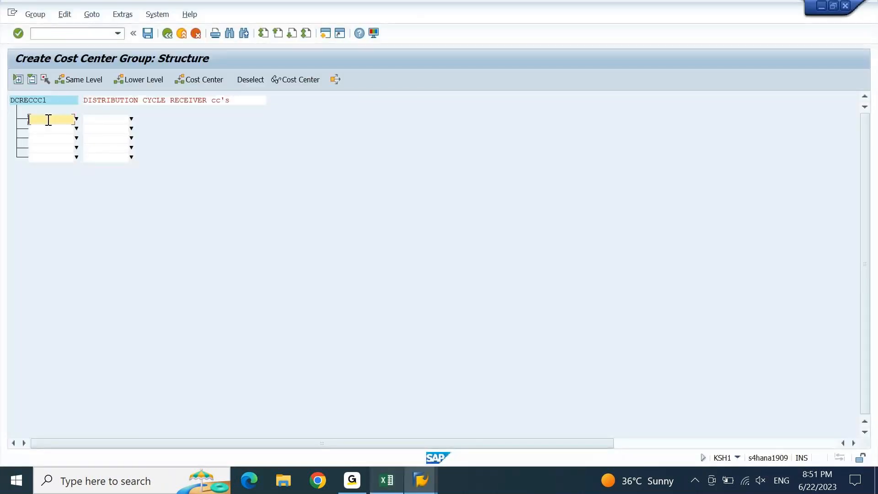
pyautogui.hotkey('ctrl', 'v')
pyautogui.press('Tab')
pyautogui.hotkey('ctrl', 'v')
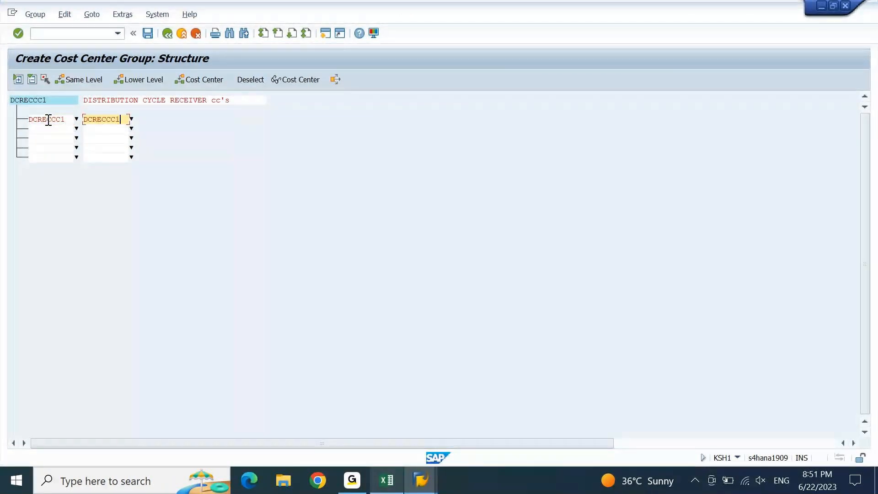
pyautogui.press('Return')
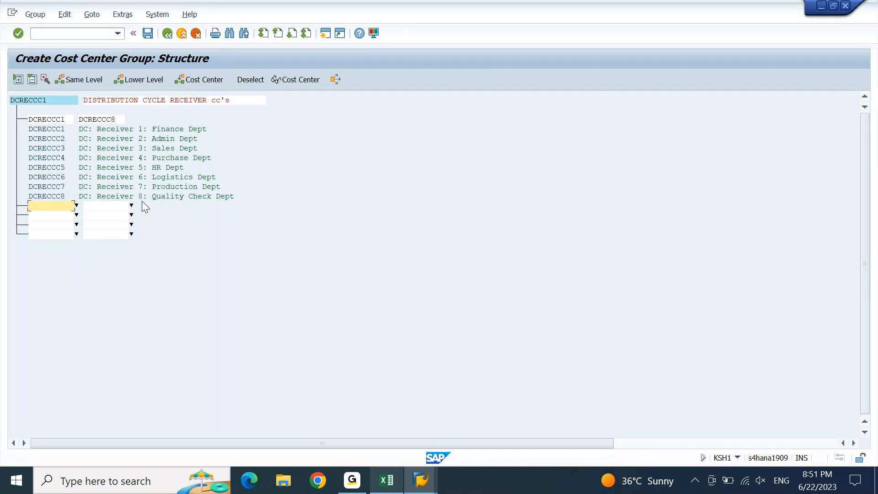
pyautogui.hotkey('ctrl', 's')
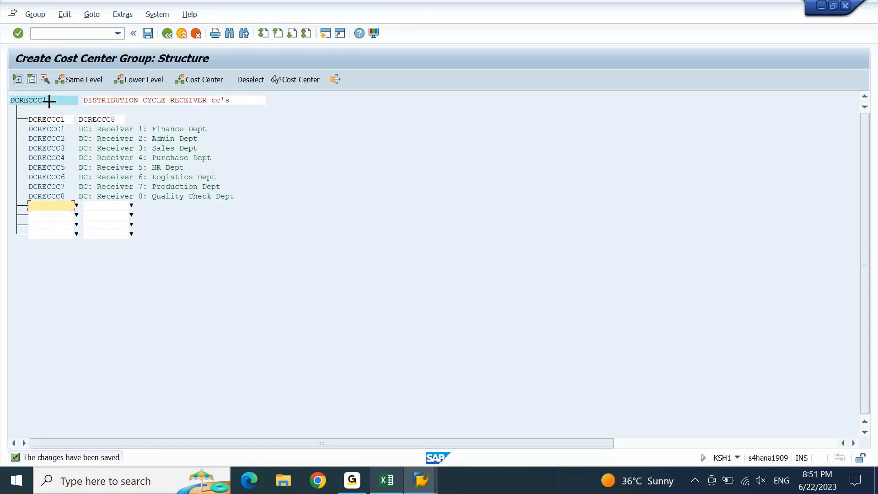
# Copy the group name DCRECCC1 for use in the distribution cycle
pyautogui.moveTo(49, 101); pyautogui.dragTo(11, 102)
pyautogui.hotkey('ctrl', 'c')
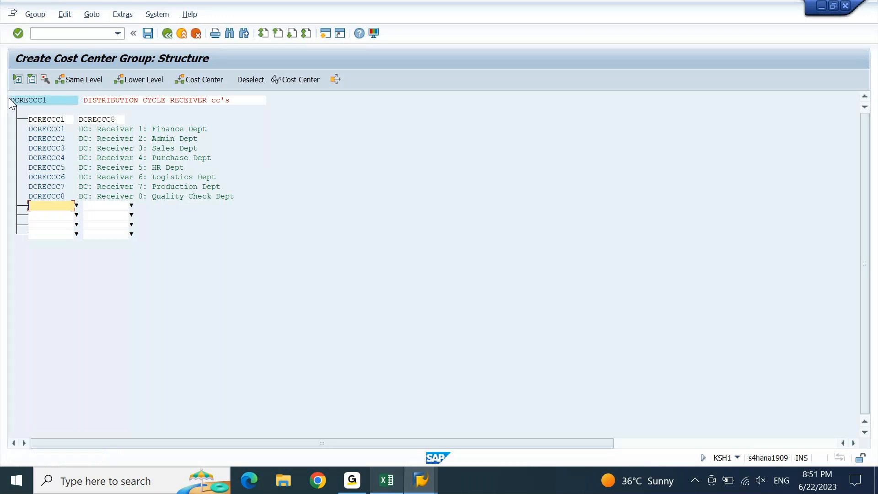
pyautogui.moveTo(425, 480)
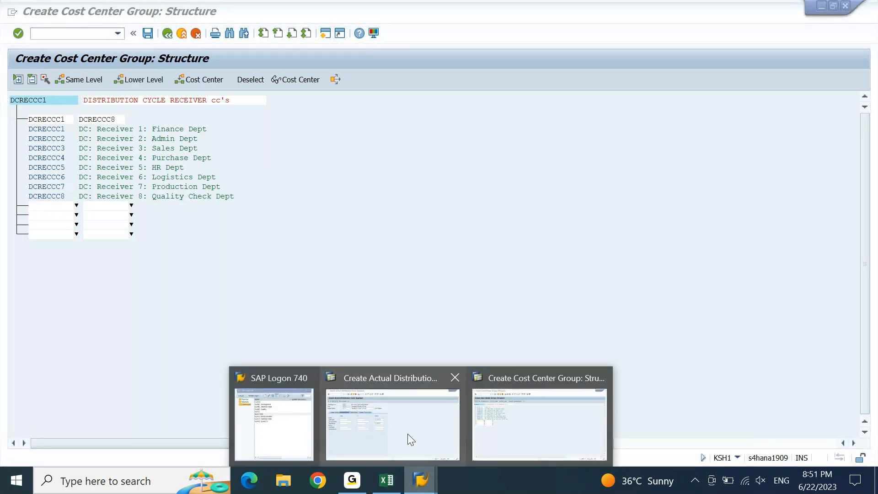
pyautogui.click(408, 433)
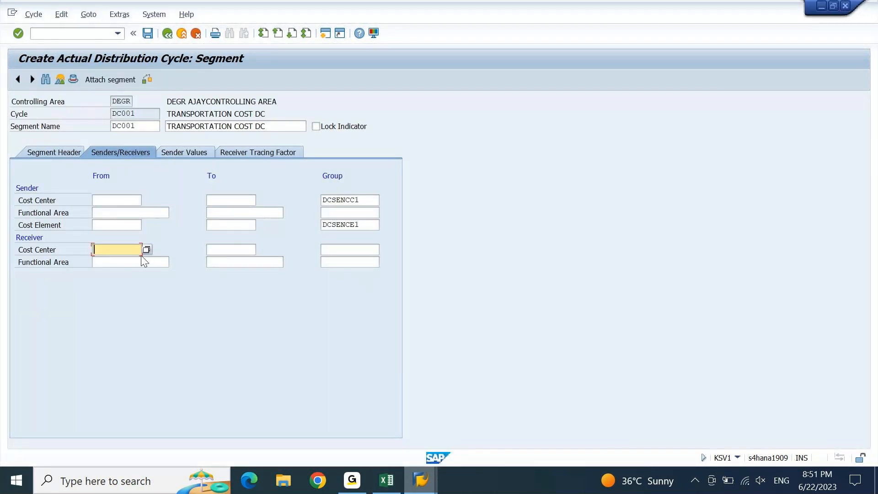
# Paste DCRECCC1 into segment DC001's receiver Cost Center Group field and confirm
pyautogui.click(352, 250)
pyautogui.hotkey('ctrl', 'v')
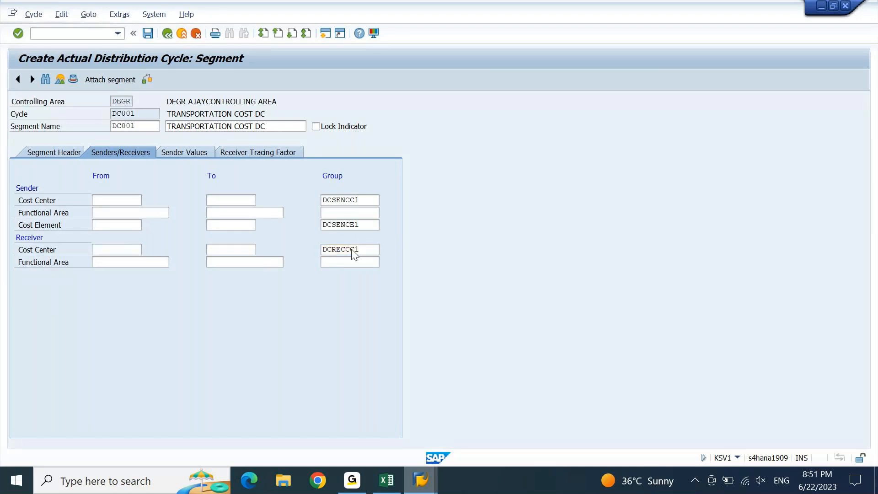
pyautogui.press('Return')
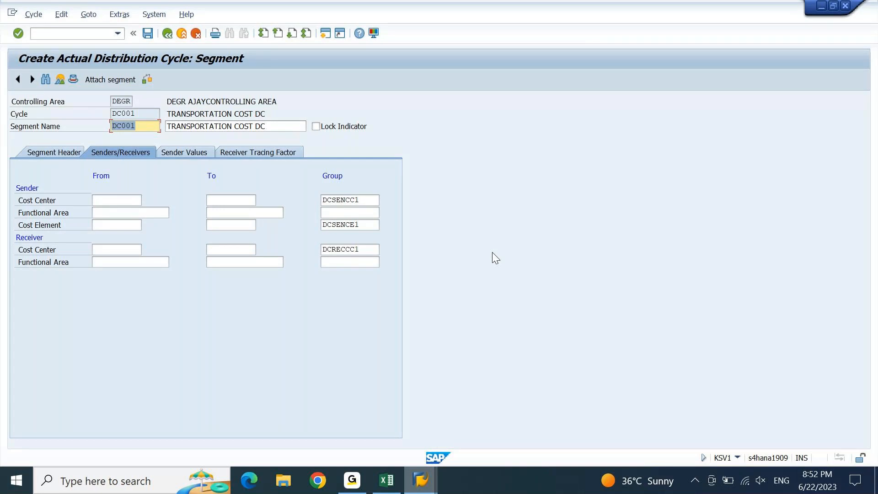
pyautogui.click(175, 152)
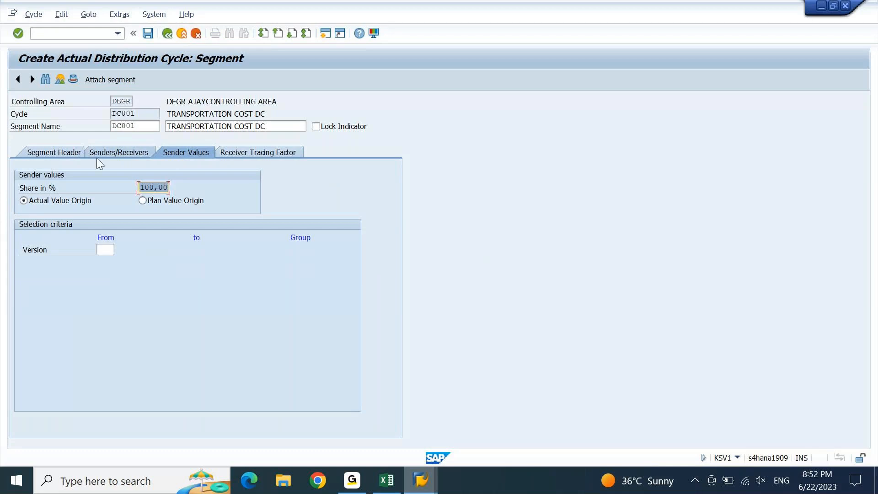
pyautogui.click(77, 154)
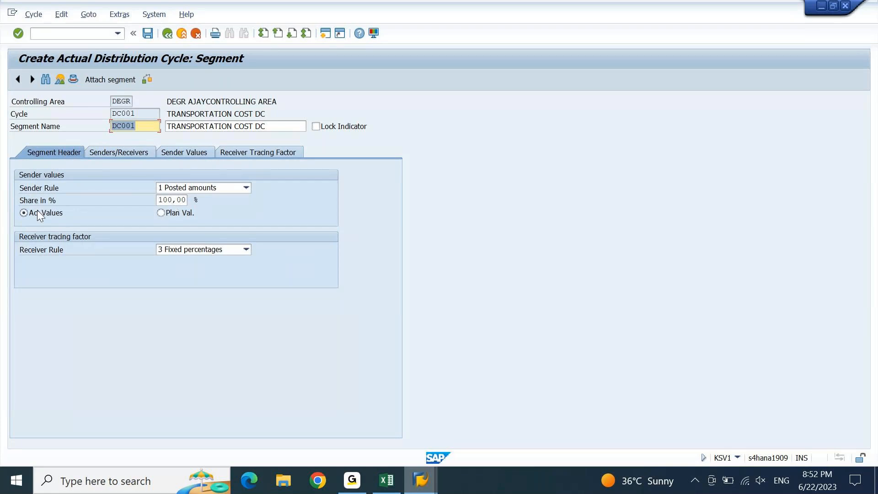
pyautogui.click(190, 152)
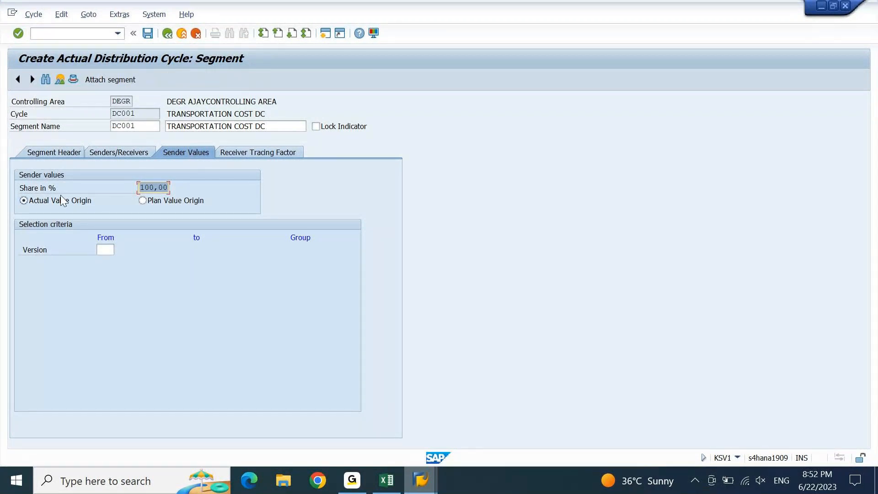
pyautogui.click(251, 154)
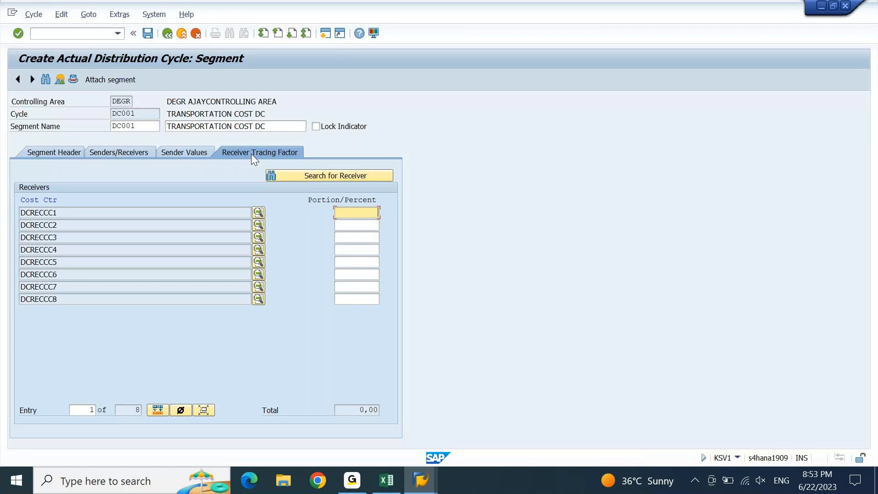
pyautogui.click(129, 152)
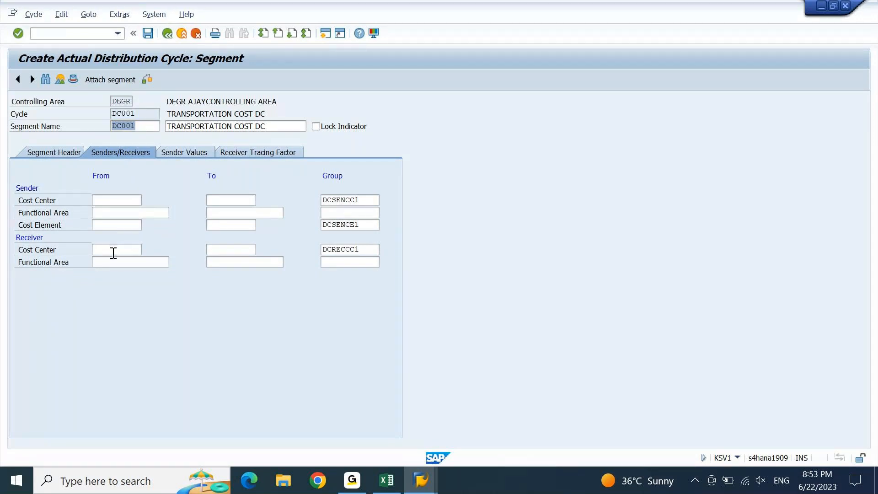
# Check the cost center group window, then show receiver tracing factors for DCRECCC1–DCRECCC8
pyautogui.click(237, 251)
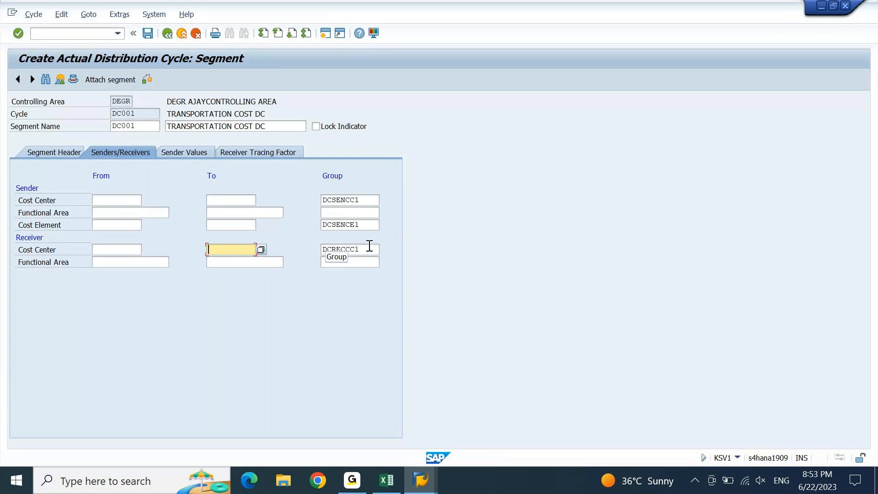
pyautogui.click(422, 480)
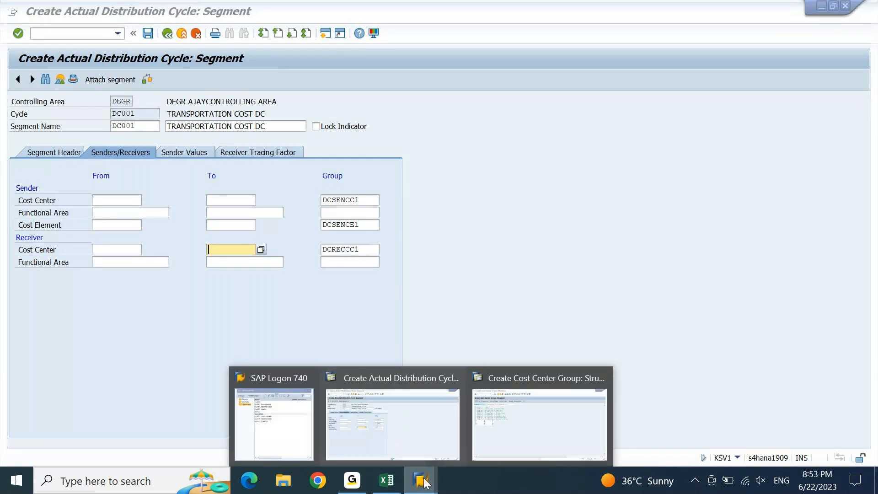
pyautogui.click(539, 416)
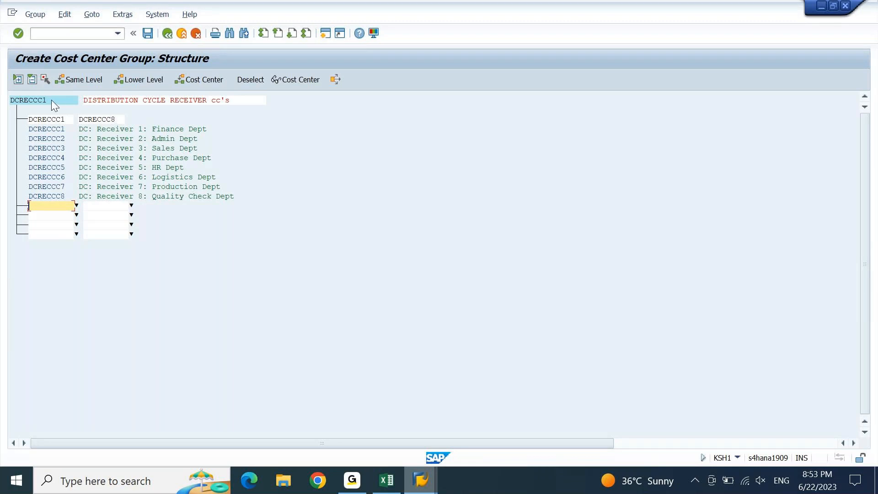
pyautogui.moveTo(433, 486)
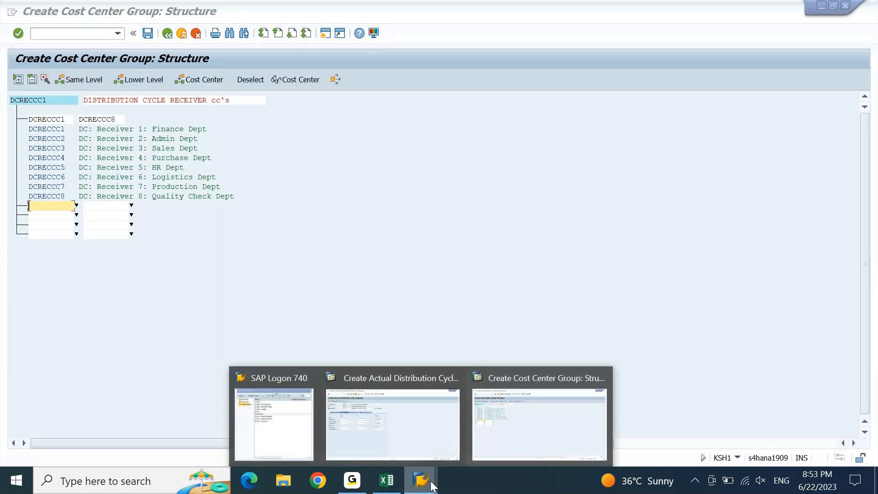
pyautogui.click(422, 435)
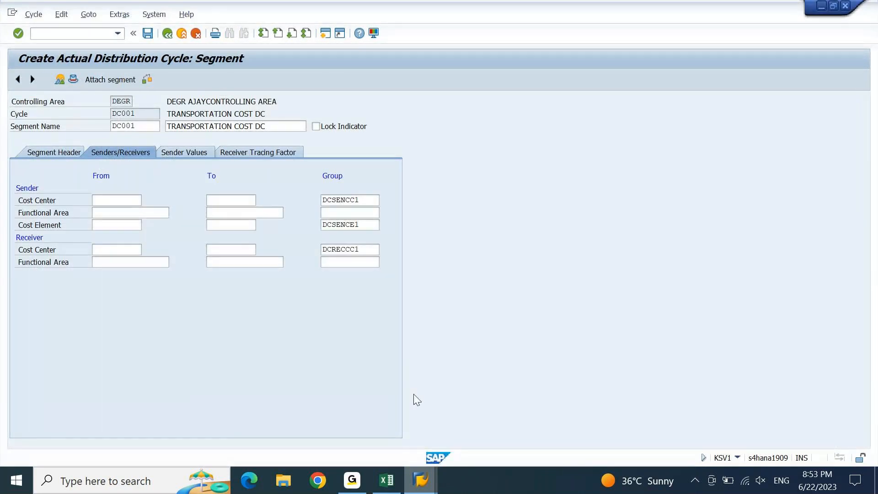
pyautogui.click(281, 153)
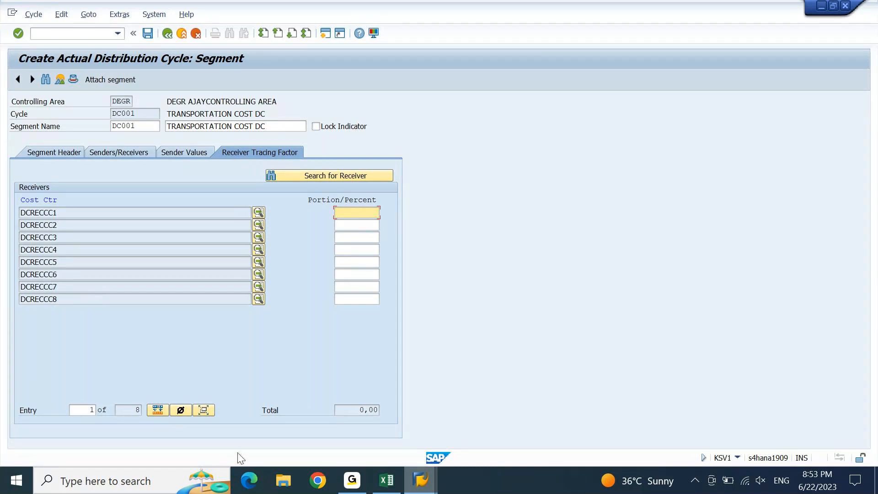
# Copy the percentages in B1278:B1285 and paste DCRECCC1's 10 into SAP's Portion/Percent
pyautogui.click(385, 491)
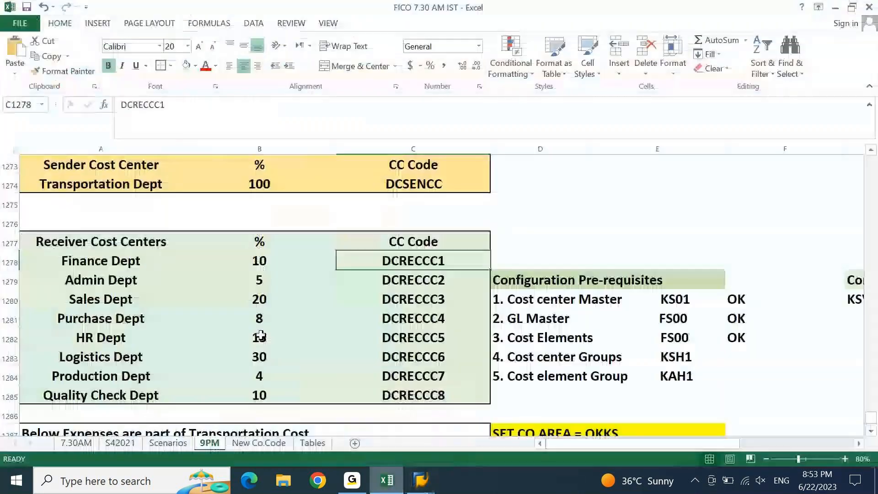
pyautogui.click(260, 258)
pyautogui.hotkey('shift', 'Down')
pyautogui.hotkey('shift', 'Down')
pyautogui.hotkey('shift', 'Down')
pyautogui.hotkey('shift', 'Down')
pyautogui.hotkey('shift', 'Down')
pyautogui.hotkey('shift', 'Down')
pyautogui.hotkey('shift', 'Down')
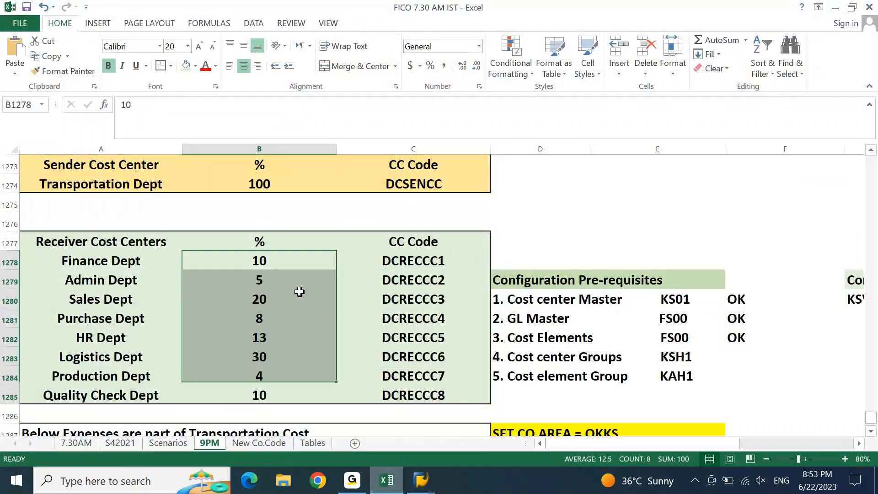
pyautogui.hotkey('ctrl', 'c')
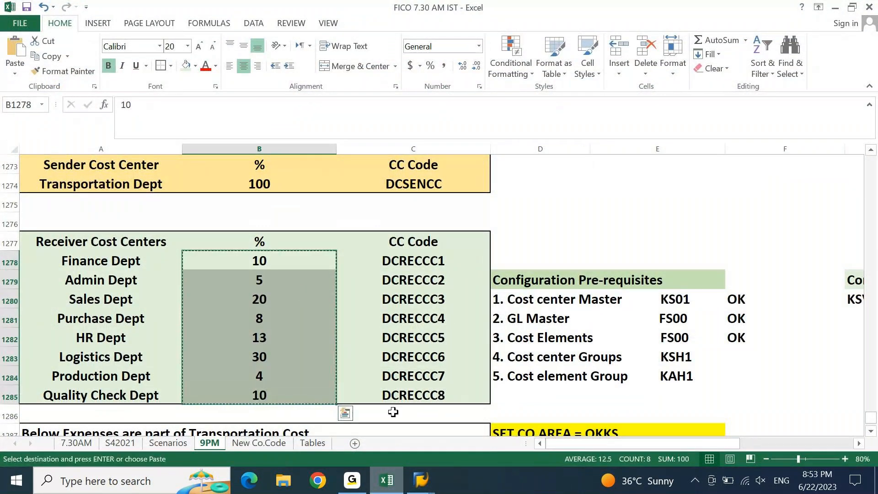
pyautogui.click(420, 480)
pyautogui.hotkey('ctrl', 'v')
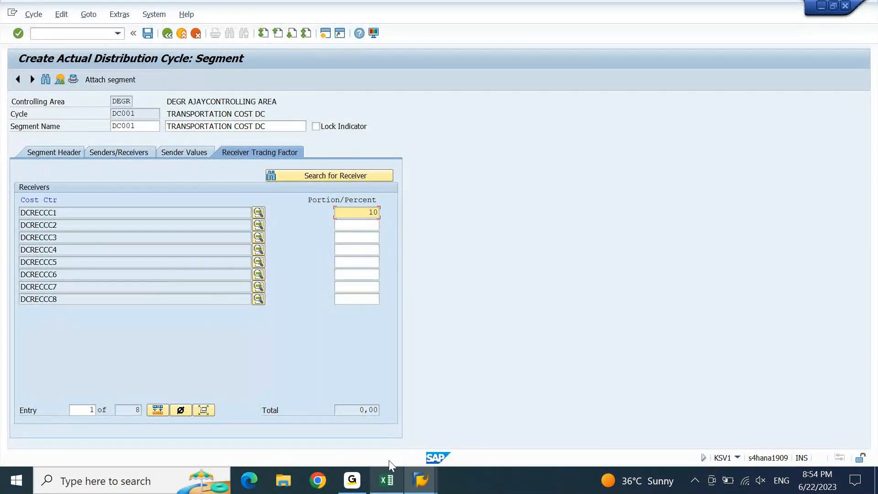
pyautogui.click(378, 486)
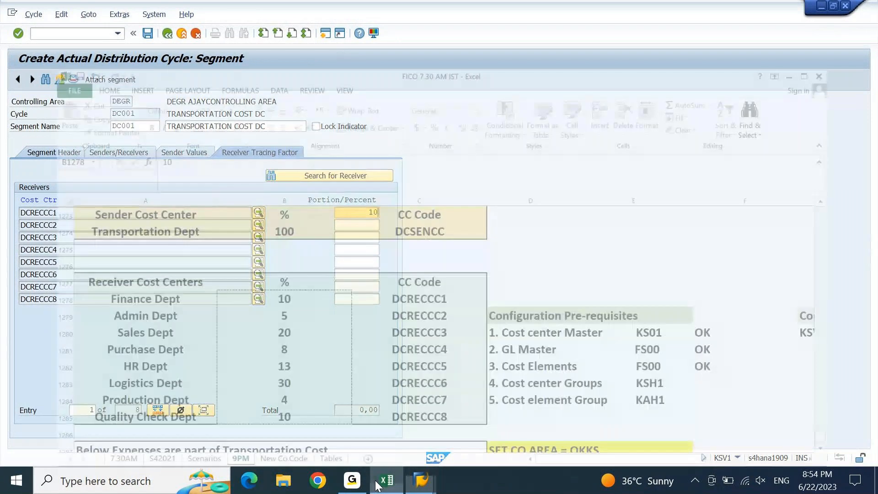
pyautogui.hotkey('alt', 'Tab')
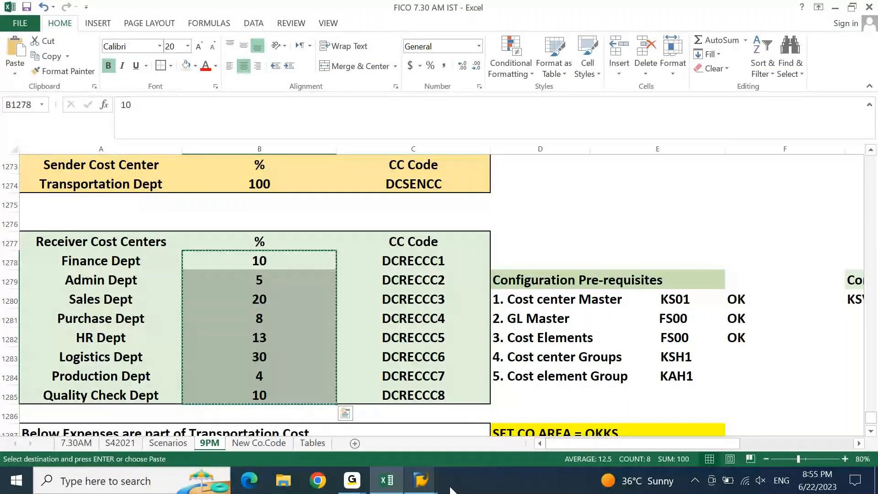
pyautogui.click(425, 490)
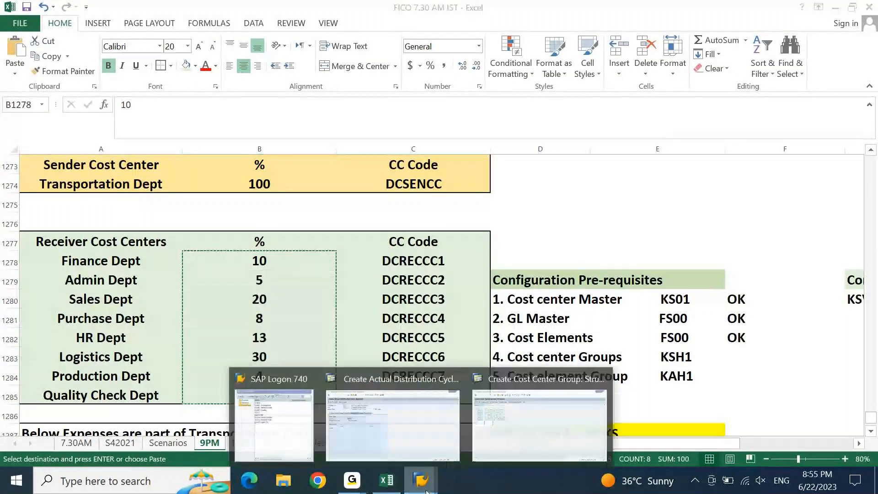
# Review the sender values and receiver tracing factors, then bring the Excel percentages sheet forward
pyautogui.click(389, 426)
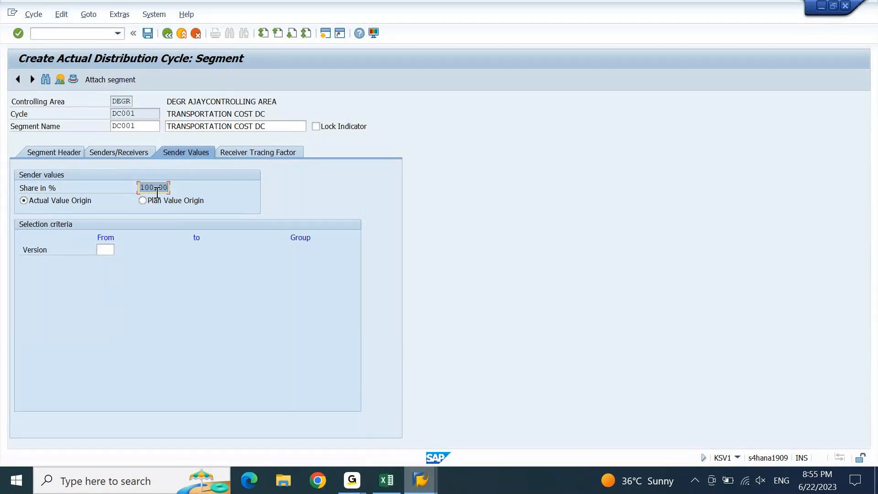
pyautogui.click(285, 153)
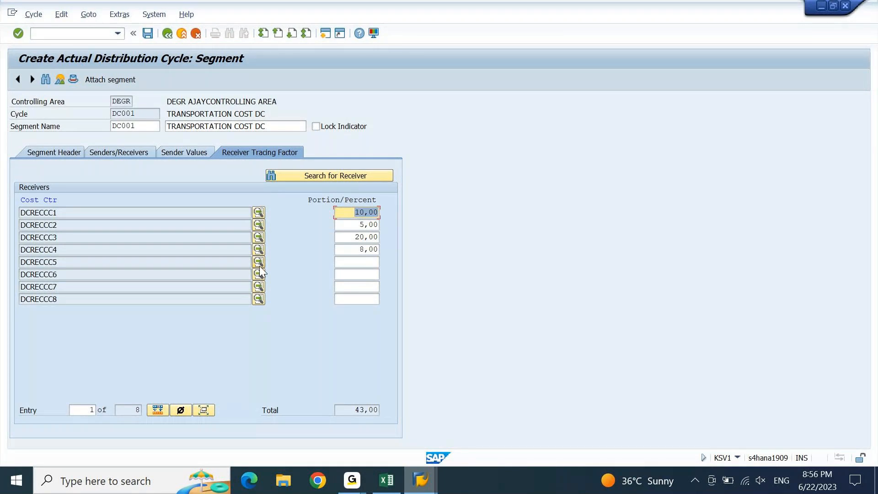
pyautogui.click(193, 153)
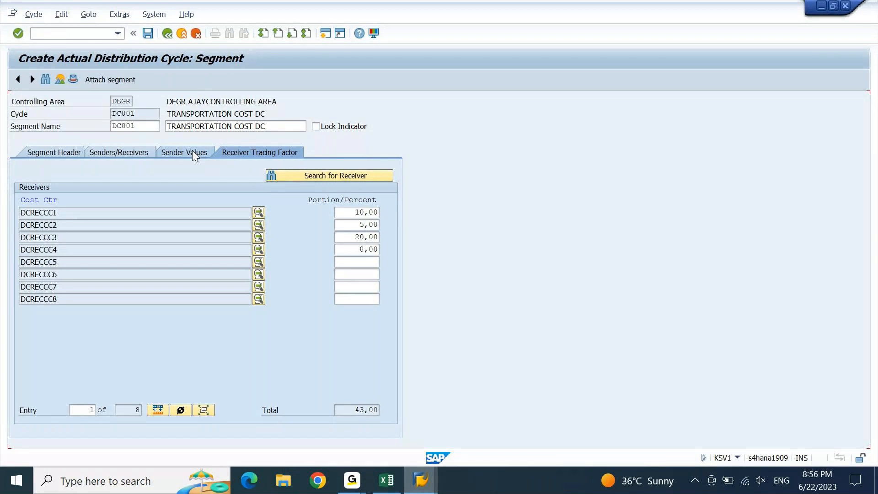
pyautogui.click(192, 151)
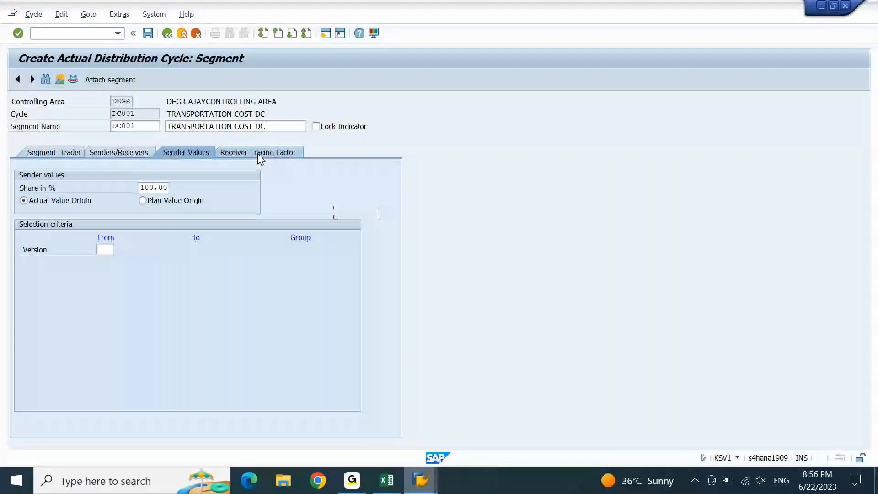
pyautogui.click(258, 154)
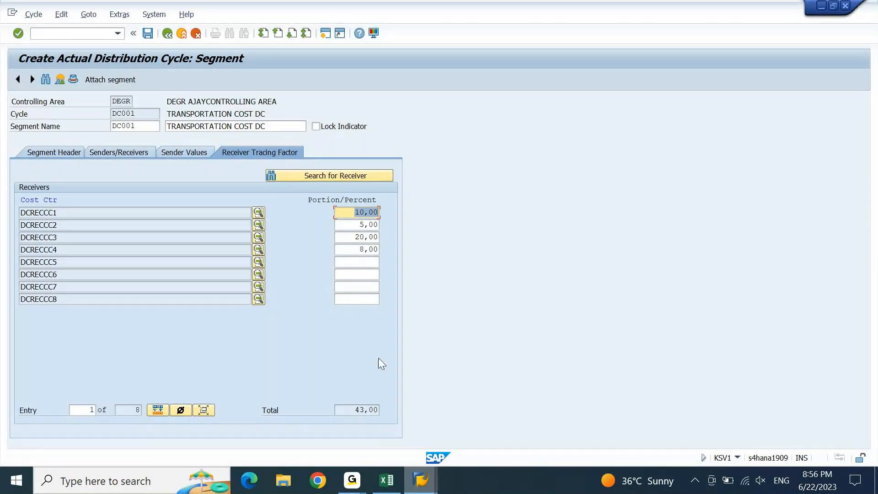
pyautogui.click(387, 488)
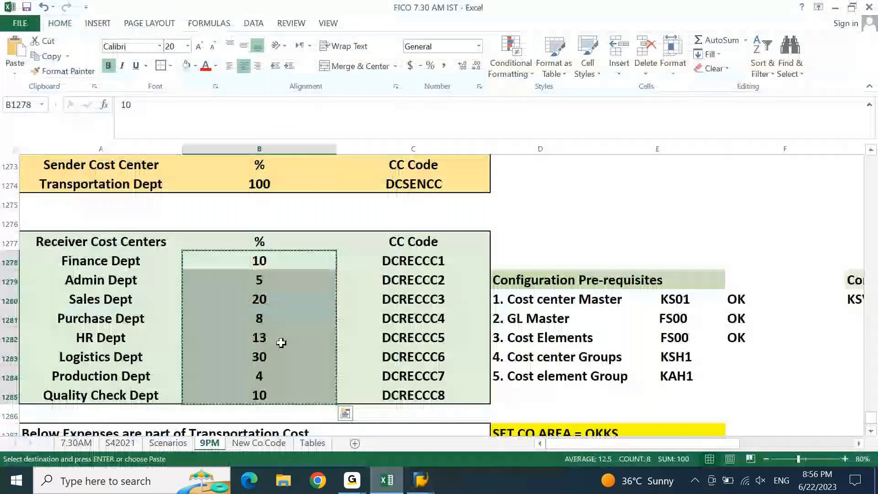
# Enter portions 13, 30, 4 and 10 for DCRECCC5–DCRECCC8, bringing the total to 100
pyautogui.hotkey('alt', 'Tab')
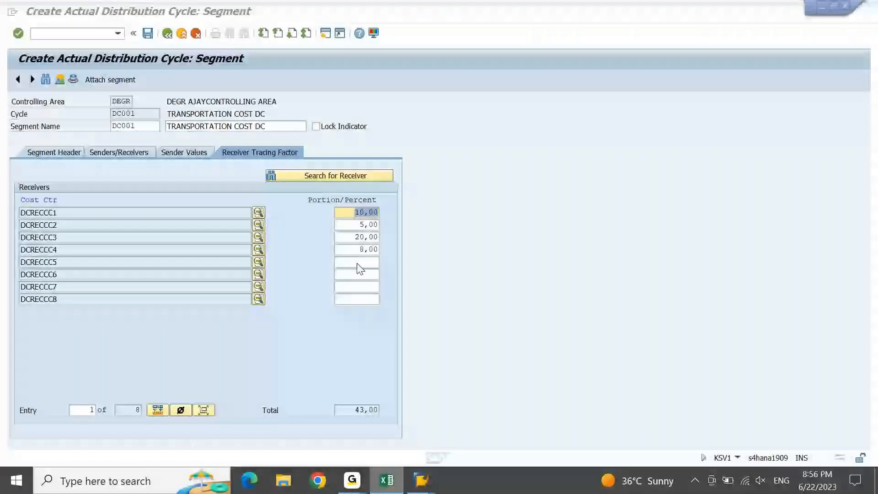
pyautogui.hotkey('alt', 'Tab')
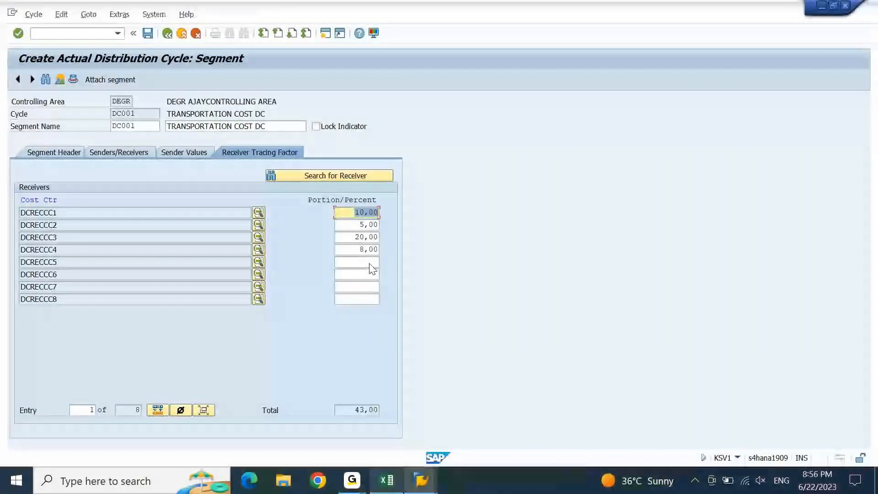
pyautogui.click(347, 261)
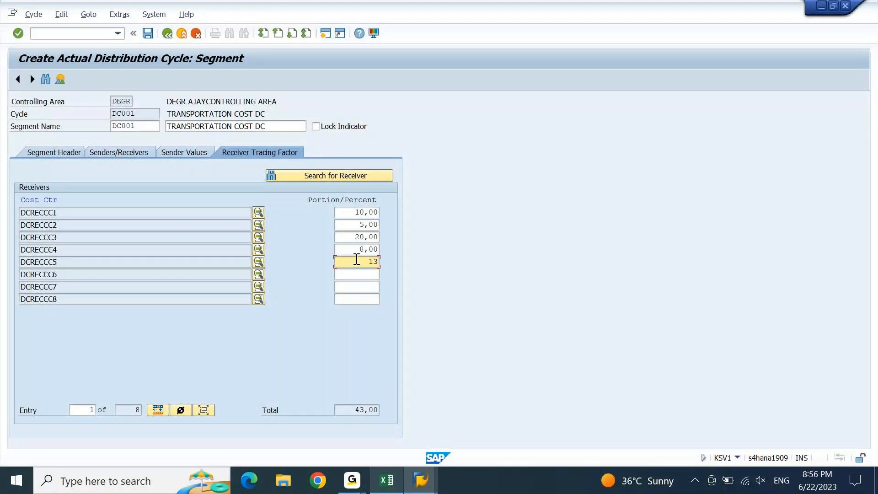
pyautogui.write('13')
pyautogui.click(373, 274)
pyautogui.write('30')
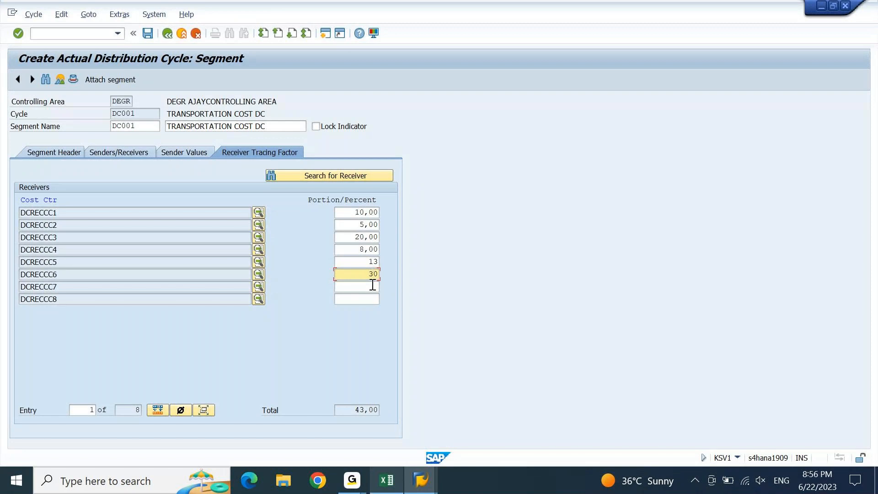
pyautogui.click(373, 287)
pyautogui.write('4')
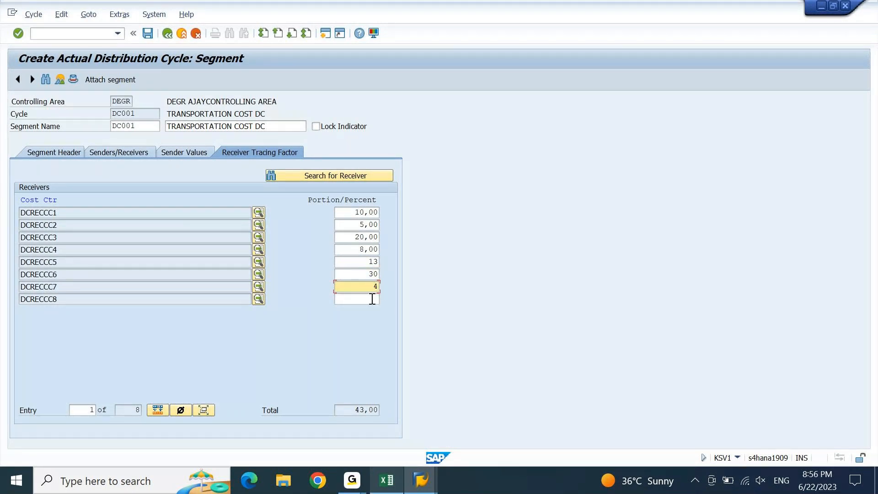
pyautogui.click(373, 300)
pyautogui.write('10')
pyautogui.press('Return')
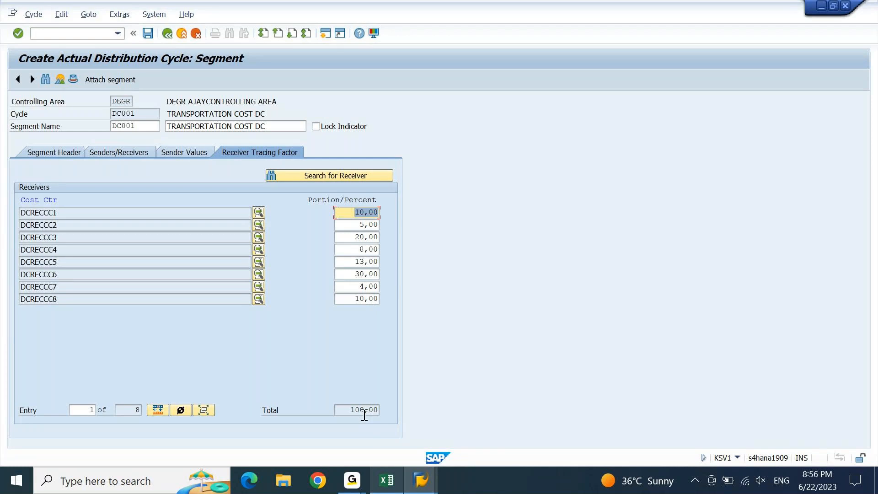
# Save cycle DC001 and accept the offered customizing request
pyautogui.click(150, 37)
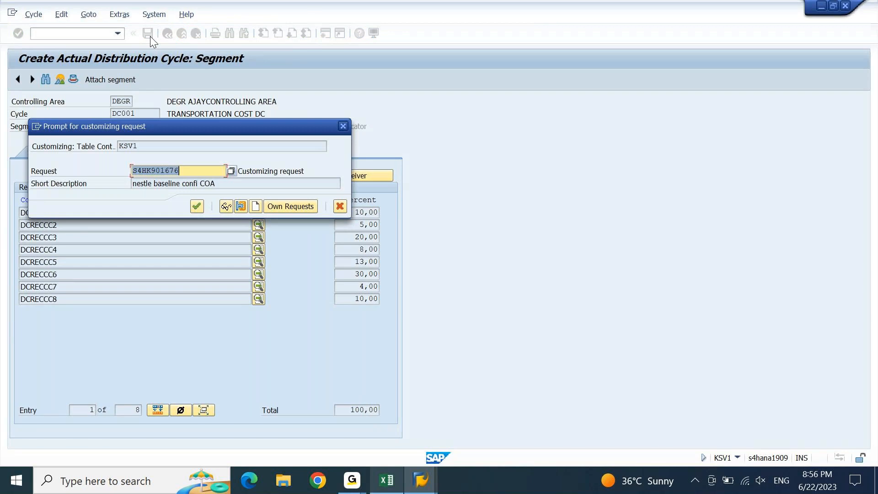
pyautogui.press('Return')
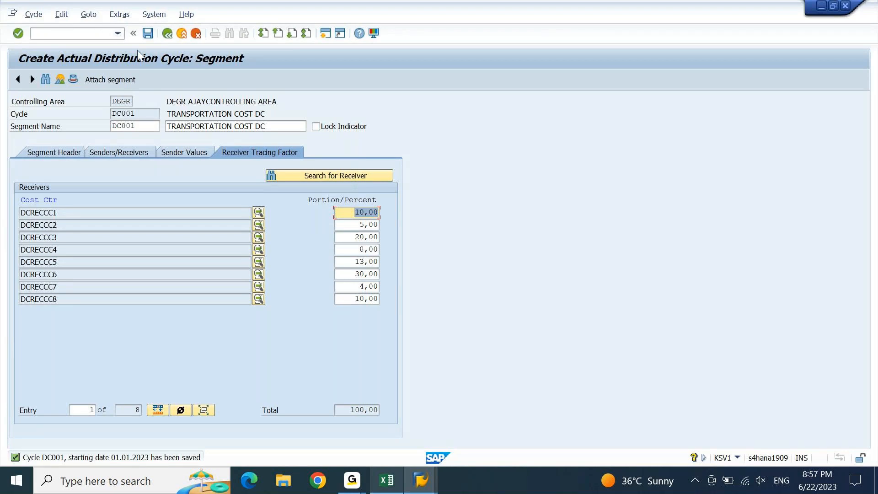
# Save DC001 again from Header Data so its status reads Saved, then return to the initial screen
pyautogui.click(167, 33)
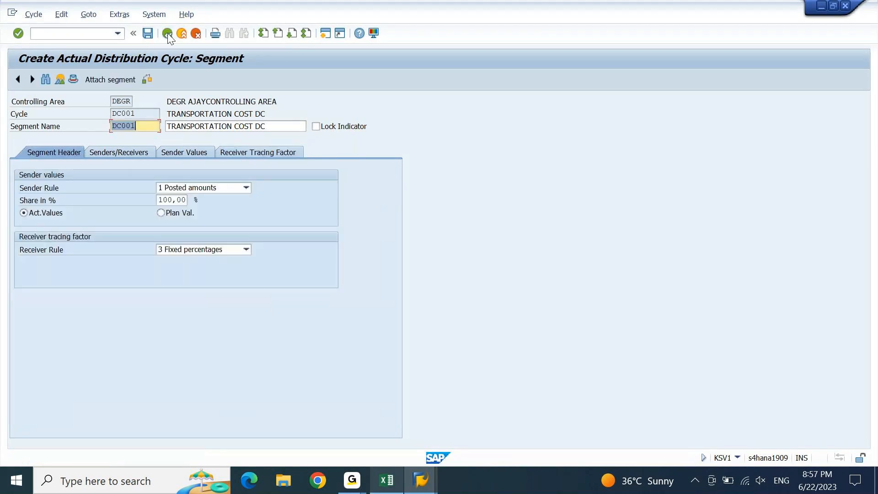
pyautogui.click(167, 33)
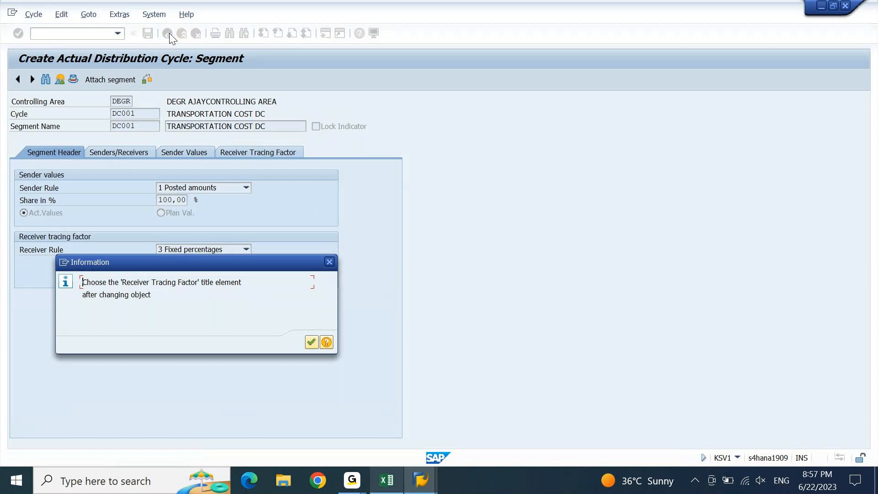
pyautogui.press('Return')
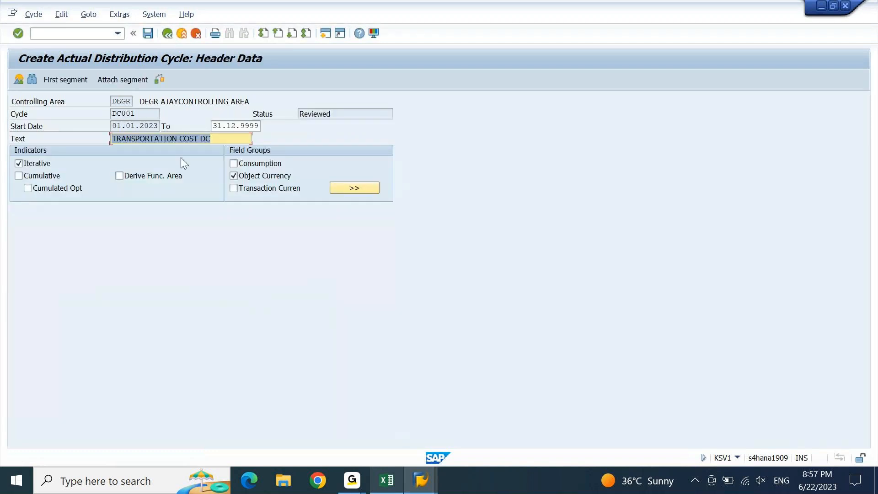
pyautogui.click(149, 37)
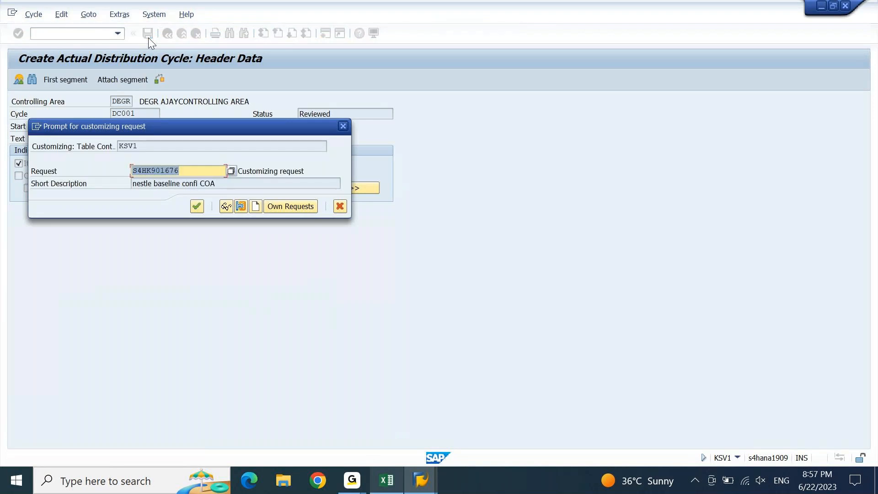
pyautogui.press('Return')
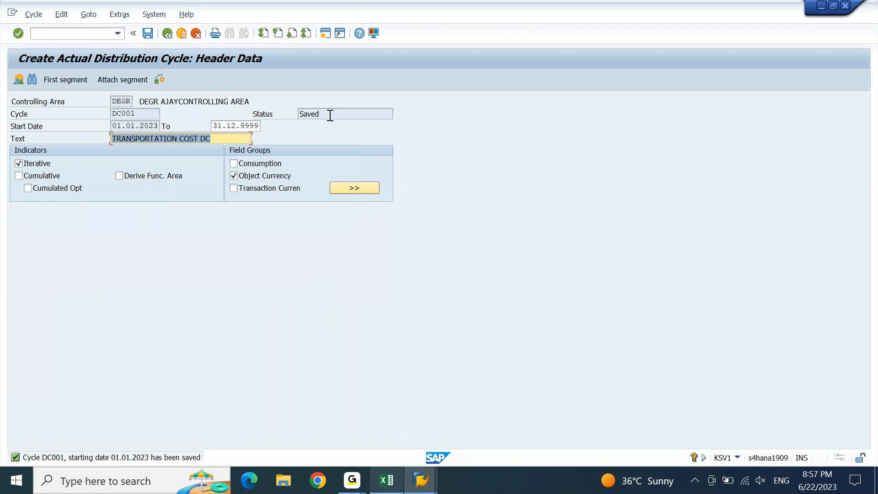
pyautogui.moveTo(330, 113); pyautogui.dragTo(285, 119)
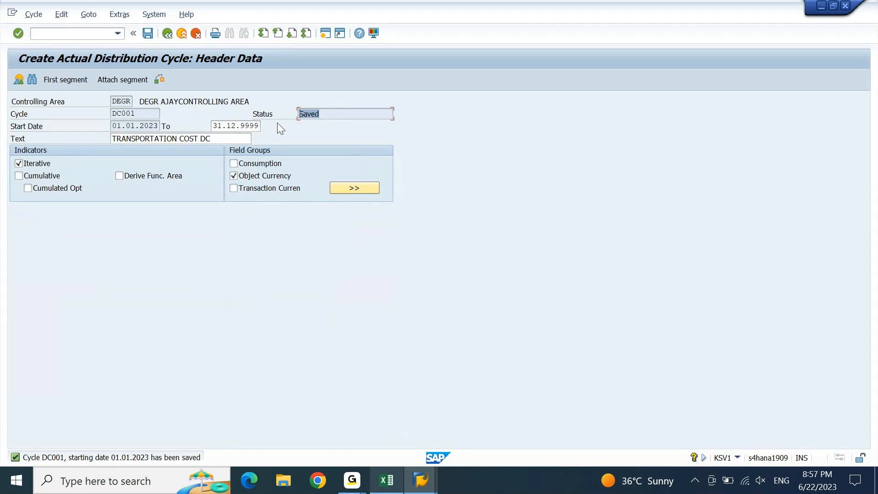
pyautogui.click(167, 34)
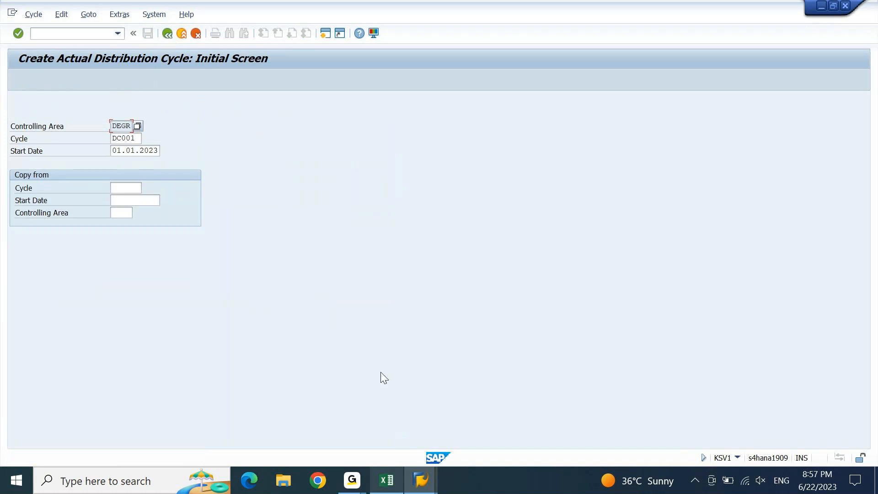
pyautogui.click(421, 480)
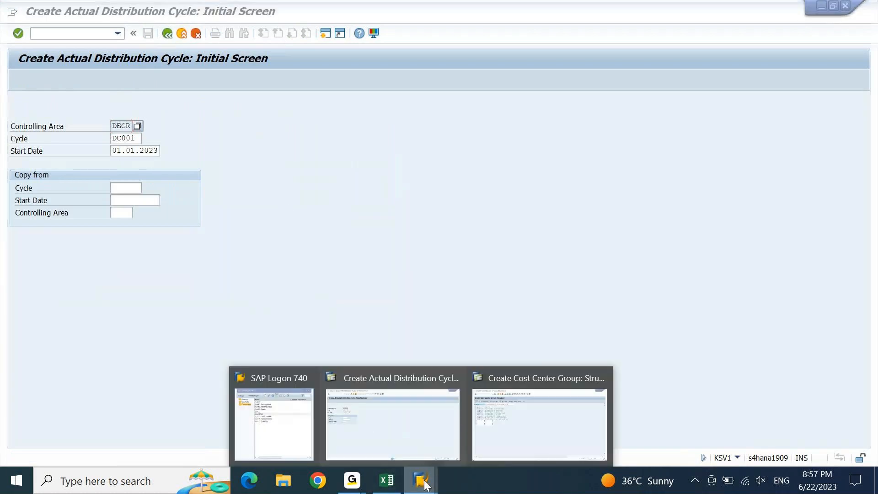
# Exit the cost center group screen with /n to SAP Easy Access, then switch to Excel
pyautogui.click(529, 411)
pyautogui.click(81, 36)
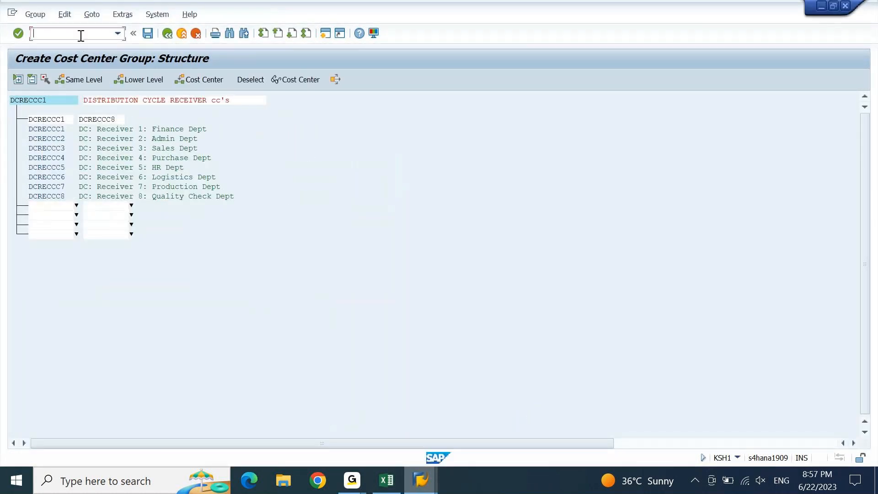
pyautogui.write('/n')
pyautogui.press('Return')
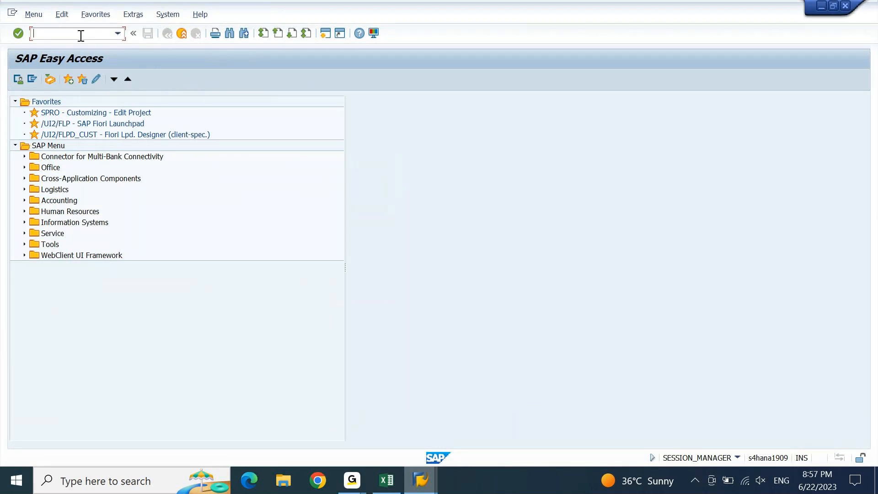
pyautogui.hotkey('alt', 'Tab')
pyautogui.hotkey('alt', 'Tab')
pyautogui.press('Right')
pyautogui.press('Right')
# Enter the 'Transaction Data' heading in I1279 with FB50 beneath it
pyautogui.press('Escape')
pyautogui.press('Right')
pyautogui.press('Right')
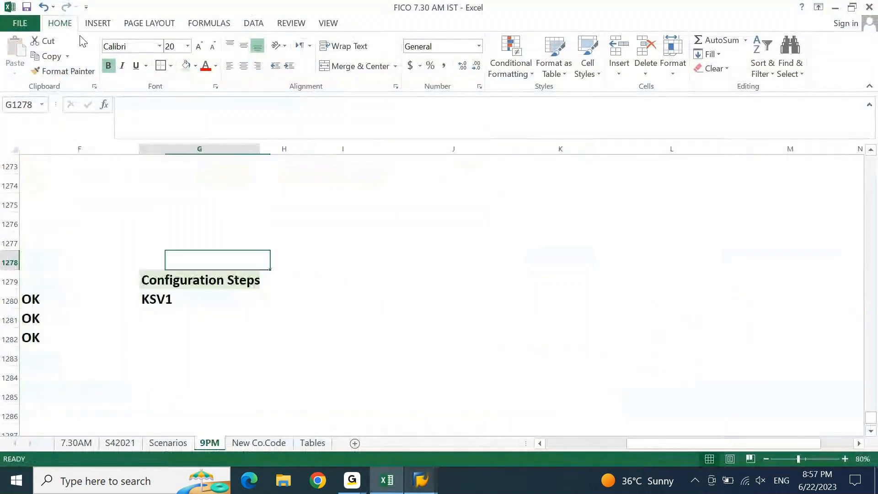
pyautogui.press('Left')
pyautogui.press('Left')
pyautogui.press('Left')
pyautogui.press('Down')
pyautogui.press('Left')
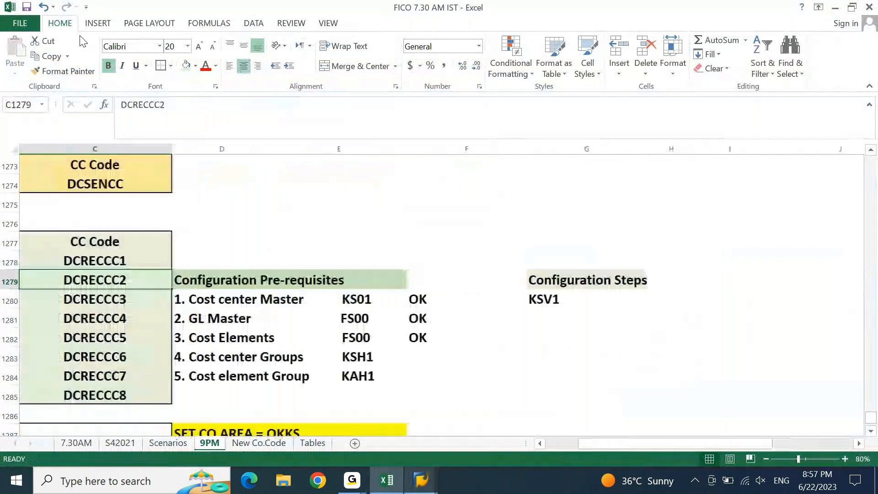
pyautogui.press('Right')
pyautogui.press('Right')
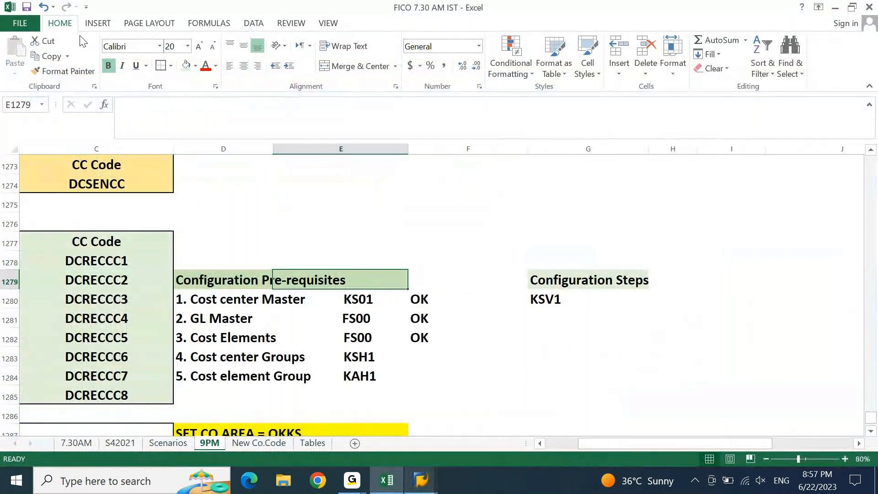
pyautogui.press('Right')
pyautogui.press('Right')
pyautogui.press('Right')
pyautogui.press('Right')
pyautogui.press('Right')
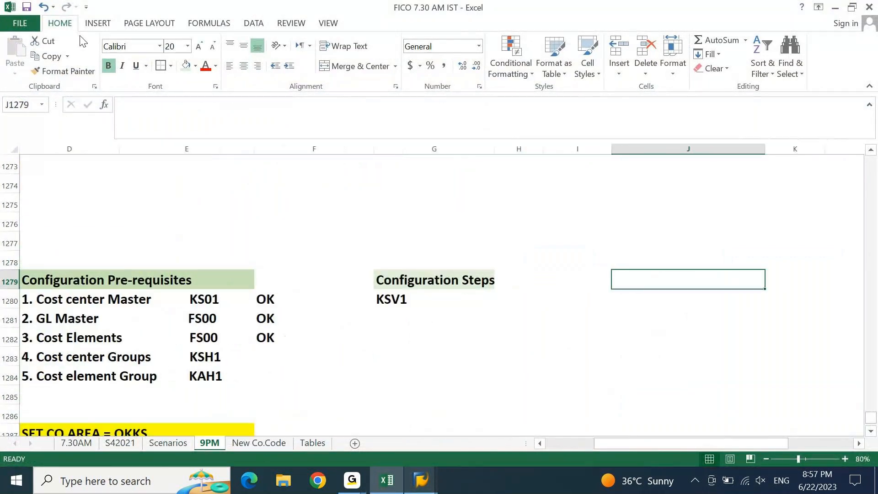
pyautogui.press('Left')
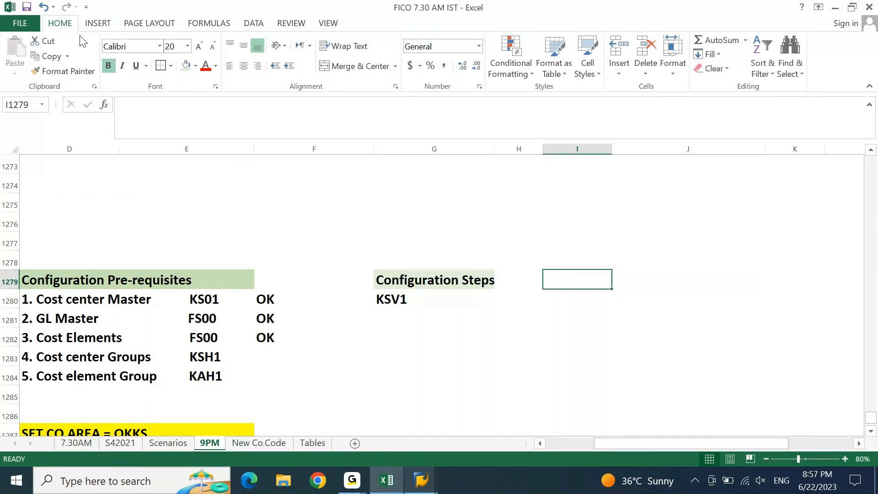
pyautogui.write('Transac')
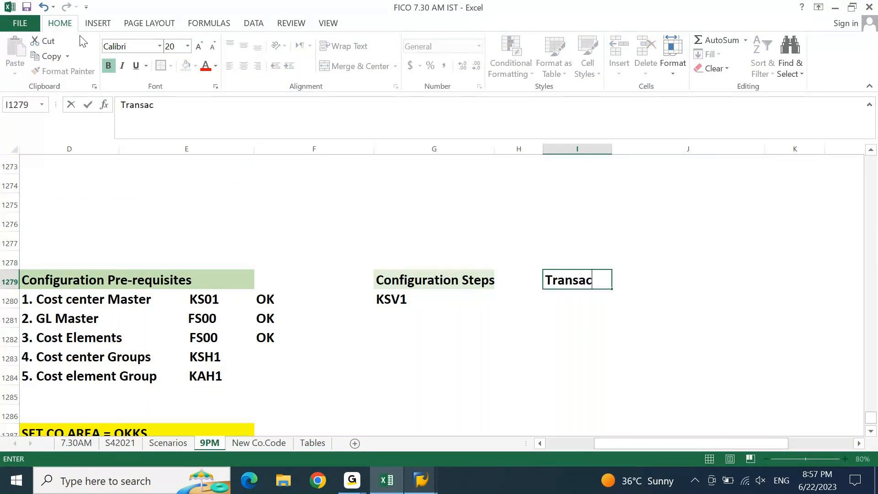
pyautogui.write('tion Data')
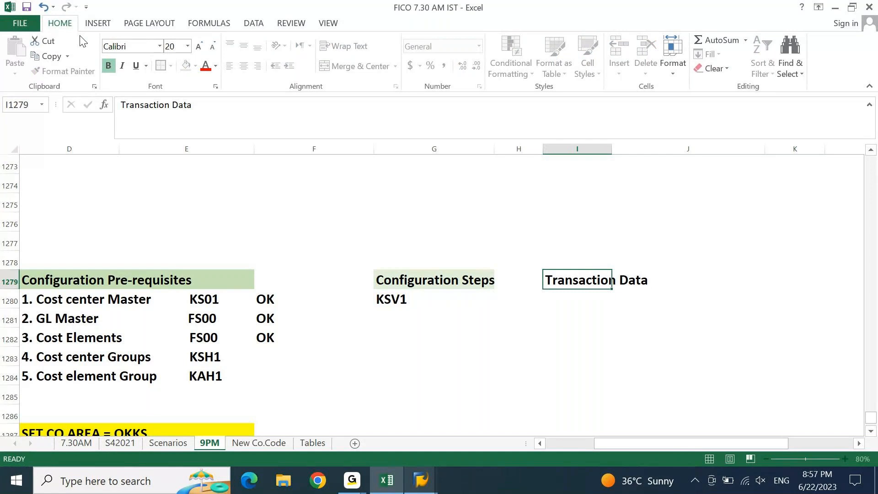
pyautogui.press('Return')
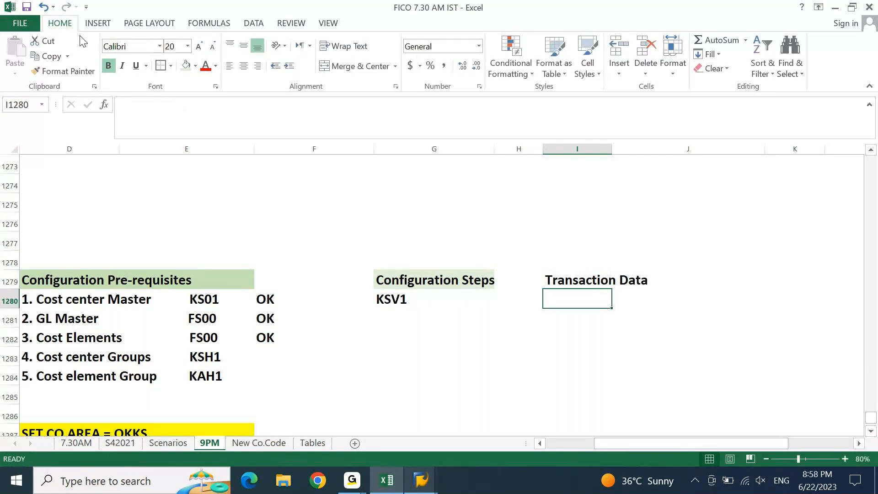
pyautogui.write('F')
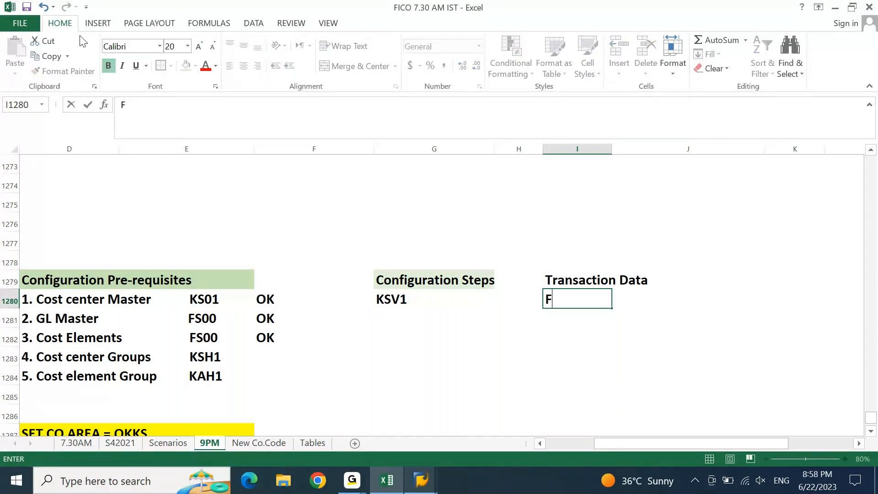
pyautogui.write('B50')
pyautogui.press('Return')
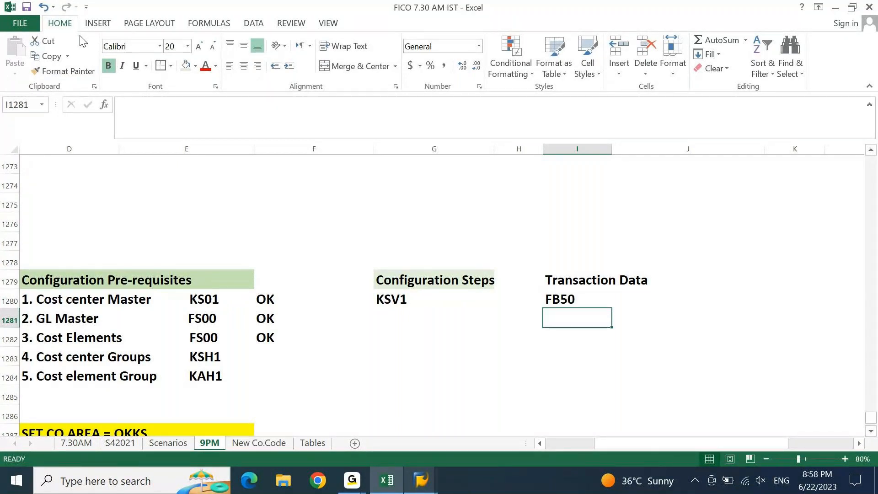
# Add a 'Reports' heading in K1279 beside Transaction Data
pyautogui.press('Up')
pyautogui.press('Up')
pyautogui.press('Right')
pyautogui.press('Right')
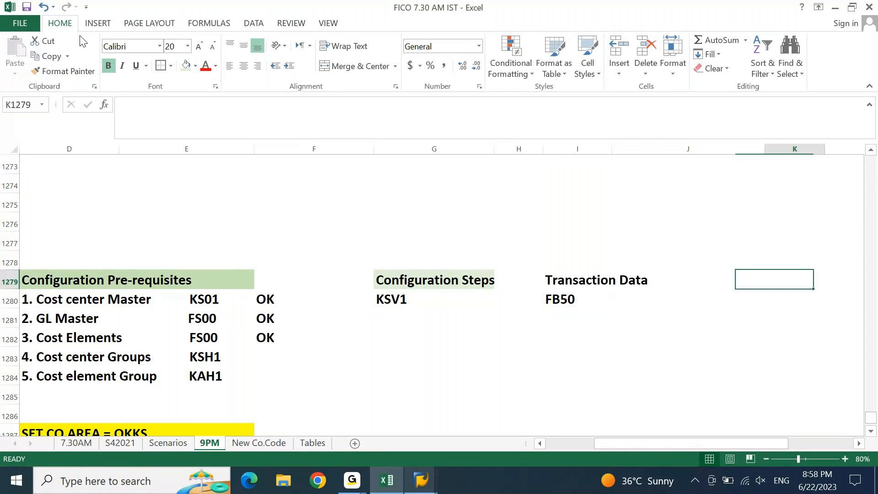
pyautogui.write('rEPORTS')
pyautogui.press('Right')
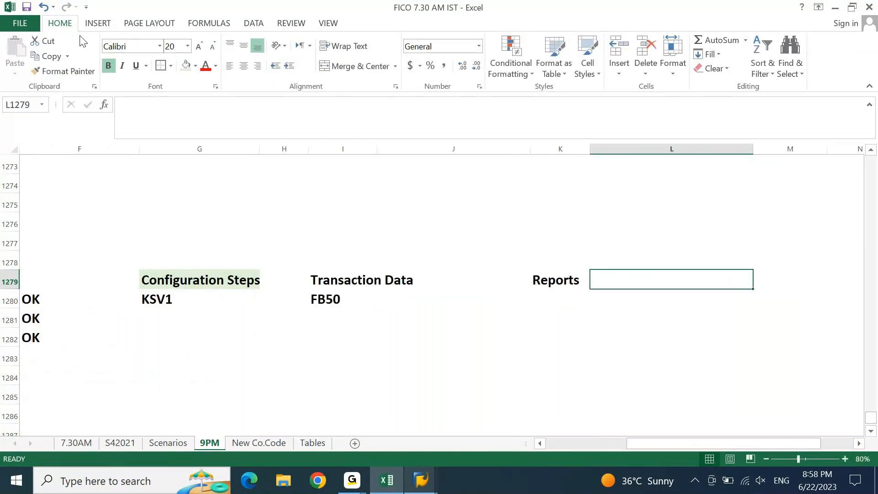
pyautogui.press('Left')
pyautogui.press('Left')
pyautogui.press('Left')
pyautogui.press('Left')
pyautogui.press('Left')
pyautogui.press('Left')
pyautogui.press('Left')
pyautogui.press('Left')
pyautogui.press('Left')
pyautogui.press('Left')
pyautogui.press('Left')
pyautogui.press('Right')
pyautogui.press('Right')
pyautogui.press('Right')
pyautogui.press('Right')
pyautogui.press('Right')
pyautogui.press('Right')
pyautogui.press('Right')
pyautogui.press('Right')
pyautogui.press('Right')
pyautogui.press('Right')
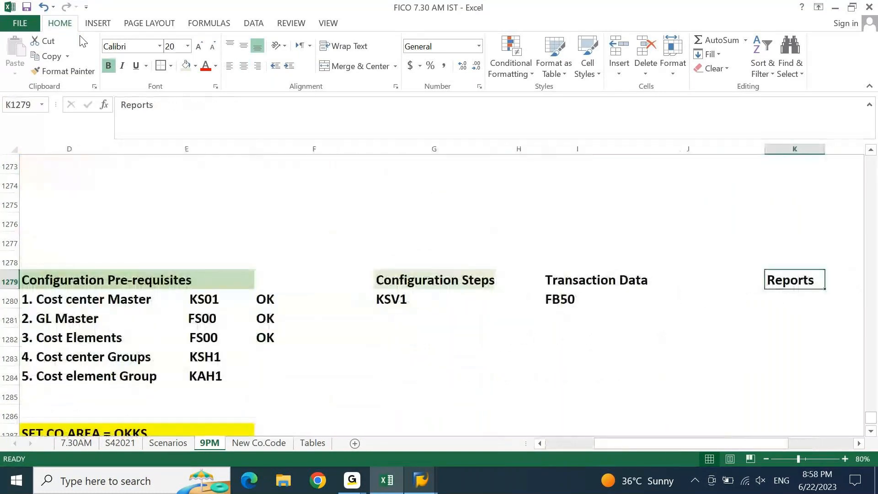
# AutoFit column I to the Transaction Data heading and save the workbook
pyautogui.press('Left')
pyautogui.press('Left')
pyautogui.hotkey('shift', 'Right')
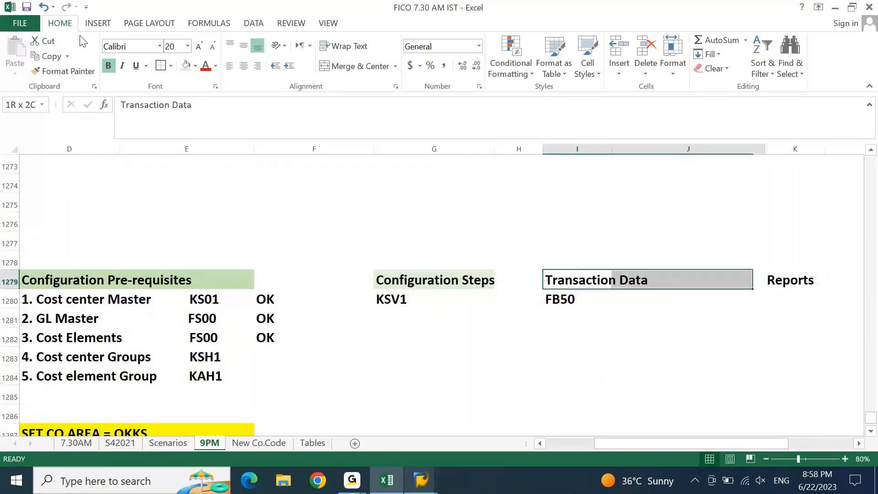
pyautogui.hotkey('shift', 'Left')
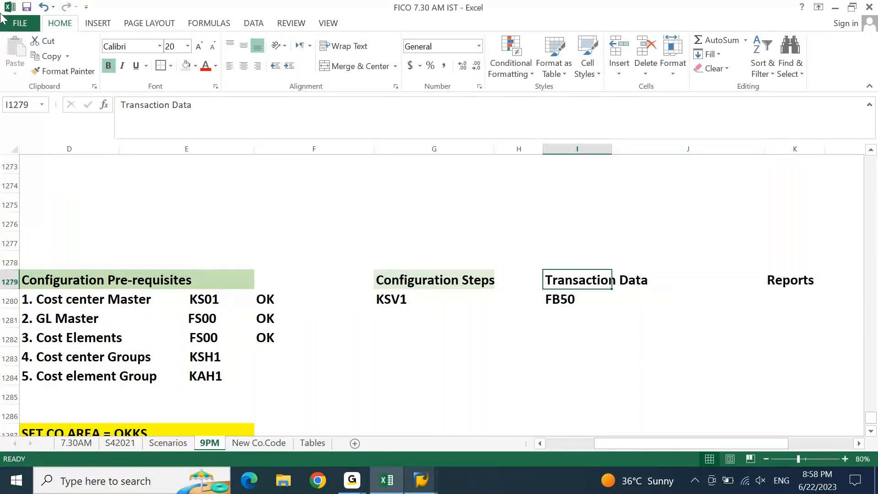
pyautogui.hotkey('alt', 'o')
pyautogui.press('c')
pyautogui.press('a')
pyautogui.hotkey('ctrl', 's')
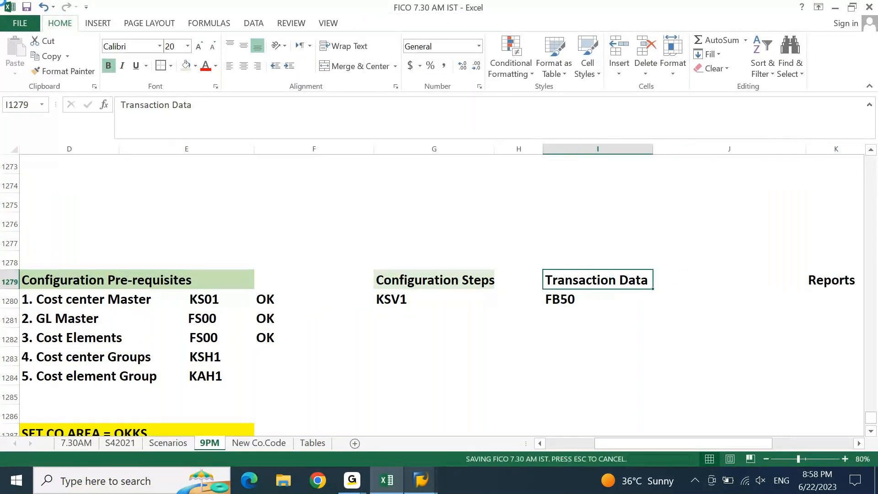
pyautogui.press('Down')
pyautogui.press('Up')
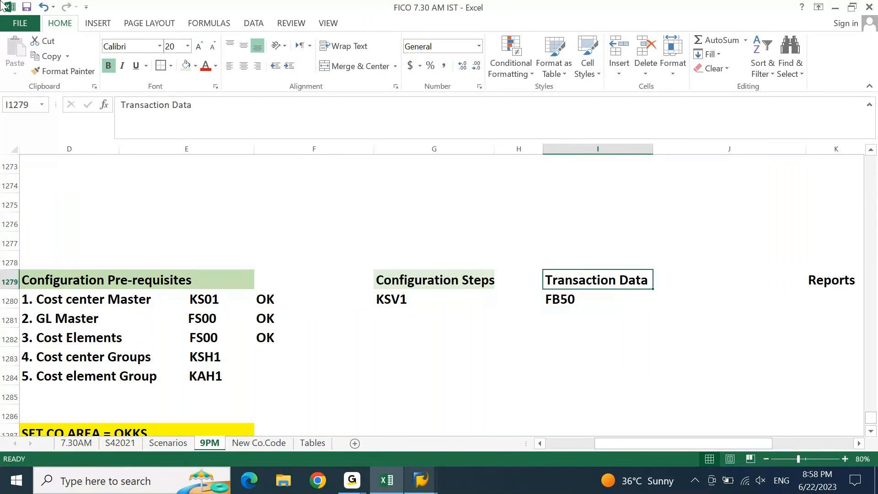
pyautogui.press('Right')
pyautogui.press('Right')
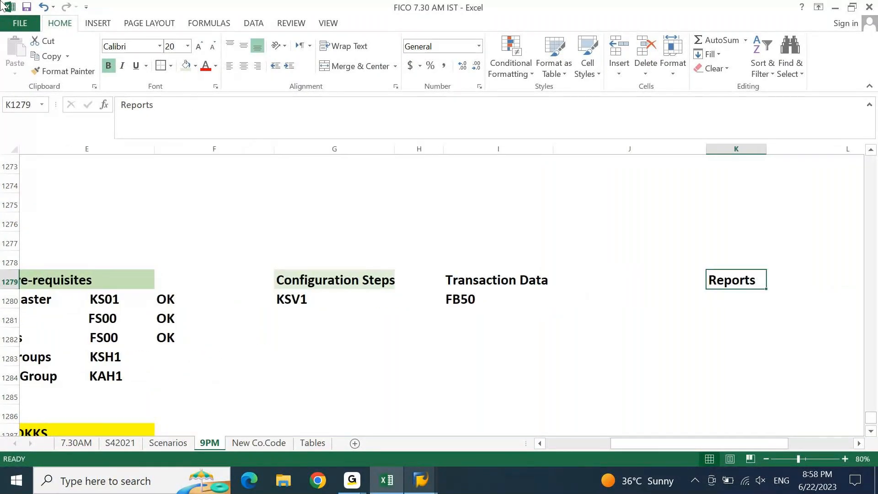
pyautogui.press('pageup')
pyautogui.press('pageup')
# Copy the report codes KSB1/KSB1N/S_ALR_87013611 from cell B1252
pyautogui.press('Left')
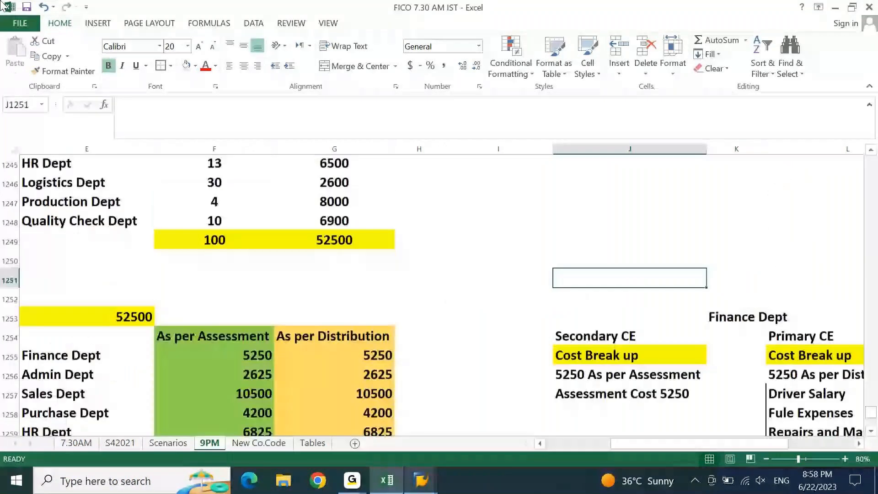
pyautogui.press('pageup')
pyautogui.press('Left')
pyautogui.press('Left')
pyautogui.press('Left')
pyautogui.press('Left')
pyautogui.press('Left')
pyautogui.press('Left')
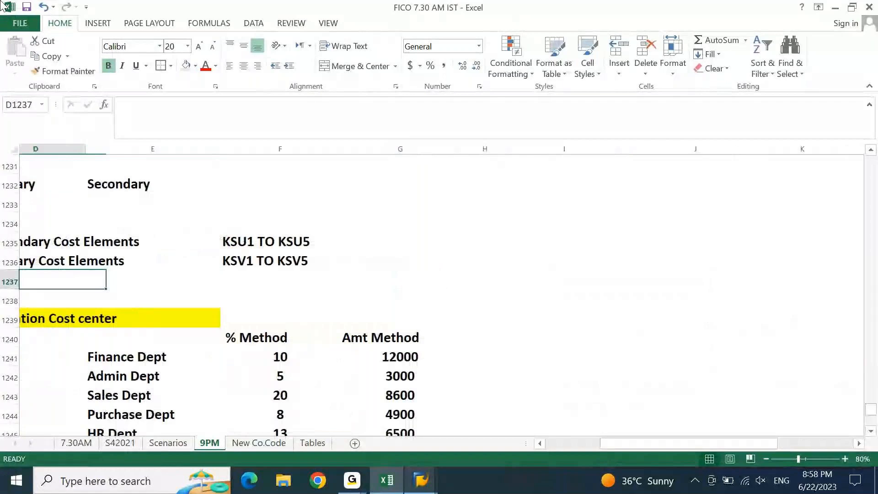
pyautogui.press('Left')
pyautogui.press('Left')
pyautogui.press('Left')
pyautogui.press('pageup')
pyautogui.press('pagedown')
pyautogui.press('Down')
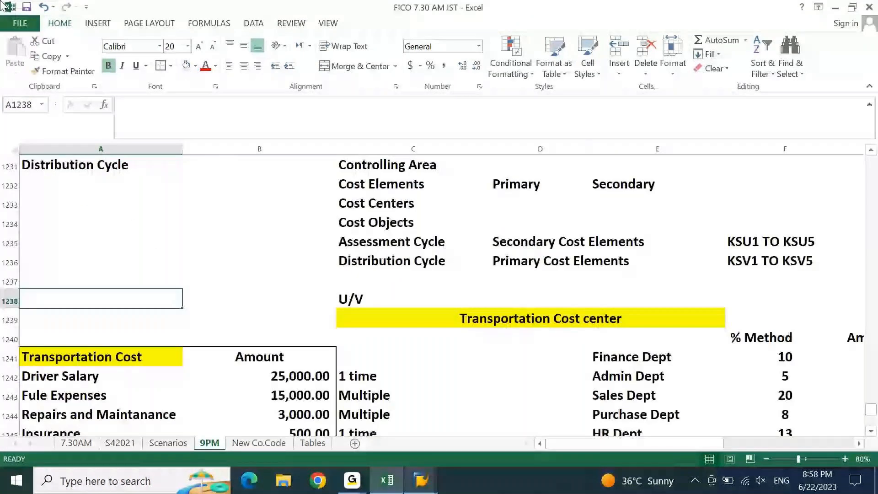
pyautogui.press('Down')
pyautogui.press('Down')
pyautogui.press('Down')
pyautogui.press('Down')
pyautogui.press('Down')
pyautogui.press('Down')
pyautogui.press('Down')
pyautogui.press('Down')
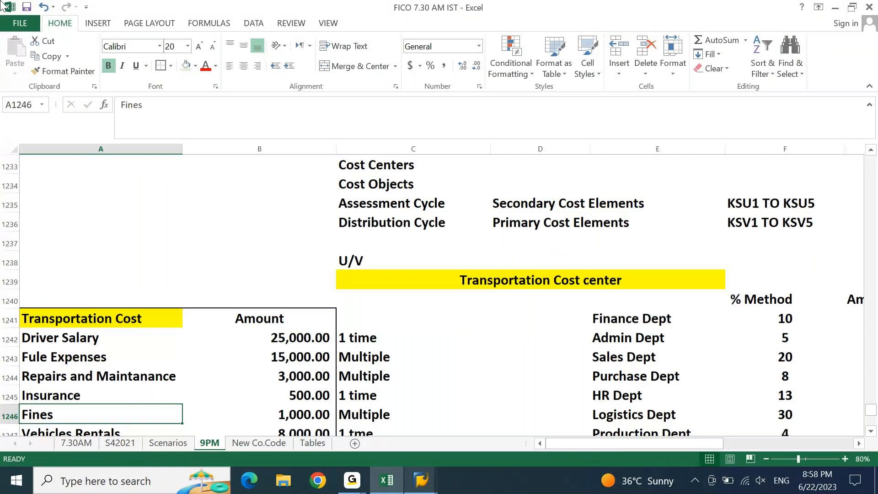
pyautogui.scroll(-4, 259, 299)
pyautogui.click(259, 299)
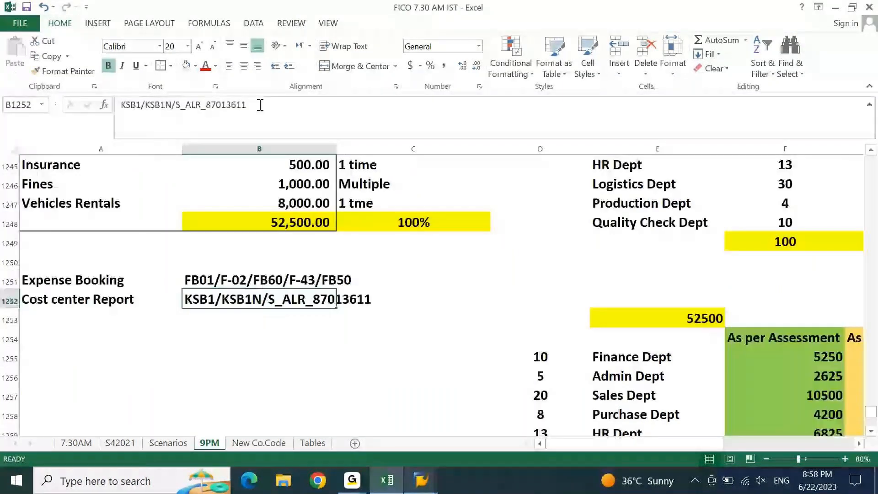
pyautogui.moveTo(260, 104); pyautogui.dragTo(108, 105)
pyautogui.hotkey('ctrl', 'c')
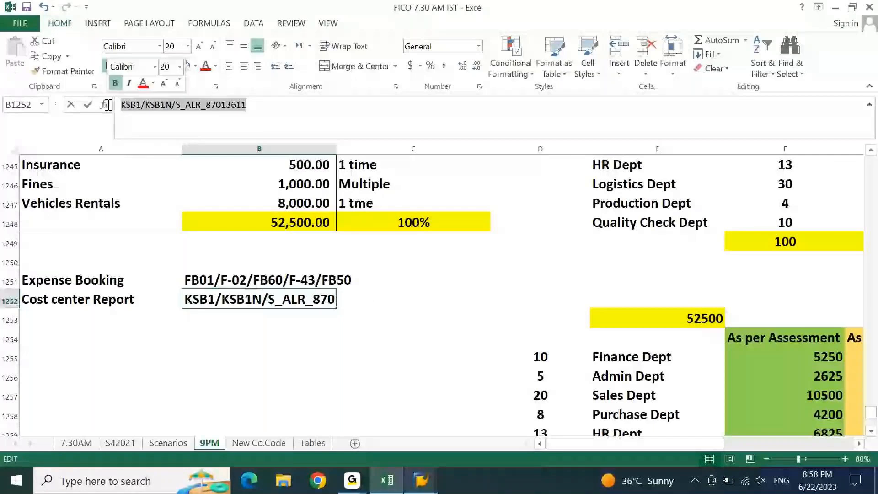
pyautogui.press('Return')
pyautogui.press('Left')
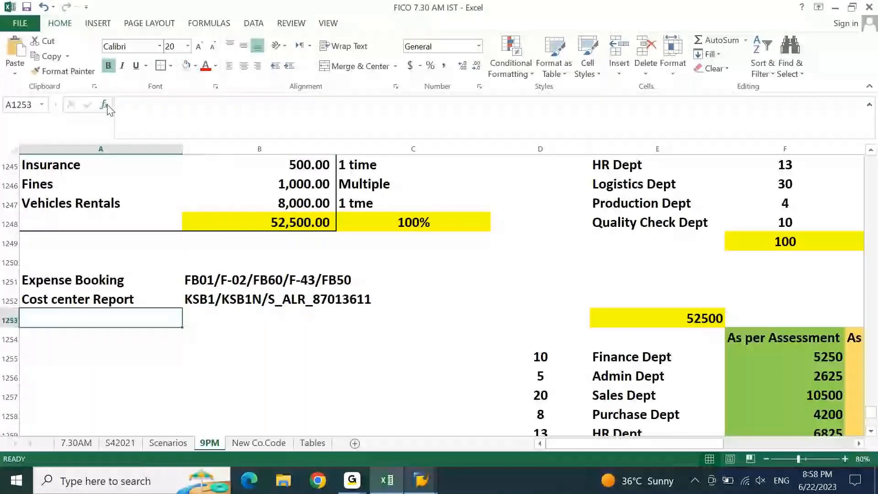
# Paste the report codes into K1280 under the Reports heading
pyautogui.hotkey('ctrl', 'v')
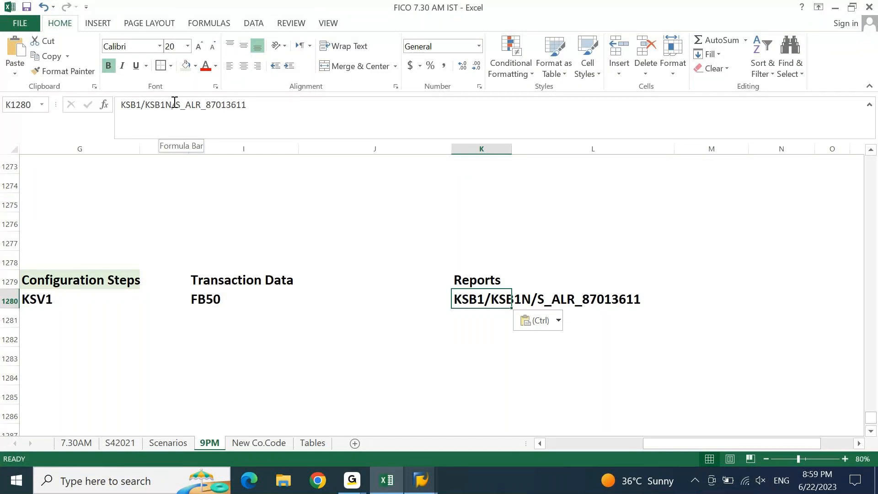
pyautogui.press('Return')
pyautogui.hotkey('alt', 'Tab')
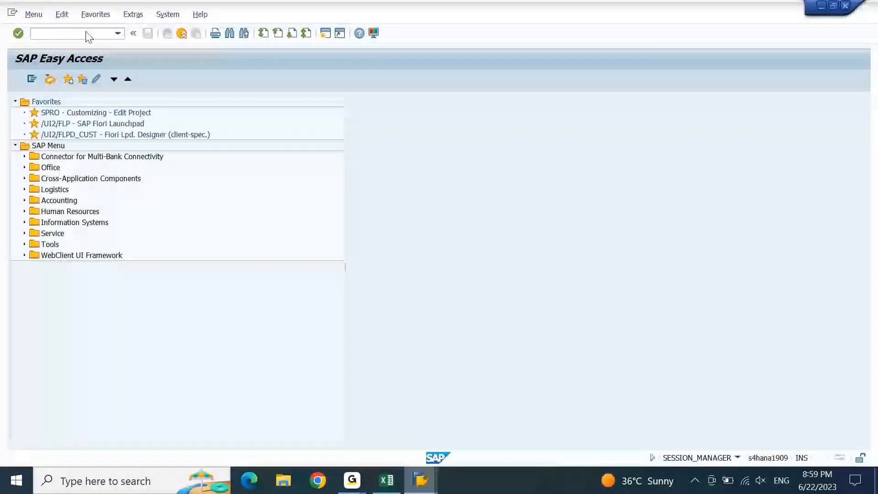
# Start KSB1N and clear cost element group DCSENCE1 and cost center group DCRECCC1
pyautogui.click(87, 32)
pyautogui.write('KSB1N')
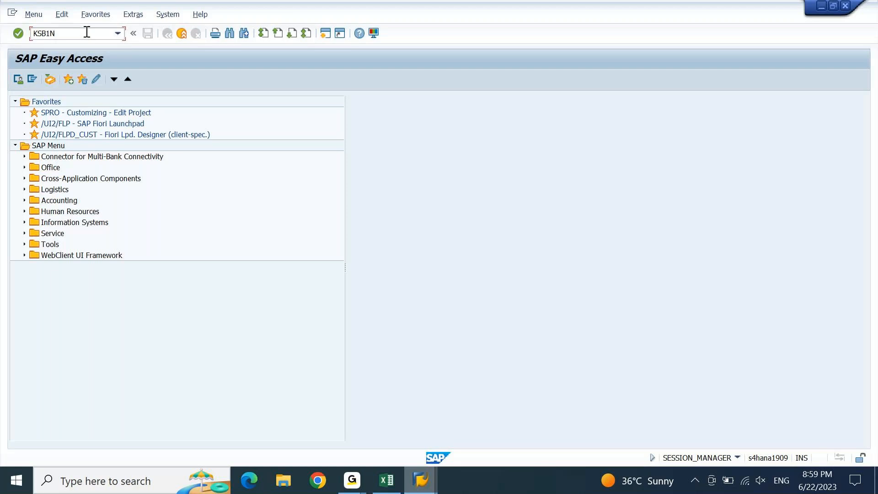
pyautogui.press('Return')
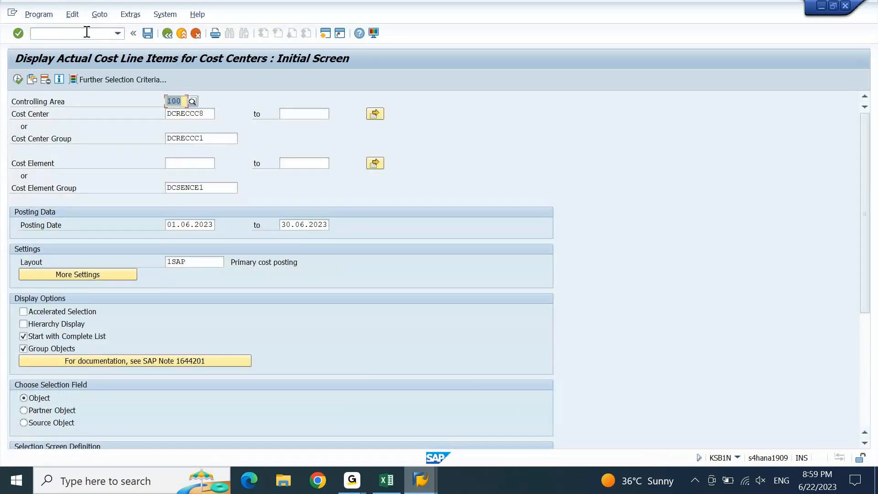
pyautogui.moveTo(222, 191); pyautogui.dragTo(119, 197)
pyautogui.press('Delete')
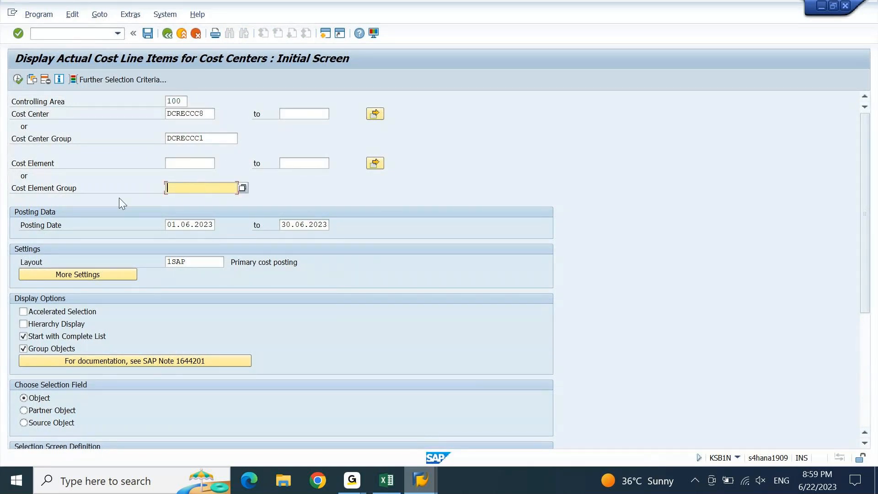
pyautogui.moveTo(223, 138); pyautogui.dragTo(132, 144)
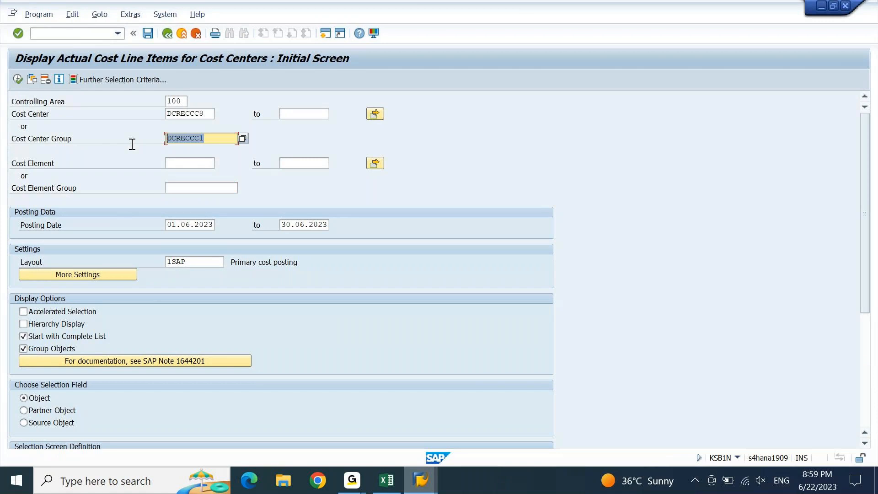
pyautogui.press('Delete')
# Copy the sender cost center DCSENCC from cell C1274 in Excel
pyautogui.moveTo(393, 491)
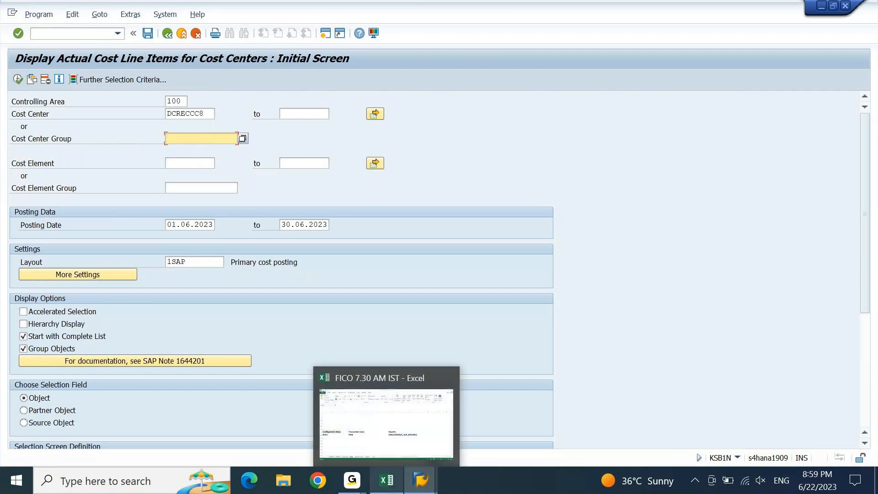
pyautogui.click(386, 423)
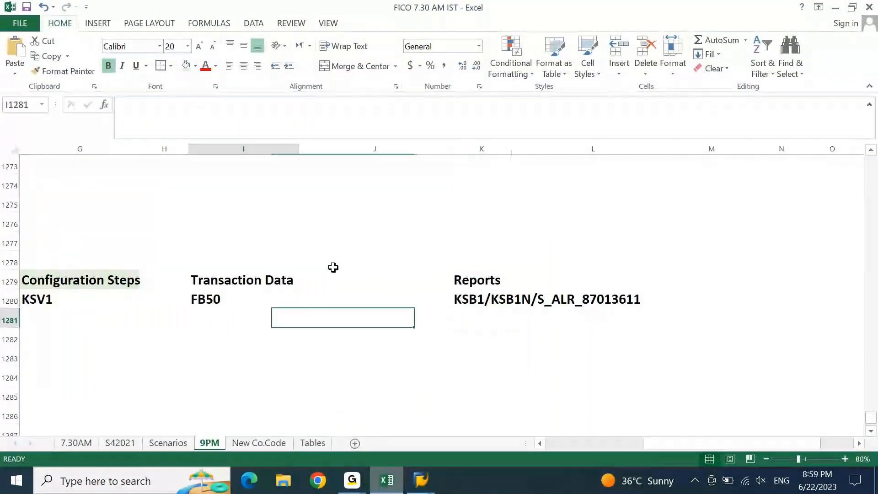
pyautogui.press('Home')
pyautogui.press('Up')
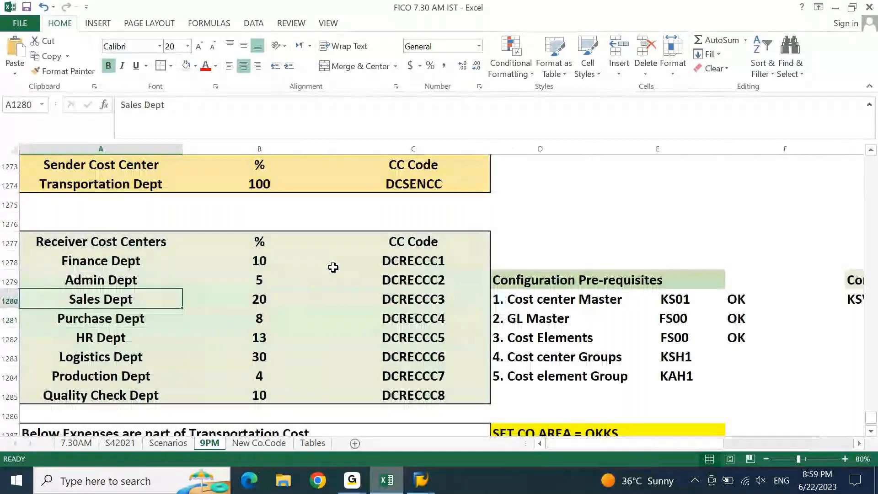
pyautogui.press('Up')
pyautogui.press('Up')
pyautogui.press('Up')
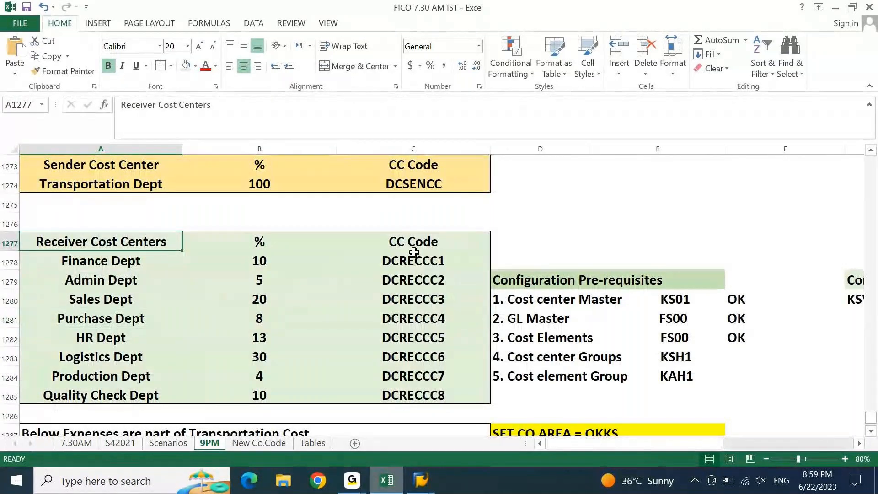
pyautogui.click(441, 184)
pyautogui.hotkey('ctrl', 'c')
# Replace cost center DCRECCC8 with DCSENCC and change controlling area 100 to DEGR
pyautogui.click(421, 480)
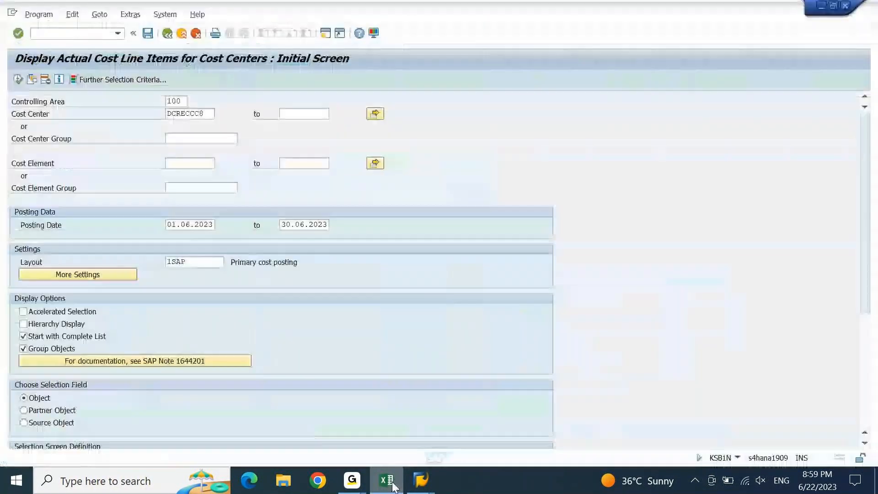
pyautogui.doubleClick(191, 113)
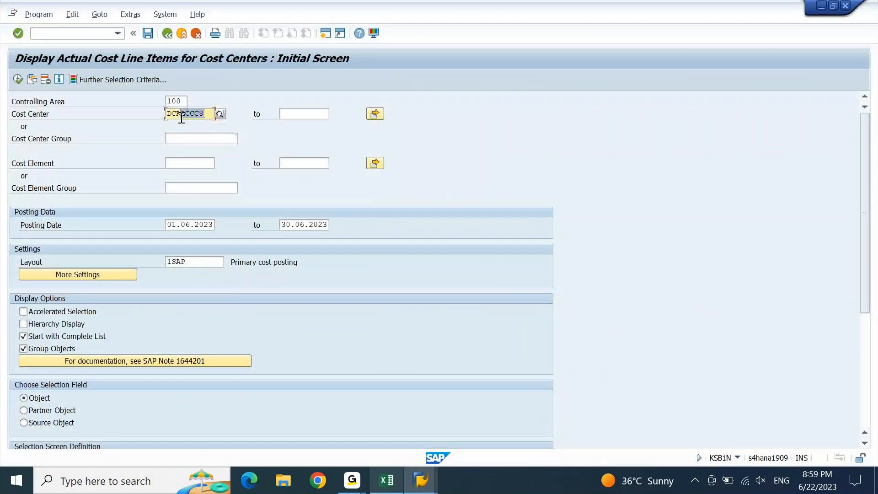
pyautogui.hotkey('ctrl', 'v')
pyautogui.press('Up')
pyautogui.hotkey('shift', 'Left')
pyautogui.hotkey('shift', 'Left')
pyautogui.hotkey('shift', 'Left')
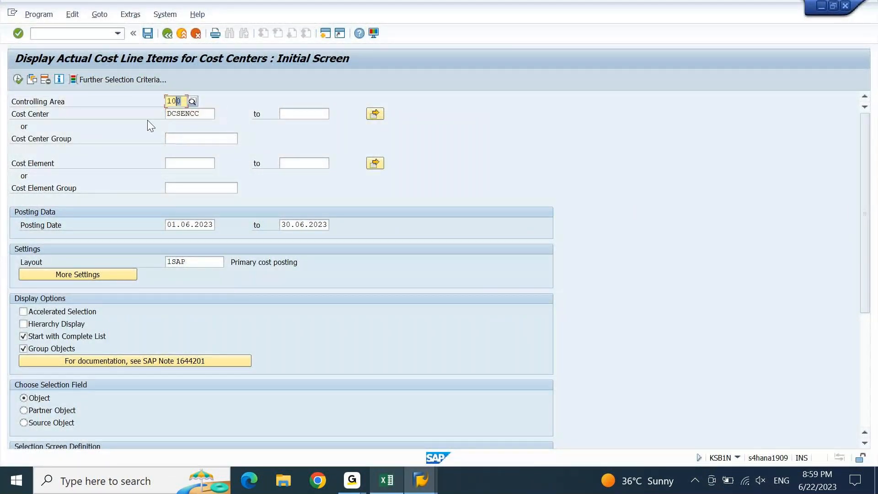
pyautogui.write('de')
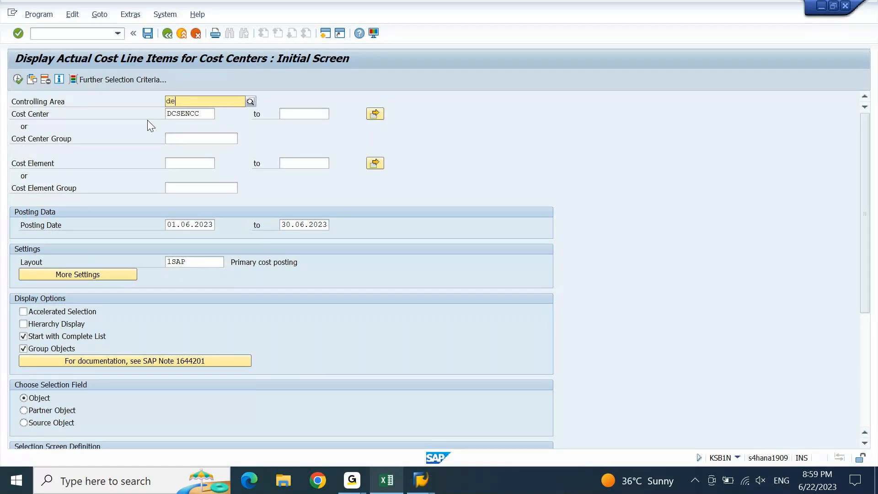
pyautogui.write('gr')
pyautogui.press('Return')
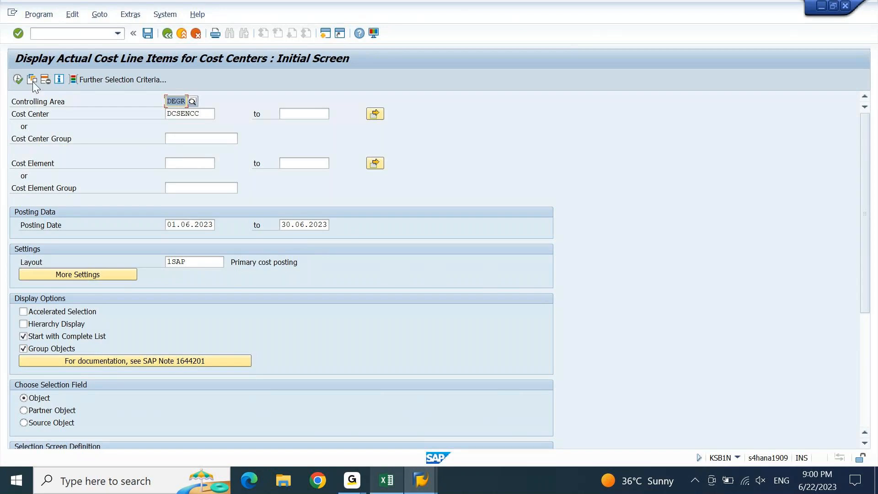
# Execute KSB1N for DCSENCC, which returns no line items, and open a new SAP session
pyautogui.click(17, 79)
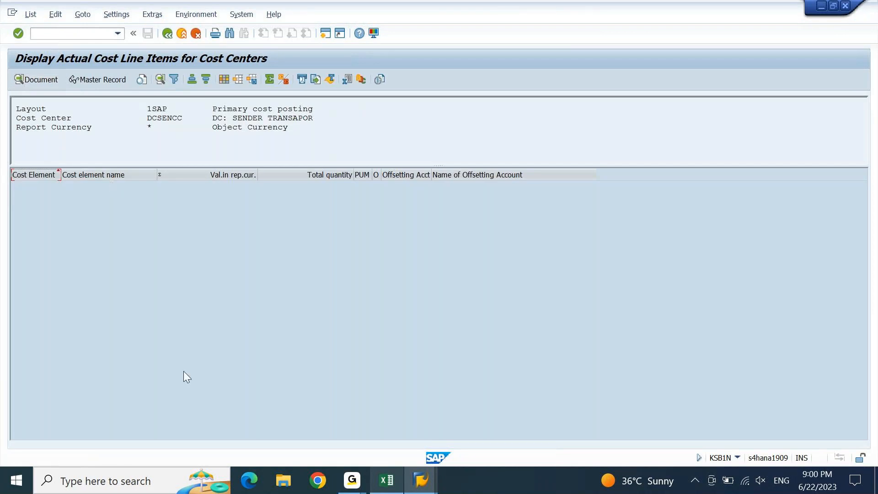
pyautogui.moveTo(351, 489)
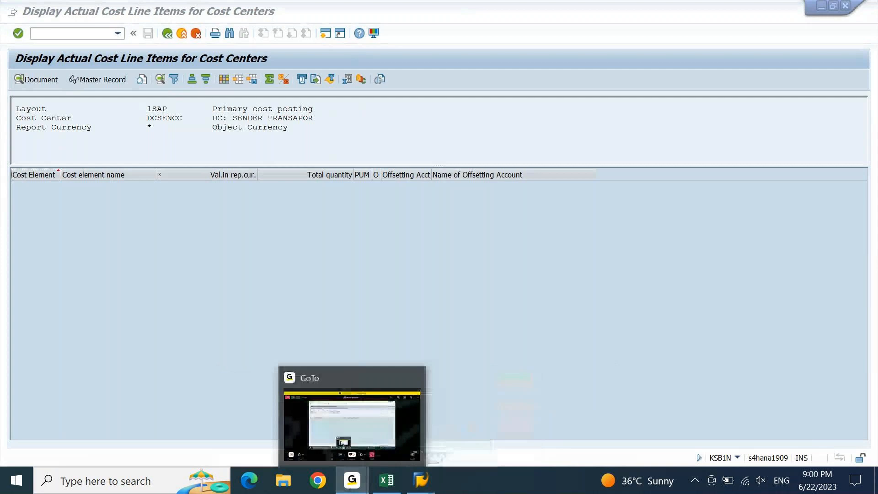
pyautogui.click(357, 483)
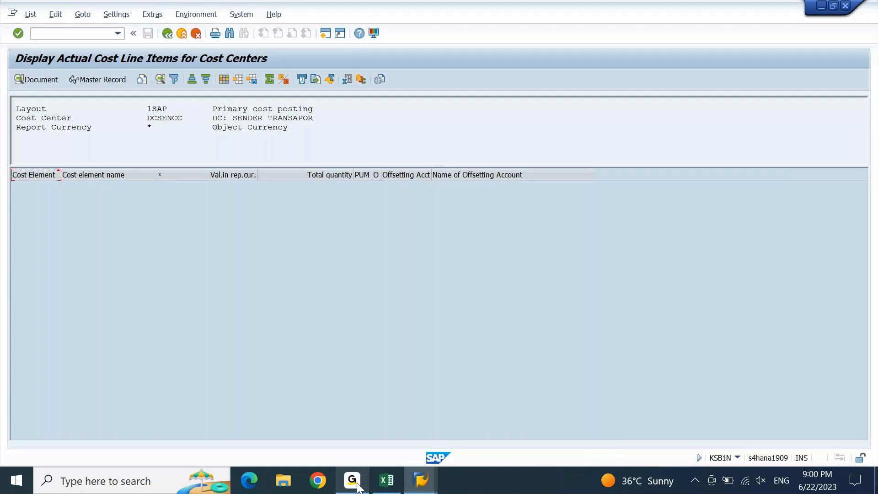
pyautogui.click(326, 33)
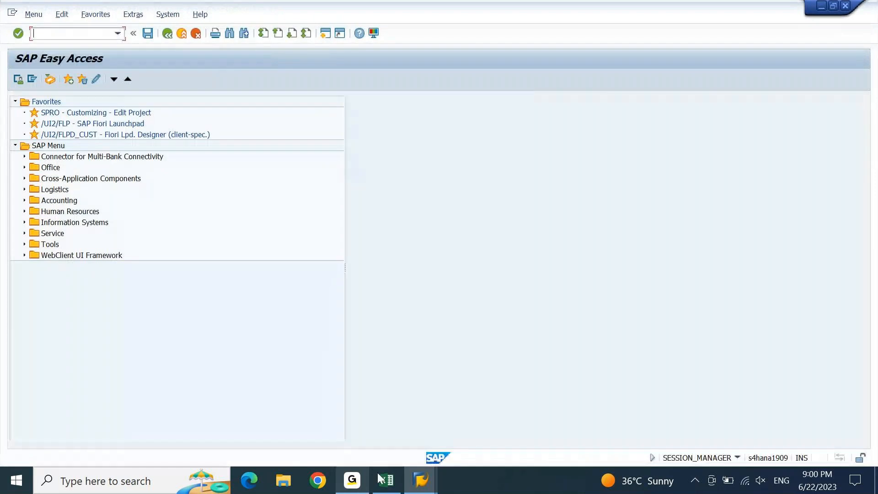
# Copy the S_ALR_87013611 code from the report codes in cell K1280
pyautogui.click(377, 482)
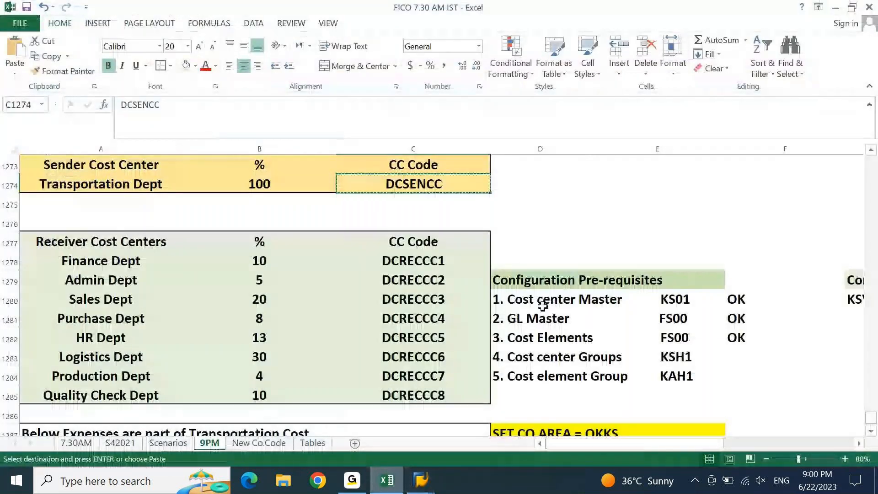
pyautogui.click(778, 277)
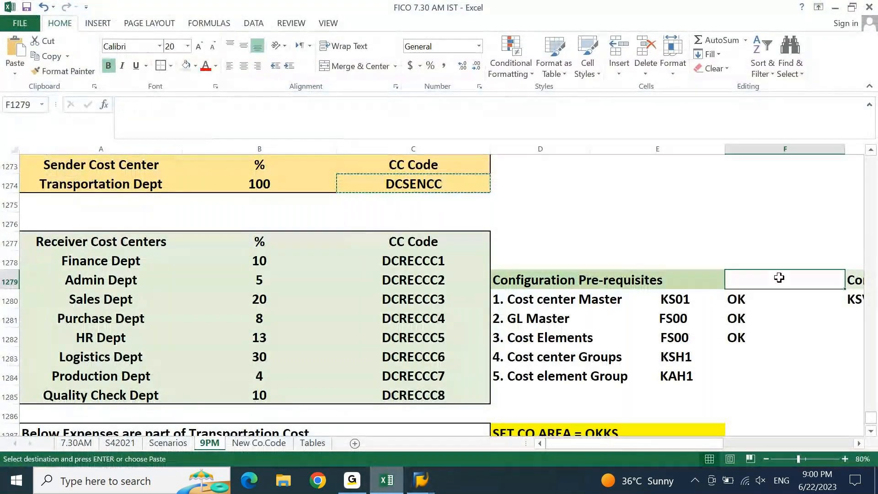
pyautogui.press('Right')
pyautogui.press('Right')
pyautogui.press('Right')
pyautogui.press('Right')
pyautogui.press('Right')
pyautogui.press('Down')
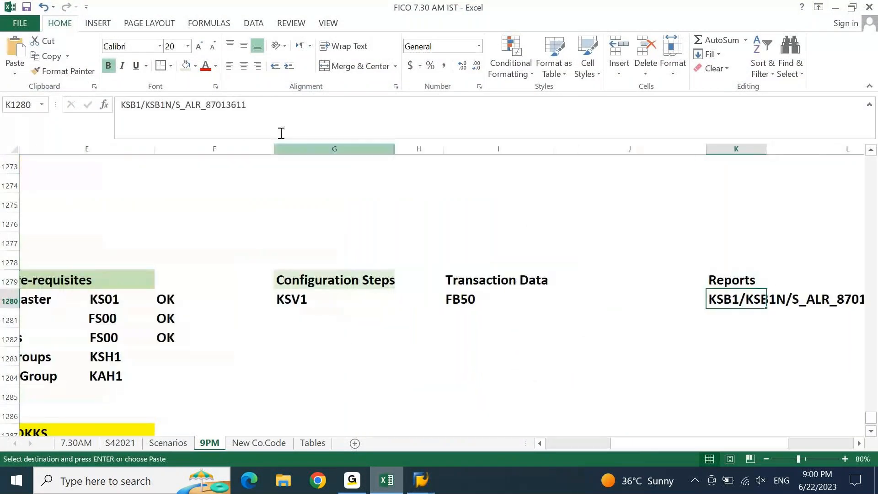
pyautogui.click(264, 105)
pyautogui.hotkey('shift', 'Left')
pyautogui.hotkey('shift', 'Left')
pyautogui.hotkey('shift', 'Left')
pyautogui.hotkey('shift', 'Left')
pyautogui.hotkey('shift', 'Left')
pyautogui.hotkey('shift', 'Left')
pyautogui.hotkey('shift', 'Left')
pyautogui.hotkey('shift', 'Left')
pyautogui.hotkey('shift', 'Left')
pyautogui.hotkey('shift', 'Left')
pyautogui.hotkey('shift', 'Left')
pyautogui.hotkey('shift', 'Left')
pyautogui.hotkey('shift', 'Left')
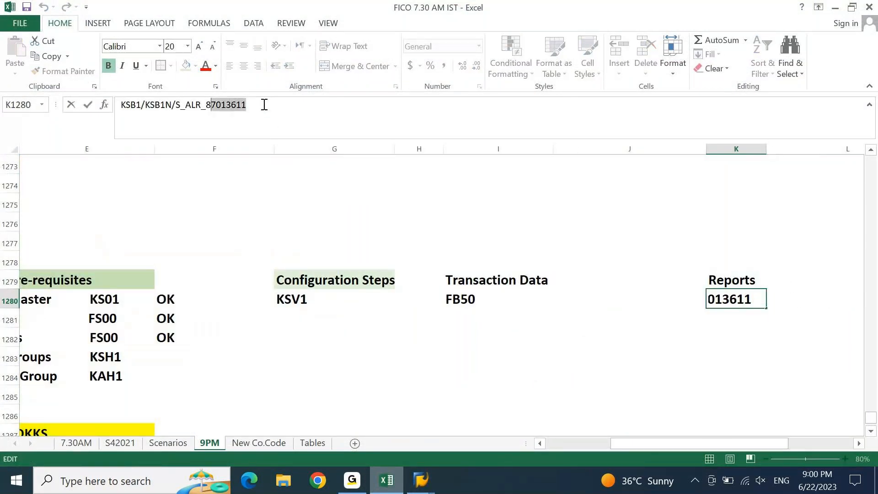
pyautogui.hotkey('shift', 'Left')
pyautogui.hotkey('ctrl', 'c')
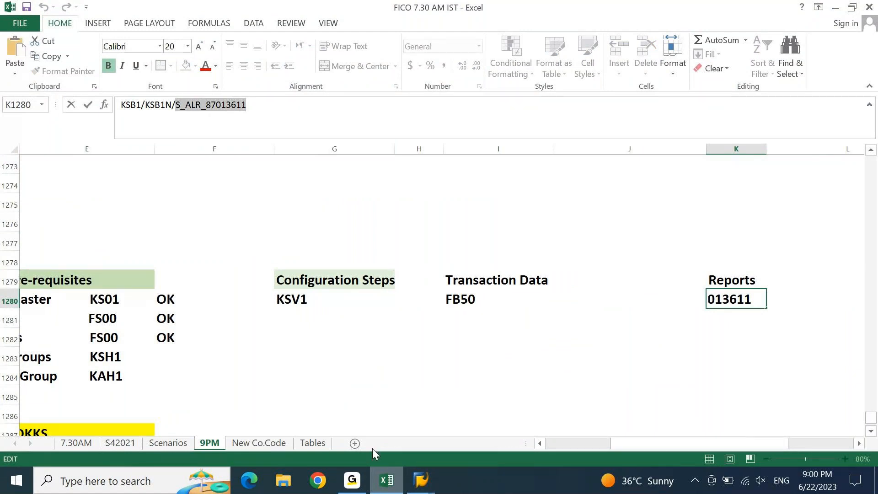
# Start S_ALR_87013611 and enter controlling area degr with periods 66 to 6
pyautogui.hotkey('alt', 'Tab')
pyautogui.hotkey('ctrl', 'v')
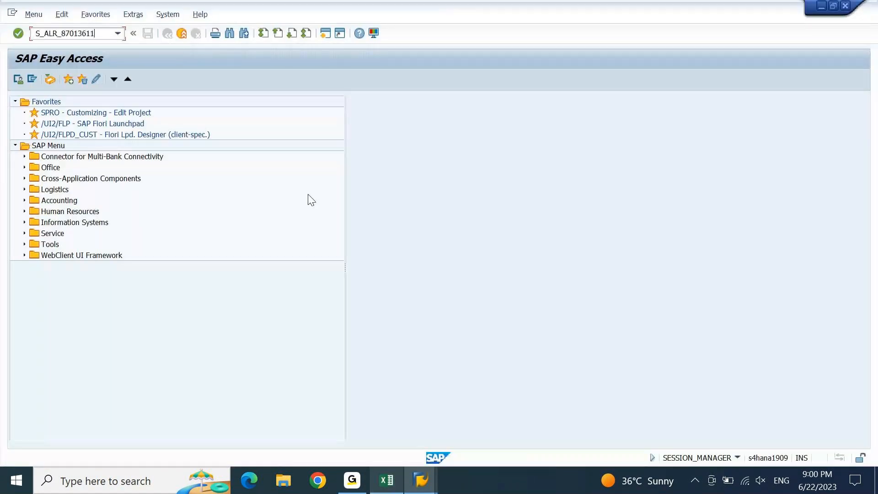
pyautogui.press('Return')
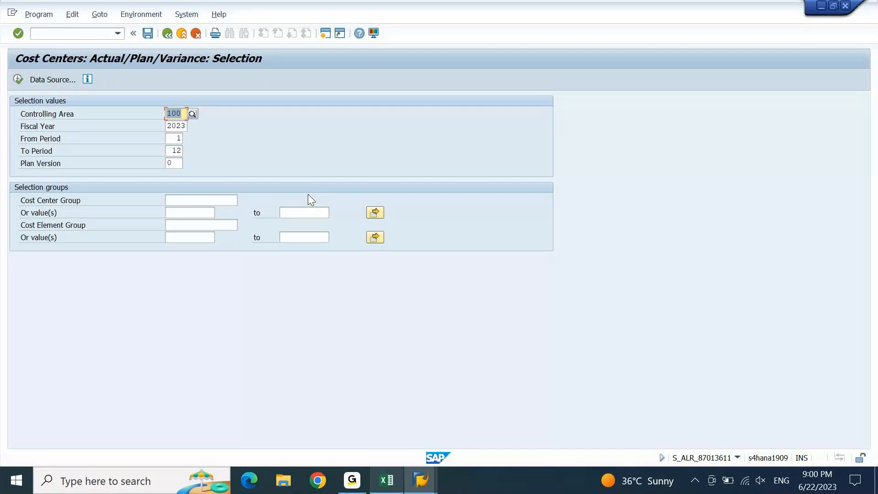
pyautogui.write('degr')
pyautogui.press('Tab')
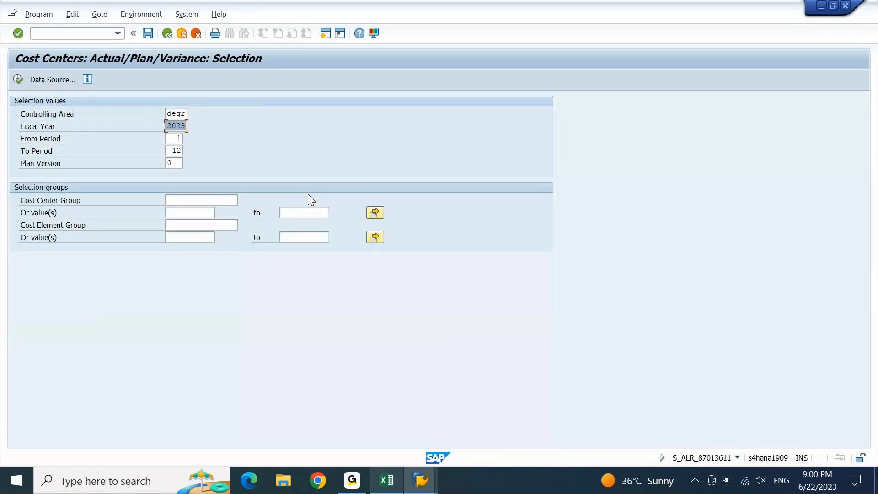
pyautogui.press('Tab')
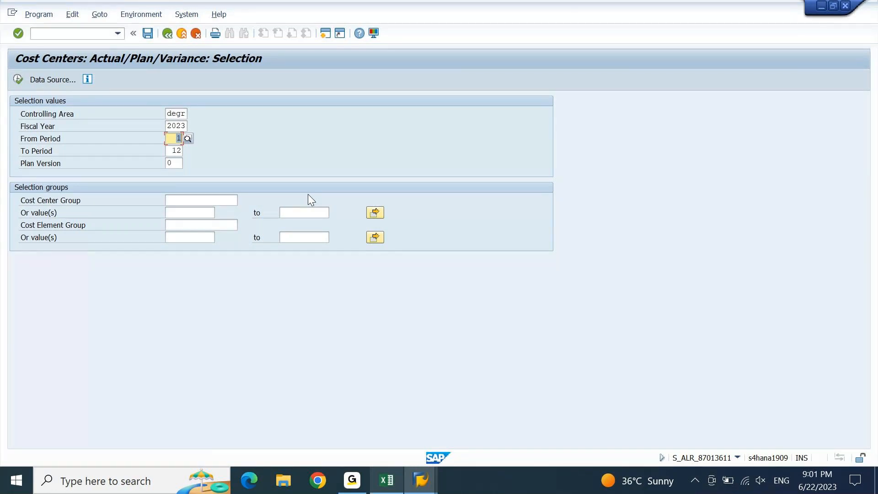
pyautogui.write('66')
pyautogui.press('Tab')
pyautogui.write('6')
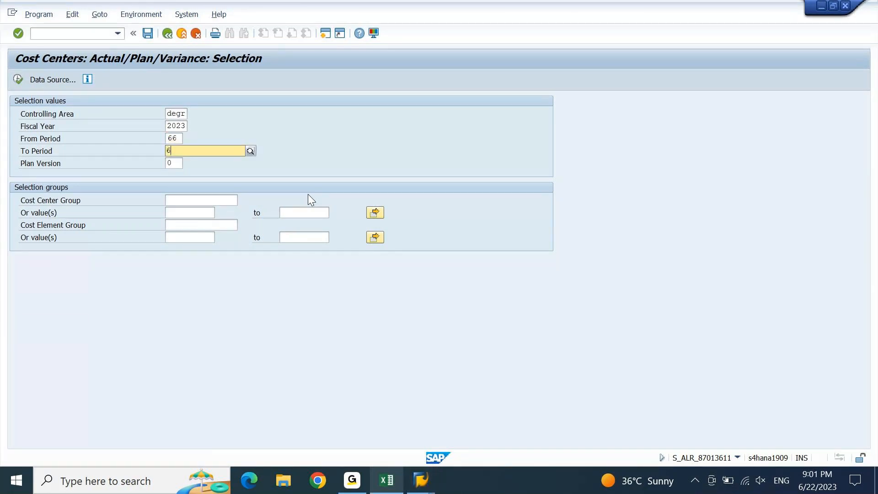
pyautogui.press('Return')
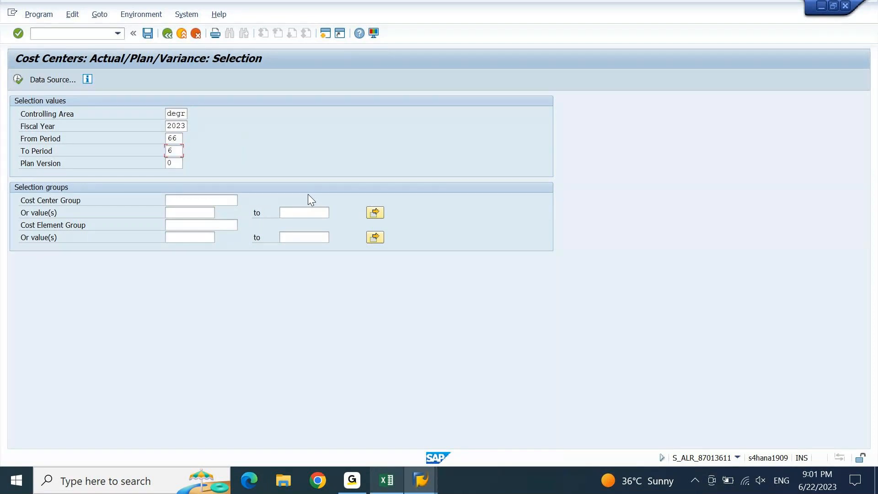
# Correct the starting period to 6, giving periods 6 to 6, and select the cost center value field
pyautogui.press('Return')
pyautogui.write('6')
pyautogui.press('Return')
pyautogui.press('Return')
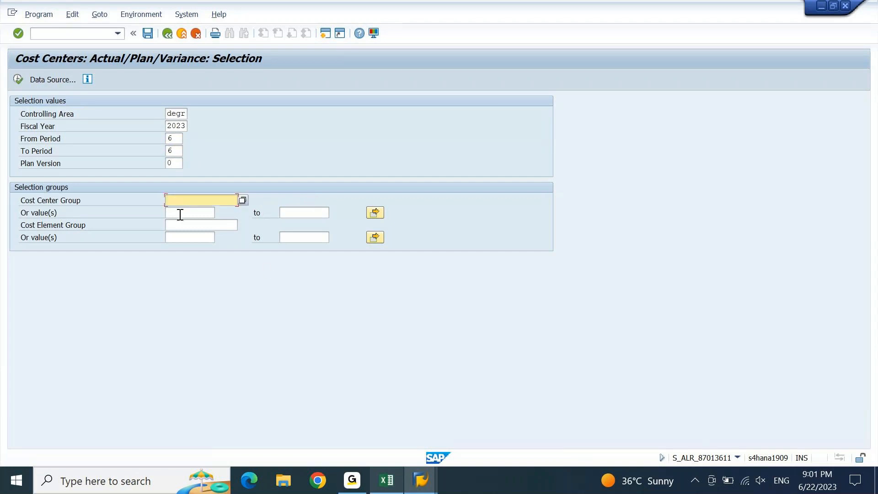
pyautogui.click(180, 213)
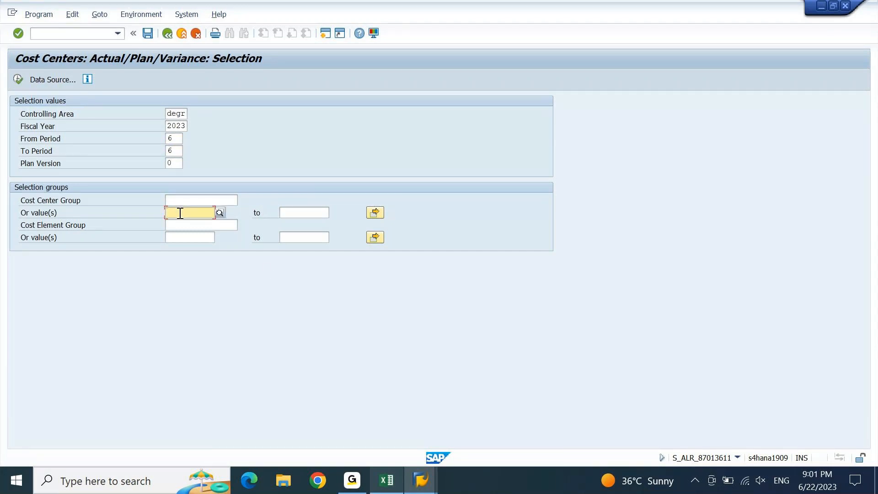
pyautogui.click(49, 213)
pyautogui.click(179, 212)
pyautogui.click(389, 484)
# Copy DCSENCC from C1274 and paste it as the cost center value in SAP
pyautogui.press('Escape')
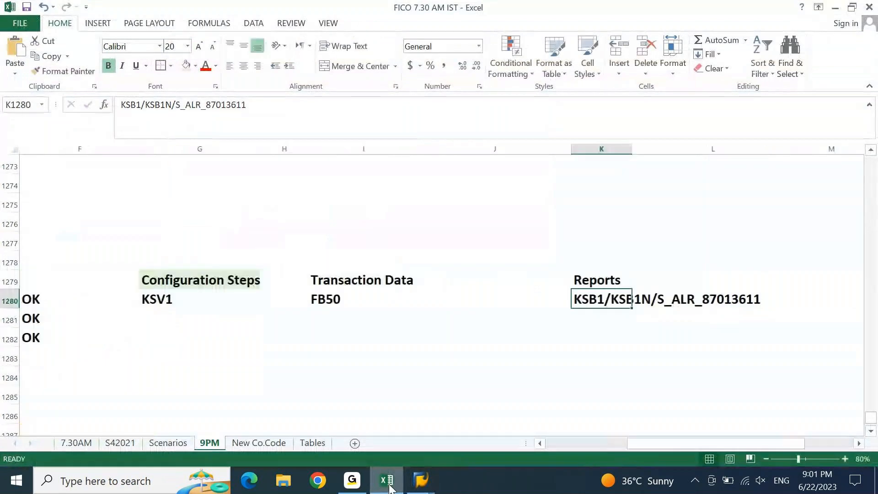
pyautogui.press('Left')
pyautogui.press('Left')
pyautogui.press('Left')
pyautogui.press('Left')
pyautogui.press('Left')
pyautogui.press('Left')
pyautogui.press('Left')
pyautogui.press('Left')
pyautogui.press('Left')
pyautogui.press('Left')
pyautogui.press('Up')
pyautogui.press('Up')
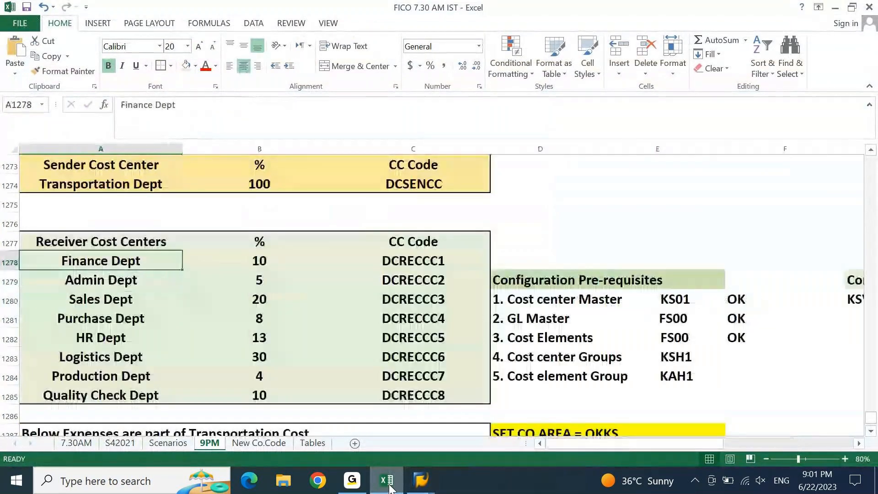
pyautogui.press('Up')
pyautogui.press('Up')
pyautogui.press('Up')
pyautogui.press('Up')
pyautogui.press('Right')
pyautogui.press('Right')
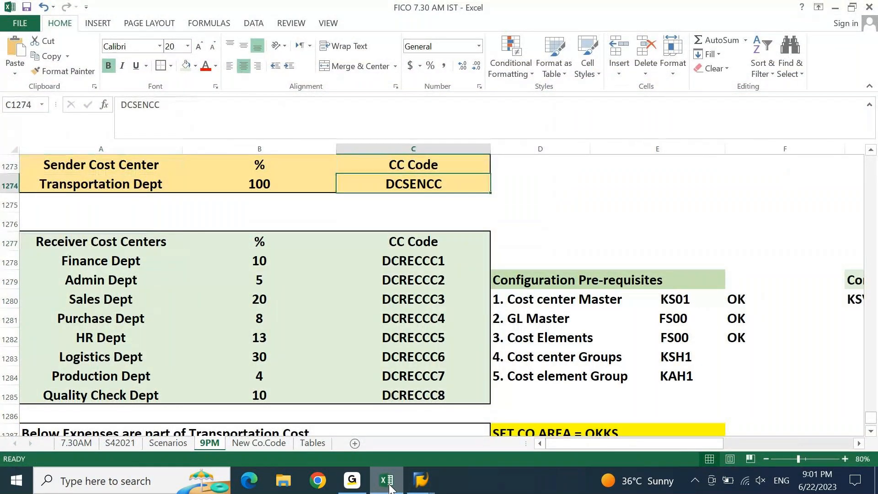
pyautogui.hotkey('ctrl', 'c')
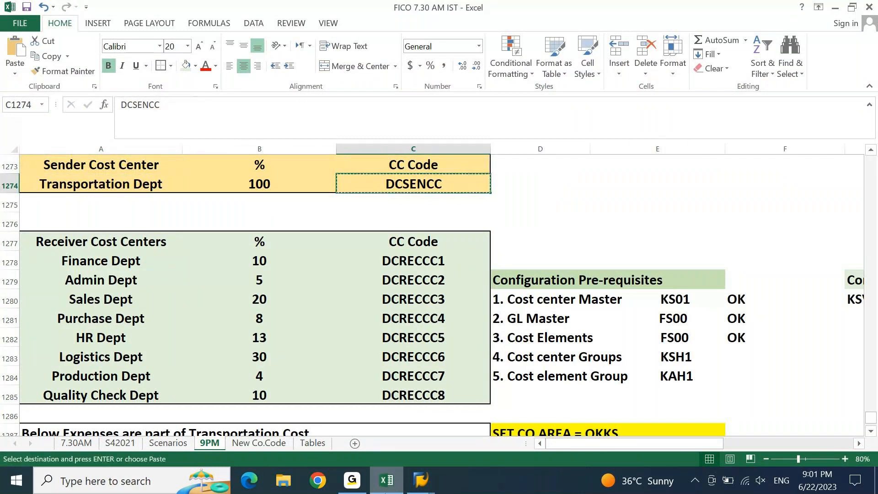
pyautogui.hotkey('alt', 'Tab')
pyautogui.hotkey('ctrl', 'v')
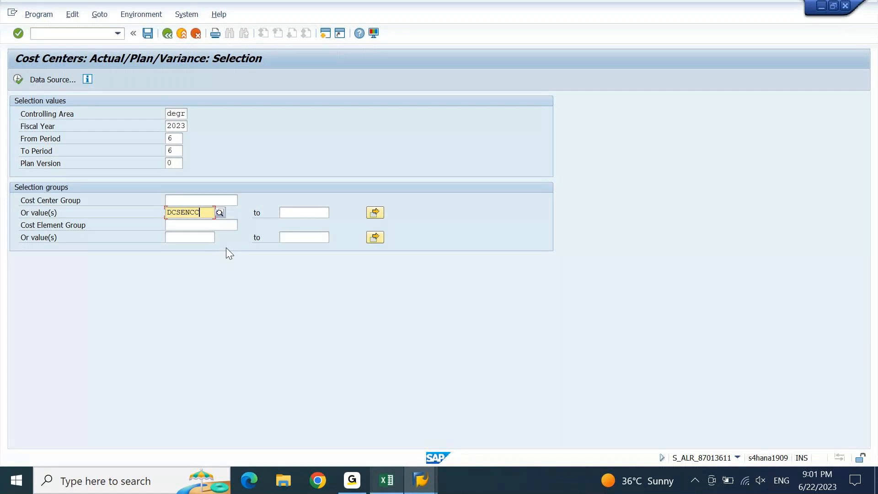
# Execute S_ALR_87013611 for DCSENCC, controlling area DEGR, 2023, period 6
pyautogui.click(20, 76)
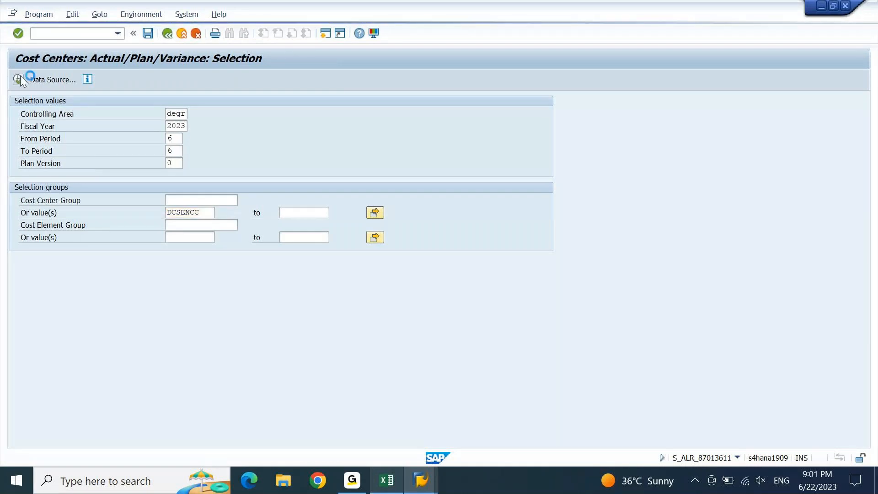
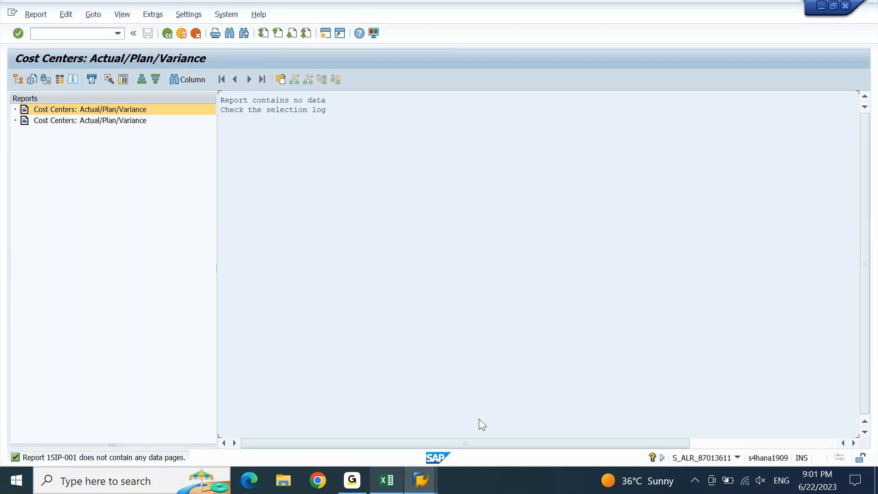
# Bring the Create Actual Distribution Cycle window for DEGR, cycle DC001, back to the front
pyautogui.click(388, 488)
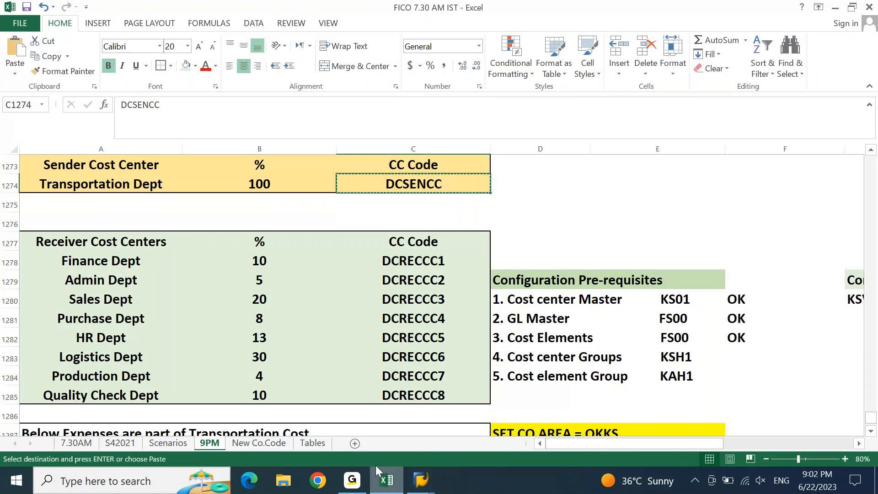
pyautogui.moveTo(420, 481)
pyautogui.moveTo(411, 419)
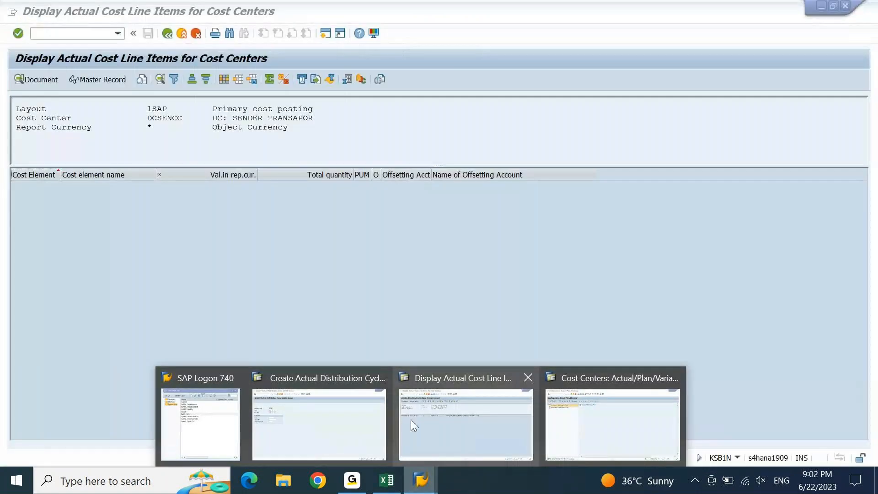
pyautogui.click(365, 415)
pyautogui.click(86, 34)
# Start FB50 with /nfb50 and switch the company code to DEIN
pyautogui.write('/nfb50')
pyautogui.press('Return')
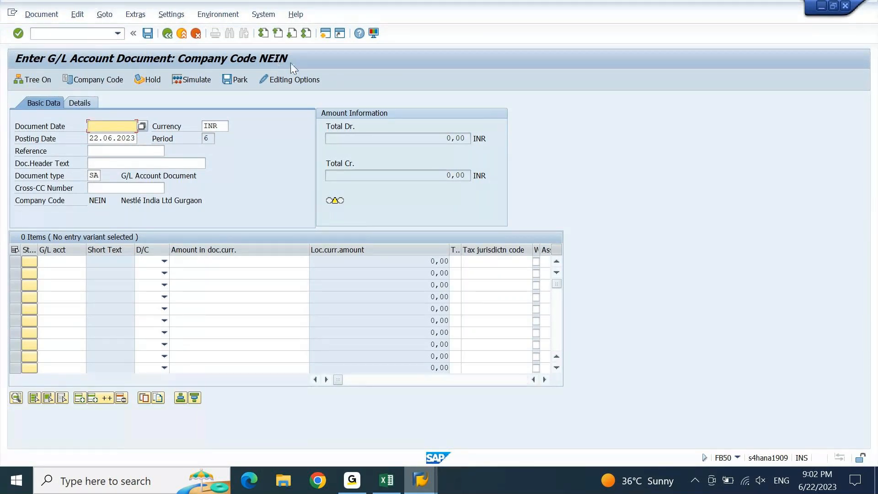
pyautogui.click(108, 80)
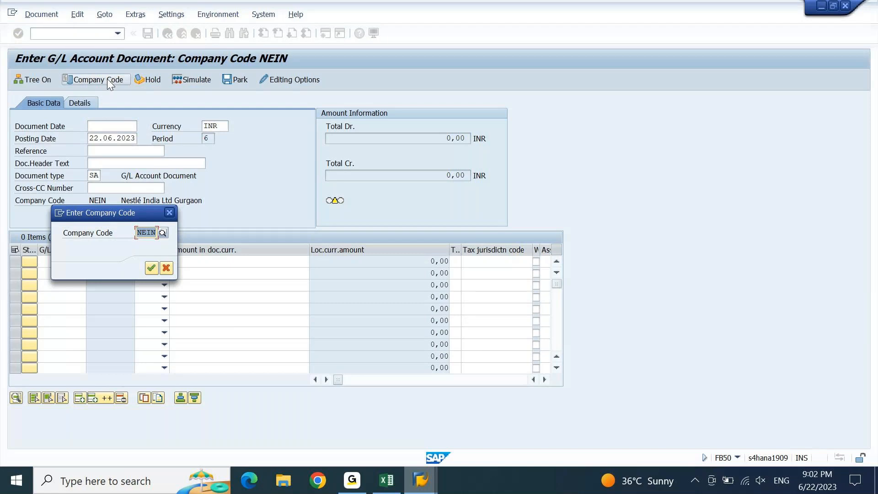
pyautogui.write('dein')
pyautogui.press('Return')
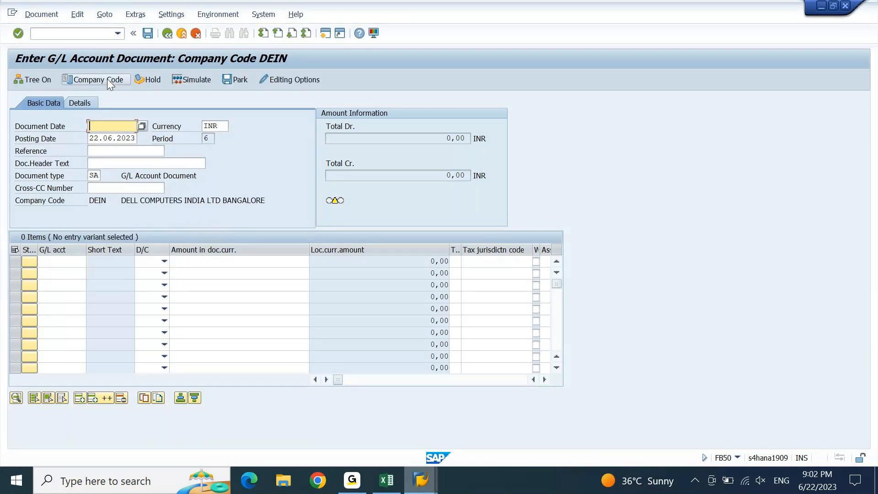
# Set document date 22.06.2023 and enter 'dc cost' as reference and header text
pyautogui.press('Tab')
pyautogui.hotkey('ctrl', 'c')
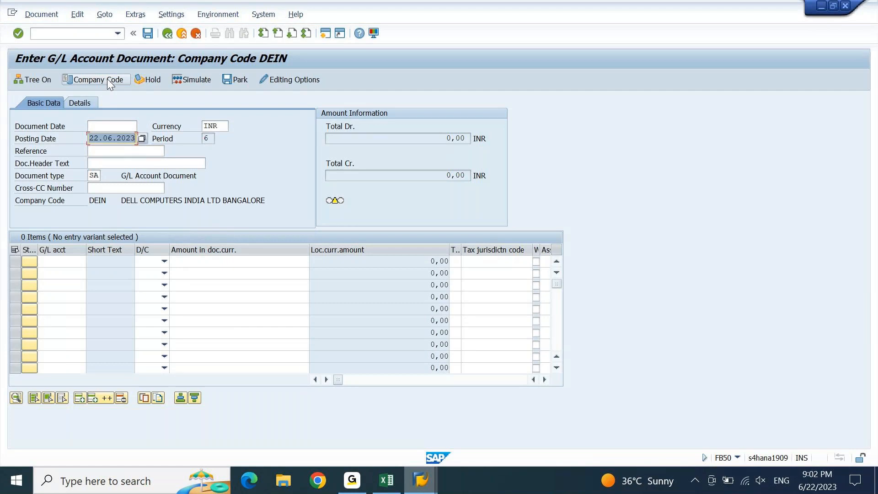
pyautogui.hotkey('shift', 'Tab')
pyautogui.hotkey('ctrl', 'v')
pyautogui.press('Tab')
pyautogui.press('Tab')
pyautogui.write('dc cost')
pyautogui.hotkey('shift', 'Home')
pyautogui.hotkey('ctrl', 'c')
pyautogui.press('Tab')
pyautogui.hotkey('ctrl', 'v')
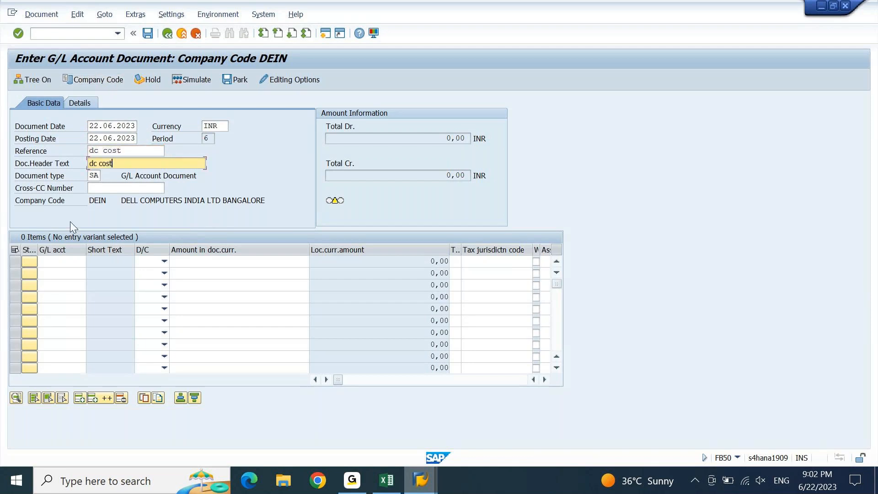
pyautogui.click(62, 261)
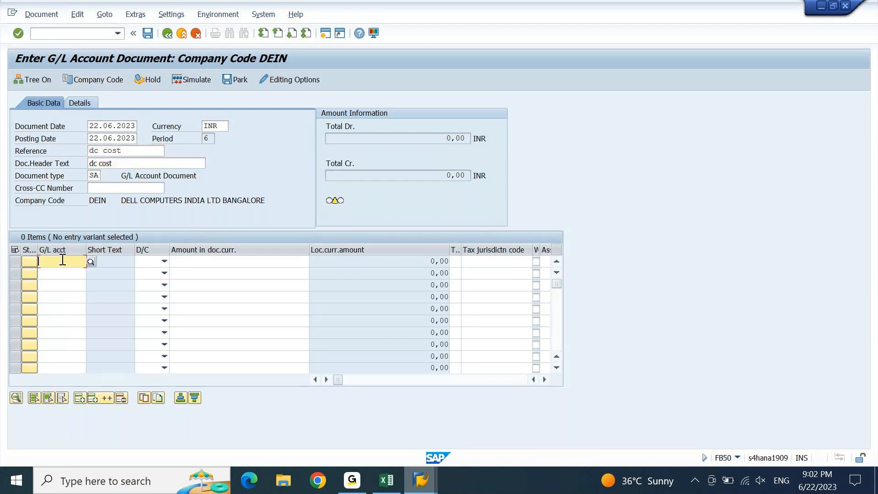
# Copy sender cost center DCSENCC from the workbook and scroll the item table to Cost center
pyautogui.click(396, 469)
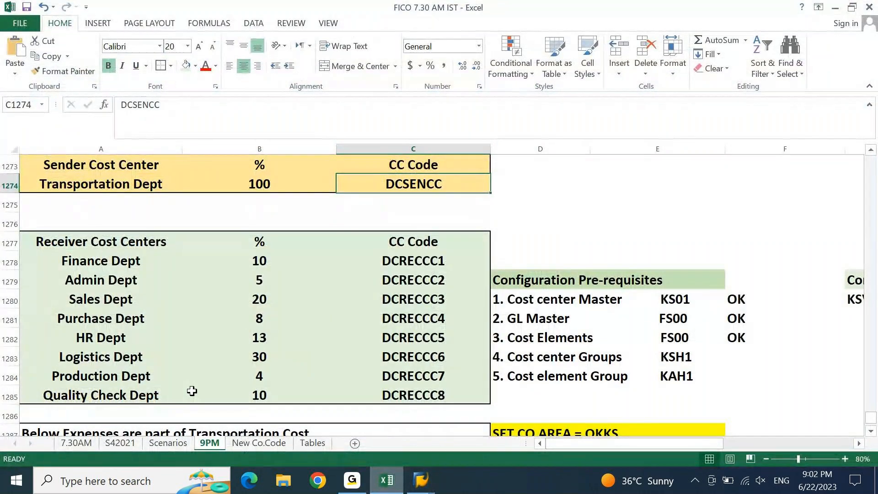
pyautogui.hotkey('ctrl', 'c')
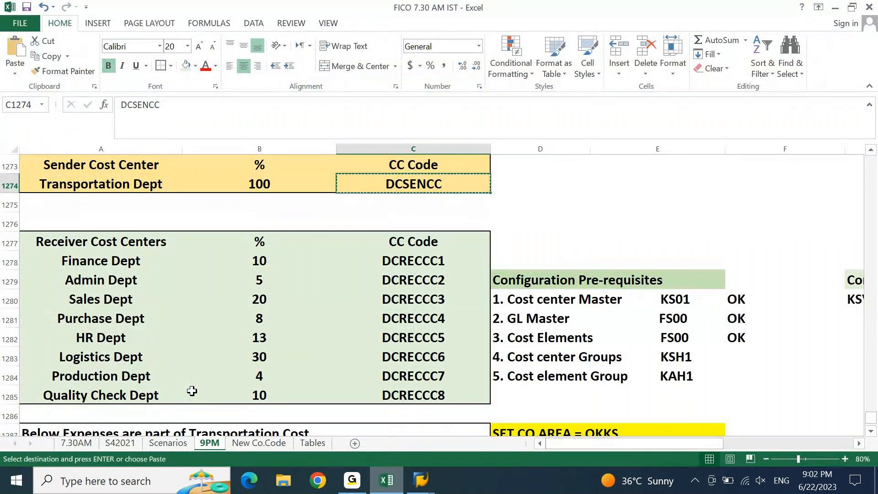
pyautogui.click(419, 479)
pyautogui.click(546, 380)
pyautogui.click(545, 380)
pyautogui.click(545, 380)
pyautogui.click(545, 380)
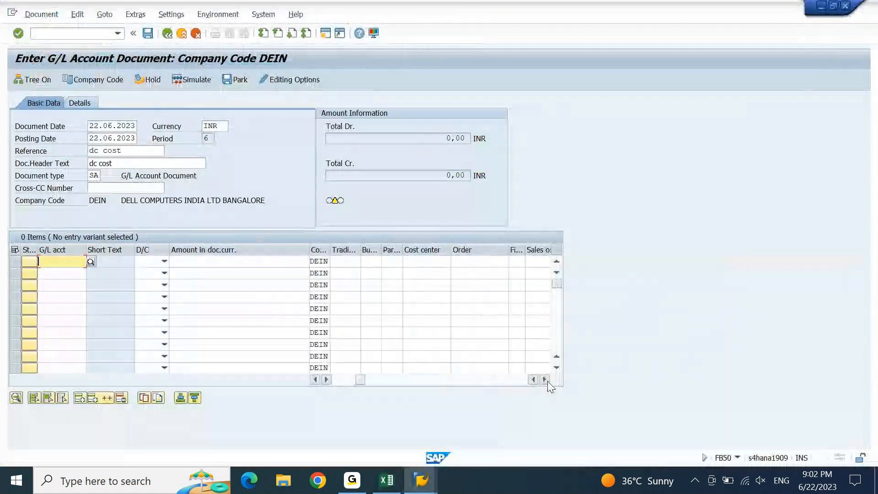
# Paste DCSENCC as the cost center for line items 1 through 6
pyautogui.click(425, 261)
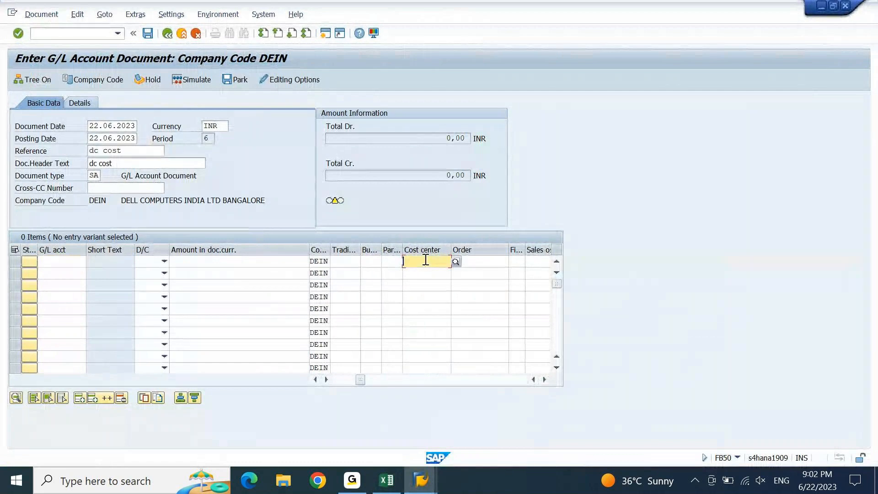
pyautogui.hotkey('ctrl', 'v')
pyautogui.press('Down')
pyautogui.hotkey('ctrl', 'v')
pyautogui.press('Down')
pyautogui.hotkey('ctrl', 'v')
pyautogui.press('Down')
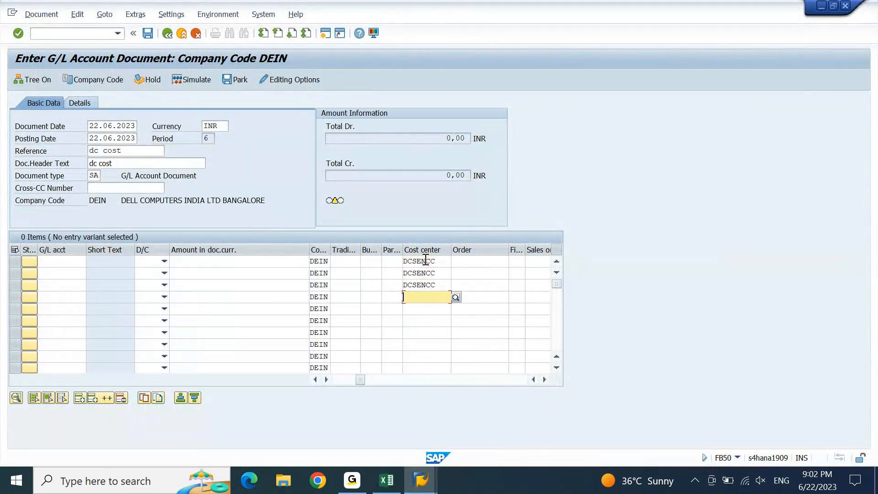
pyautogui.hotkey('ctrl', 'v')
pyautogui.press('Down')
pyautogui.hotkey('ctrl', 'v')
pyautogui.press('Down')
pyautogui.hotkey('ctrl', 'v')
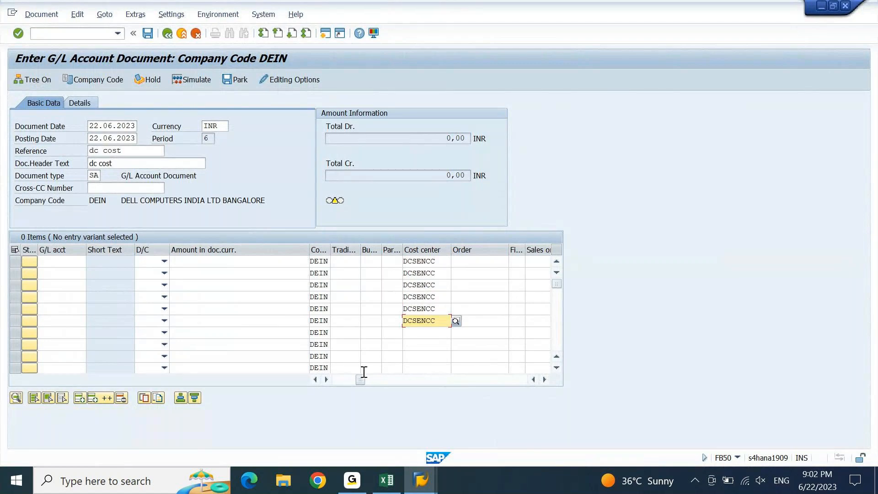
pyautogui.moveTo(361, 379); pyautogui.dragTo(275, 390)
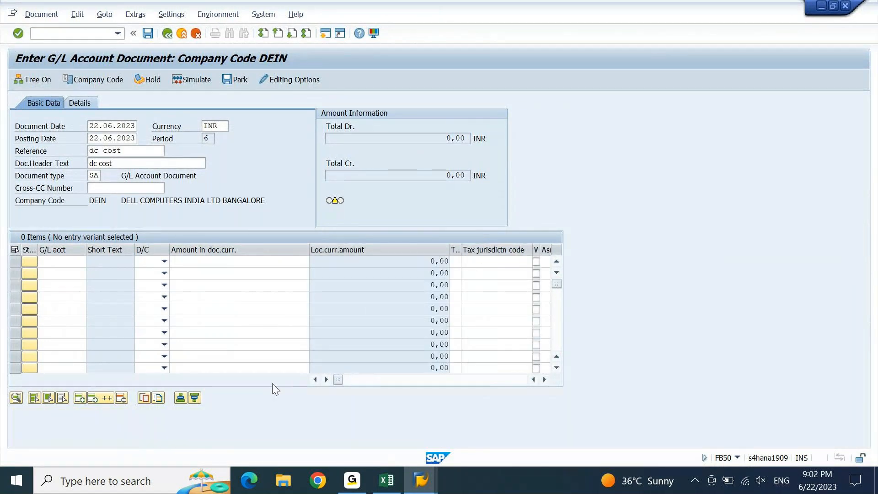
pyautogui.click(386, 483)
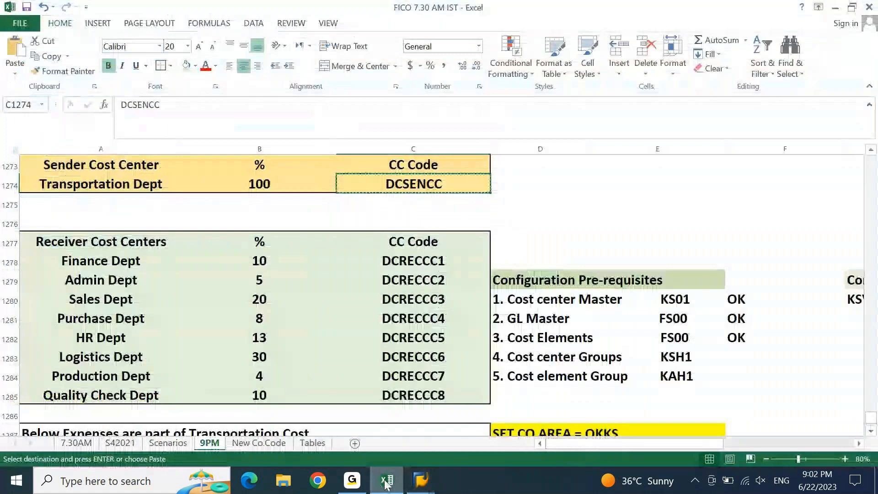
# Copy G/L accounts 44800001–44800006 from the workbook and paste them into the six lines
pyautogui.press('pagedown')
pyautogui.press('Down')
pyautogui.press('Left')
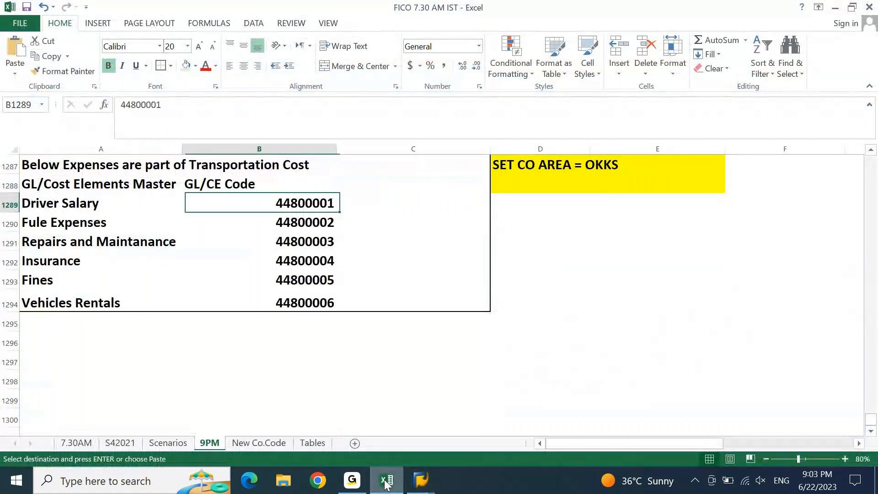
pyautogui.hotkey('ctrl', 'shift', 'Down')
pyautogui.hotkey('ctrl', 'c')
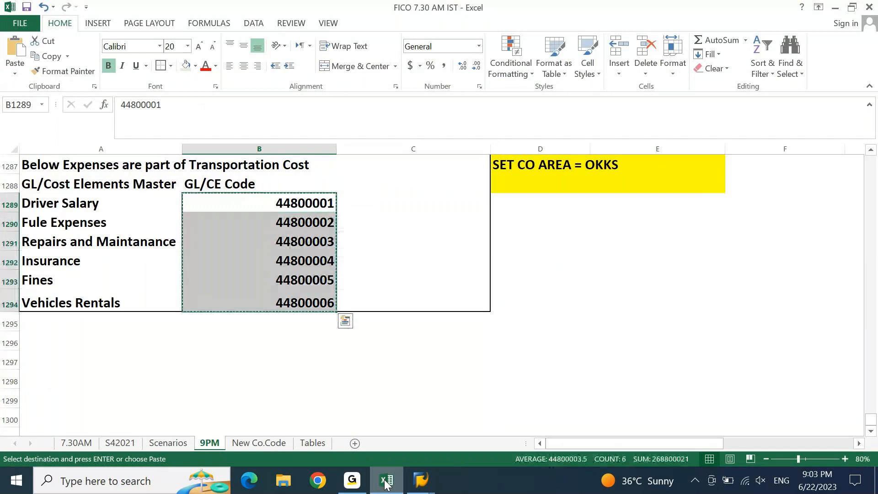
pyautogui.click(386, 483)
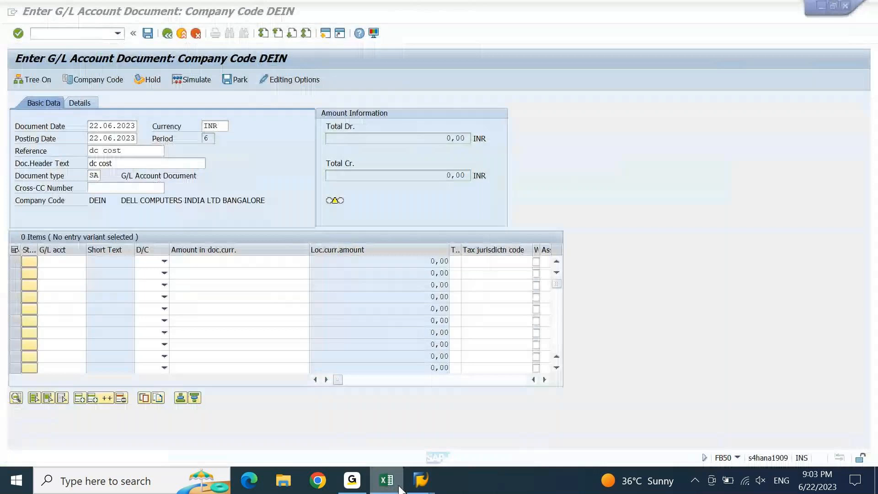
pyautogui.click(51, 261)
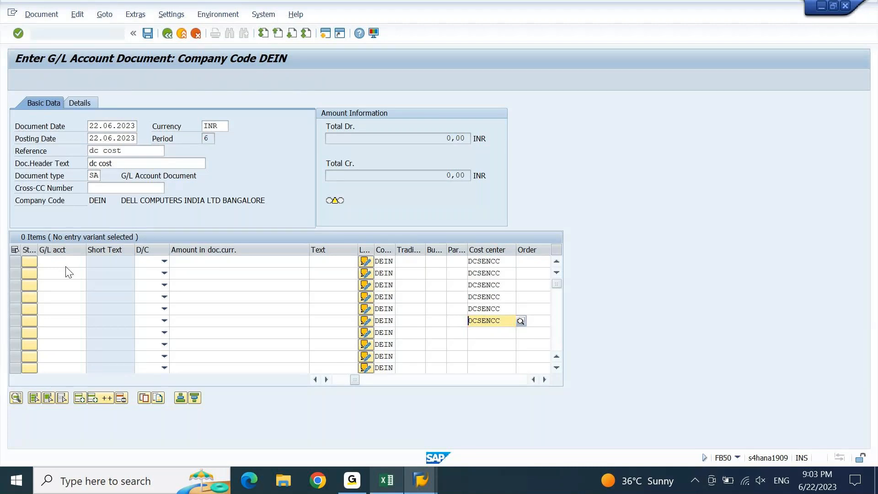
pyautogui.click(65, 266)
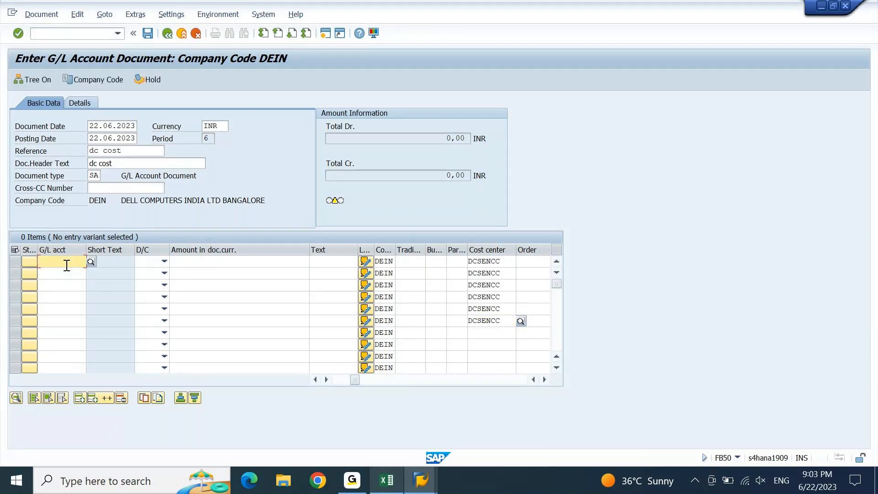
pyautogui.hotkey('ctrl', 'v')
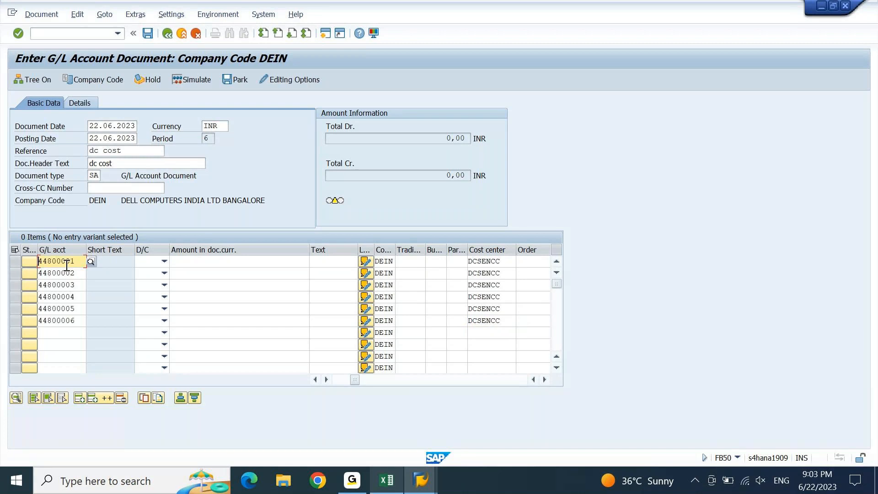
# Set the D/C indicator of each expense line item to S Debit
pyautogui.click(164, 261)
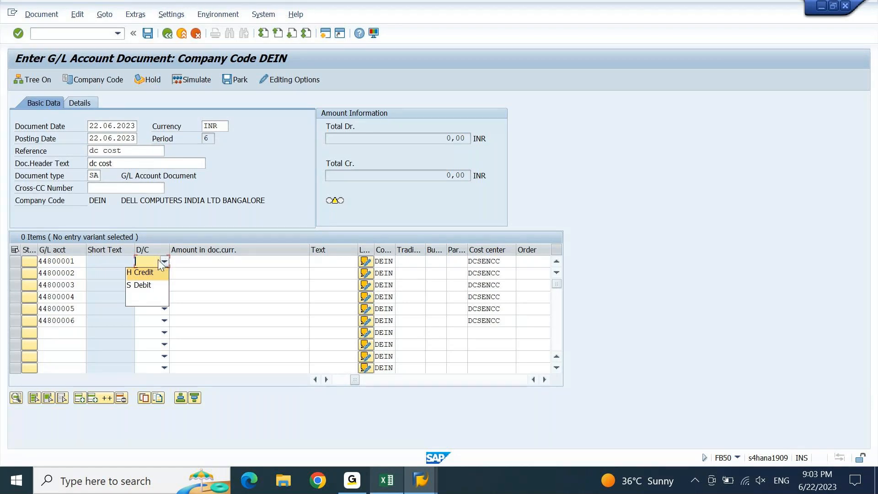
pyautogui.click(140, 288)
pyautogui.click(145, 298)
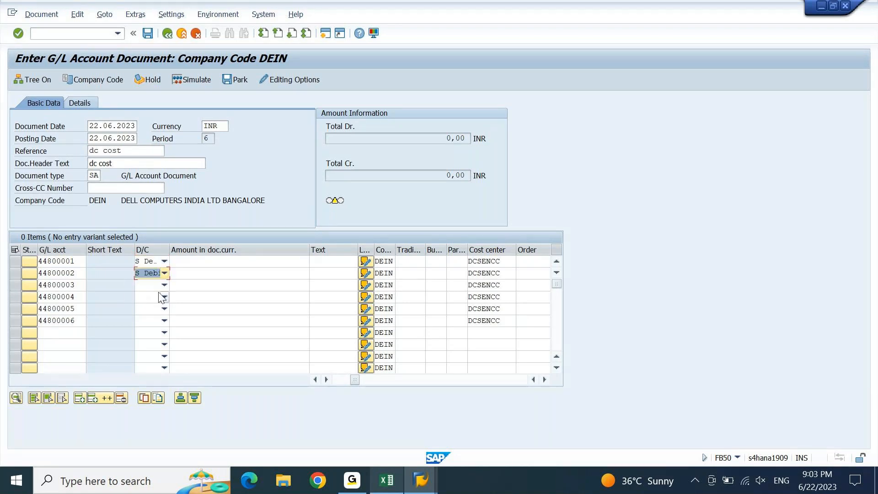
pyautogui.click(164, 284)
pyautogui.click(144, 311)
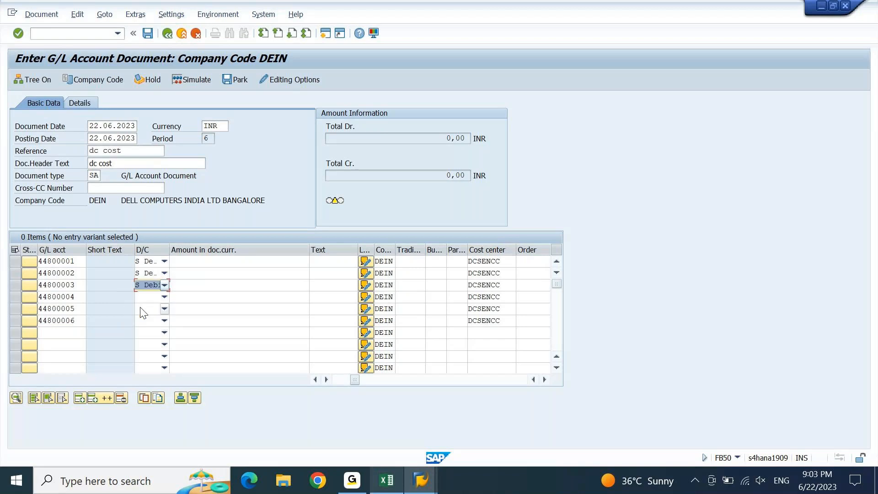
pyautogui.click(164, 296)
pyautogui.click(143, 321)
pyautogui.click(164, 309)
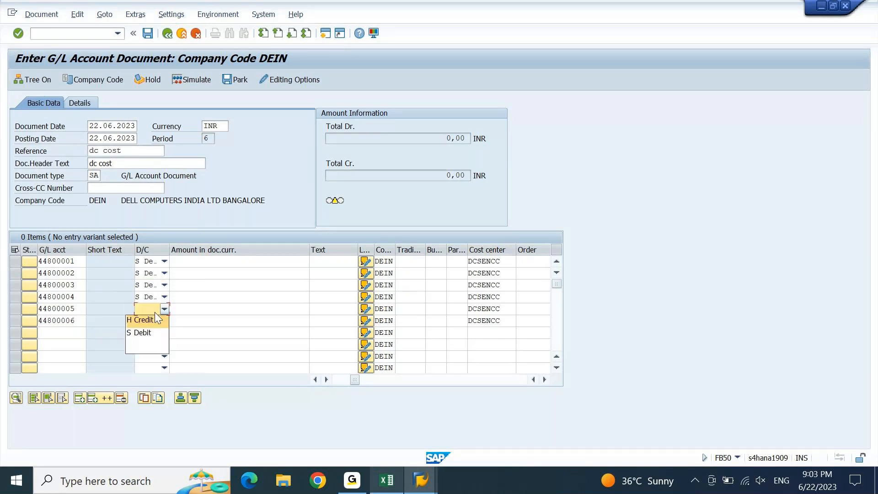
pyautogui.click(140, 332)
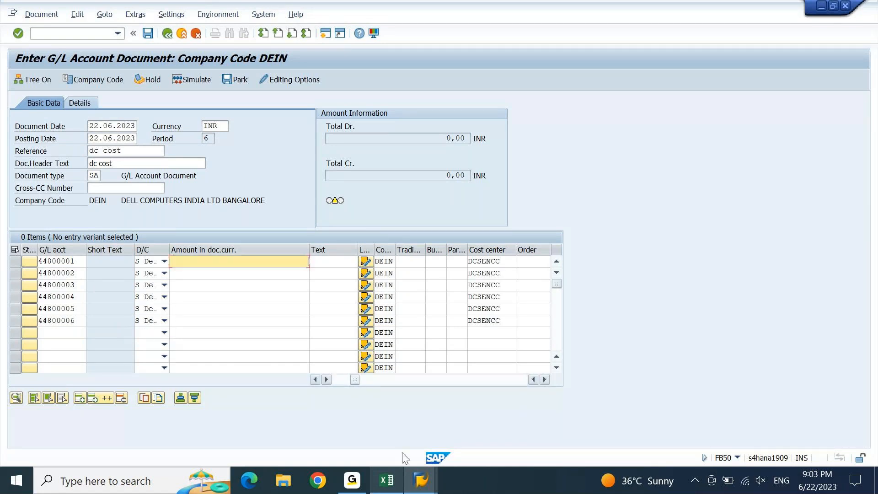
# Format the six transportation amounts as plain numbers in Excel and paste them into the lines
pyautogui.click(390, 485)
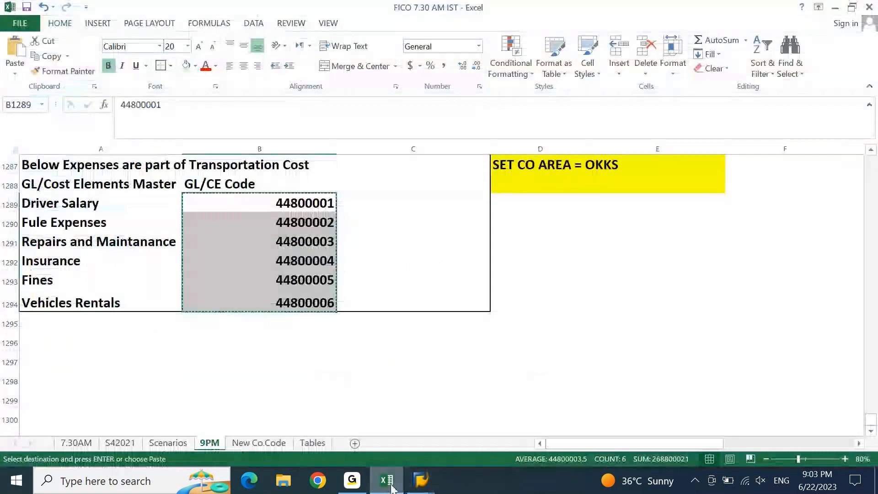
pyautogui.press('pageup')
pyautogui.press('pageup')
pyautogui.press('pageup')
pyautogui.press('Left')
pyautogui.press('Up')
pyautogui.press('Up')
pyautogui.press('Up')
pyautogui.press('Up')
pyautogui.press('Up')
pyautogui.press('Right')
pyautogui.press('Up')
pyautogui.press('Up')
pyautogui.press('Down')
pyautogui.press('Down')
pyautogui.hotkey('shift', 'Down')
pyautogui.hotkey('shift', 'Down')
pyautogui.hotkey('shift', 'Down')
pyautogui.hotkey('shift', 'Down')
pyautogui.hotkey('shift', 'Down')
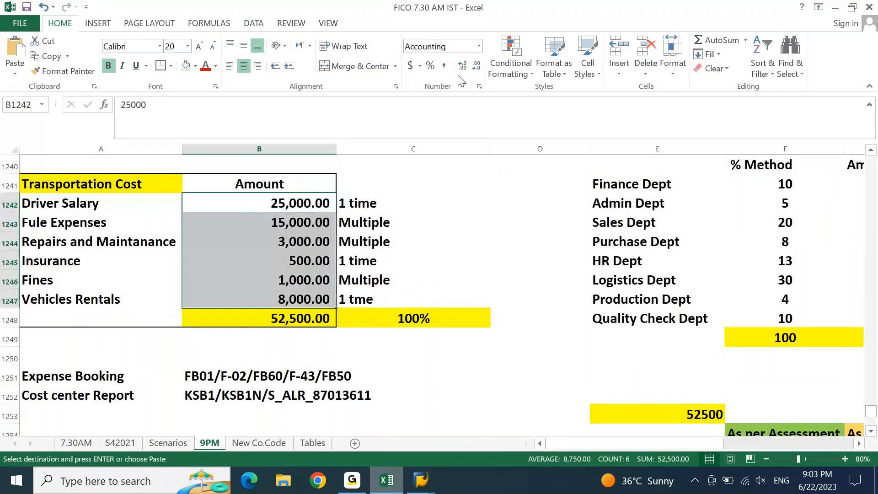
pyautogui.click(479, 47)
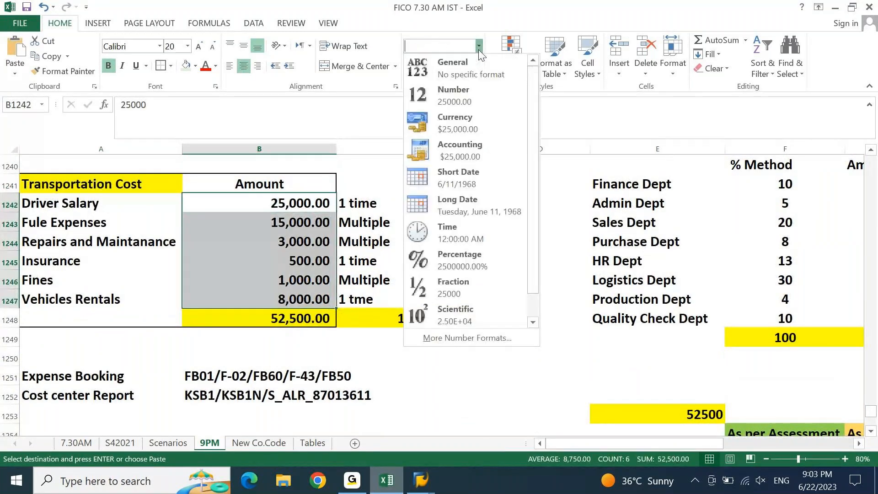
pyautogui.click(451, 96)
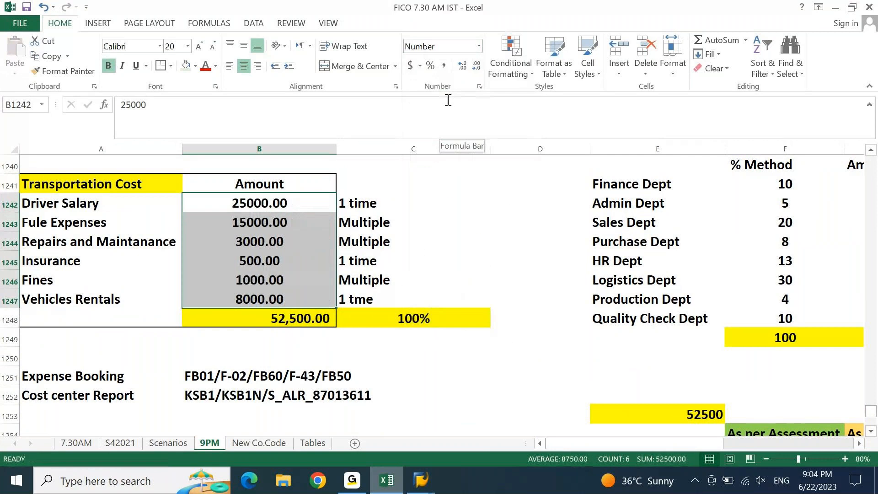
pyautogui.hotkey('ctrl', 'c')
pyautogui.click(388, 481)
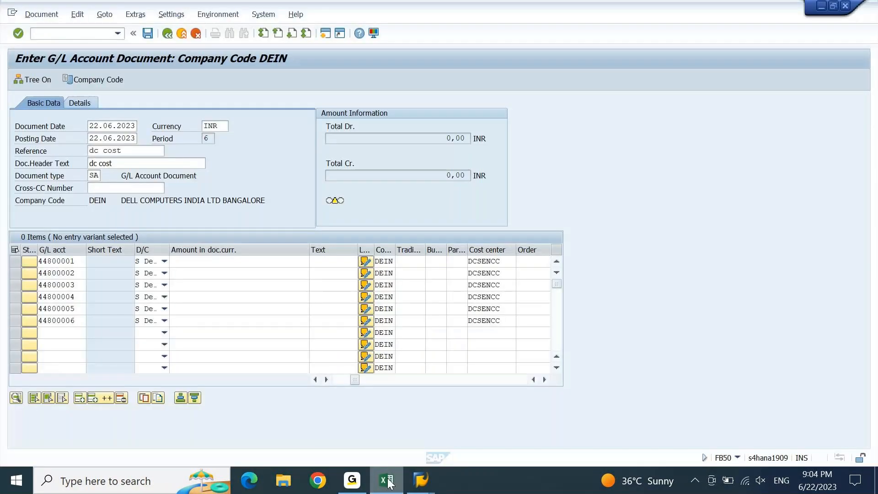
pyautogui.click(192, 260)
pyautogui.hotkey('ctrl', 'v')
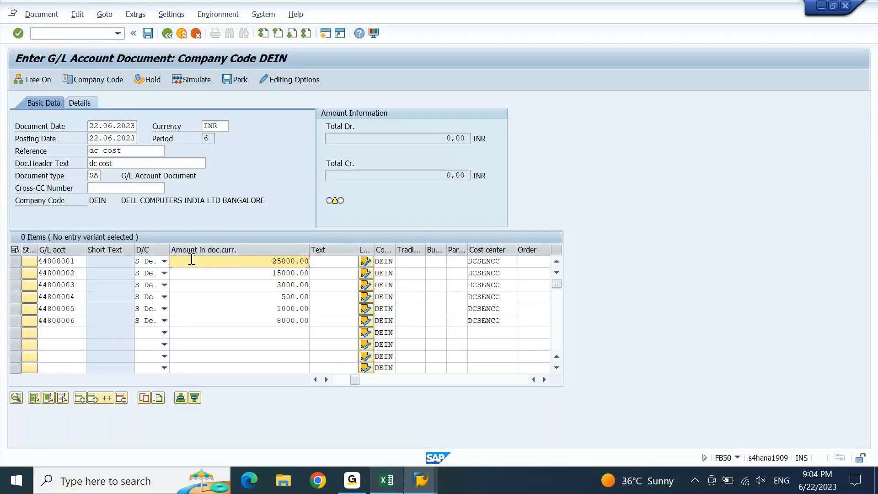
# Enter the text 'dc' on each of the six expense lines
pyautogui.click(335, 260)
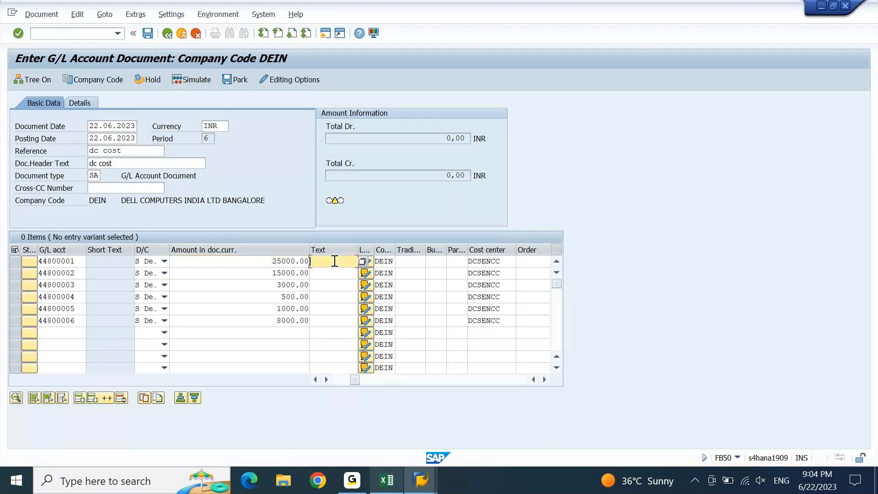
pyautogui.write('dc')
pyautogui.press('Down')
pyautogui.write('dc')
pyautogui.press('Down')
pyautogui.write('dc')
pyautogui.press('Down')
pyautogui.write('dc')
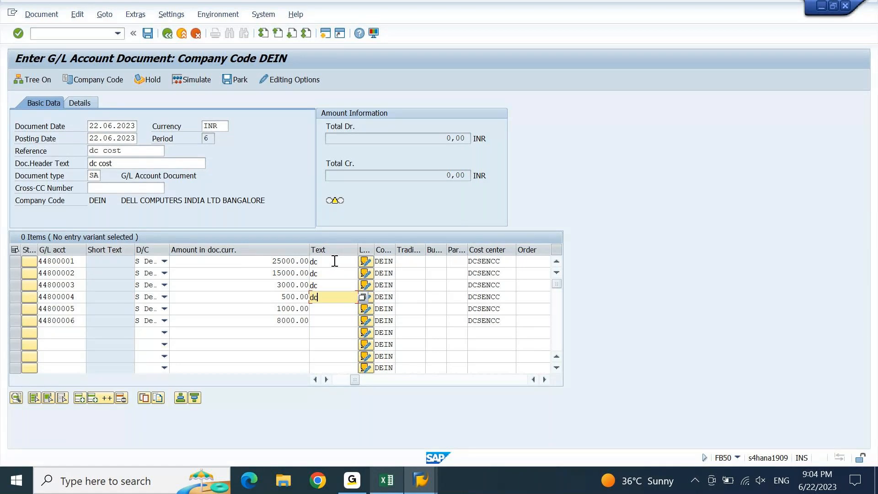
pyautogui.press('Down')
pyautogui.write('dc')
pyautogui.press('Down')
pyautogui.write('dc')
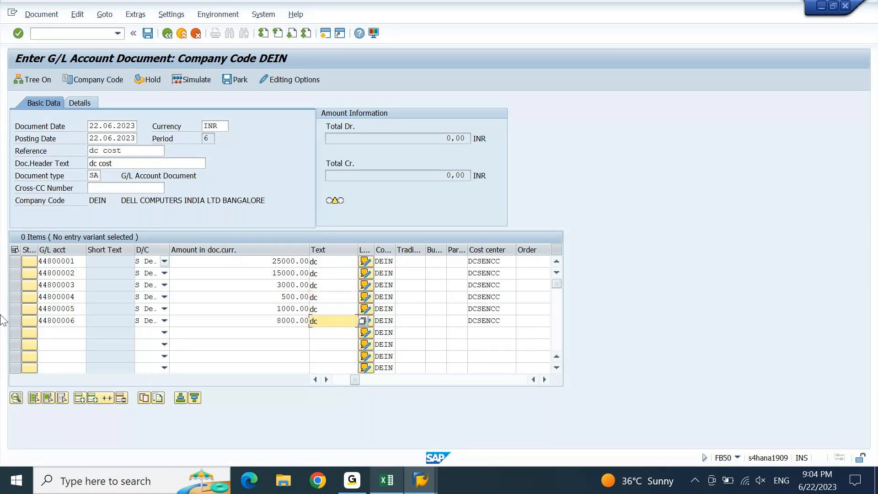
# Add a credit line for account 12000002 HDFC Check Outgoing with amount '*'
pyautogui.click(73, 333)
pyautogui.write('1')
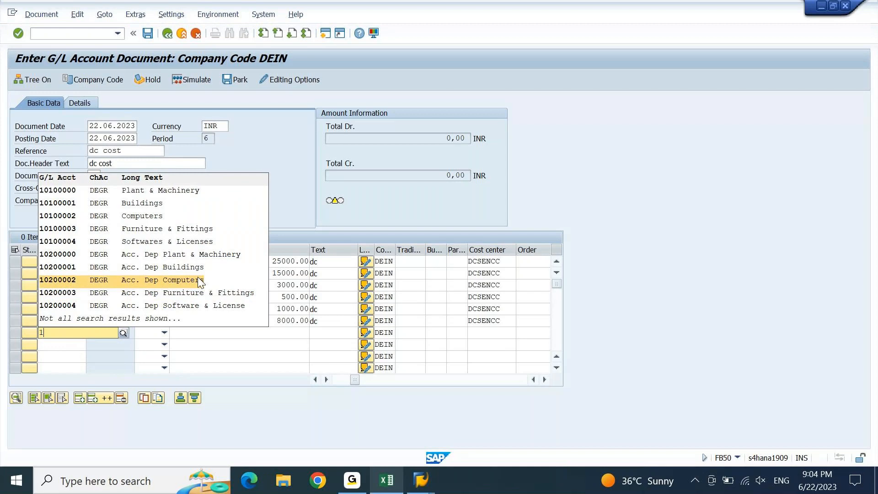
pyautogui.write('2')
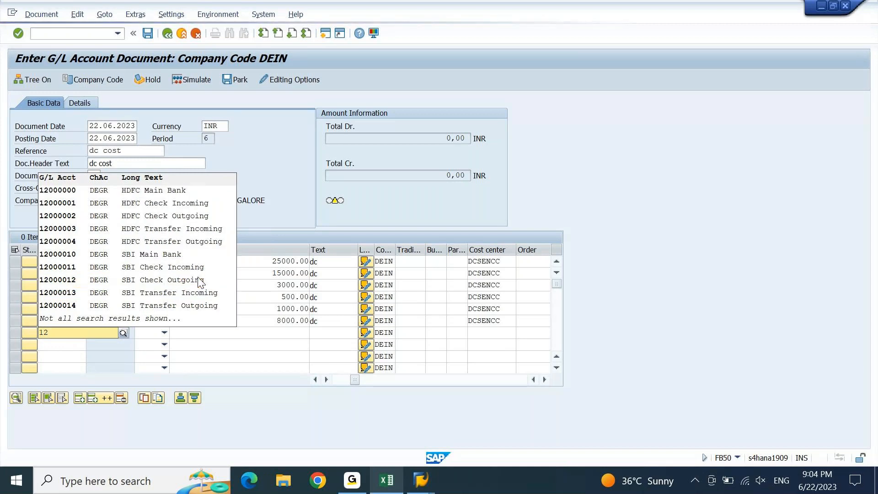
pyautogui.click(213, 215)
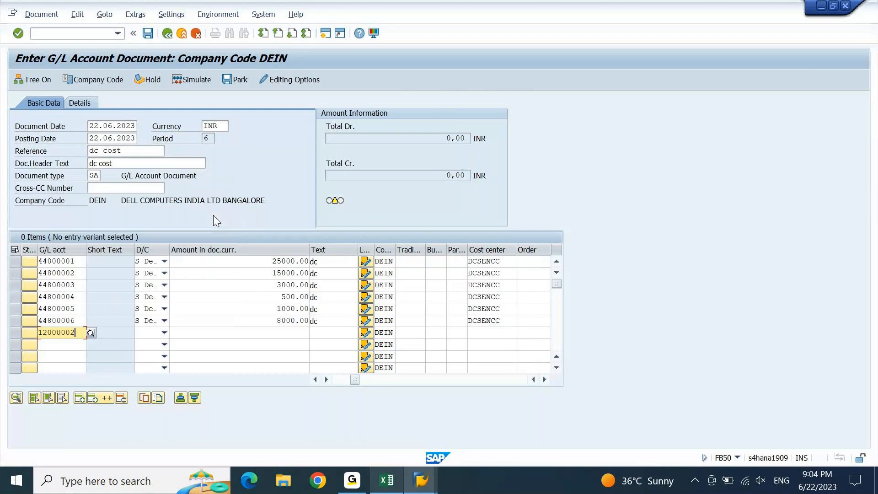
pyautogui.click(162, 330)
pyautogui.click(147, 343)
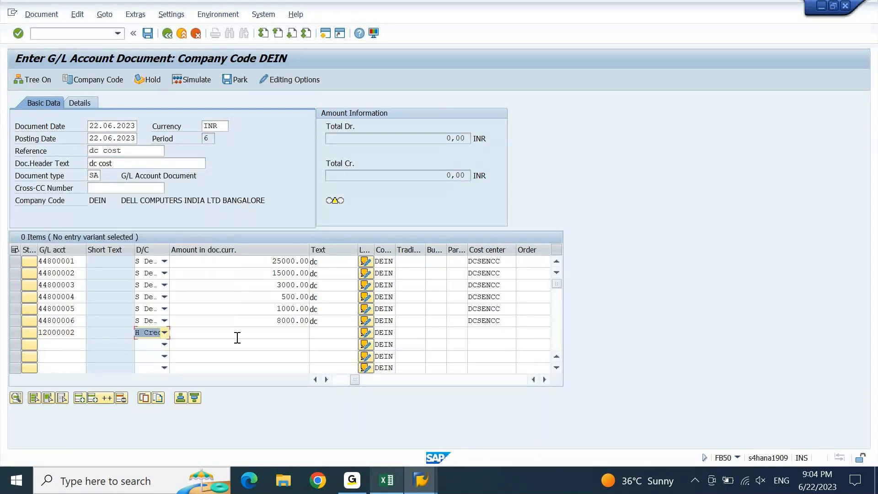
pyautogui.click(238, 333)
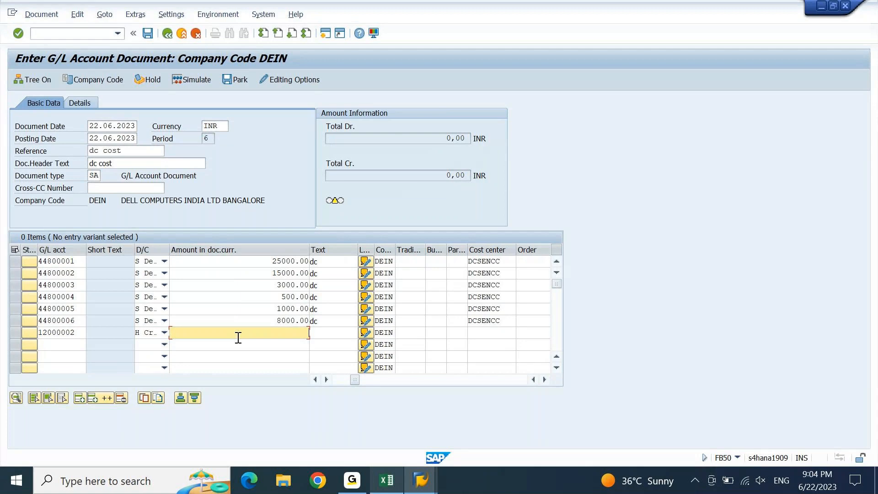
pyautogui.write('*')
pyautogui.press('Return')
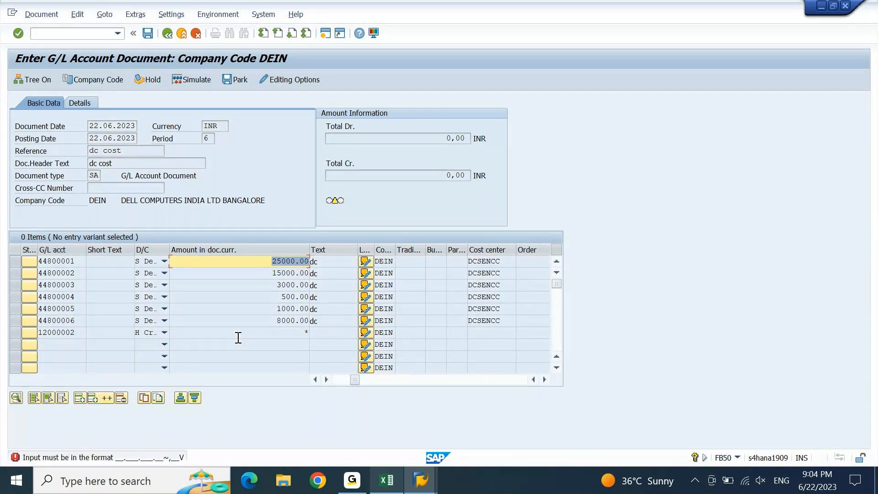
# Remove the decimals from the amounts 25000, 15000 and 3000
pyautogui.press('Left')
pyautogui.hotkey('shift', 'Left')
pyautogui.hotkey('shift', 'Left')
pyautogui.hotkey('shift', 'Left')
pyautogui.press('Delete')
pyautogui.press('Return')
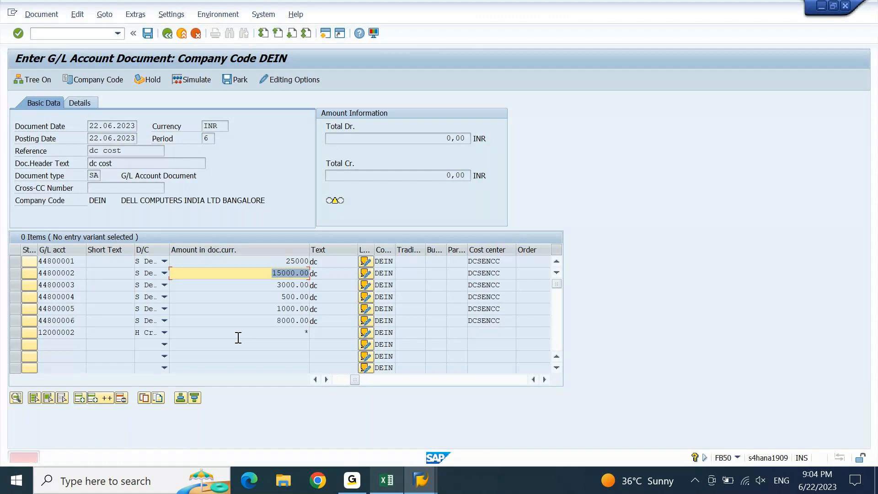
pyautogui.press('End')
pyautogui.hotkey('shift', 'Left')
pyautogui.hotkey('shift', 'Left')
pyautogui.hotkey('shift', 'Left')
pyautogui.press('Delete')
pyautogui.press('Return')
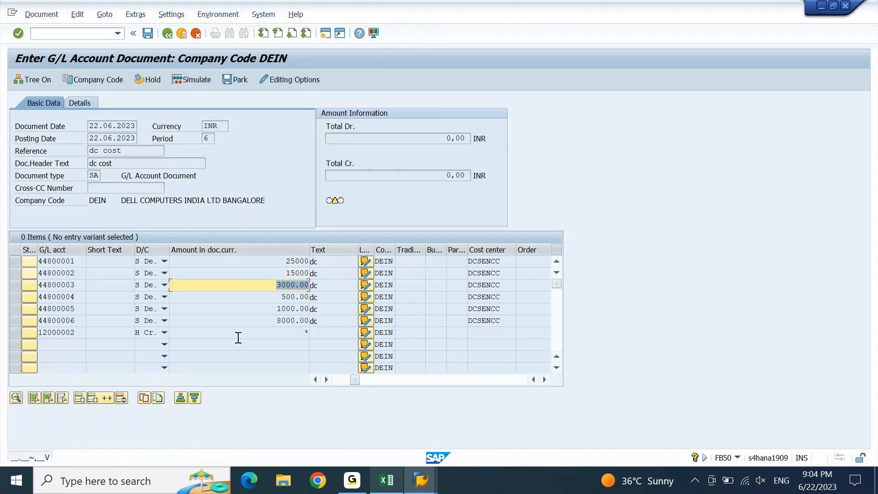
pyautogui.press('End')
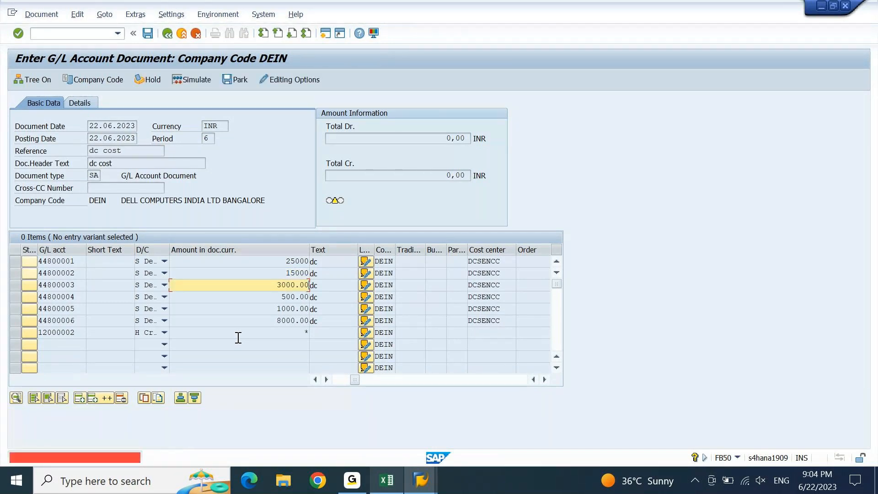
pyautogui.hotkey('shift', 'Left')
pyautogui.hotkey('shift', 'Left')
pyautogui.hotkey('shift', 'Left')
pyautogui.press('Delete')
pyautogui.press('Return')
# Remove the decimals from 500, 1000 and 8000, balancing the document at 52,500
pyautogui.press('End')
pyautogui.hotkey('shift', 'Left')
pyautogui.hotkey('shift', 'Left')
pyautogui.hotkey('shift', 'Left')
pyautogui.press('Delete')
pyautogui.press('Return')
pyautogui.press('End')
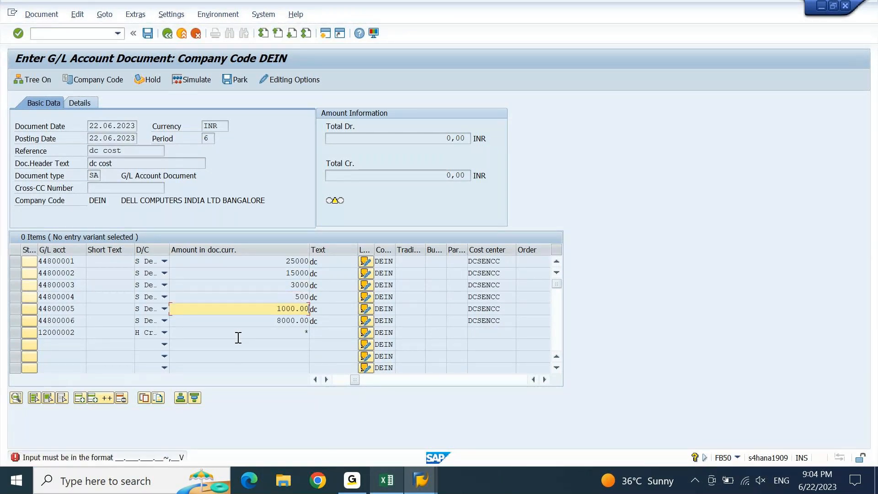
pyautogui.hotkey('shift', 'Left')
pyautogui.hotkey('shift', 'Left')
pyautogui.hotkey('shift', 'Left')
pyautogui.press('Delete')
pyautogui.press('Return')
pyautogui.press('End')
pyautogui.hotkey('shift', 'Left')
pyautogui.hotkey('shift', 'Left')
pyautogui.hotkey('shift', 'Left')
pyautogui.press('Delete')
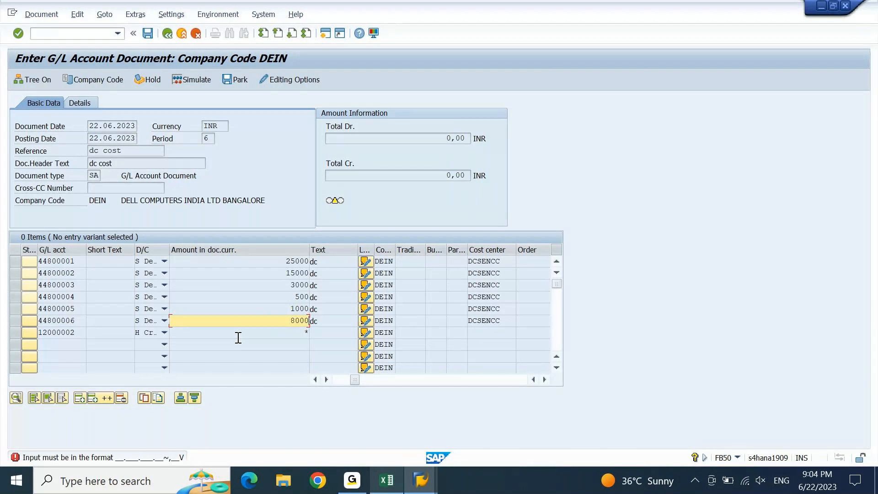
pyautogui.press('Return')
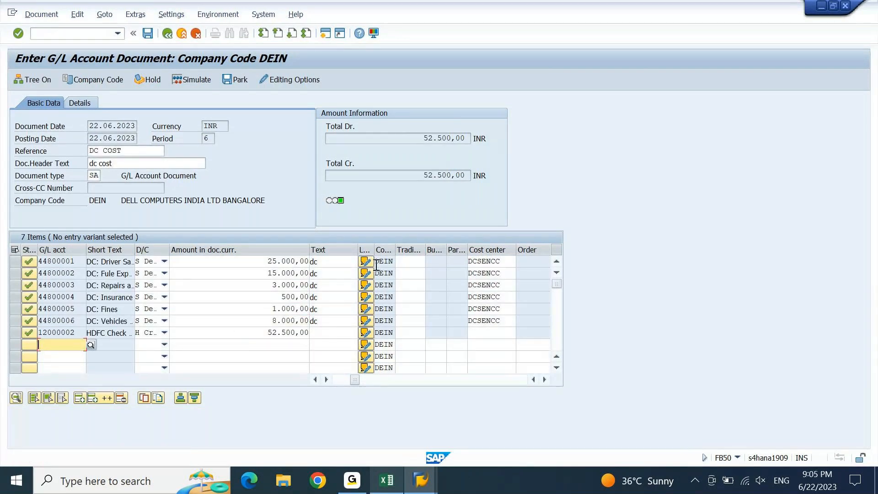
pyautogui.moveTo(427, 144); pyautogui.dragTo(463, 138)
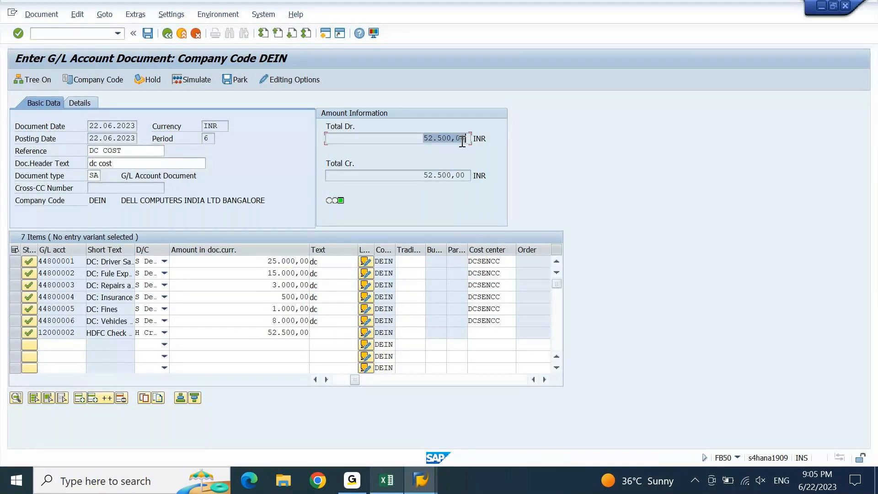
pyautogui.moveTo(423, 175); pyautogui.dragTo(484, 175)
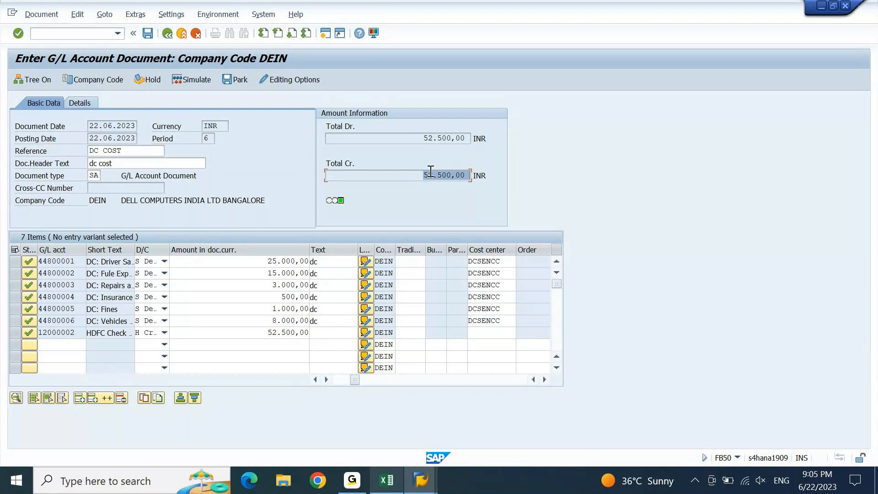
pyautogui.click(148, 34)
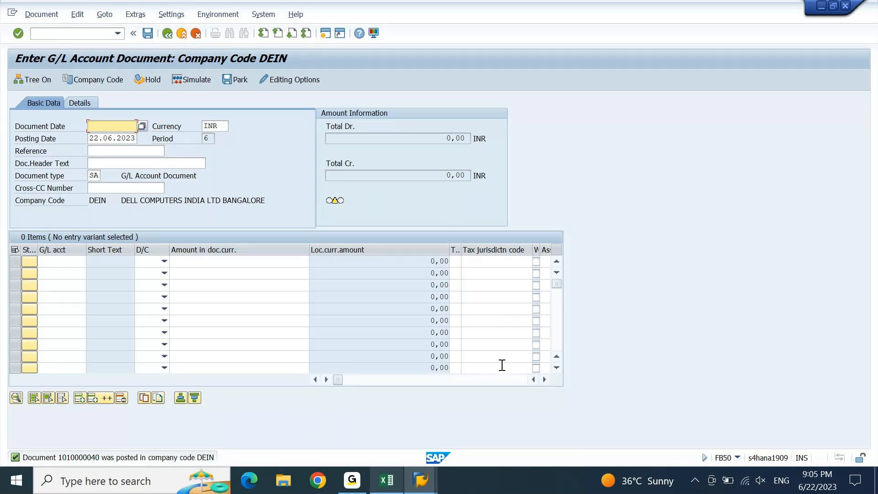
pyautogui.click(430, 488)
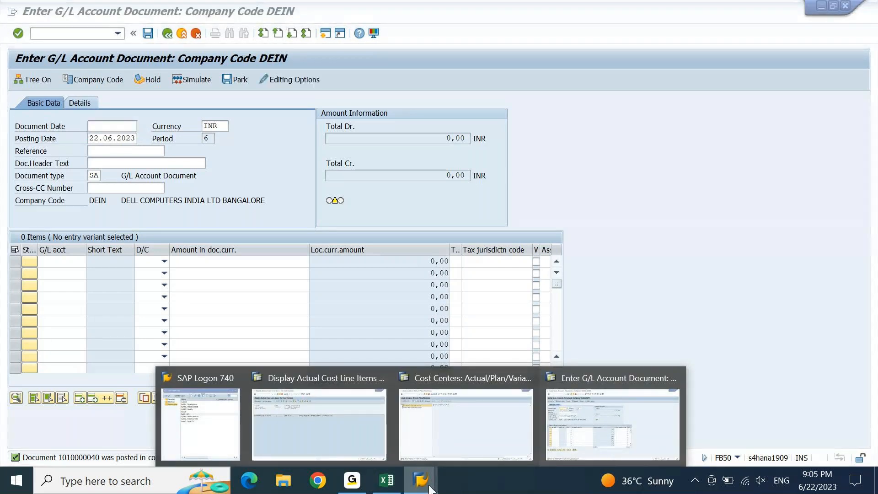
# Rerun the KSB1N line item report for cost center DCSENCC from its selection screen
pyautogui.click(320, 421)
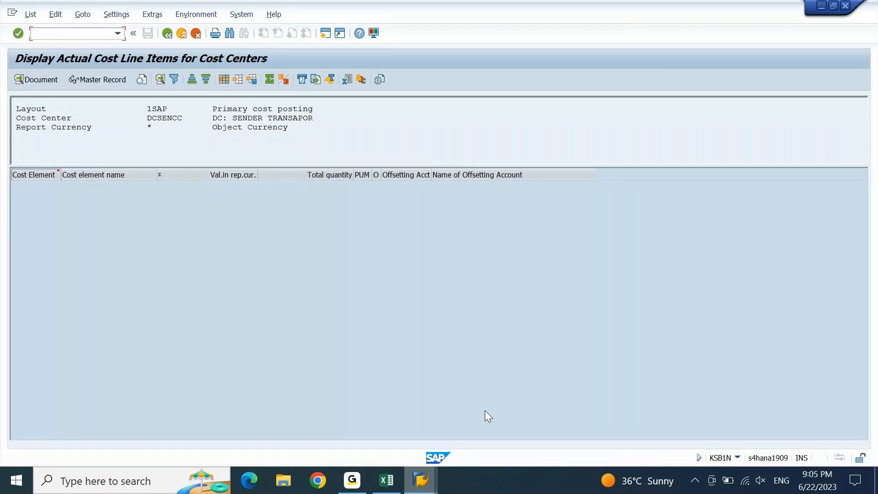
pyautogui.press('F3')
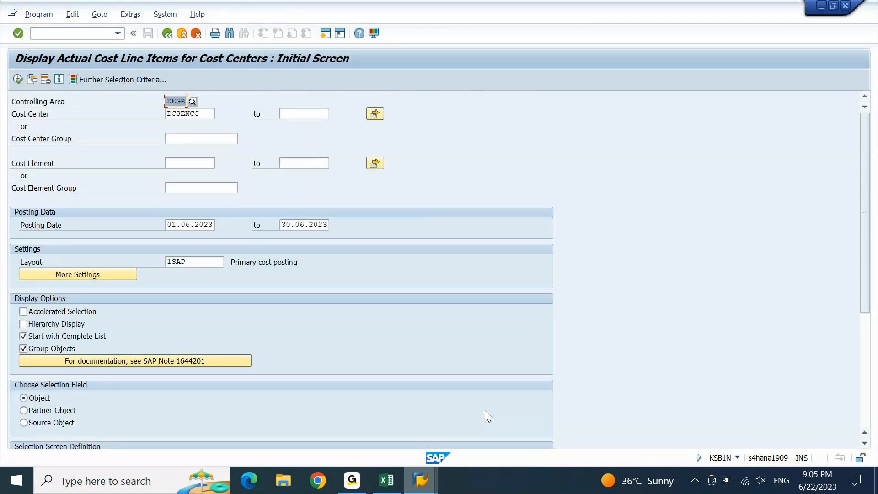
pyautogui.click(18, 80)
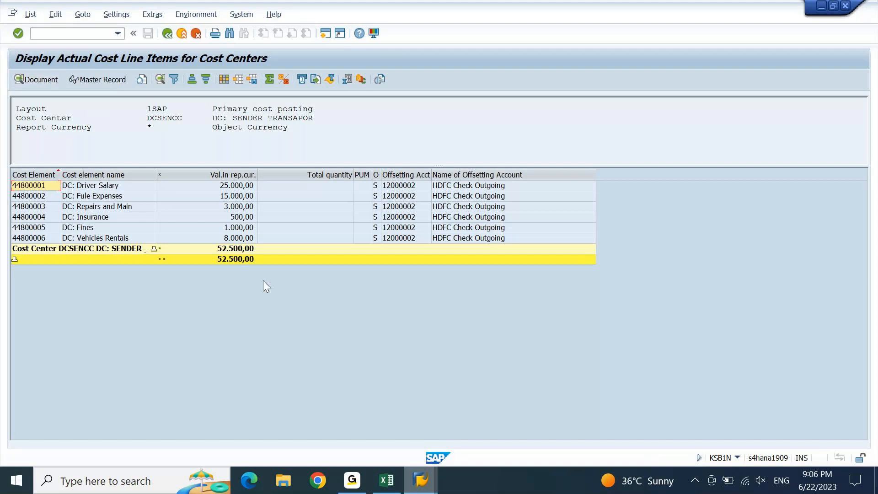
# Execute S_ALR_87013611 for DCSENCC, DEGR, period 6 2023, showing 52.500,00 actual costs
pyautogui.click(423, 489)
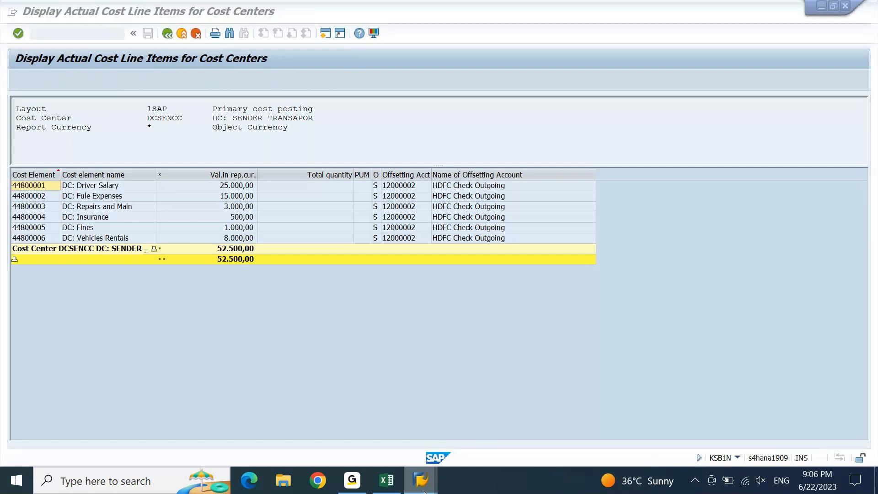
pyautogui.moveTo(424, 492)
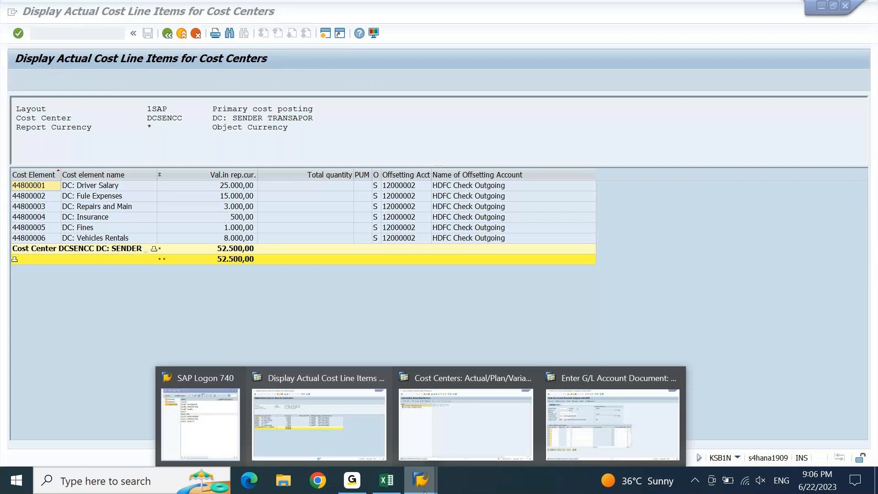
pyautogui.click(499, 433)
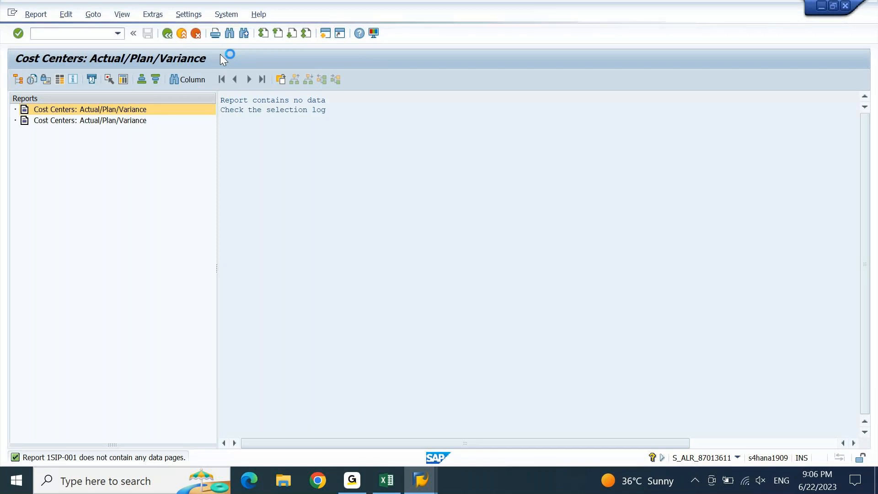
pyautogui.moveTo(352, 477)
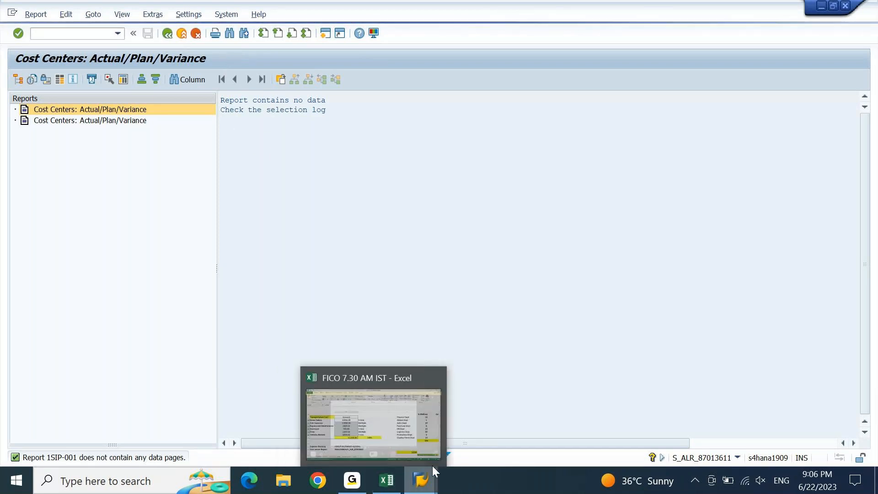
pyautogui.moveTo(431, 468)
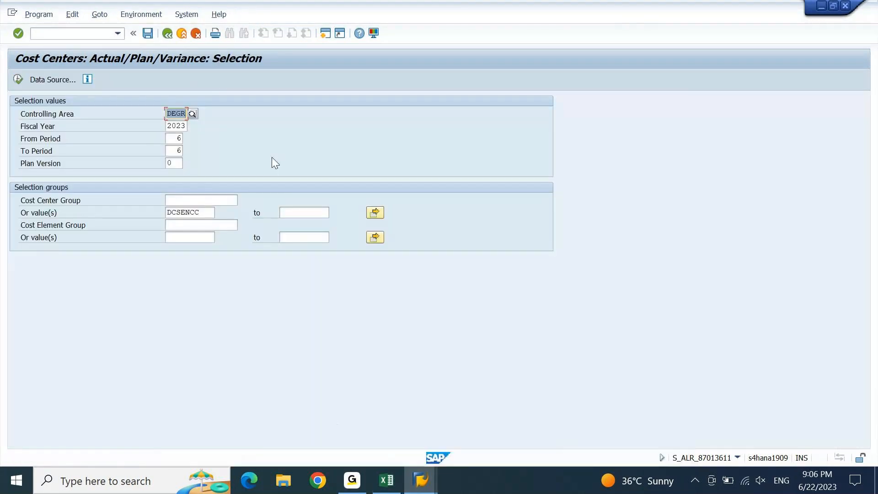
pyautogui.click(19, 79)
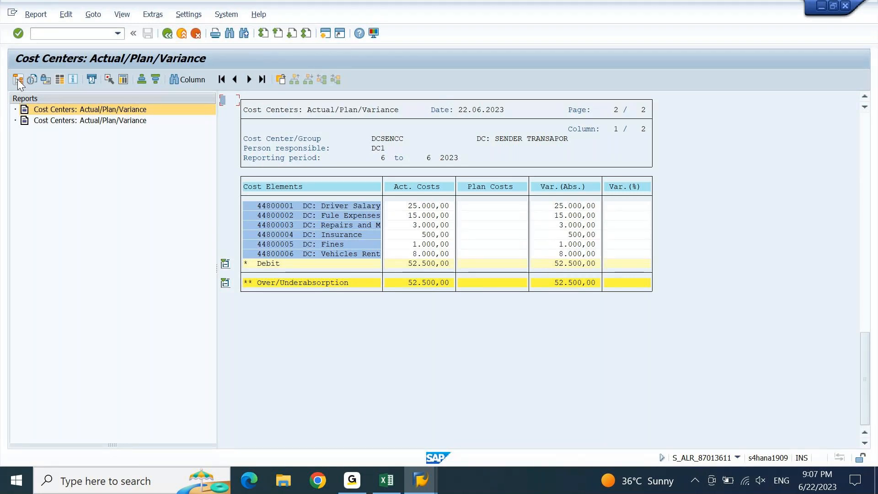
# In a new session, start S_ALR_87013611 with controlling area DEGR and periods 6 to 6
pyautogui.click(325, 33)
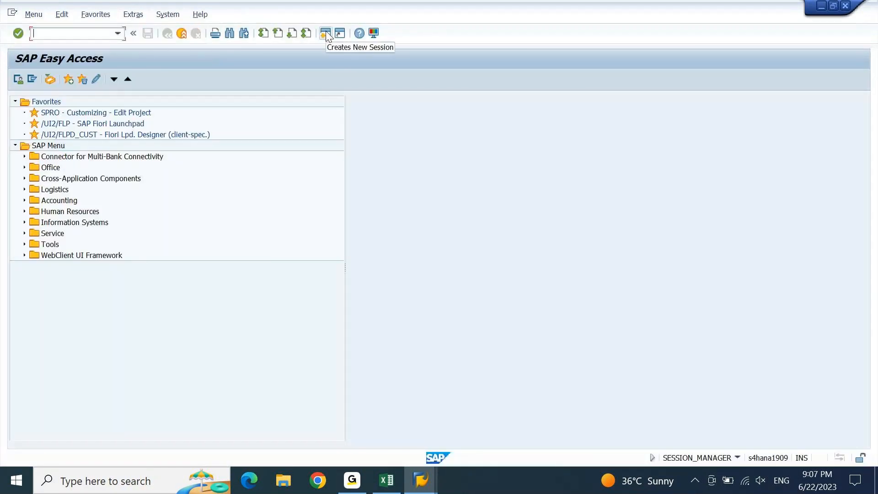
pyautogui.press('Down')
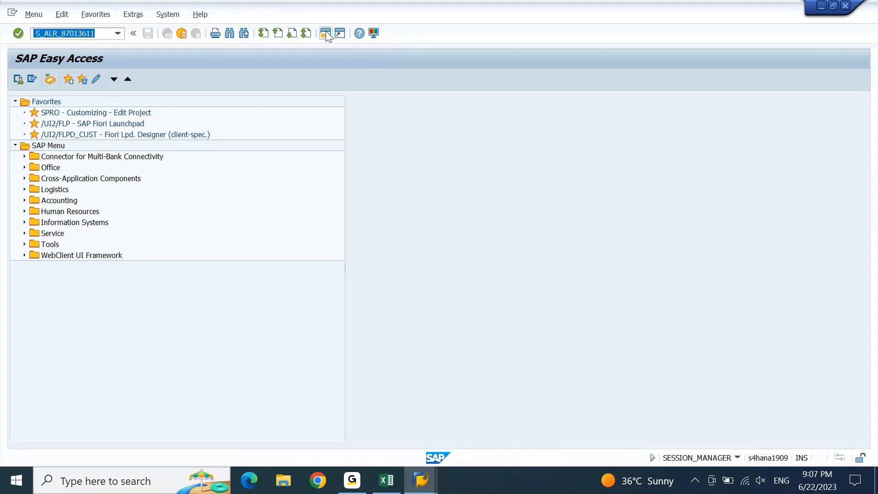
pyautogui.press('Return')
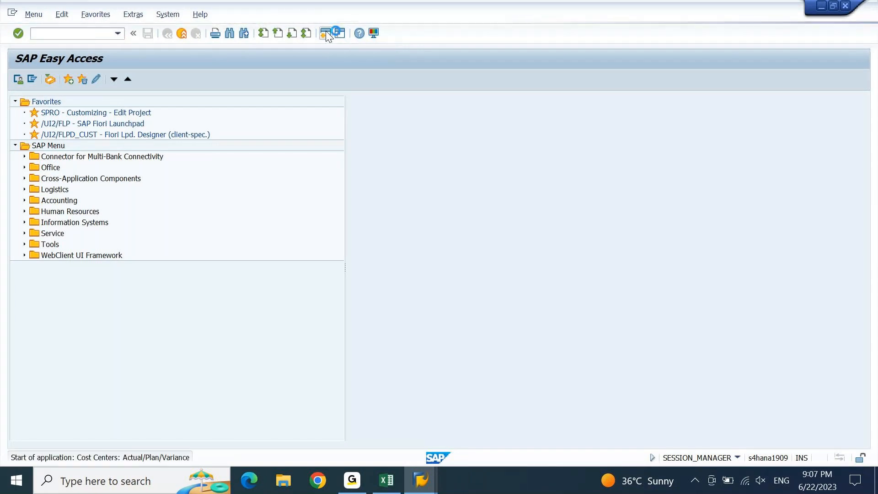
pyautogui.press('BackSpace')
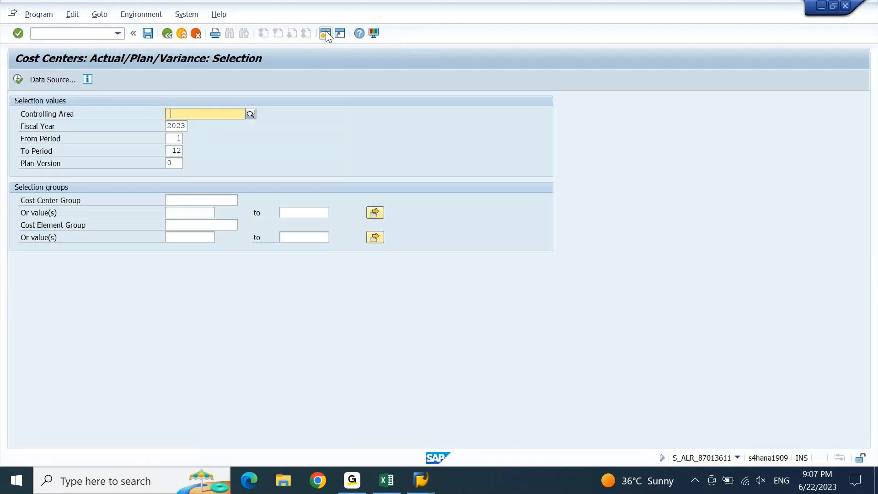
pyautogui.press('Down')
pyautogui.press('Return')
pyautogui.press('Tab')
pyautogui.press('Tab')
pyautogui.write('6')
pyautogui.press('Tab')
pyautogui.write('6')
pyautogui.press('Tab')
pyautogui.press('Tab')
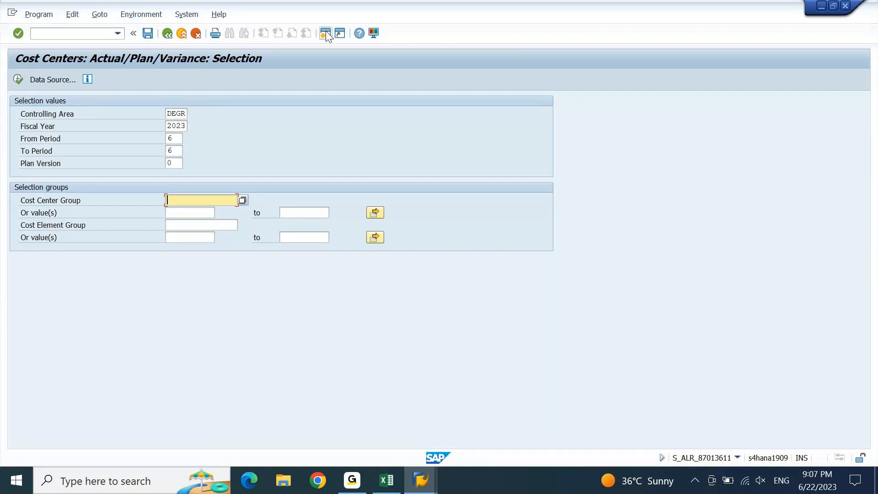
# Enter cost center group DCRECCC1 and execute the report, which returns no data
pyautogui.press('Tab')
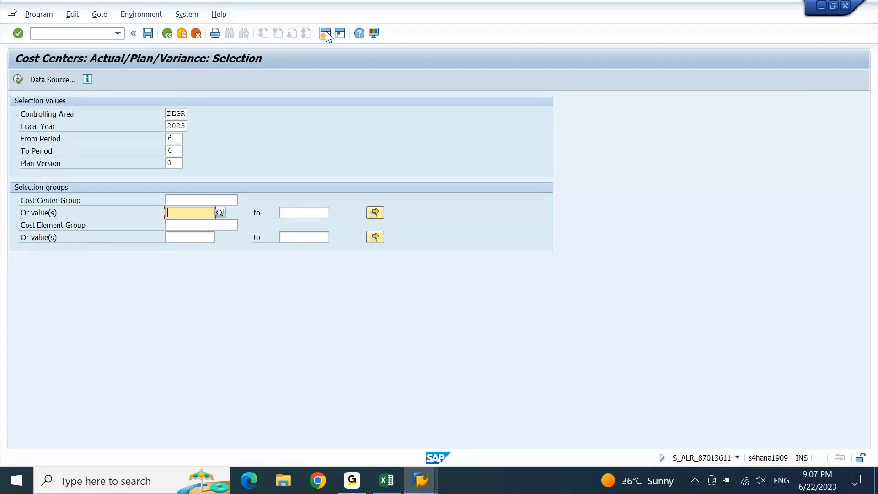
pyautogui.hotkey('shift', 'Tab')
pyautogui.write('dc')
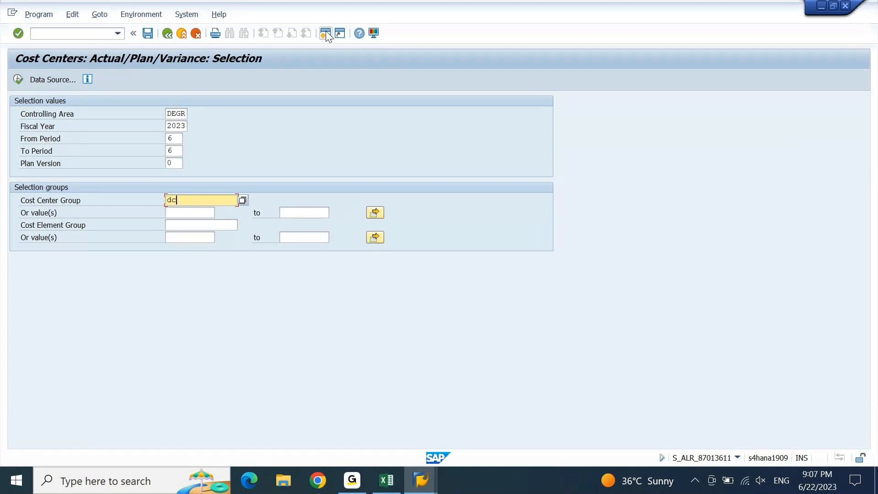
pyautogui.write('reccc1')
pyautogui.press('Return')
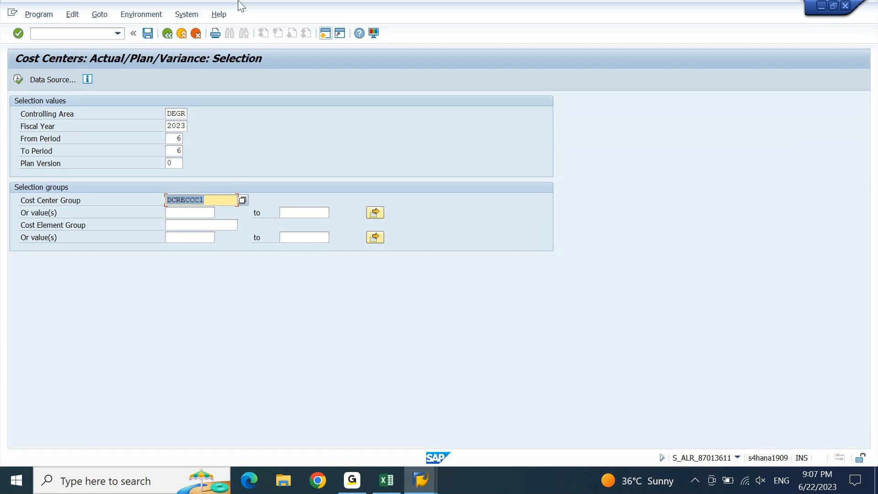
pyautogui.click(19, 80)
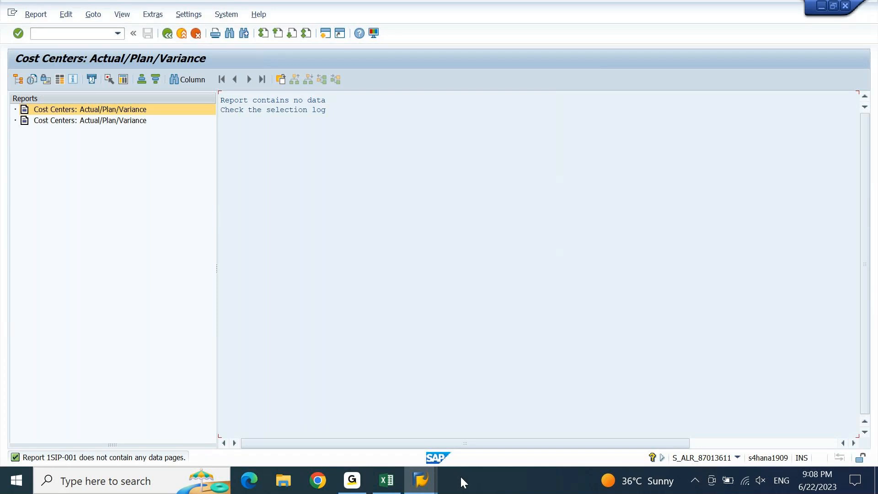
pyautogui.click(430, 484)
# Check the DCSENCC report's 52.500,00 debit actual costs, then return to the FB50 document window
pyautogui.click(560, 426)
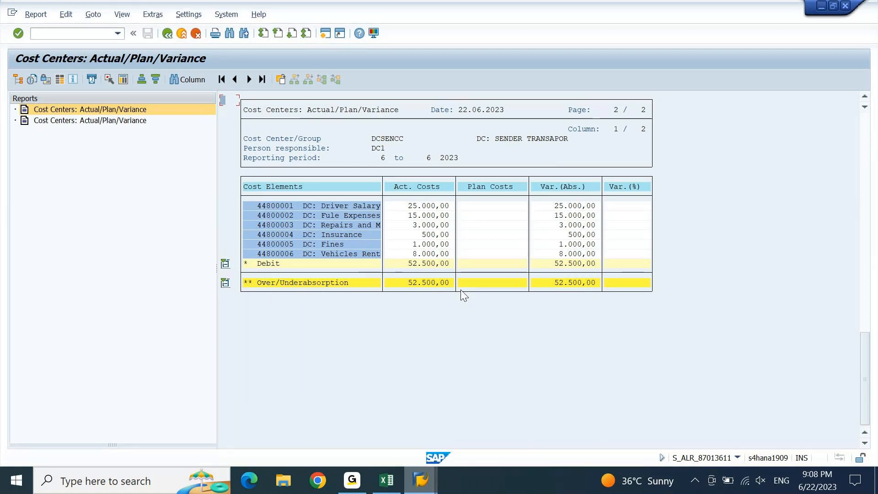
pyautogui.click(269, 264)
pyautogui.click(419, 264)
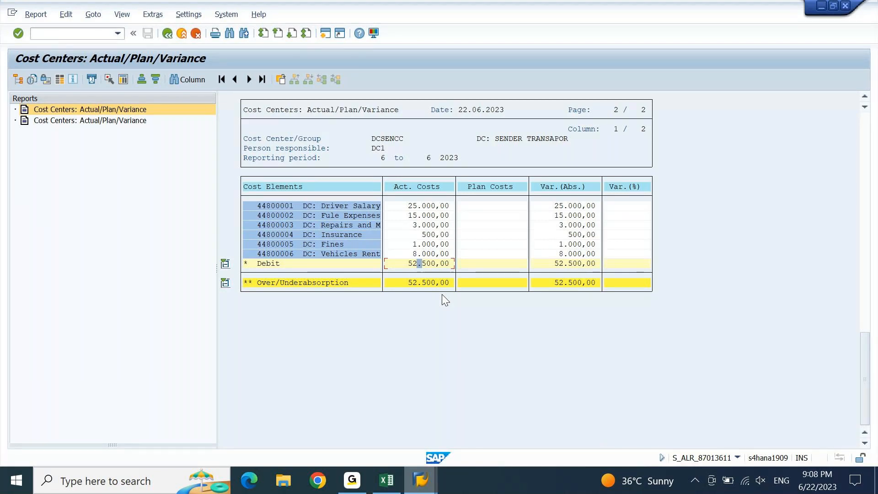
pyautogui.click(432, 487)
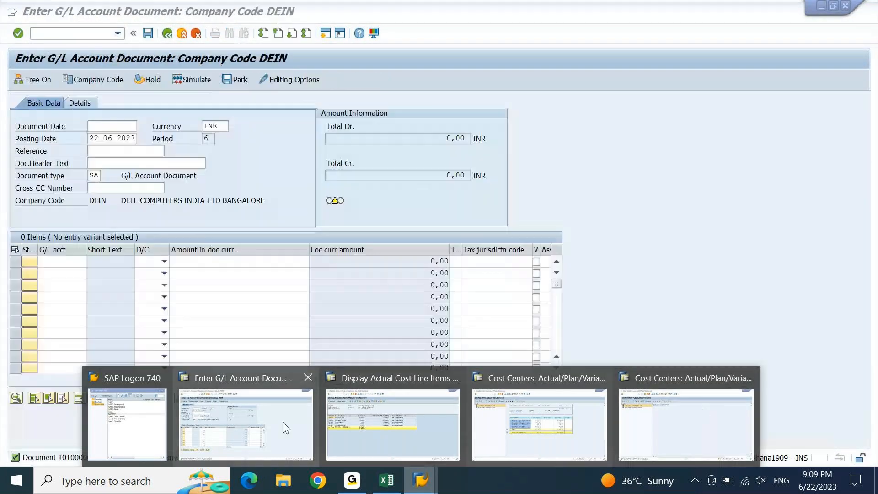
pyautogui.click(287, 428)
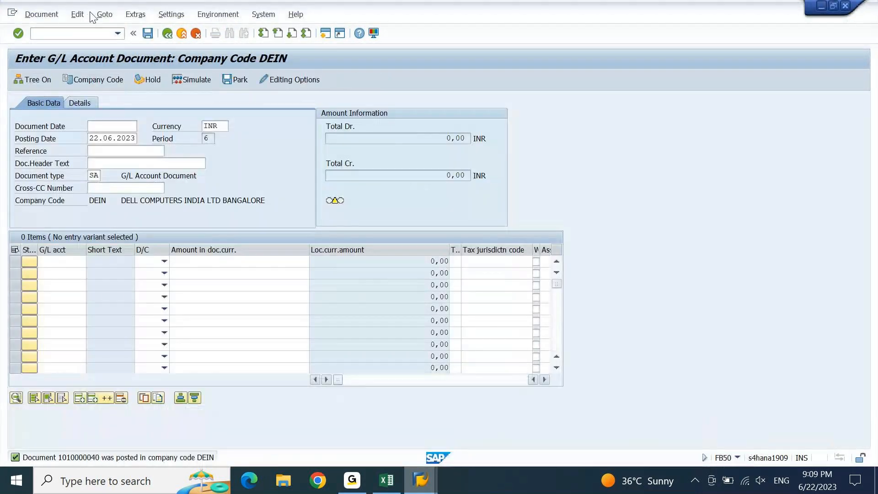
# Leave the G/L document entry with /n and start transaction KSV5 for DEGR
pyautogui.click(88, 35)
pyautogui.write('/n')
pyautogui.press('Return')
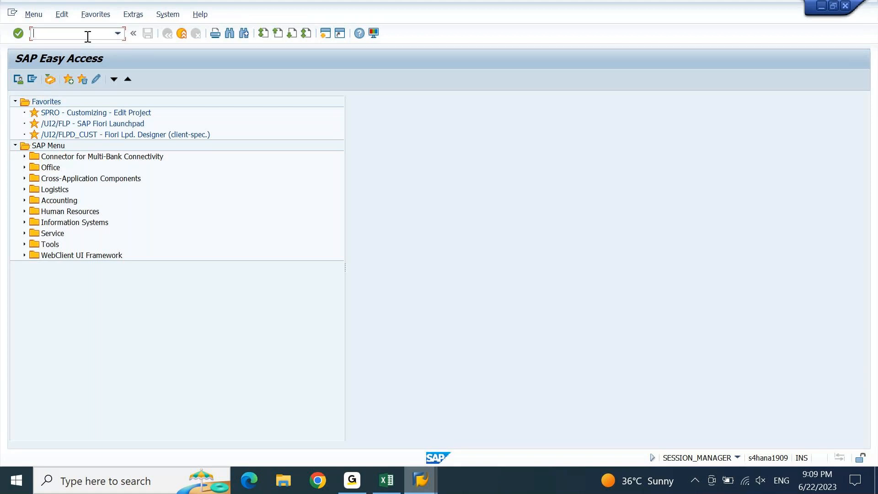
pyautogui.write('5')
pyautogui.write('k')
pyautogui.write('sv')
pyautogui.press('Return')
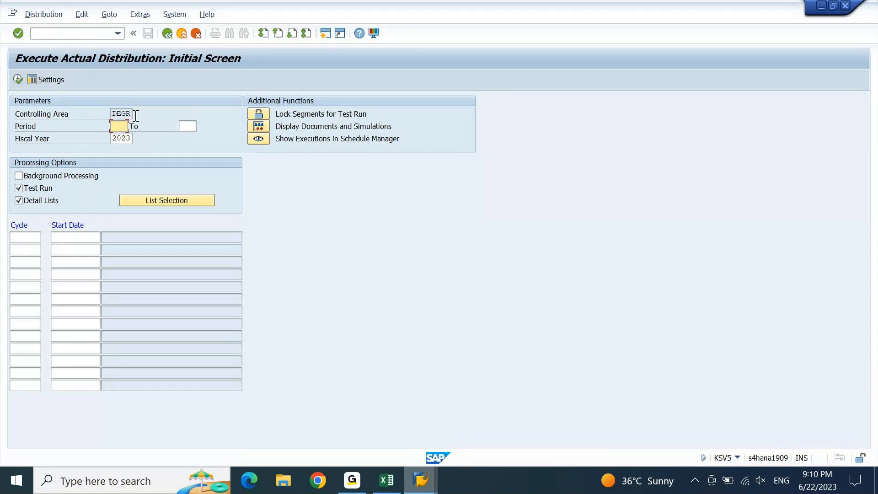
# Confirm controlling area DEGR and set the period range to 6 through 6
pyautogui.moveTo(113, 113); pyautogui.dragTo(138, 114)
pyautogui.click(143, 16)
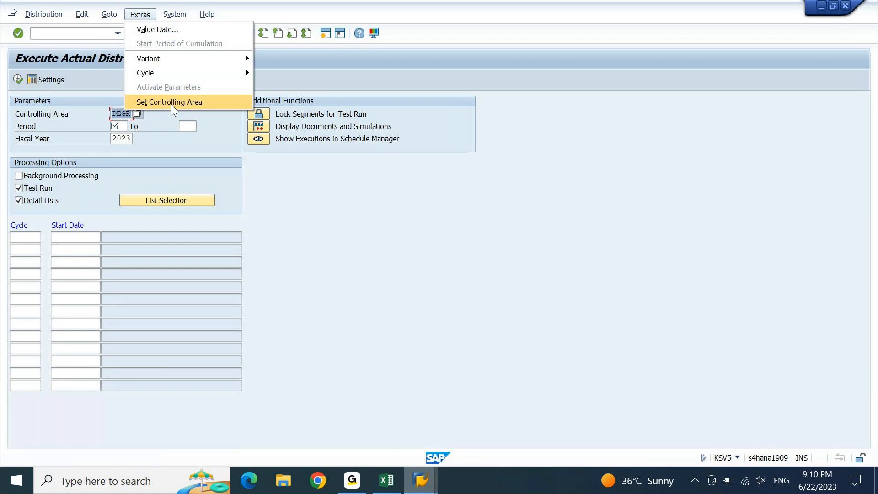
pyautogui.click(218, 196)
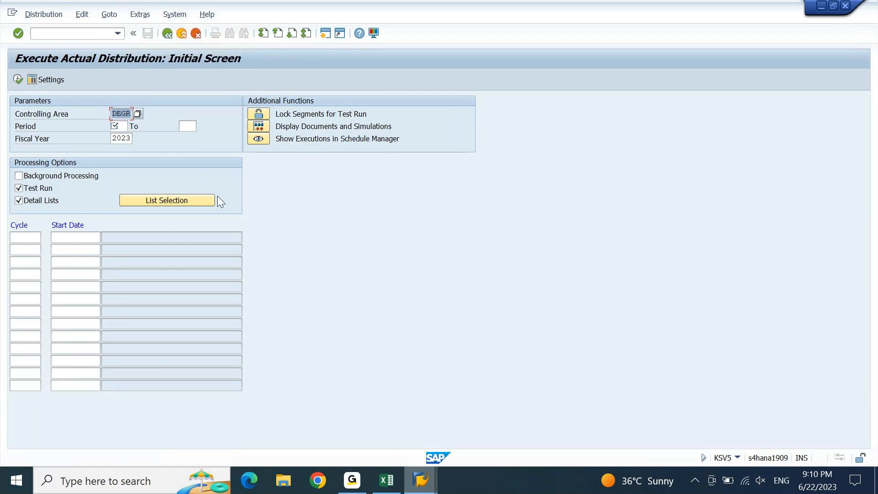
pyautogui.click(126, 124)
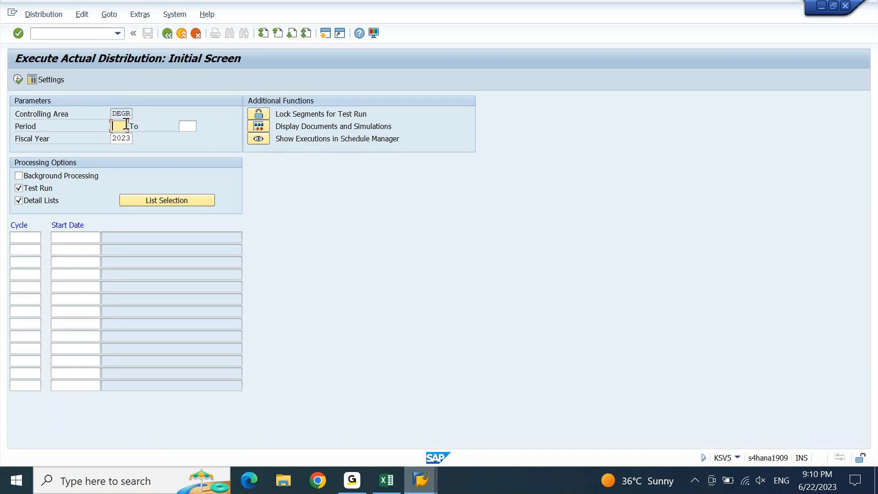
pyautogui.write('6')
pyautogui.press('Tab')
pyautogui.write('6')
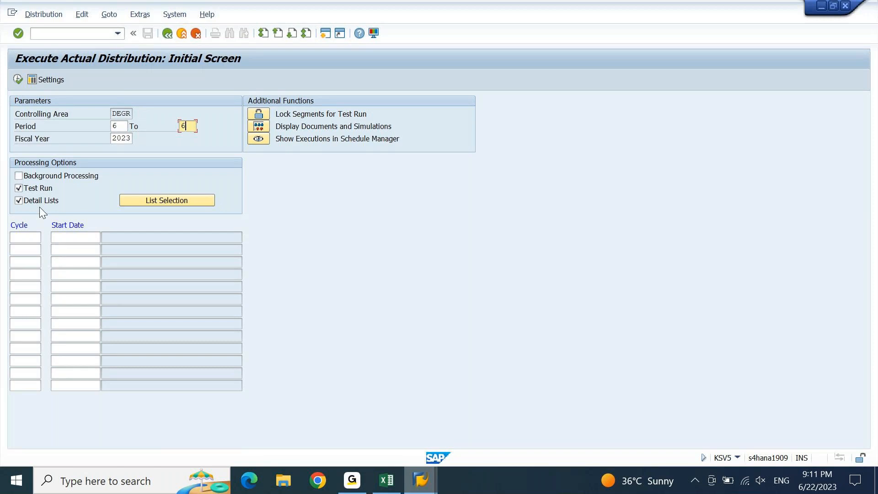
# Select cycle DC001 via F4 and execute the distribution test run
pyautogui.click(21, 238)
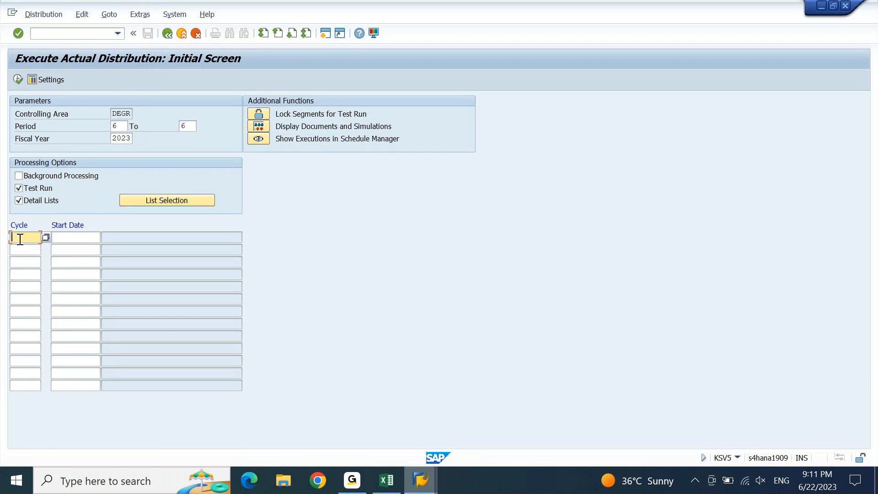
pyautogui.press('F4')
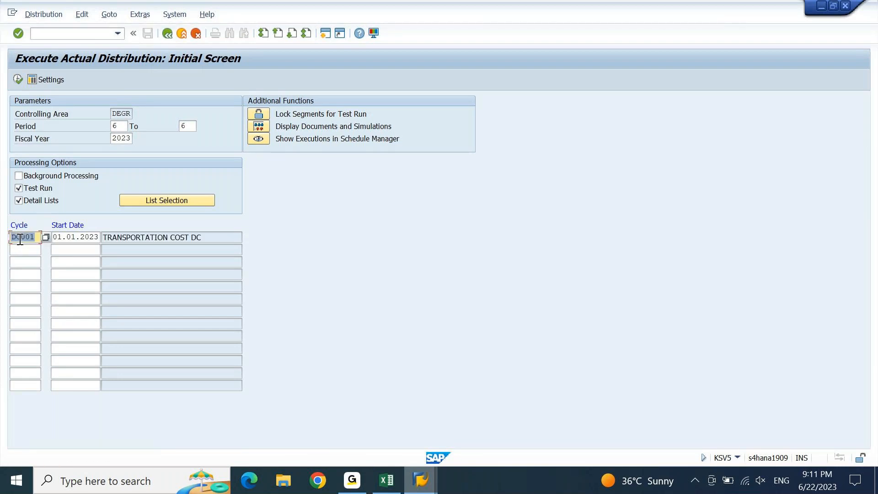
pyautogui.click(133, 237)
pyautogui.press('F8')
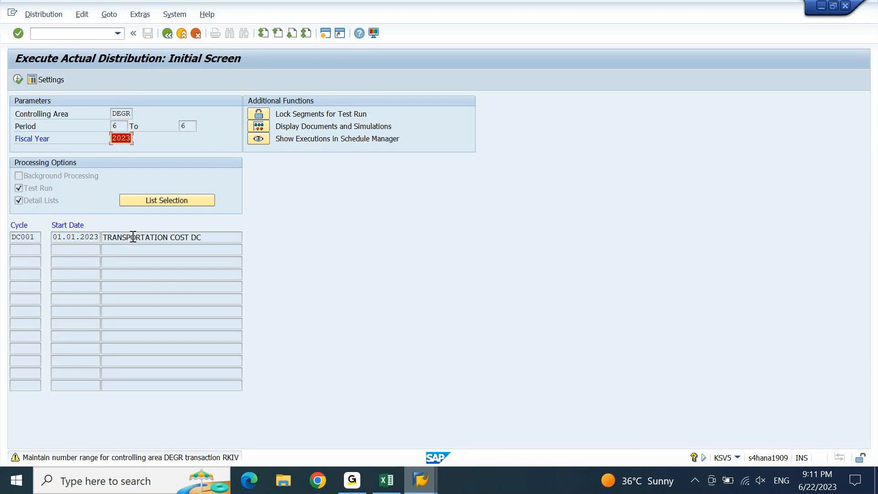
# Bring the DC001 test-run window, blocked by the RKIV number range warning, back to the front
pyautogui.click(358, 480)
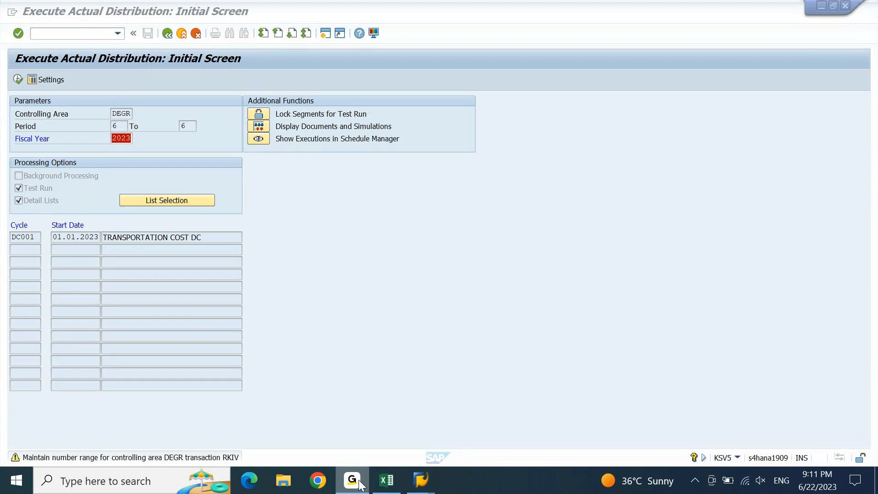
pyautogui.click(359, 482)
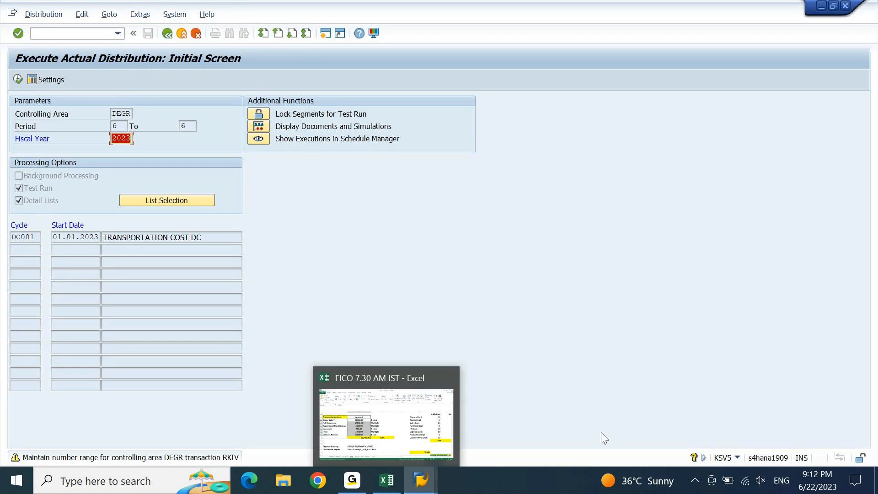
# Open a fresh session and start number range maintenance transaction KANK
pyautogui.moveTo(422, 482)
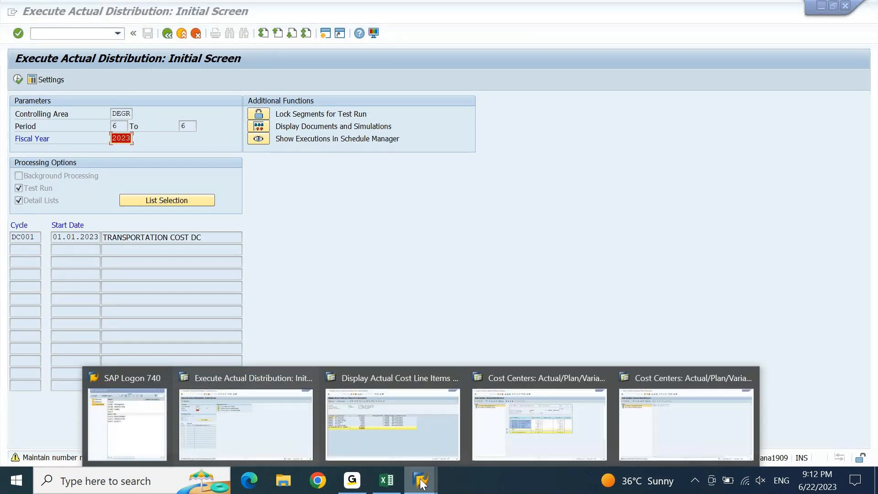
pyautogui.click(673, 438)
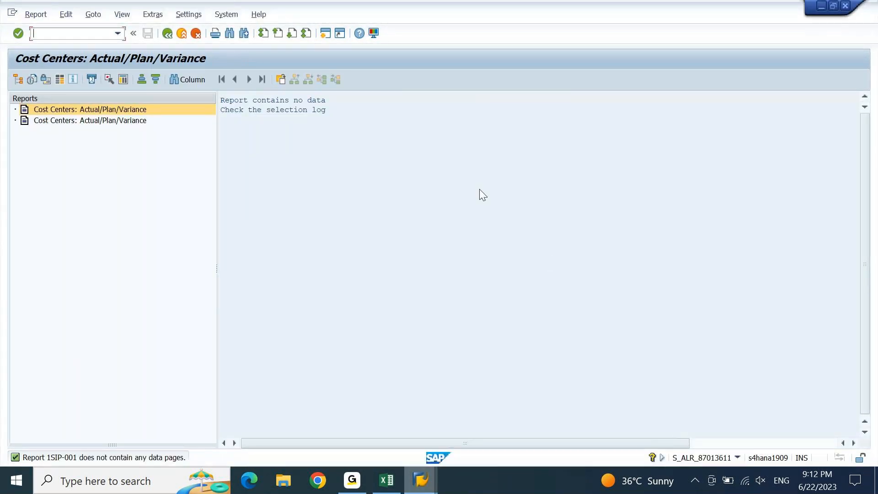
pyautogui.click(325, 38)
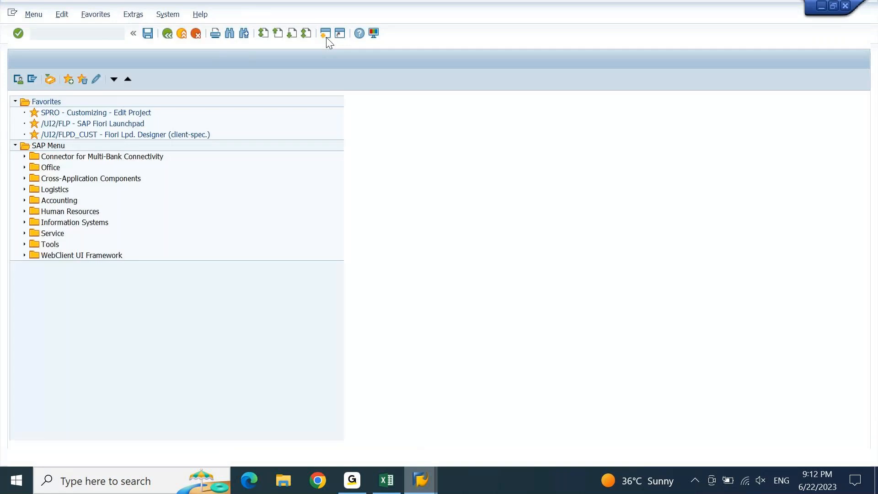
pyautogui.write('Ka')
pyautogui.press('BackSpace')
pyautogui.press('BackSpace')
pyautogui.write('KANK')
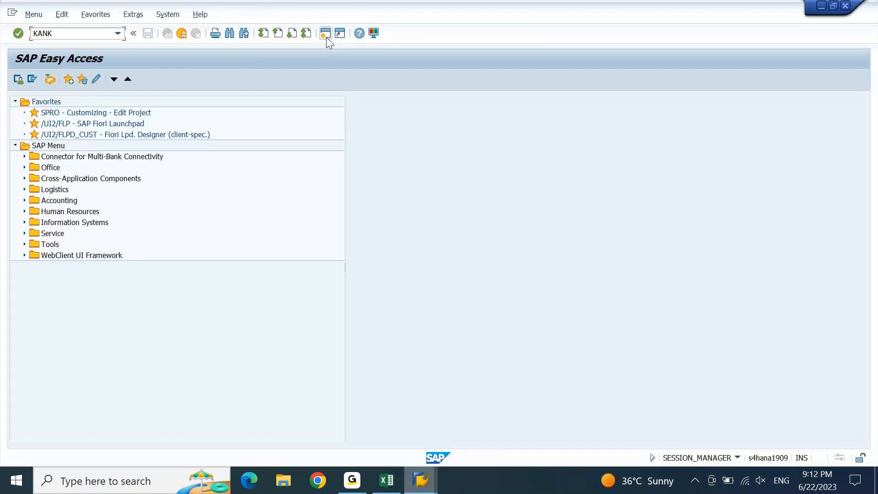
pyautogui.press('Return')
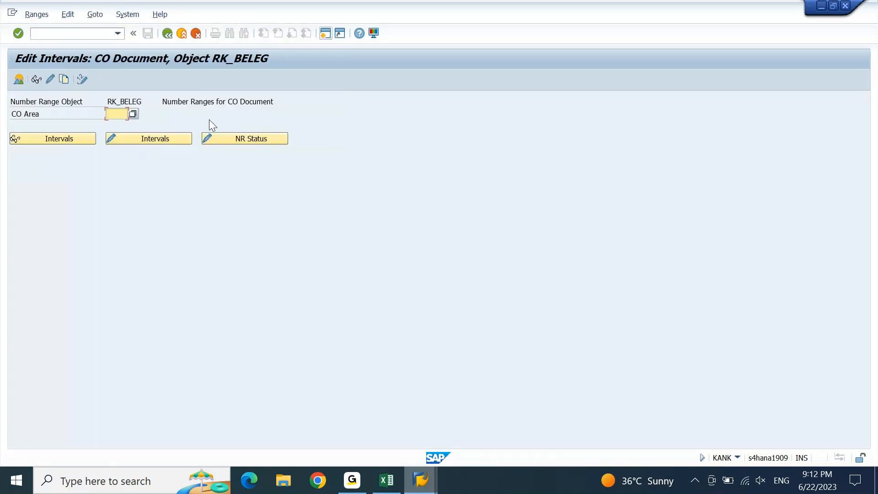
# For controlling area DEGR, try interval maintenance, dismiss the no-intervals message, and view the group overview
pyautogui.write('DEGR')
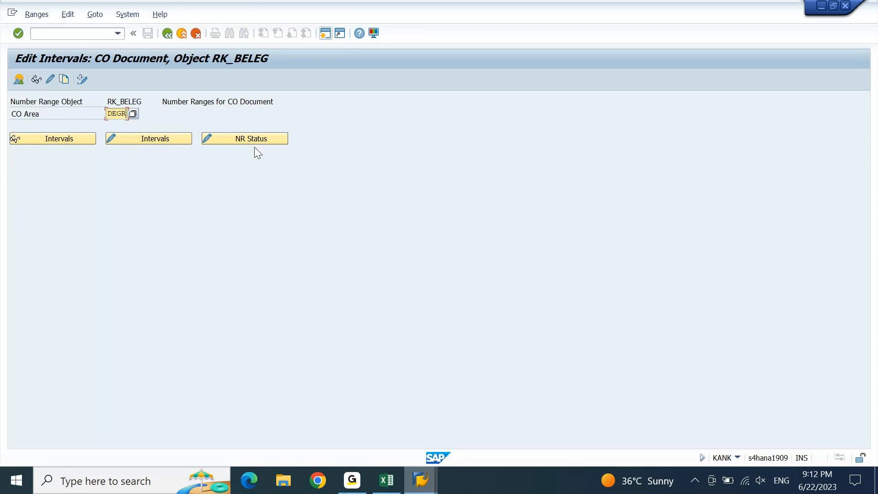
pyautogui.press('Return')
pyautogui.click(139, 140)
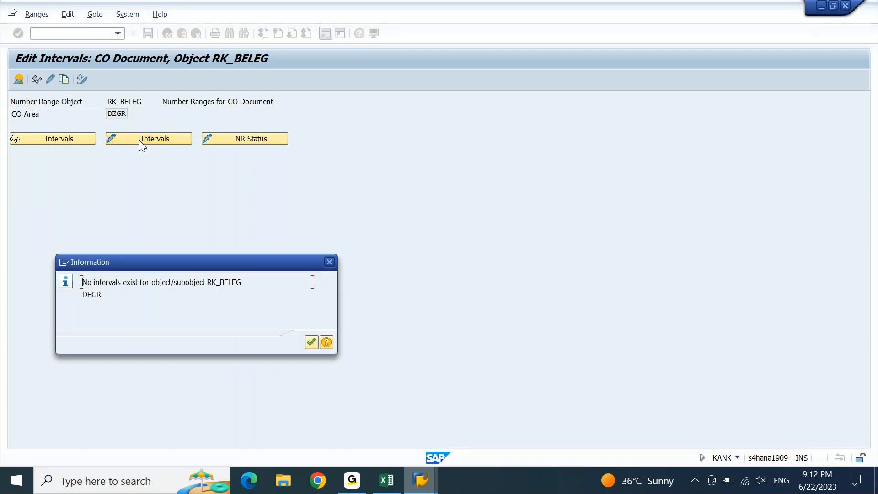
pyautogui.moveTo(241, 267); pyautogui.dragTo(400, 146)
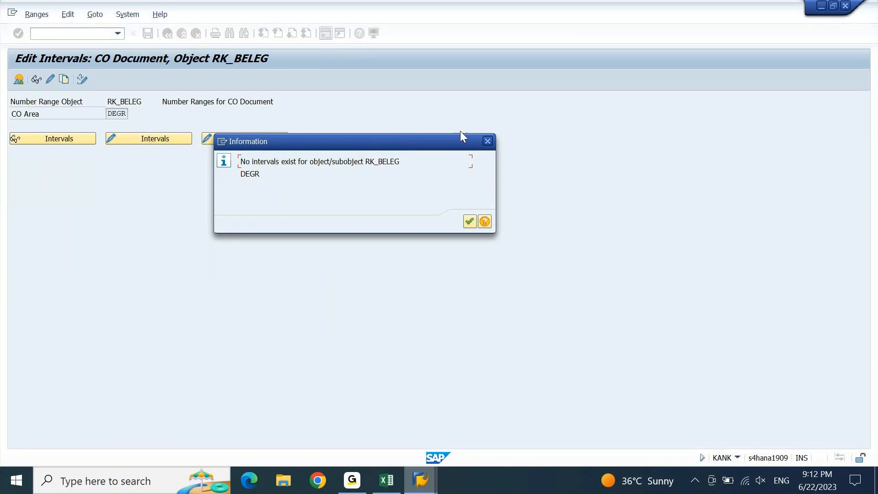
pyautogui.click(487, 141)
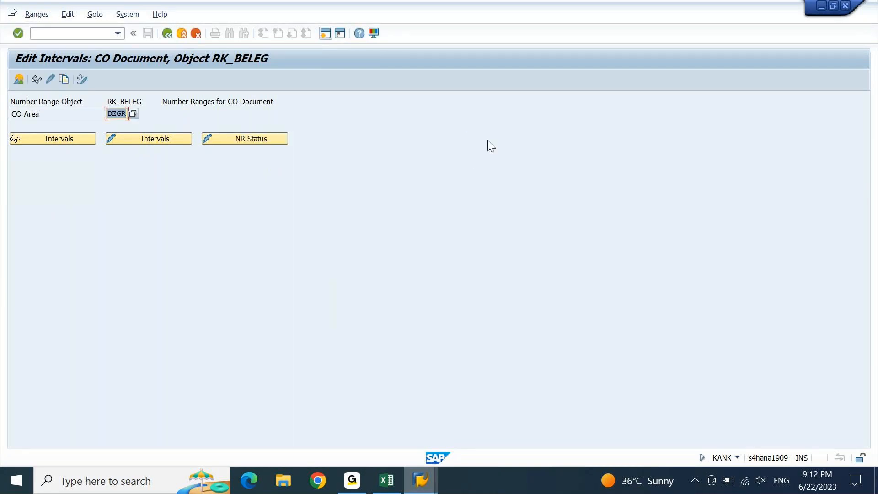
pyautogui.click(19, 78)
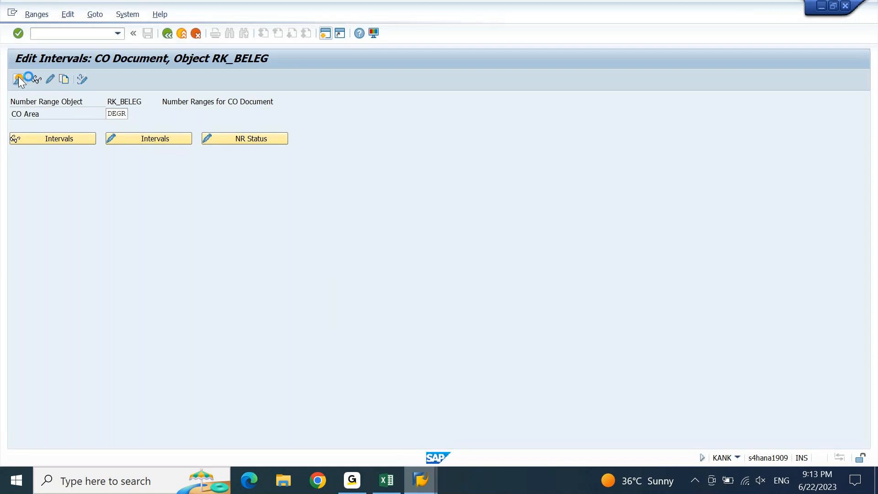
pyautogui.click(419, 481)
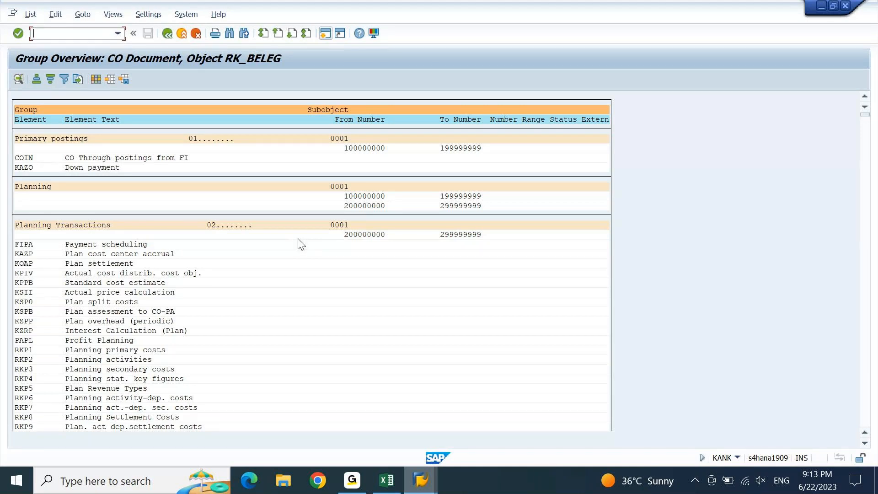
# Back out of the overview and review DEGR's non-assigned elements in group maintenance
pyautogui.press('F3')
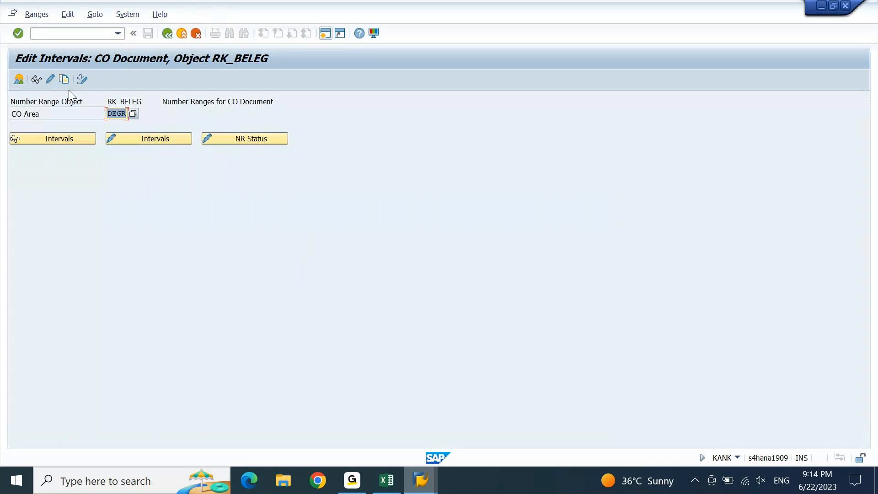
pyautogui.click(48, 79)
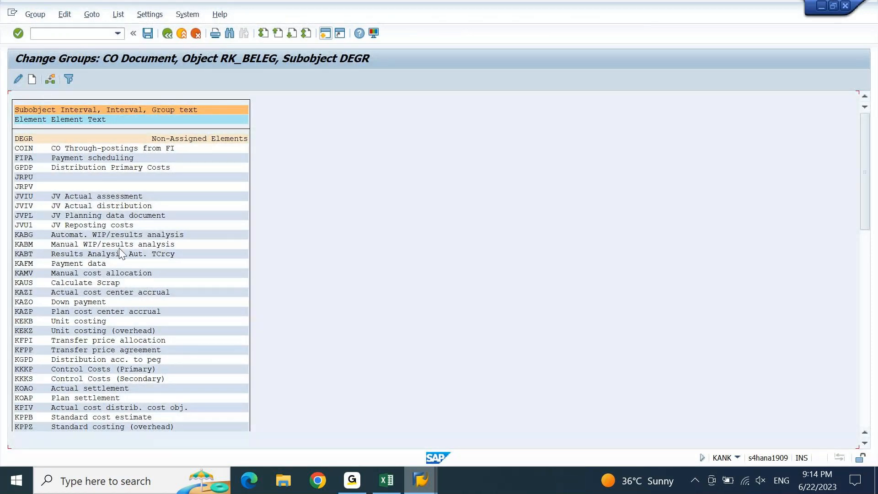
pyautogui.click(27, 139)
pyautogui.click(158, 138)
pyautogui.press('F3')
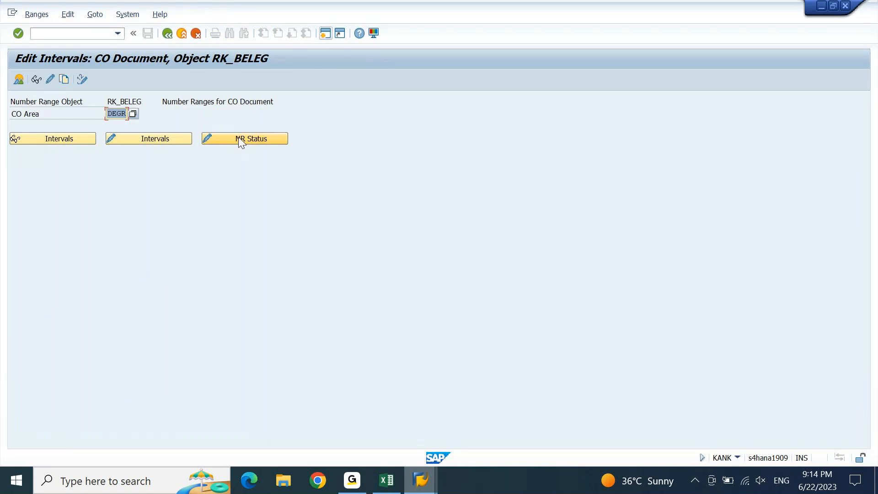
# Recheck DEGR intervals, dismiss the no-intervals message, view the group overview, and return
pyautogui.click(173, 140)
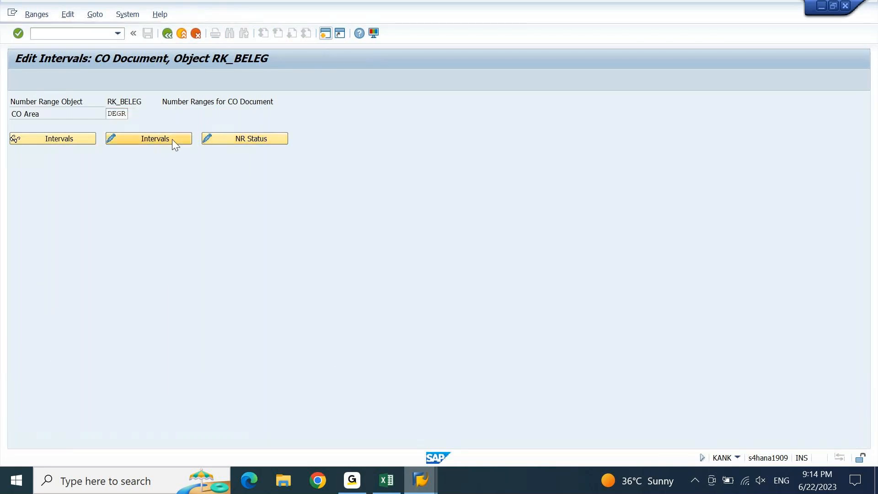
pyautogui.press('Return')
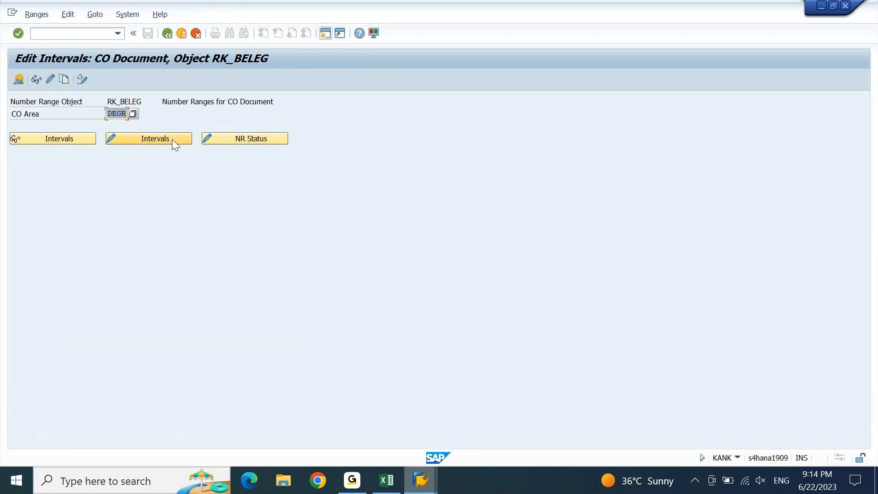
pyautogui.click(18, 81)
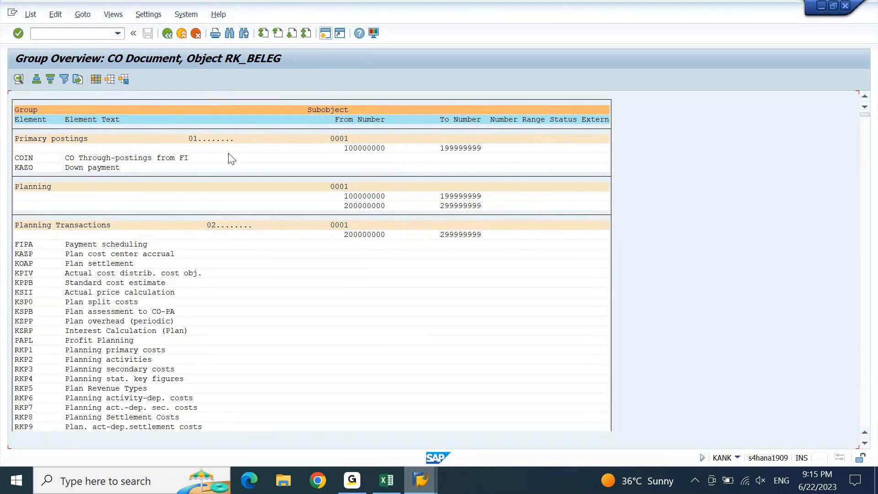
pyautogui.press('F3')
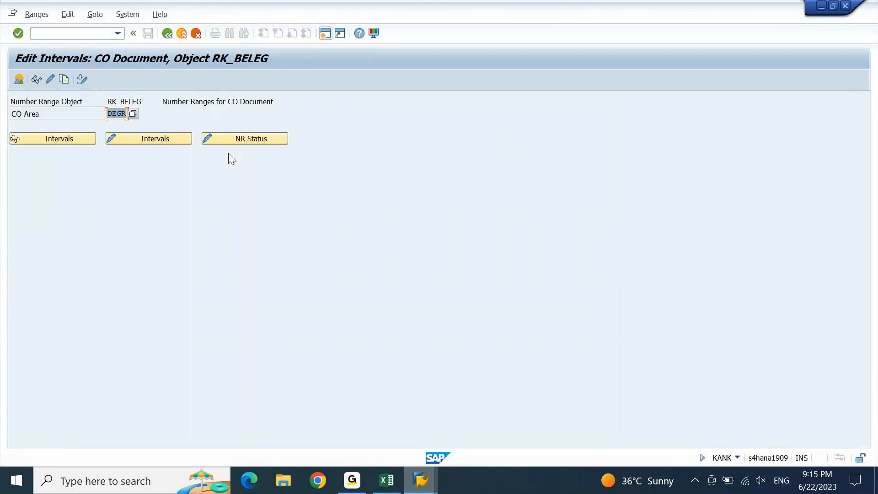
# Create a new number range group named DEGR PRIMARY POSTINGS
pyautogui.click(51, 81)
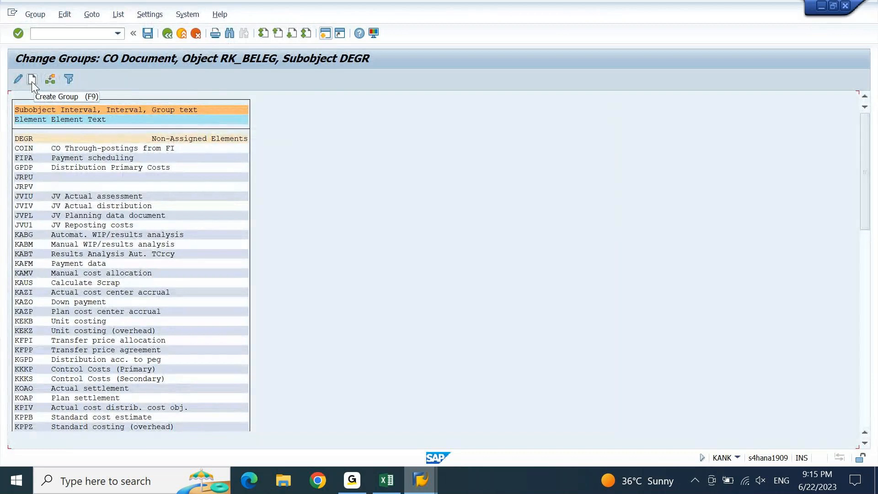
pyautogui.click(32, 80)
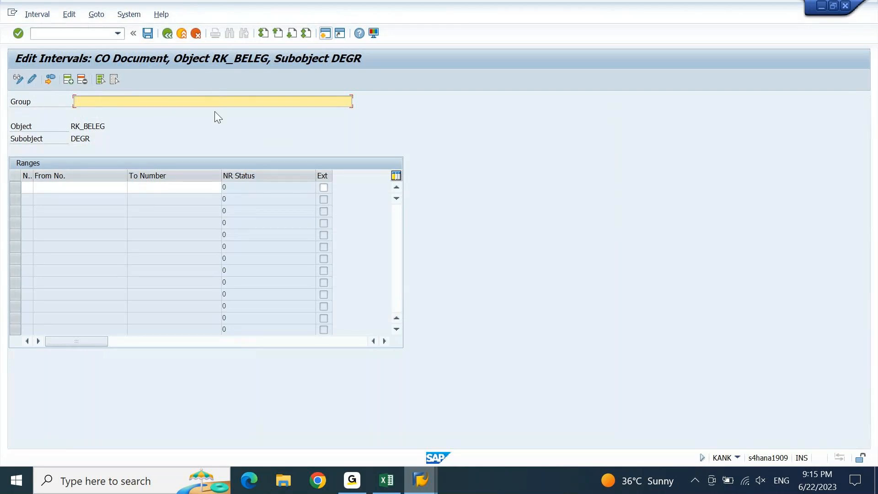
pyautogui.write('DEGR PRIMARY POSTINGS')
pyautogui.press('Return')
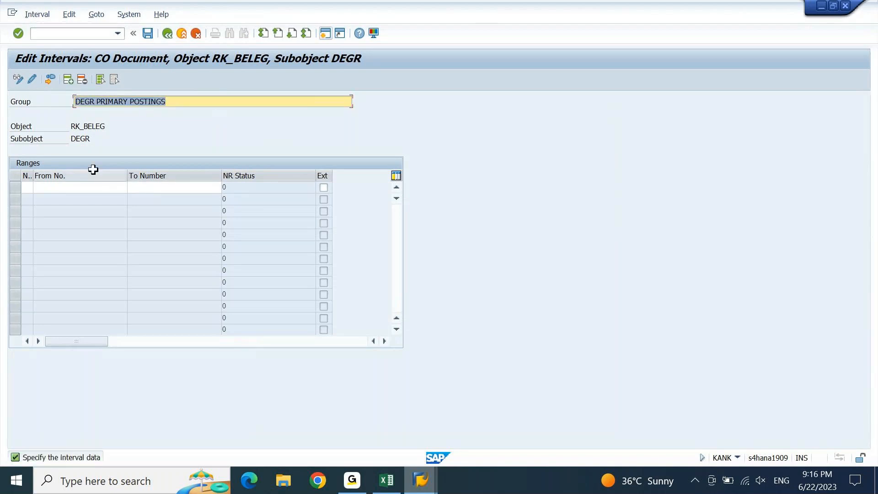
pyautogui.click(27, 187)
pyautogui.write('01')
pyautogui.press('Tab')
pyautogui.write('100')
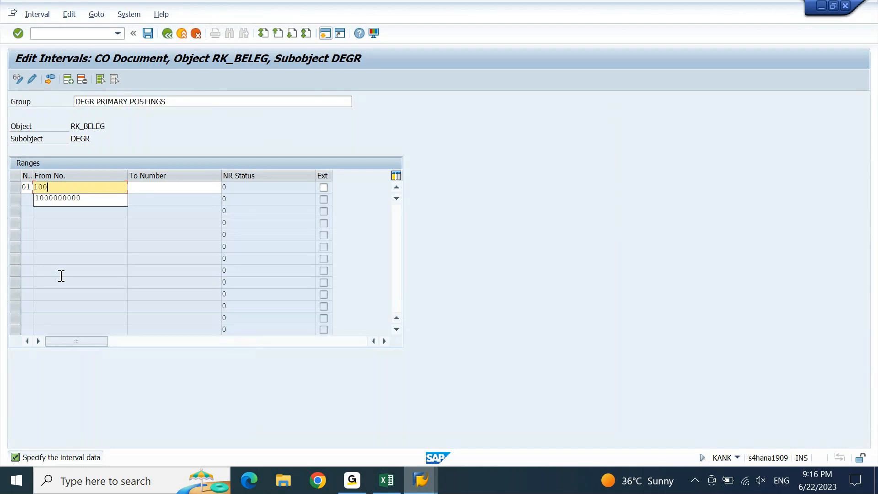
pyautogui.write('0000000')
pyautogui.press('Tab')
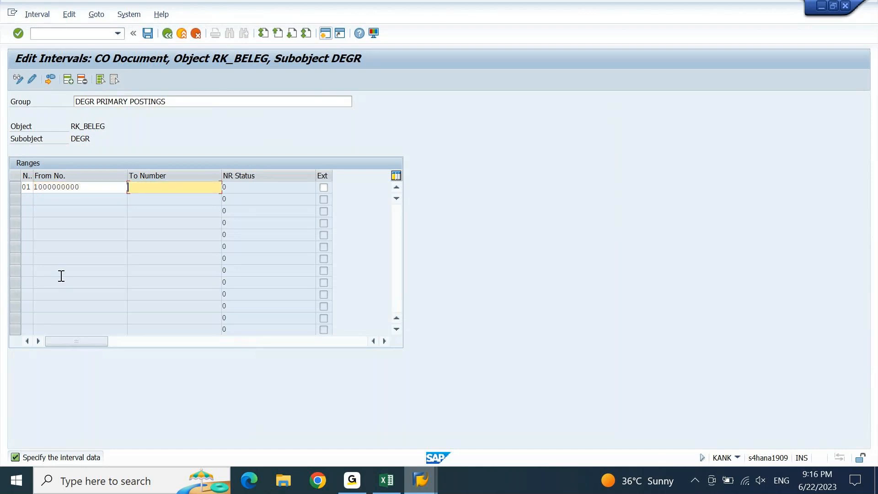
pyautogui.write('1999999999')
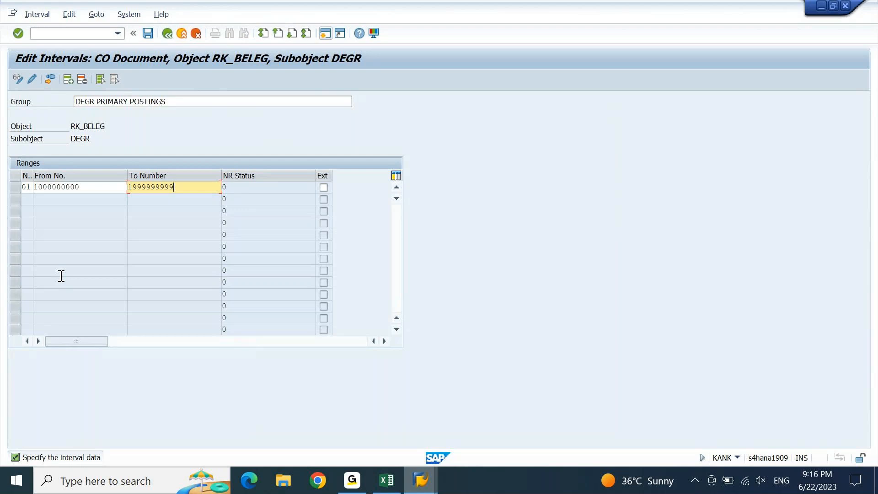
pyautogui.press('Return')
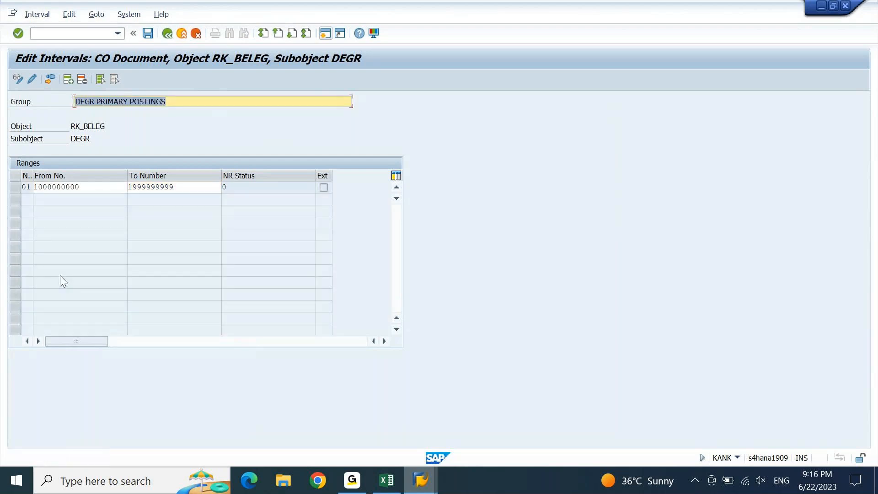
pyautogui.click(148, 33)
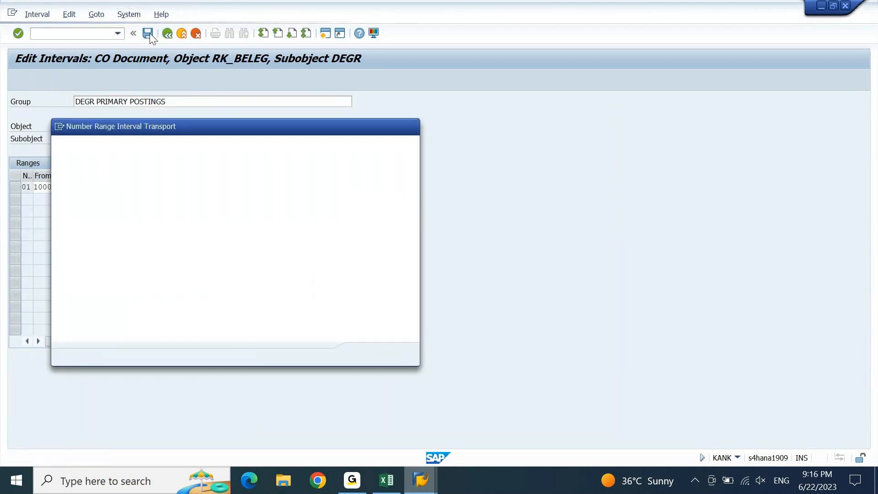
pyautogui.press('Return')
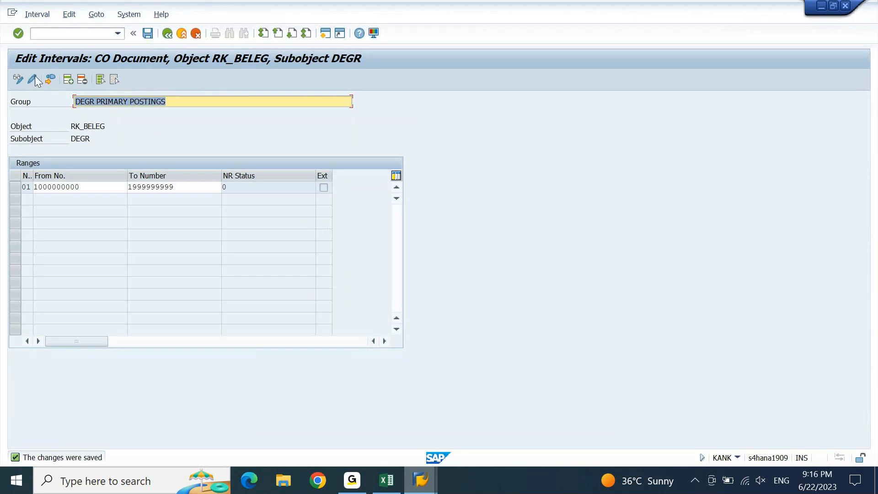
pyautogui.click(69, 80)
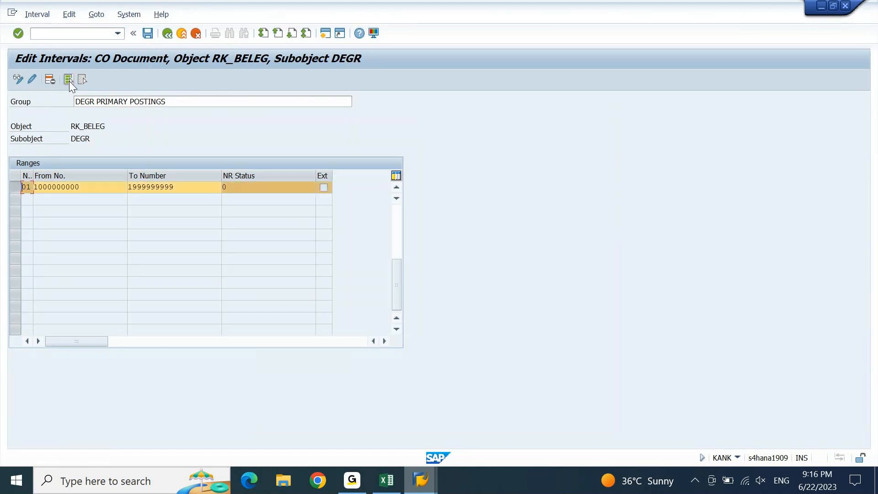
pyautogui.click(167, 34)
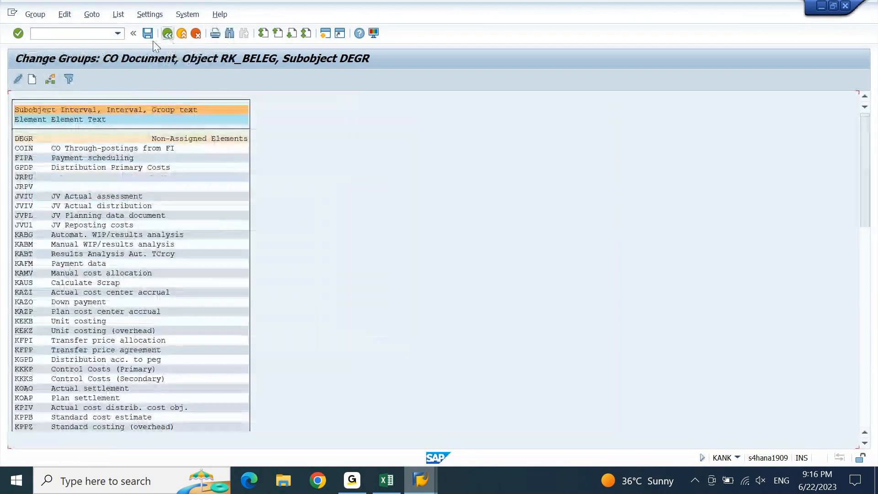
# Create a new number range group named DEGR SECONDARY POSTINGS
pyautogui.click(32, 79)
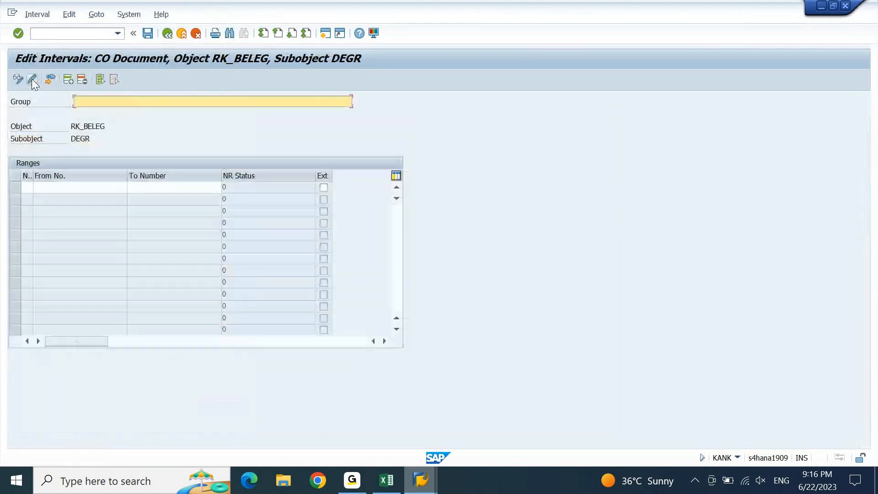
pyautogui.write('DEGR SECONDARY POSRI')
pyautogui.press('BackSpace')
pyautogui.press('BackSpace')
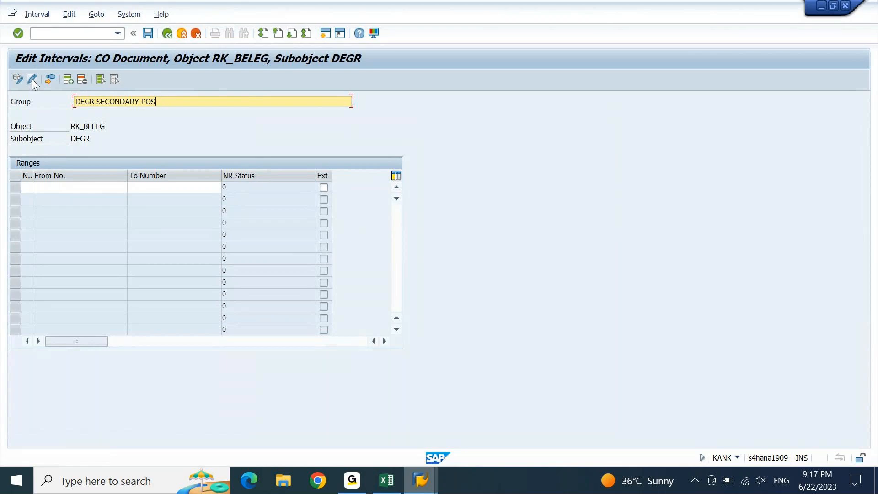
pyautogui.write('TINGS')
pyautogui.press('Return')
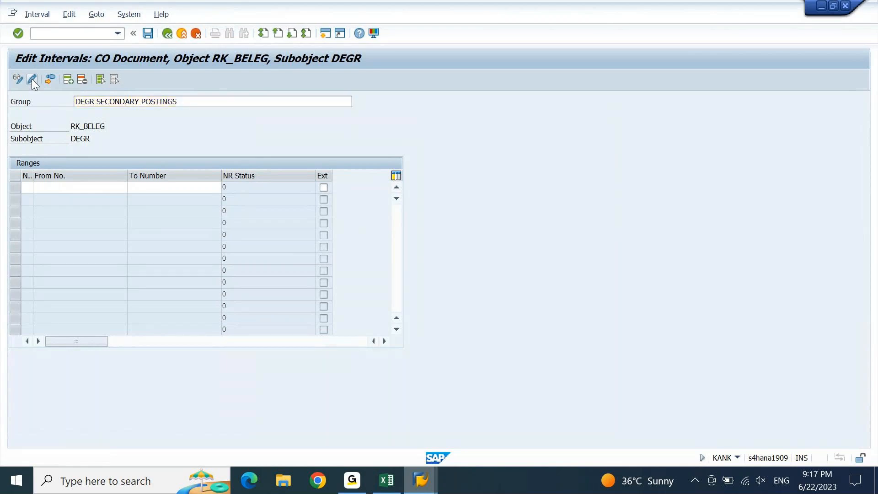
pyautogui.hotkey('shift', 'Tab')
pyautogui.write('02')
pyautogui.press('Tab')
pyautogui.write('20')
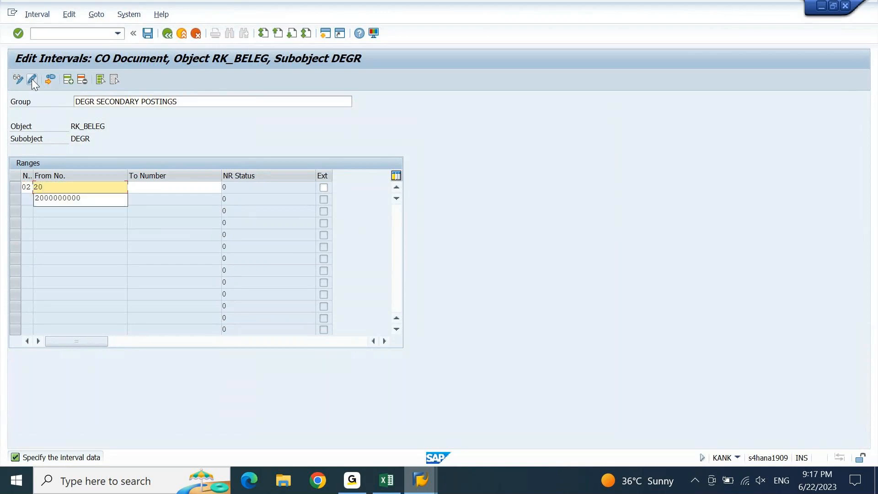
pyautogui.press('Down')
pyautogui.press('Tab')
pyautogui.write('2')
pyautogui.press('Down')
pyautogui.press('Return')
pyautogui.hotkey('ctrl', 's')
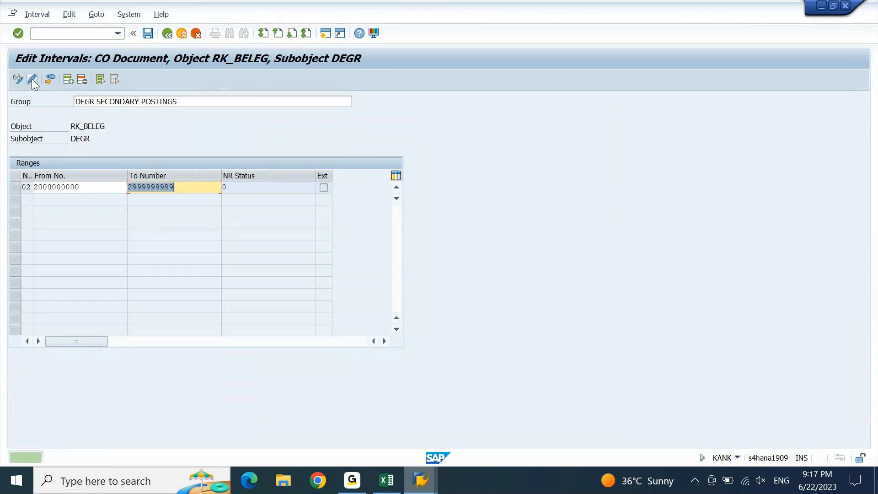
pyautogui.click(32, 80)
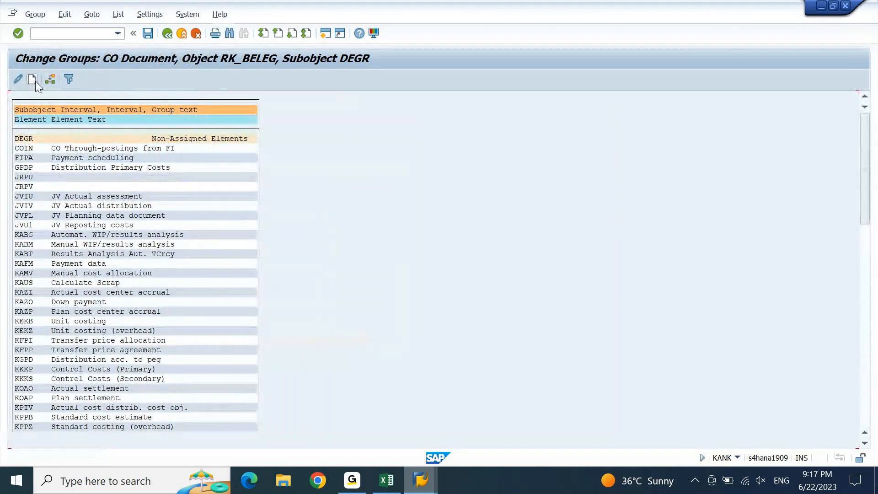
pyautogui.click(35, 81)
pyautogui.write('DEGR')
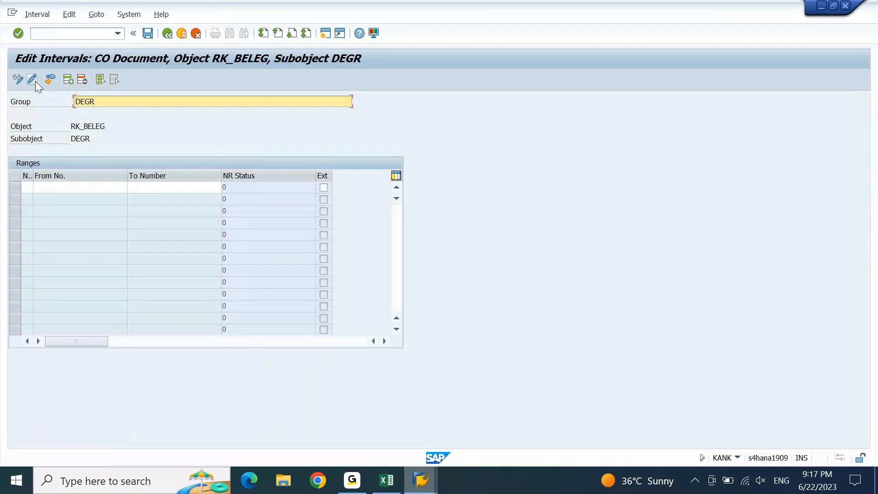
pyautogui.write(' ACTUAL SETTLEMENTS')
pyautogui.click(30, 187)
pyautogui.write('03')
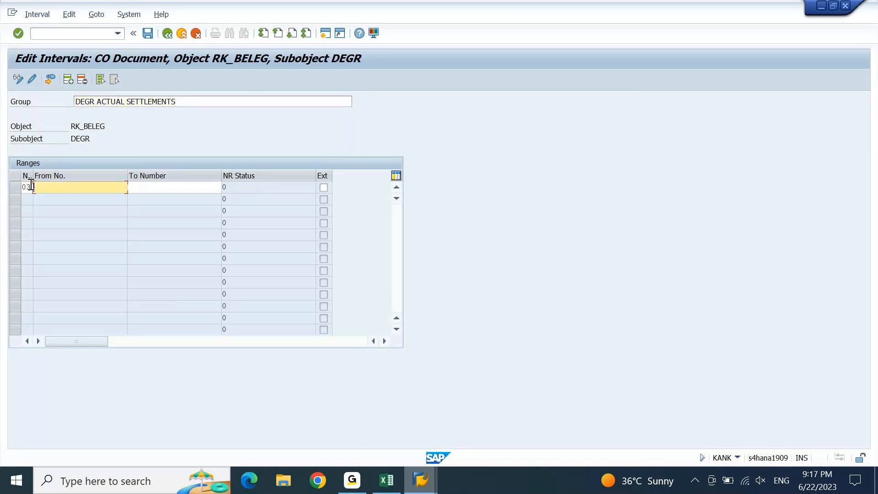
pyautogui.write('3000000000')
pyautogui.press('Tab')
pyautogui.write('30')
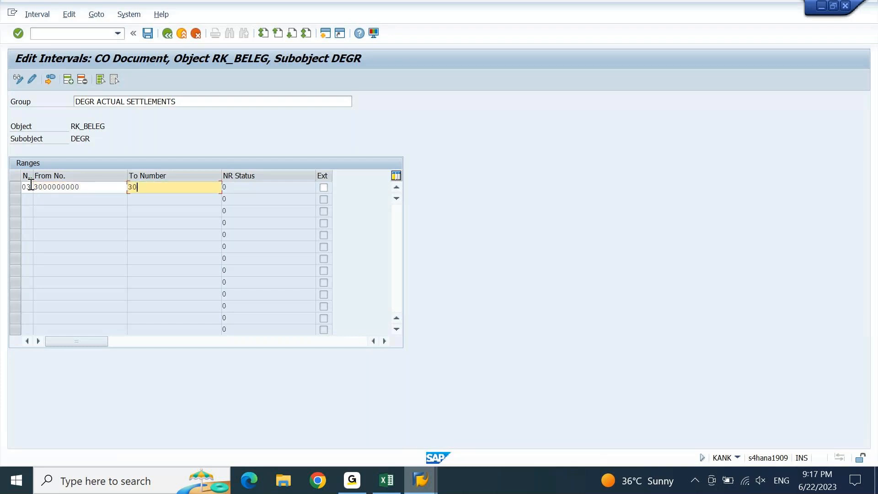
pyautogui.write('0')
pyautogui.press('BackSpace')
pyautogui.press('BackSpace')
pyautogui.write('999999999')
pyautogui.press('Return')
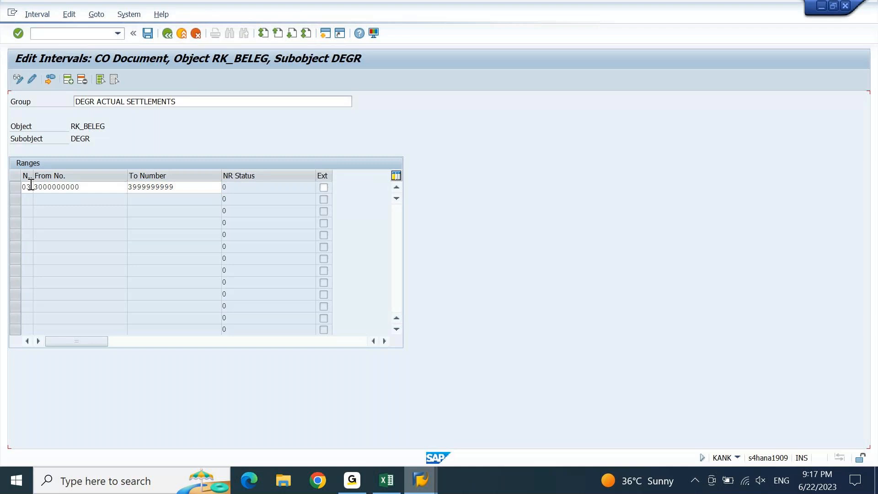
pyautogui.hotkey('ctrl', 's')
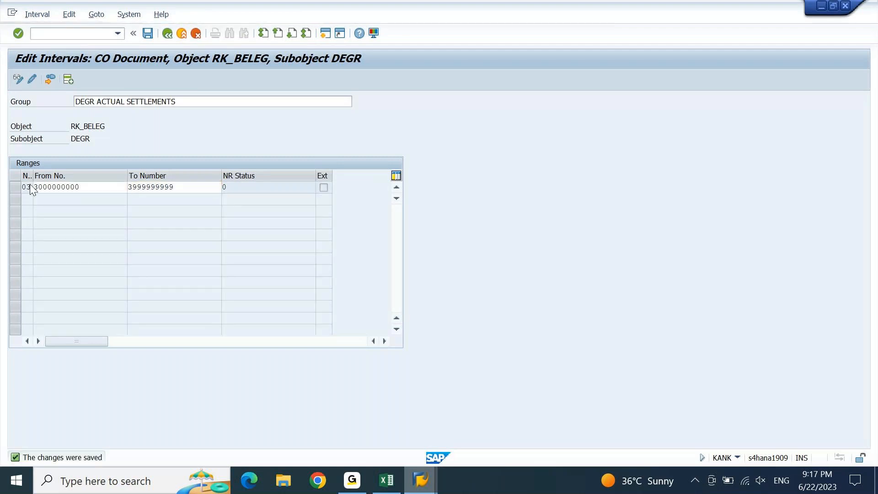
pyautogui.press('F3')
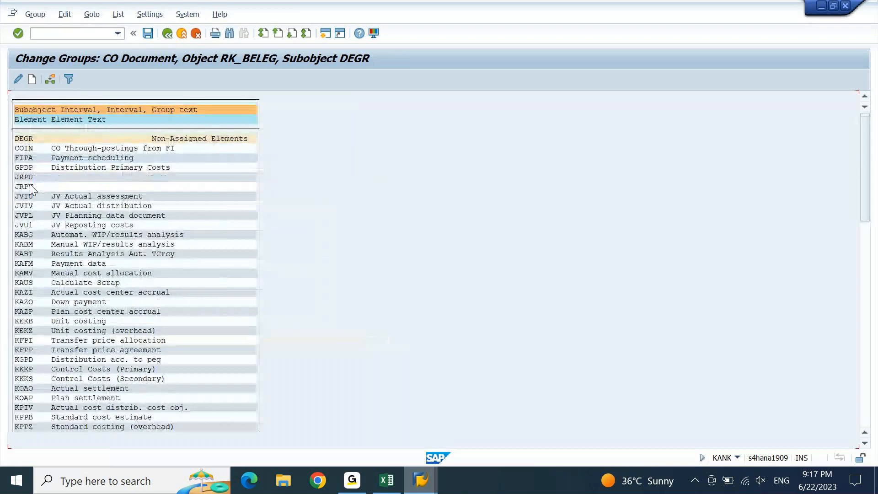
# Create a new number range group named DEGR PLAN SETTLEMENTS
pyautogui.click(32, 80)
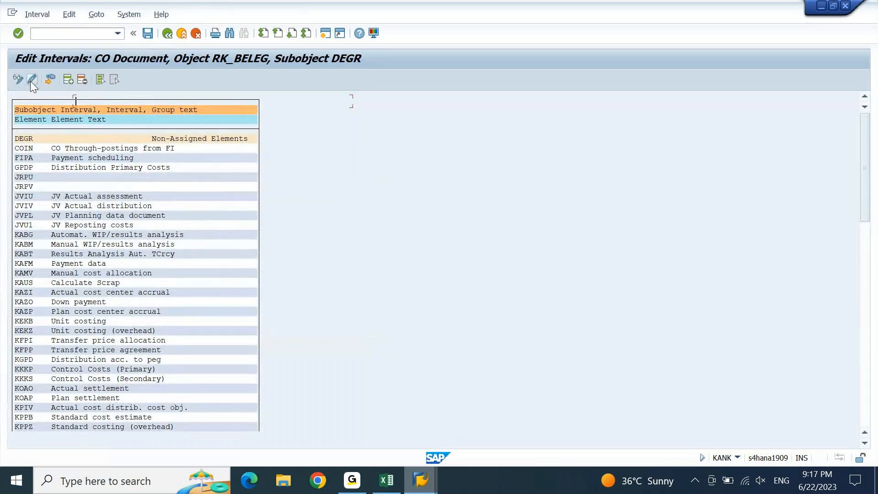
pyautogui.write('DE')
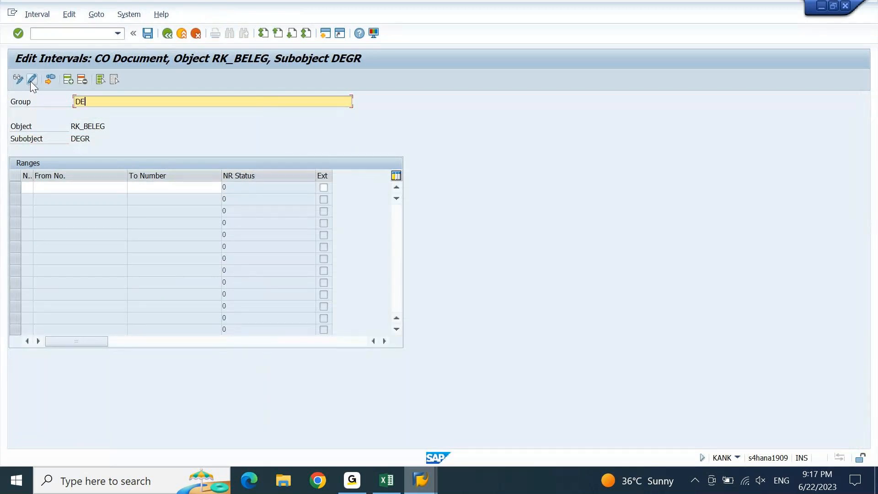
pyautogui.write('GR PLANN S')
pyautogui.press('BackSpace')
pyautogui.press('BackSpace')
pyautogui.press('BackSpace')
pyautogui.write('SETTKEMENTS')
pyautogui.press('BackSpace')
pyautogui.press('BackSpace')
pyautogui.press('BackSpace')
pyautogui.press('BackSpace')
pyautogui.press('BackSpace')
pyautogui.press('BackSpace')
pyautogui.press('BackSpace')
pyautogui.write('LEMENTS')
pyautogui.press('Return')
pyautogui.write('0')
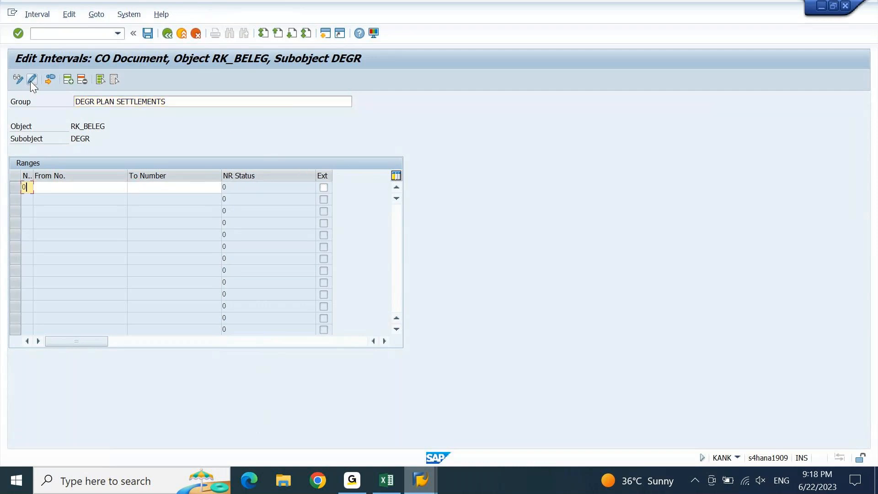
pyautogui.write('44000000000')
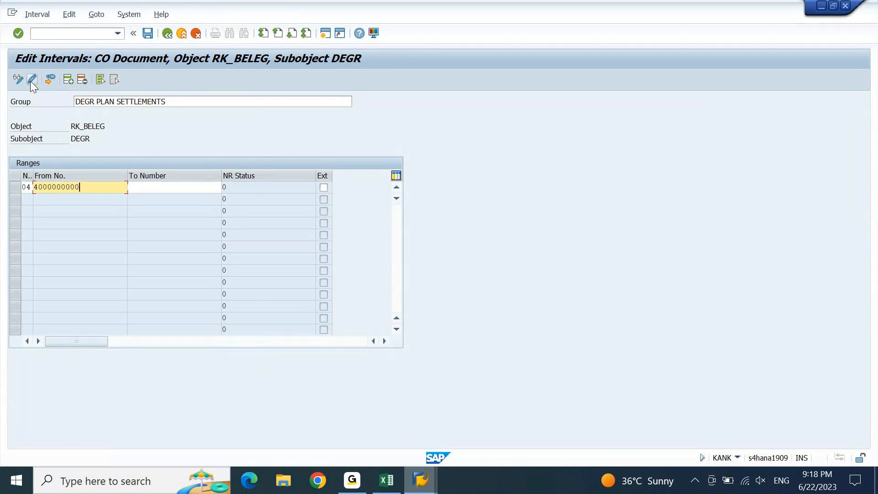
pyautogui.press('Tab')
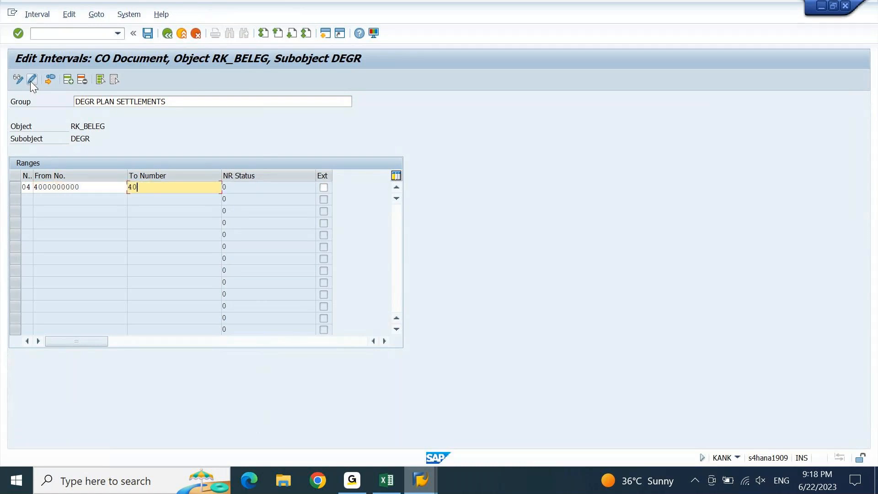
pyautogui.write('4999999999')
pyautogui.press('Return')
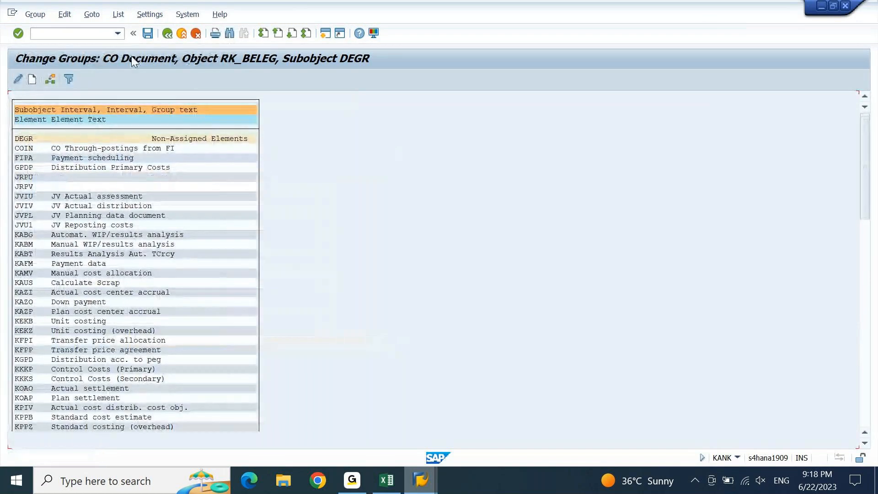
# Go back to the start menu, rerun KANK for CO area DEGR and display the group overview
pyautogui.click(167, 34)
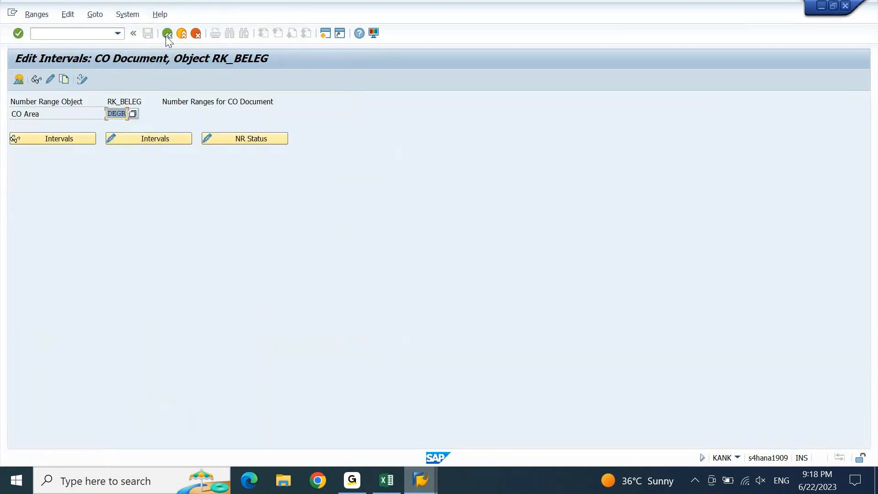
pyautogui.click(166, 35)
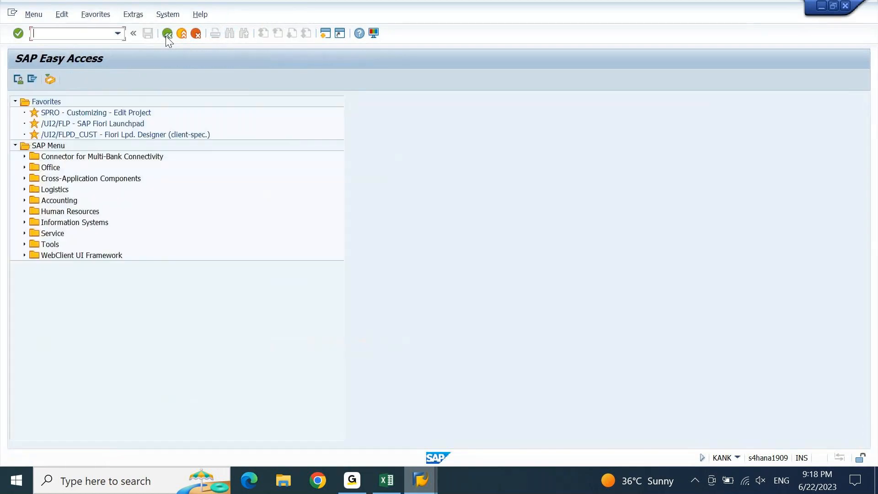
pyautogui.write('KANK')
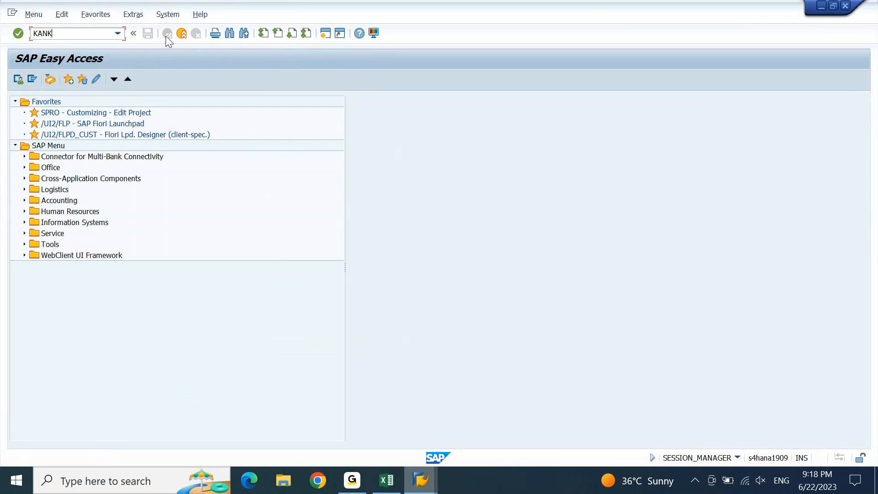
pyautogui.press('Return')
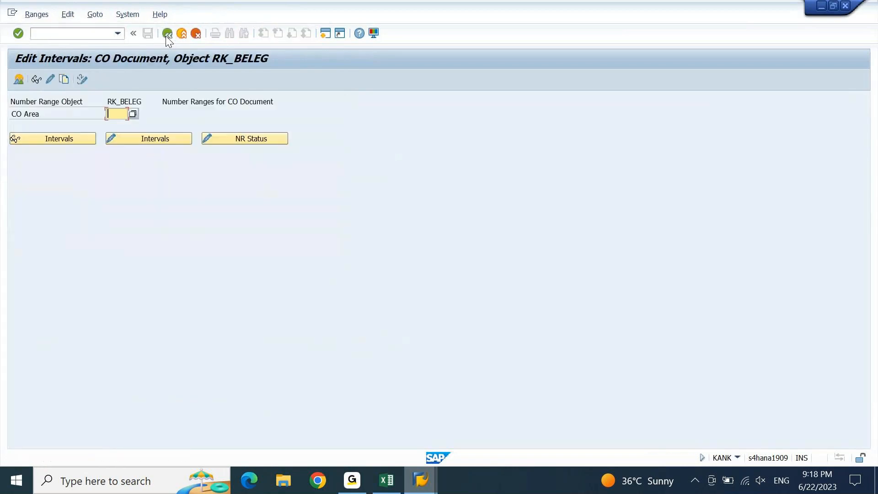
pyautogui.press('Down')
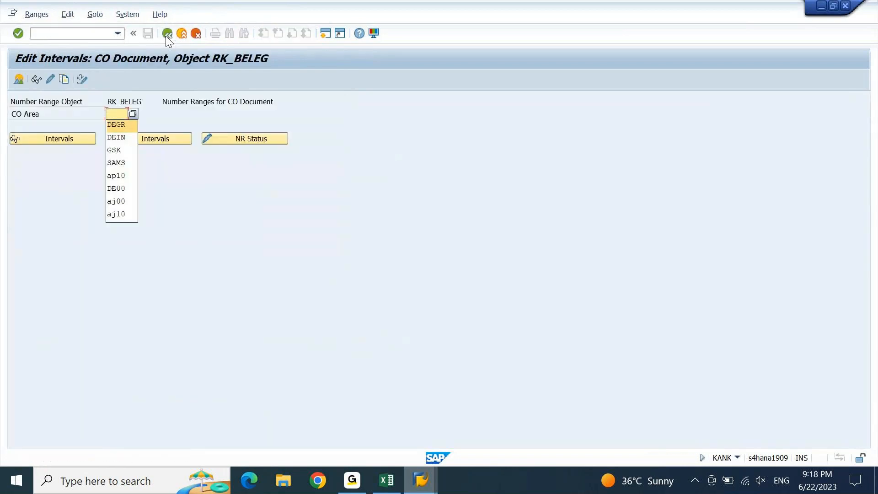
pyautogui.press('Return')
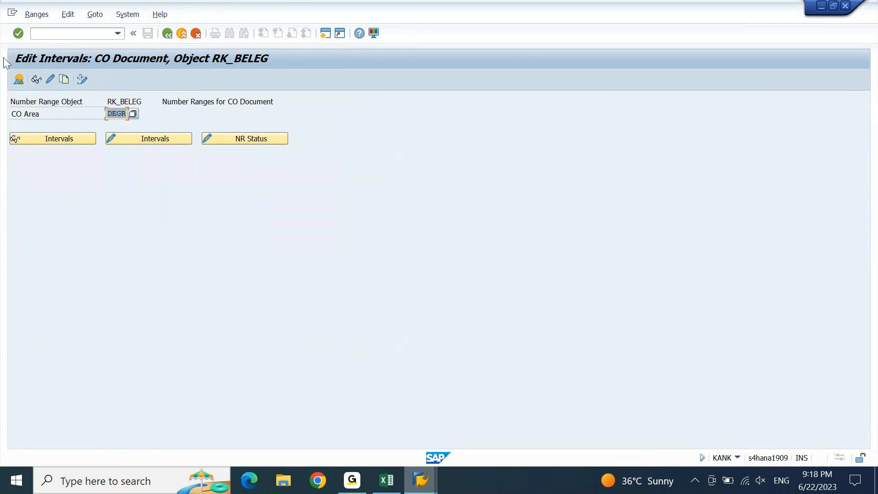
pyautogui.click(18, 79)
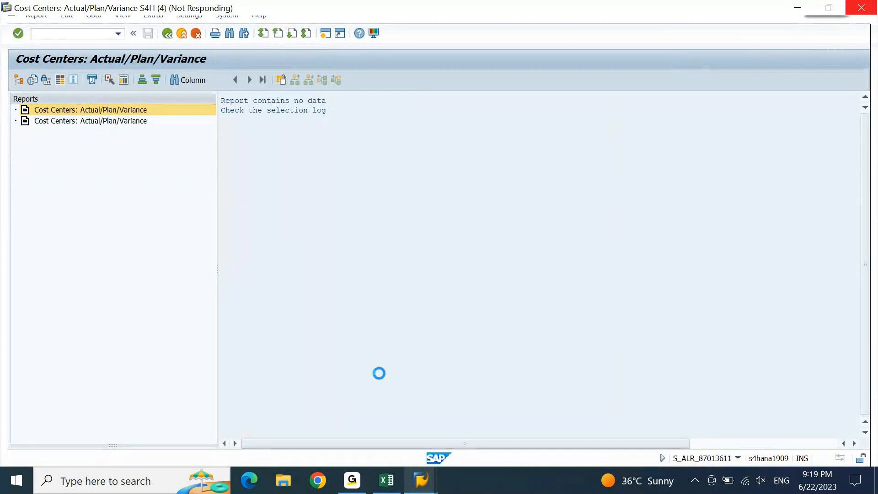
# Check the actual distribution window, then bring the group overview back to the front
pyautogui.click(421, 480)
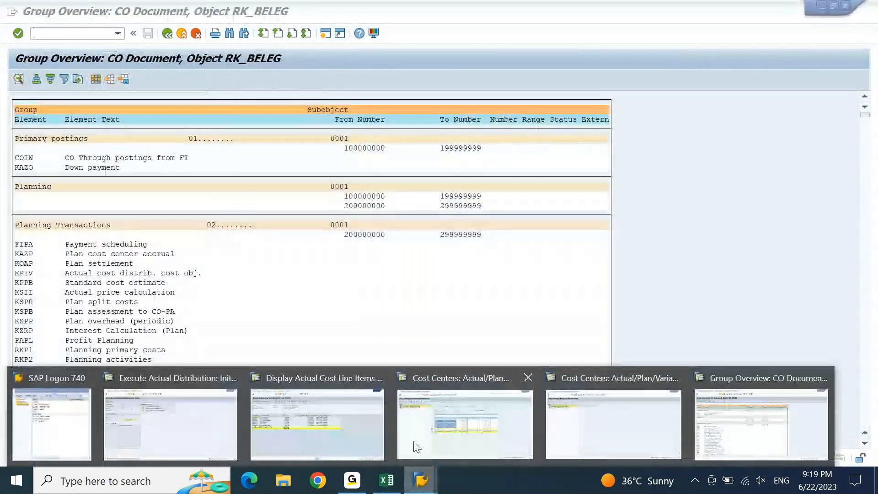
pyautogui.click(176, 431)
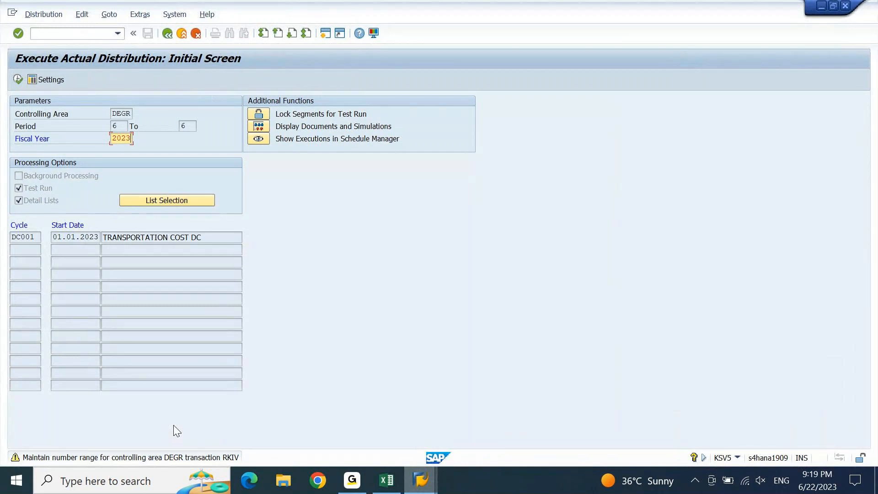
pyautogui.click(422, 481)
pyautogui.click(768, 432)
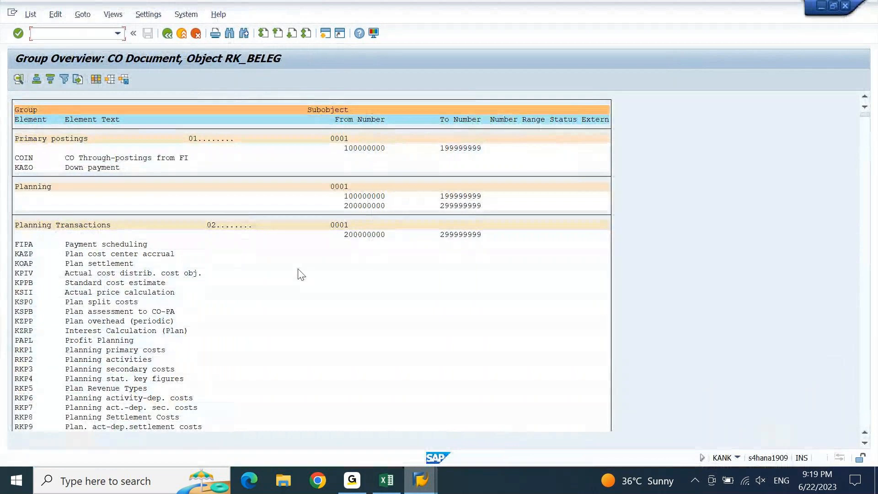
# Search the group overview for RKIV, then go back to Edit Intervals for DEGR
pyautogui.hotkey('ctrl', 'f')
pyautogui.write('RKIV')
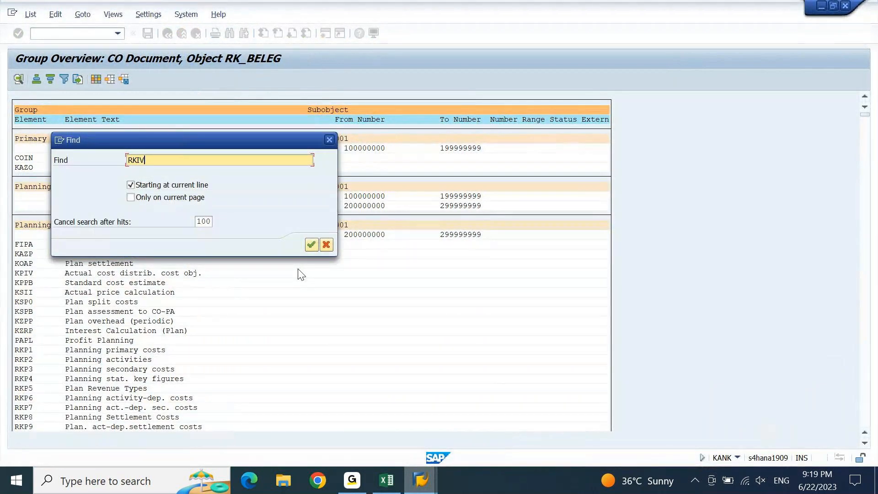
pyautogui.press('Return')
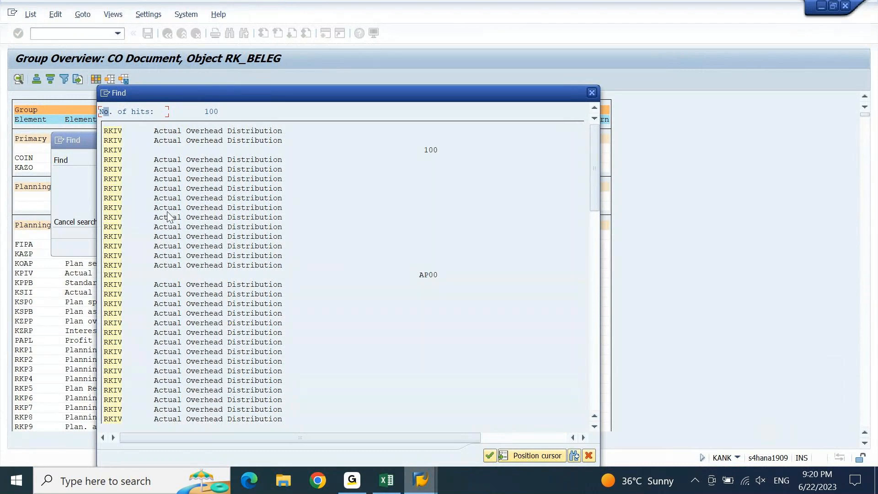
pyautogui.press('Escape')
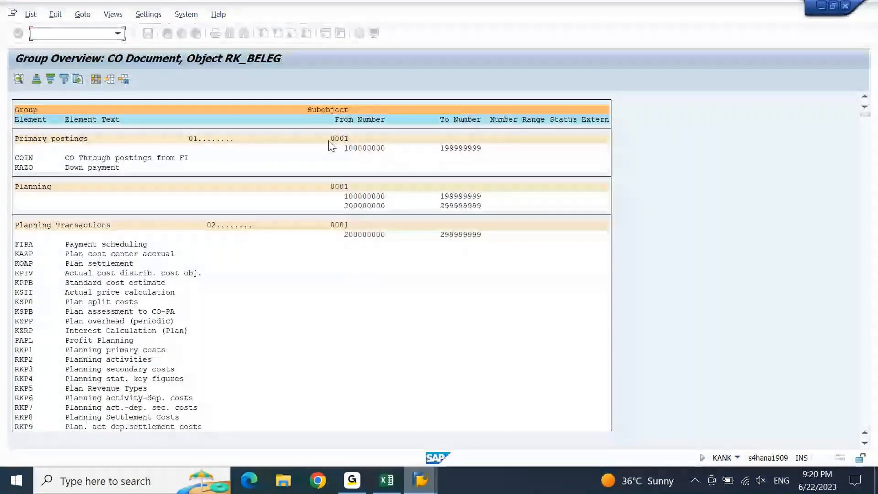
pyautogui.click(24, 297)
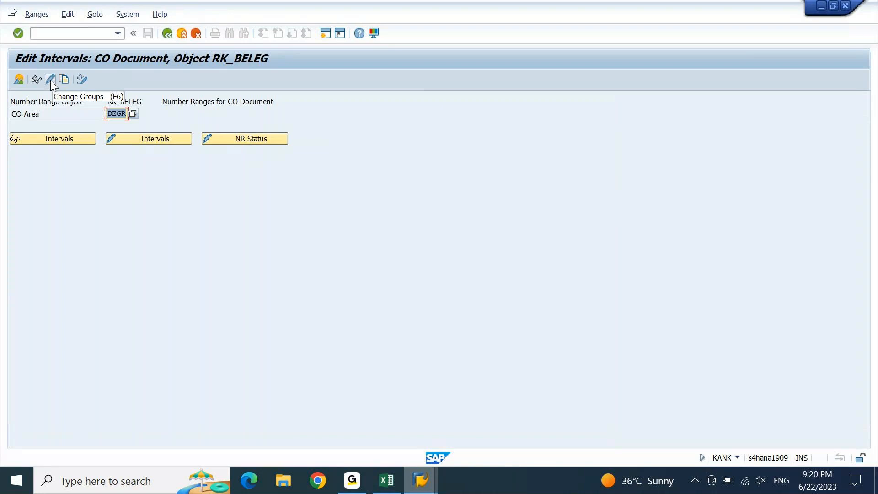
# Open DEGR's number range groups for editing and search them for RKIV
pyautogui.click(132, 137)
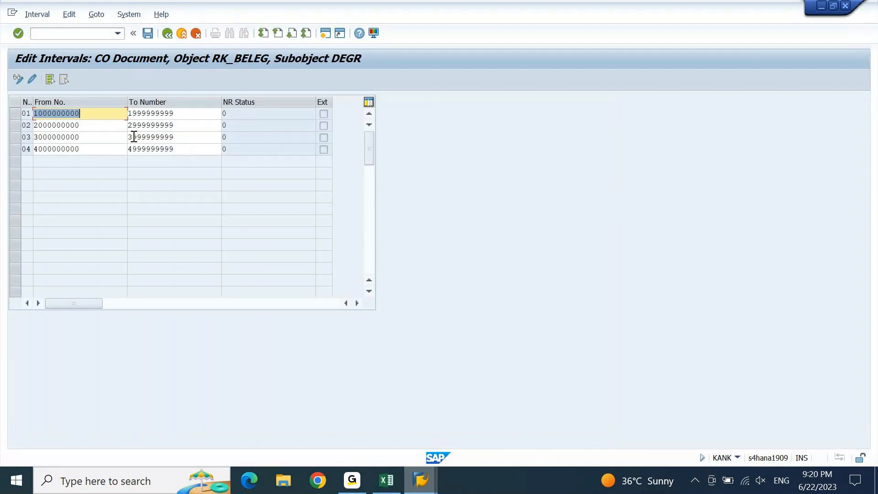
pyautogui.press('F3')
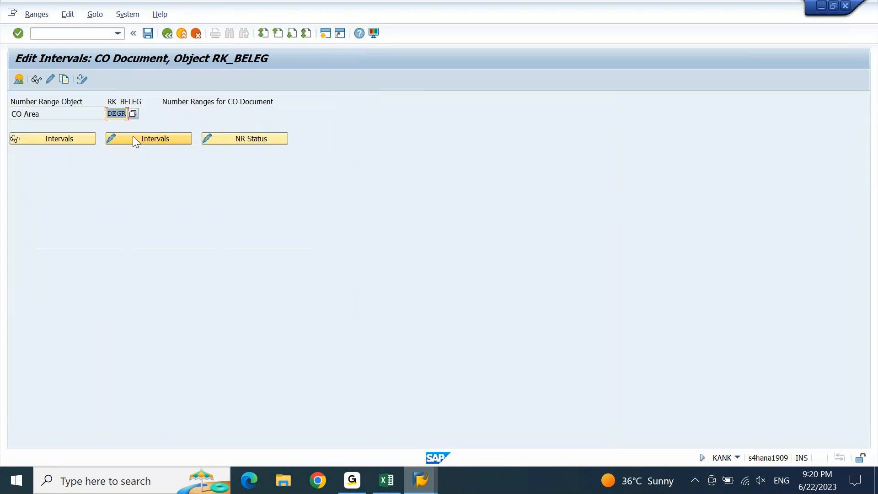
pyautogui.click(46, 80)
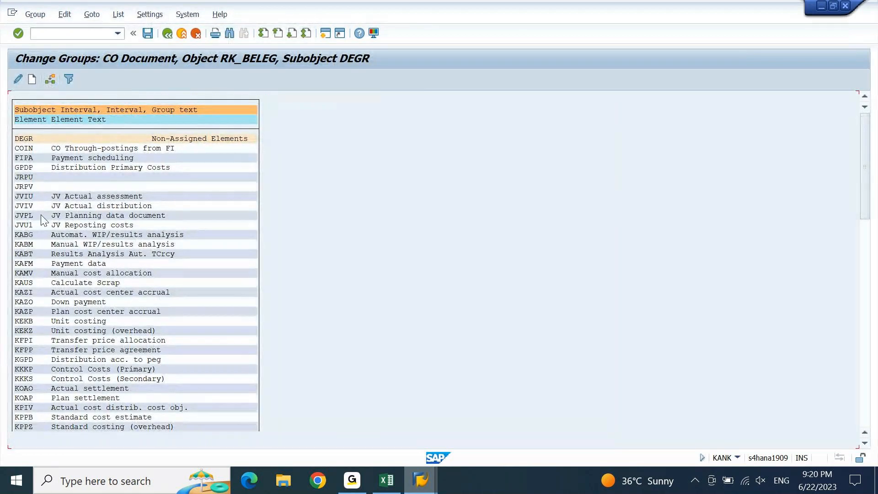
pyautogui.hotkey('ctrl', 'f')
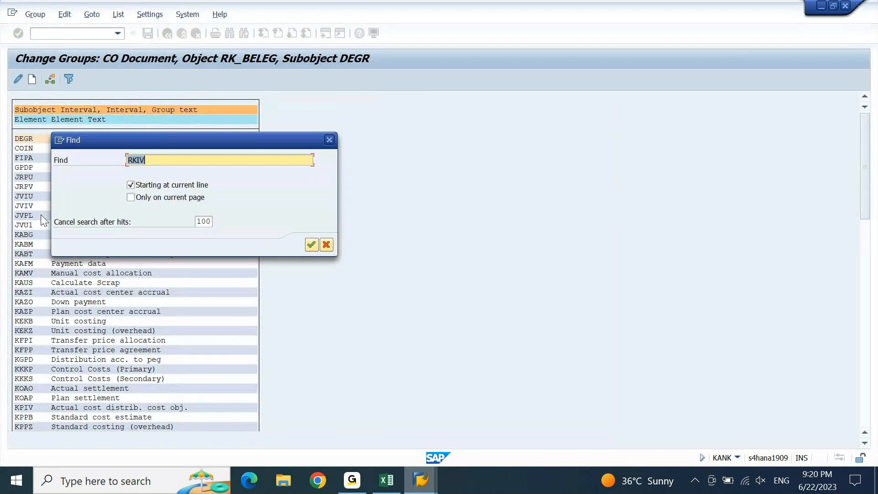
pyautogui.press('Return')
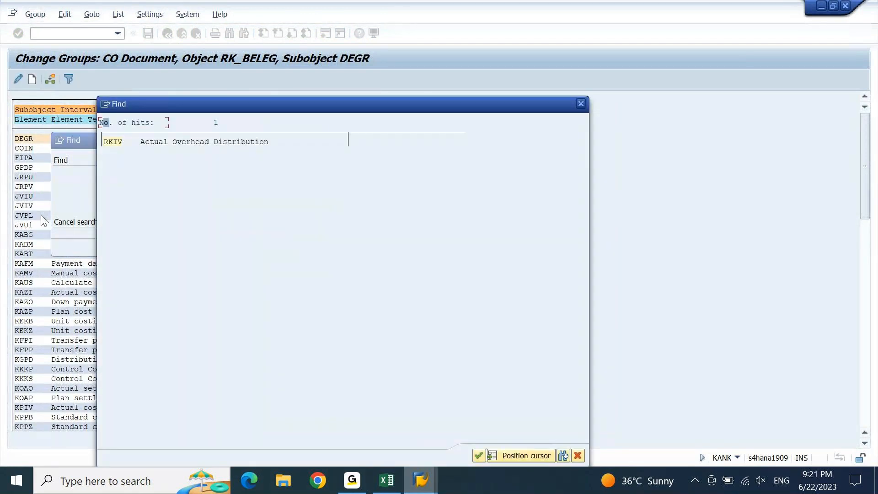
# Jump to the unassigned RKIV element and bring up Group Selection to assign it
pyautogui.doubleClick(115, 143)
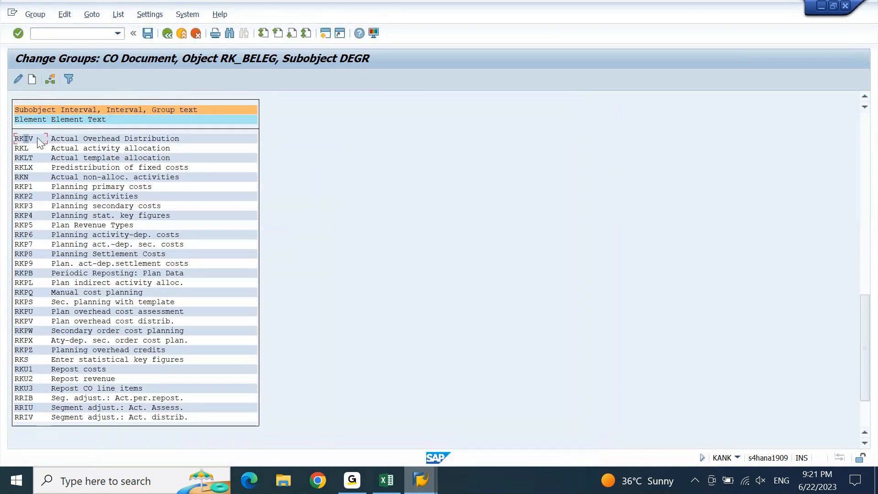
pyautogui.rightClick(31, 143)
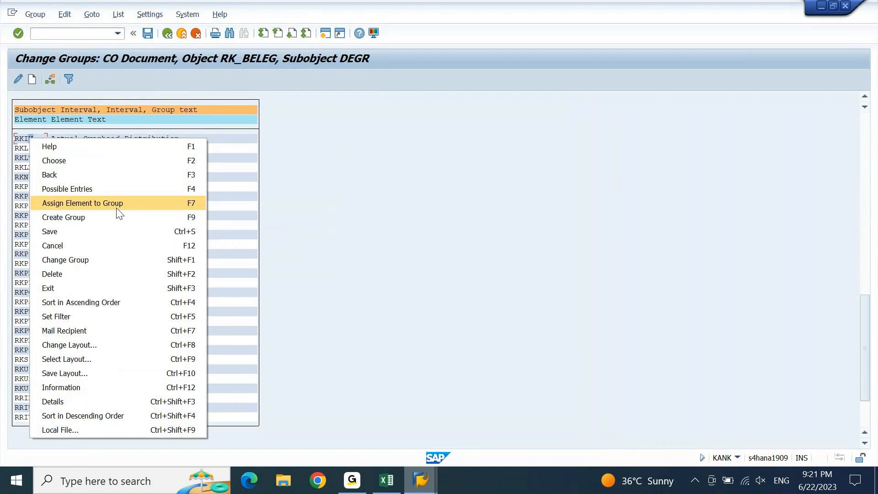
pyautogui.click(294, 207)
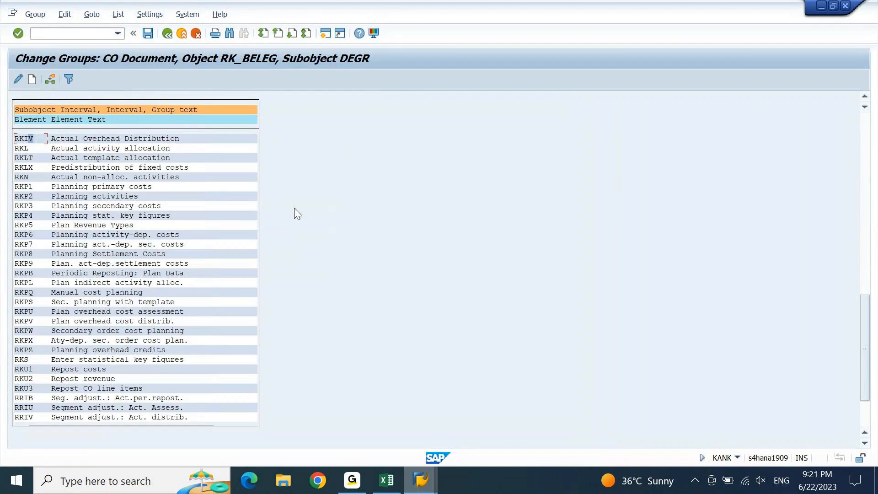
pyautogui.click(49, 81)
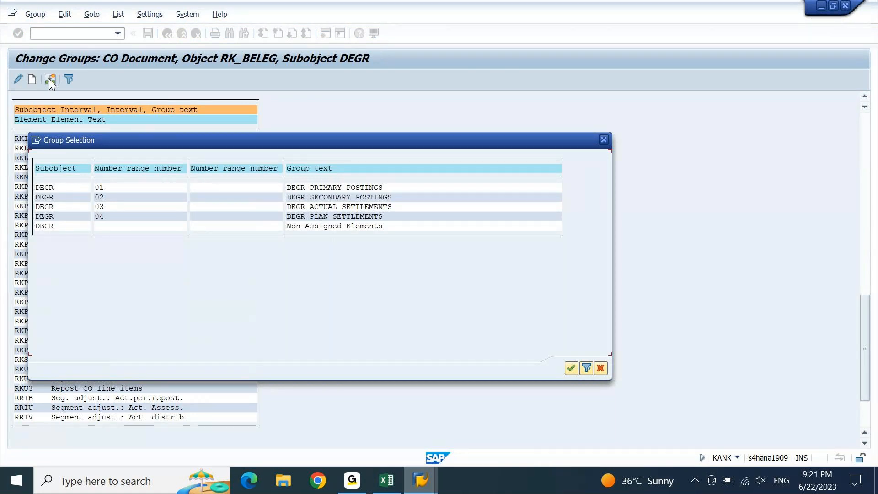
# Check the actual distribution screen, then return to the RKIV group assignment
pyautogui.click(424, 487)
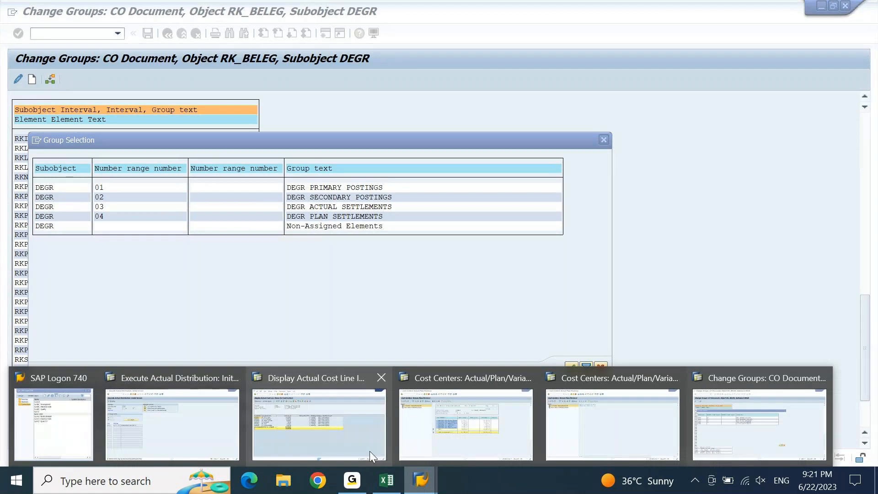
pyautogui.click(237, 409)
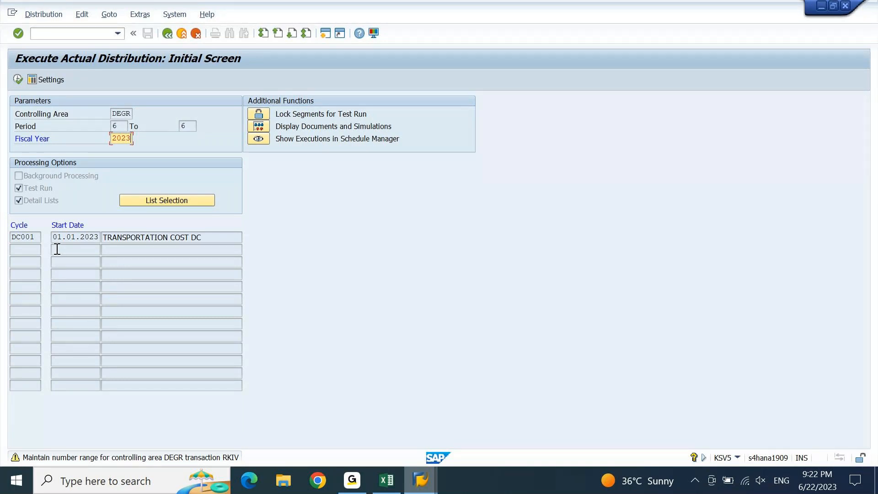
pyautogui.click(420, 480)
pyautogui.click(746, 445)
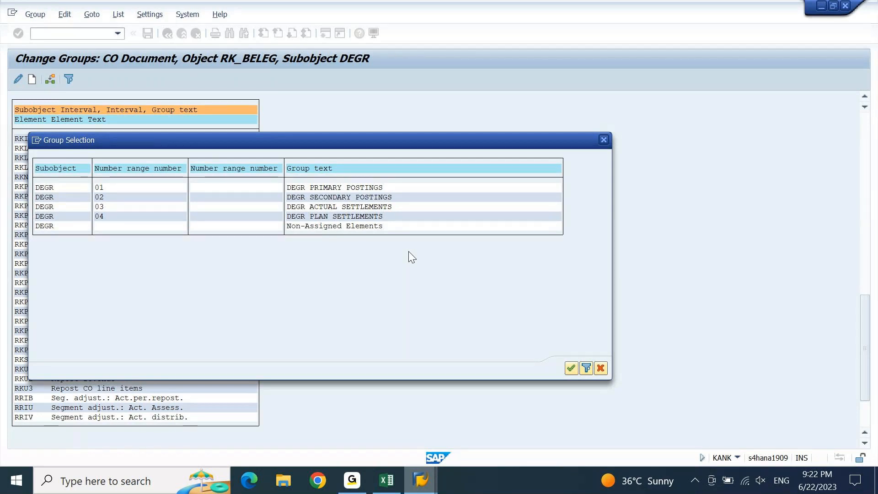
# Pick group 03 DEGR ACTUAL SETTLEMENTS for RKIV and confirm
pyautogui.click(331, 208)
pyautogui.click(46, 207)
pyautogui.click(575, 370)
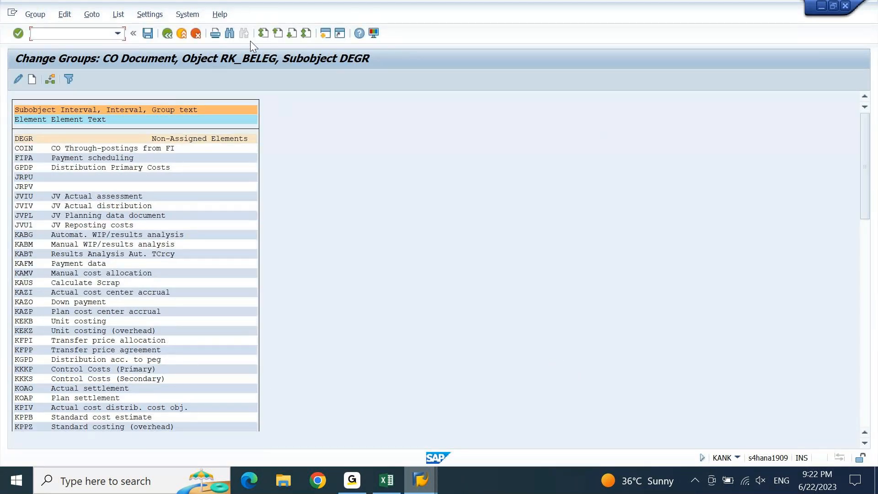
# Confirm RKIV sits under group 03 at the end of the list, save, and exit
pyautogui.click(306, 36)
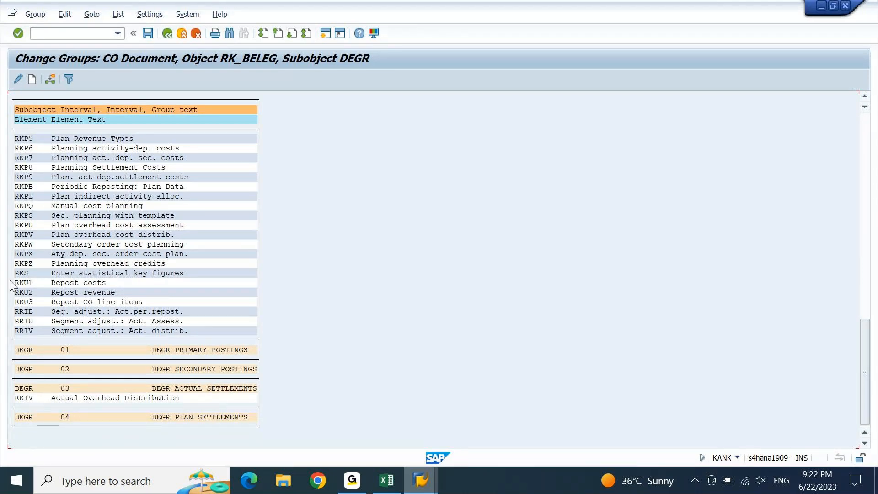
pyautogui.scroll(10, 10, 280)
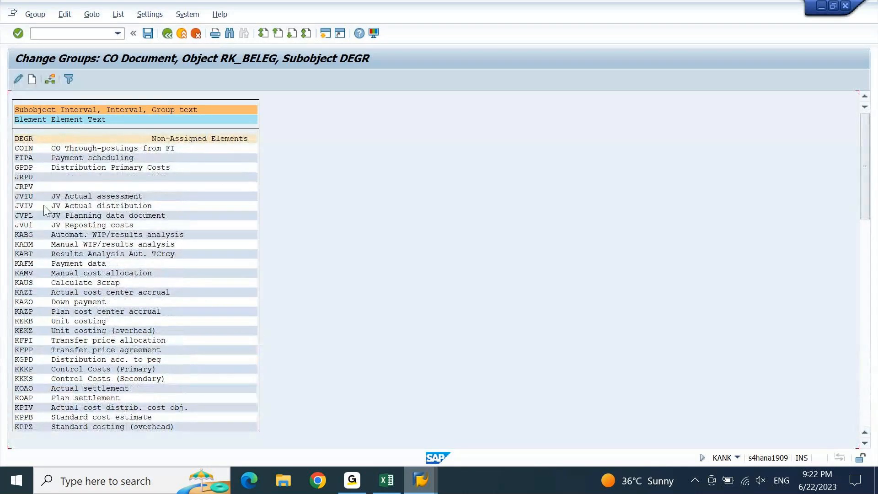
pyautogui.click(306, 33)
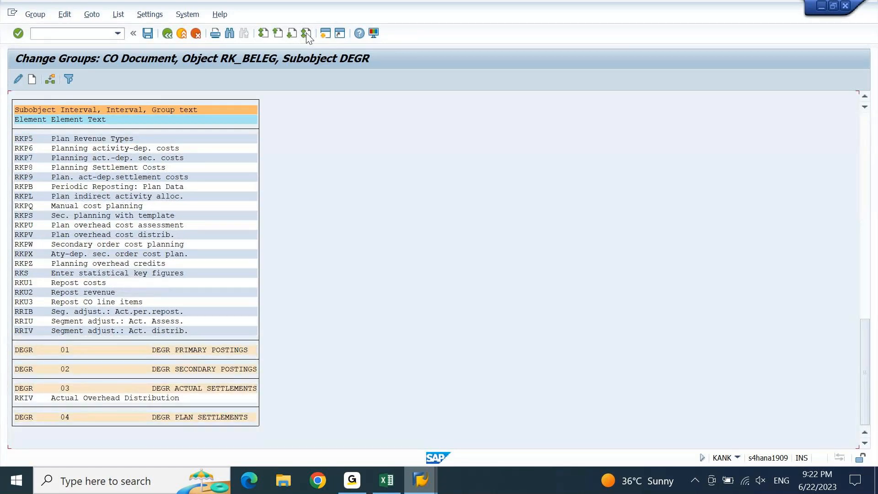
pyautogui.doubleClick(26, 367)
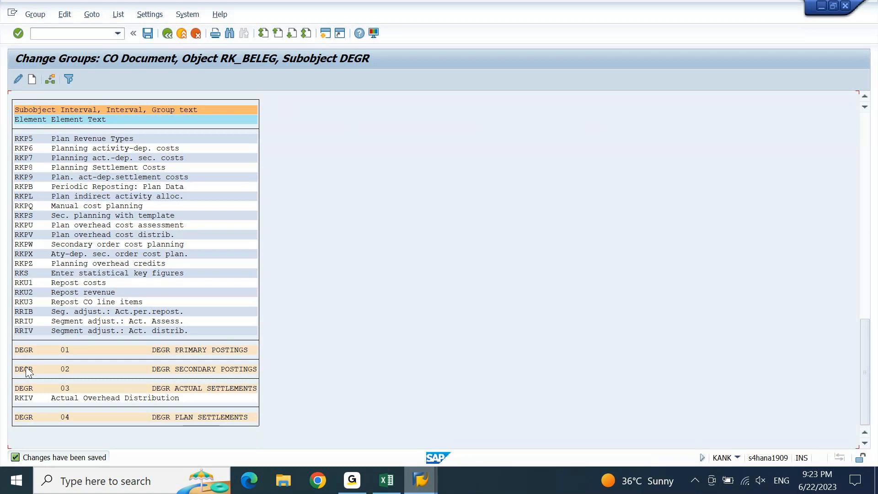
pyautogui.doubleClick(26, 371)
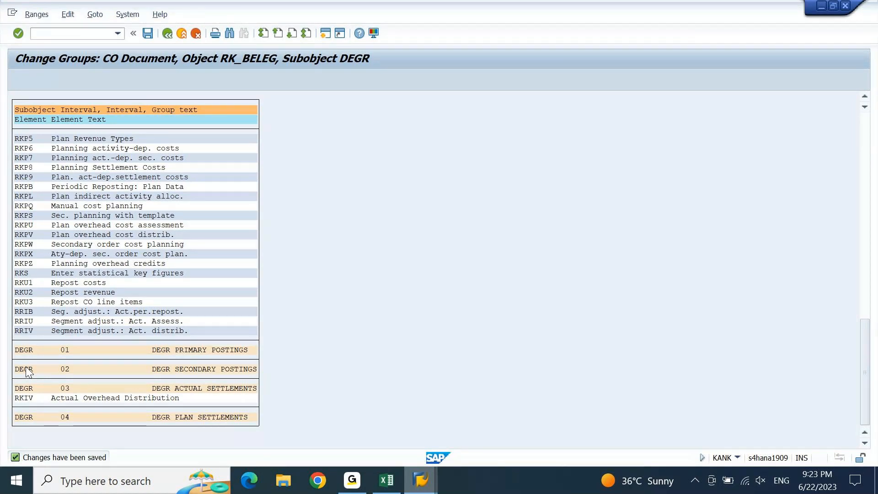
pyautogui.press('F3')
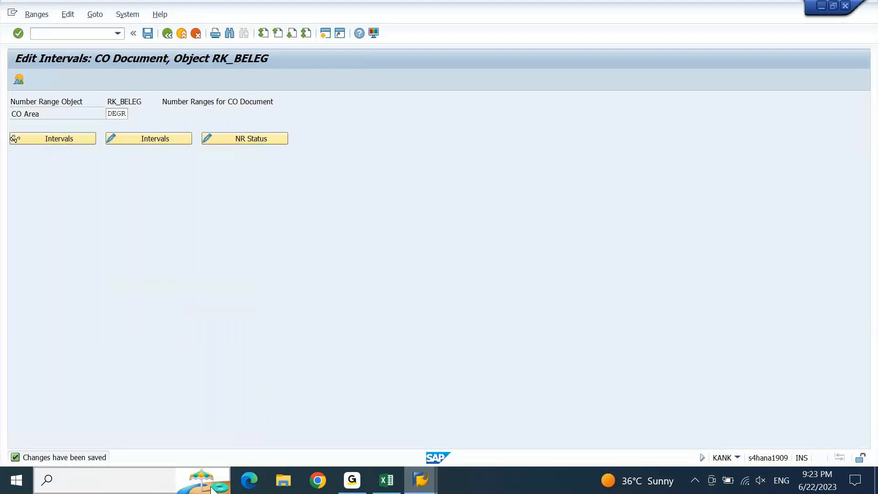
# Return to KSV5, refresh the parameters, and execute the DC001 period 6 2023 test run
pyautogui.press('F3')
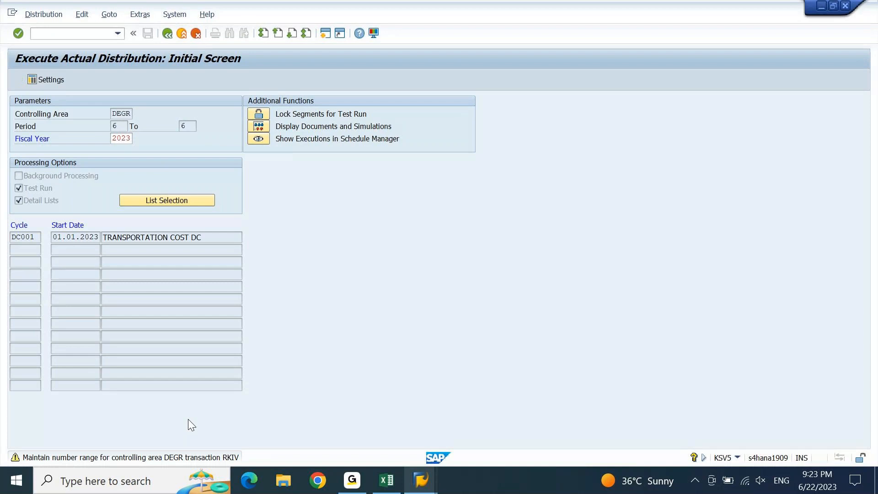
pyautogui.press('Return')
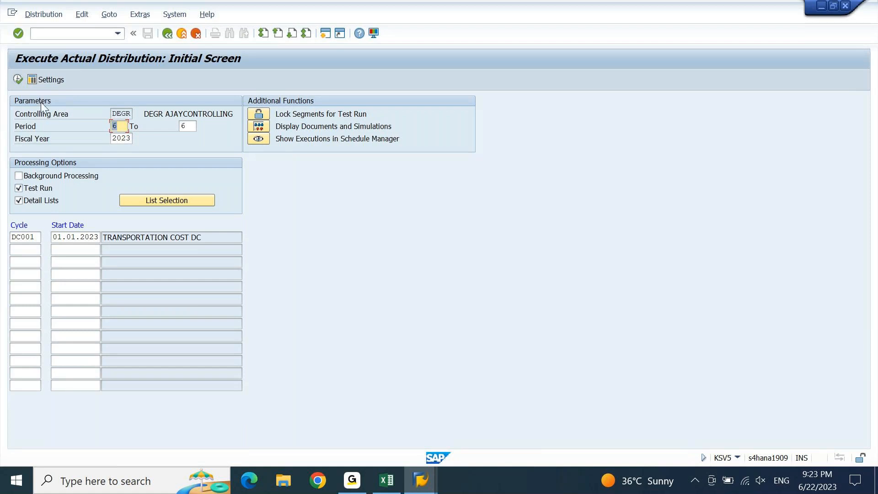
pyautogui.click(20, 78)
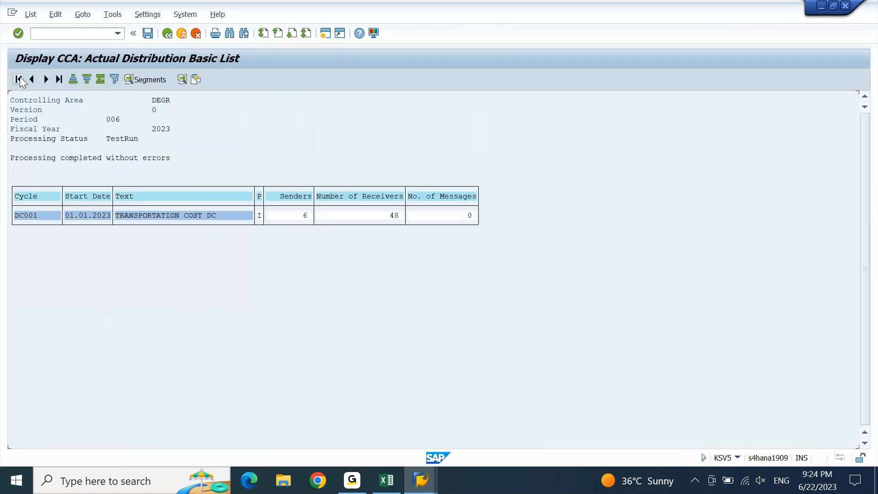
pyautogui.click(305, 216)
pyautogui.click(396, 217)
pyautogui.click(430, 217)
# In the Excel workbook, review the cycle notes around the 6/21/2023 date
pyautogui.click(397, 488)
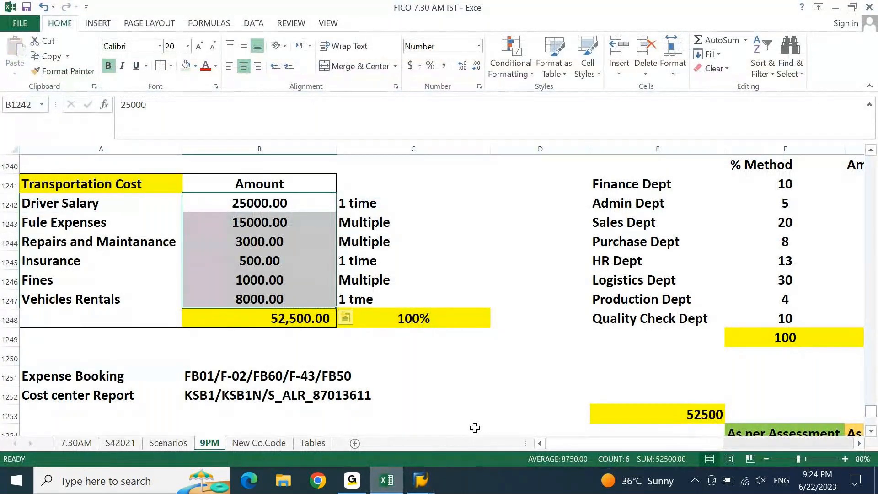
pyautogui.press('Down')
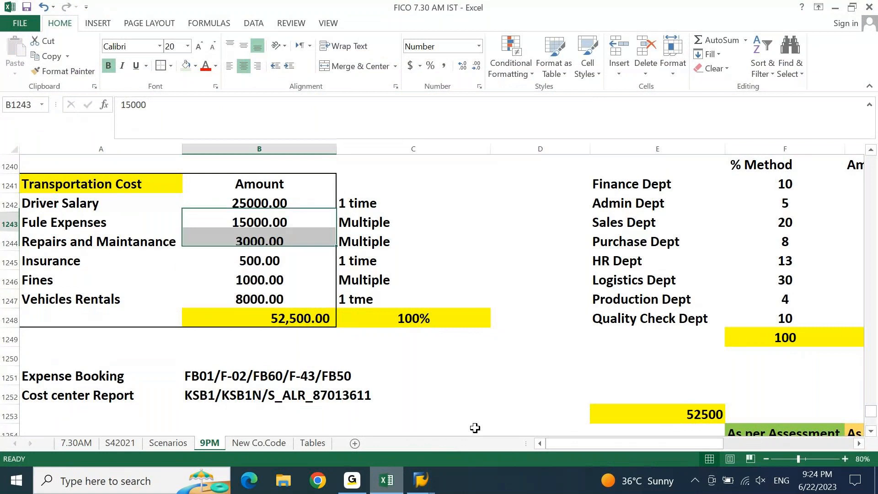
pyautogui.press('pageup')
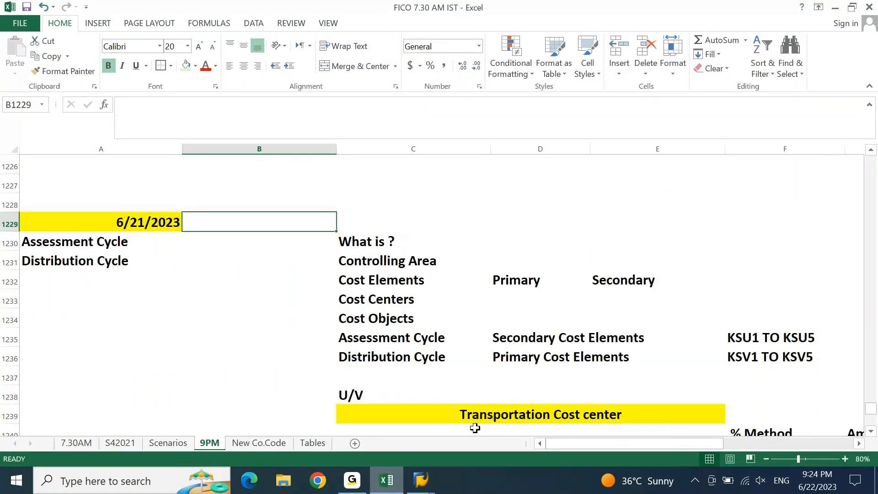
pyautogui.press('pageup')
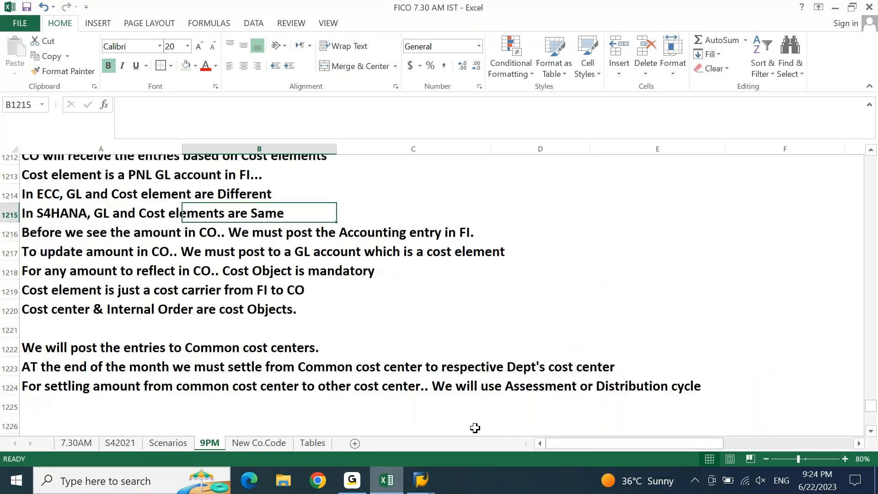
pyautogui.press('pagedown')
pyautogui.press('Left')
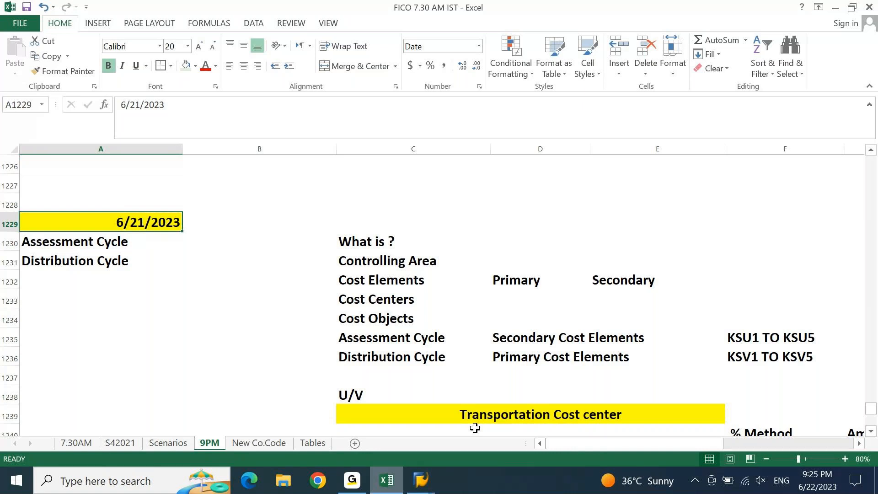
pyautogui.press('Right')
# Select the Finance Dept cost breakup amounts to confirm they total 5,250
pyautogui.hotkey('alt', 'pagedown')
pyautogui.press('pagedown')
pyautogui.press('pagedown')
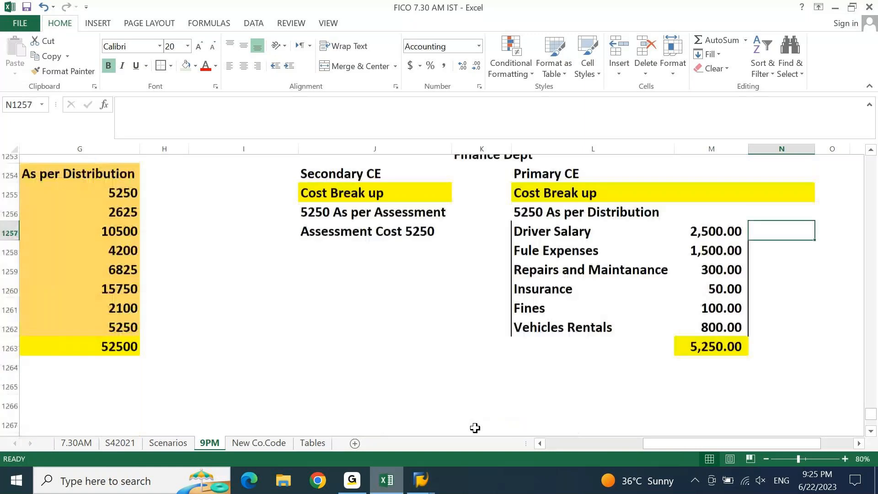
pyautogui.press('Left')
pyautogui.press('Left')
pyautogui.press('Left')
pyautogui.press('Up')
pyautogui.press('Up')
pyautogui.press('Up')
pyautogui.press('Up')
pyautogui.press('Up')
pyautogui.press('Up')
pyautogui.press('Up')
pyautogui.press('Down')
pyautogui.press('Down')
pyautogui.press('Down')
pyautogui.press('Down')
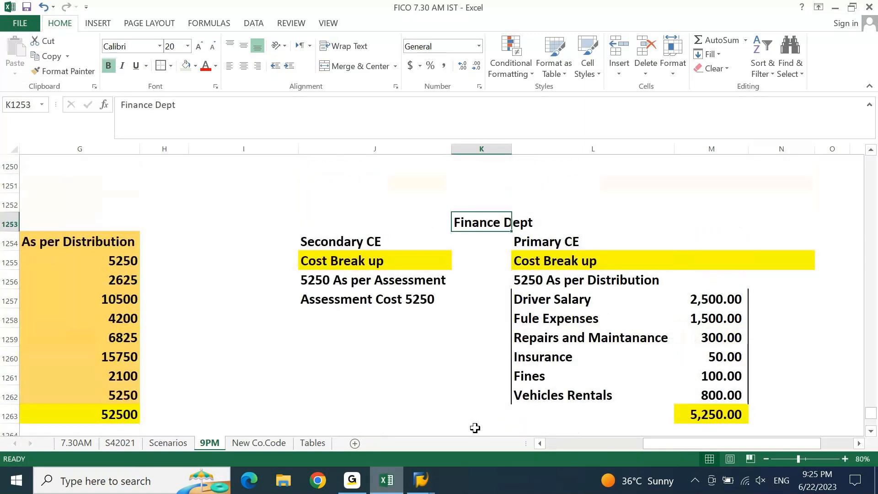
pyautogui.press('Down')
pyautogui.press('Down')
pyautogui.press('Right')
pyautogui.press('Right')
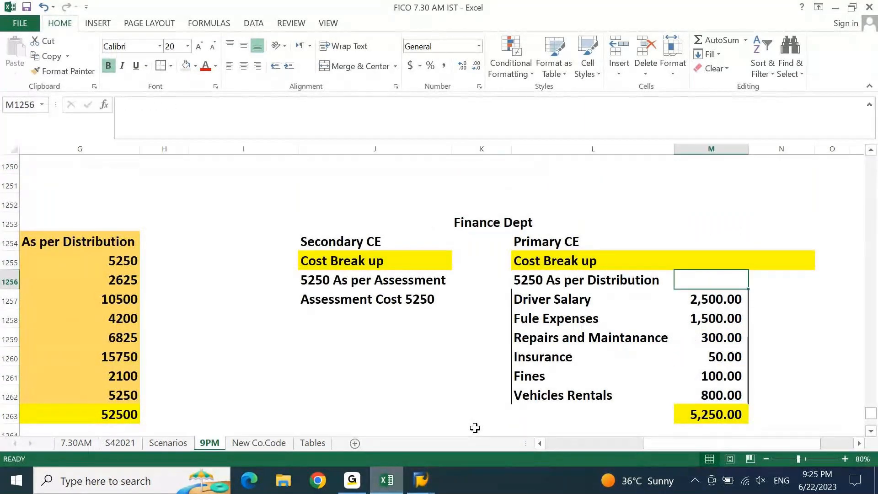
pyautogui.press('Down')
pyautogui.hotkey('shift', 'Down')
pyautogui.hotkey('shift', 'Down')
pyautogui.hotkey('shift', 'Down')
pyautogui.hotkey('shift', 'Down')
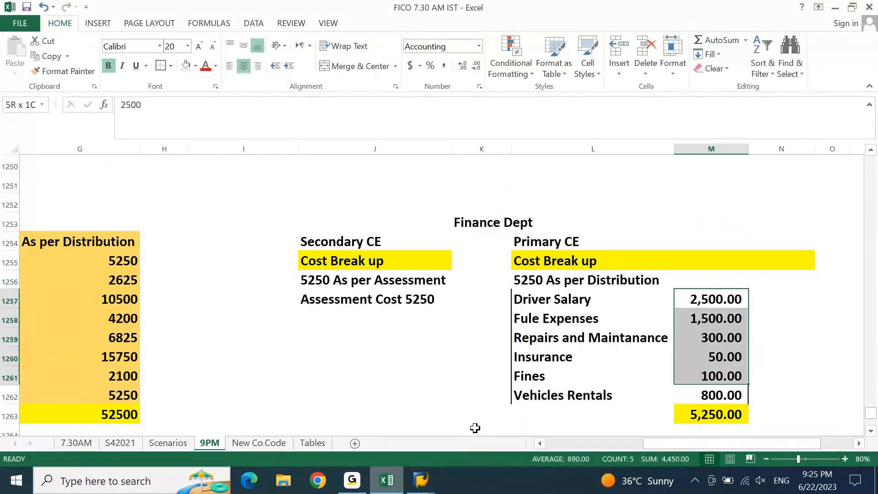
pyautogui.hotkey('shift', 'Down')
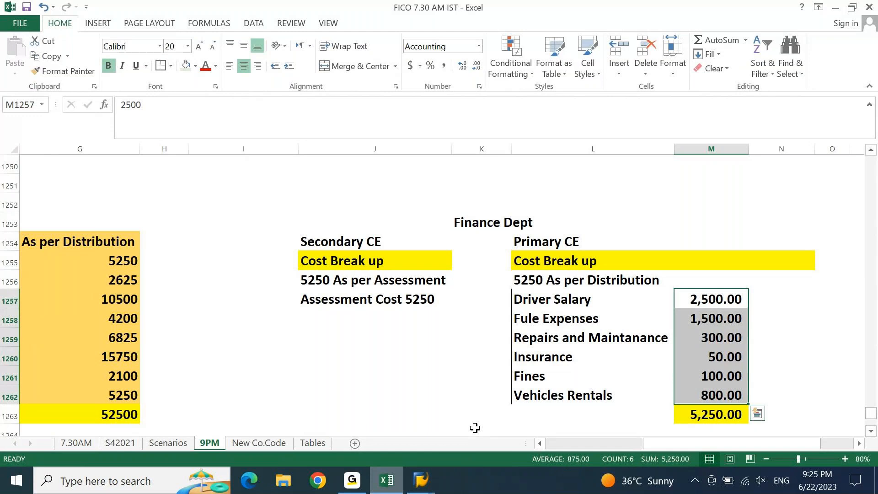
pyautogui.press('Left')
pyautogui.press('Home')
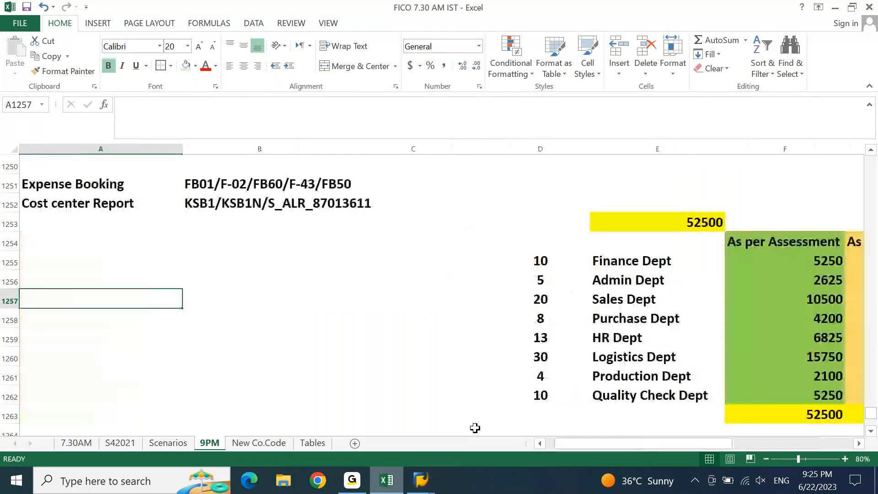
# Select the six transportation cost amounts to see their 52,500 sum
pyautogui.press('pageup')
pyautogui.press('Up')
pyautogui.press('Right')
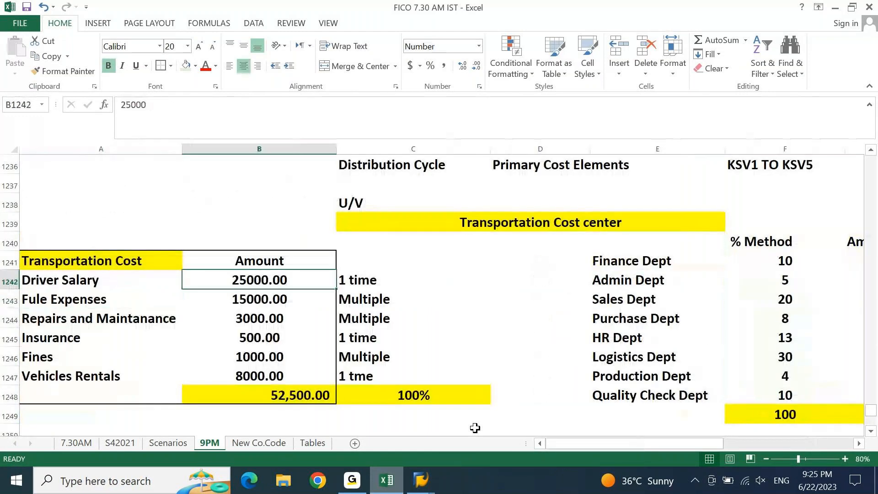
pyautogui.hotkey('shift', 'Down')
pyautogui.hotkey('shift', 'Down')
pyautogui.hotkey('shift', 'Down')
pyautogui.hotkey('shift', 'Down')
pyautogui.hotkey('shift', 'Down')
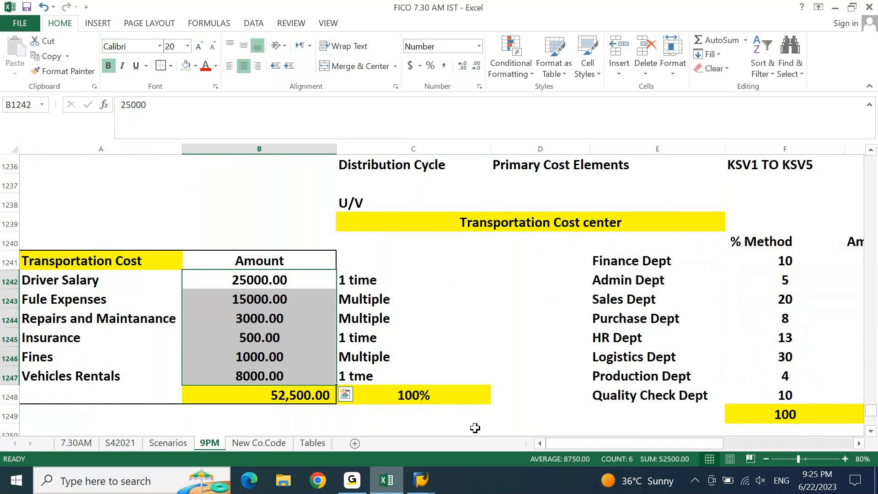
# Note the Senders value 6 in the SAP basic list, then switch back to Excel
pyautogui.click(397, 478)
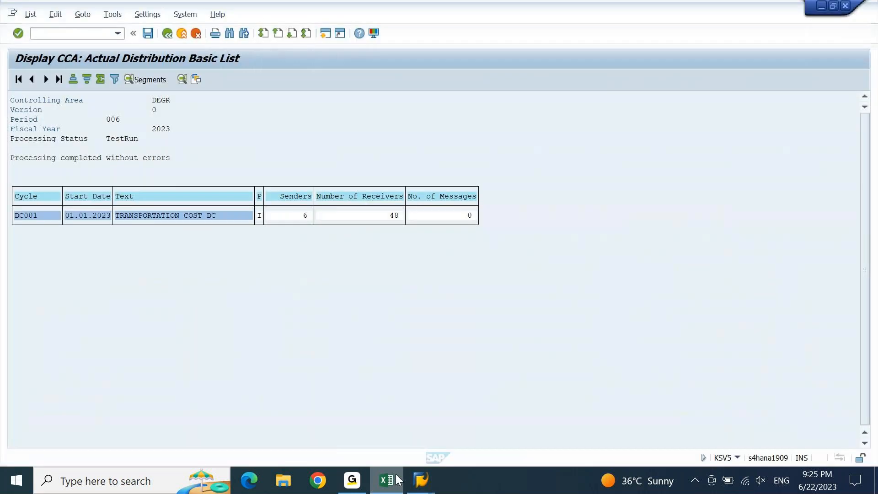
pyautogui.click(302, 220)
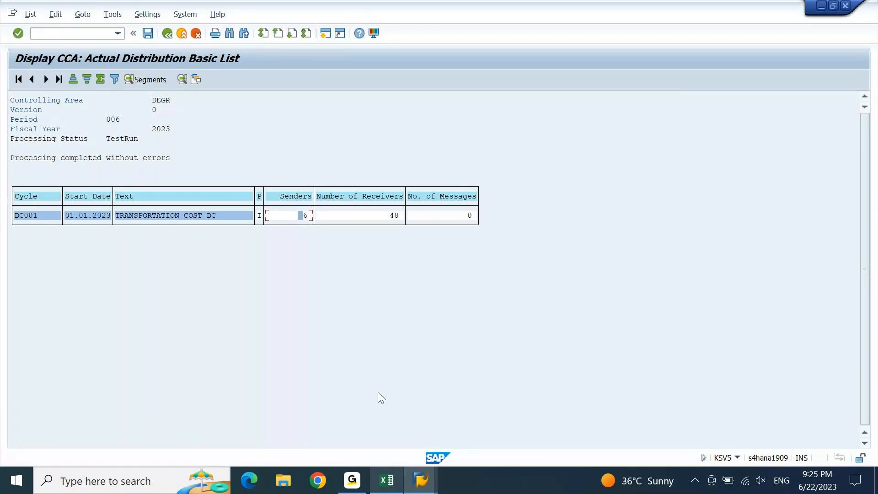
pyautogui.click(393, 490)
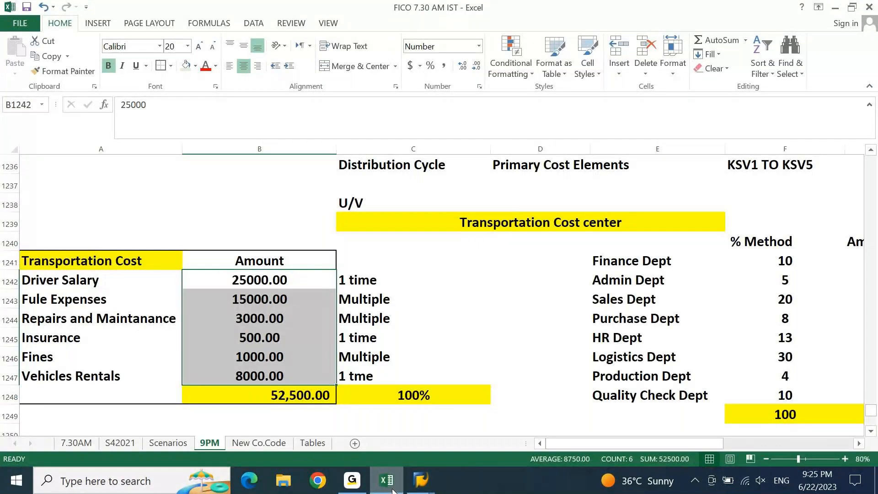
# Move to the receiver cost centers list and label H1288 as SENDER
pyautogui.press('pagedown')
pyautogui.press('Down')
pyautogui.press('pagedown')
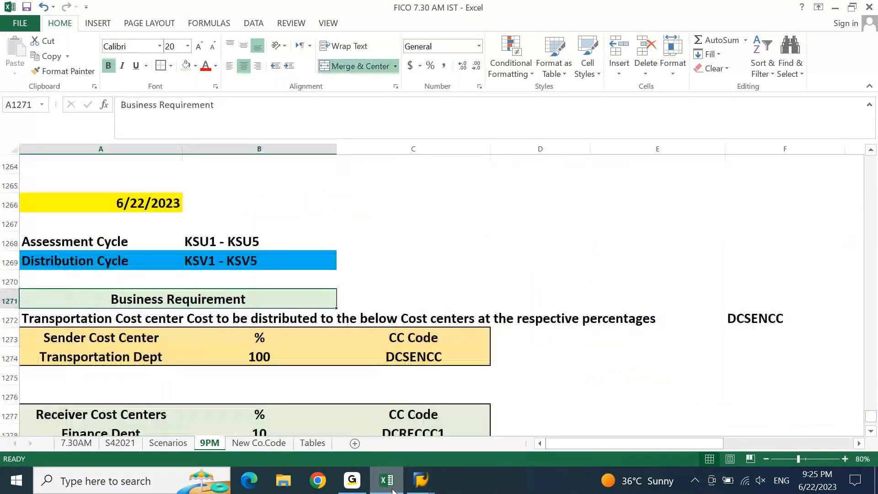
pyautogui.press('pagedown')
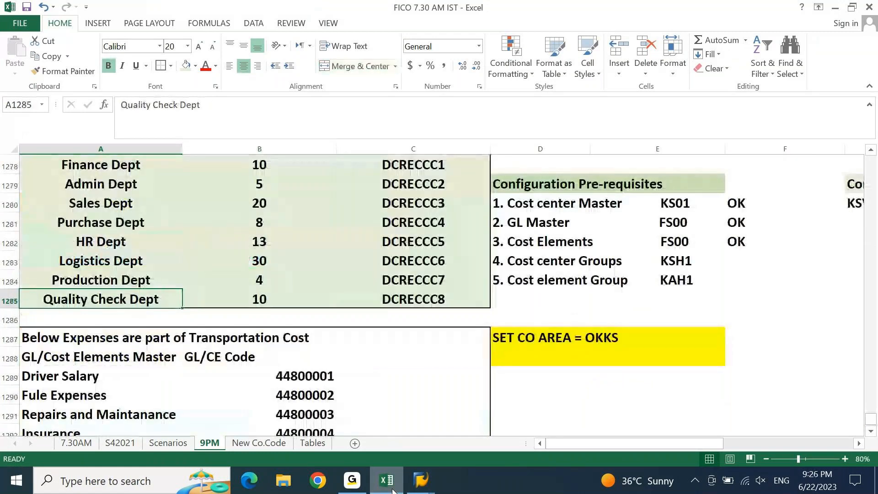
pyautogui.press('Right')
pyautogui.press('Right')
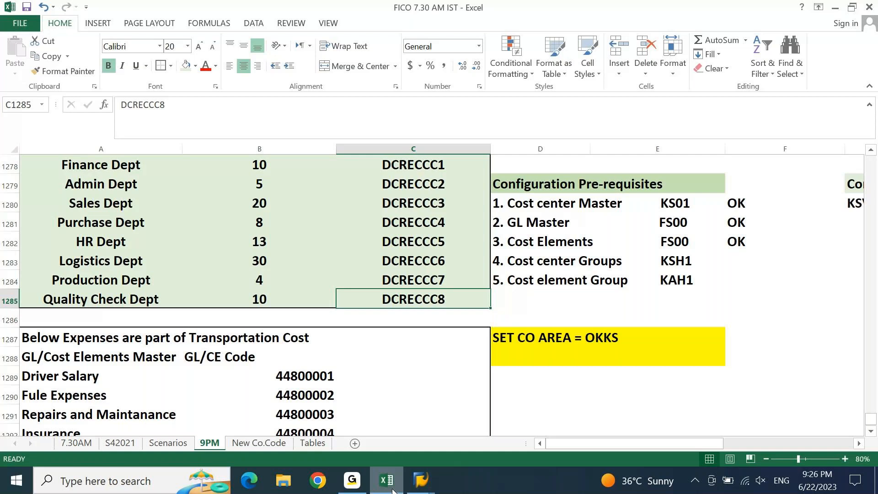
pyautogui.press('Down')
pyautogui.press('Down')
pyautogui.press('Down')
pyautogui.press('Right')
pyautogui.press('Right')
pyautogui.press('Right')
pyautogui.press('Right')
pyautogui.press('Right')
pyautogui.write('SENDER')
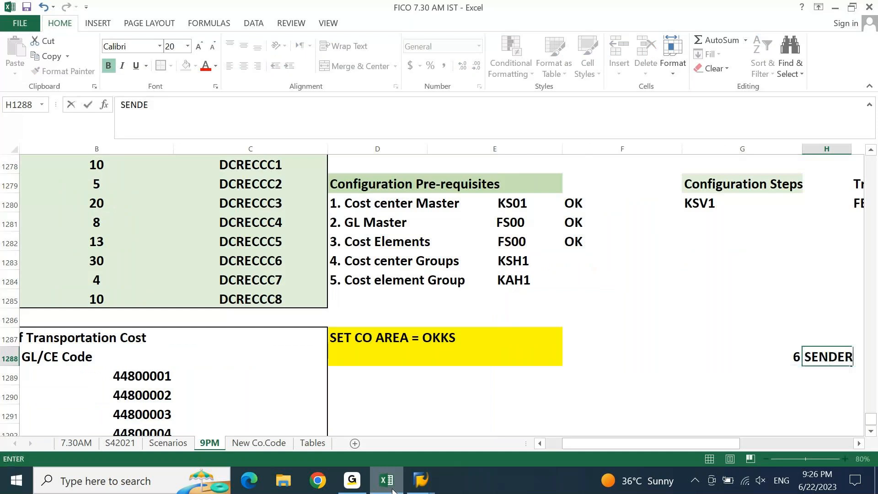
pyautogui.press('Return')
# Enter 8 in G1289 with the label COST CENTER RECEIEVER beside it
pyautogui.press('Left')
pyautogui.write('8')
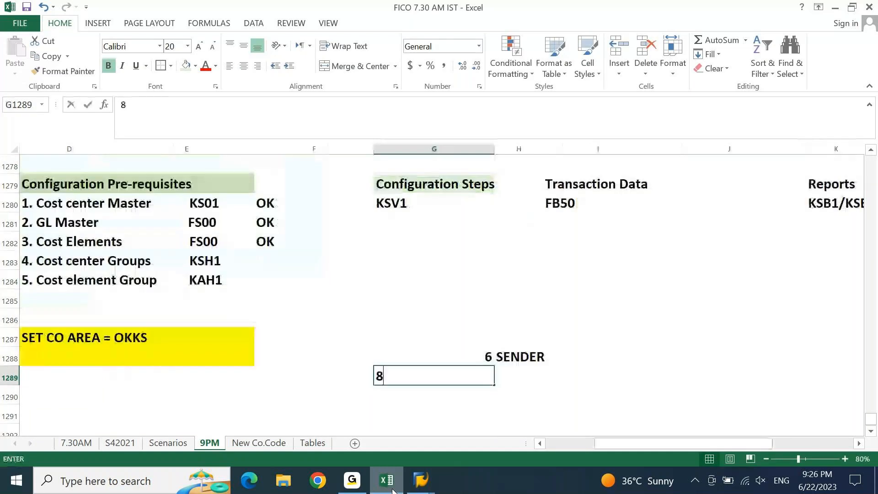
pyautogui.press('Right')
pyautogui.write('COST CENTER RE')
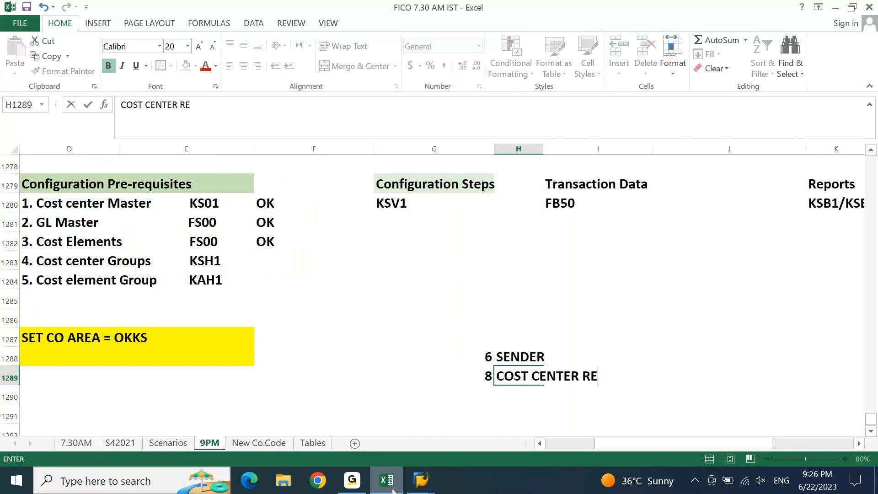
pyautogui.write('CEIEVER')
pyautogui.press('Return')
# Enter =G1288*G1289 in G1290 to get 48, then return to SAP
pyautogui.press('Left')
pyautogui.write('=')
pyautogui.press('Up')
pyautogui.press('Up')
pyautogui.write('*')
pyautogui.press('Up')
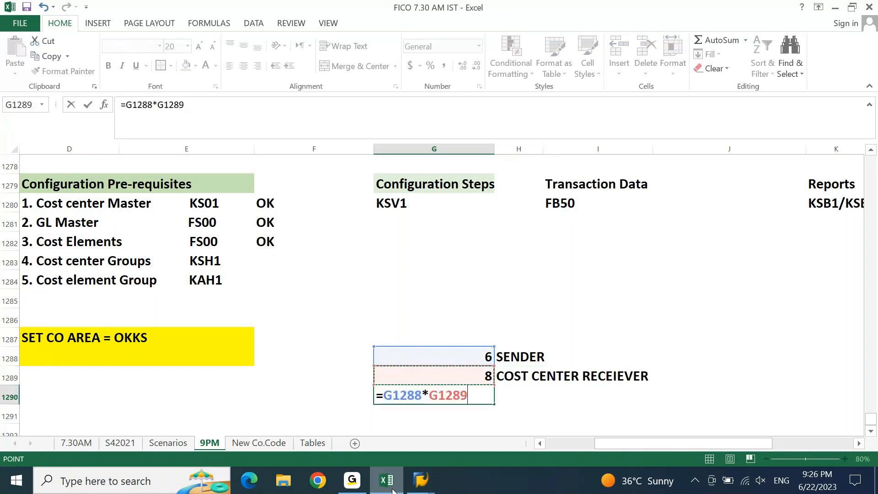
pyautogui.press('Return')
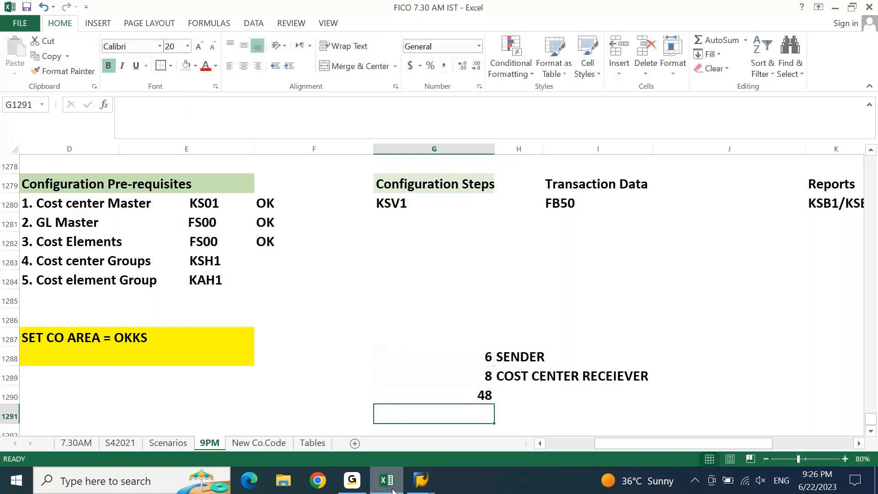
pyautogui.click(392, 487)
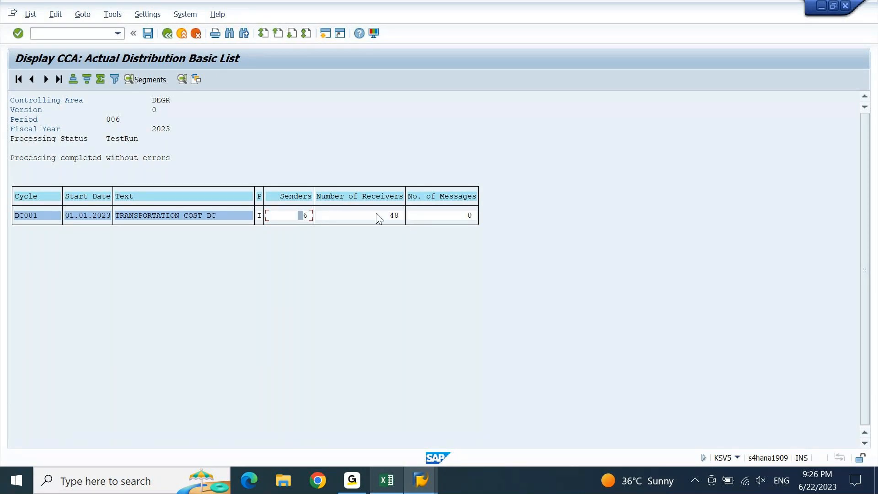
# List the segments of cycle DC001 and drill into the 6 senders of segment DC001
pyautogui.click(34, 213)
pyautogui.click(158, 81)
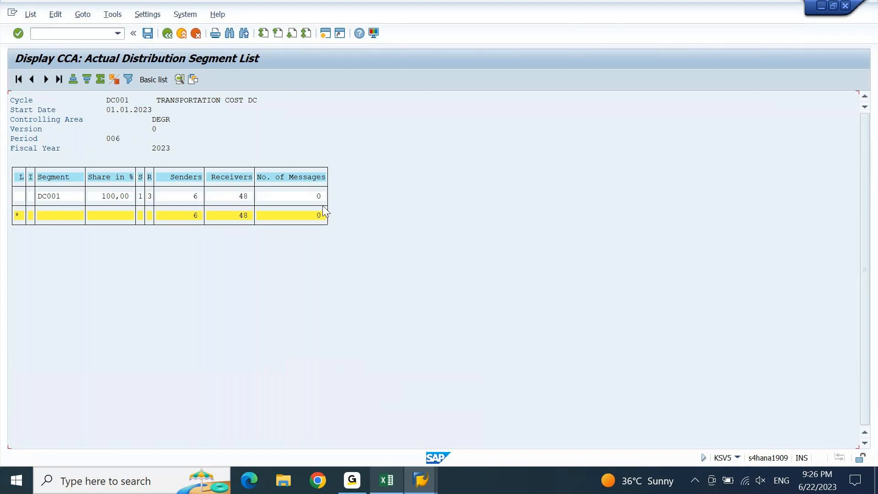
pyautogui.doubleClick(193, 198)
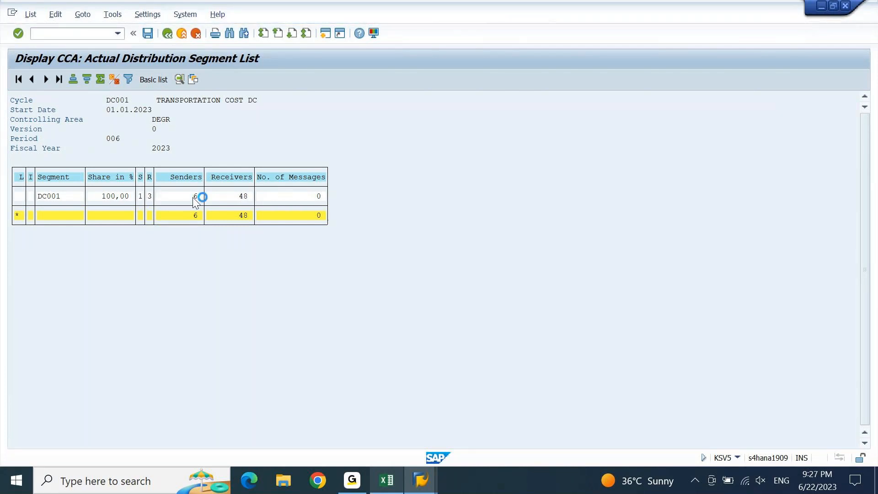
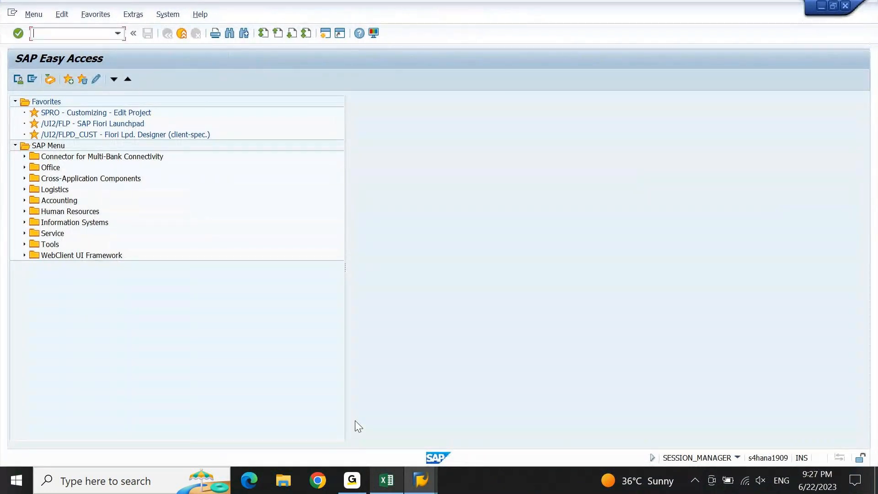
# Bring the KSB1N window forward and open the DC001 actual line items for period 6 of 2023
pyautogui.moveTo(432, 489)
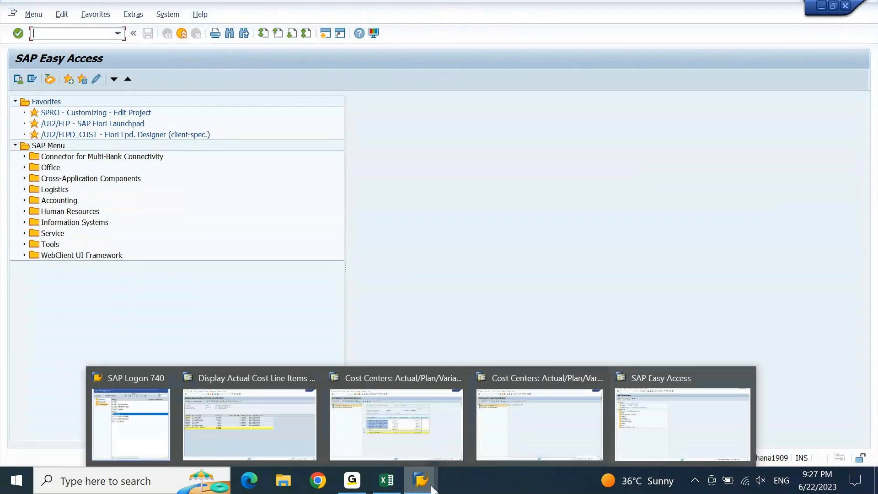
pyautogui.click(184, 411)
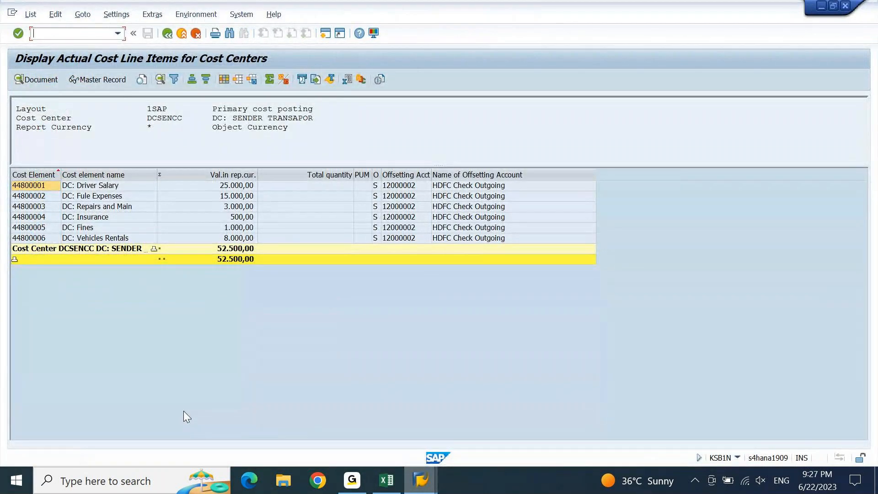
pyautogui.press('F3')
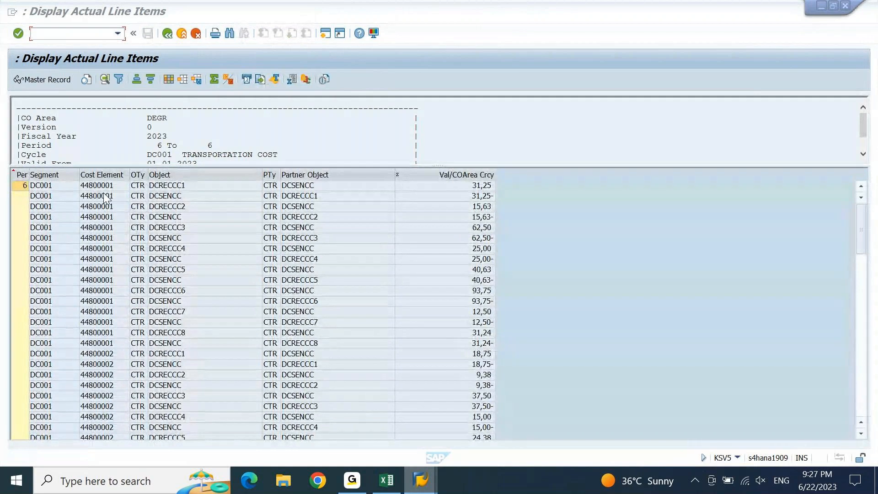
# Expand the header to show valid-from 01.01.2023 and USD currency, then shrink it back
pyautogui.click(145, 250)
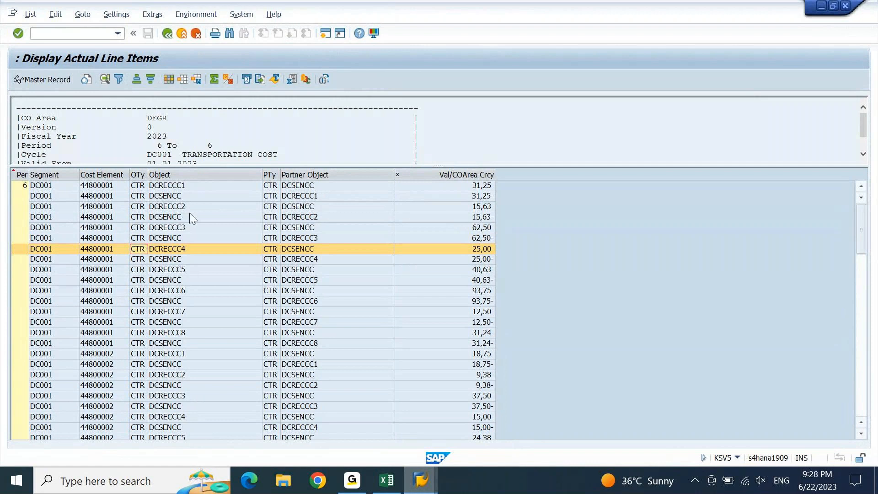
pyautogui.click(448, 177)
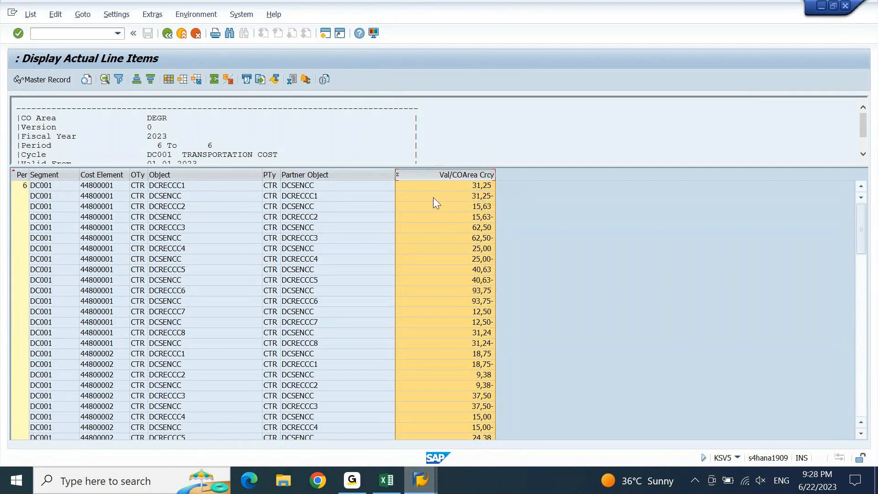
pyautogui.moveTo(364, 166); pyautogui.dragTo(352, 280)
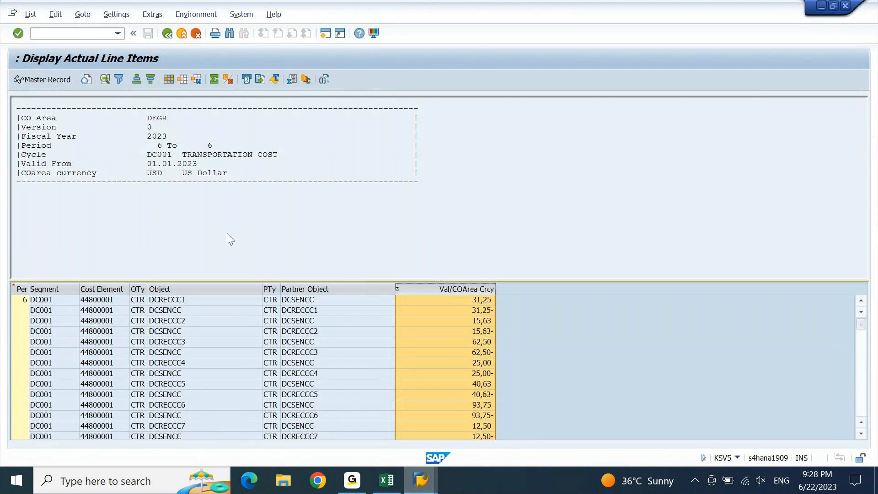
pyautogui.moveTo(144, 173); pyautogui.dragTo(224, 175)
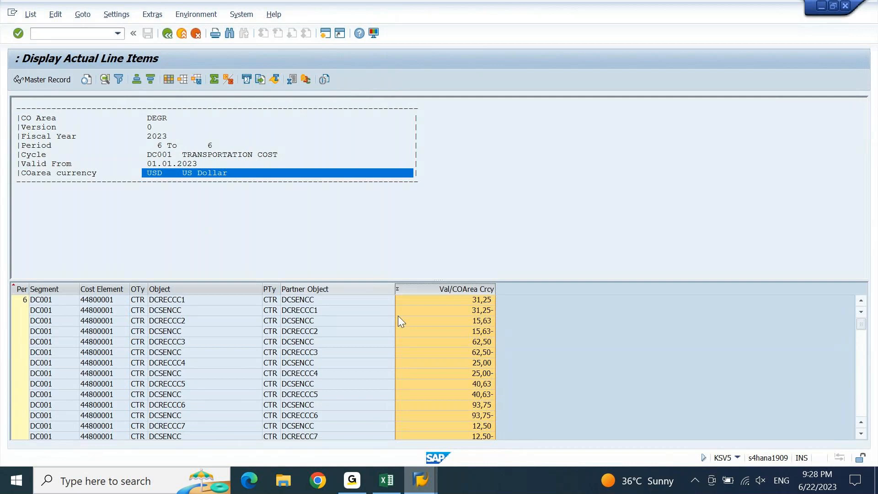
pyautogui.moveTo(356, 280); pyautogui.dragTo(356, 202)
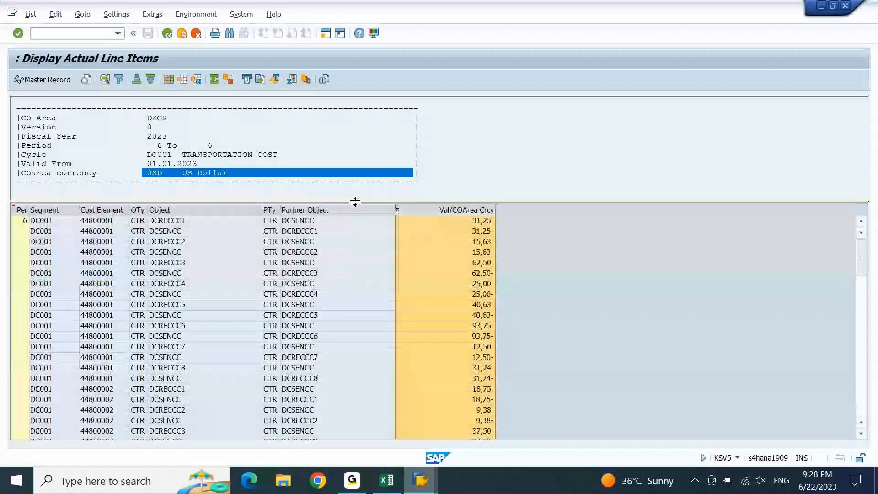
# Sort the column set, move Vbl. value/Obj. curr into the displayed columns, and apply the layout
pyautogui.click(168, 80)
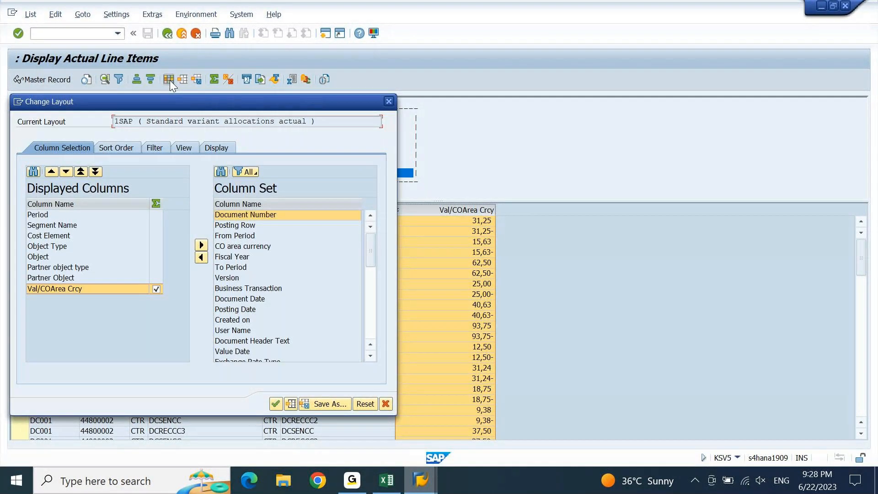
pyautogui.click(263, 247)
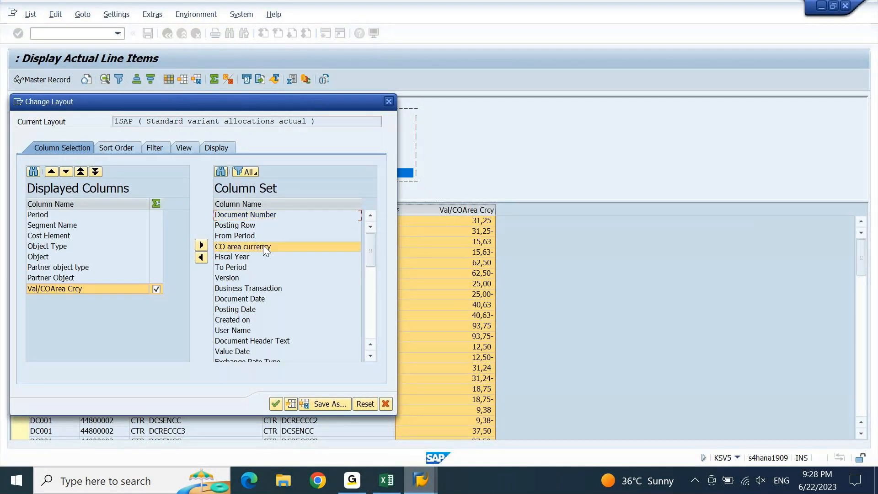
pyautogui.click(285, 204)
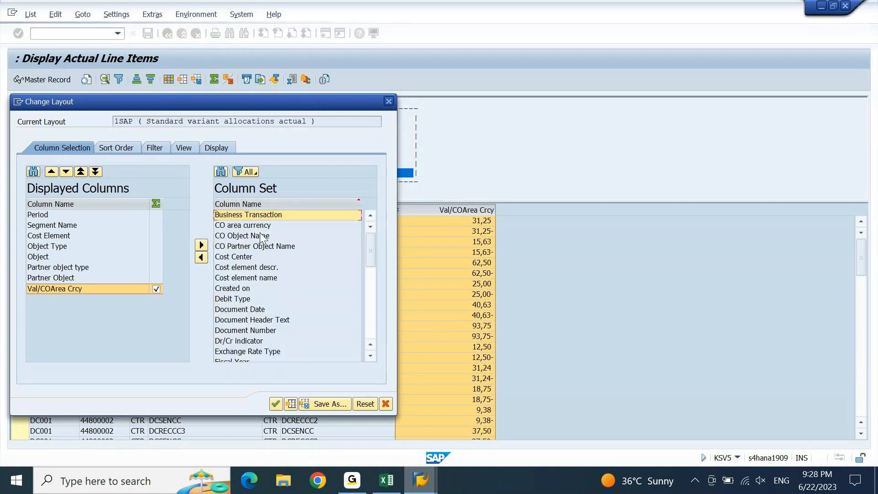
pyautogui.click(371, 310)
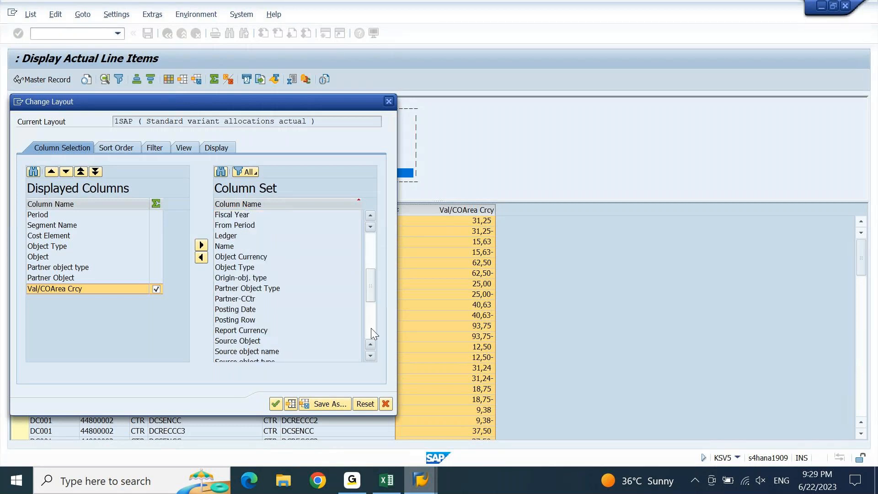
pyautogui.click(372, 328)
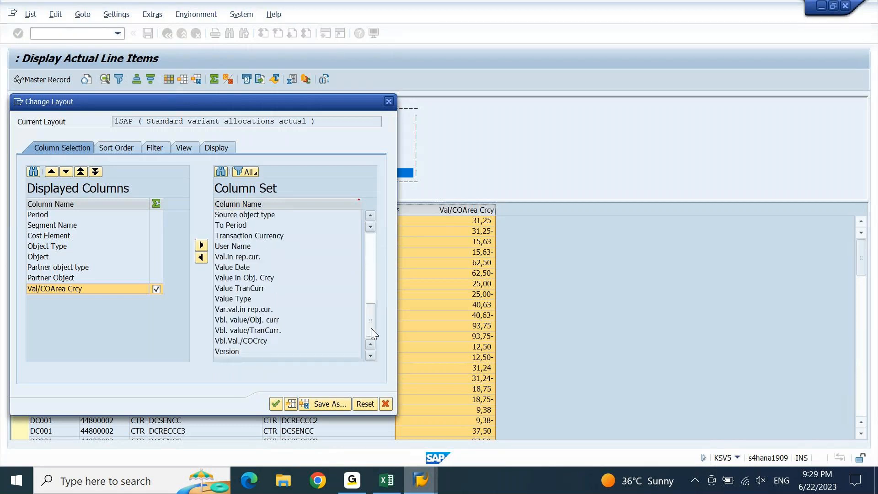
pyautogui.click(243, 323)
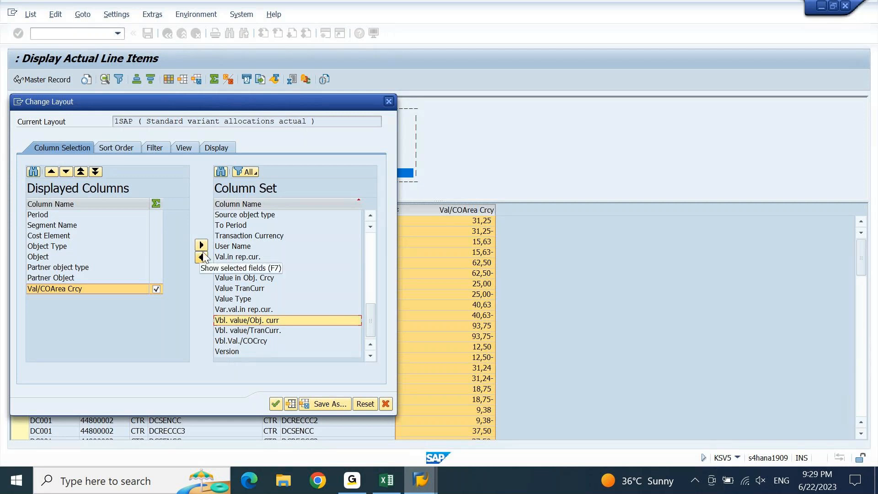
pyautogui.click(201, 257)
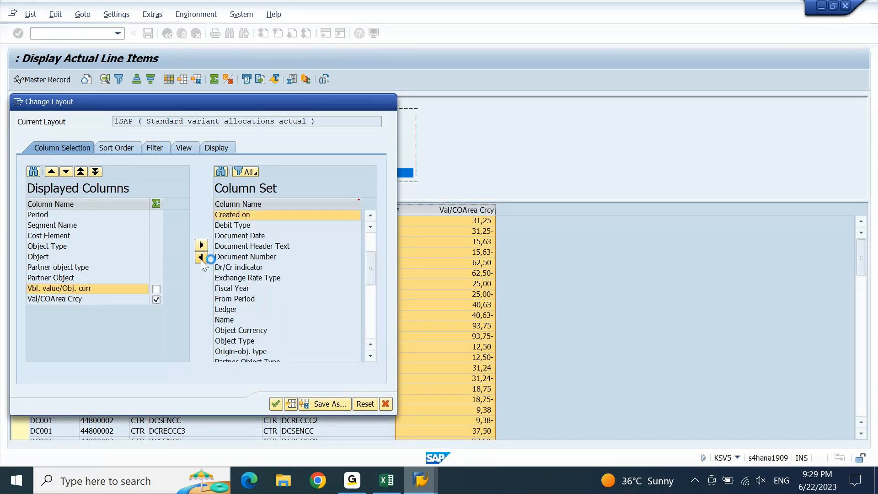
pyautogui.click(275, 404)
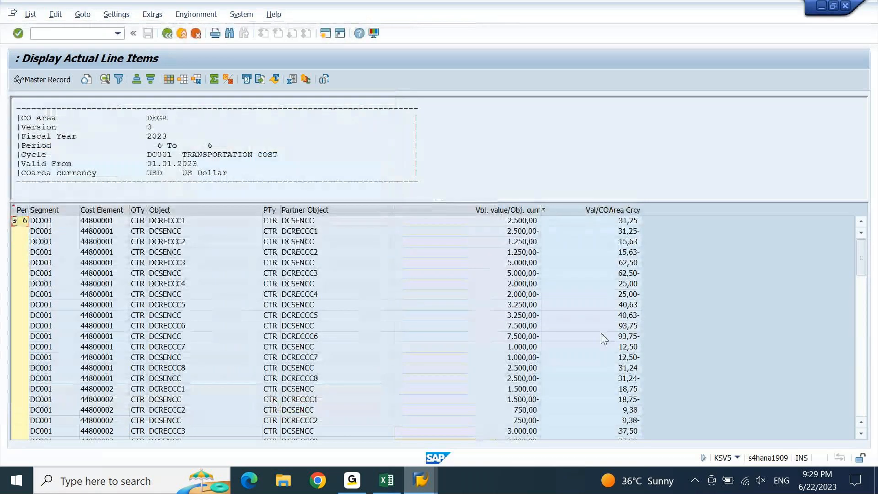
# Total the Vbl. value/Obj. curr column, showing a 0,00 grand total
pyautogui.click(512, 210)
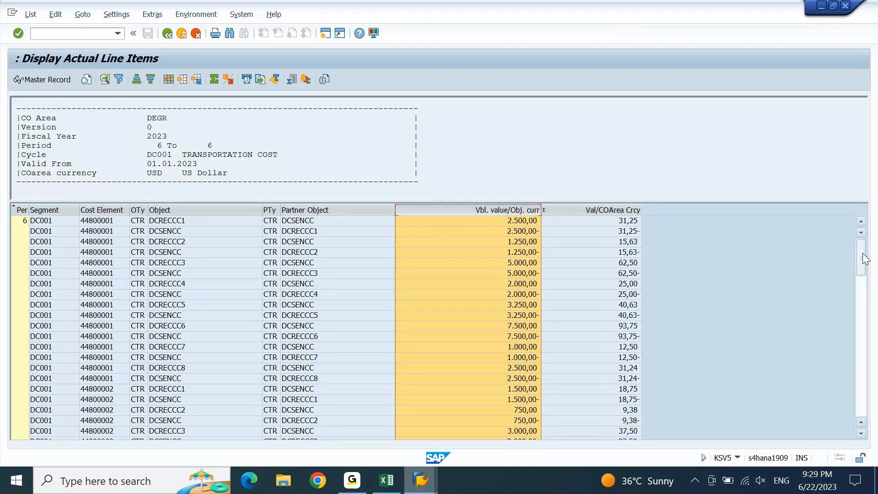
pyautogui.moveTo(865, 259); pyautogui.dragTo(864, 328)
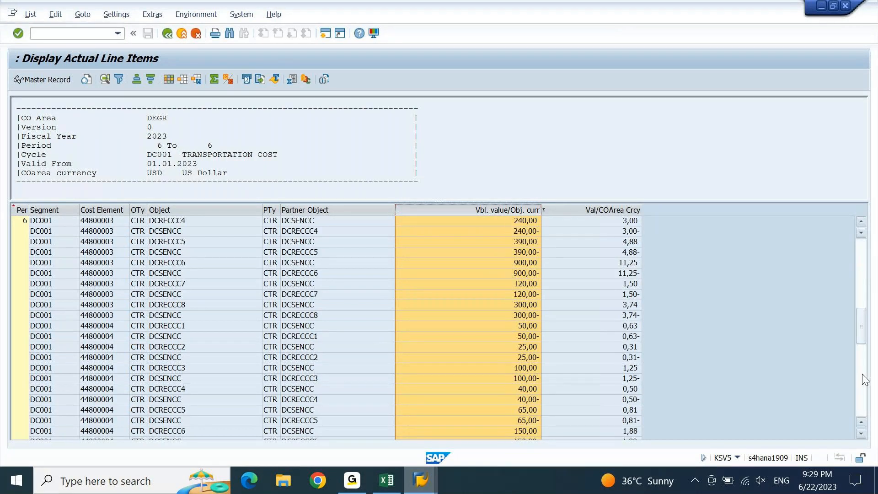
pyautogui.click(865, 407)
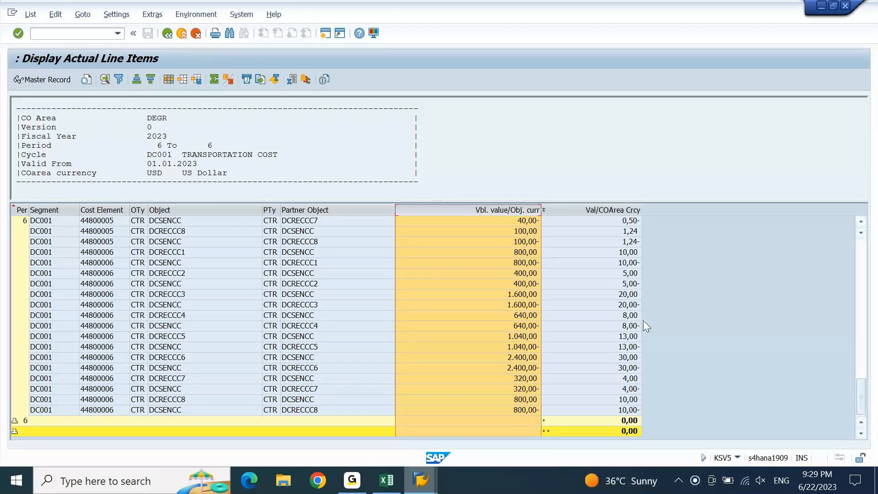
pyautogui.click(511, 433)
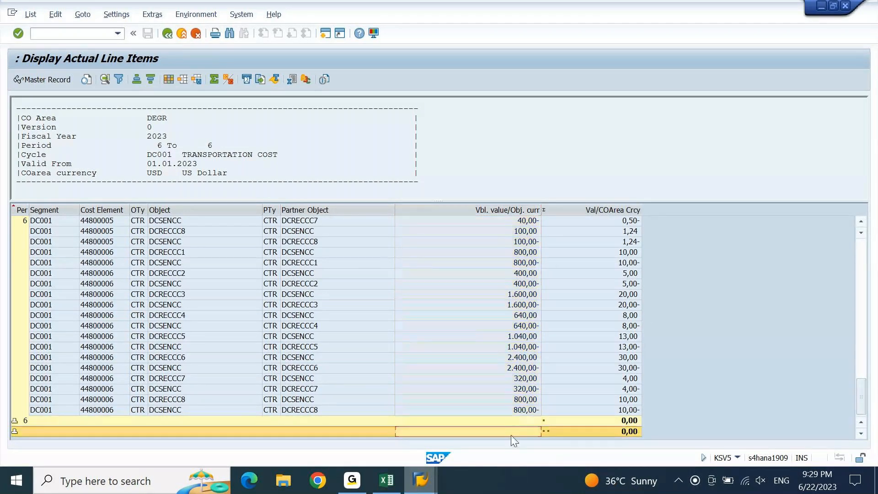
pyautogui.click(506, 208)
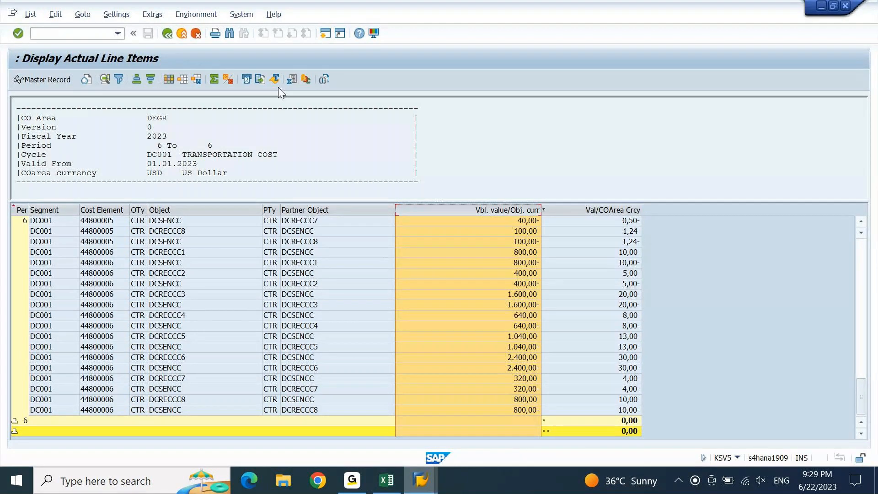
pyautogui.click(213, 79)
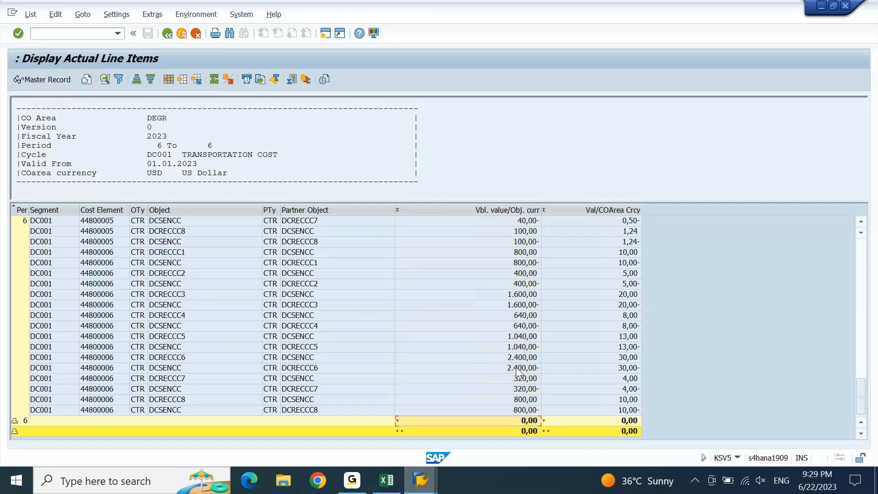
pyautogui.click(521, 432)
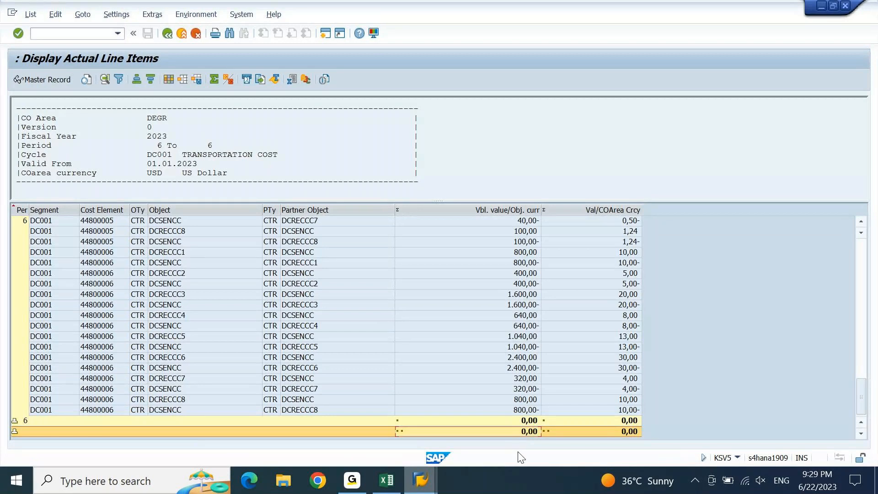
# Inspect the offsetting 1.600,00 DCRECCC3 and DCSENCC lines, then return to the segment list
pyautogui.click(526, 294)
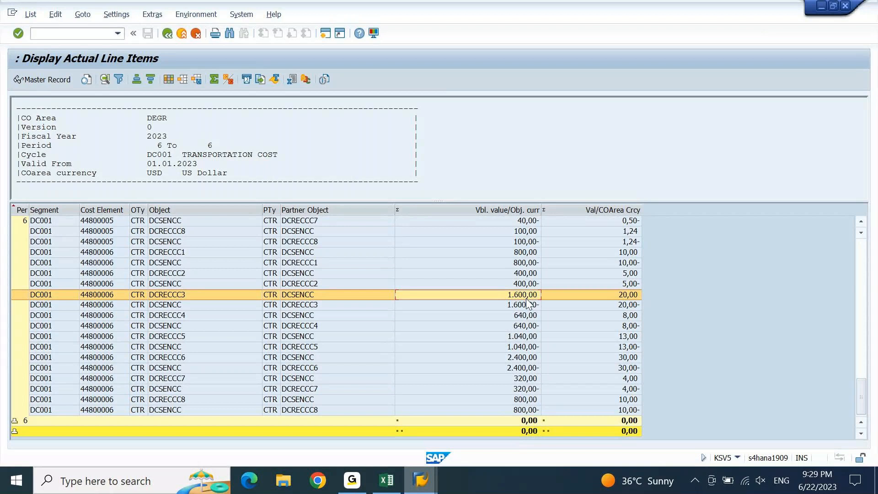
pyautogui.click(526, 299)
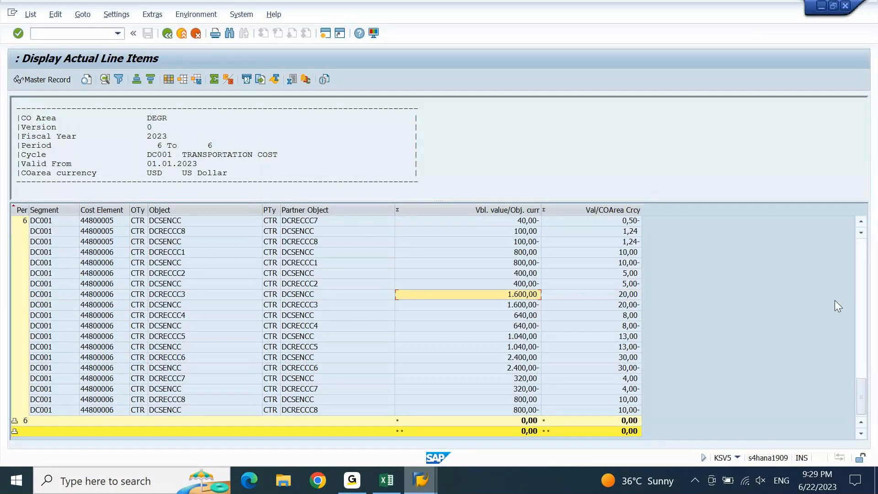
pyautogui.hotkey('shift', 'Down')
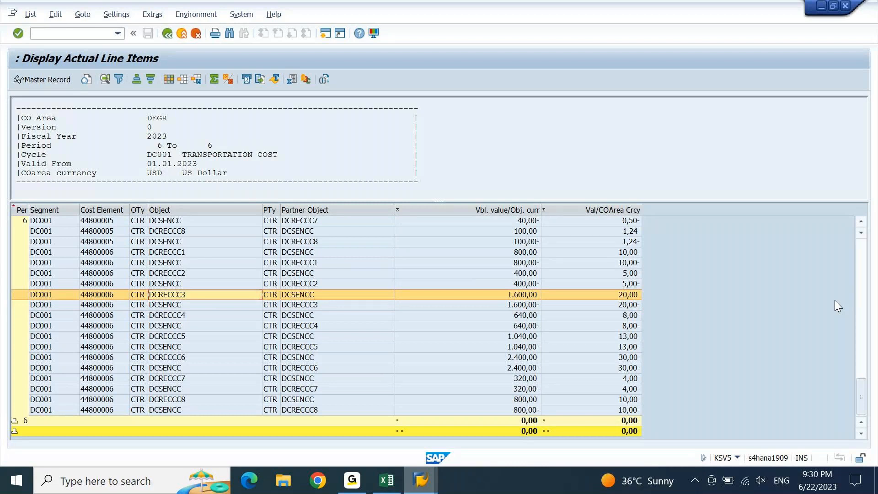
pyautogui.press('Down')
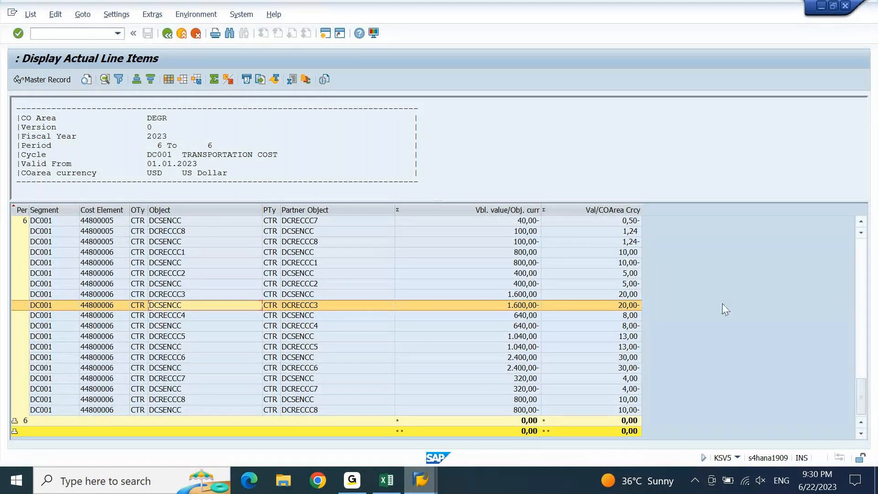
pyautogui.click(291, 294)
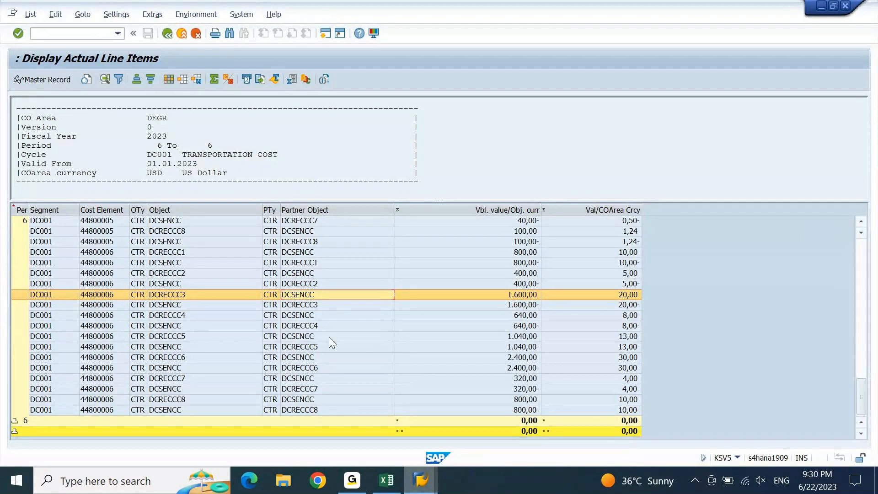
pyautogui.click(300, 305)
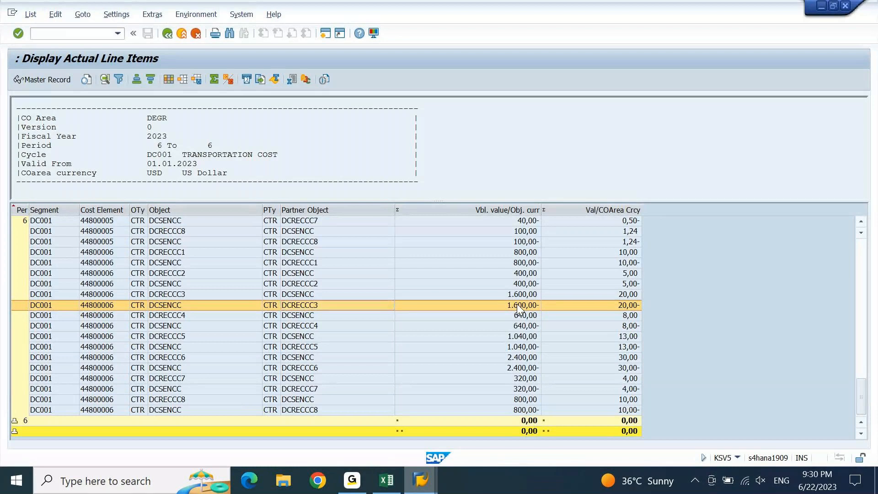
pyautogui.press('F3')
pyautogui.press('Return')
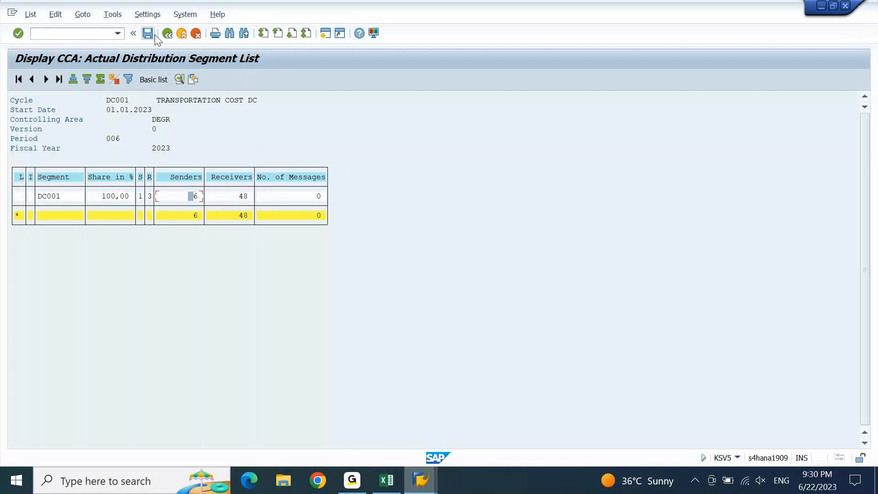
# Go back to the basic list and drill into cycle DC001's senders figure for its line items
pyautogui.click(167, 33)
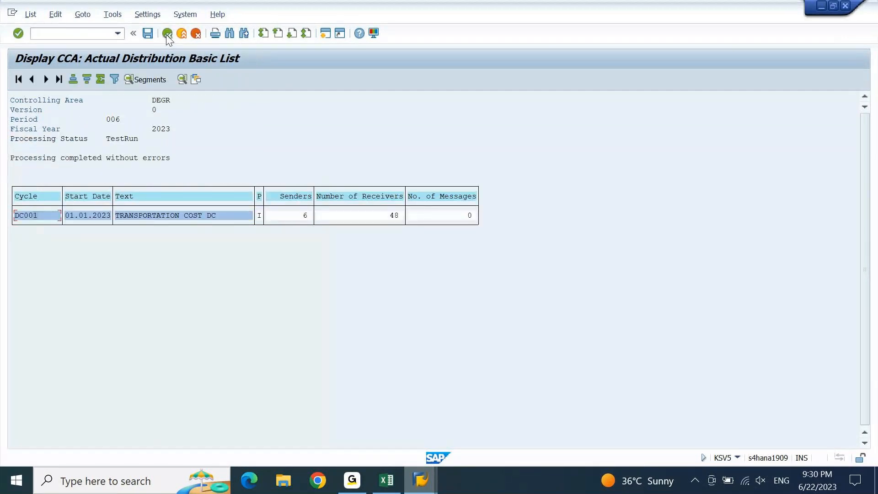
pyautogui.click(301, 216)
pyautogui.doubleClick(388, 218)
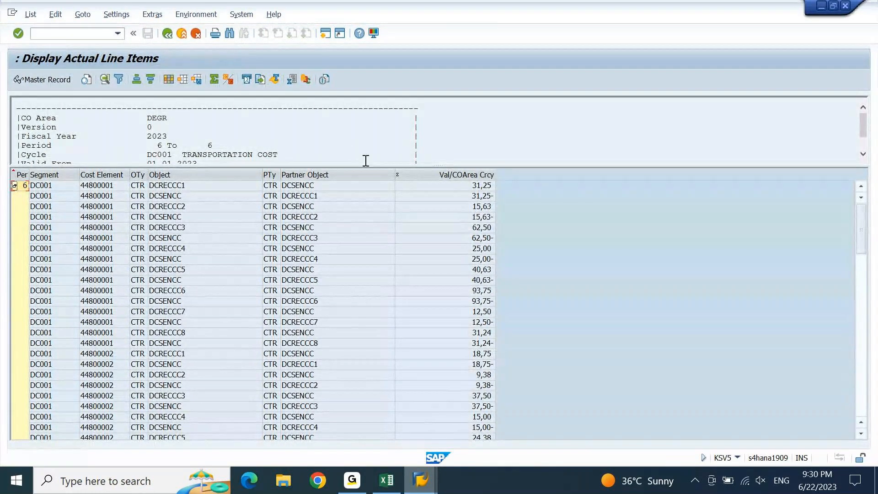
# Review the DC001 line items, including the 44800003 DCRECCC1 item, then leave the list
pyautogui.moveTo(436, 164); pyautogui.dragTo(428, 254)
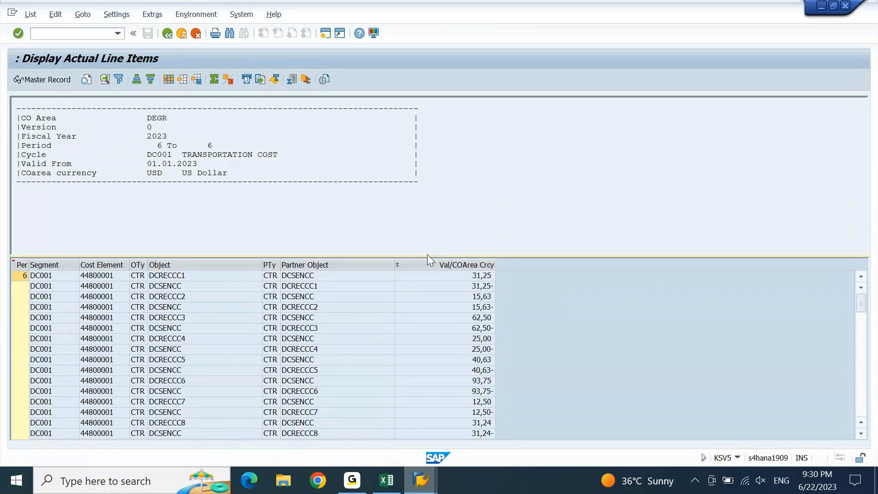
pyautogui.moveTo(439, 255); pyautogui.dragTo(447, 169)
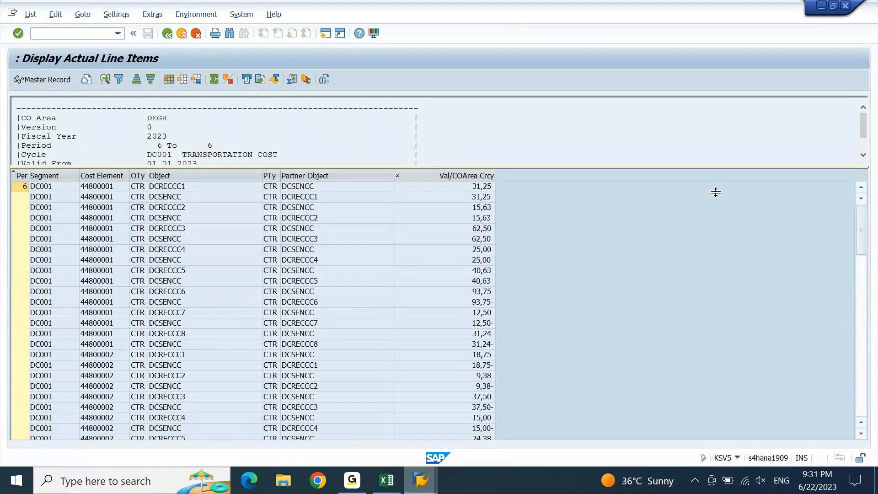
pyautogui.click(862, 302)
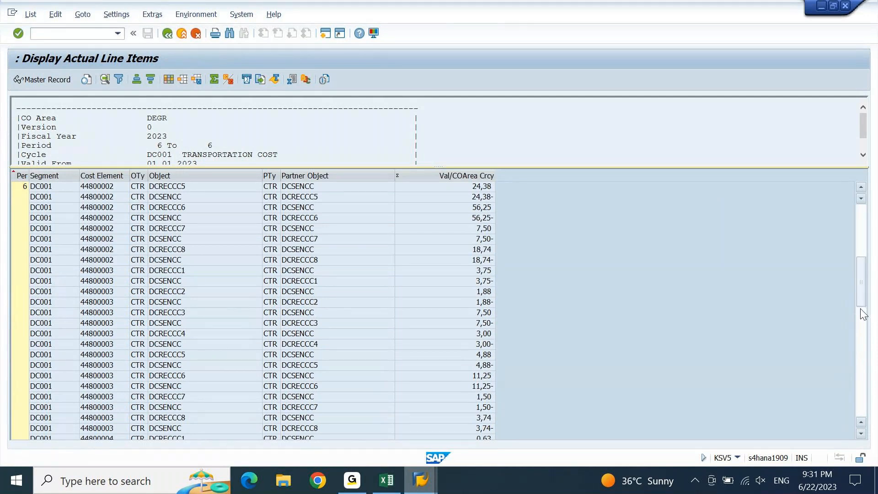
pyautogui.click(319, 273)
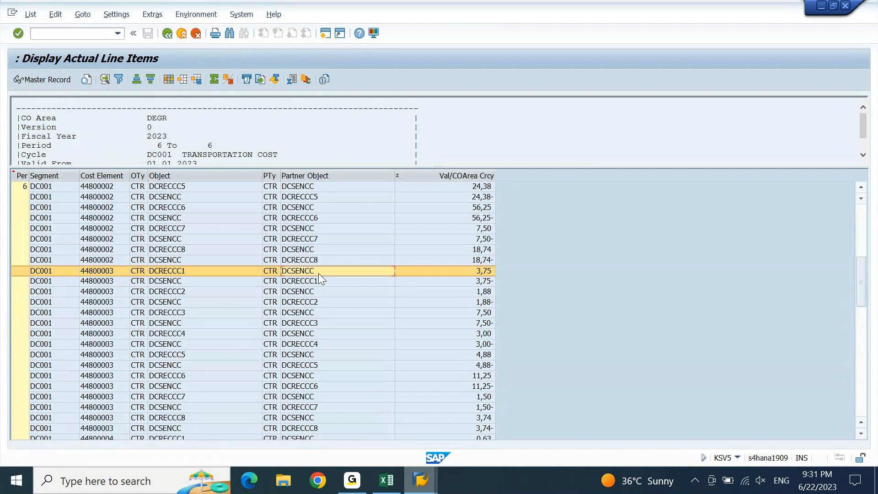
pyautogui.doubleClick(318, 273)
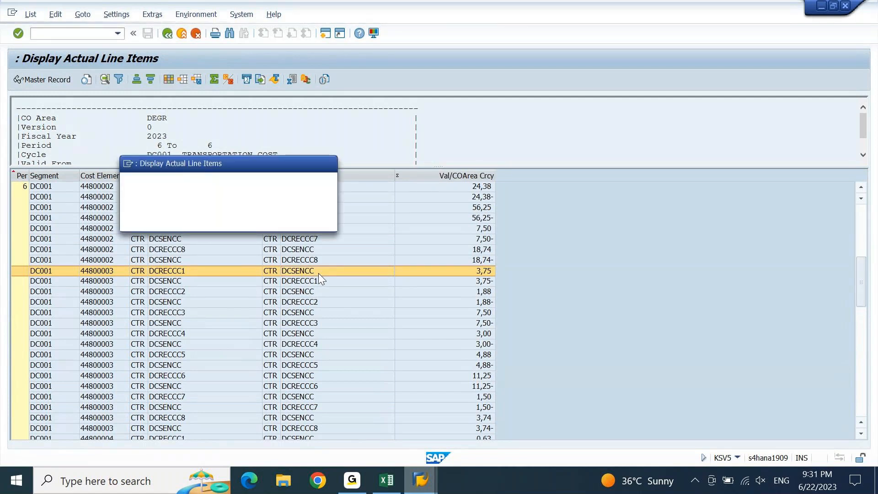
pyautogui.press('Return')
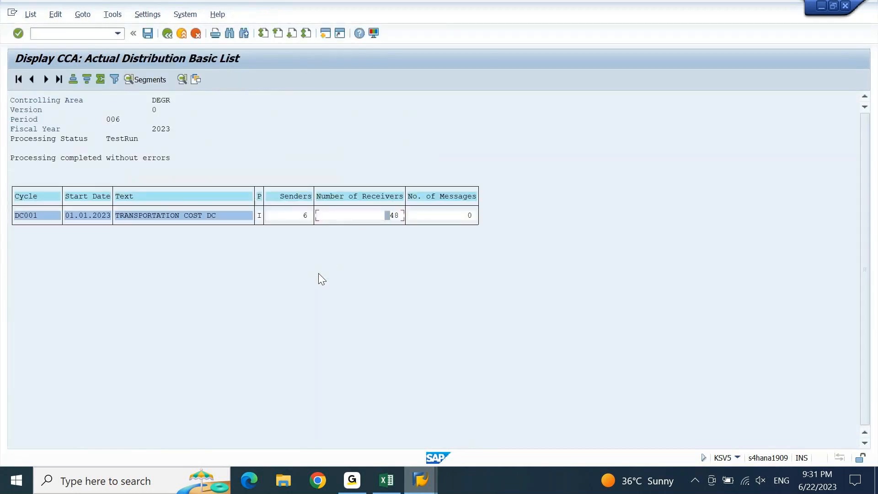
# Reopen the DC001 line items with the full header, then return to the basic list
pyautogui.doubleClick(29, 218)
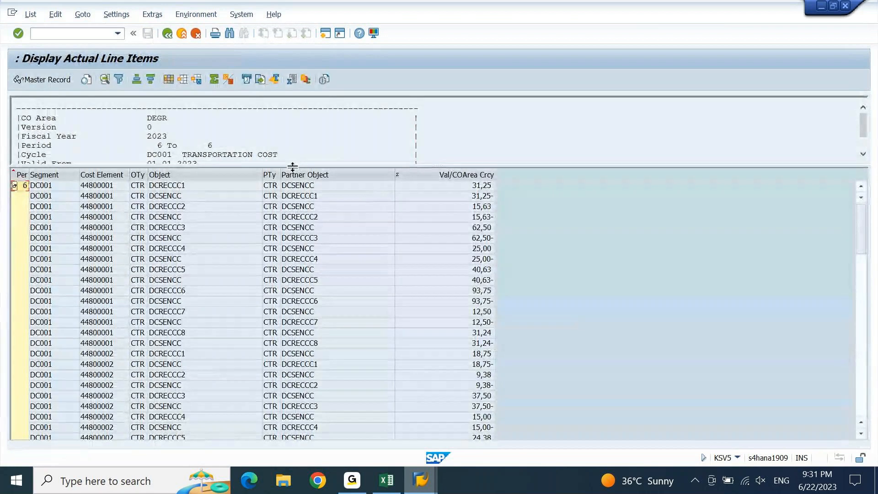
pyautogui.moveTo(293, 167); pyautogui.dragTo(306, 239)
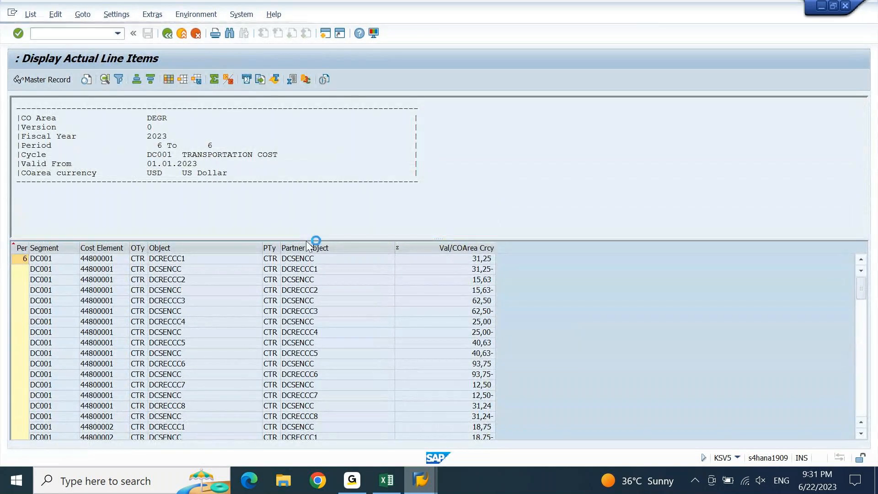
pyautogui.press('F3')
pyautogui.press('Return')
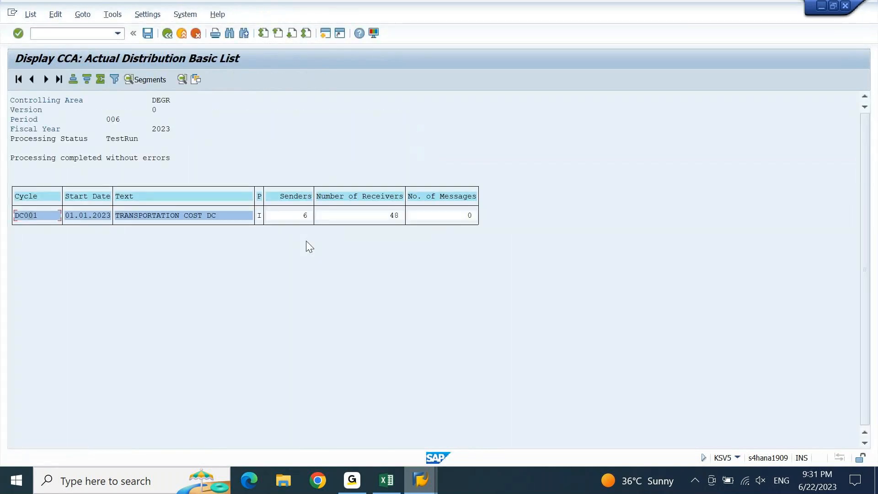
# Exit to the KSV5 start screen and rerun the DC001 test distribution with F8
pyautogui.press('F3')
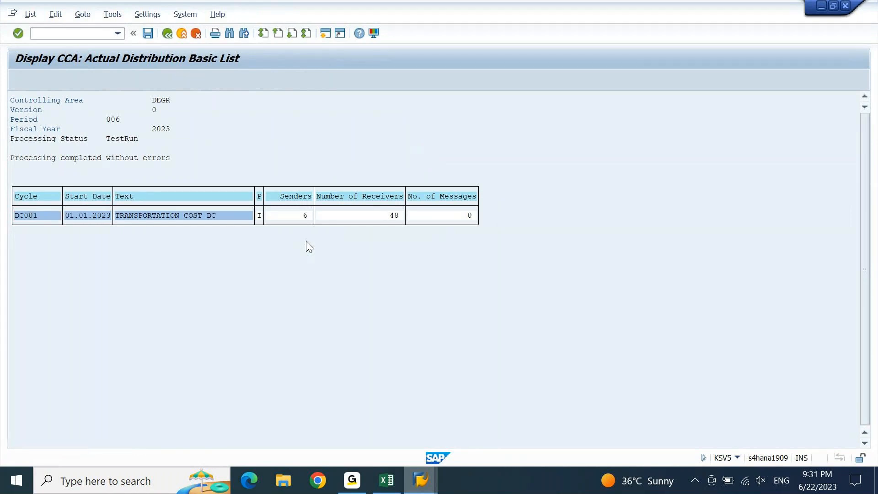
pyautogui.press('Return')
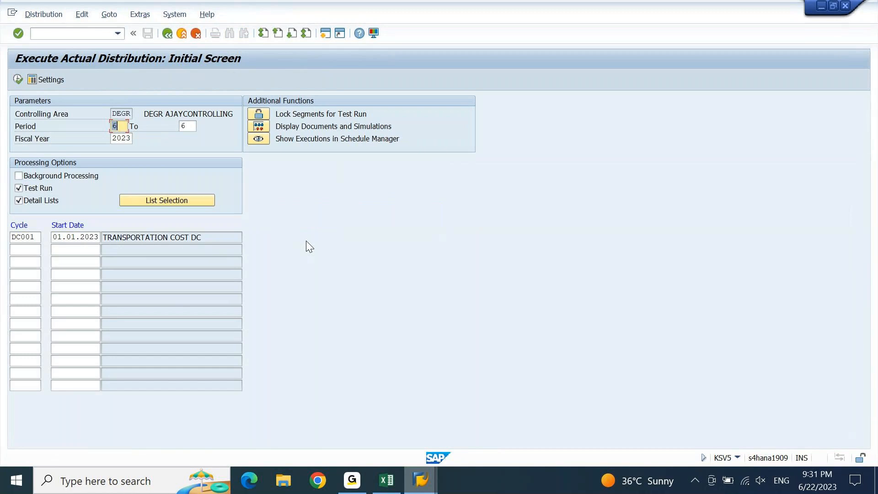
pyautogui.press('F8')
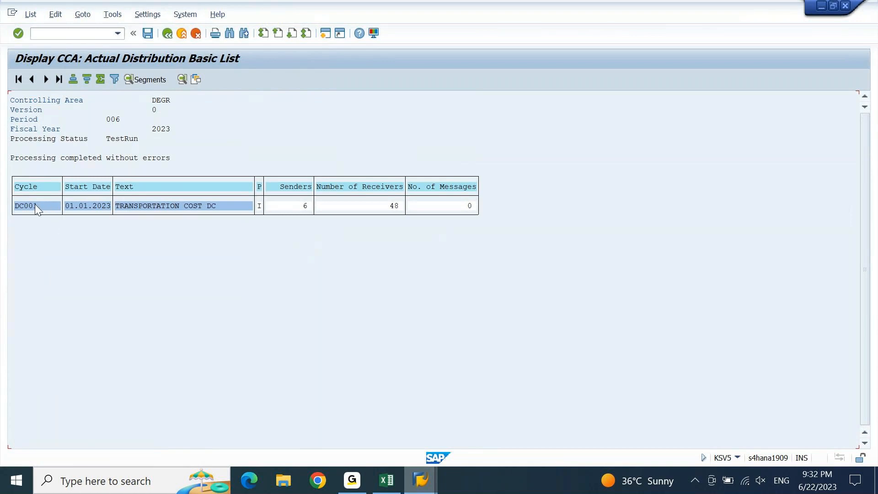
# Show the segment list, select DC001, and browse the List, Edit and Settings menus
pyautogui.click(154, 79)
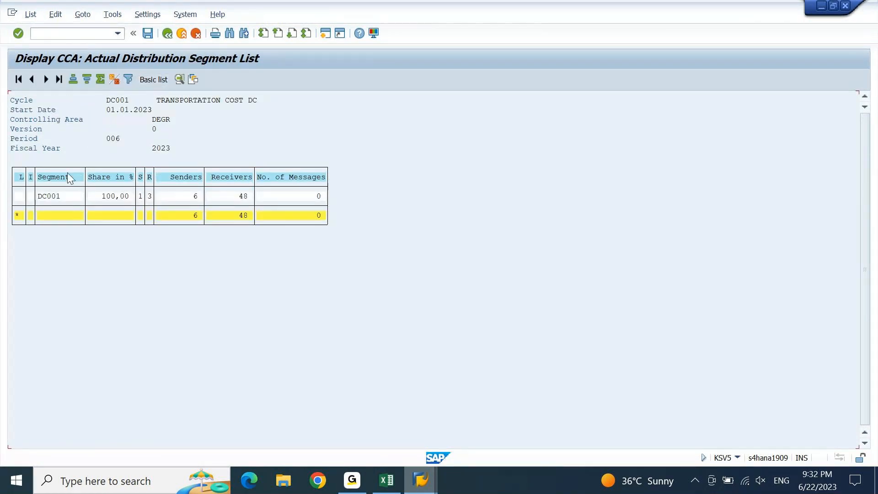
pyautogui.click(49, 195)
pyautogui.click(32, 15)
pyautogui.moveTo(59, 15)
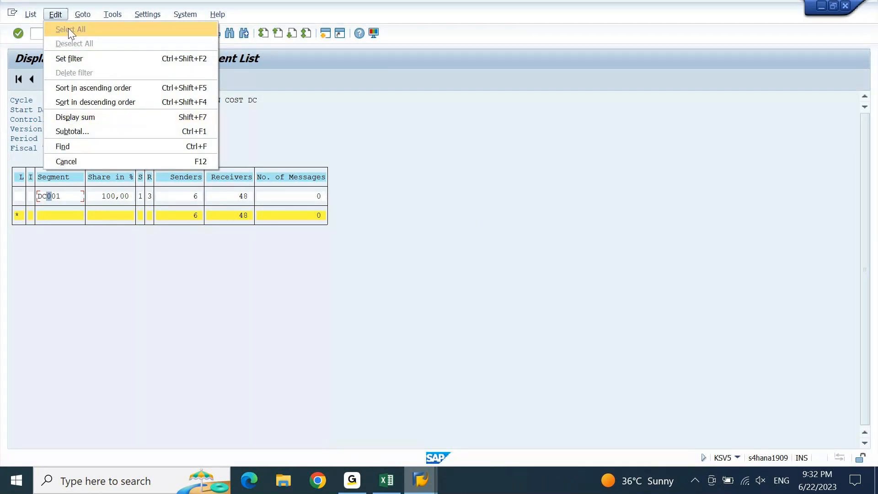
pyautogui.moveTo(149, 17)
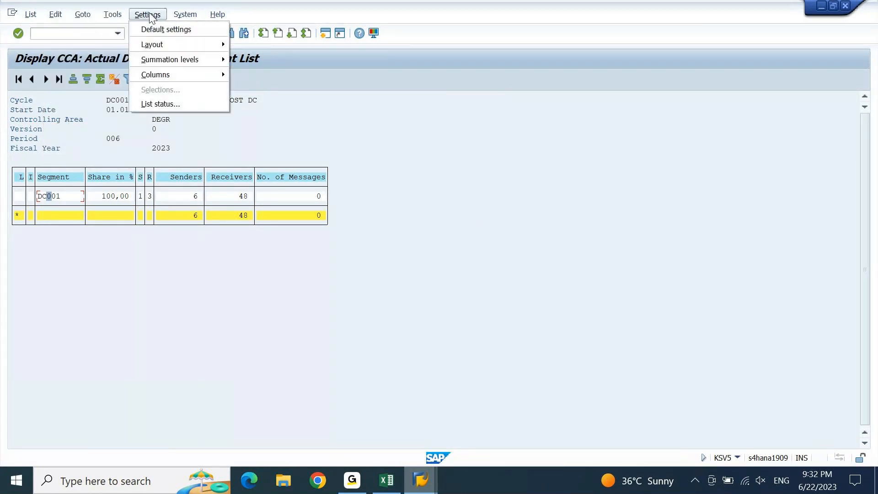
pyautogui.moveTo(177, 16)
pyautogui.press('Escape')
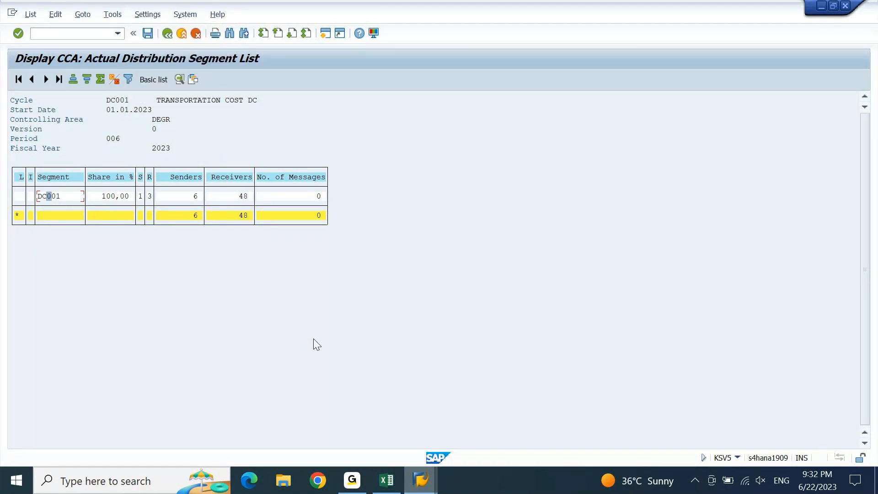
pyautogui.click(196, 201)
# Open the DC001 line items, expand the header, and bring up the DCRECCC3 62,50 row's context menu
pyautogui.doubleClick(141, 197)
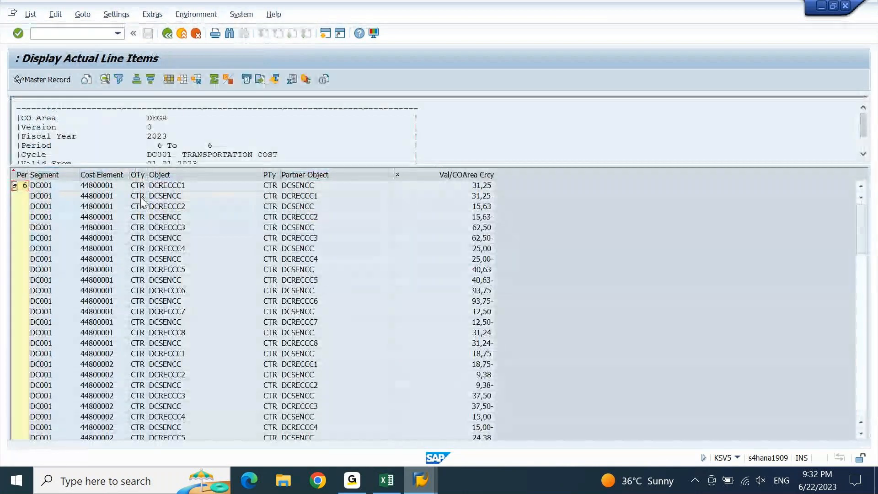
pyautogui.moveTo(314, 167); pyautogui.dragTo(330, 191)
pyautogui.click(274, 253)
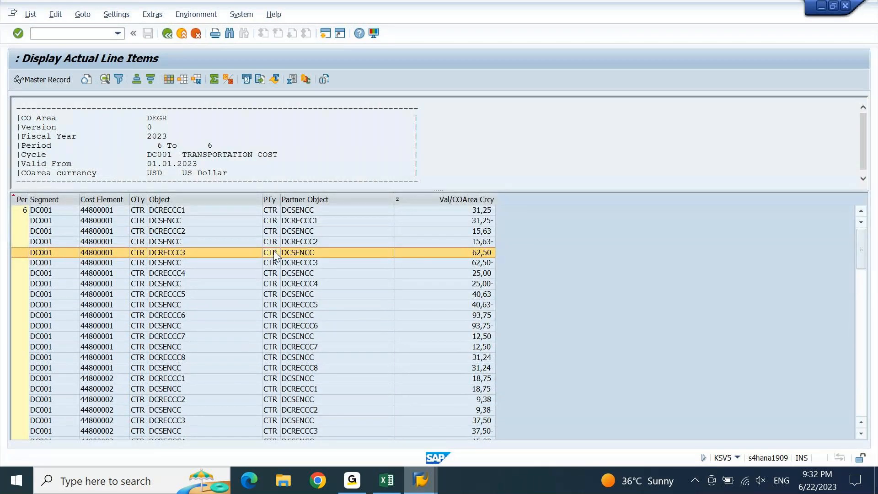
pyautogui.rightClick(275, 254)
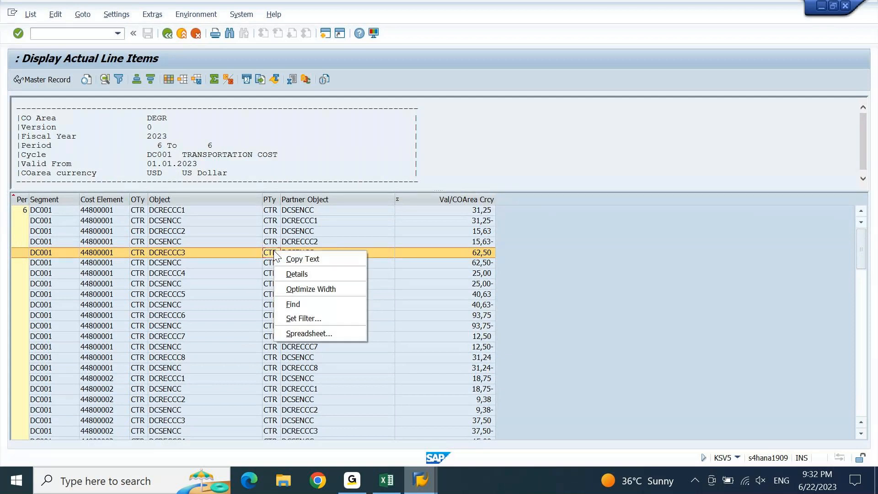
# Export the line items as XLSX to EXPORT on the Desktop, overwriting the old file, and view in Excel
pyautogui.click(318, 334)
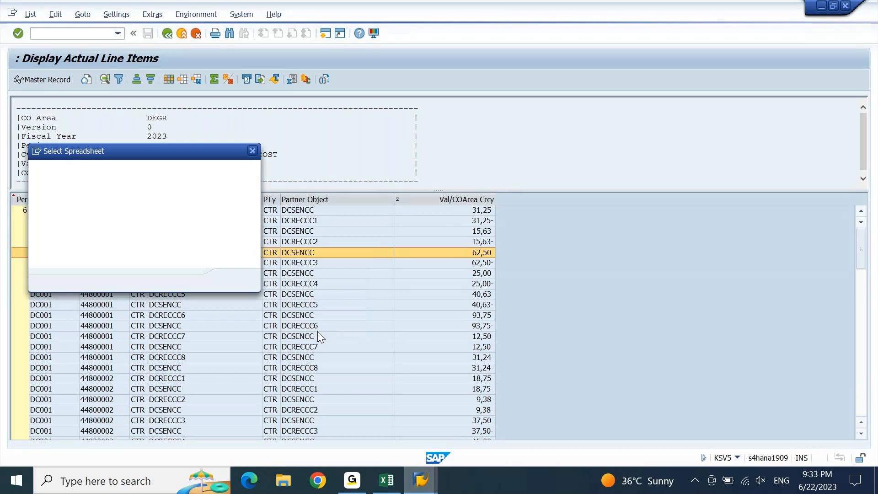
pyautogui.click(234, 280)
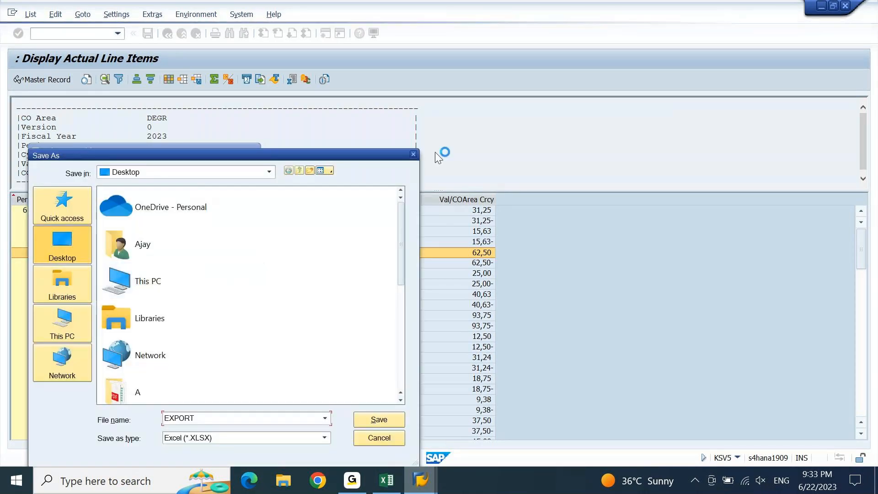
pyautogui.click(375, 416)
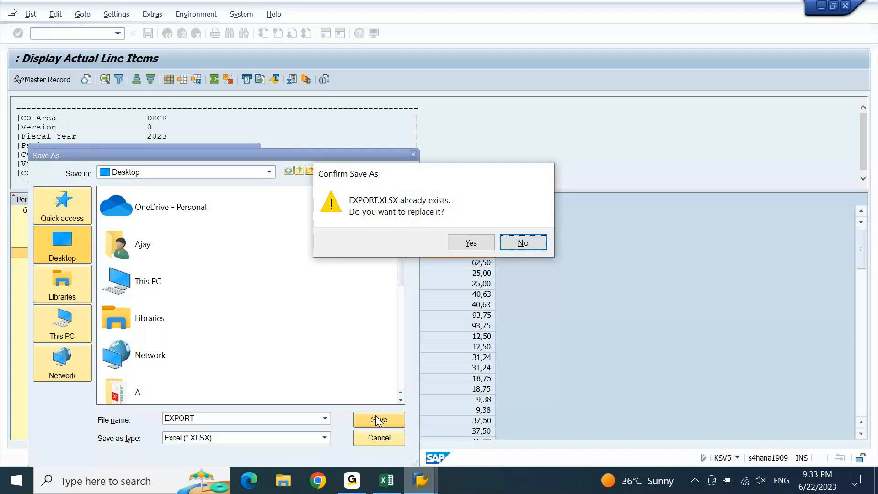
pyautogui.click(476, 241)
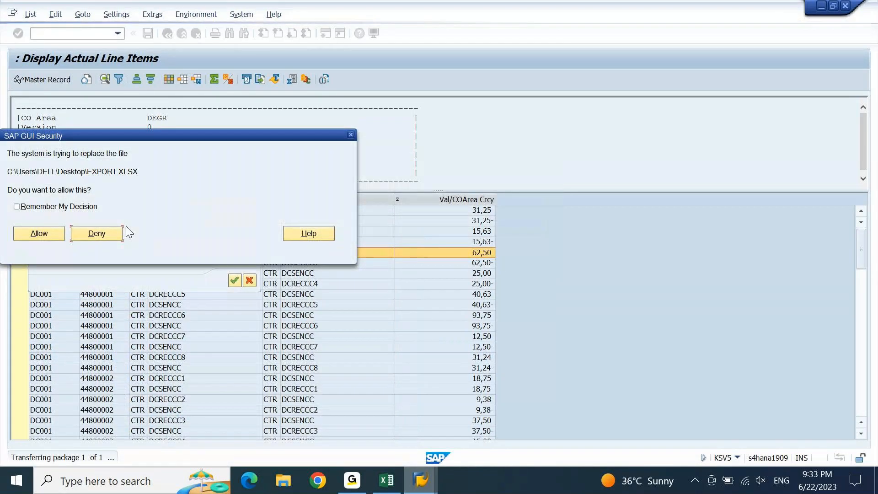
pyautogui.click(61, 232)
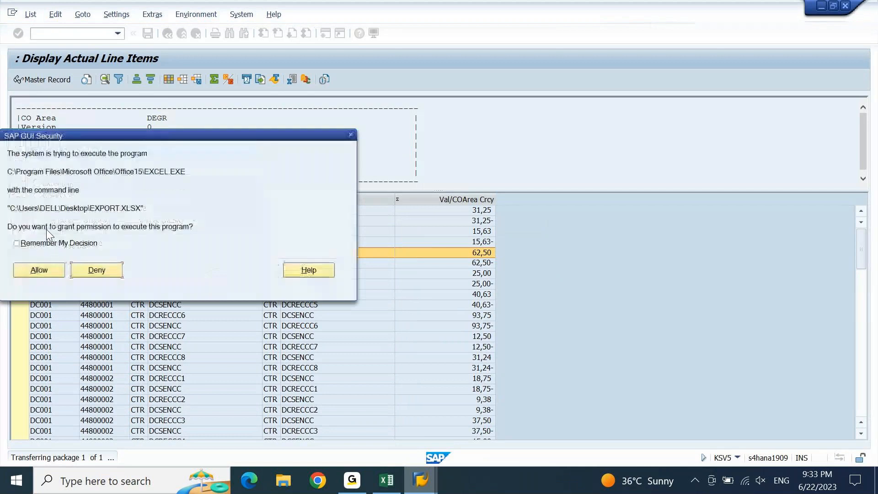
pyautogui.click(38, 271)
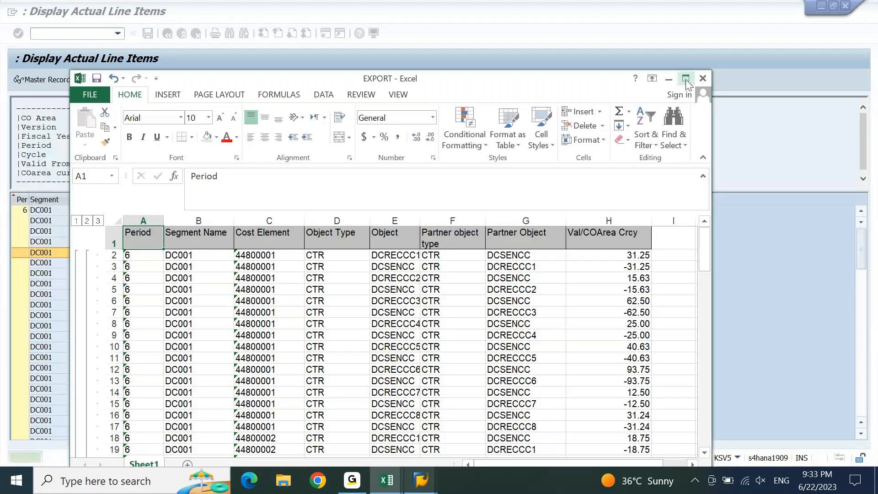
pyautogui.click(685, 78)
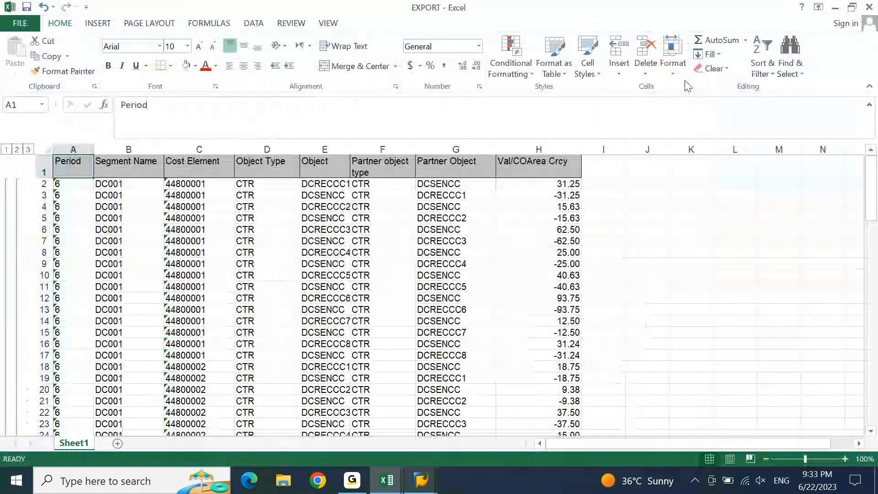
pyautogui.hotkey('alt', 'Tab')
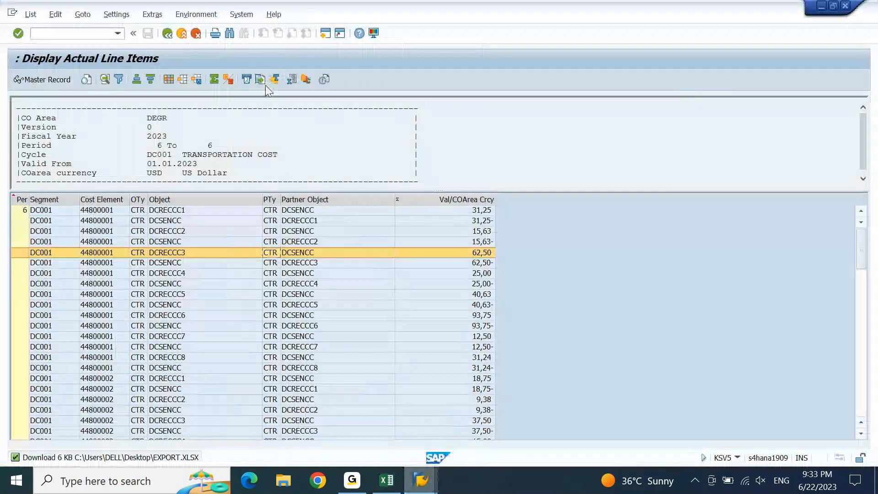
# Display and total Vbl. value/Obj. curr, removing Val/COArea Crcy from the layout
pyautogui.click(169, 82)
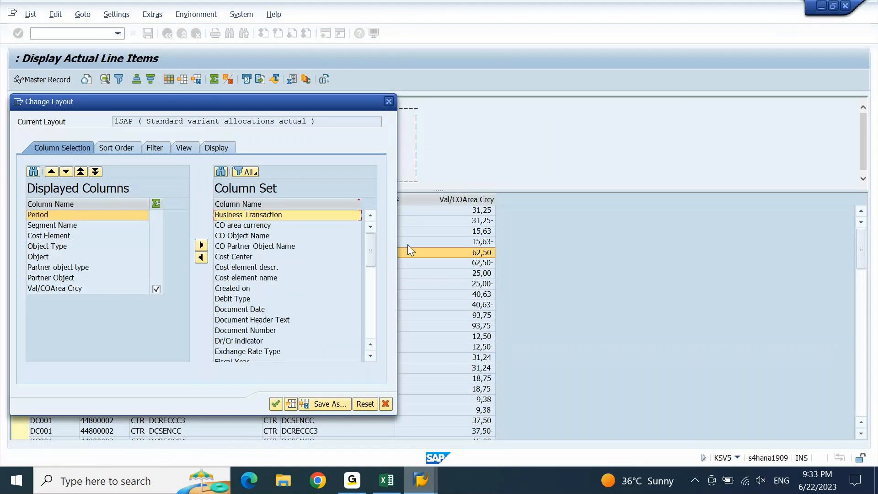
pyautogui.click(369, 323)
pyautogui.click(369, 323)
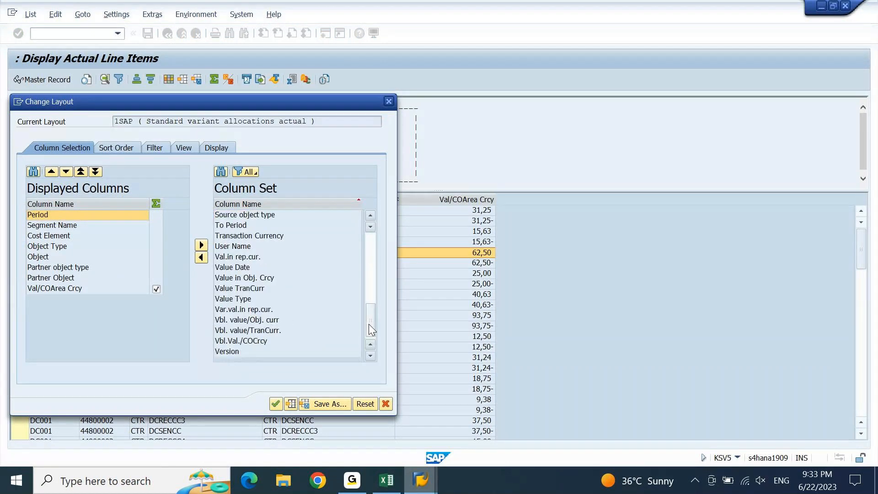
pyautogui.click(279, 320)
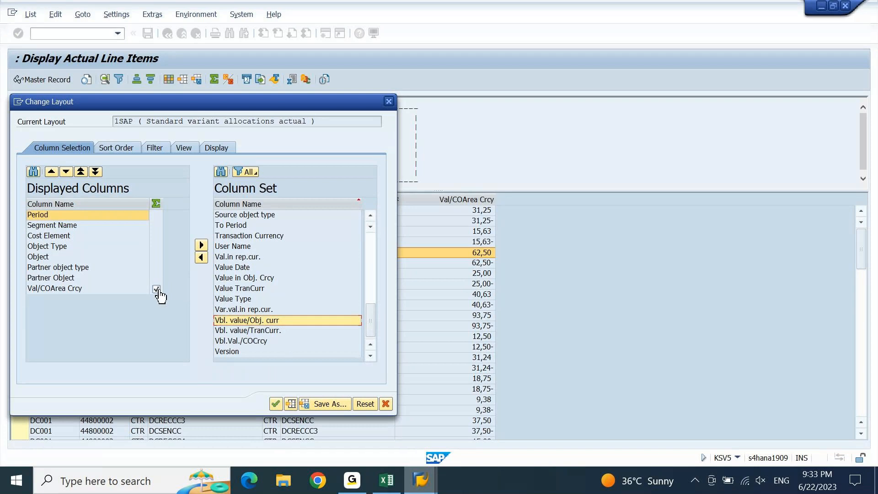
pyautogui.click(201, 258)
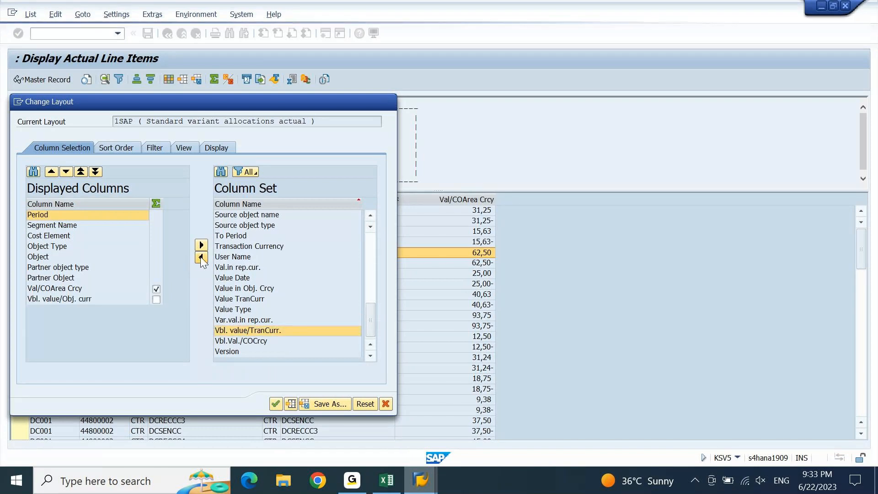
pyautogui.click(156, 300)
pyautogui.click(72, 293)
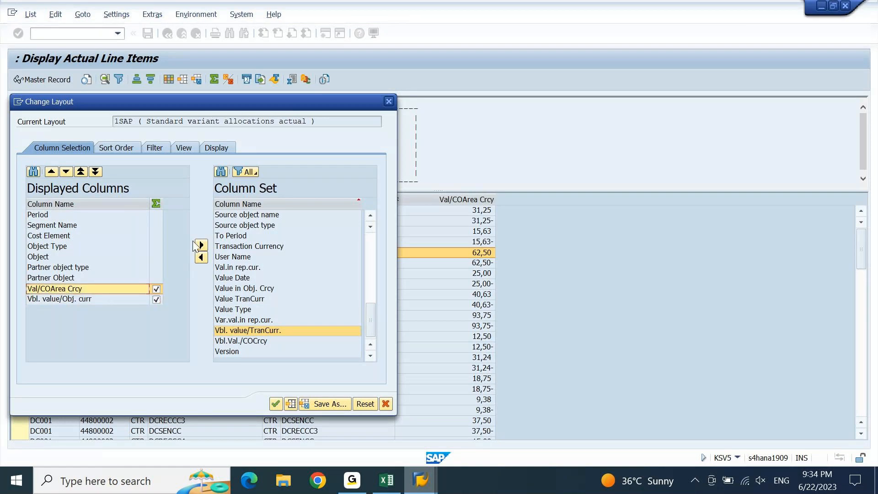
pyautogui.click(202, 245)
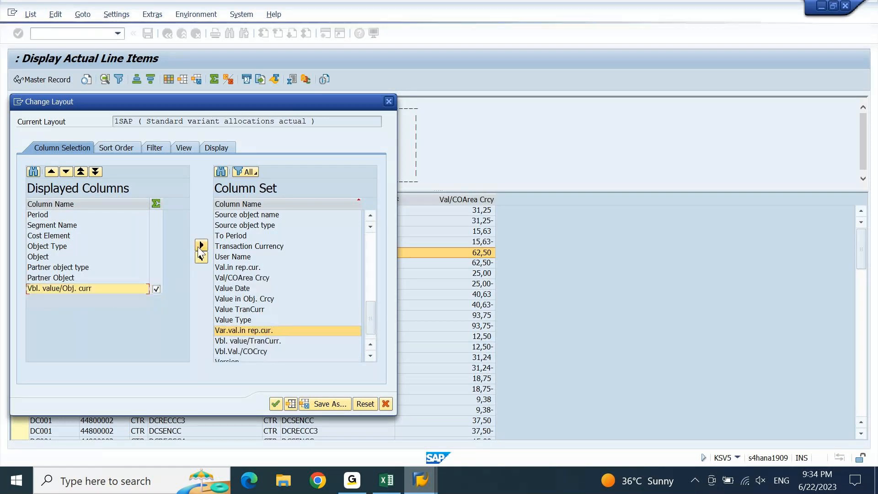
pyautogui.click(276, 403)
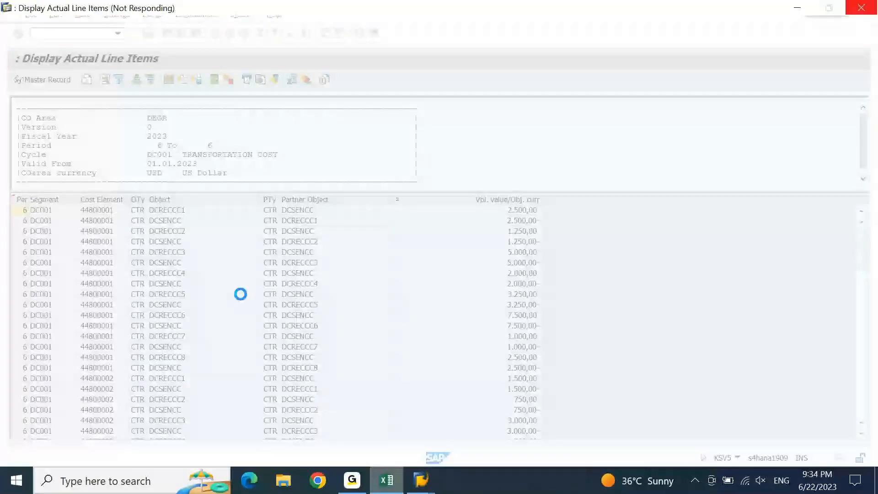
# Export the DC001 line item list to EXPORT.XLSX on the desktop, replacing the old file, and open it in Excel
pyautogui.click(297, 296)
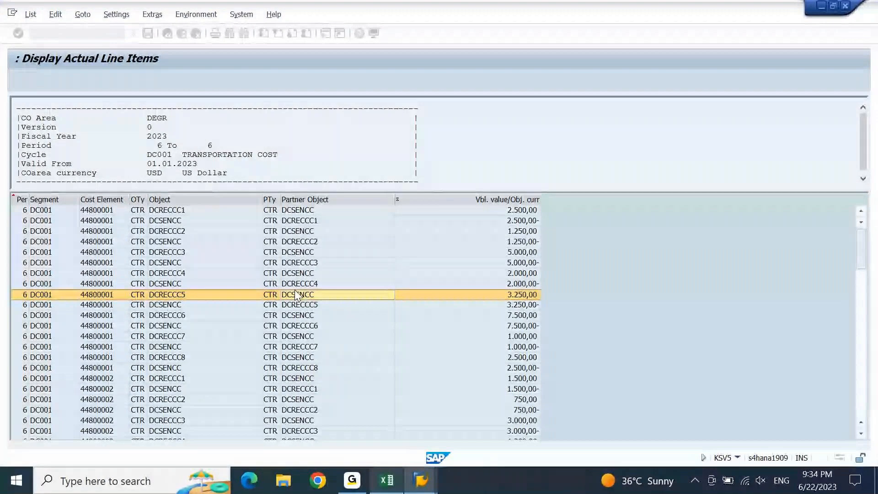
pyautogui.rightClick(297, 293)
pyautogui.click(330, 365)
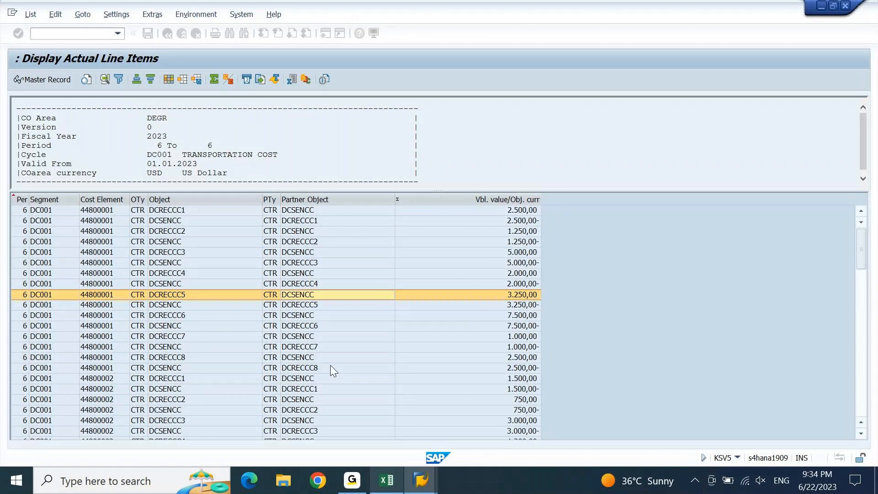
pyautogui.click(236, 282)
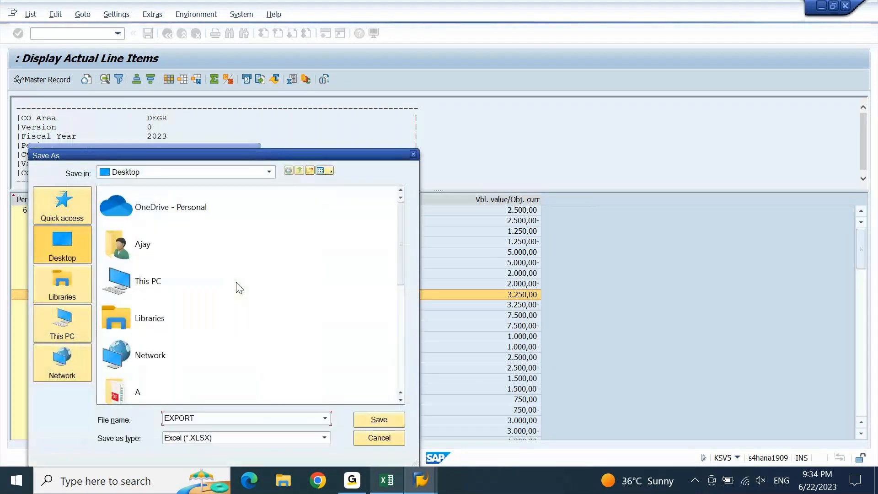
pyautogui.click(388, 418)
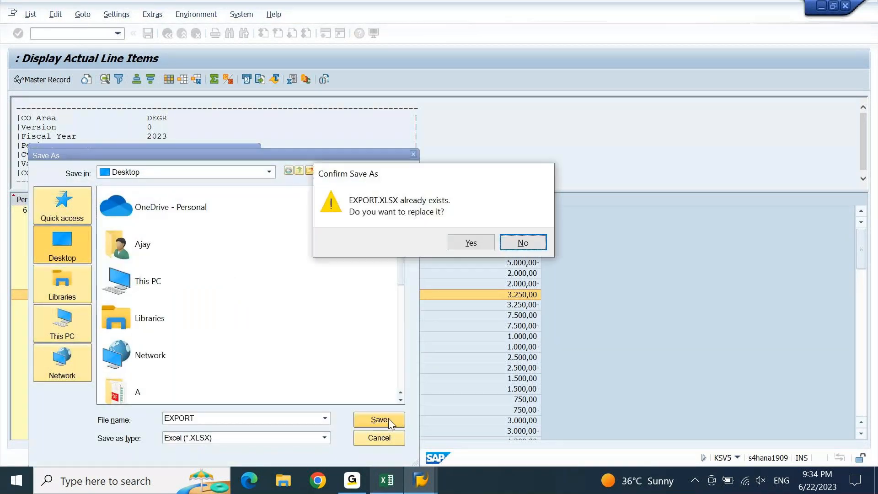
pyautogui.click(467, 240)
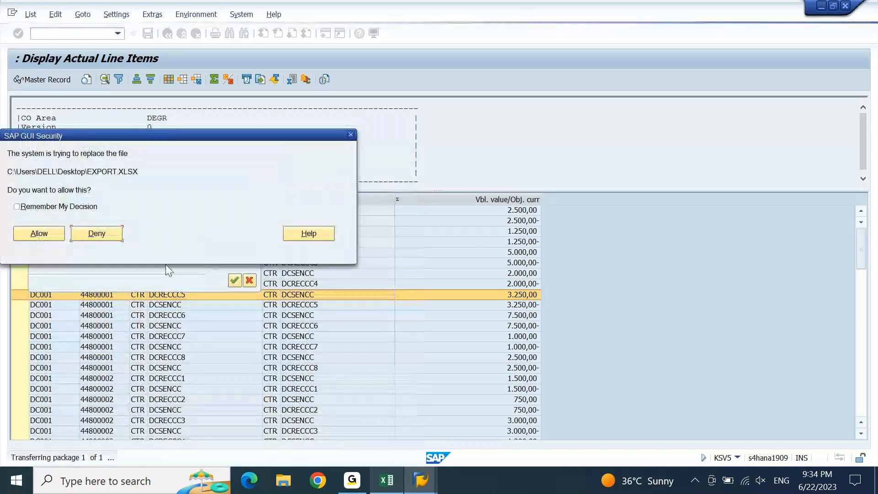
pyautogui.click(46, 230)
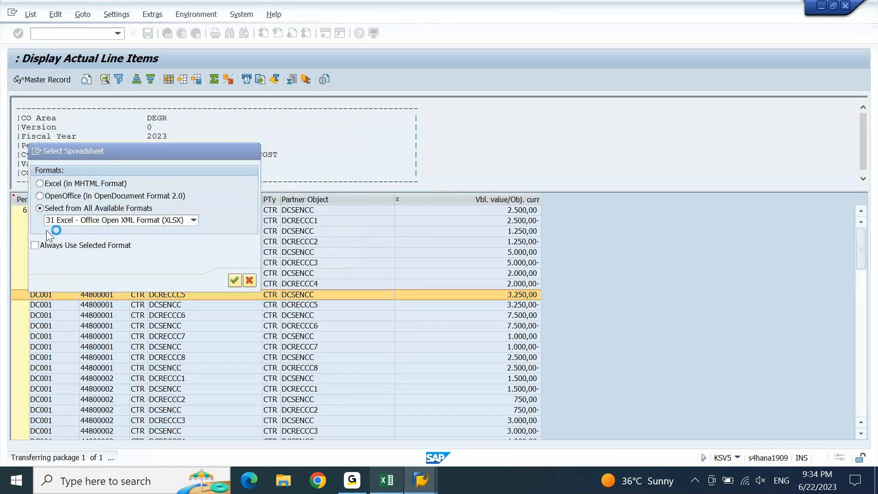
pyautogui.click(34, 265)
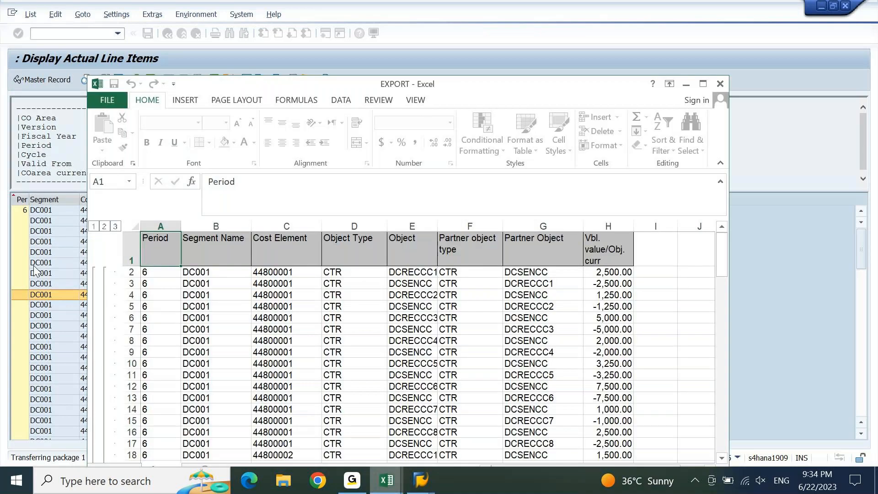
# Maximize Excel, review the Segment Name, Cost Element and Object Type filter values, then open the Object filter
pyautogui.click(703, 84)
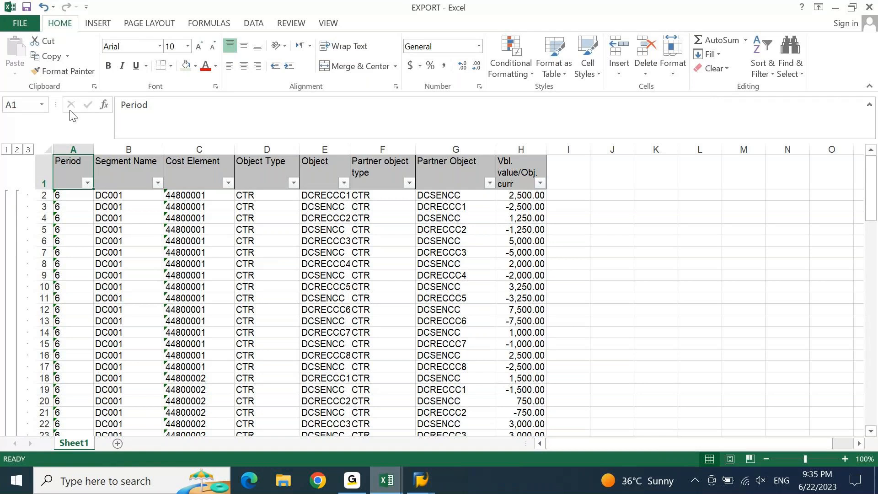
pyautogui.click(157, 182)
pyautogui.click(233, 179)
pyautogui.click(228, 182)
pyautogui.click(146, 387)
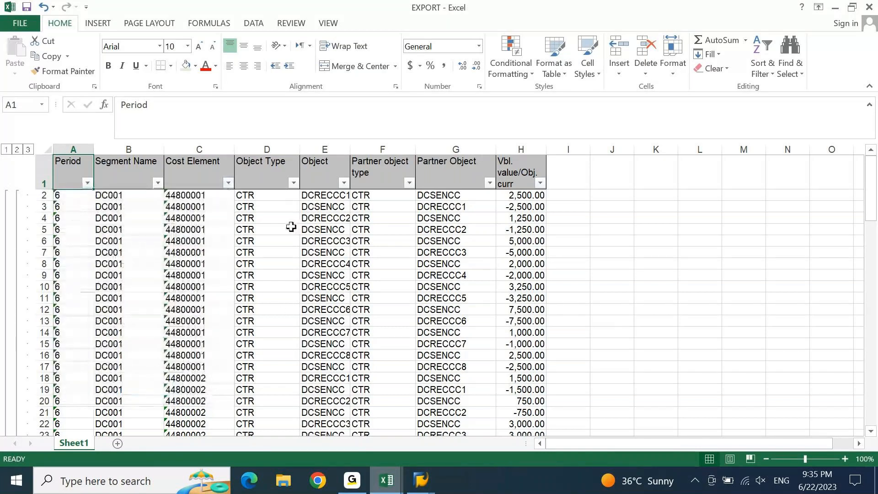
pyautogui.click(293, 183)
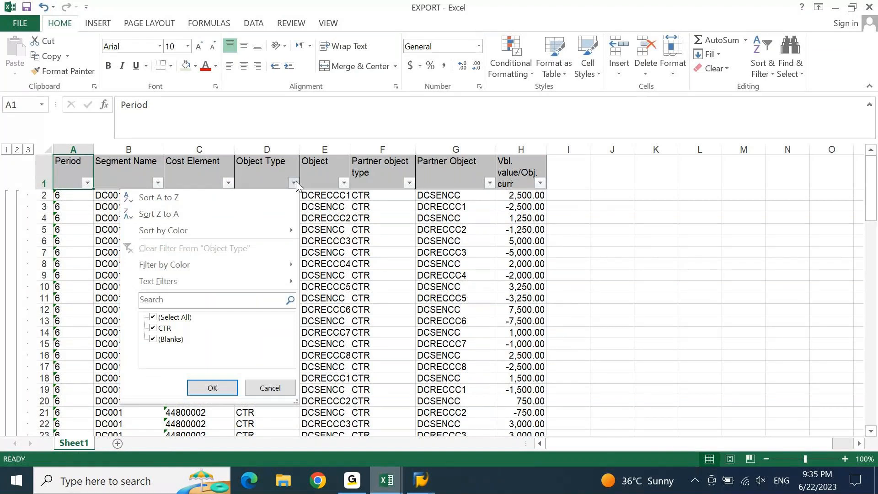
pyautogui.click(345, 194)
pyautogui.click(346, 194)
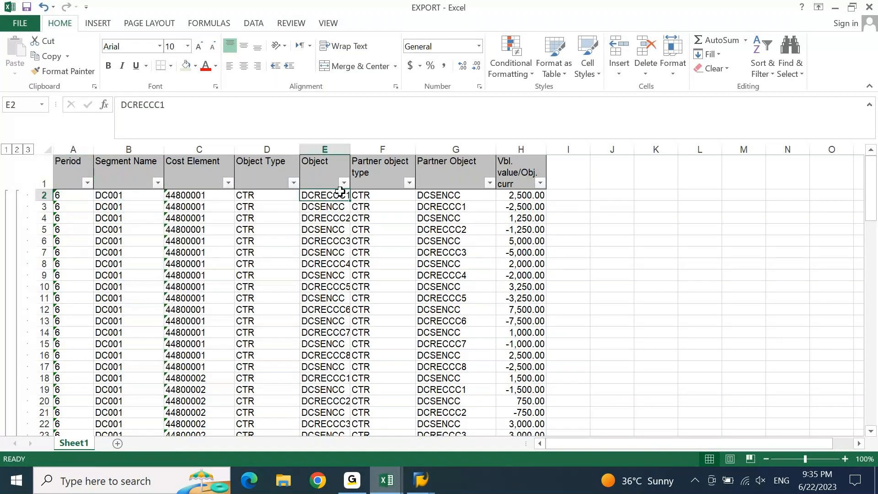
pyautogui.click(344, 184)
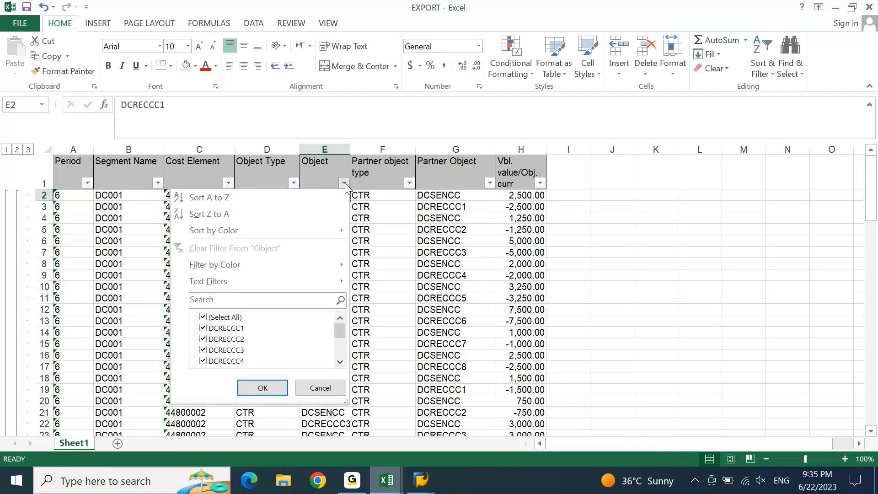
# Filter the Object column to show only DCSENCC rows
pyautogui.moveTo(347, 401); pyautogui.dragTo(444, 454)
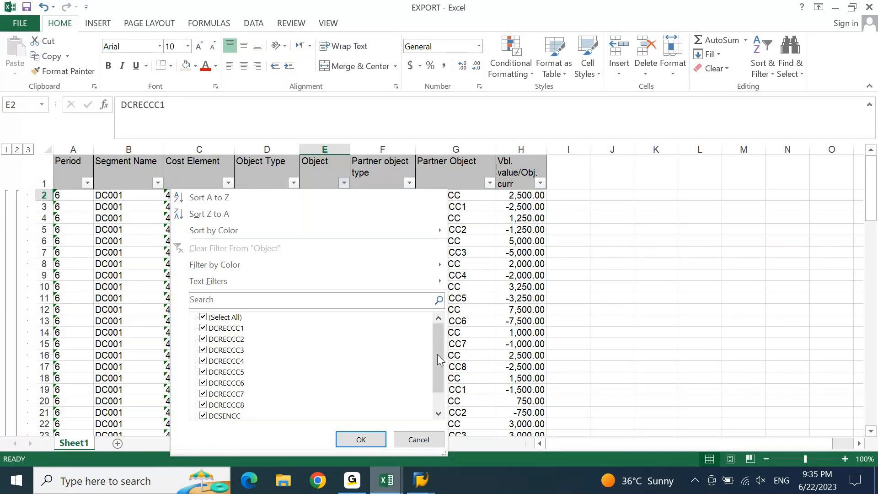
pyautogui.click(234, 319)
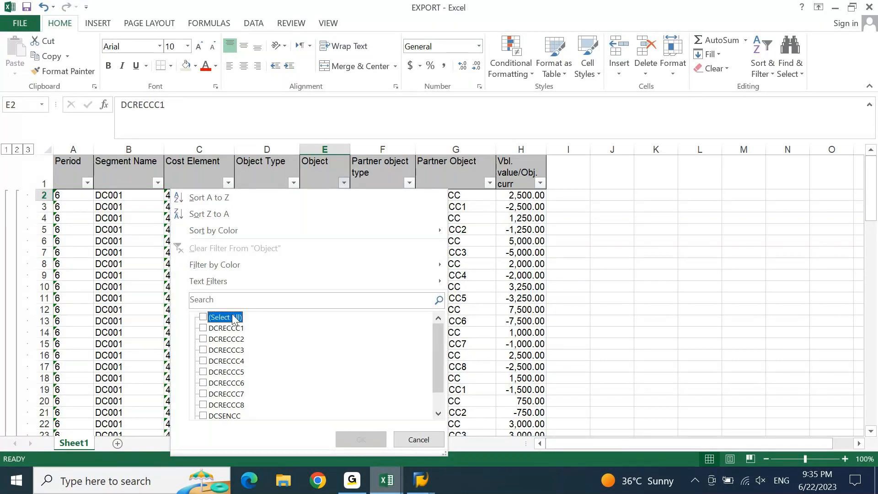
pyautogui.moveTo(438, 371); pyautogui.dragTo(438, 388)
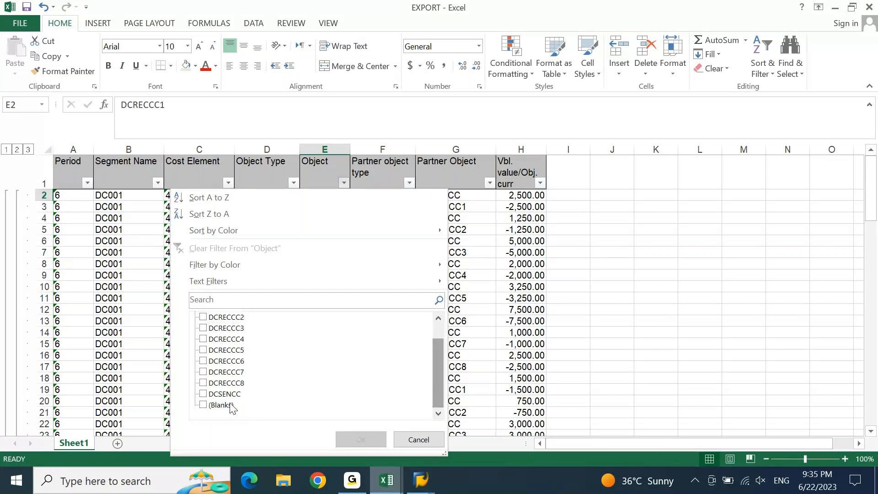
pyautogui.click(218, 388)
pyautogui.click(218, 383)
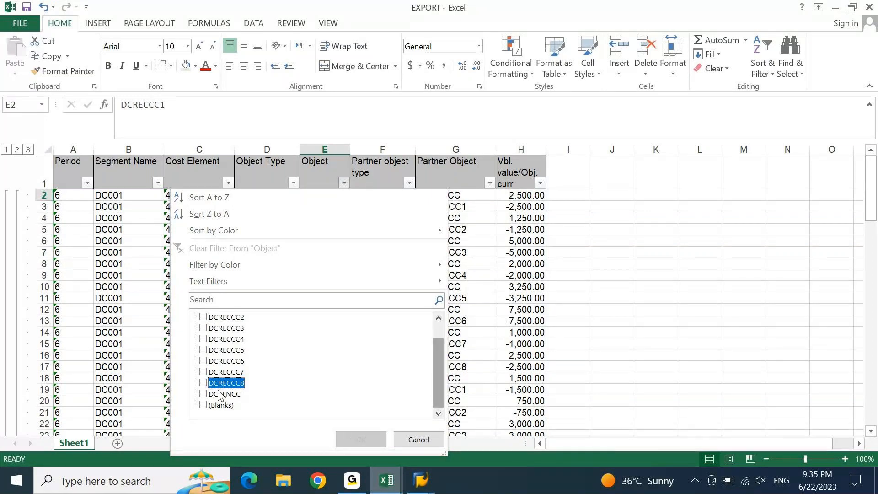
pyautogui.click(220, 394)
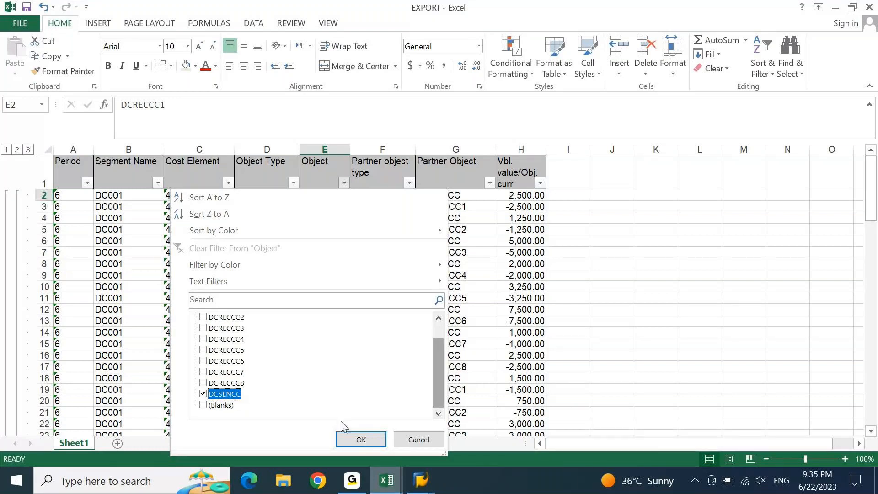
pyautogui.click(360, 439)
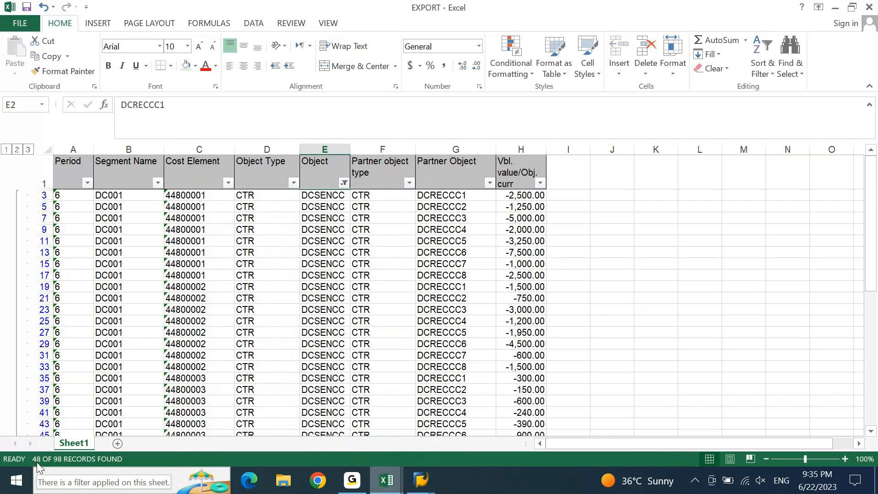
# Select the filtered amounts from H3 down to read their -52,500 sum, then clear the Object filter
pyautogui.click(521, 197)
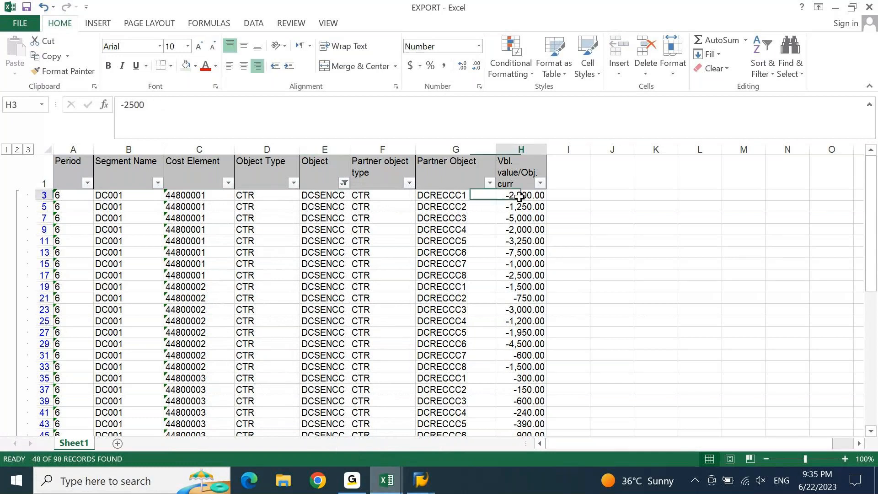
pyautogui.hotkey('ctrl', 'shift', 'Down')
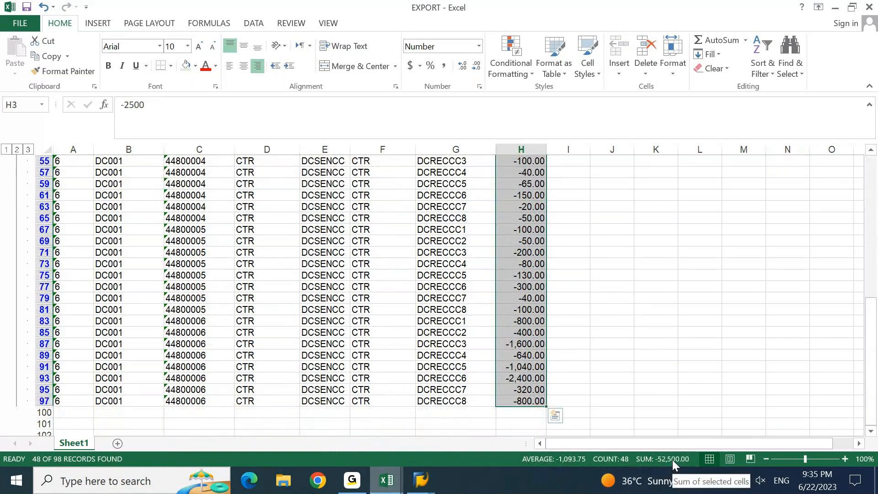
pyautogui.click(621, 380)
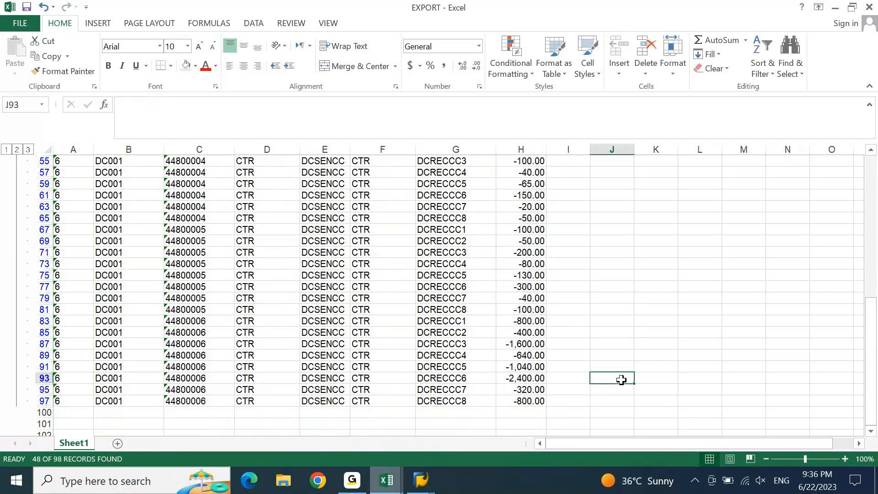
pyautogui.hotkey('ctrl', 'Up')
pyautogui.hotkey('ctrl', 'Left')
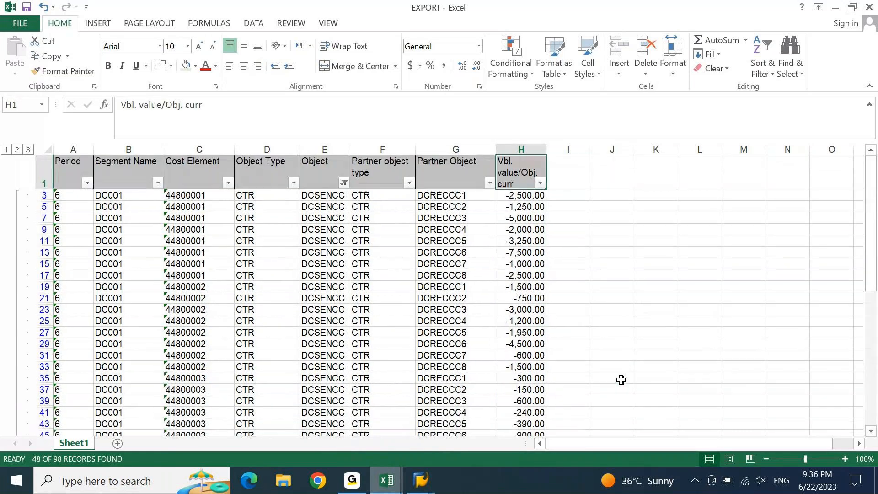
pyautogui.hotkey('alt', 'a')
# Insert a blank row above the headers and enter =SUBTOTAL(9,H3:H98) in H1
pyautogui.press('c')
pyautogui.hotkey('shift', 'space')
pyautogui.hotkey('ctrl', 'shift', '+')
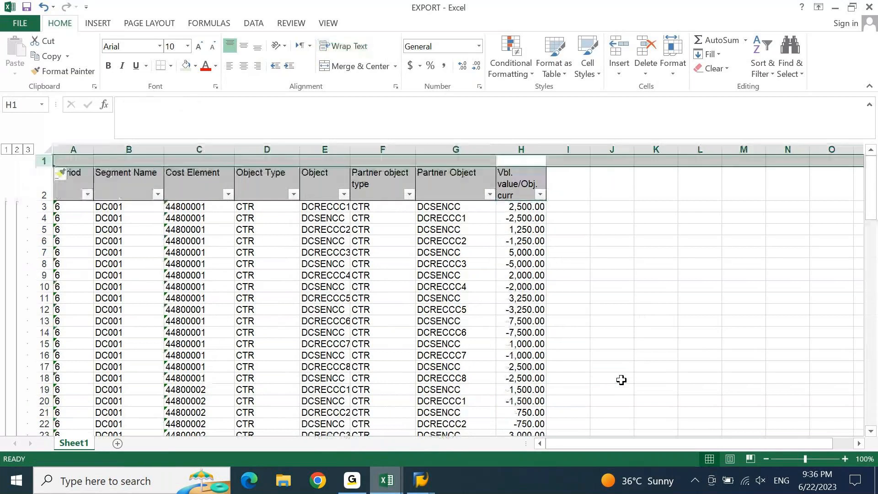
pyautogui.write('=SUBT')
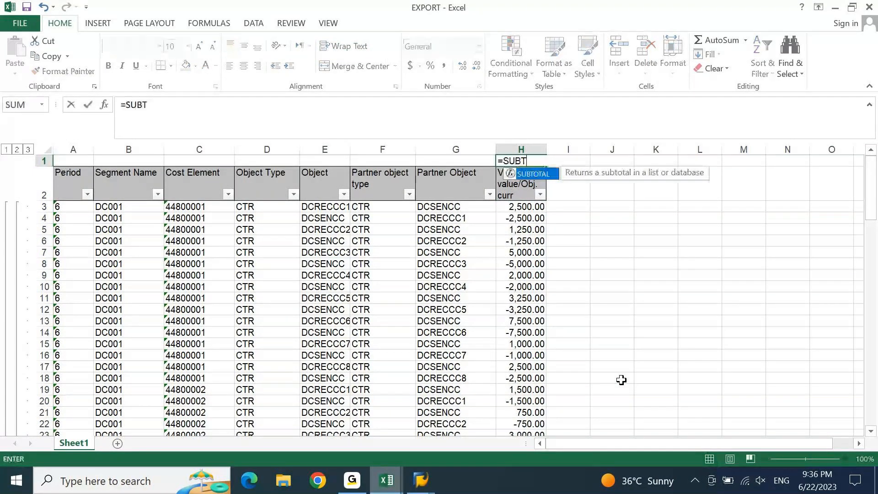
pyautogui.write('OTAL(9')
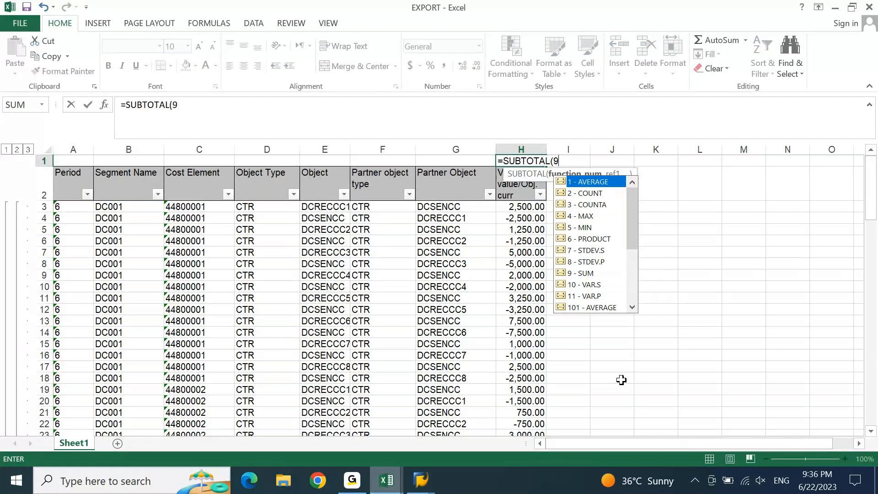
pyautogui.write(',')
pyautogui.press('Down')
pyautogui.press('Down')
pyautogui.hotkey('ctrl', 'shift', 'Down')
pyautogui.hotkey('shift', 'Up')
pyautogui.hotkey('shift', 'Up')
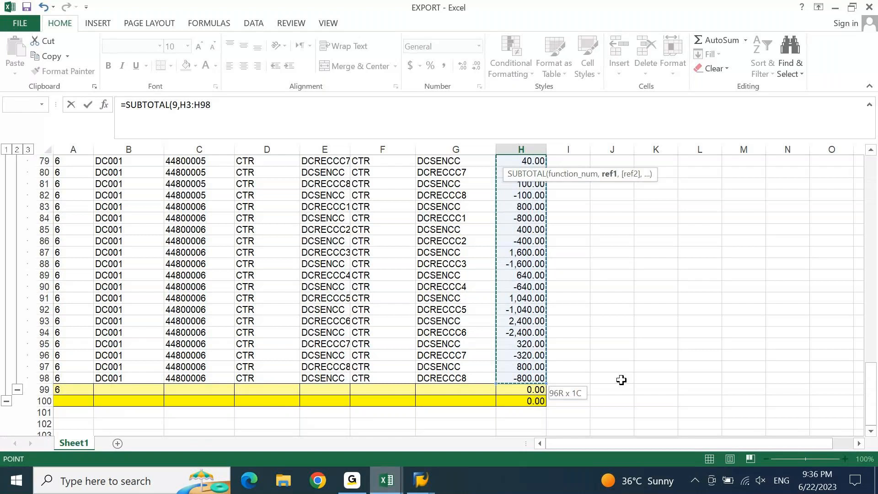
pyautogui.hotkey('ctrl', 'Return')
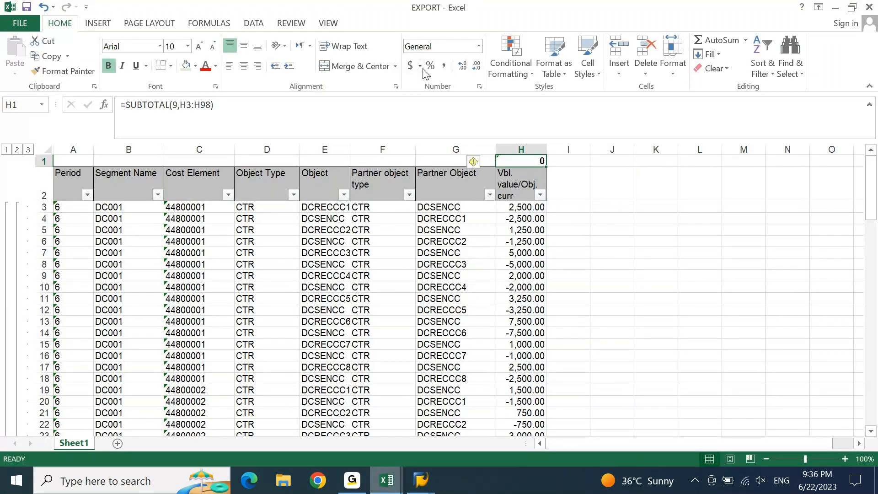
# Apply Comma Style to the H1 total and dismiss the error-check and text-to-columns prompts
pyautogui.click(444, 66)
pyautogui.click(538, 191)
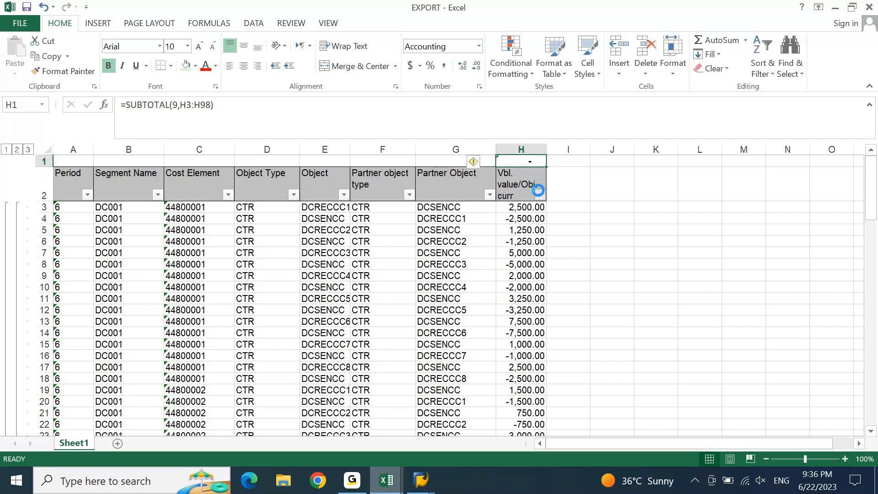
pyautogui.click(474, 162)
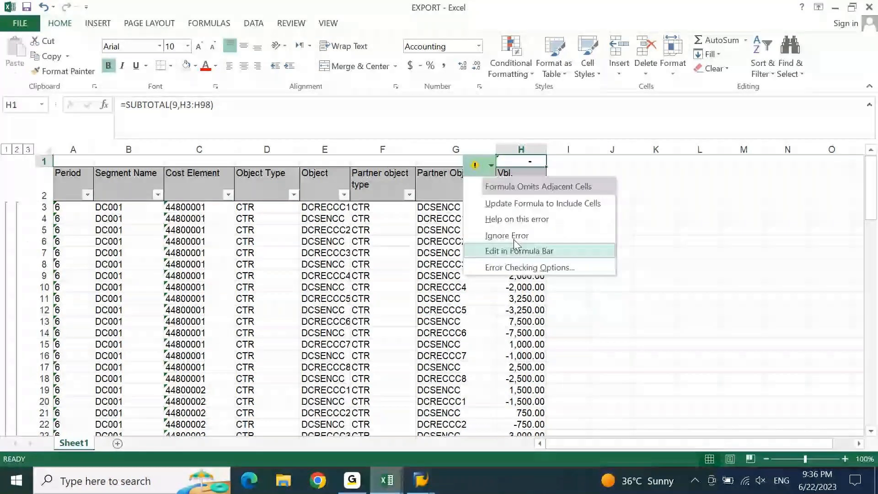
pyautogui.click(656, 263)
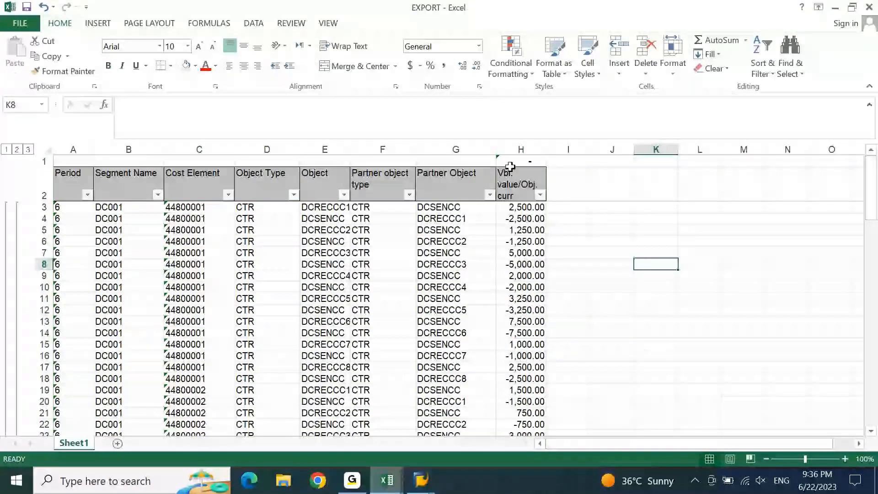
pyautogui.click(510, 165)
pyautogui.hotkey('alt', 'a')
pyautogui.press('e')
pyautogui.press('Return')
pyautogui.press('Escape')
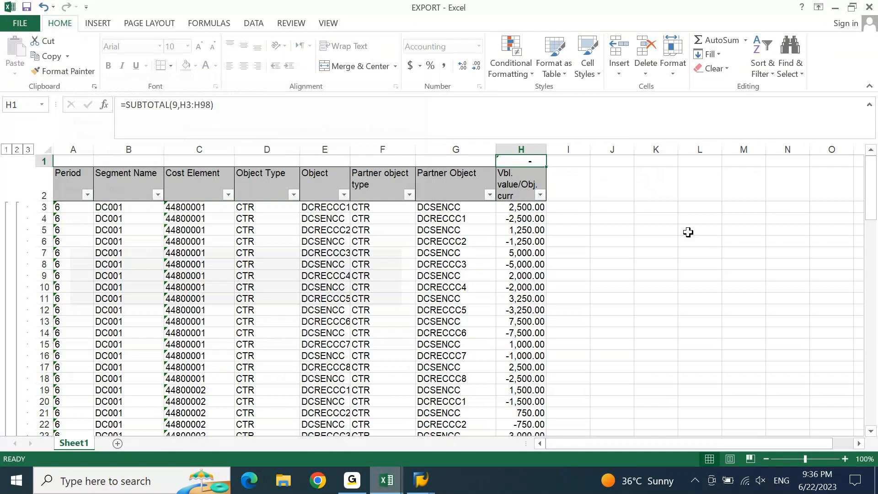
# Filter the Object column to DCSENCC only and autofit column H so H1 shows (52,500.00)
pyautogui.click(343, 194)
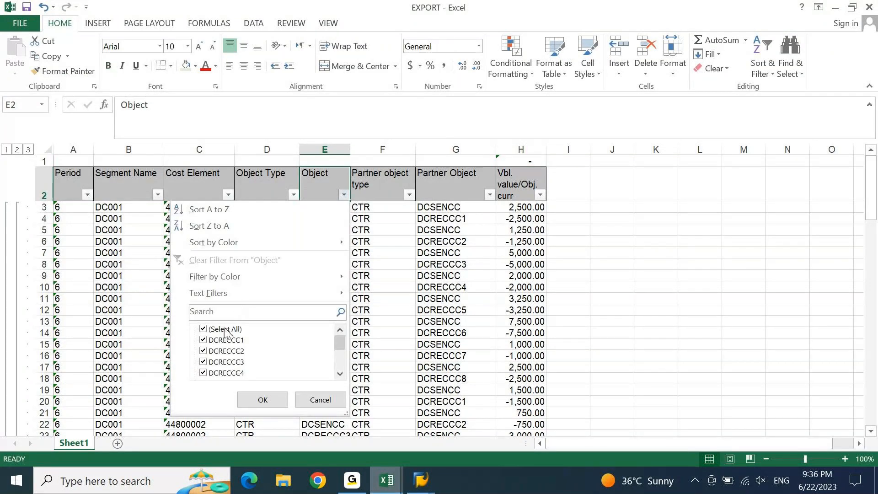
pyautogui.click(225, 331)
pyautogui.scroll(-2, 227, 352)
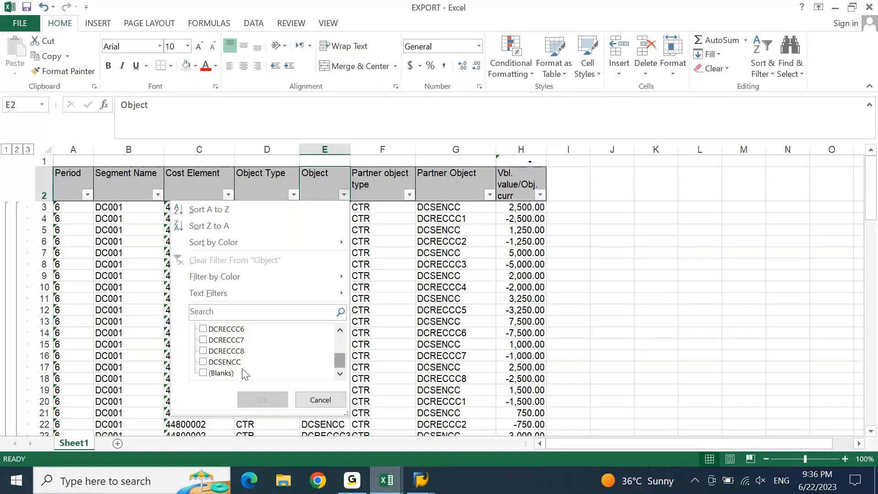
pyautogui.click(224, 362)
pyautogui.click(260, 399)
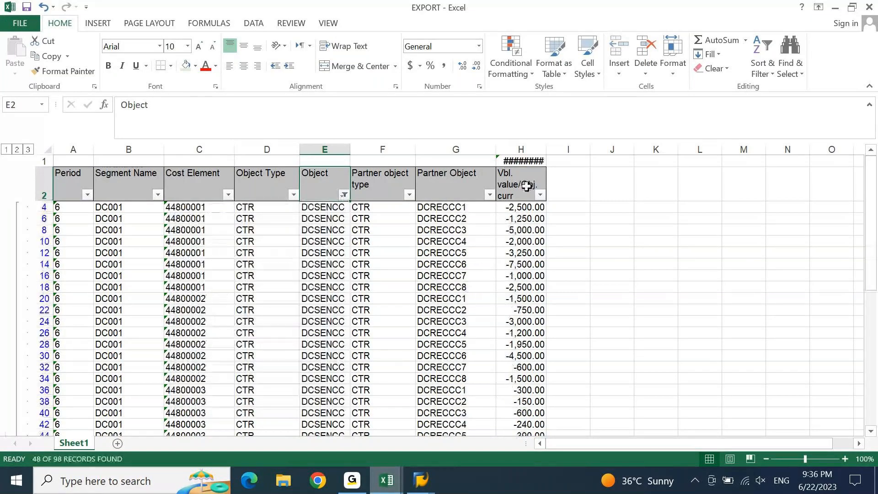
pyautogui.doubleClick(547, 148)
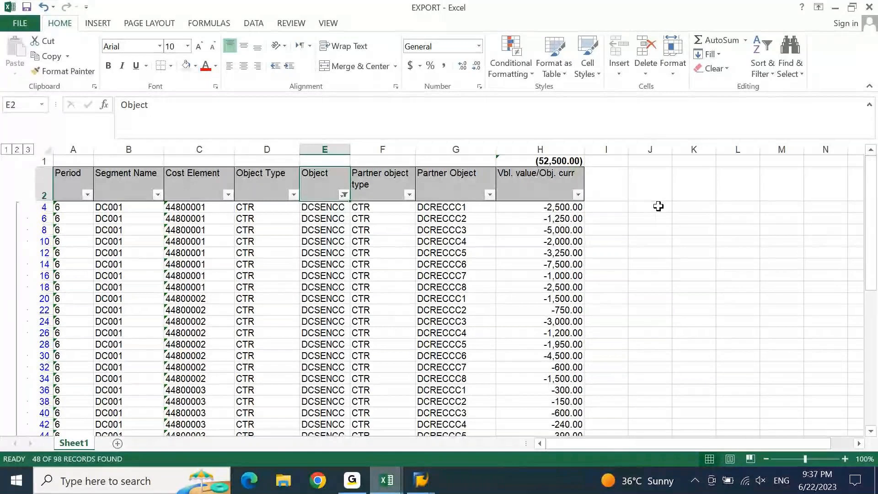
pyautogui.click(555, 161)
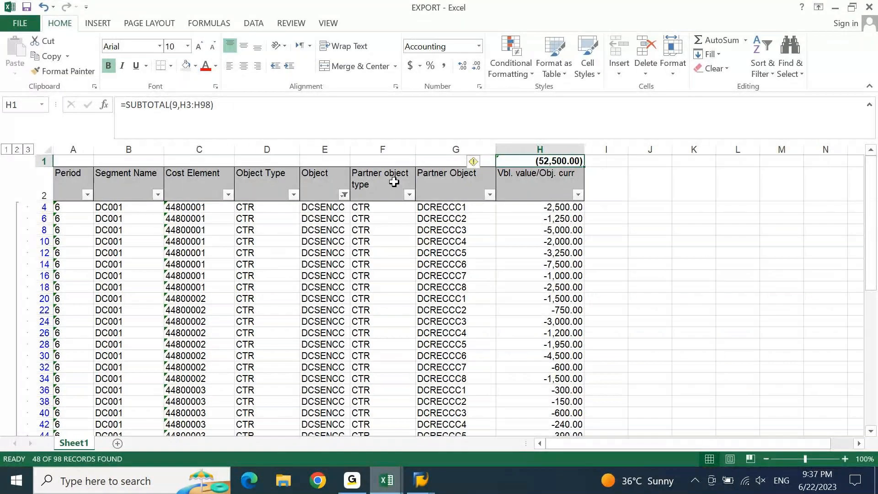
pyautogui.click(344, 195)
pyautogui.scroll(-3, 338, 342)
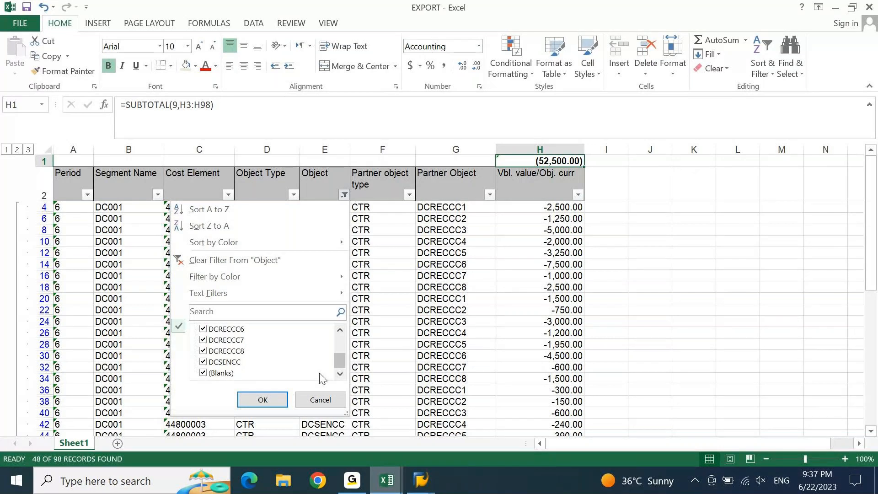
pyautogui.click(224, 362)
pyautogui.click(263, 400)
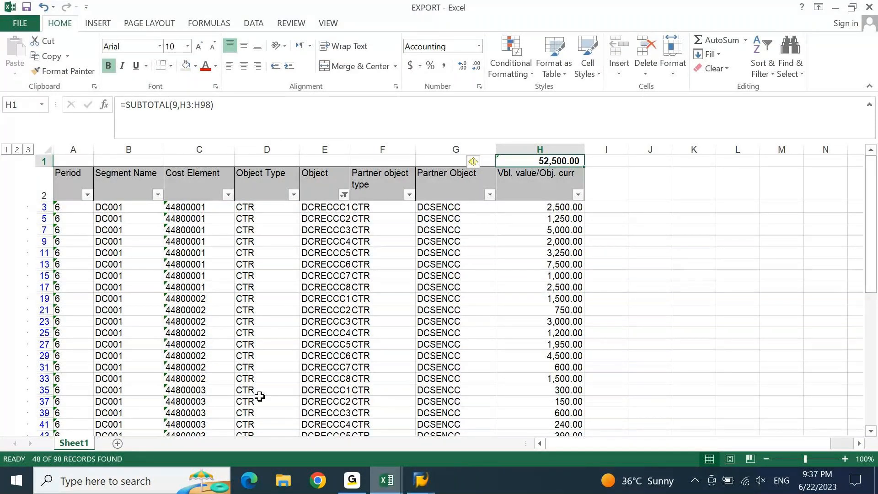
pyautogui.moveTo(421, 480)
pyautogui.click(306, 450)
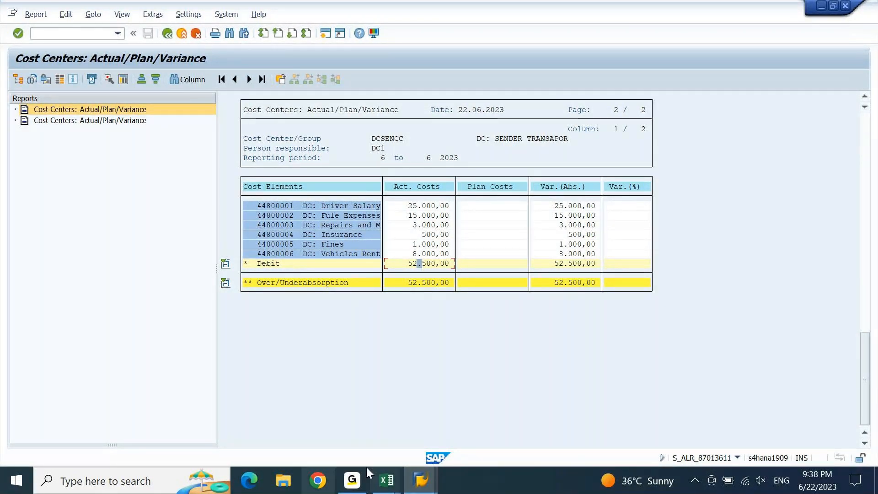
pyautogui.moveTo(388, 483)
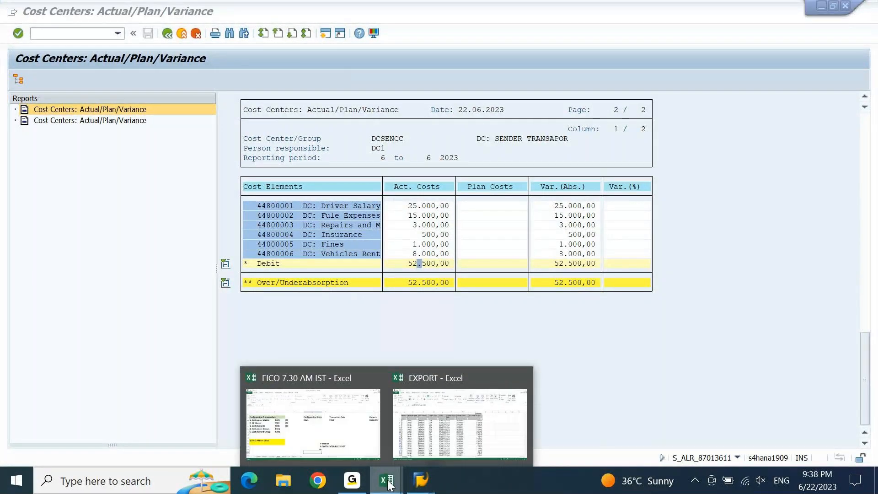
pyautogui.click(423, 440)
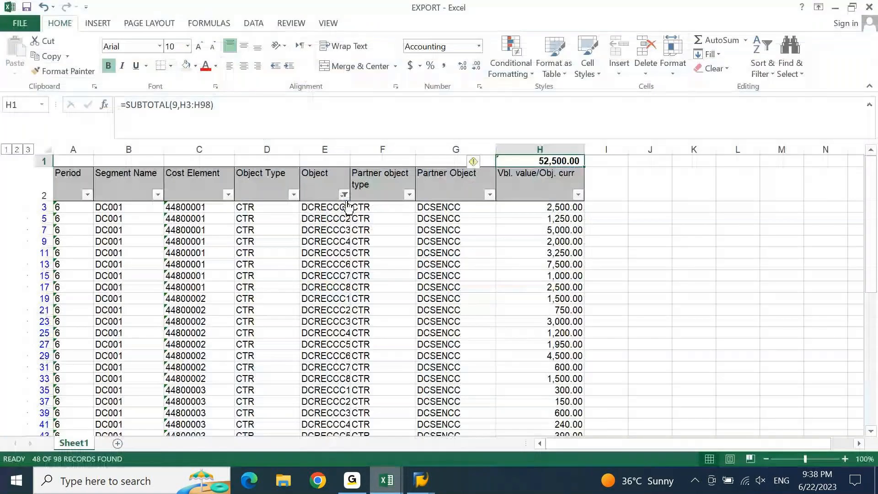
pyautogui.click(343, 196)
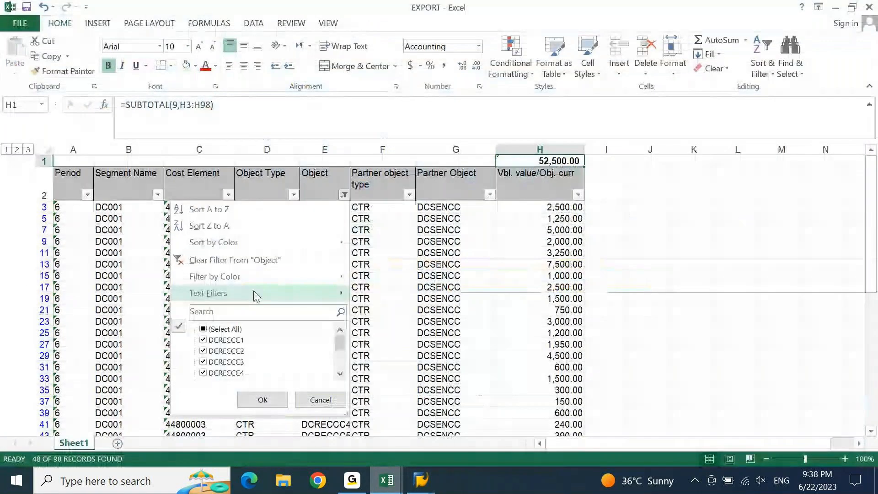
pyautogui.click(228, 330)
pyautogui.scroll(-2, 227, 347)
pyautogui.click(224, 362)
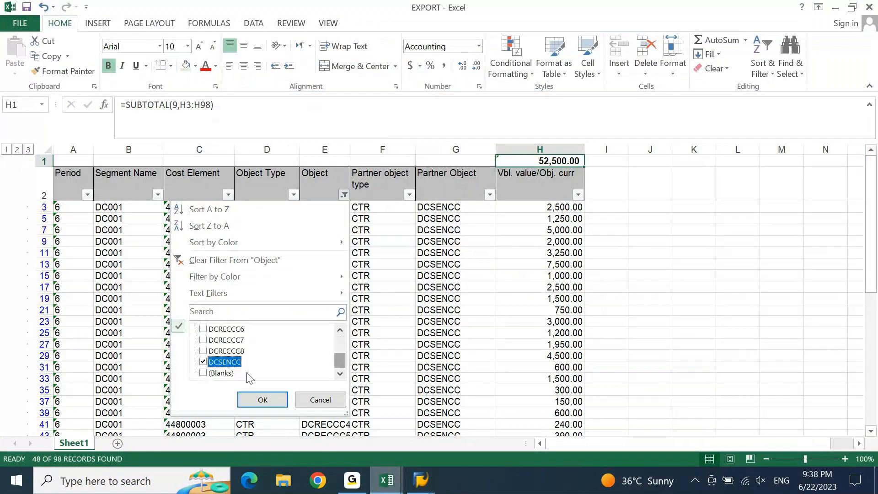
pyautogui.click(263, 396)
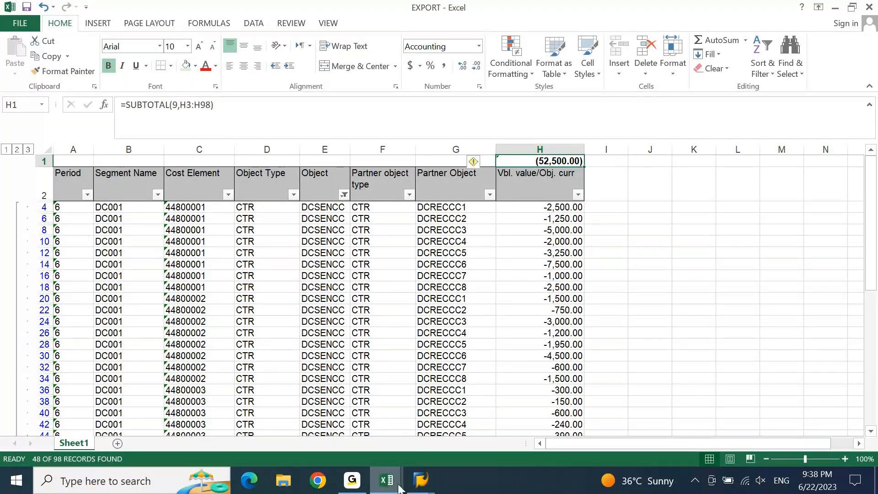
# Minimize Excel to view the DC001 actual line items in SAP, then exit the list
pyautogui.click(836, 8)
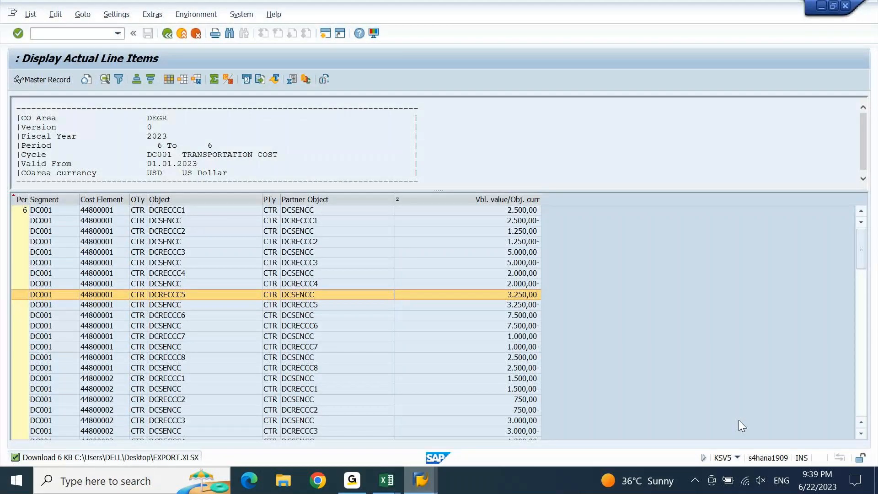
pyautogui.press('F3')
# Return to the KSV5 start screen, clear Test Run, and execute DC001 as a live posting
pyautogui.click(178, 222)
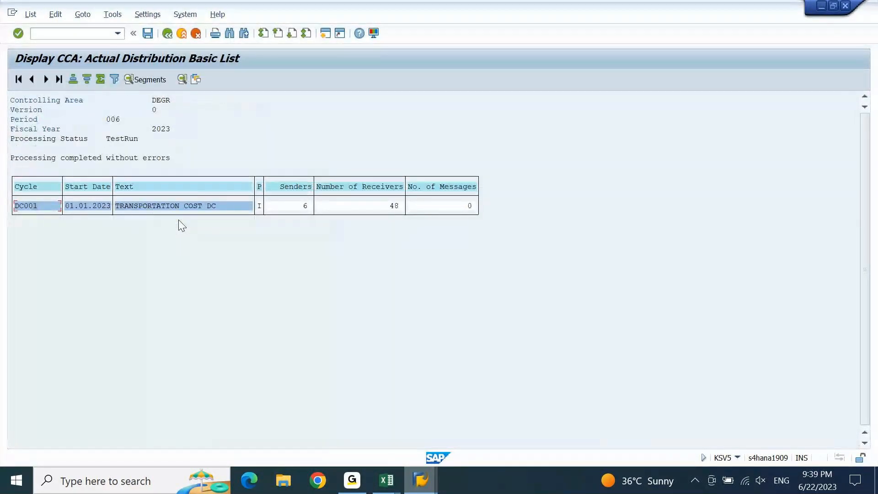
pyautogui.press('F3')
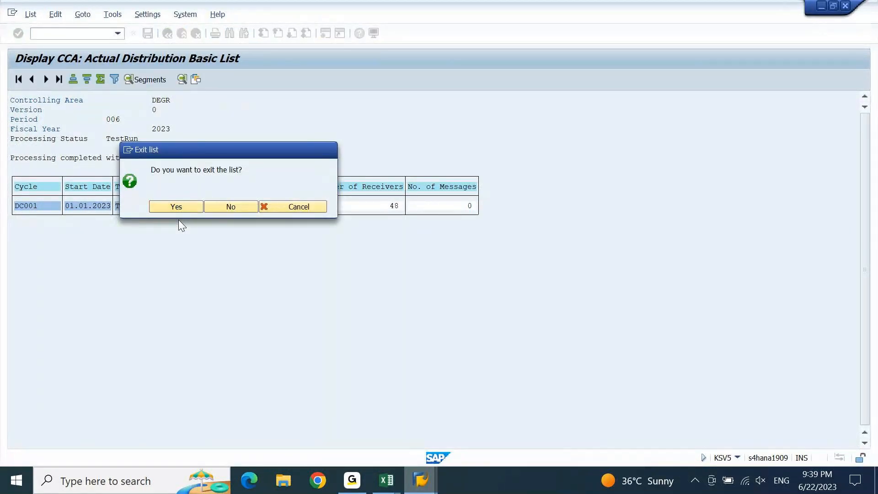
pyautogui.press('Return')
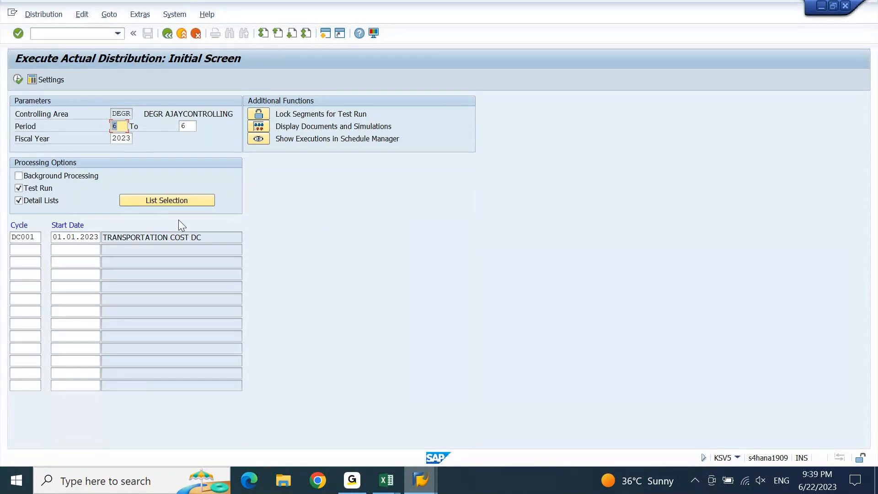
pyautogui.click(31, 188)
pyautogui.click(20, 83)
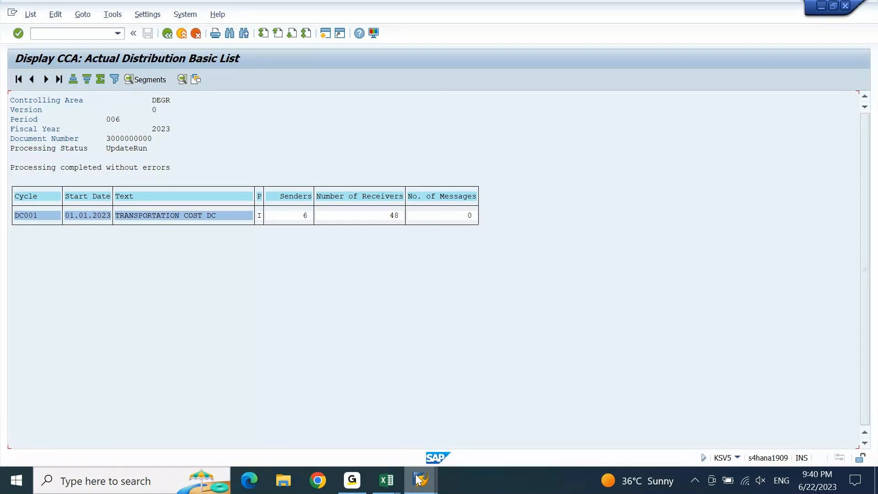
# Switch to the S_ALR_87013611 variance report, exit it, and rerun it for DCSENCC, period 6 2023
pyautogui.click(368, 426)
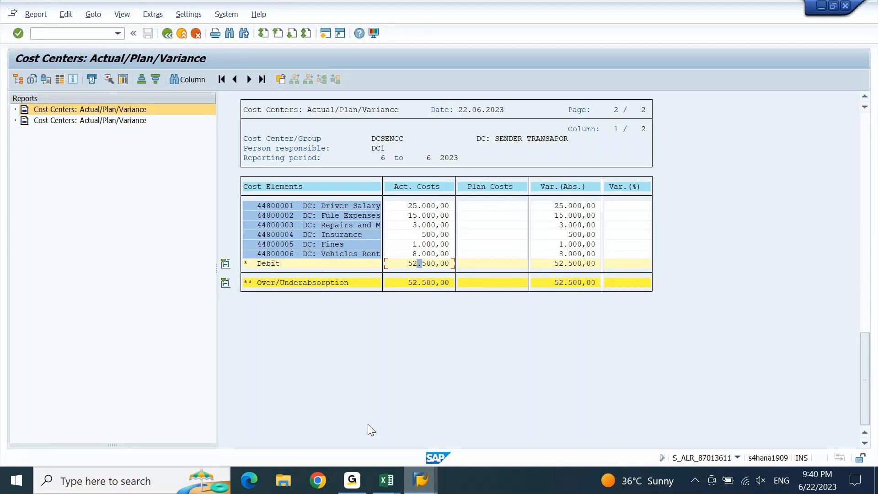
pyautogui.click(387, 480)
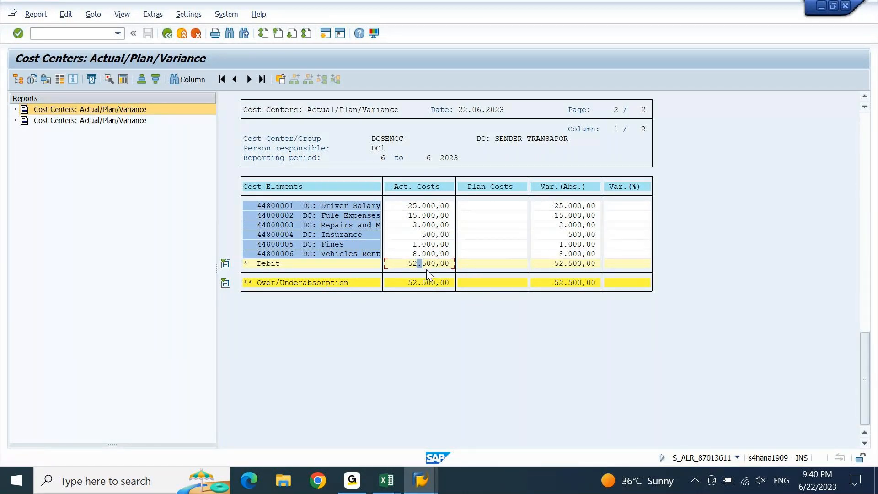
pyautogui.press('F3')
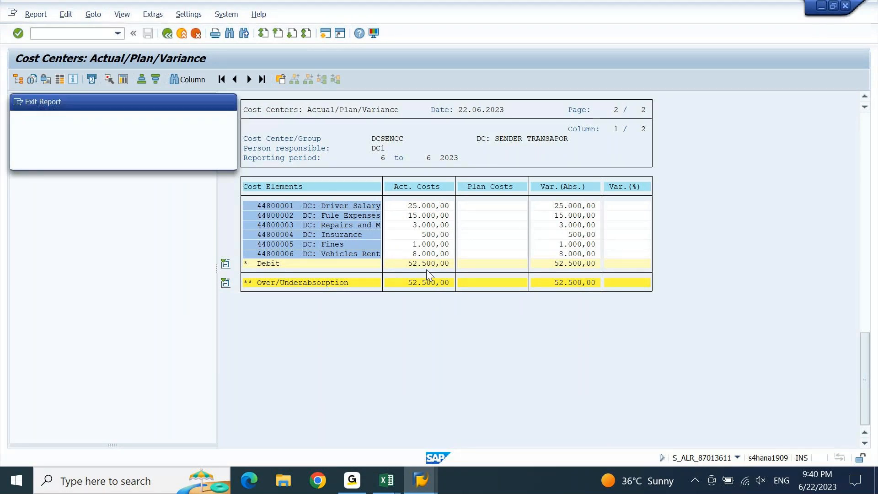
pyautogui.press('Return')
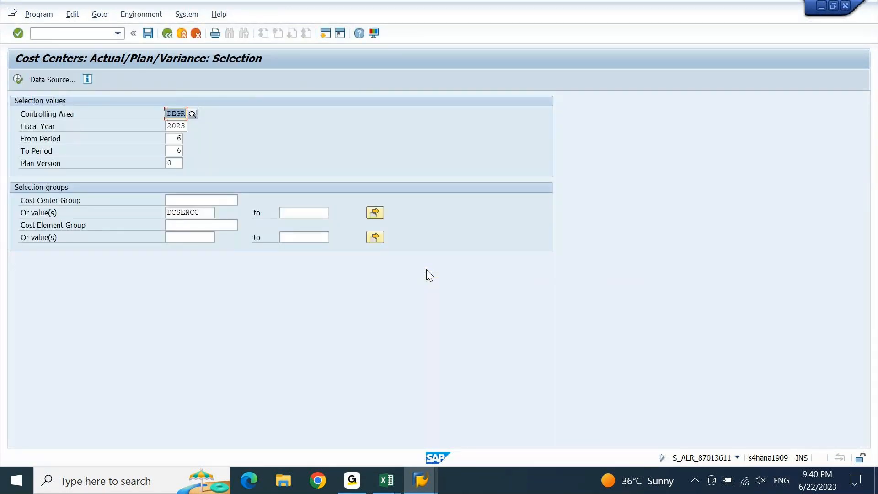
pyautogui.press('F8')
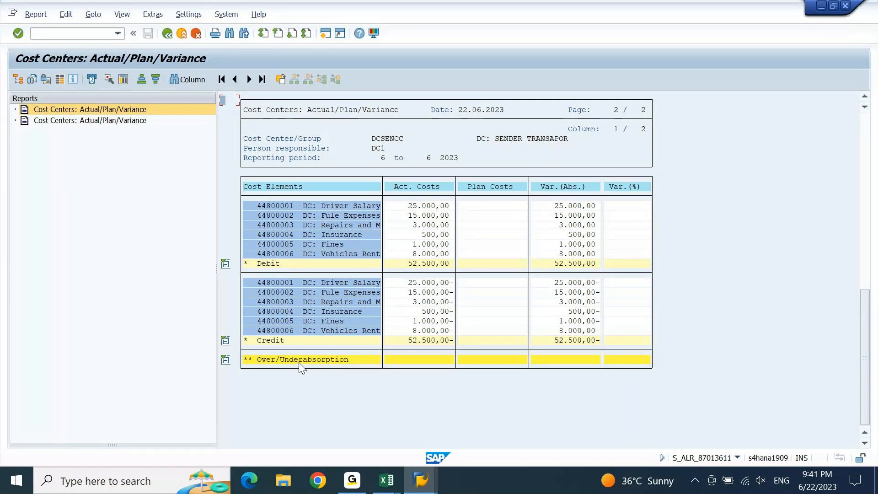
# Check the Over/Underabsorption total, then switch to the second Cost Centers: Actual/Plan/Variance window
pyautogui.click(440, 360)
pyautogui.click(420, 480)
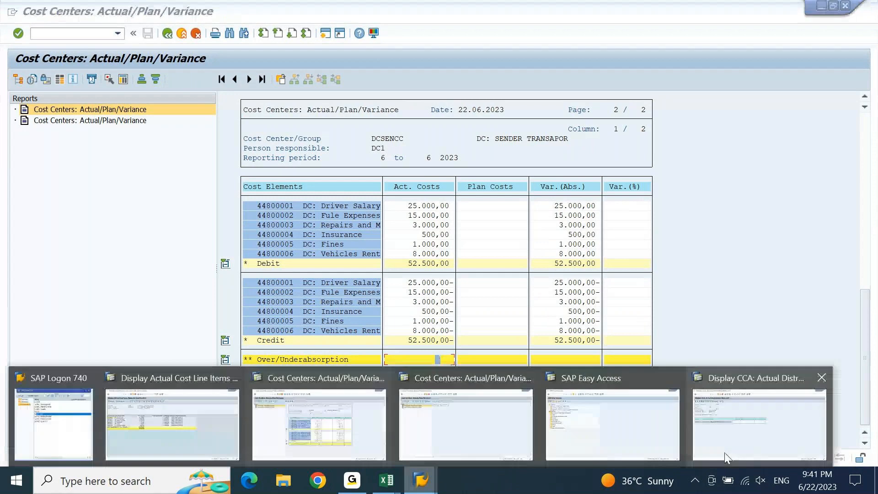
pyautogui.click(509, 426)
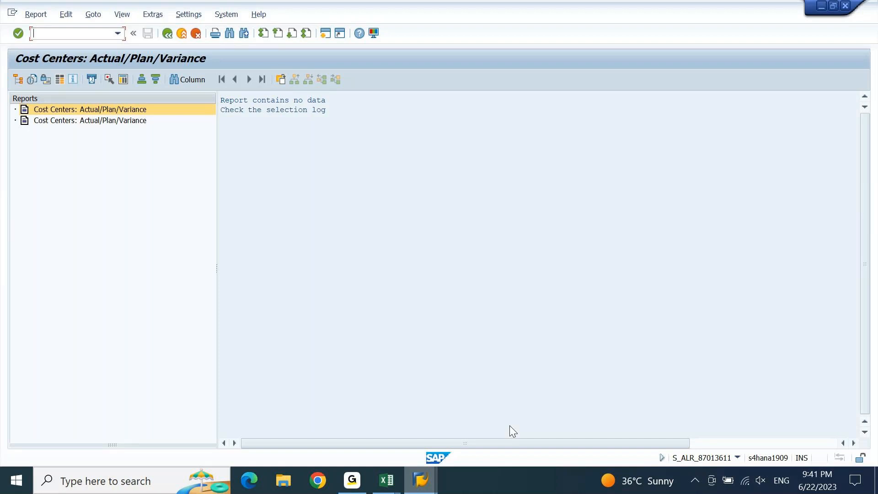
# Rerun the report for DCRECCC1, show Receiver 1 Finance's 5.250,00, then switch to the FICO 7.30 AM IST workbook
pyautogui.press('F3')
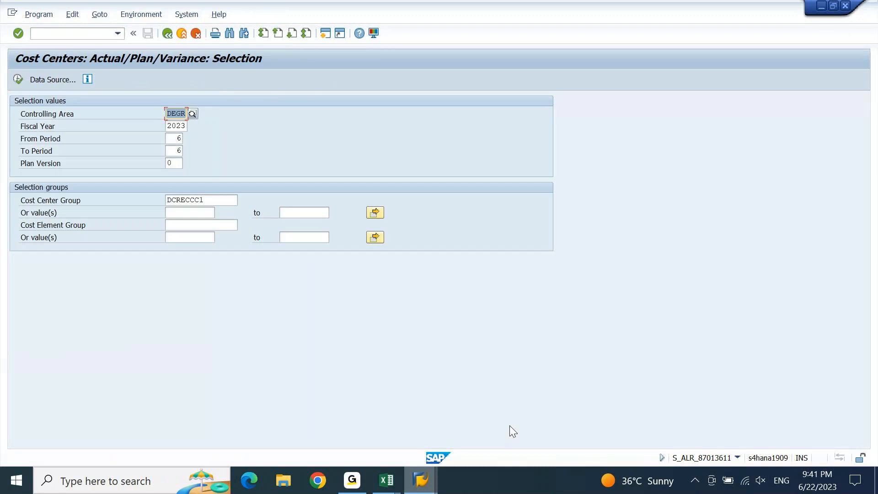
pyautogui.press('F8')
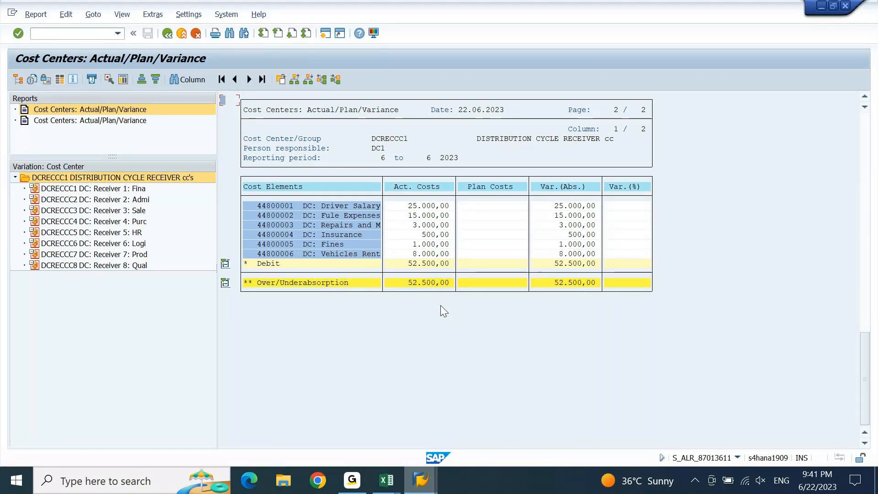
pyautogui.click(123, 191)
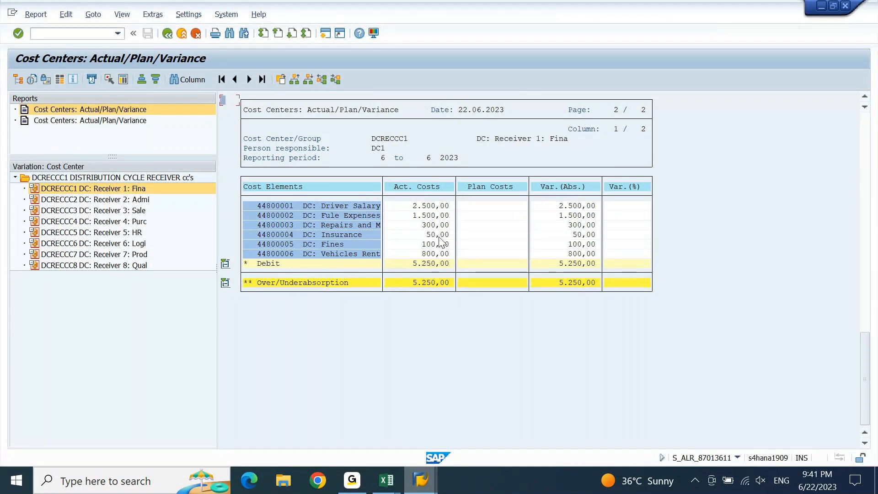
pyautogui.moveTo(392, 492)
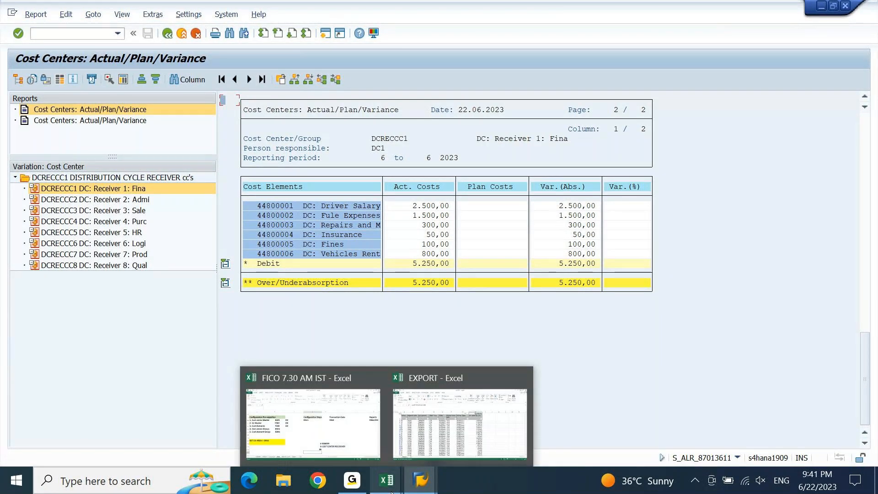
pyautogui.click(314, 423)
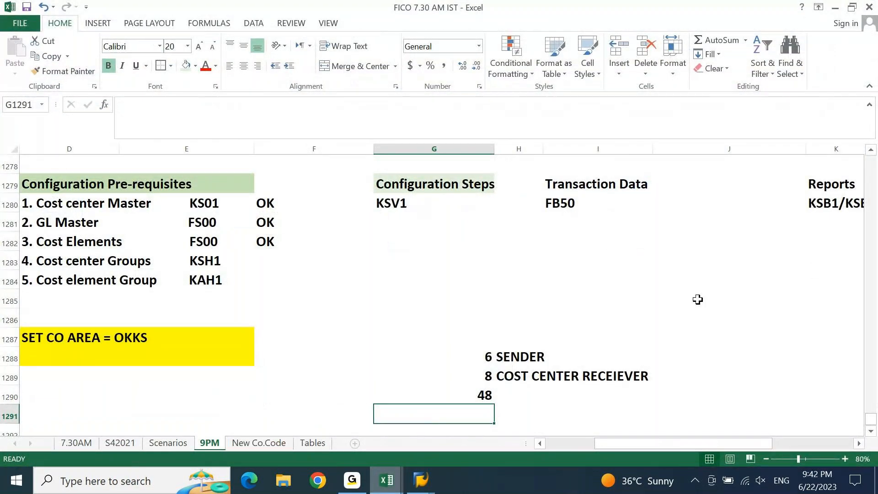
# Place the FICO workbook beside SAP's report, with the Finance Dept cost breakdown in view
pyautogui.press('pageup')
pyautogui.press('pageup')
pyautogui.press('Right')
pyautogui.press('Right')
pyautogui.press('Right')
pyautogui.press('Right')
pyautogui.press('Right')
pyautogui.press('Right')
pyautogui.press('Right')
pyautogui.press('Right')
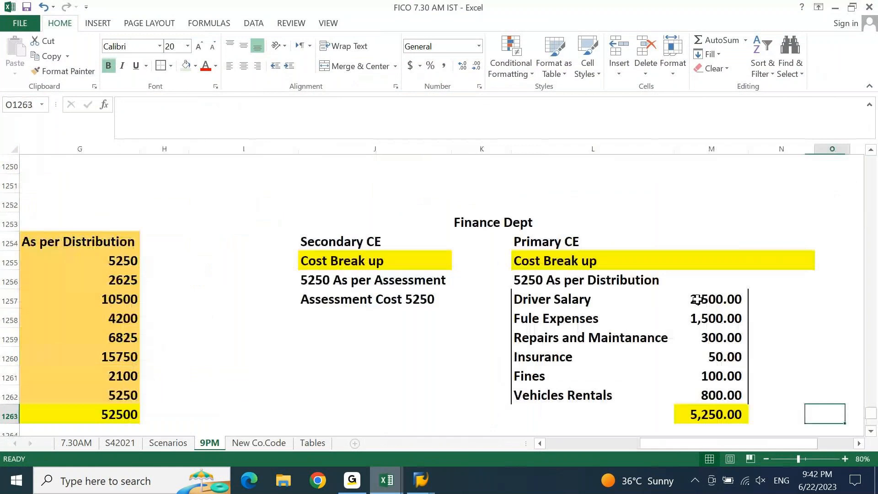
pyautogui.click(852, 7)
pyautogui.moveTo(539, 64); pyautogui.dragTo(610, 67)
pyautogui.moveTo(783, 243); pyautogui.dragTo(559, 236)
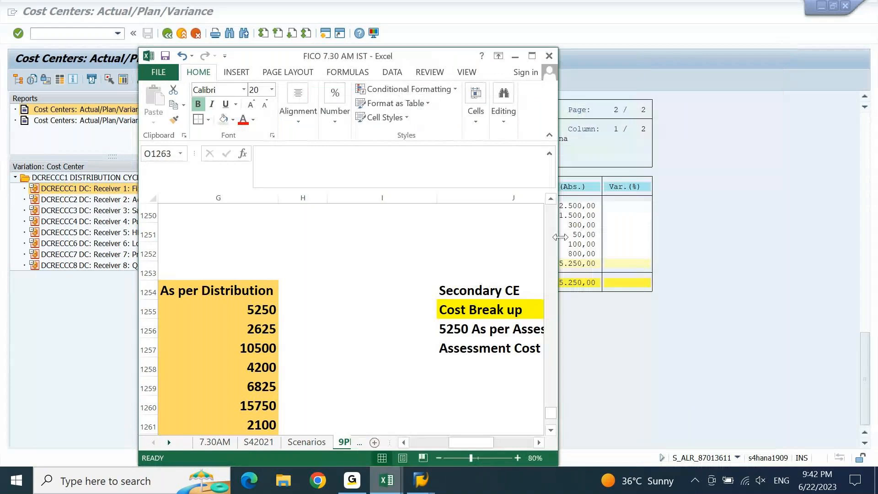
pyautogui.click(451, 288)
pyautogui.press('Right')
pyautogui.press('Right')
pyautogui.press('Right')
pyautogui.press('Right')
pyautogui.press('Left')
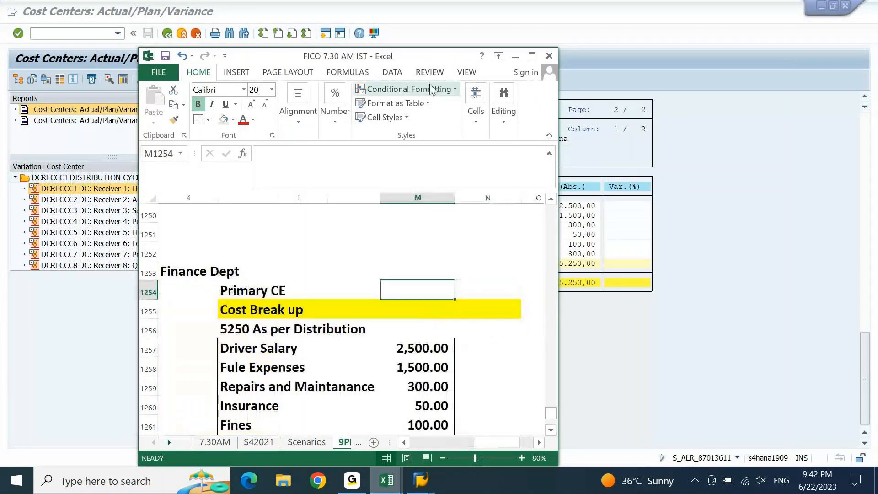
pyautogui.moveTo(427, 57); pyautogui.dragTo(747, 10)
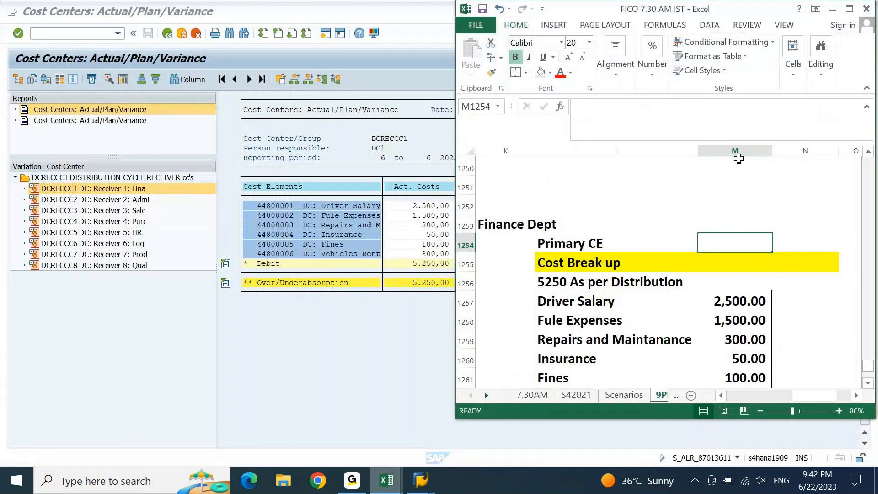
# Sum the Finance Dept amounts from Fule Expenses through Fines against SAP's 5,250.00, then return to SAP
pyautogui.press('Down')
pyautogui.press('Down')
pyautogui.press('Down')
pyautogui.press('Down')
pyautogui.press('Down')
pyautogui.press('Down')
pyautogui.press('Down')
pyautogui.press('Down')
pyautogui.press('Down')
pyautogui.press('Down')
pyautogui.press('Down')
pyautogui.press('Down')
pyautogui.press('Down')
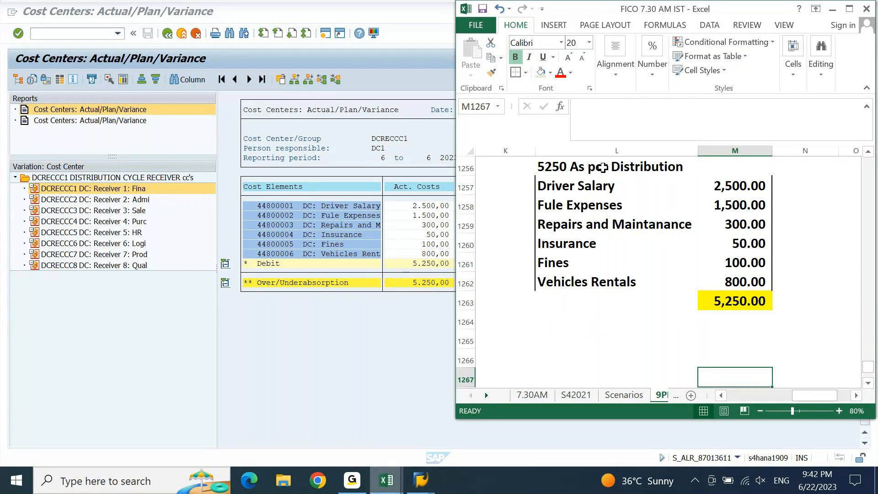
pyautogui.click(556, 191)
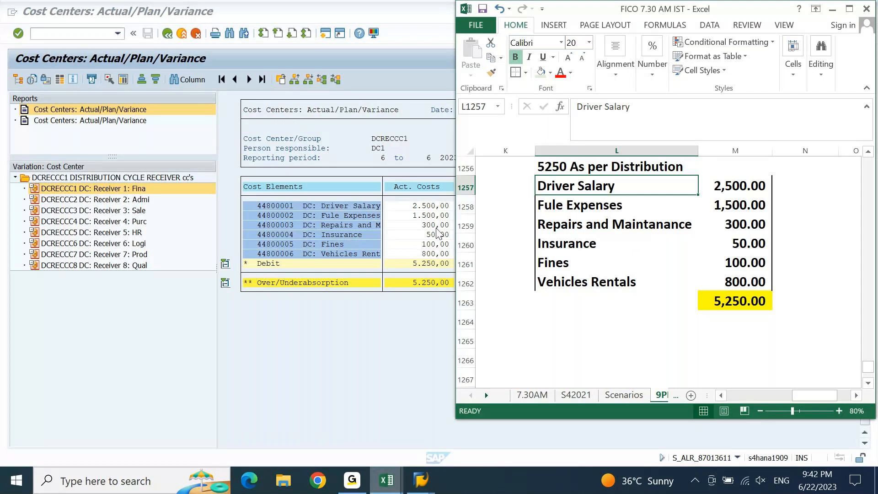
pyautogui.moveTo(740, 204); pyautogui.dragTo(746, 263)
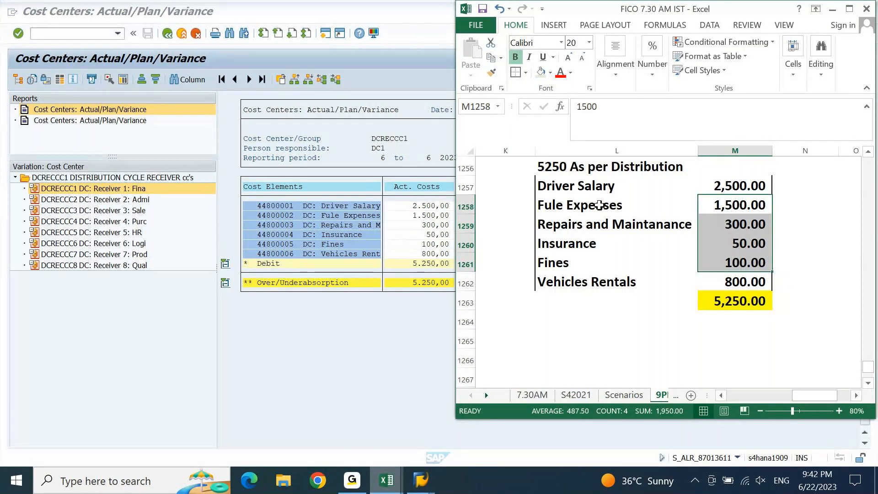
pyautogui.click(224, 201)
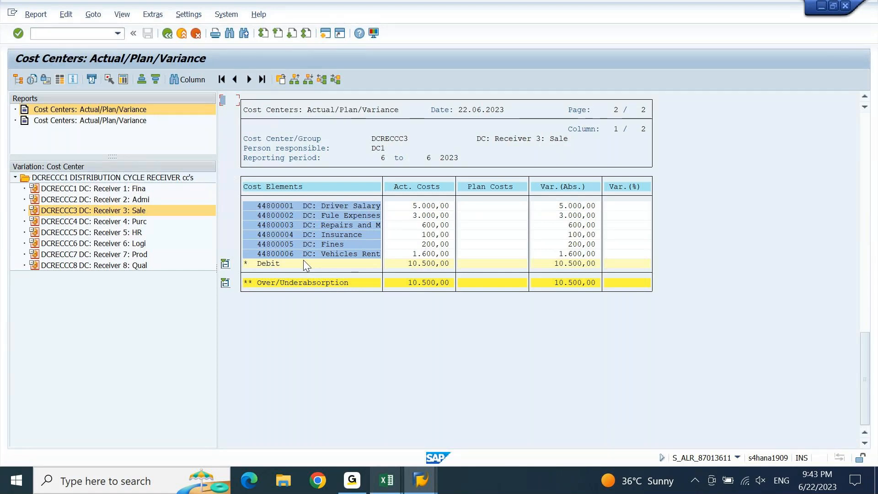
# Switch to the KSB1 line-item list and exit back to its selection screen
pyautogui.click(414, 488)
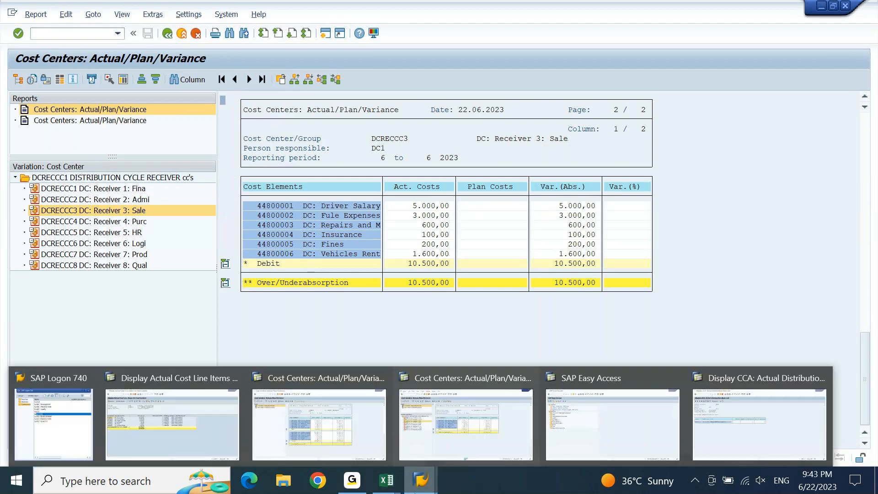
pyautogui.click(185, 414)
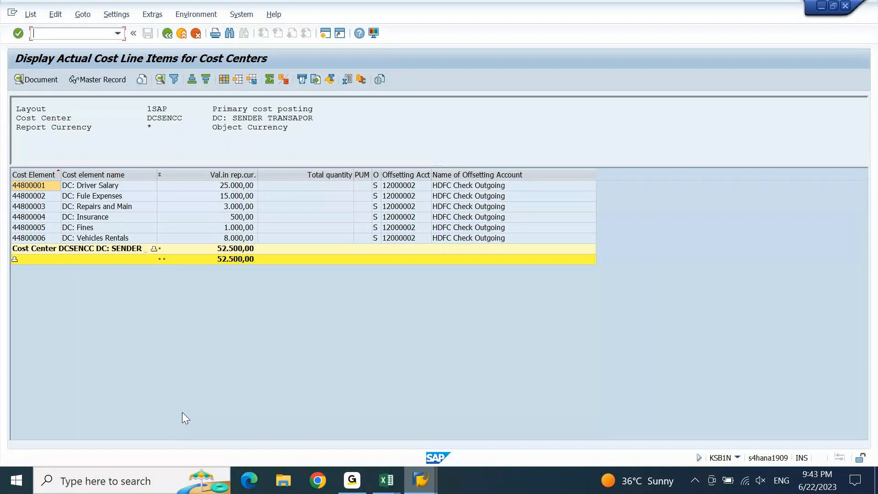
pyautogui.press('F3')
pyautogui.press('Return')
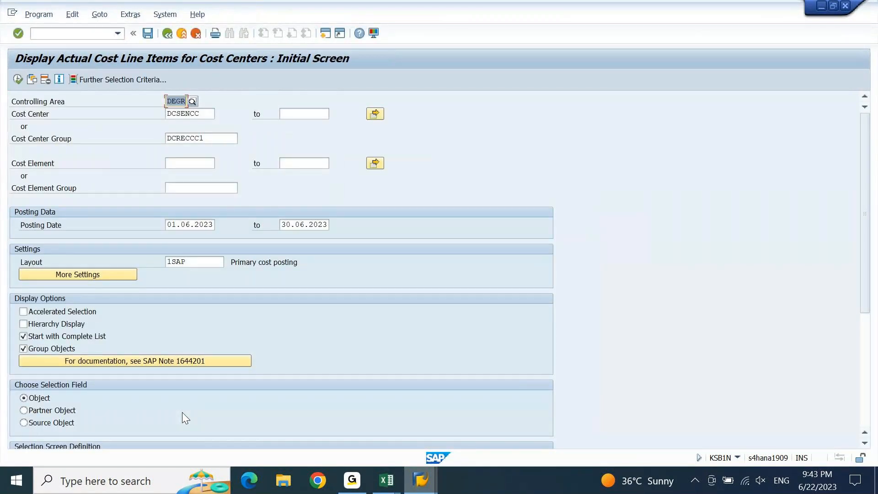
# Remove cost center group DCRECCC1 and run the line items for DCSENCC only
pyautogui.press('Return')
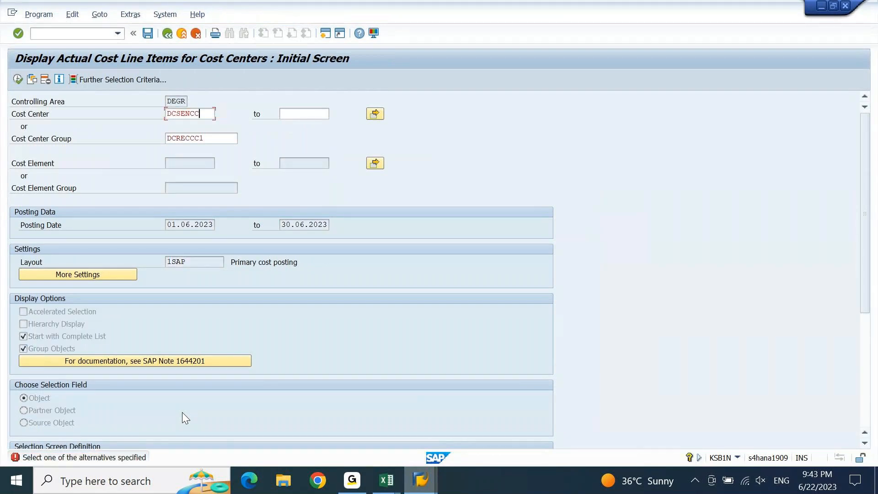
pyautogui.press('Down')
pyautogui.press('Tab')
pyautogui.hotkey('shift', 'Tab')
pyautogui.press('Delete')
pyautogui.press('F8')
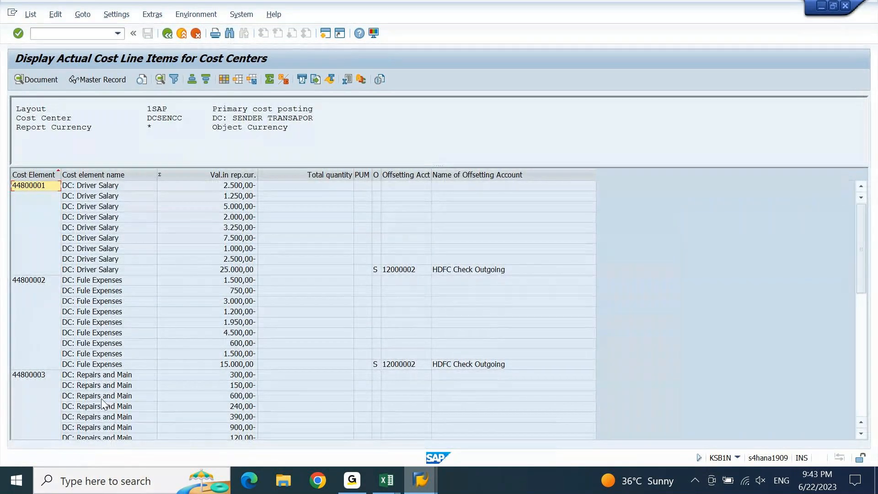
pyautogui.click(146, 337)
pyautogui.hotkey('ctrl', 'pagedown')
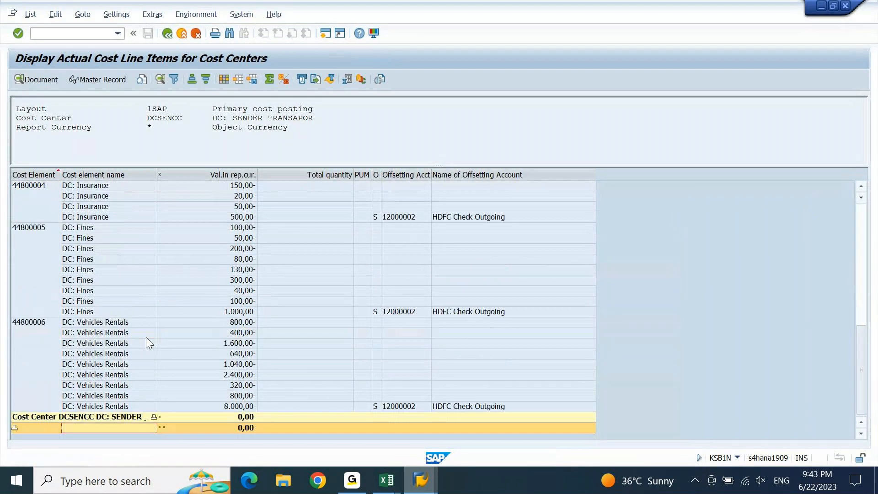
pyautogui.click(228, 429)
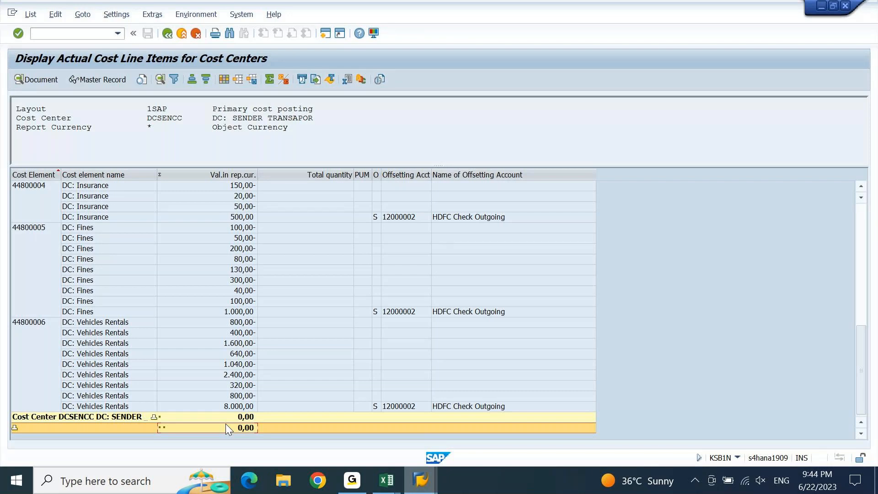
pyautogui.scroll(11, 226, 423)
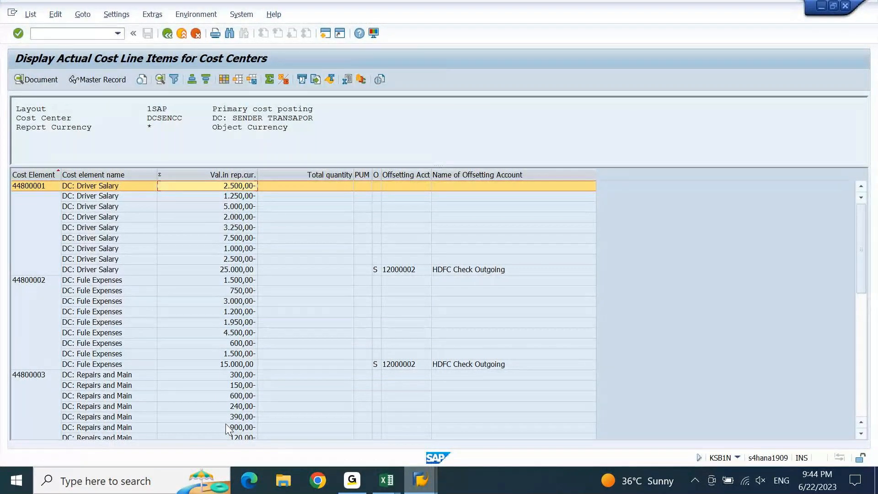
pyautogui.press('Left')
pyautogui.press('Left')
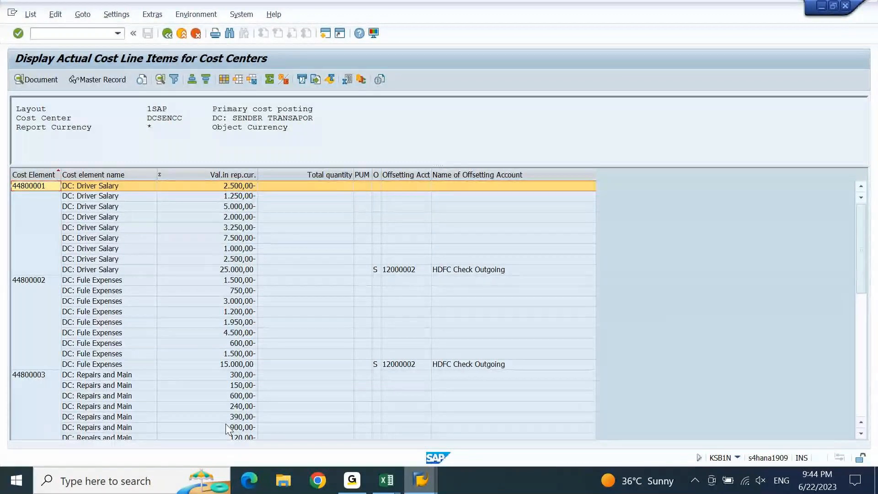
pyautogui.hotkey('ctrl', 'Down')
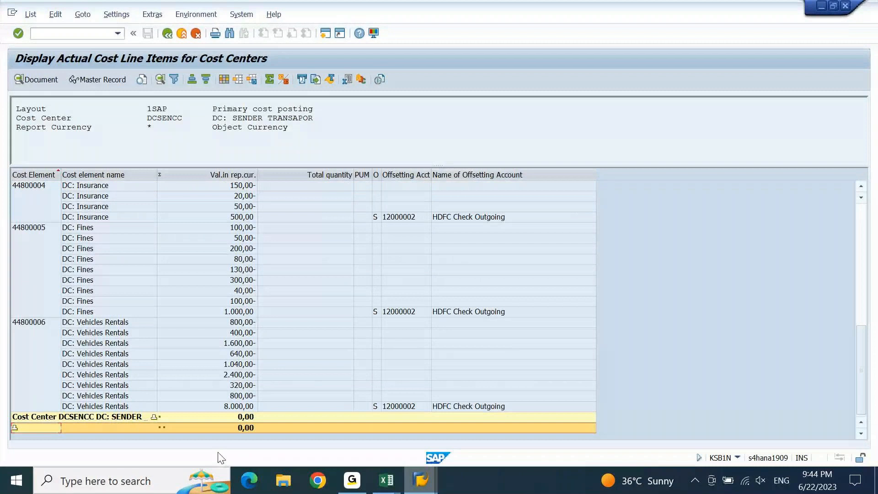
pyautogui.hotkey('ctrl', 'Up')
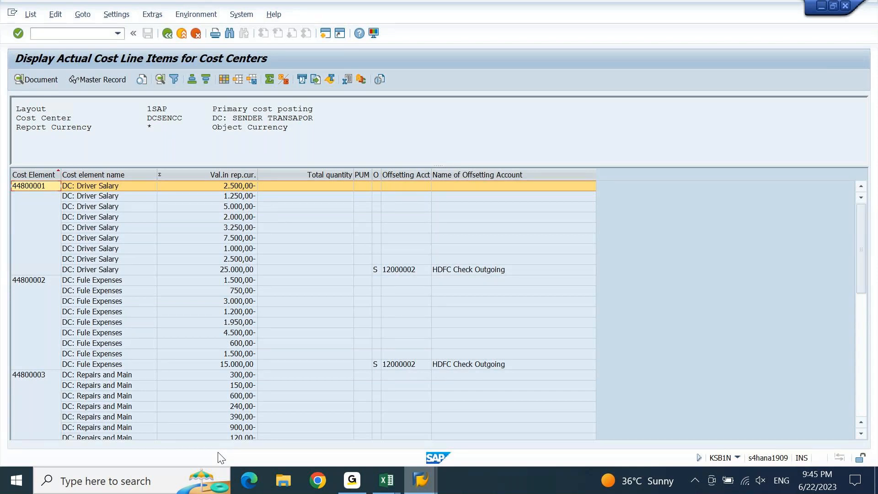
pyautogui.hotkey('ctrl', 'End')
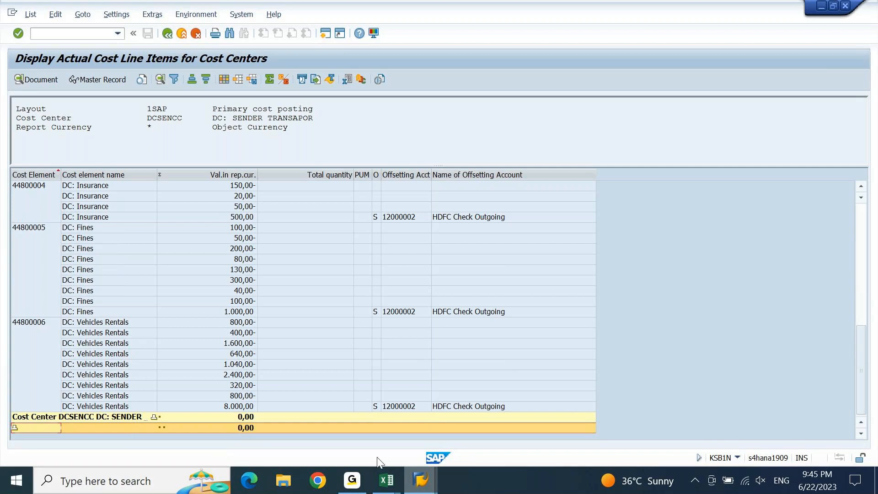
pyautogui.click(354, 481)
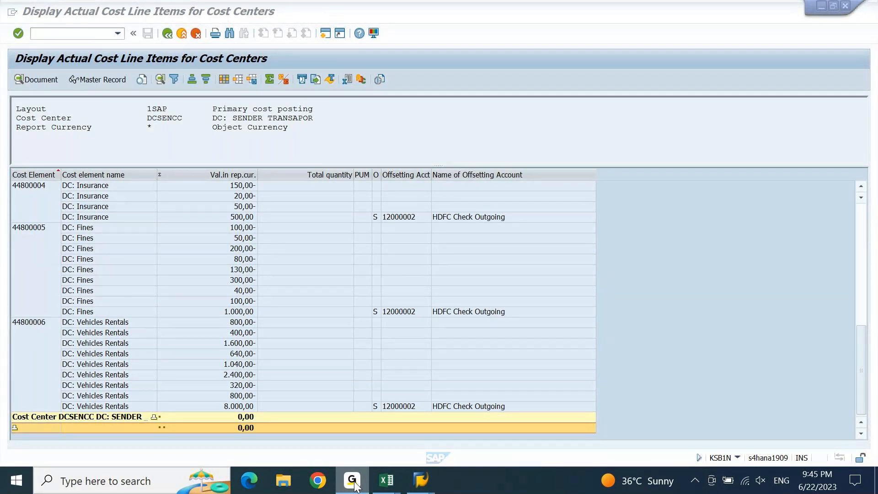
pyautogui.click(354, 481)
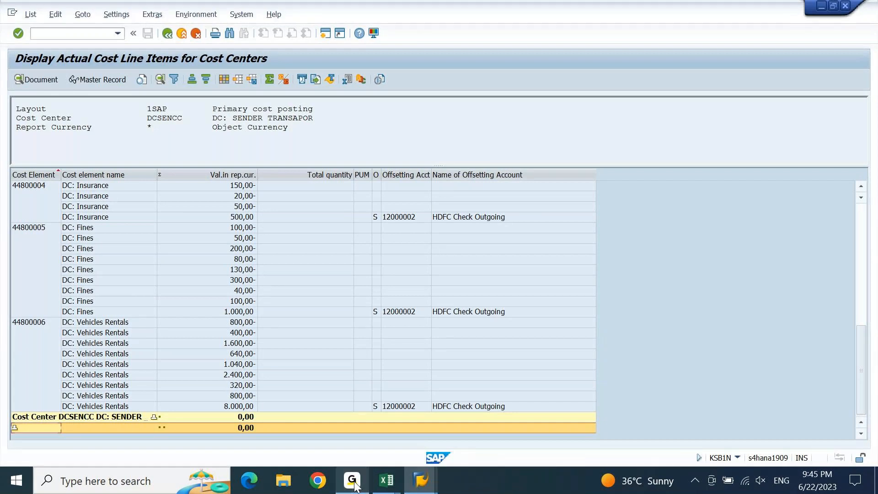
pyautogui.click(400, 415)
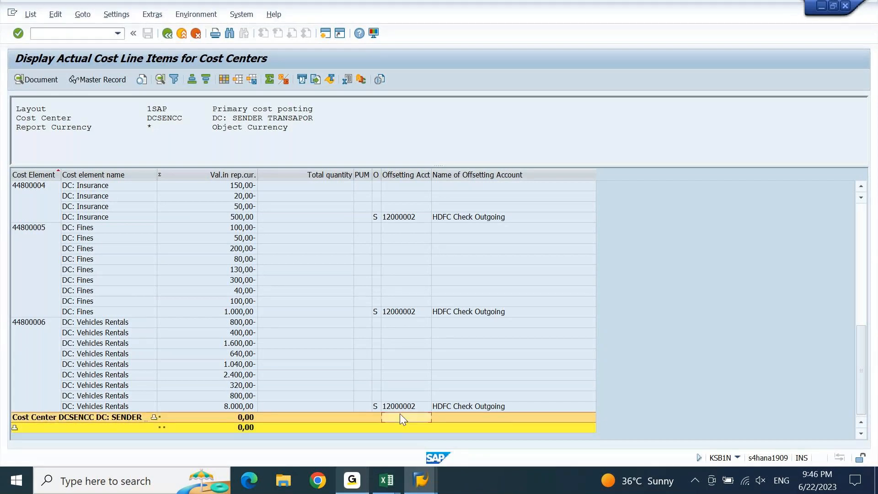
pyautogui.click(400, 414)
pyautogui.hotkey('ctrl', 'Home')
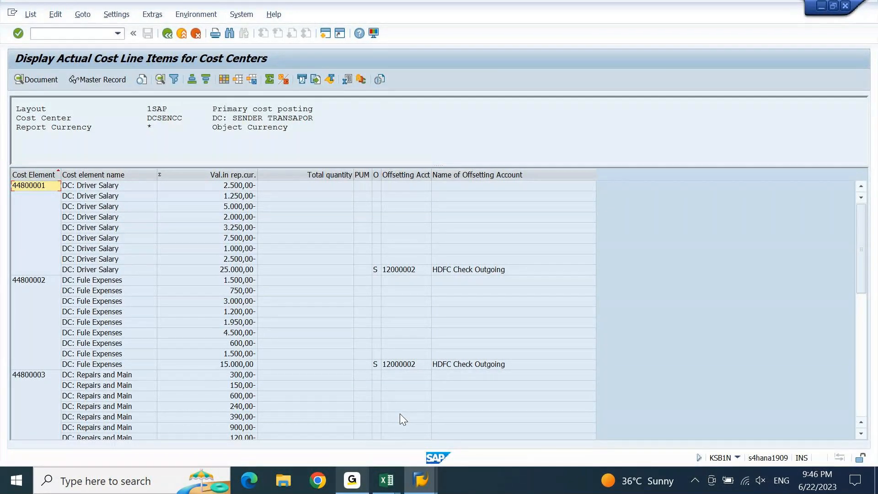
pyautogui.click(479, 387)
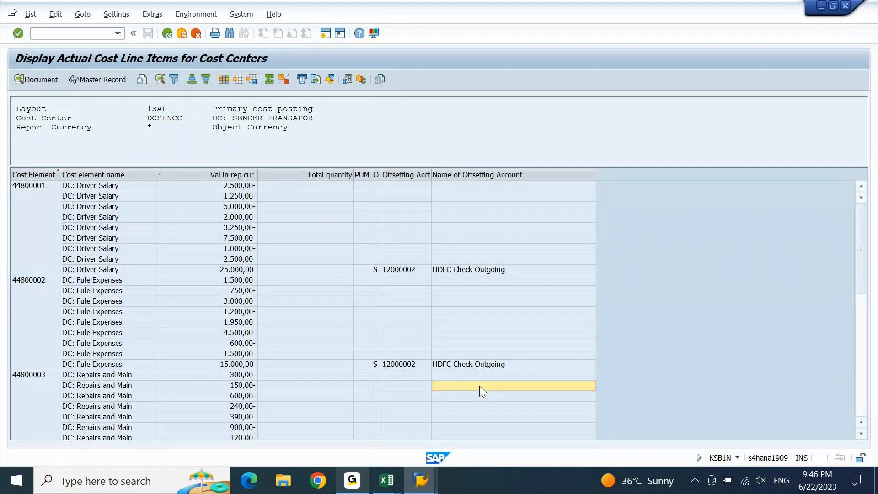
pyautogui.hotkey('ctrl', 'Down')
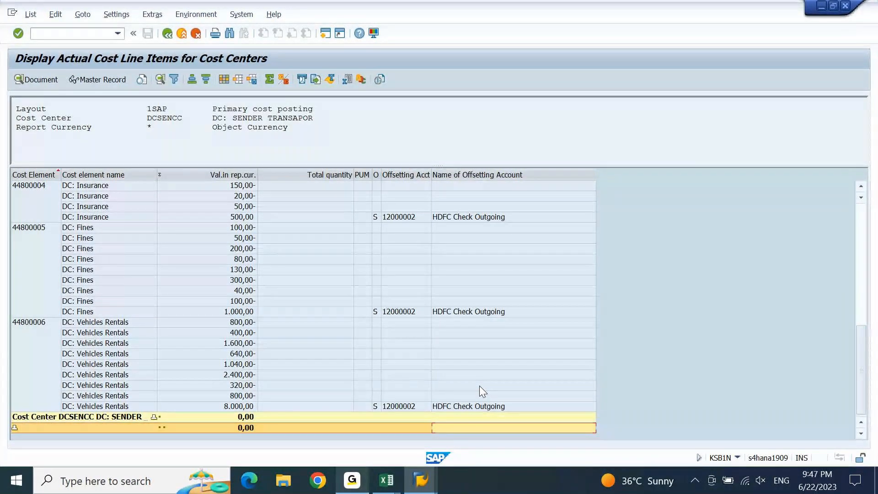
pyautogui.click(387, 480)
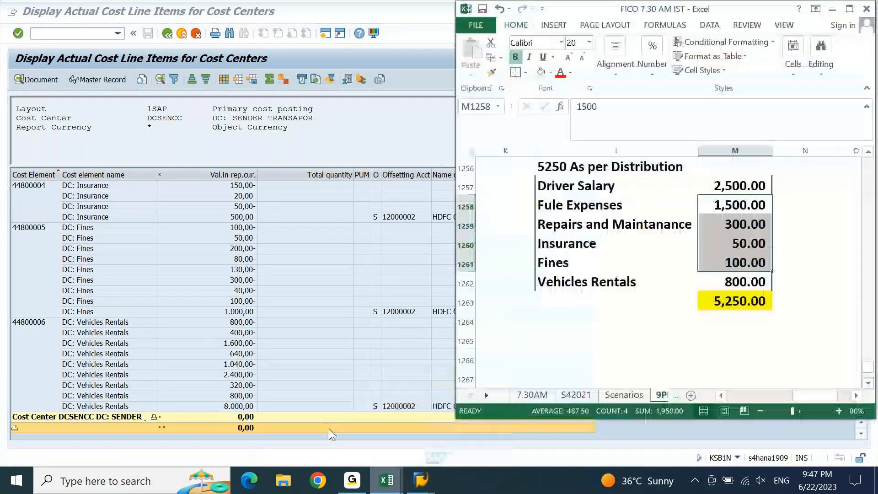
# Browse the FICO 7.30 AM IST workbook's 9PM sheet to the receiver cost center percentages
pyautogui.click(328, 429)
pyautogui.press('Left')
pyautogui.press('Left')
pyautogui.press('Left')
pyautogui.press('Left')
pyautogui.press('Left')
pyautogui.press('Left')
pyautogui.press('Left')
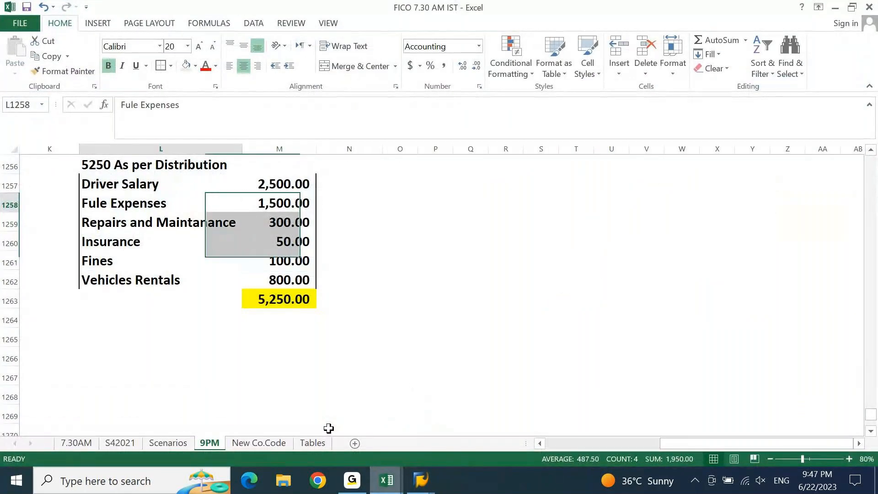
pyautogui.press('Home')
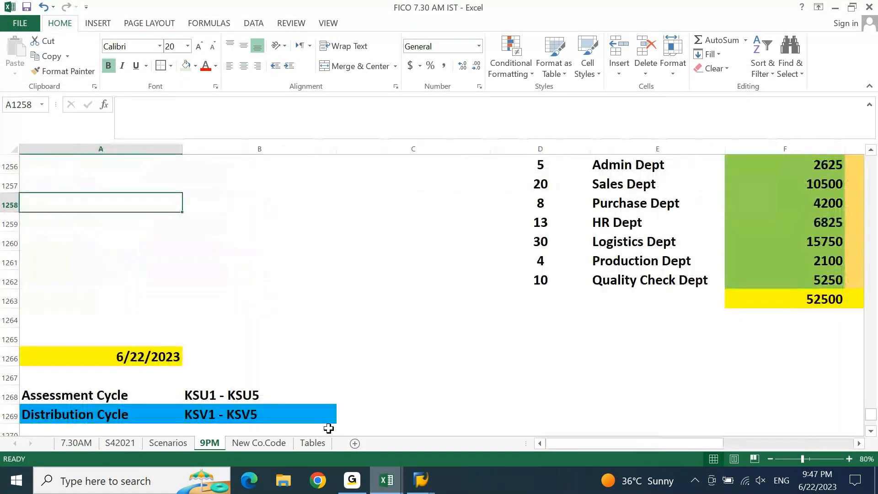
pyautogui.press('pagedown')
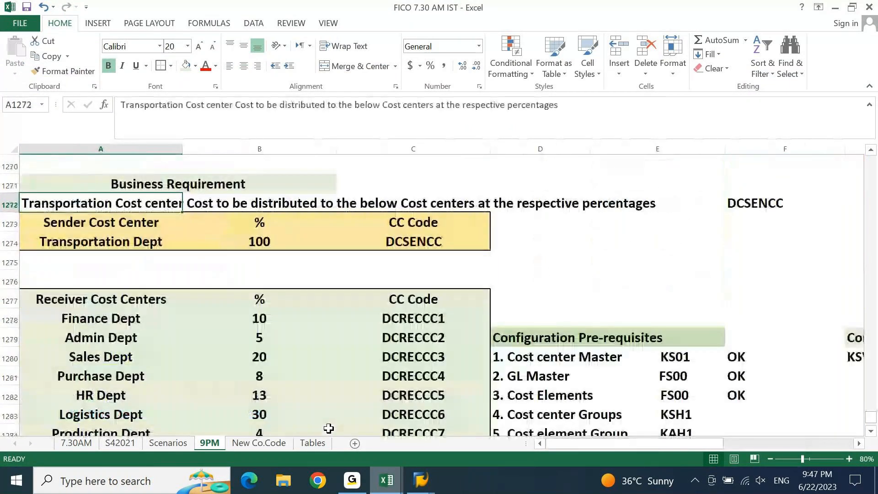
pyautogui.press('Down')
pyautogui.press('Down')
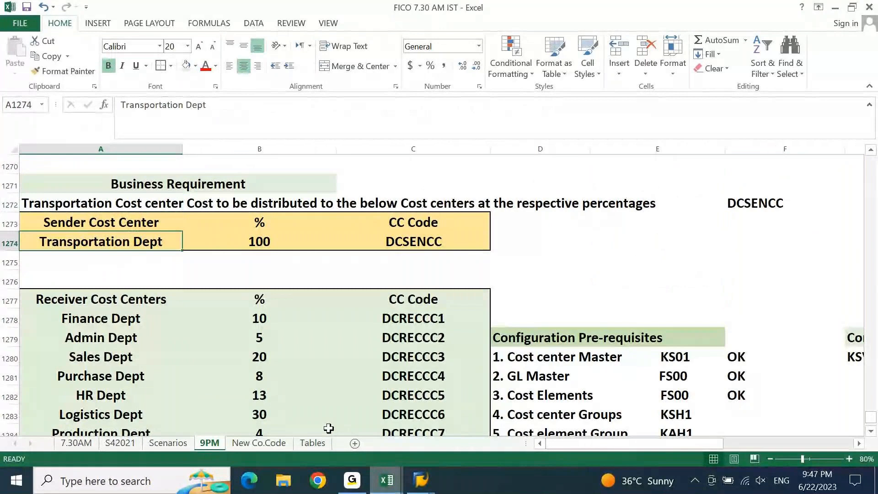
pyautogui.press('Down')
pyautogui.press('Down')
pyautogui.press('Down')
pyautogui.press('Down')
pyautogui.press('Down')
pyautogui.press('Down')
pyautogui.press('Down')
pyautogui.press('Down')
pyautogui.press('Down')
pyautogui.press('Down')
pyautogui.press('Down')
pyautogui.press('Down')
pyautogui.press('Down')
pyautogui.press('Down')
pyautogui.press('Down')
pyautogui.press('Down')
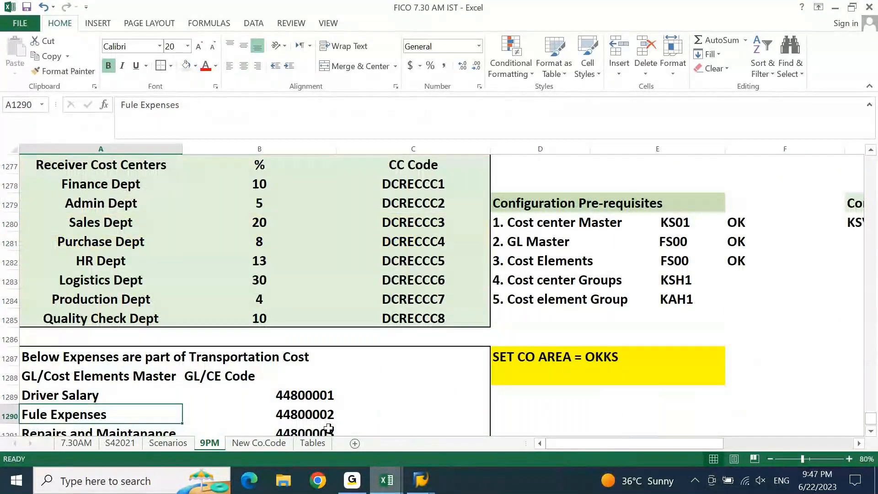
pyautogui.press('Right')
pyautogui.press('Right')
pyautogui.press('Right')
pyautogui.press('Right')
pyautogui.press('Right')
pyautogui.press('Right')
pyautogui.press('Right')
pyautogui.press('Right')
pyautogui.press('Right')
pyautogui.press('Right')
pyautogui.press('Right')
pyautogui.press('Right')
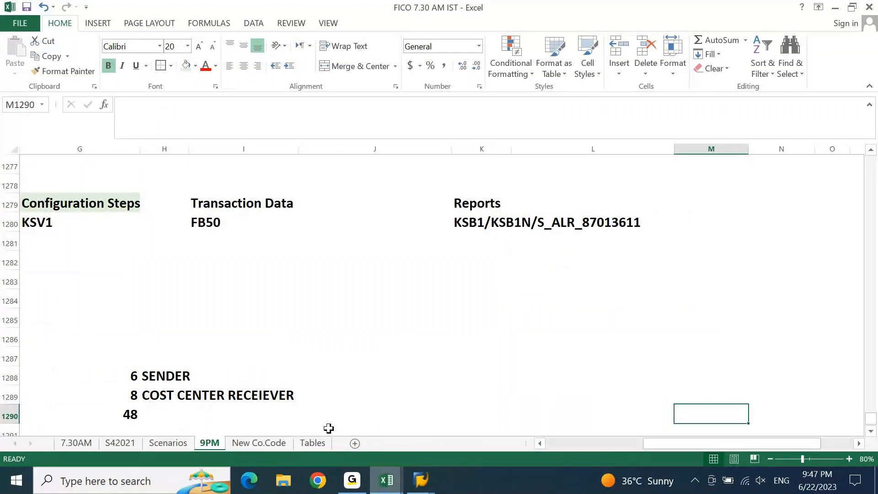
pyautogui.press('Home')
pyautogui.press('Up')
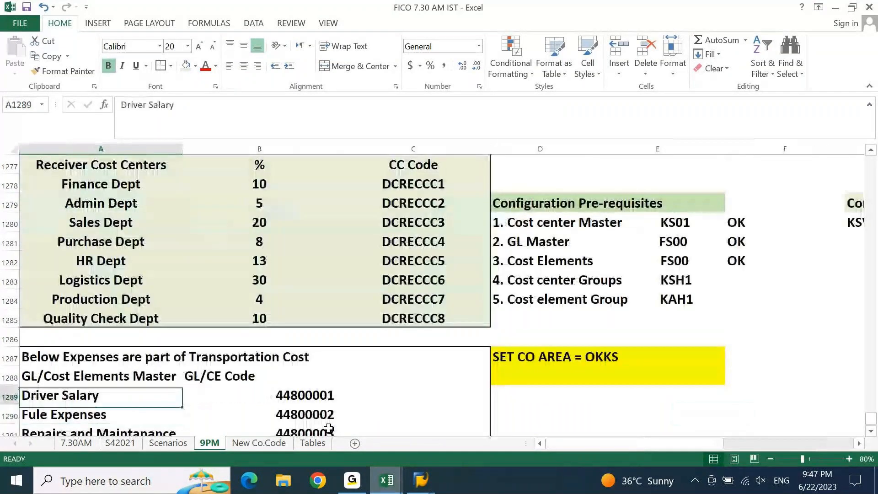
pyautogui.press('Up')
pyautogui.press('Up')
pyautogui.press('Up')
pyautogui.press('Up')
pyautogui.press('Up')
pyautogui.press('Up')
pyautogui.press('Up')
pyautogui.press('Up')
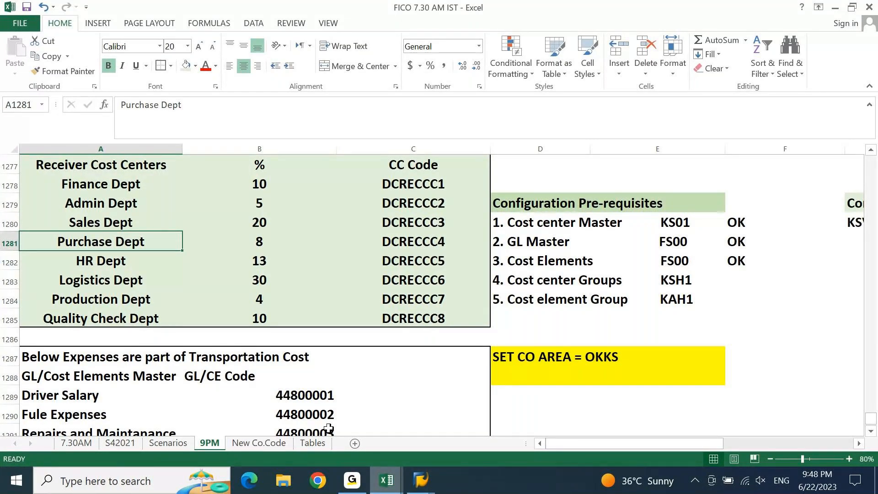
pyautogui.moveTo(420, 480)
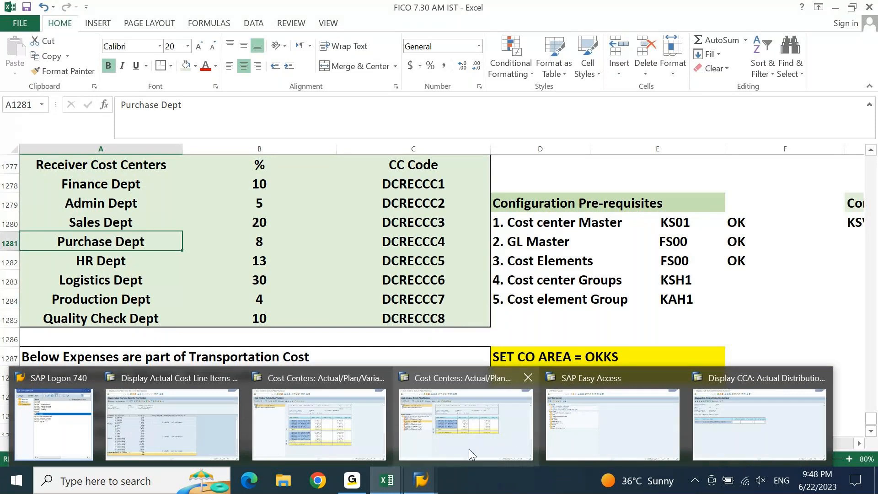
pyautogui.click(224, 439)
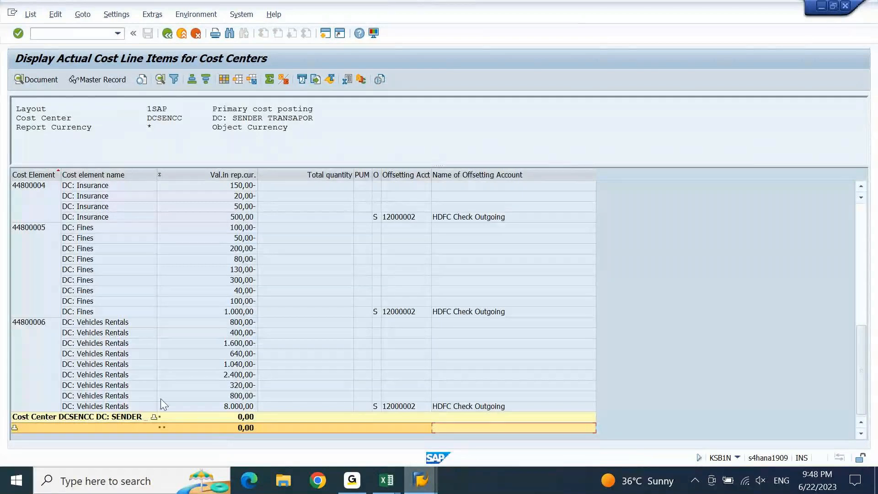
pyautogui.click(127, 386)
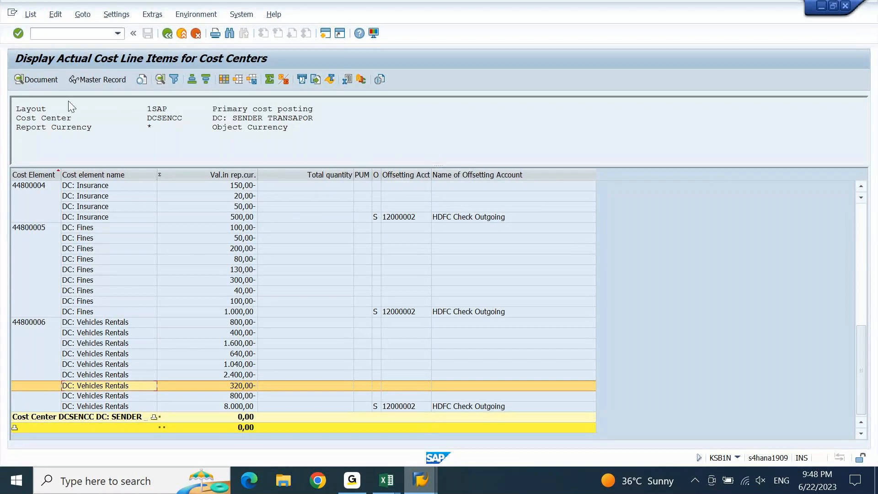
pyautogui.click(50, 82)
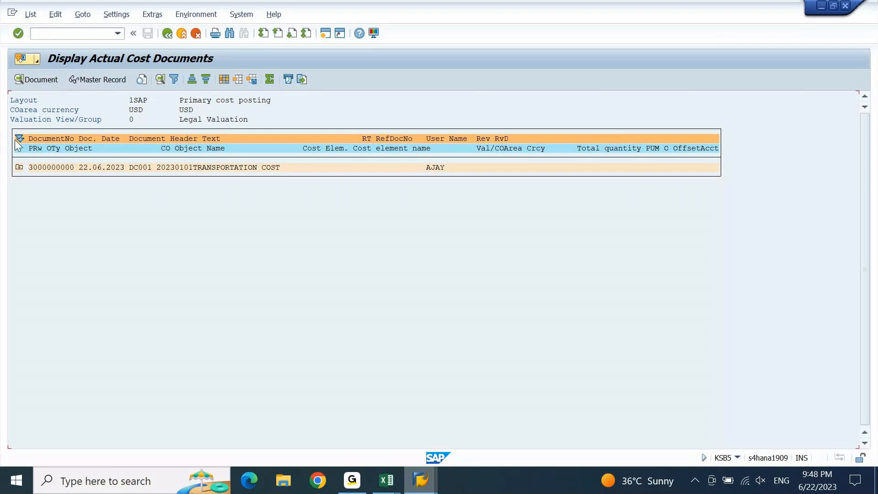
pyautogui.click(20, 168)
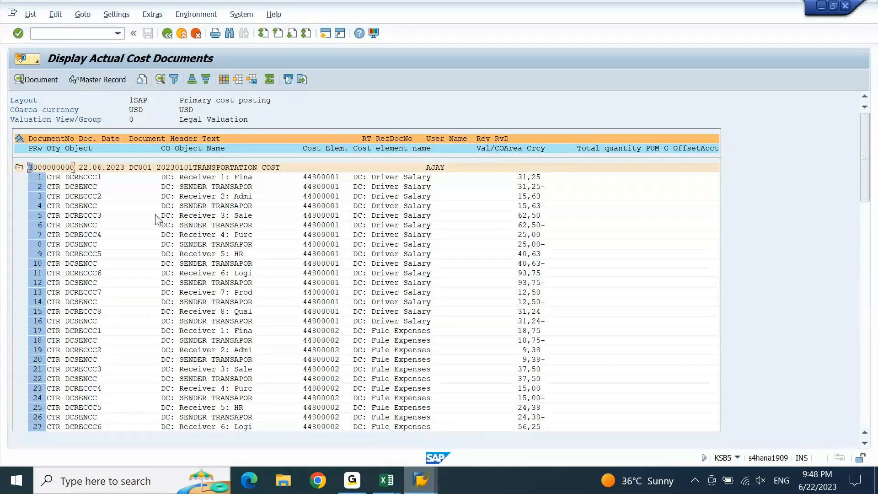
pyautogui.click(417, 482)
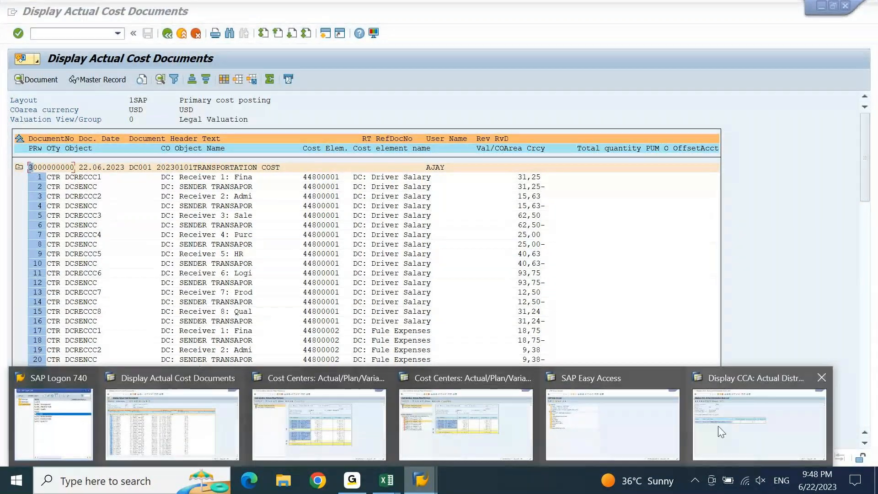
pyautogui.click(613, 421)
# Display the KANK CO document number range intervals for controlling area DEGR, down to the last page
pyautogui.write('KANK')
pyautogui.press('Return')
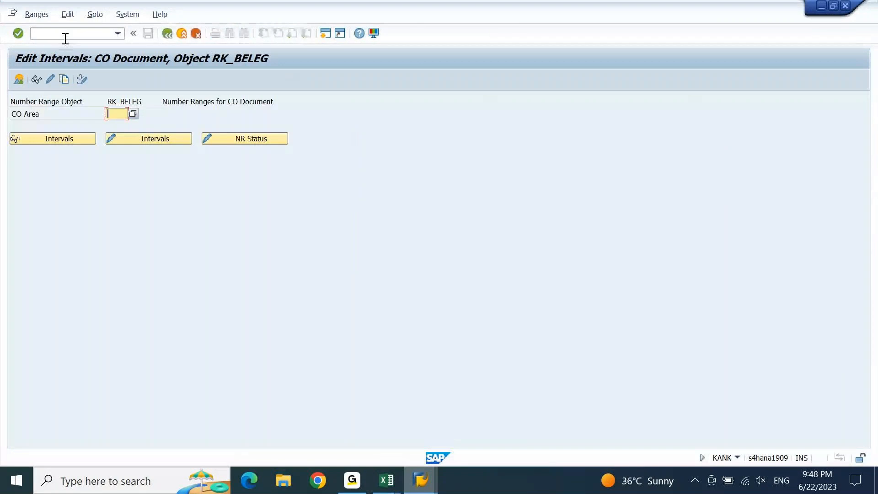
pyautogui.press('Down')
pyautogui.press('Return')
pyautogui.click(37, 81)
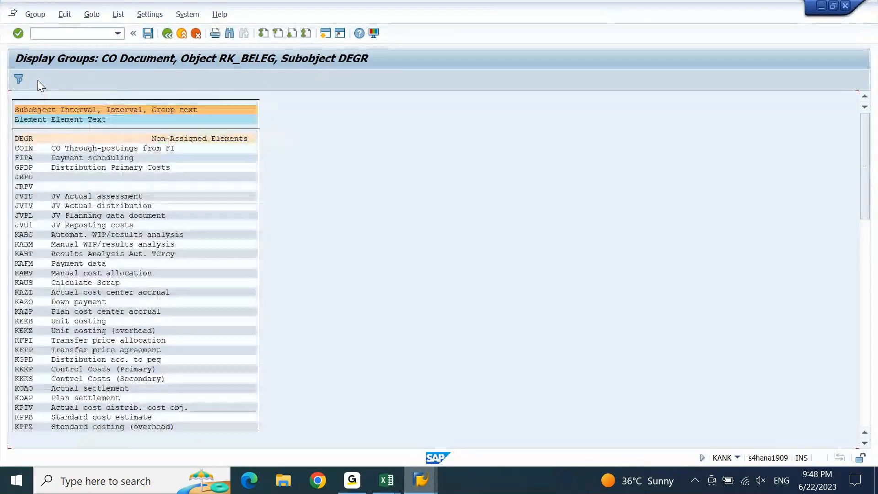
pyautogui.click(306, 35)
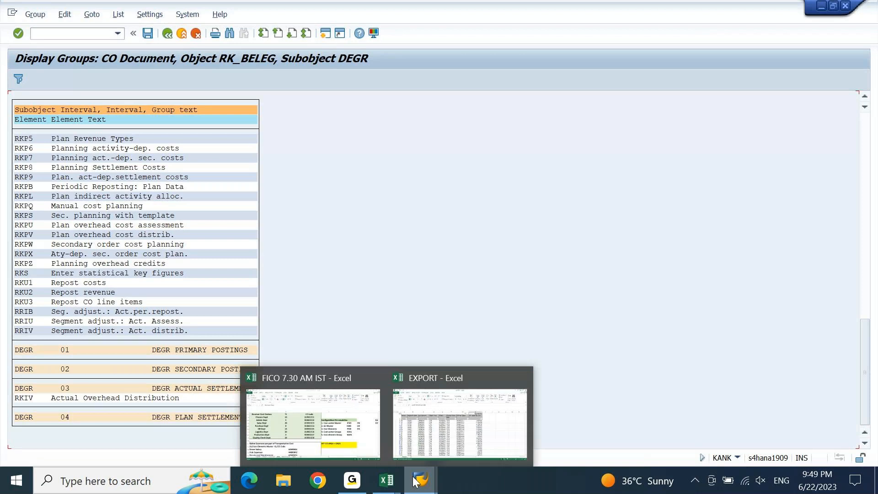
# Leave the actual distribution window for the SAP Easy Access menu with /N
pyautogui.moveTo(415, 481)
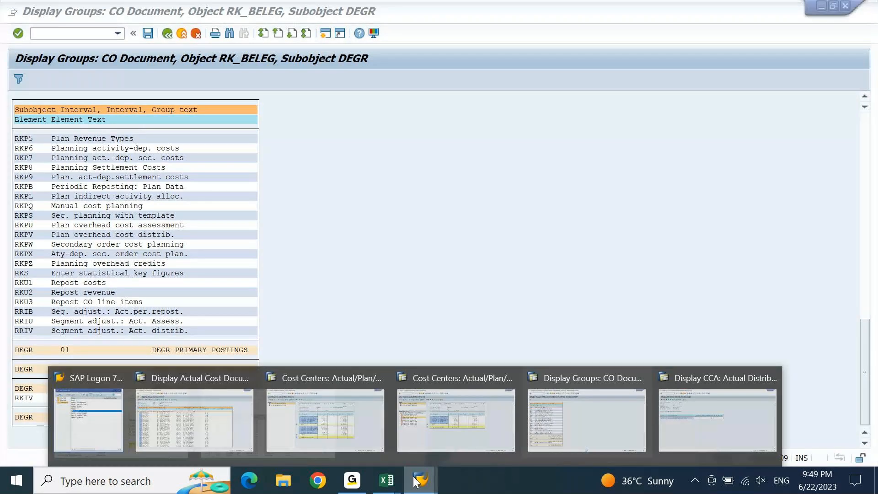
pyautogui.click(754, 427)
pyautogui.click(81, 31)
pyautogui.write('/N')
pyautogui.press('Return')
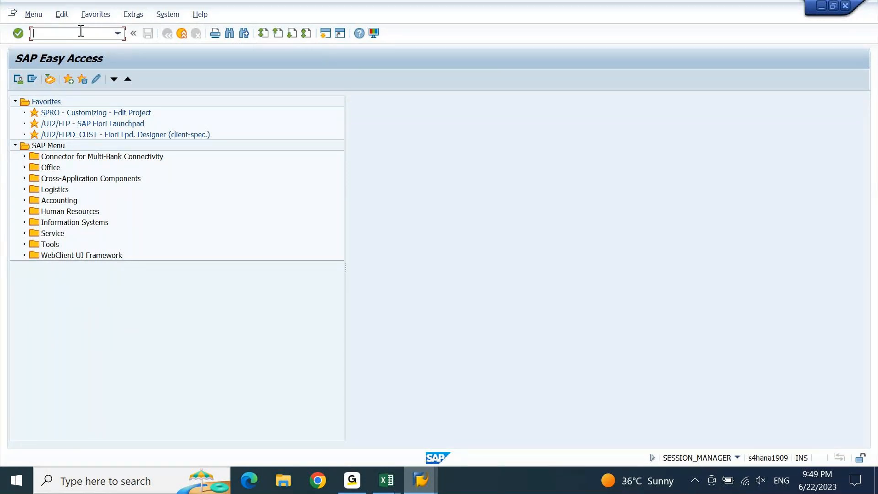
# List FB03 documents for company code DEIN entered 22.06.2023, own documents only
pyautogui.write('FB03')
pyautogui.press('Return')
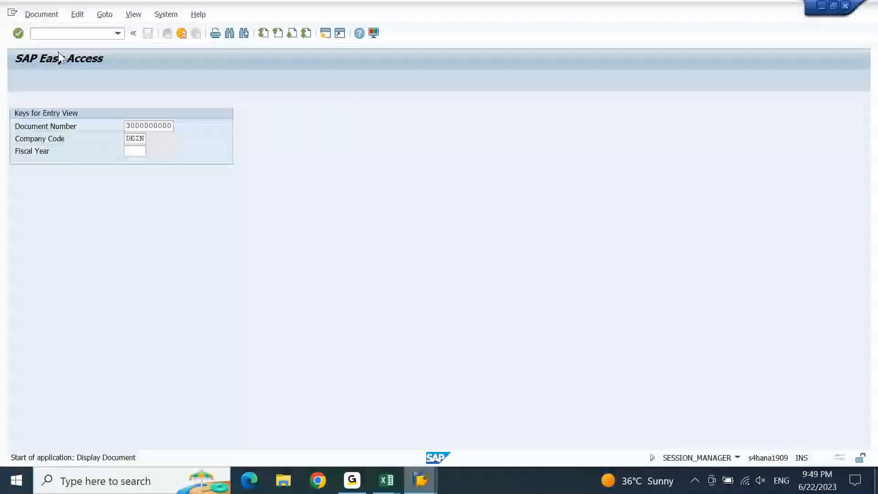
pyautogui.click(51, 81)
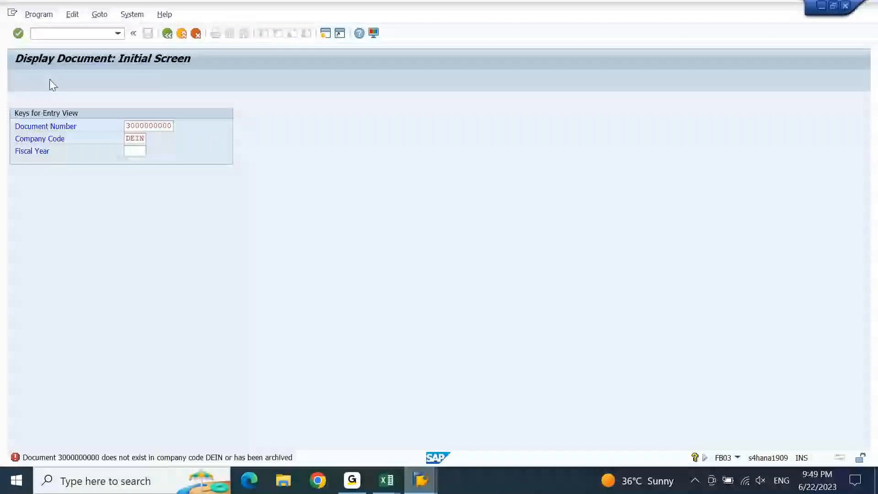
pyautogui.click(208, 213)
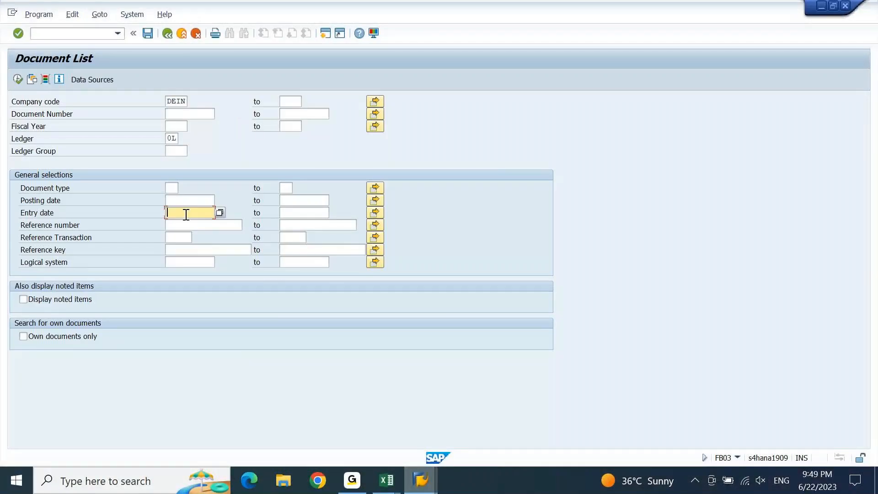
pyautogui.click(220, 214)
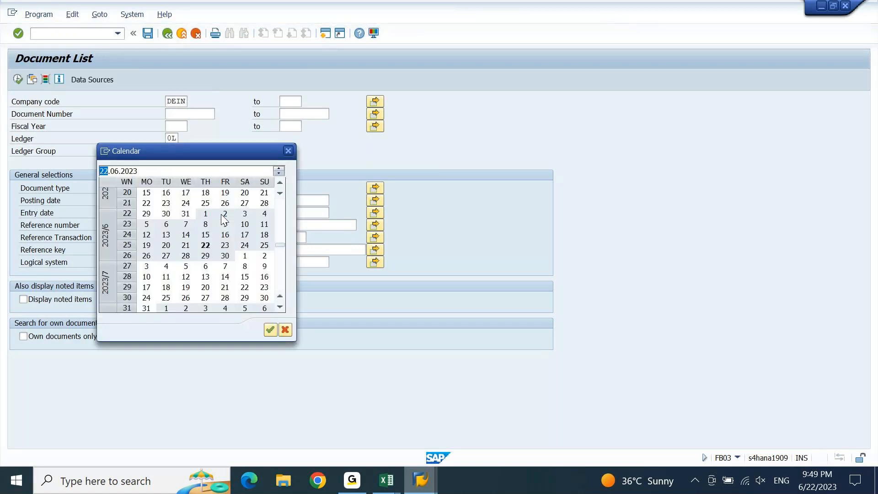
pyautogui.click(207, 246)
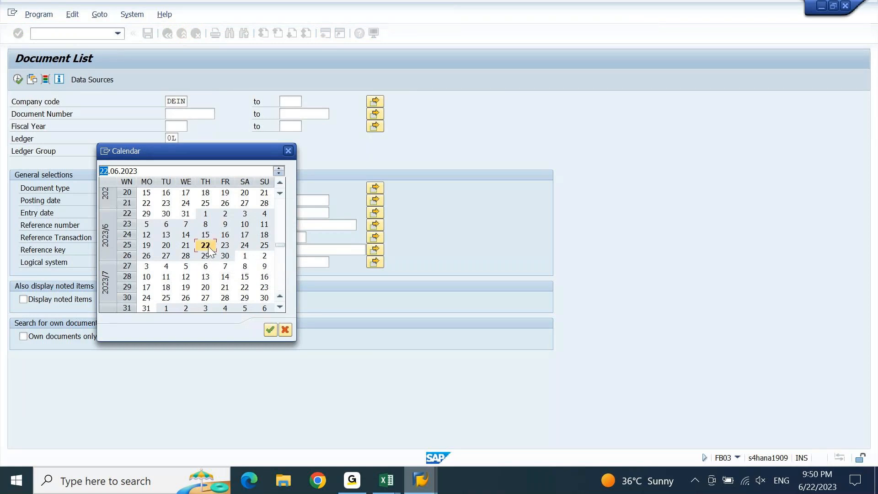
pyautogui.doubleClick(208, 248)
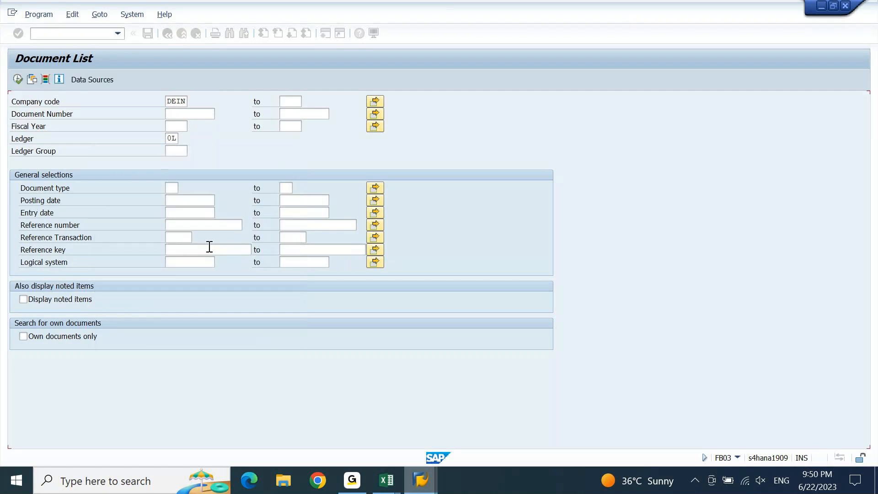
pyautogui.click(32, 339)
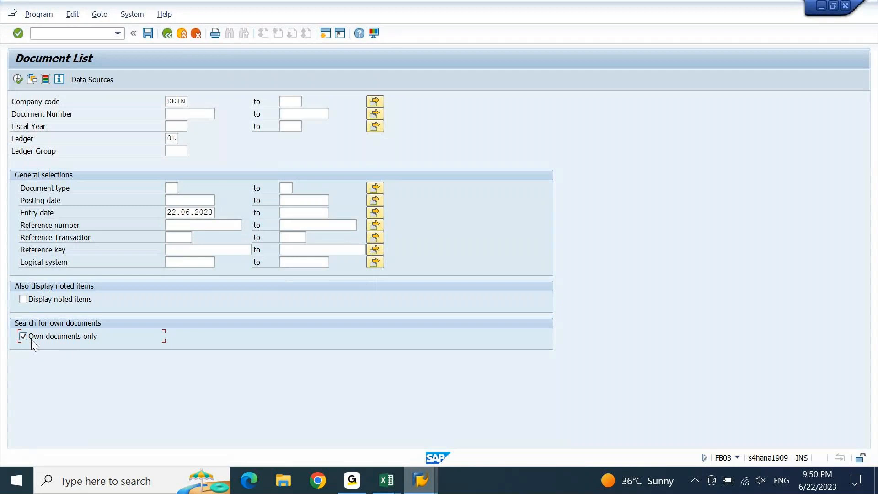
pyautogui.click(19, 79)
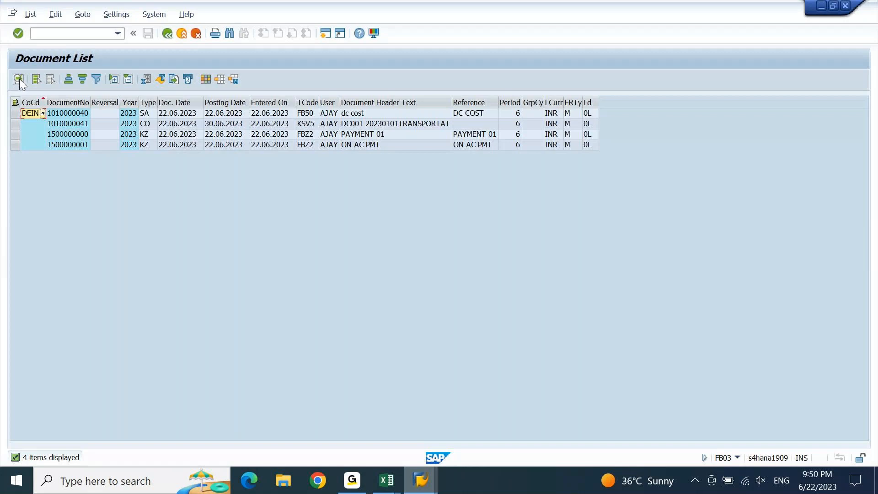
pyautogui.click(308, 126)
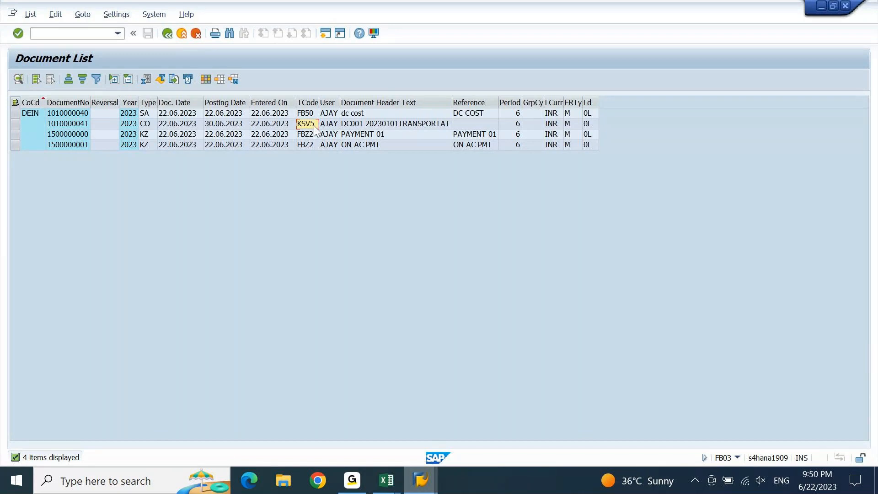
pyautogui.click(71, 124)
pyautogui.doubleClick(71, 124)
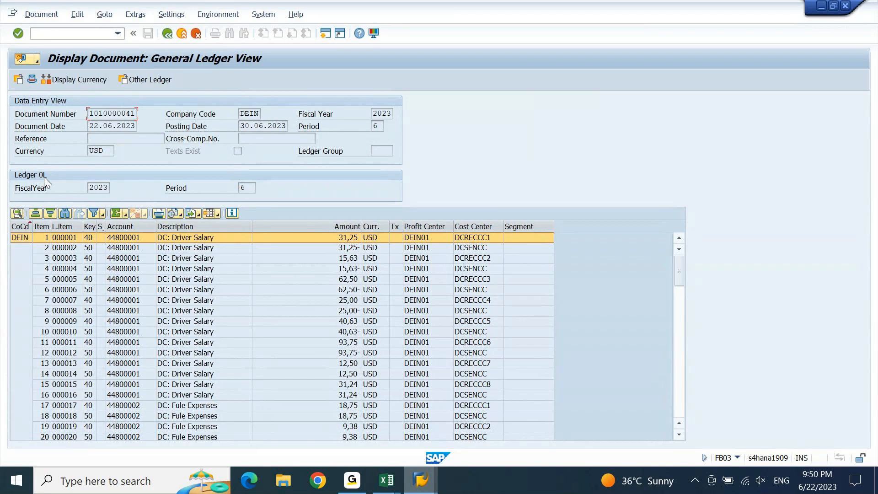
pyautogui.click(679, 304)
pyautogui.moveTo(678, 298); pyautogui.dragTo(680, 358)
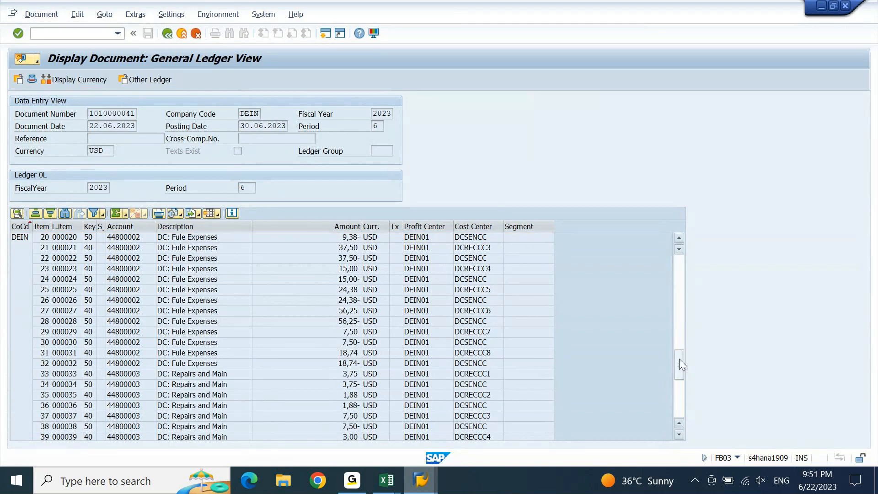
pyautogui.moveTo(681, 392); pyautogui.dragTo(693, 380)
pyautogui.moveTo(696, 279); pyautogui.dragTo(688, 243)
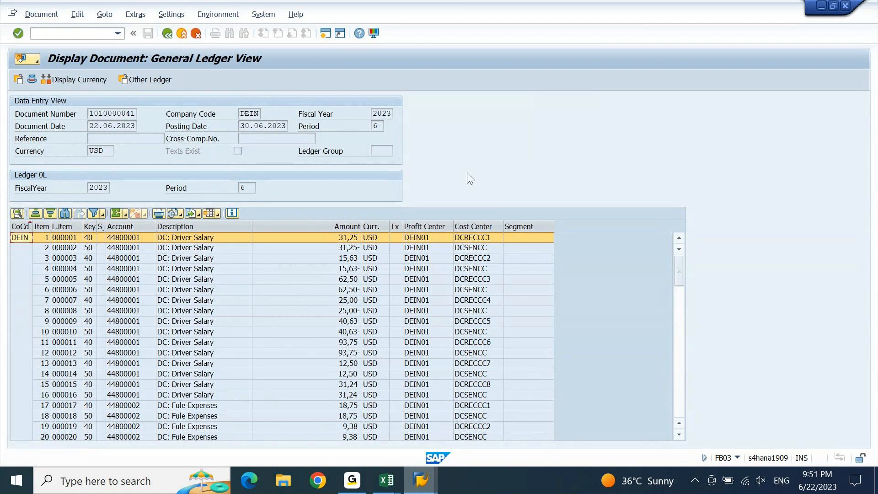
pyautogui.click(213, 16)
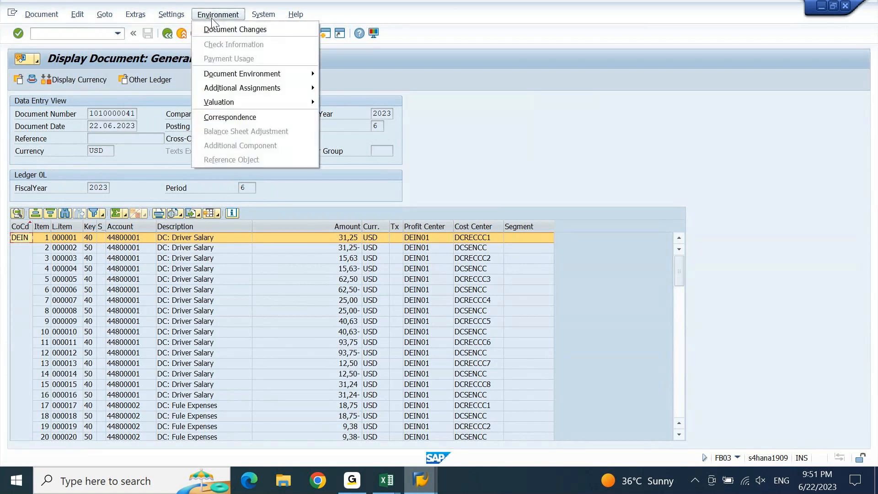
pyautogui.moveTo(256, 75)
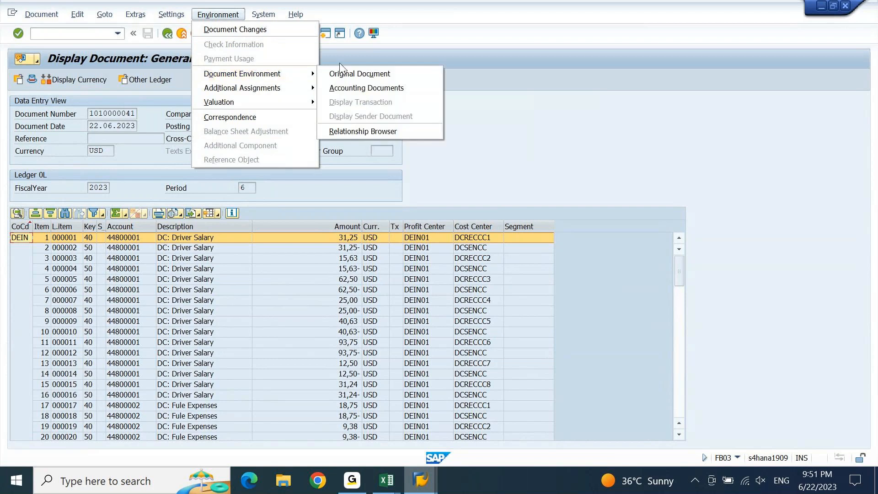
pyautogui.click(378, 87)
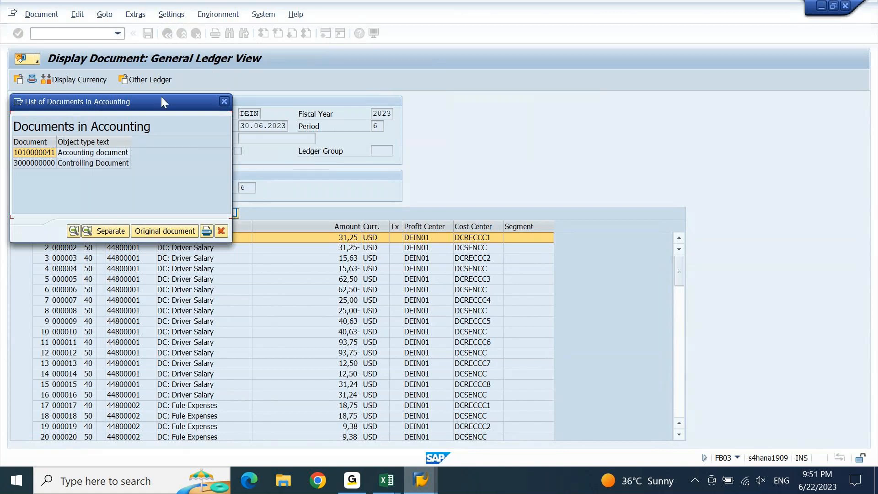
pyautogui.moveTo(161, 101); pyautogui.dragTo(289, 163)
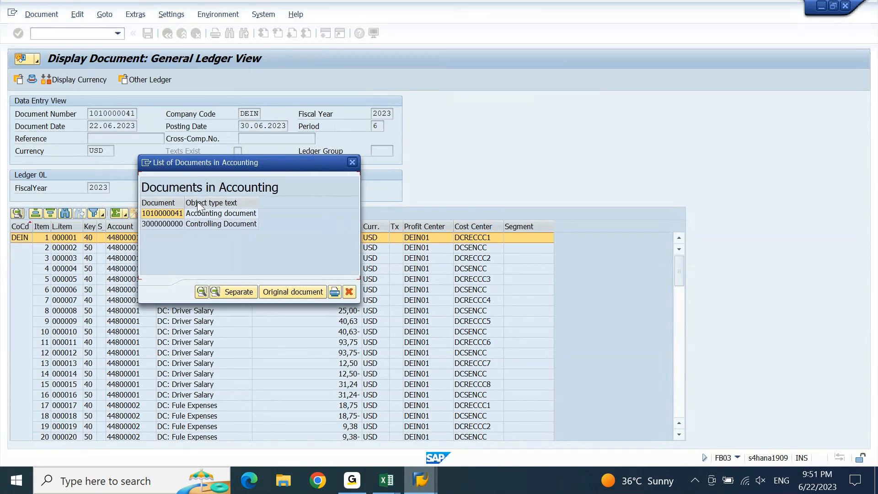
pyautogui.click(353, 163)
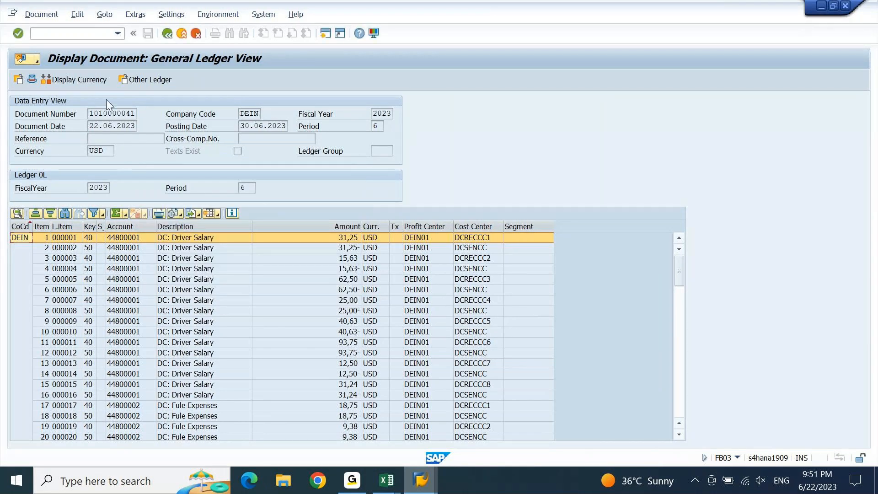
pyautogui.click(31, 80)
pyautogui.click(194, 184)
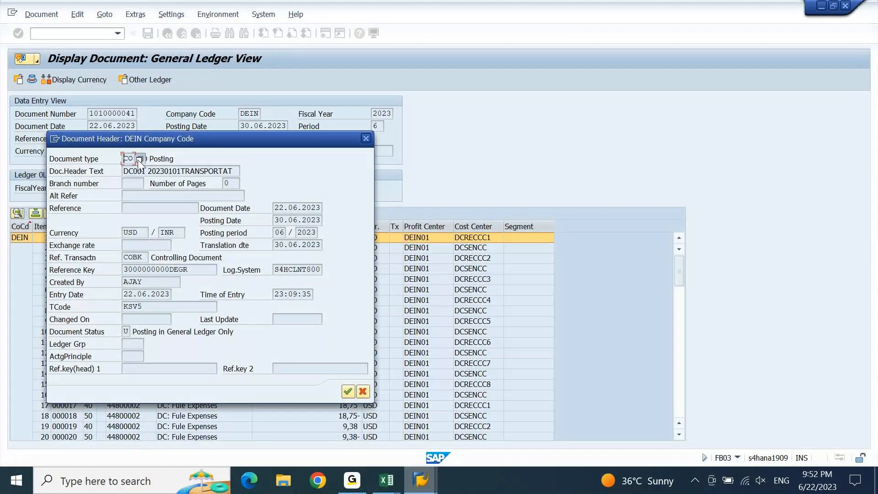
pyautogui.click(365, 137)
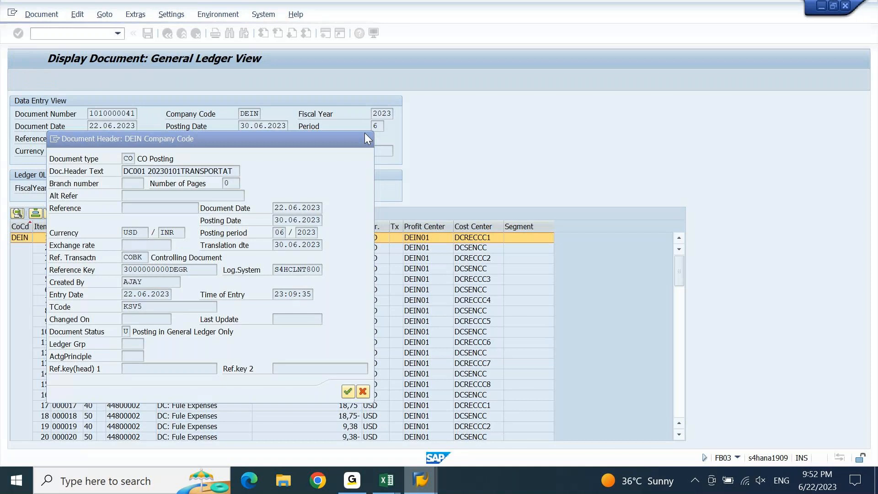
pyautogui.click(86, 31)
pyautogui.write('/N')
pyautogui.press('BackSpace')
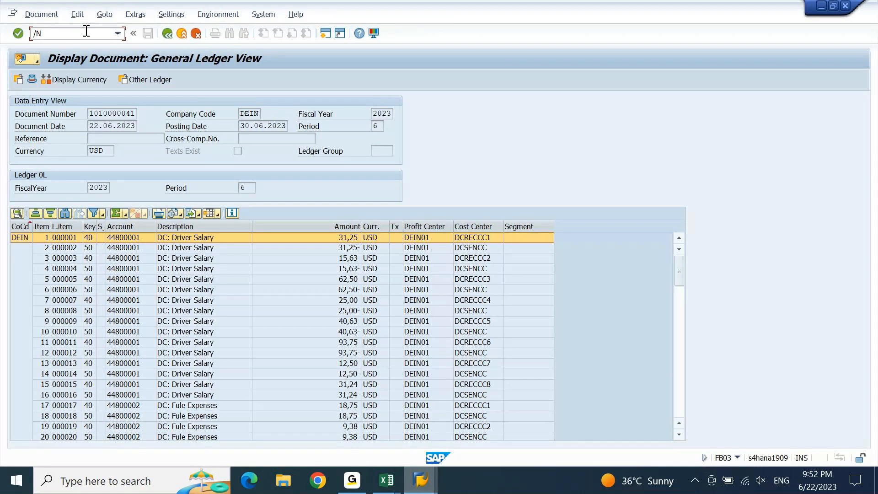
pyautogui.write('SPRO')
pyautogui.press('Return')
# Launch the customizing guide and expand Financial Accounting > Global Settings
pyautogui.press('F5')
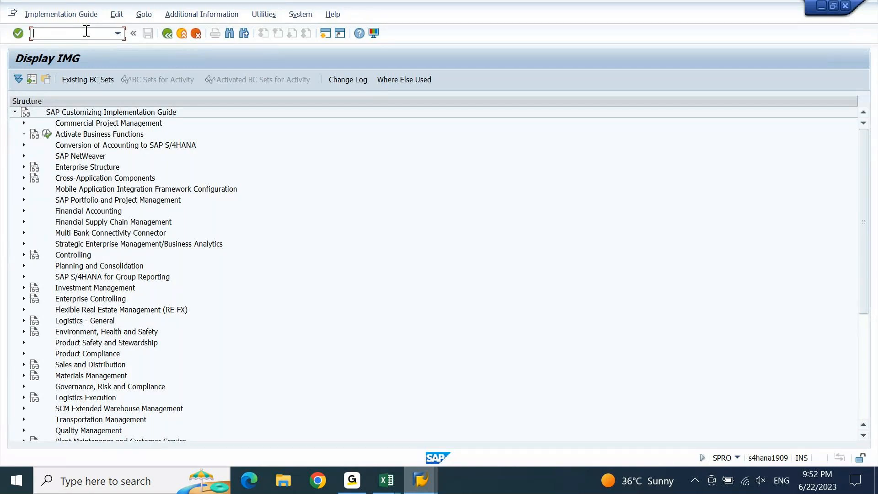
pyautogui.click(96, 179)
pyautogui.press('Down')
pyautogui.press('Down')
pyautogui.press('Down')
pyautogui.press('Right')
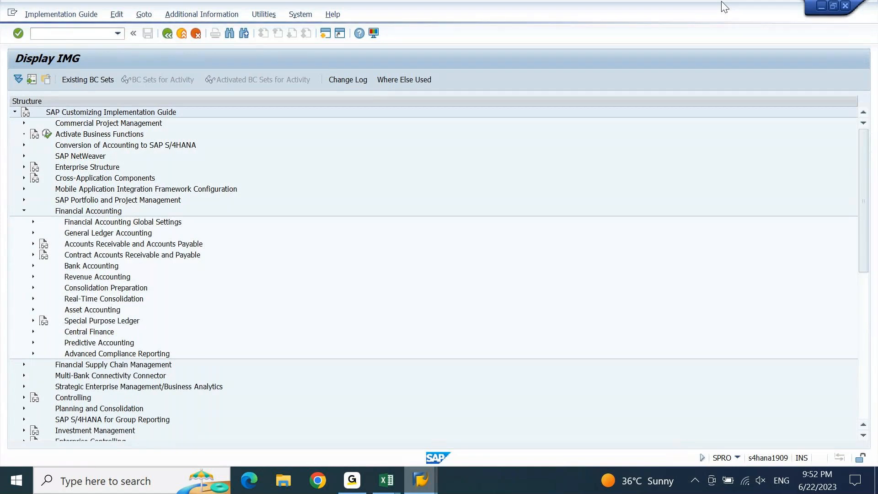
pyautogui.press('Down')
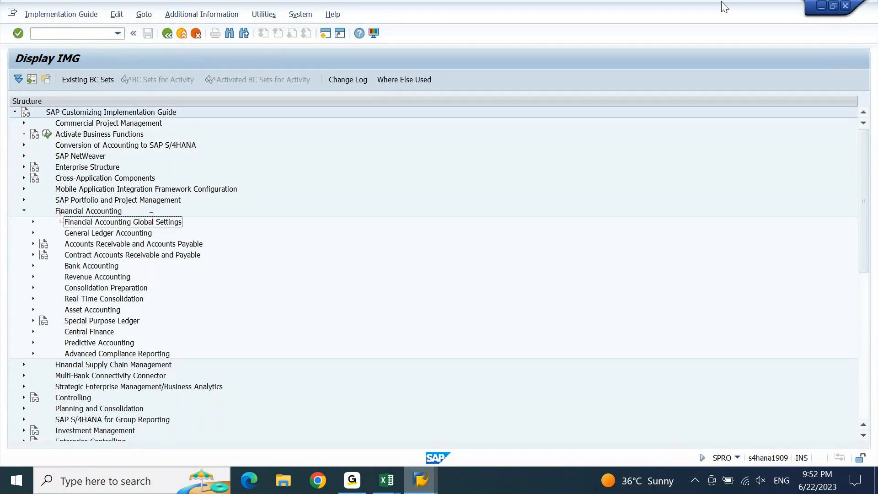
pyautogui.press('Right')
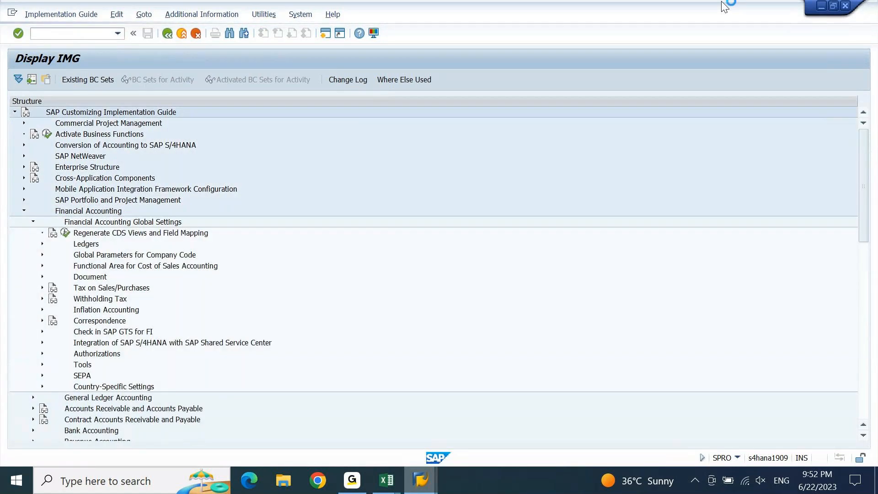
# Expand Ledgers and its Integration of Controlling with Financial Accounting node
pyautogui.press('Down')
pyautogui.press('Down')
pyautogui.press('Down')
pyautogui.press('Down')
pyautogui.press('Down')
pyautogui.press('Down')
pyautogui.press('Down')
pyautogui.press('Down')
pyautogui.press('Down')
pyautogui.press('Down')
pyautogui.press('Down')
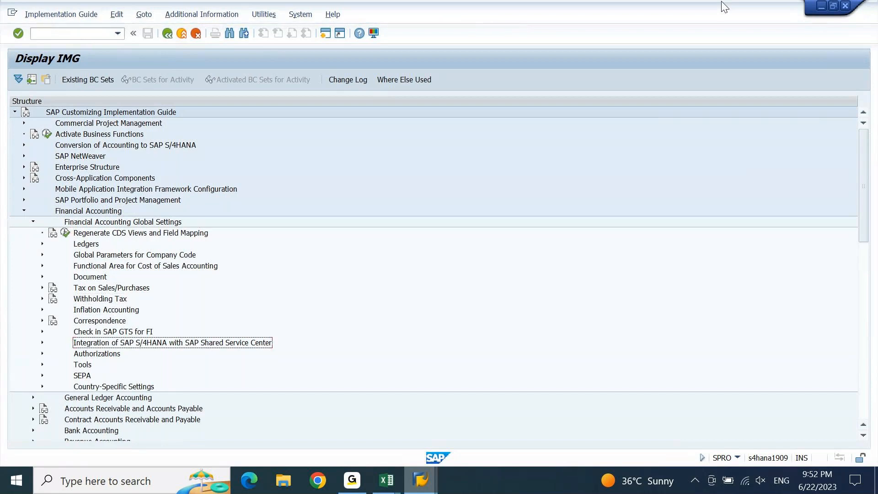
pyautogui.press('Down')
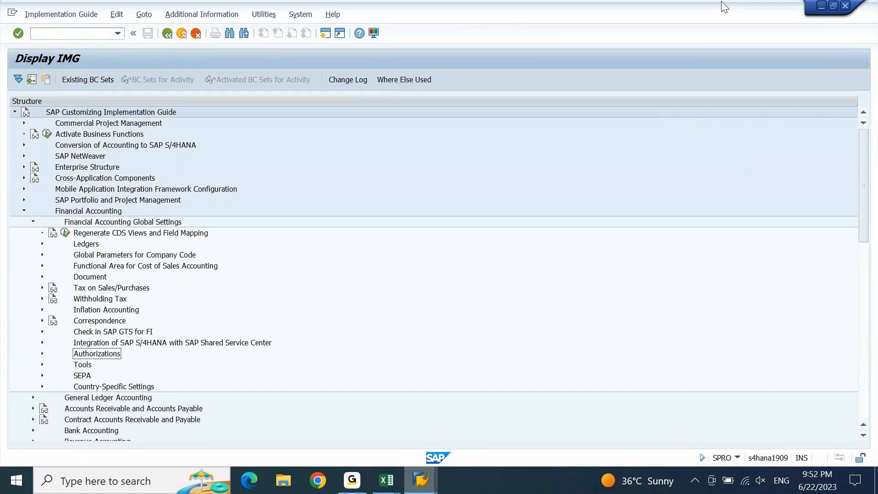
pyautogui.press('Up')
pyautogui.press('Down')
pyautogui.press('Down')
pyautogui.press('Down')
pyautogui.press('Down')
pyautogui.press('Up')
pyautogui.press('Up')
pyautogui.press('Right')
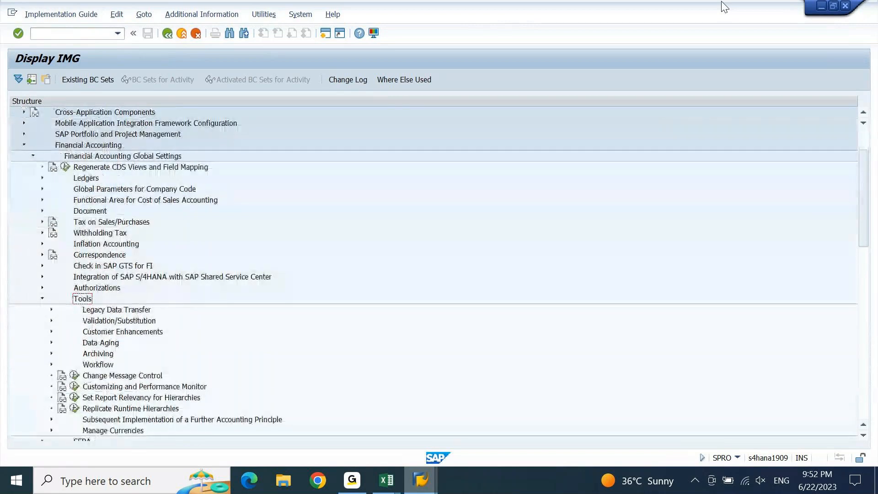
pyautogui.press('Left')
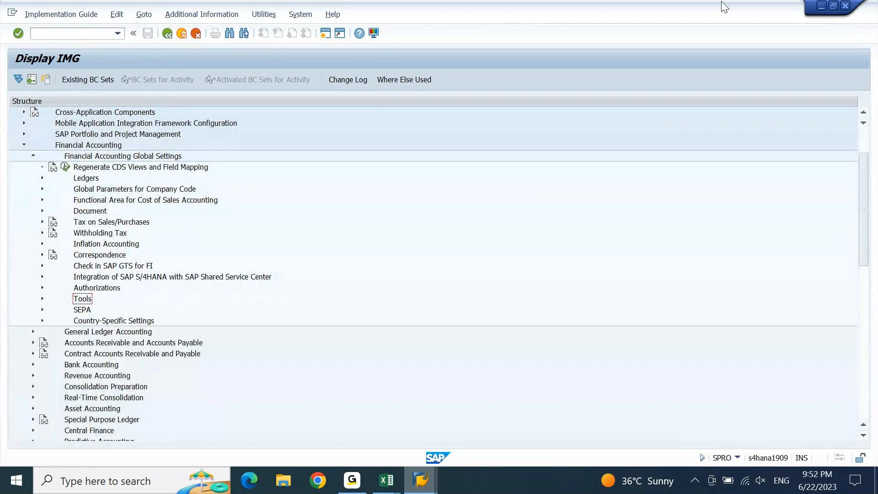
pyautogui.press('Up')
pyautogui.press('Up')
pyautogui.press('Up')
pyautogui.press('Up')
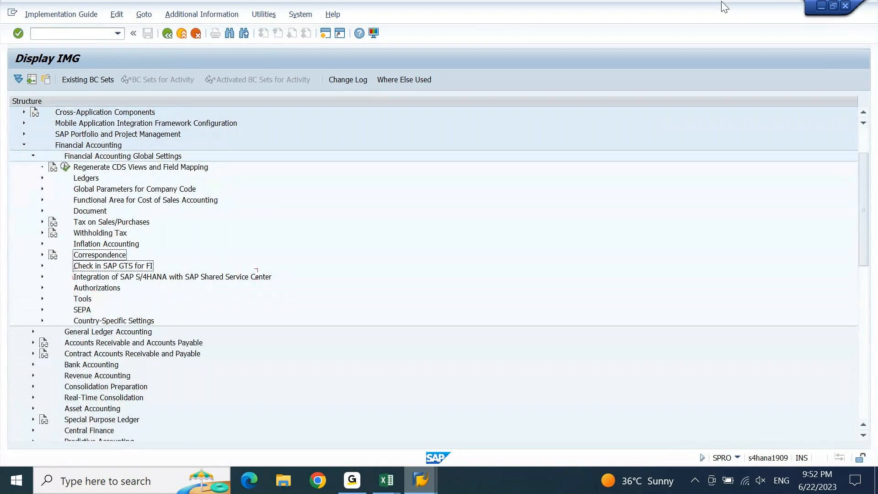
pyautogui.press('Up')
pyautogui.press('Up')
pyautogui.press('Up')
pyautogui.press('Up')
pyautogui.press('Up')
pyautogui.press('Up')
pyautogui.press('Up')
pyautogui.press('Right')
pyautogui.press('Down')
pyautogui.press('Down')
pyautogui.press('Down')
pyautogui.press('Down')
pyautogui.press('Down')
pyautogui.press('Down')
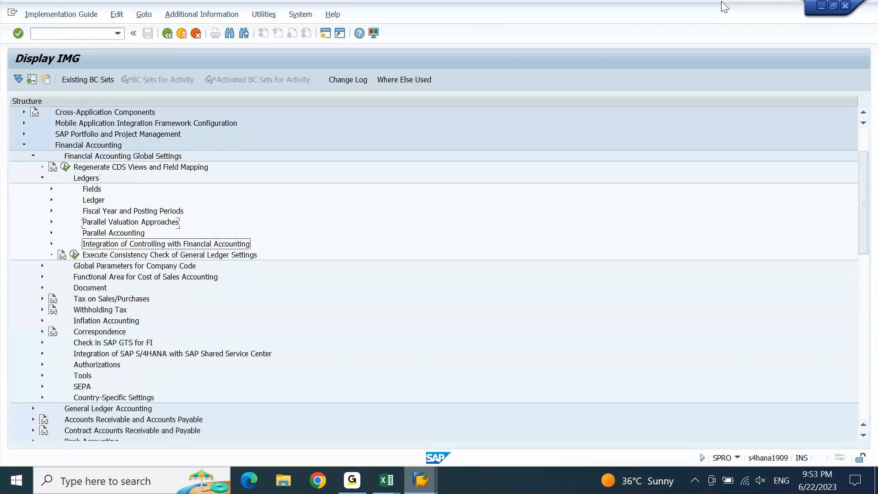
pyautogui.press('Right')
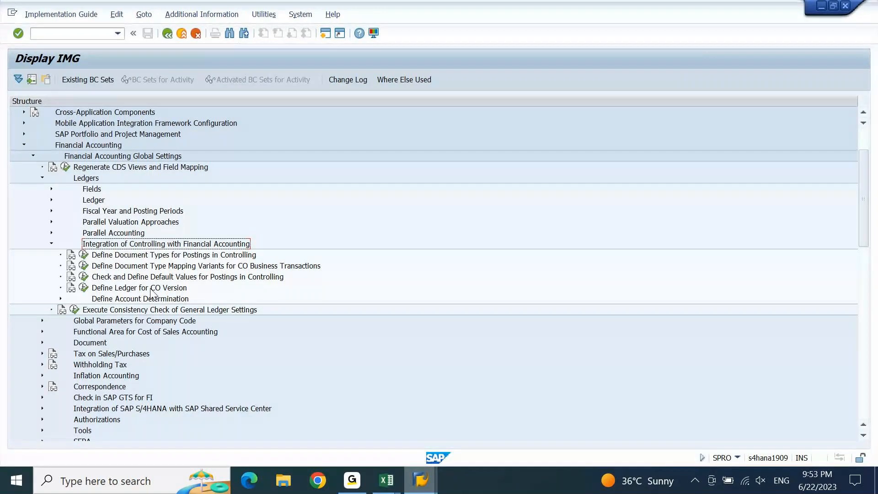
pyautogui.click(85, 289)
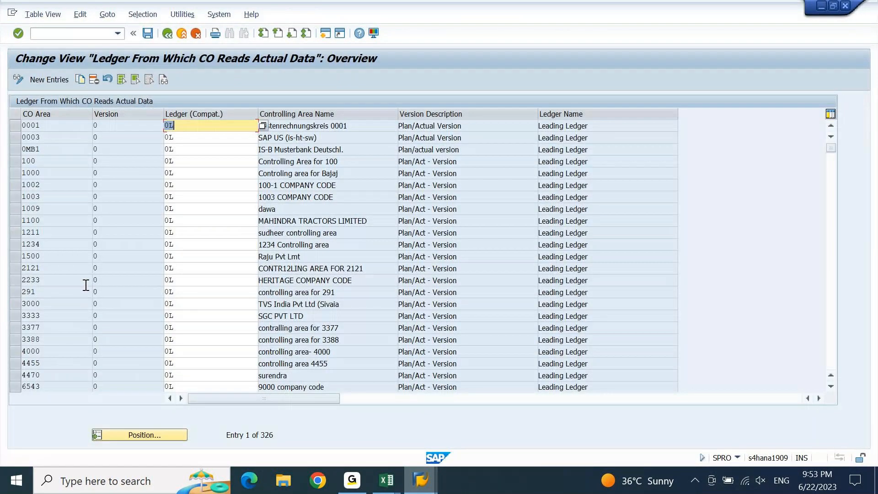
pyautogui.click(155, 435)
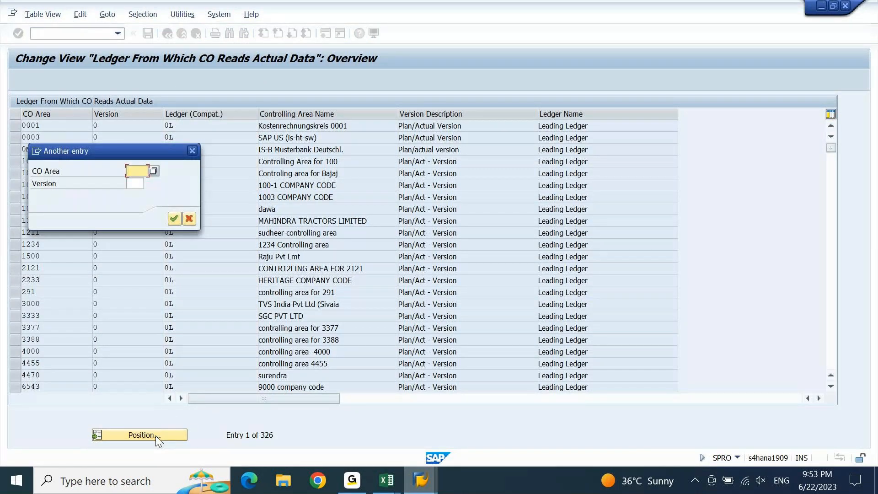
pyautogui.write('DE')
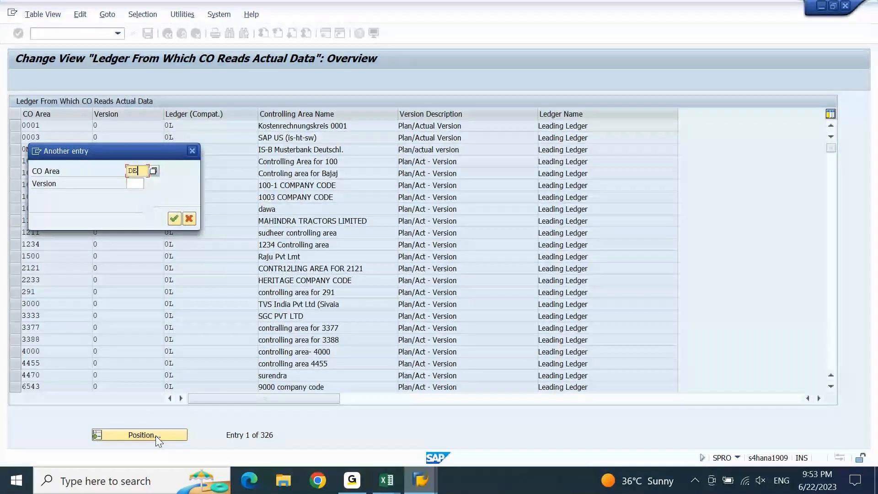
pyautogui.click(175, 220)
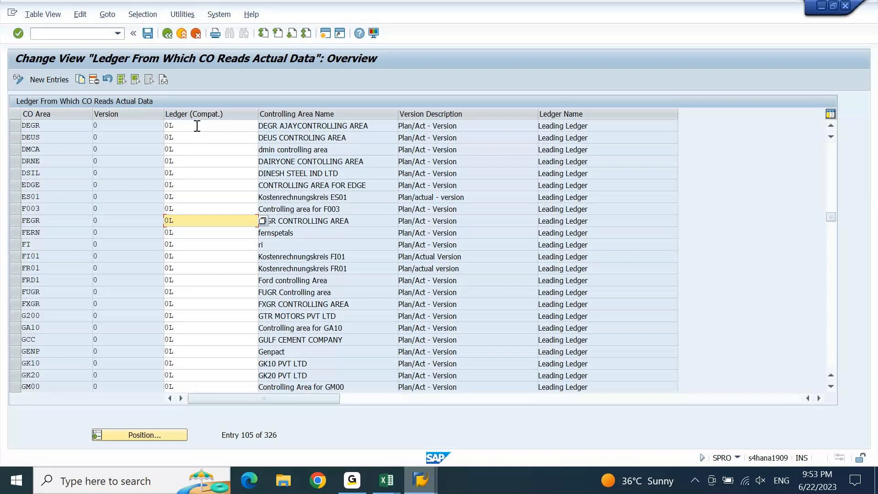
pyautogui.click(197, 126)
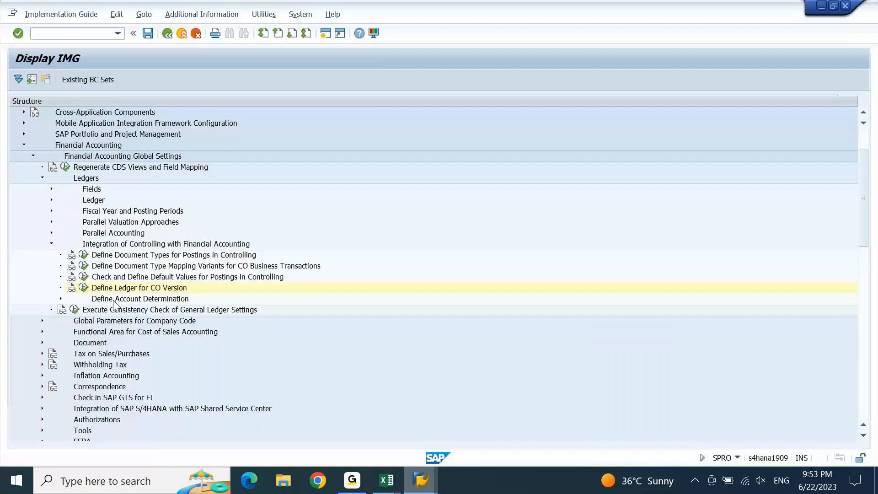
# Open the default values for Controlling postings and jump the table to company code DEV1
pyautogui.click(153, 277)
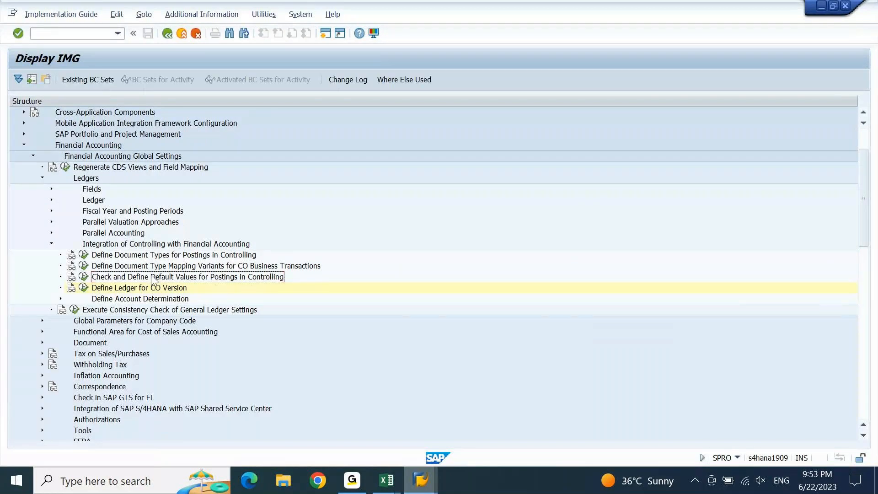
pyautogui.click(84, 277)
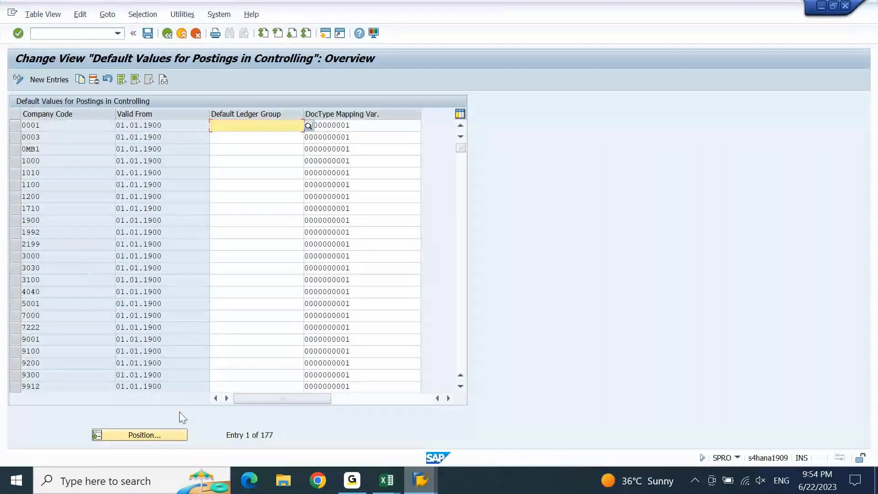
pyautogui.click(141, 435)
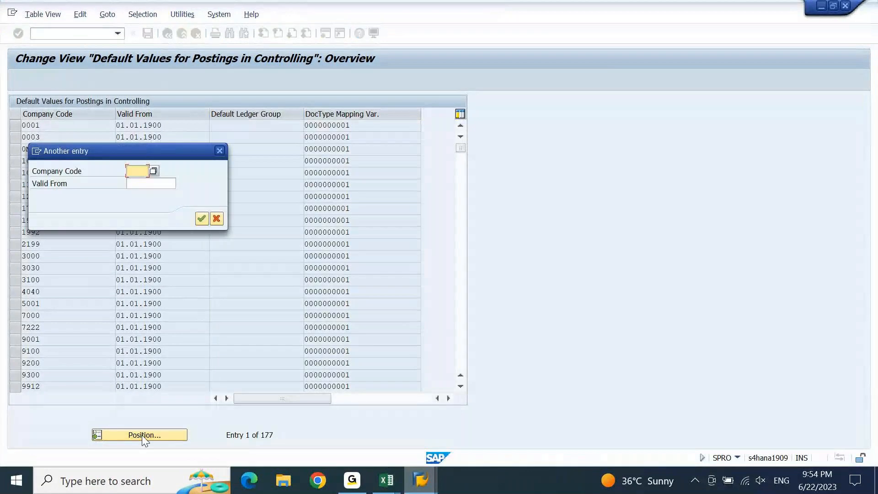
pyautogui.write('DE')
pyautogui.write('V1')
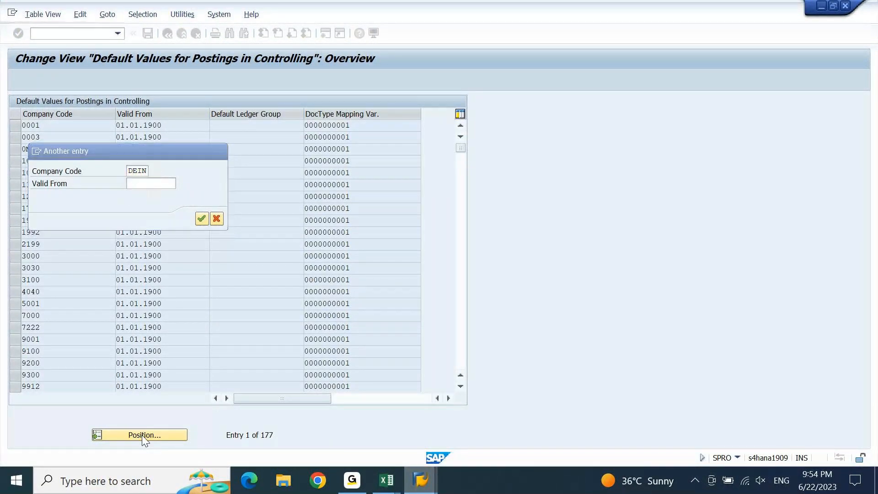
pyautogui.press('Return')
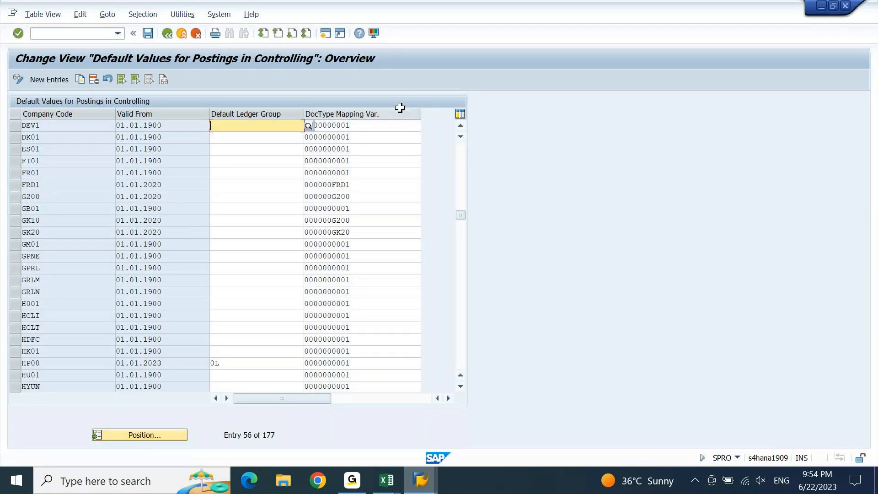
# Check the document type mapping variants available for DE01, then go back to the IMG tree
pyautogui.click(389, 125)
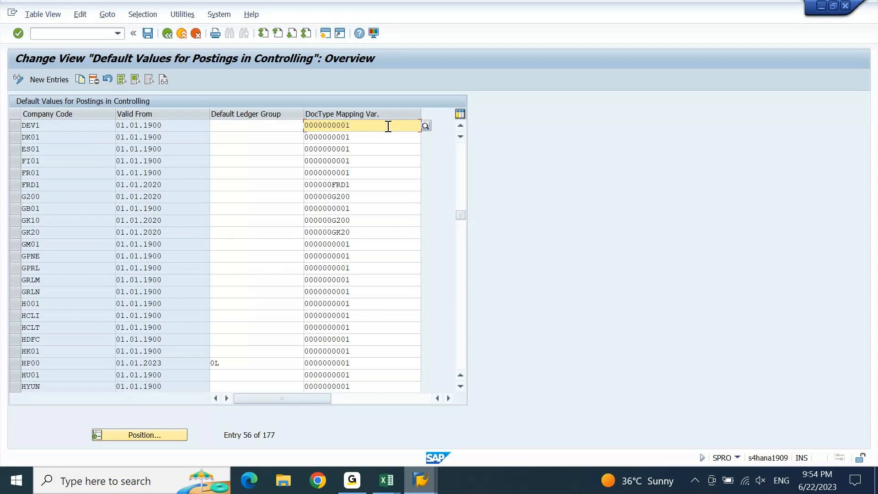
pyautogui.click(460, 127)
pyautogui.click(459, 127)
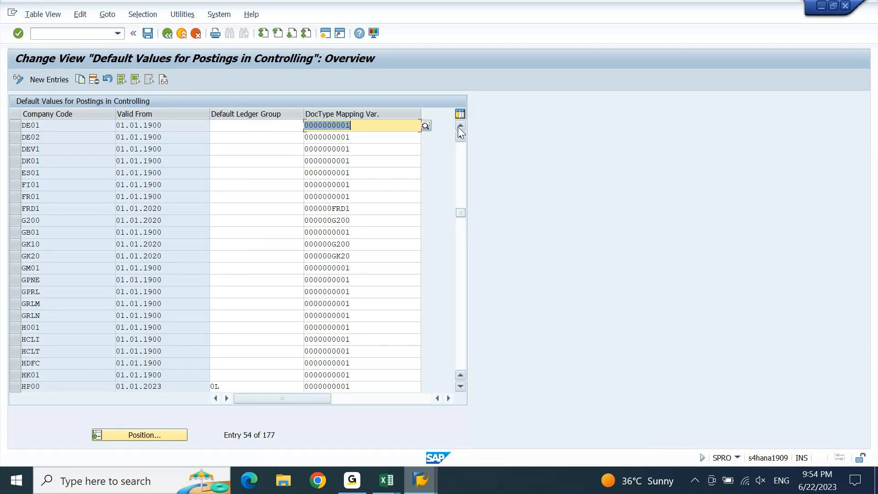
pyautogui.click(425, 126)
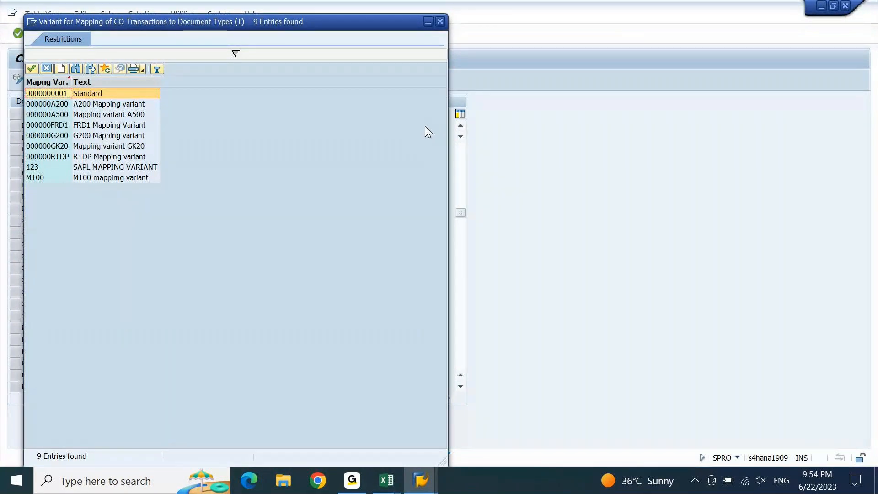
pyautogui.click(441, 21)
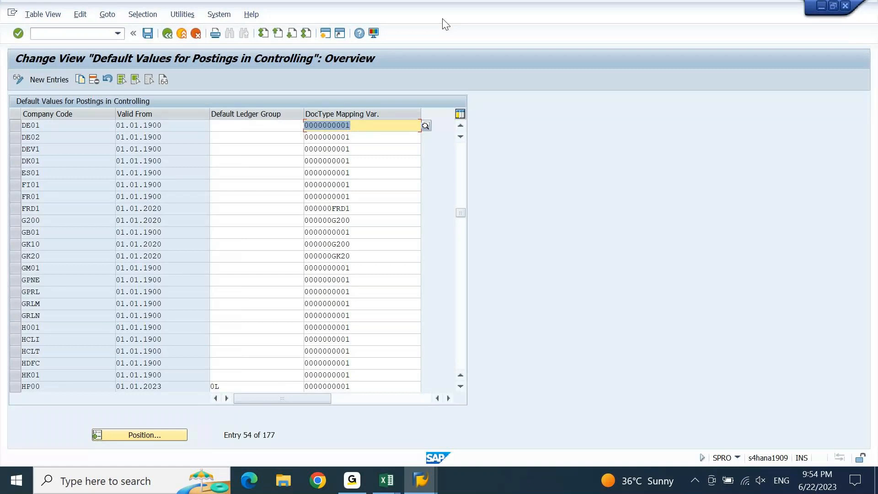
pyautogui.press('F3')
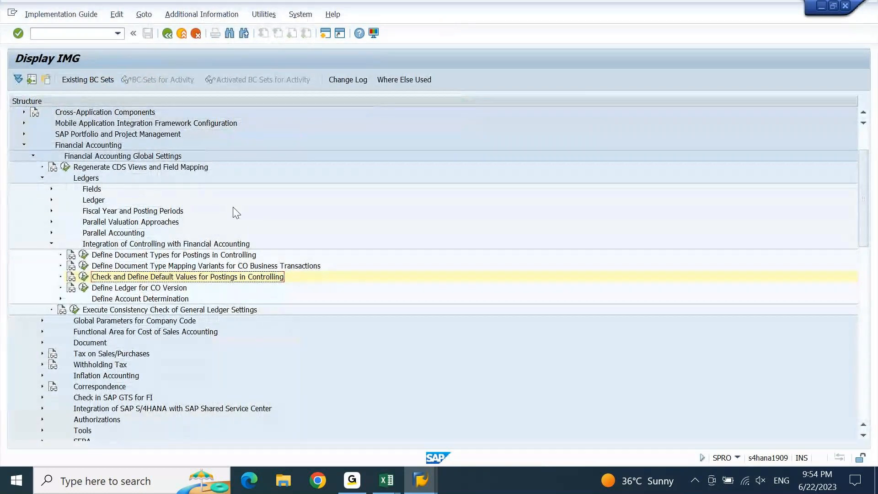
pyautogui.click(84, 267)
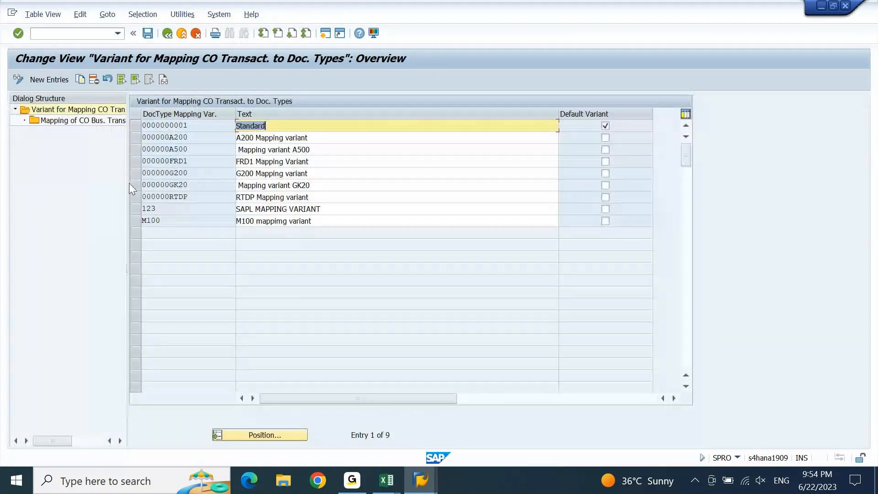
pyautogui.click(138, 127)
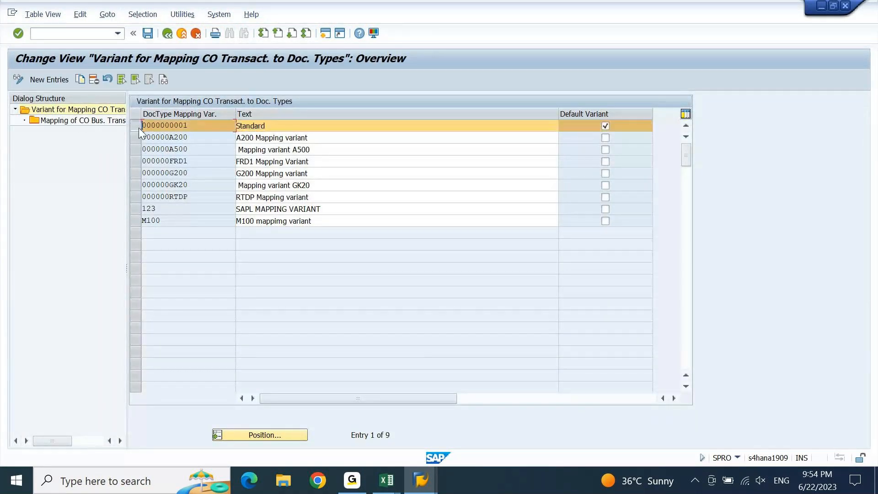
pyautogui.doubleClick(87, 124)
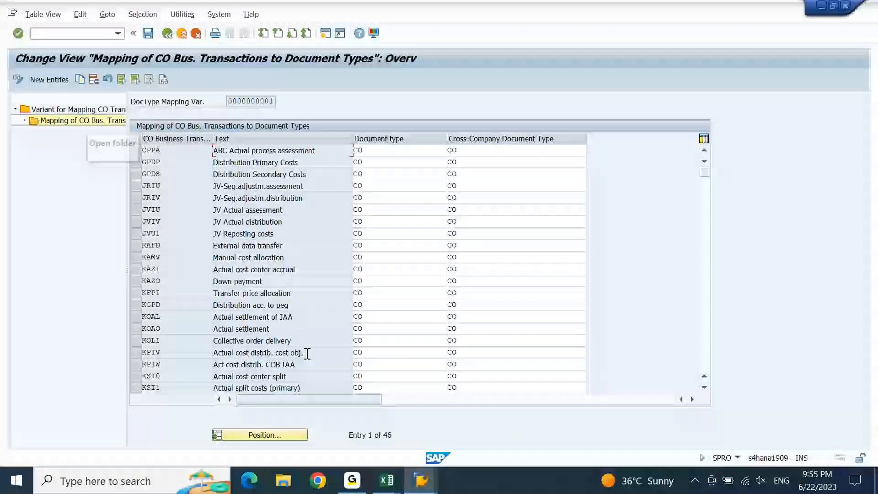
pyautogui.press('pagedown')
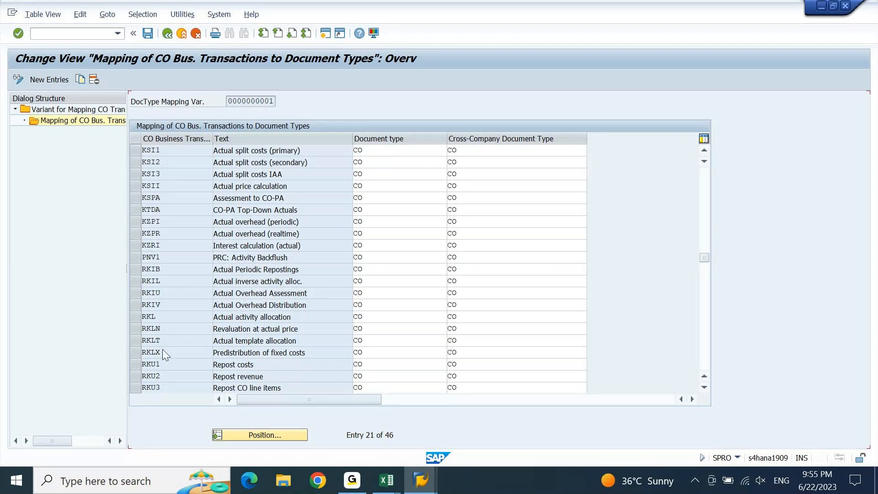
pyautogui.press('pagedown')
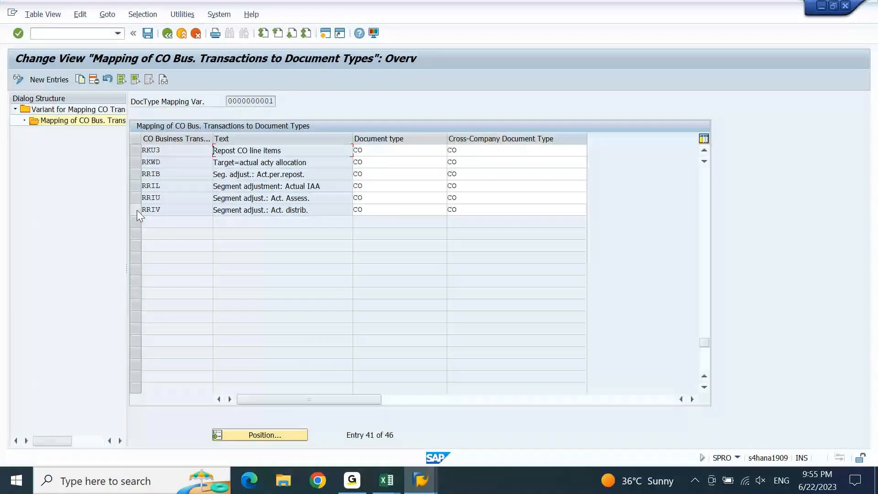
pyautogui.press('pagedown')
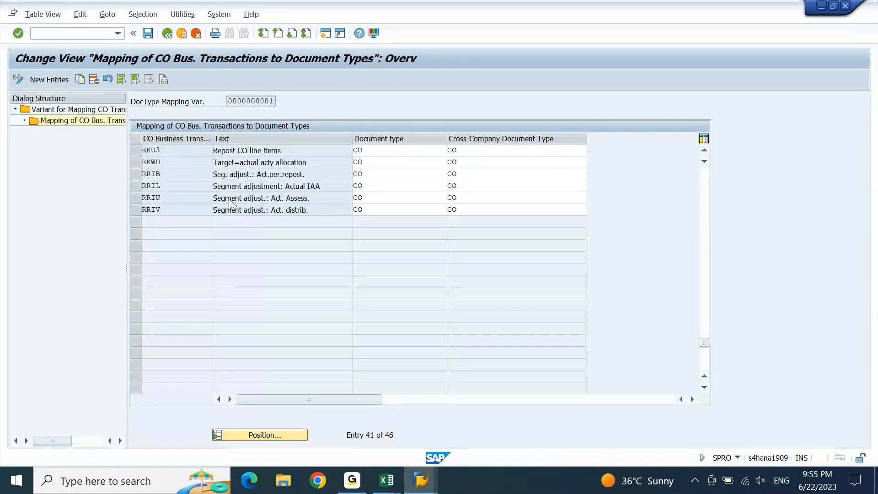
pyautogui.press('pageup')
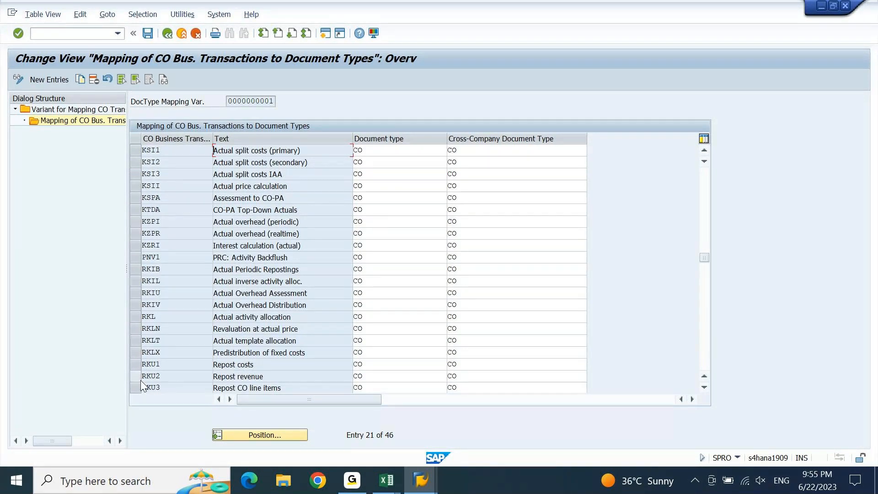
pyautogui.click(139, 305)
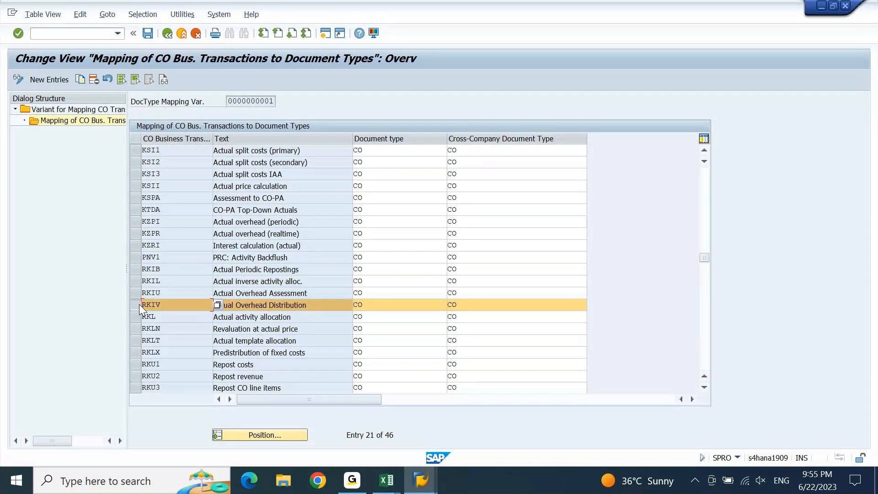
pyautogui.moveTo(391, 307); pyautogui.dragTo(339, 309)
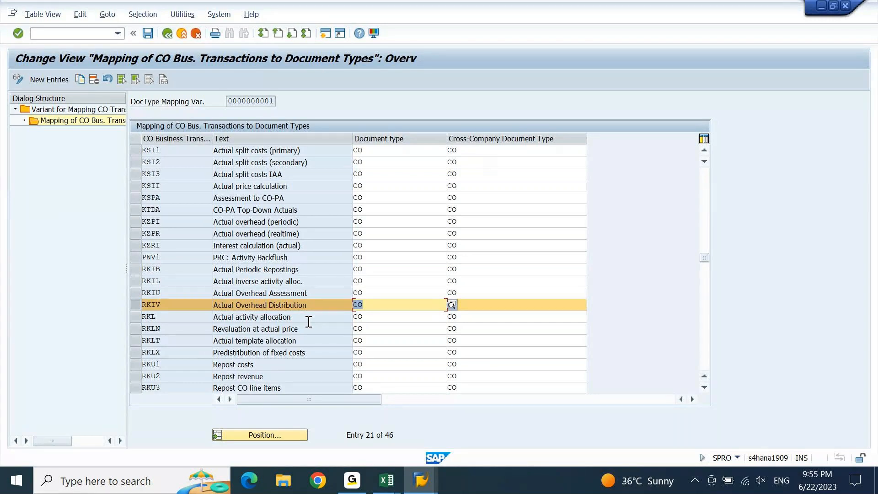
pyautogui.press('F3')
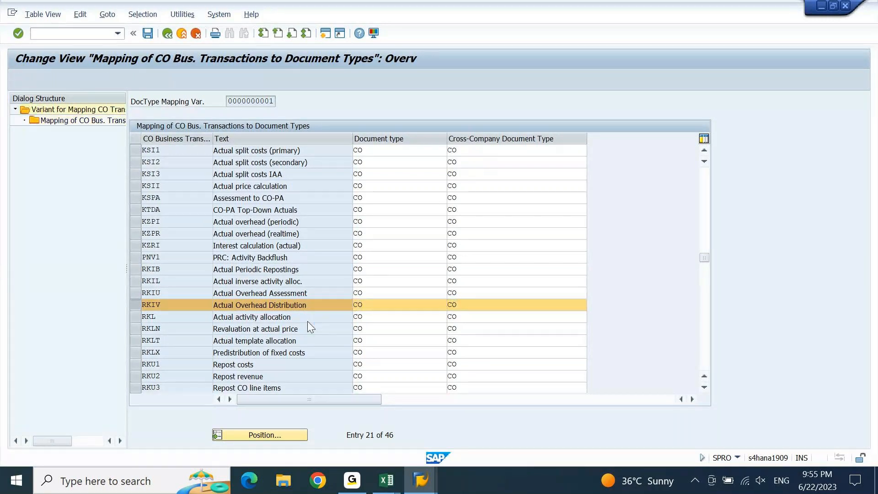
pyautogui.press('F3')
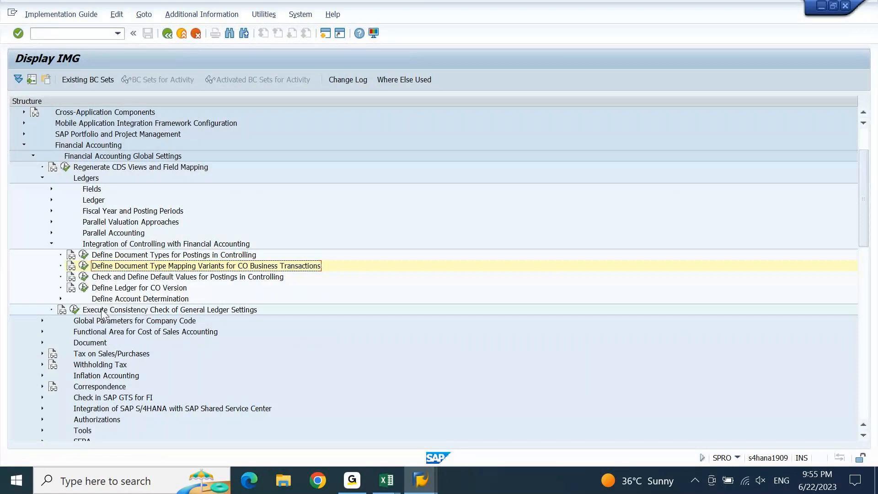
pyautogui.click(84, 277)
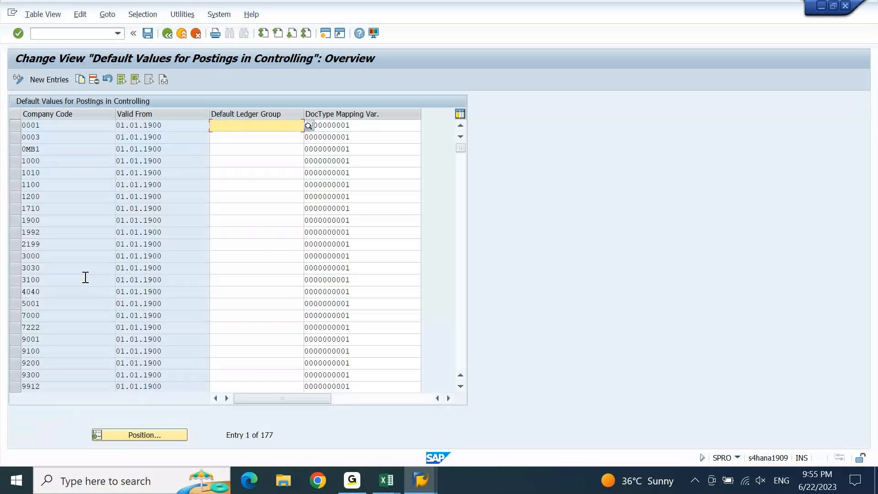
pyautogui.click(16, 210)
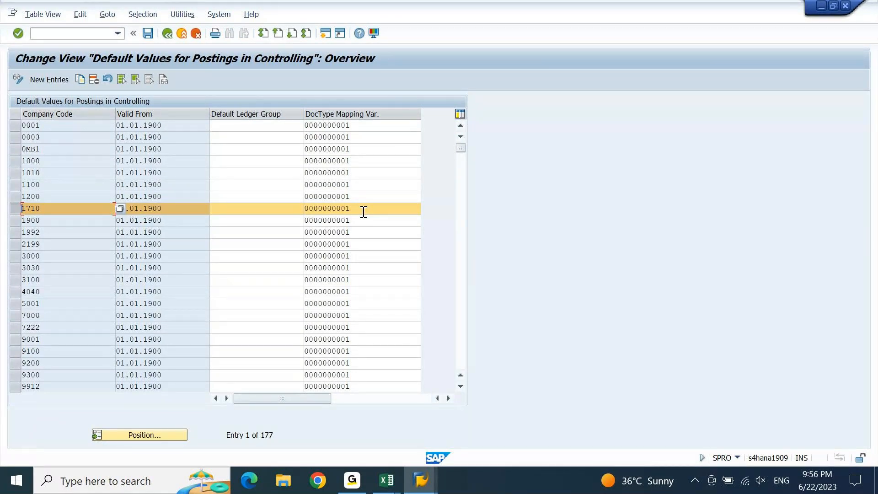
pyautogui.press('F3')
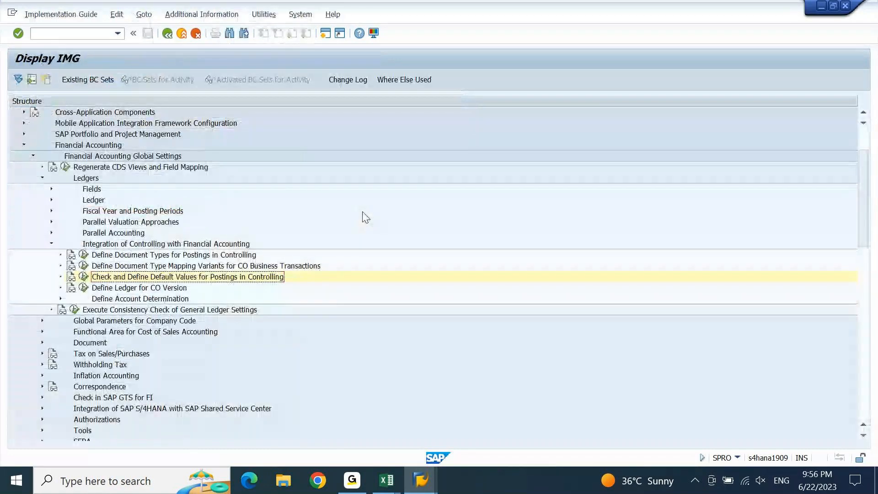